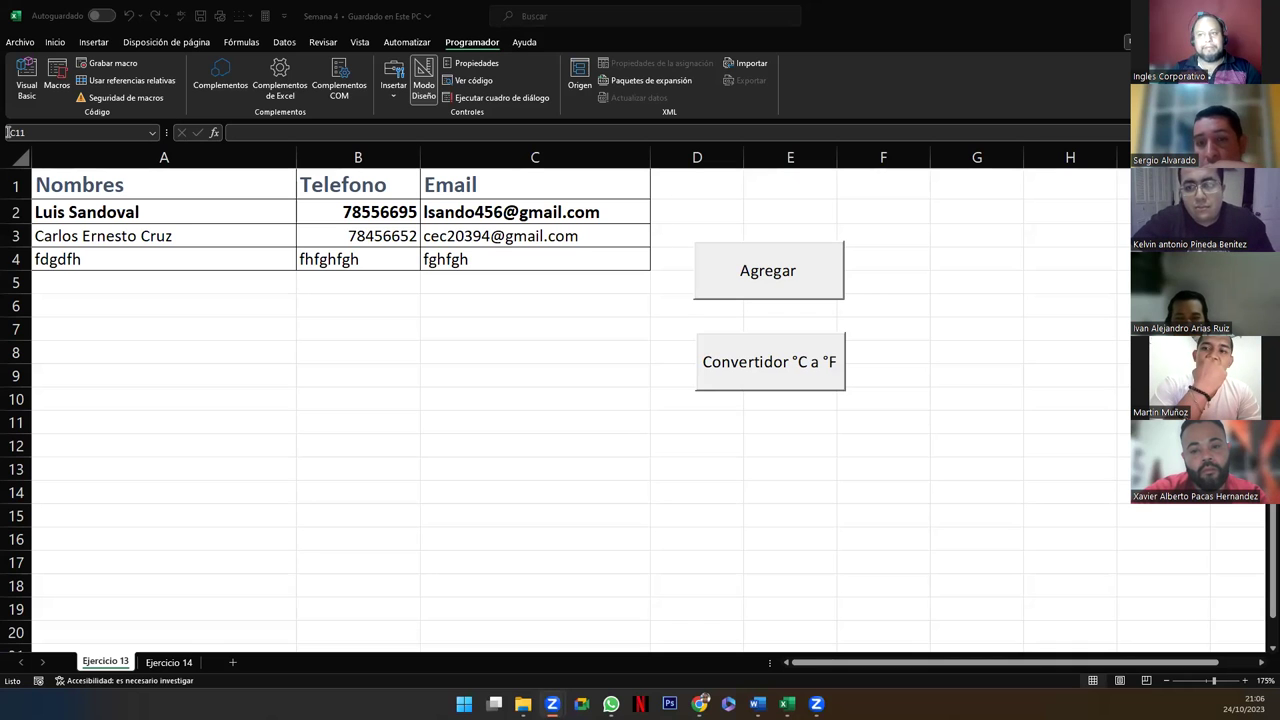
Step: Bring the Semana 4 Excel workbook window into focus
click(18, 92)
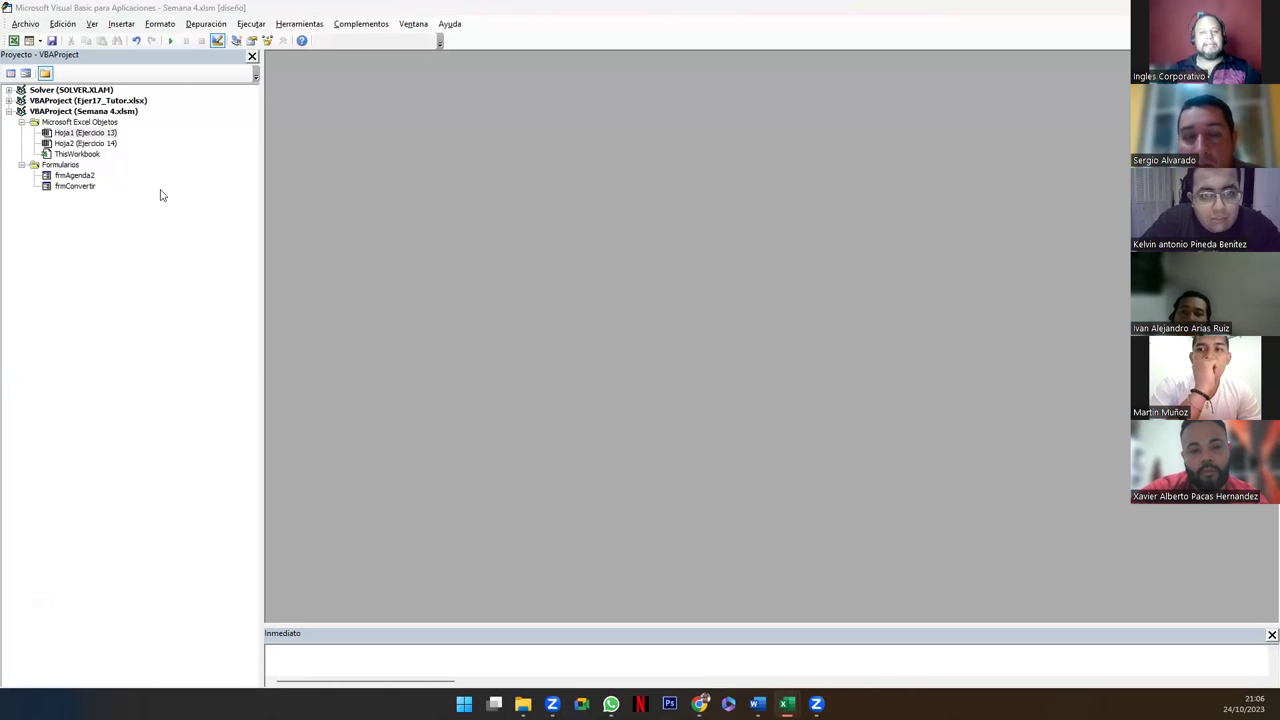
click(72, 187)
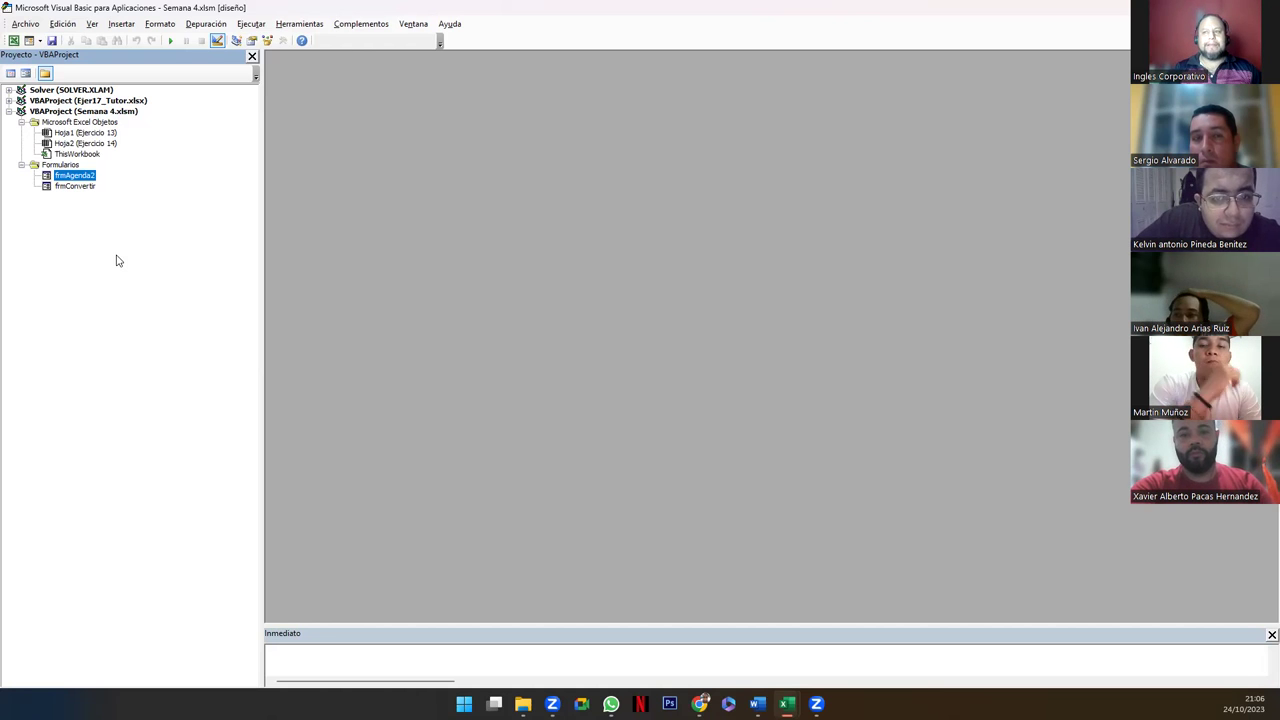
click(121, 23)
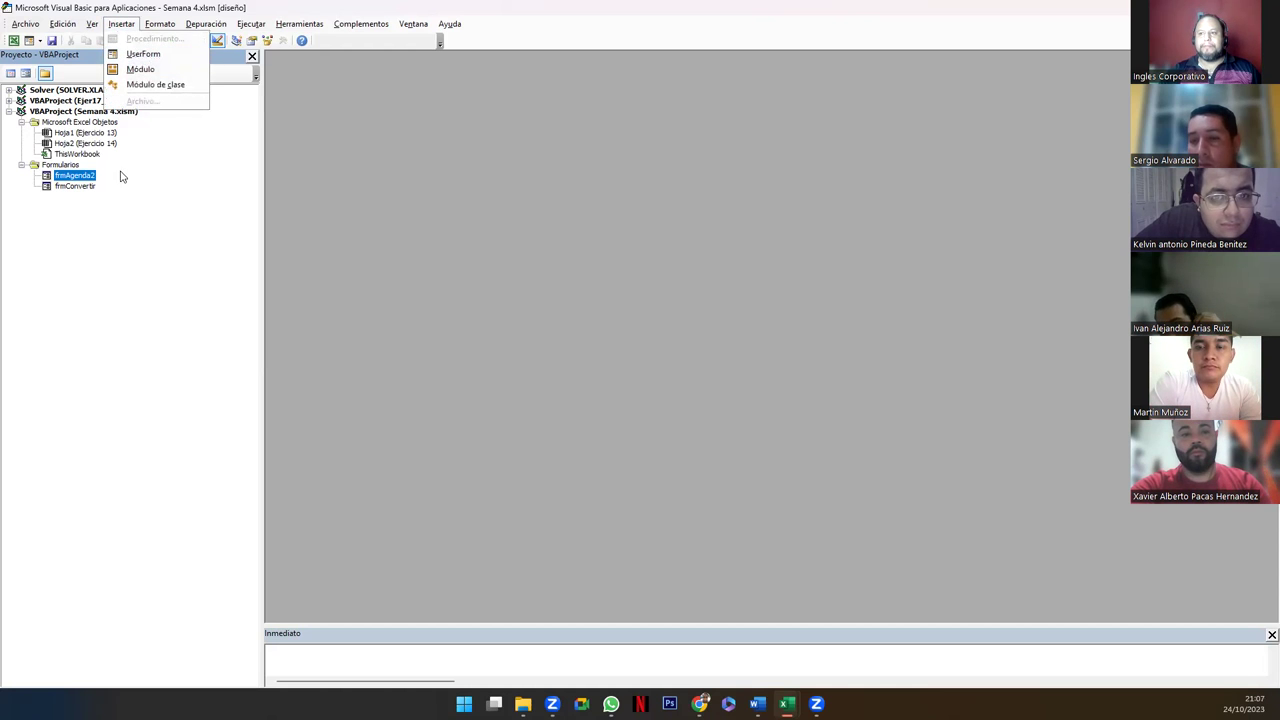
click(78, 188)
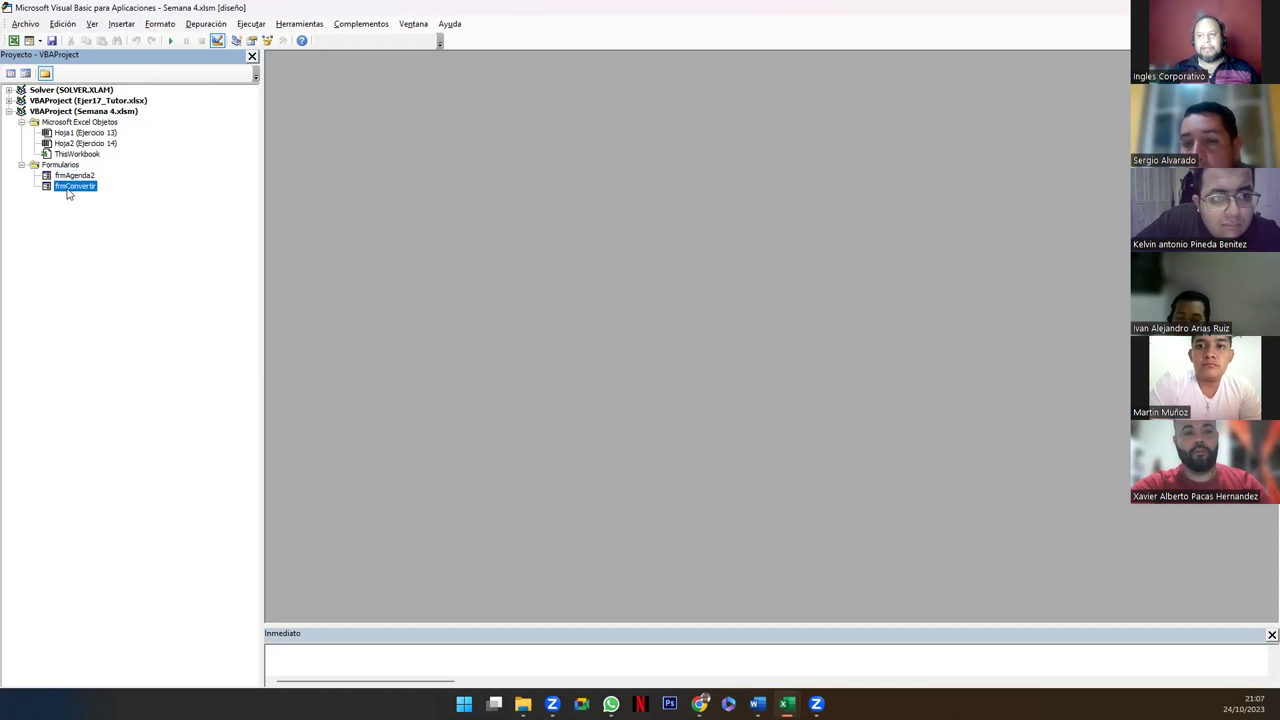
Step: Open frmConvertir in design, move the Toolbox aside, and inspect the label, text box and dropdown
double_click(68, 190)
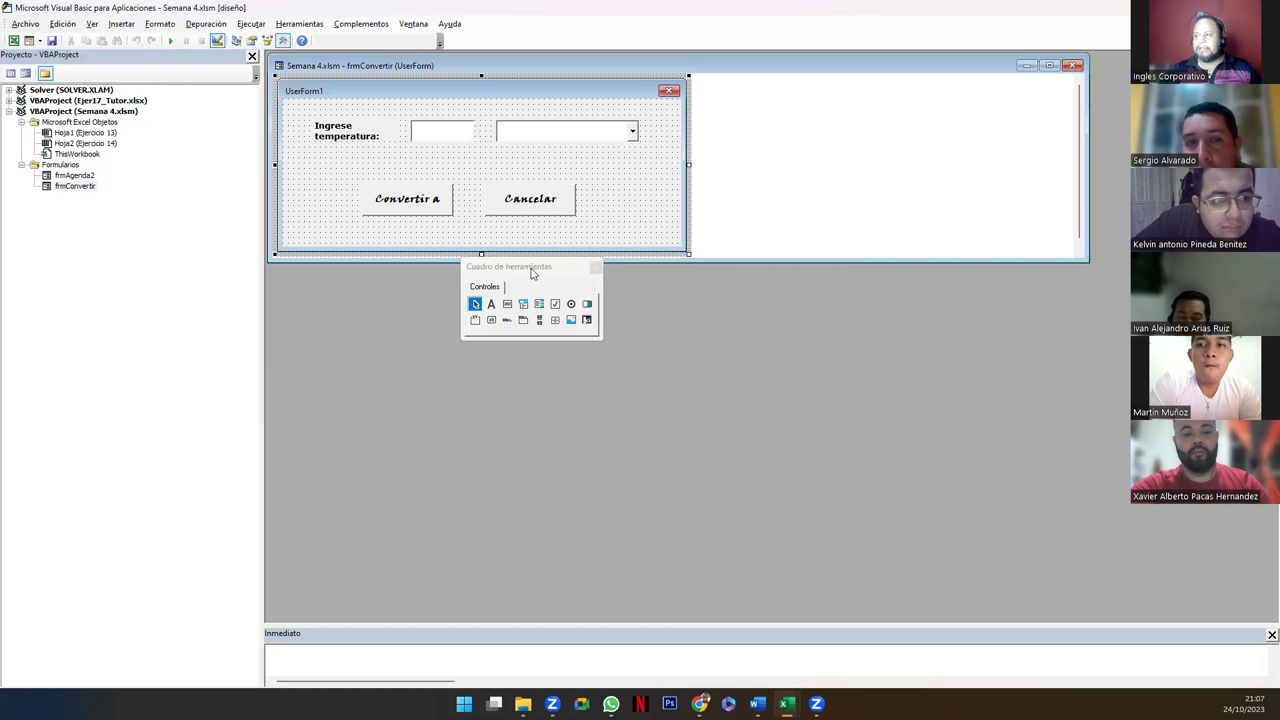
drag(534, 272, 541, 288)
click(346, 178)
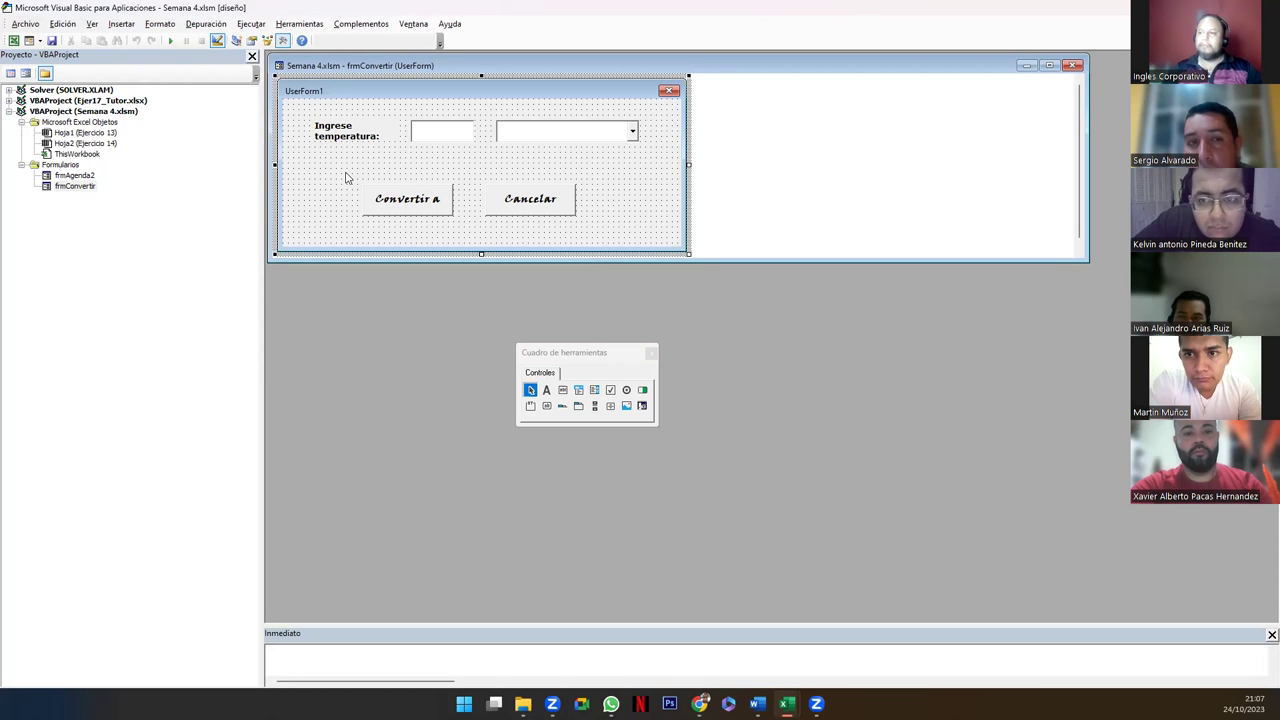
click(341, 139)
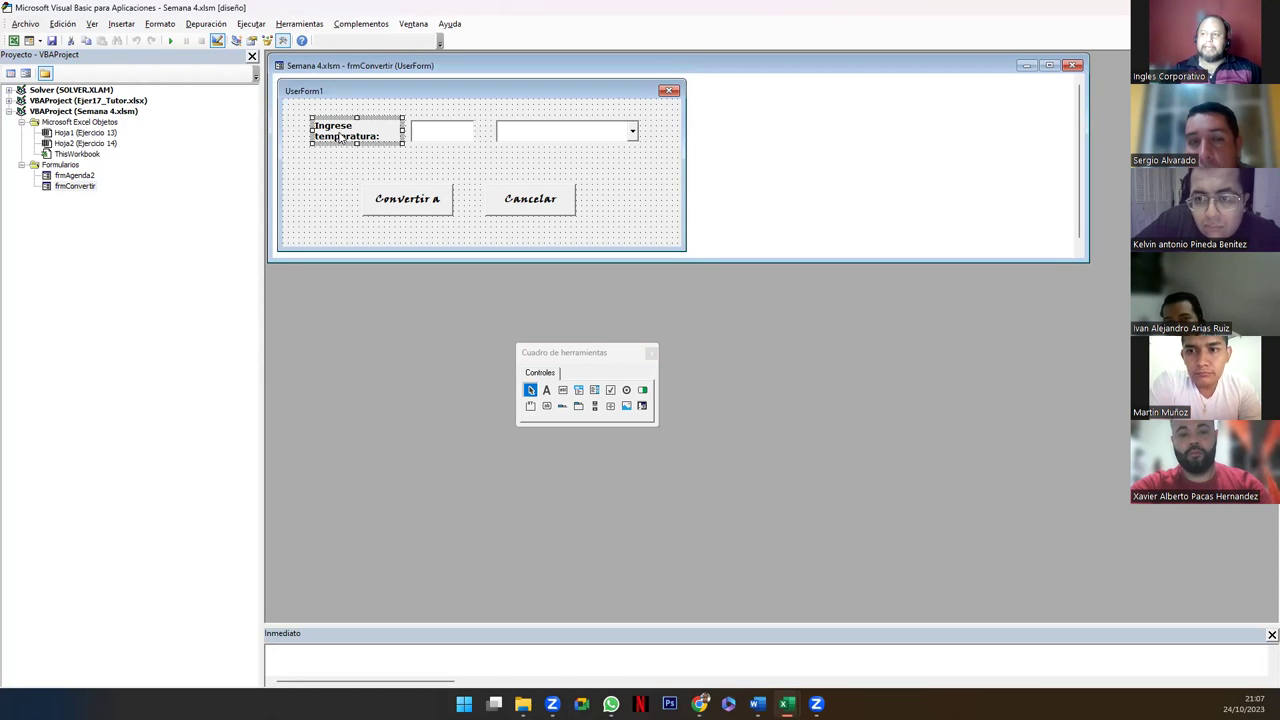
click(437, 137)
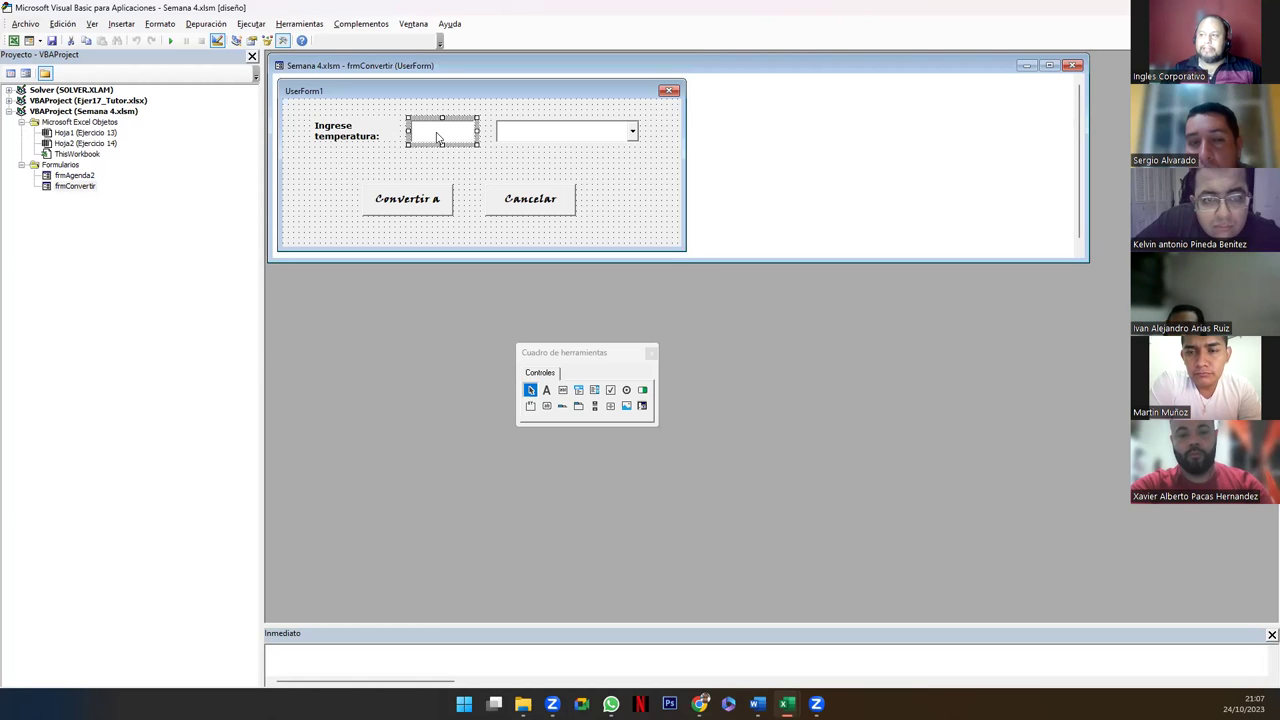
click(525, 138)
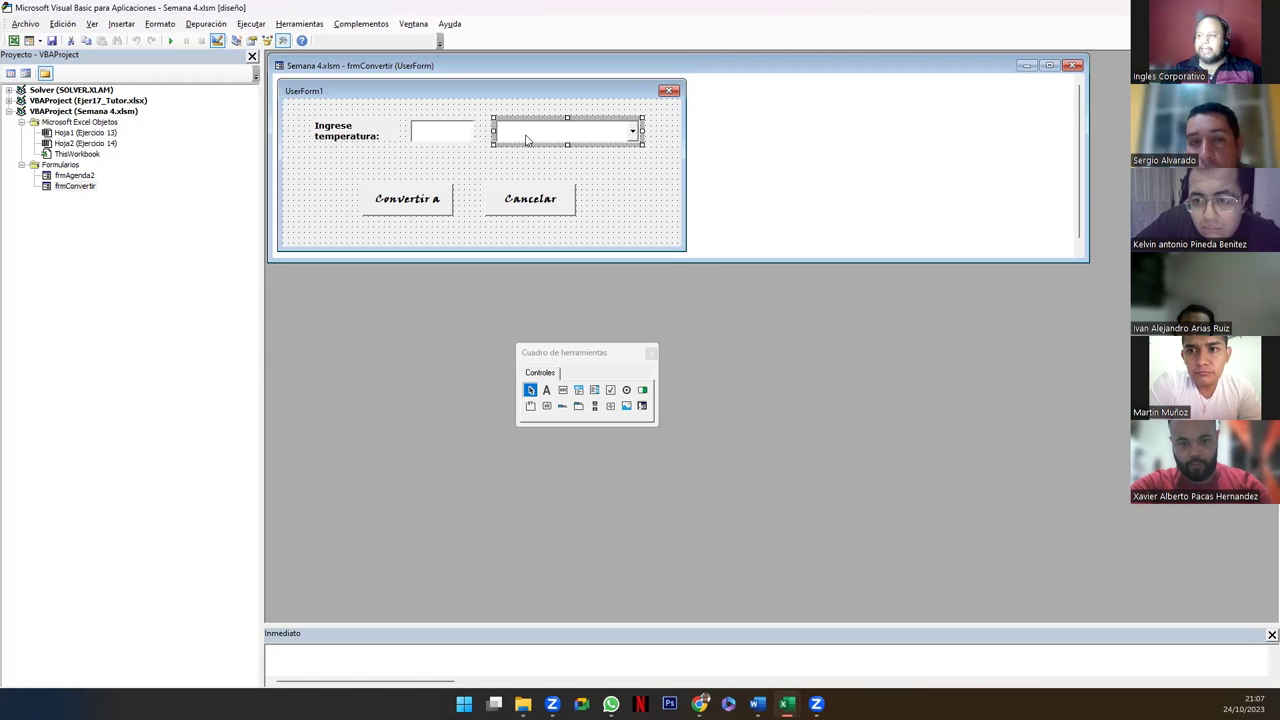
Step: Add a test combo box below the dropdown, delete it, then select both buttons
click(579, 391)
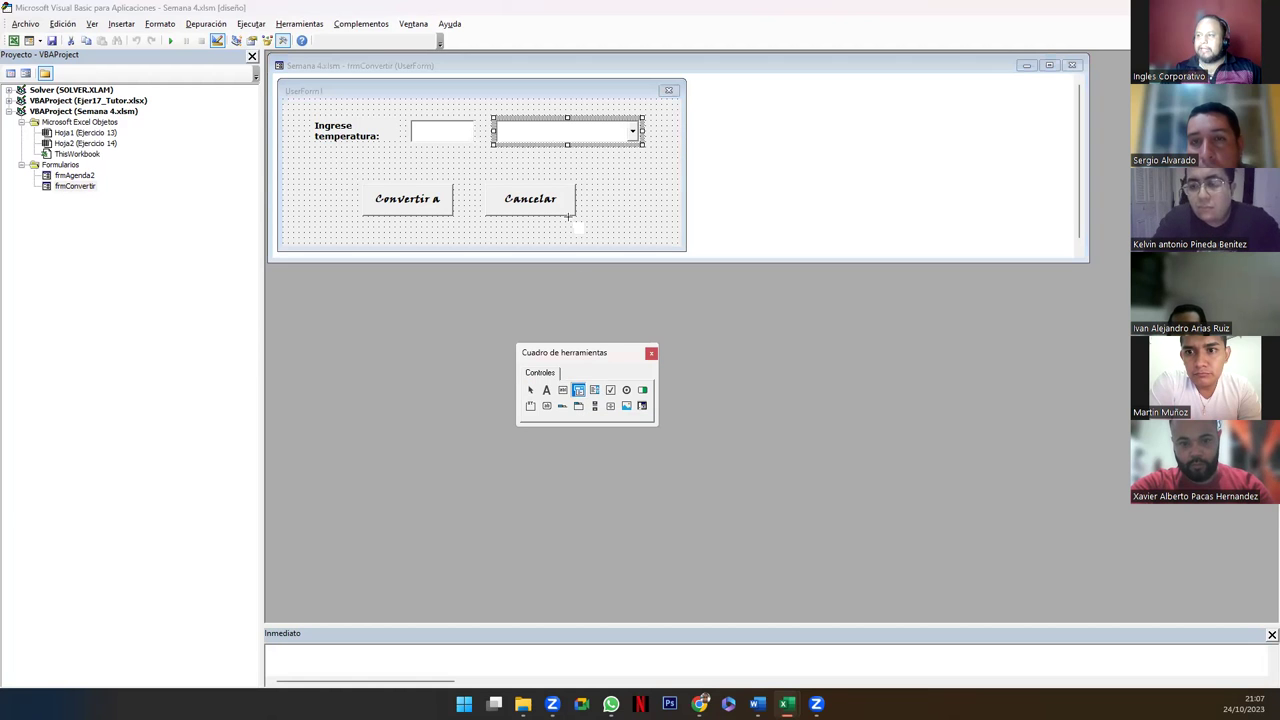
click(495, 157)
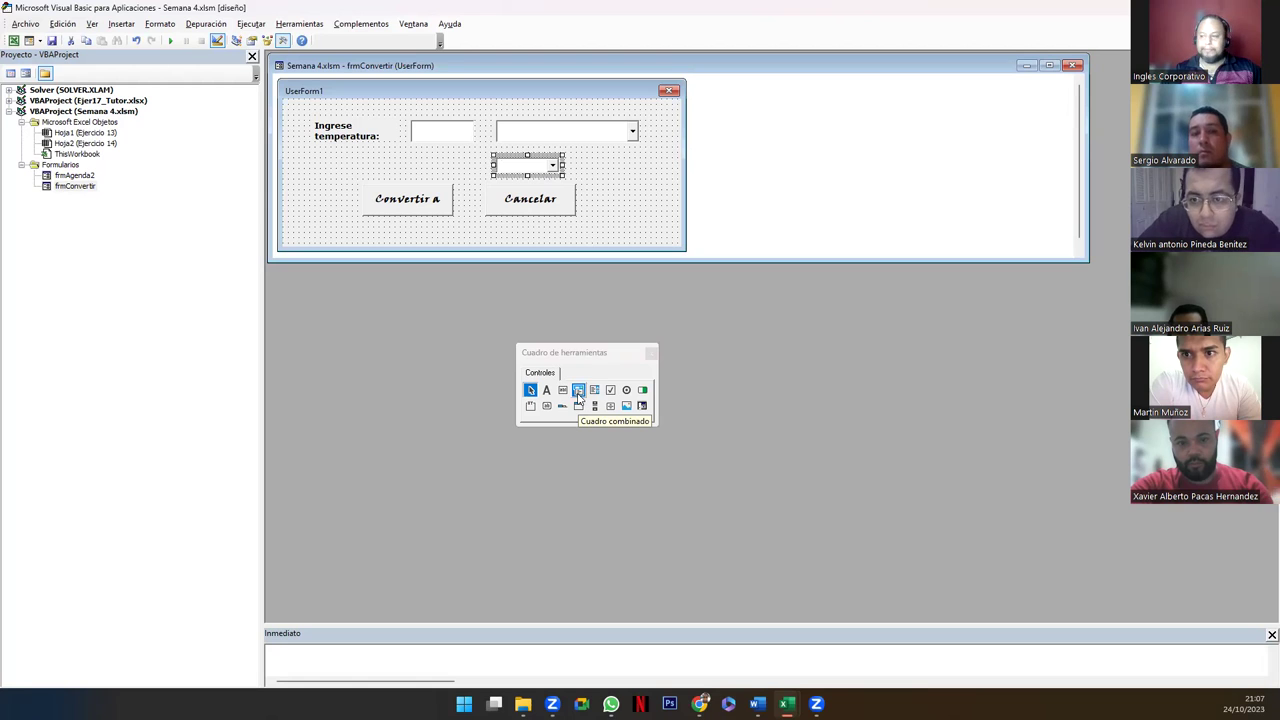
click(553, 170)
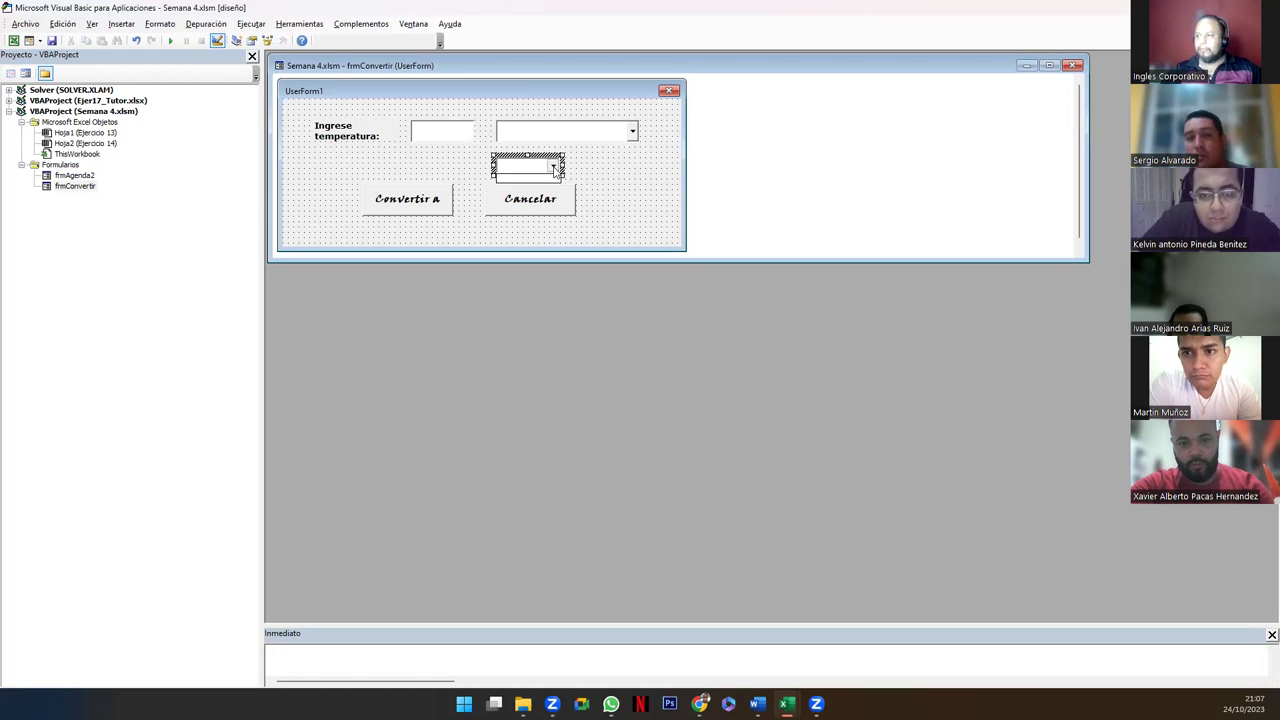
click(561, 168)
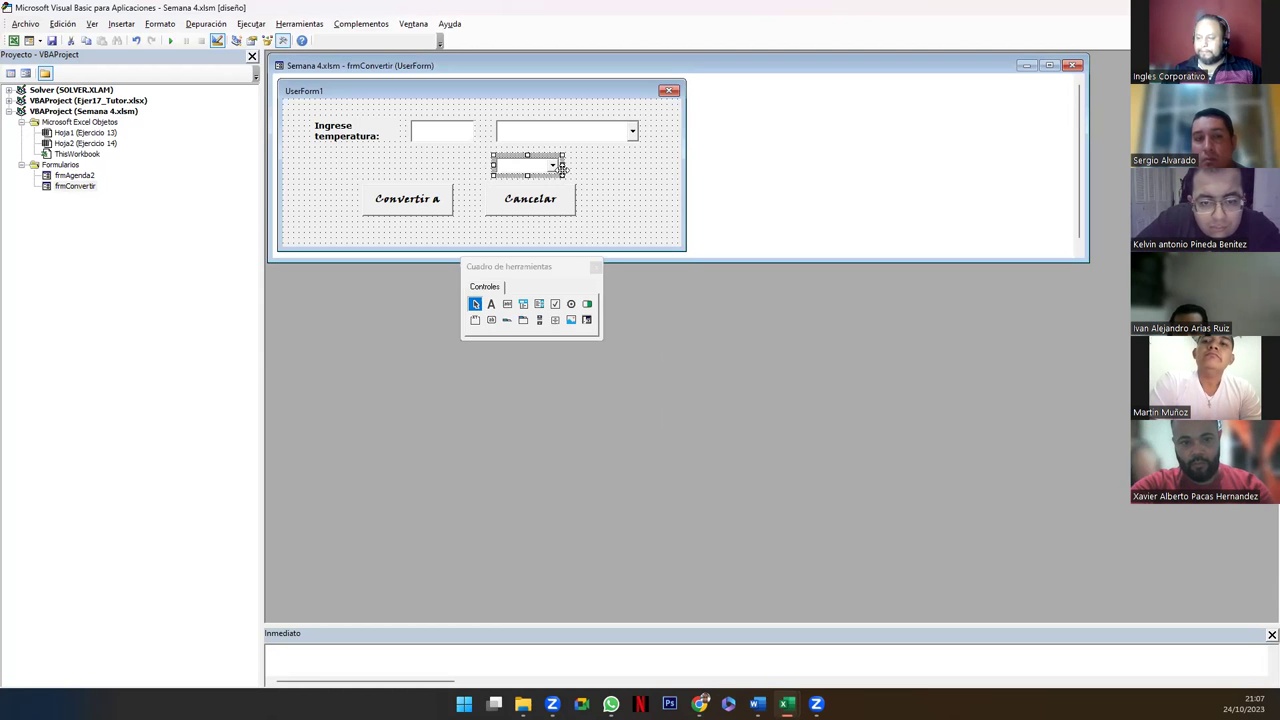
key(Delete)
click(377, 210)
click(531, 216)
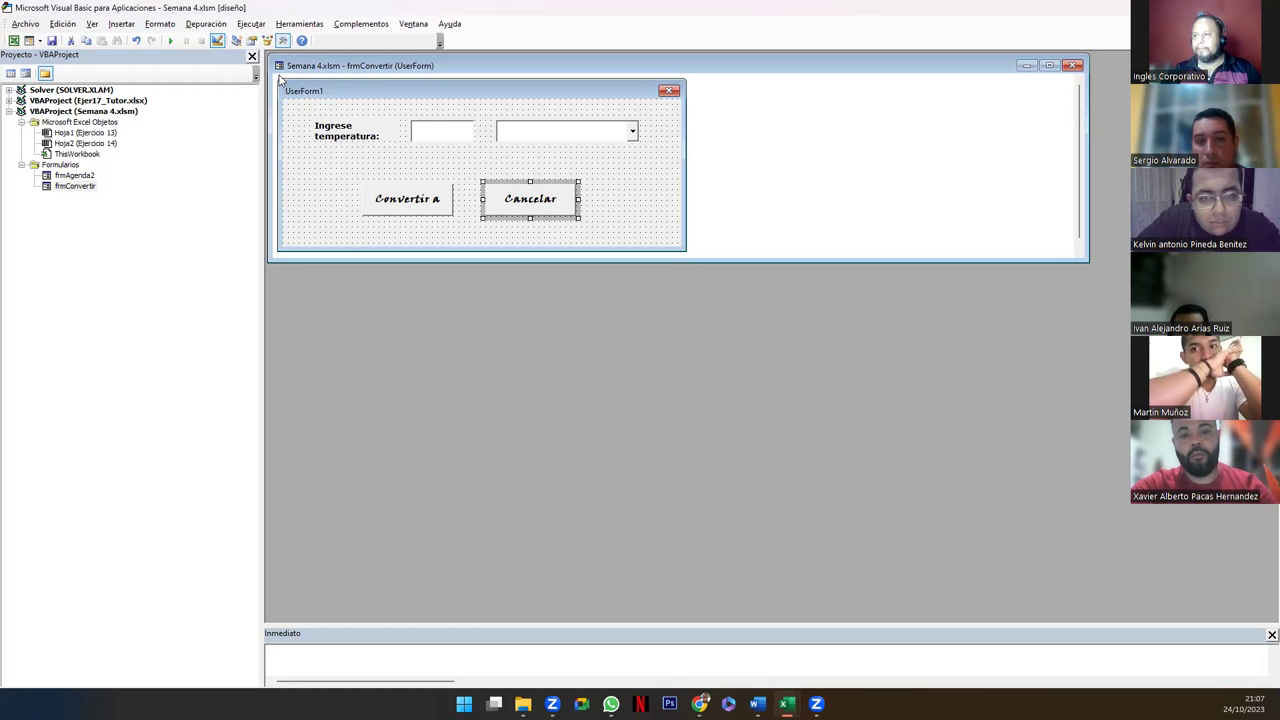
Step: Screenshot the form area, then select the form and its 'Ingrese temperatura:' label
key(super+shift+s)
mouse_move(276, 75)
mouse_down()
mouse_move(489, 259)
mouse_move(688, 254)
mouse_up()
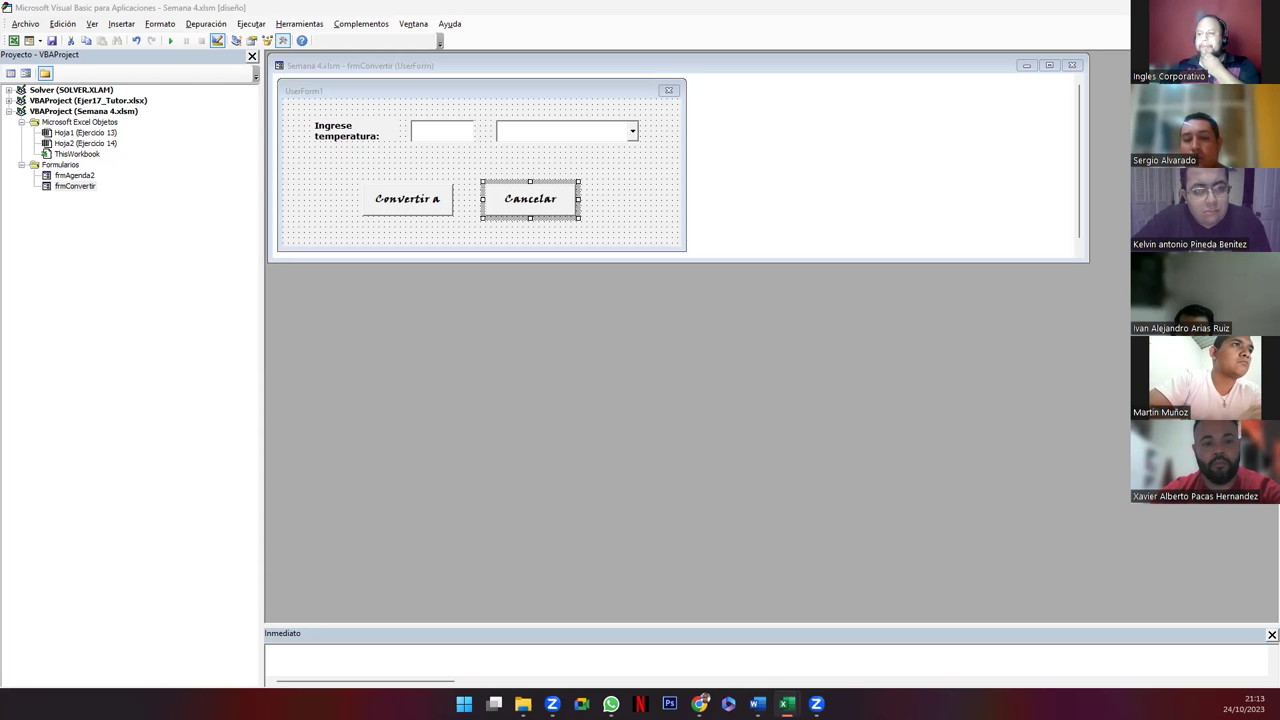
click(296, 237)
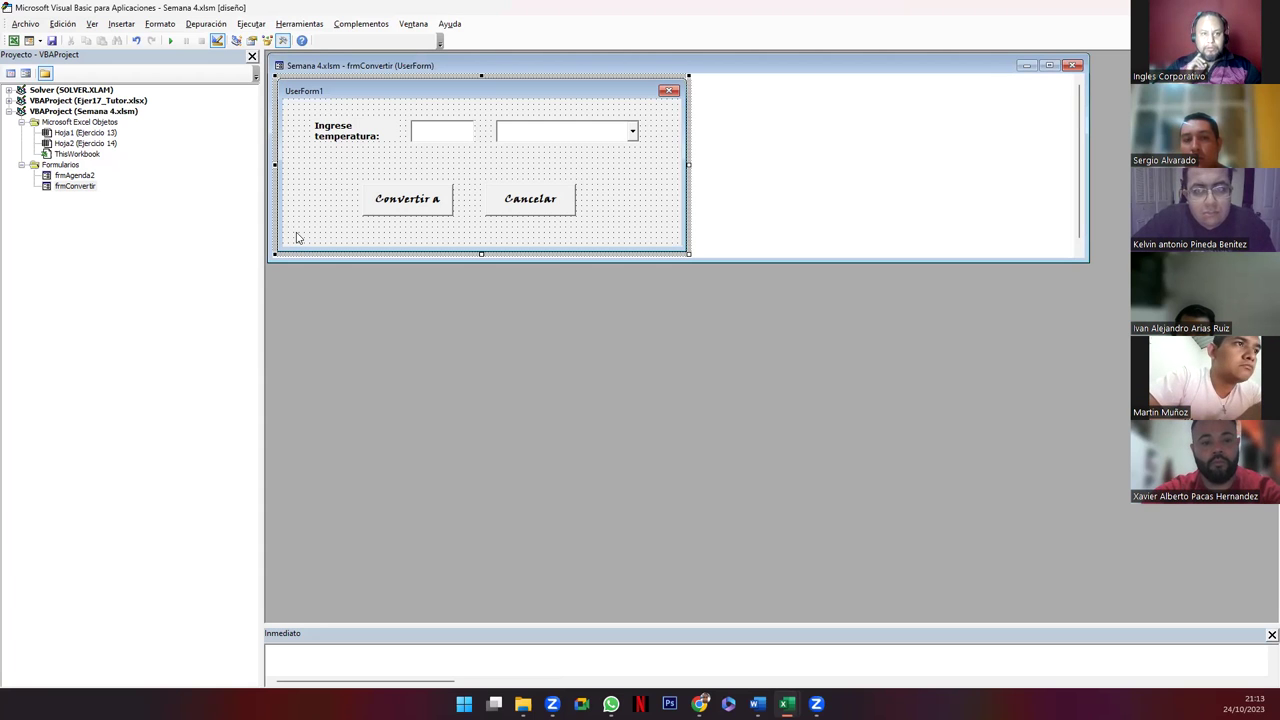
click(338, 137)
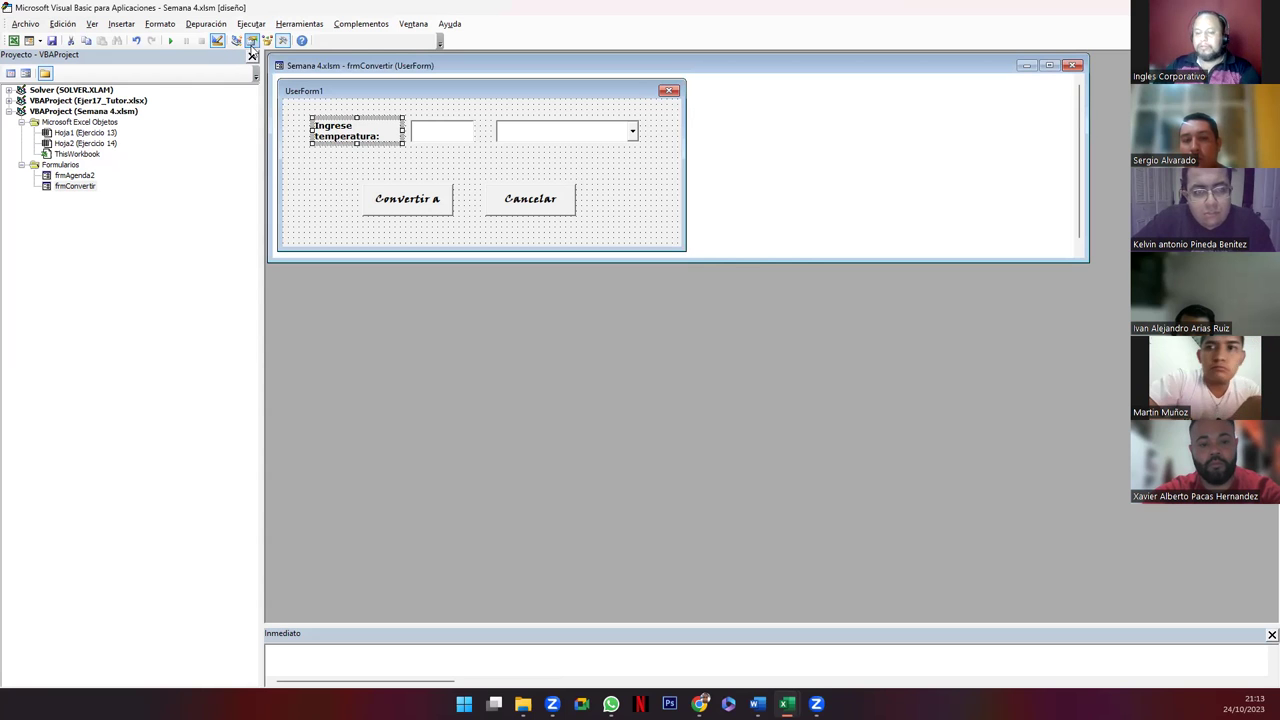
Step: Show the label's properties and confirm its (Name) is lblTemperatura
click(252, 41)
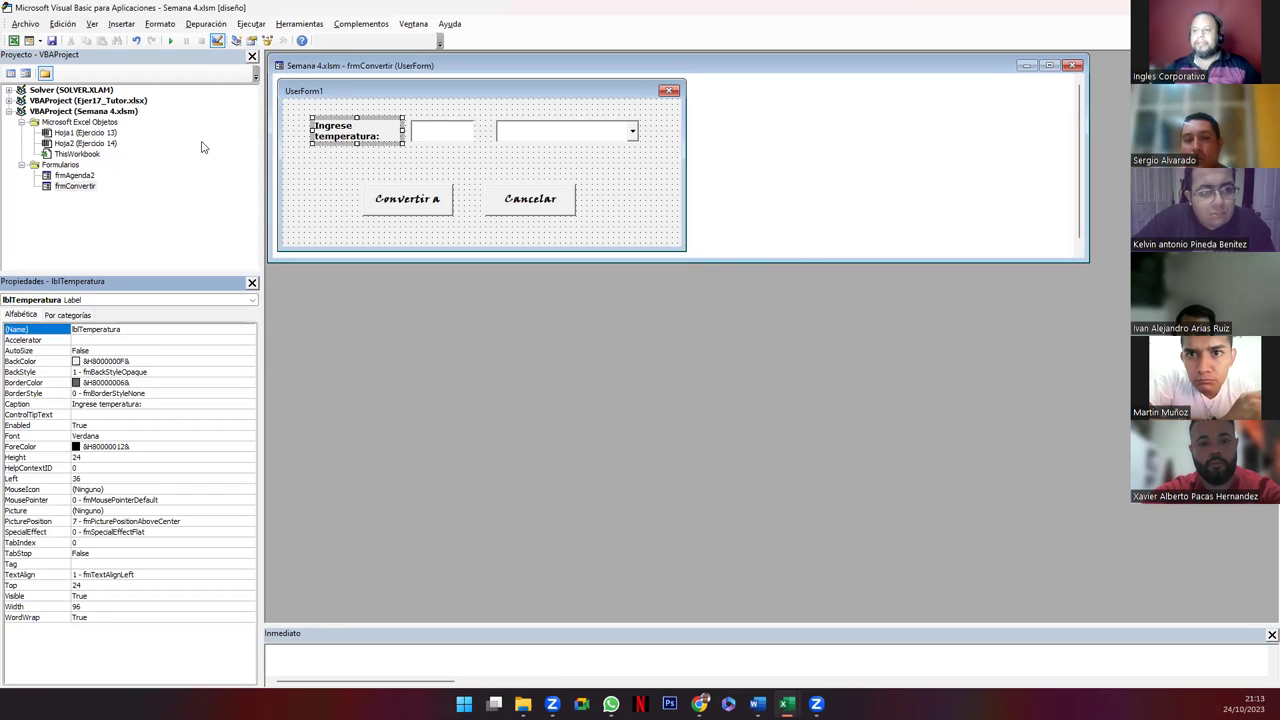
click(136, 331)
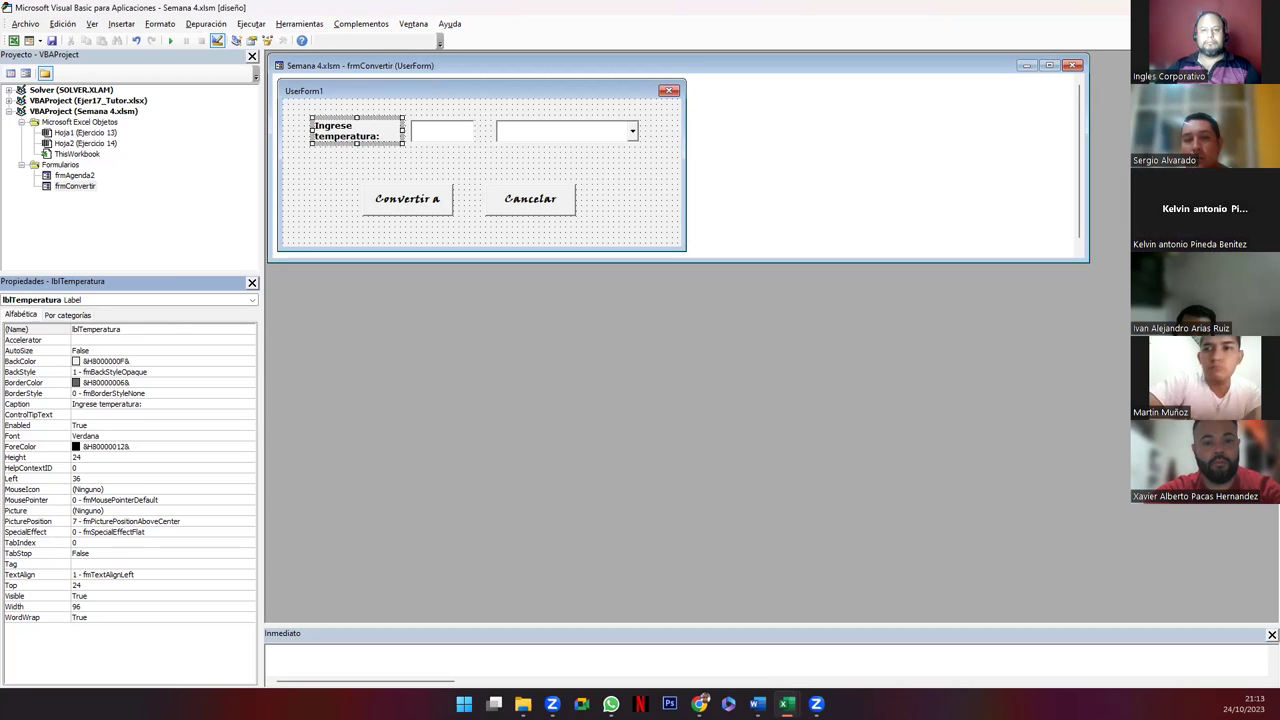
key(Return)
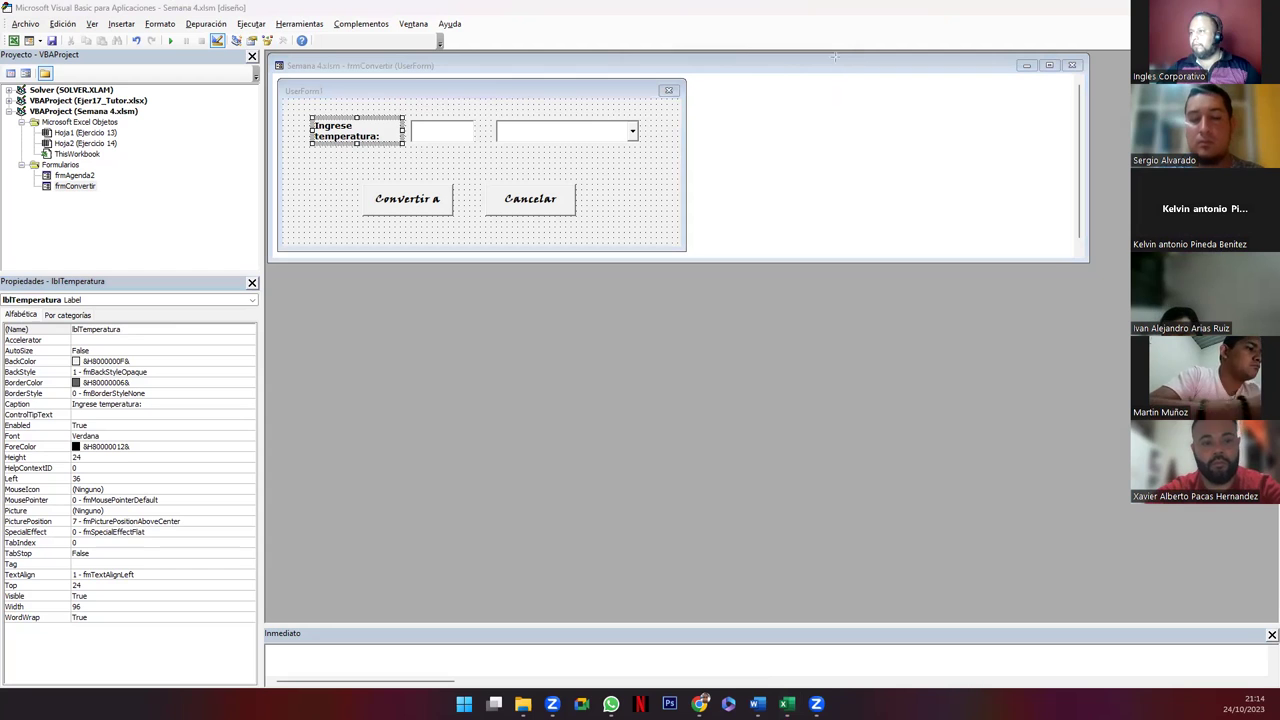
Step: Draw arrows from the right margin to the label, input box, dropdown, Convertir a and Cancelar buttons
drag(859, 55, 393, 111)
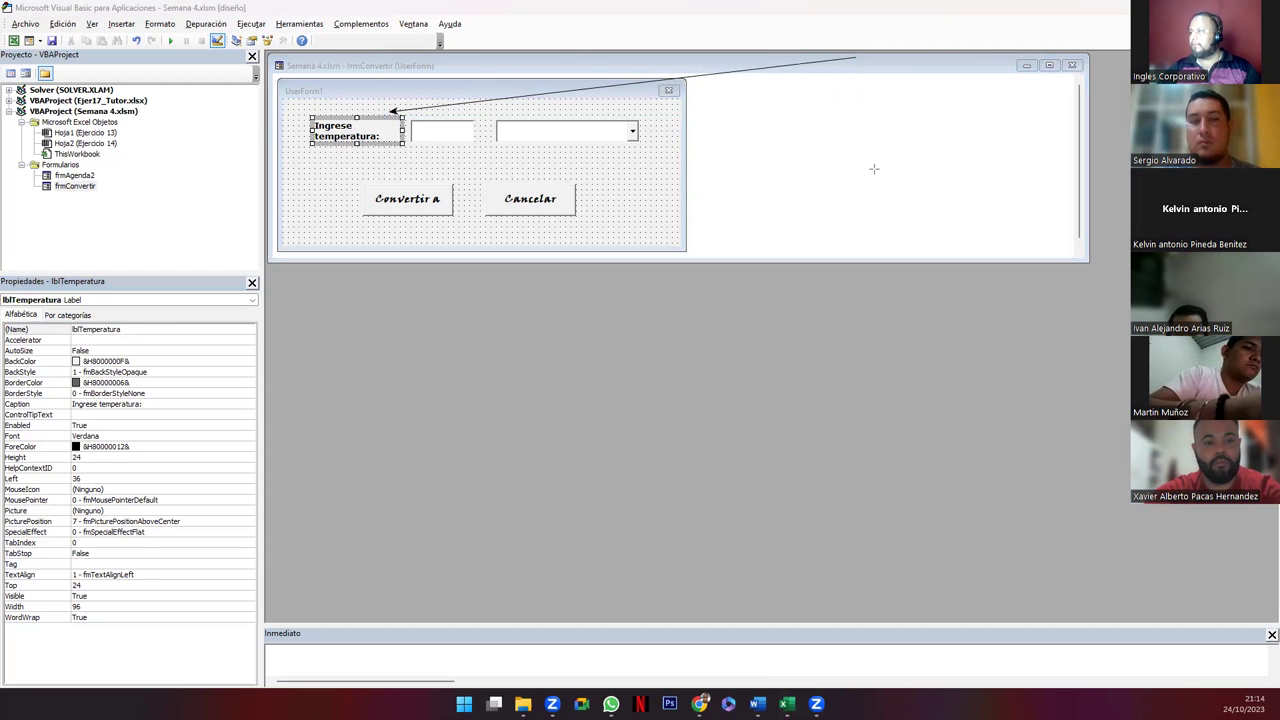
mouse_move(880, 171)
mouse_down()
mouse_move(707, 135)
mouse_move(709, 174)
mouse_up()
key(Delete)
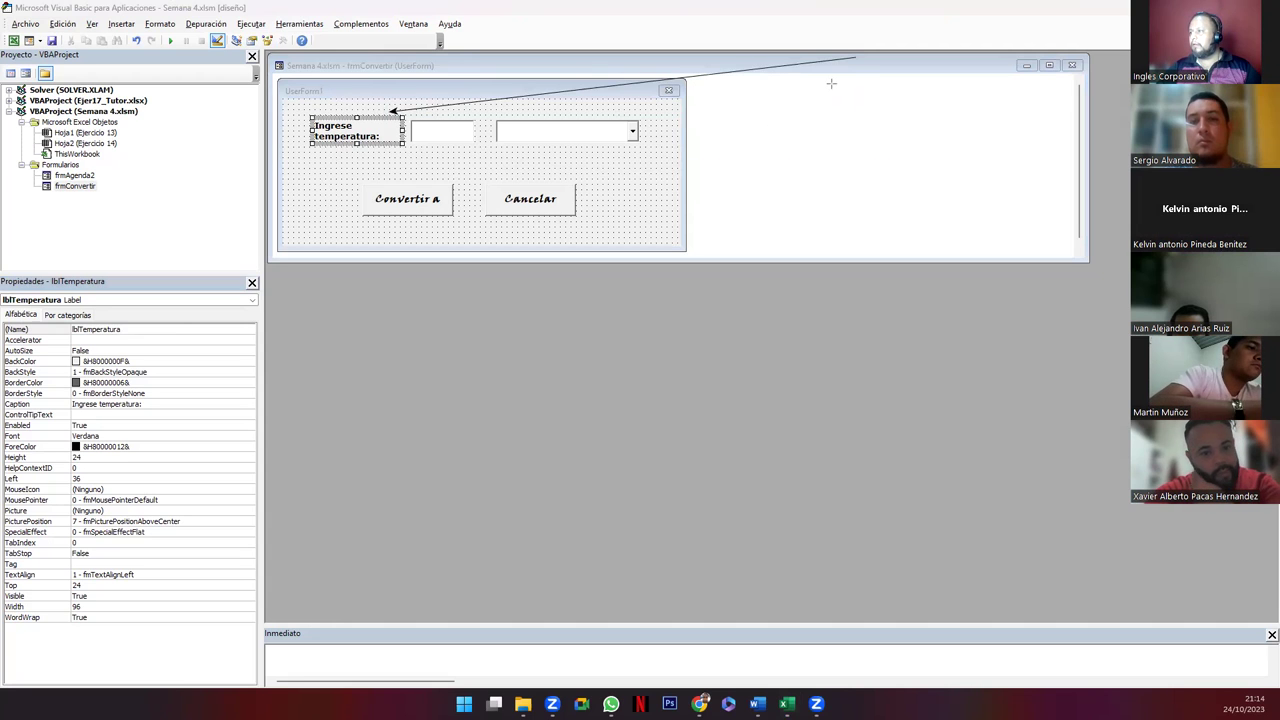
drag(859, 101, 458, 131)
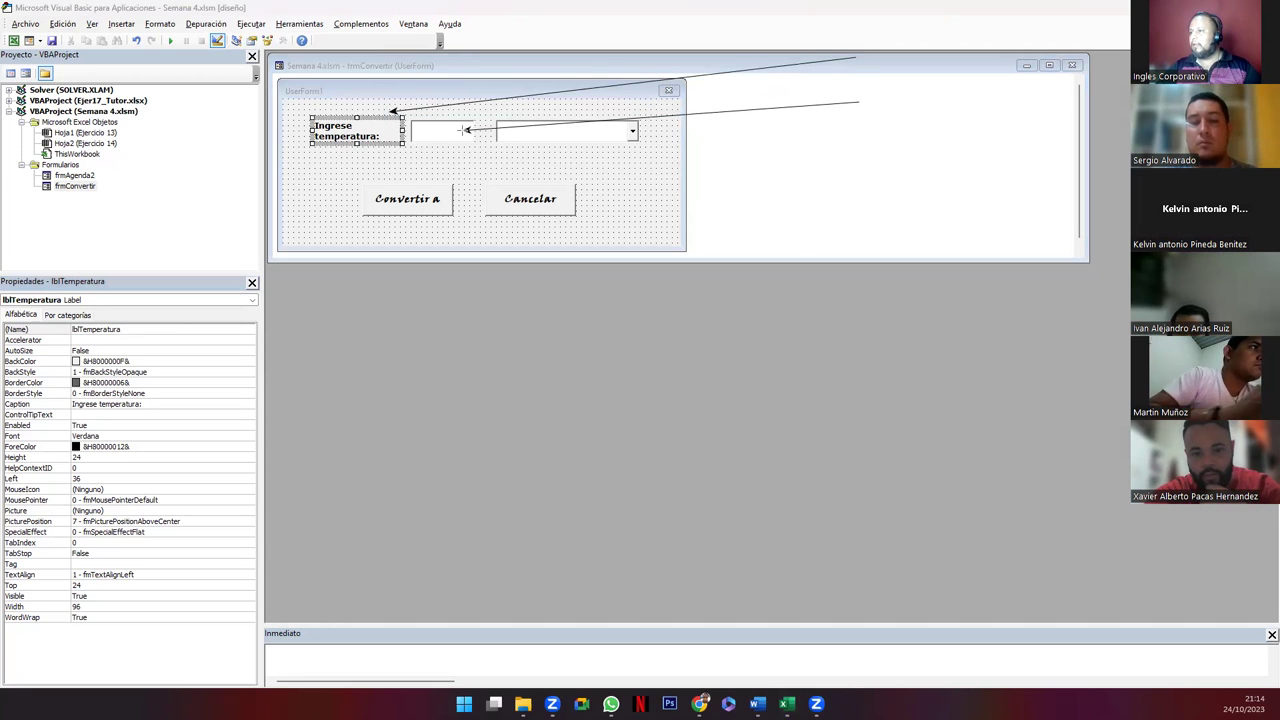
drag(858, 158, 563, 137)
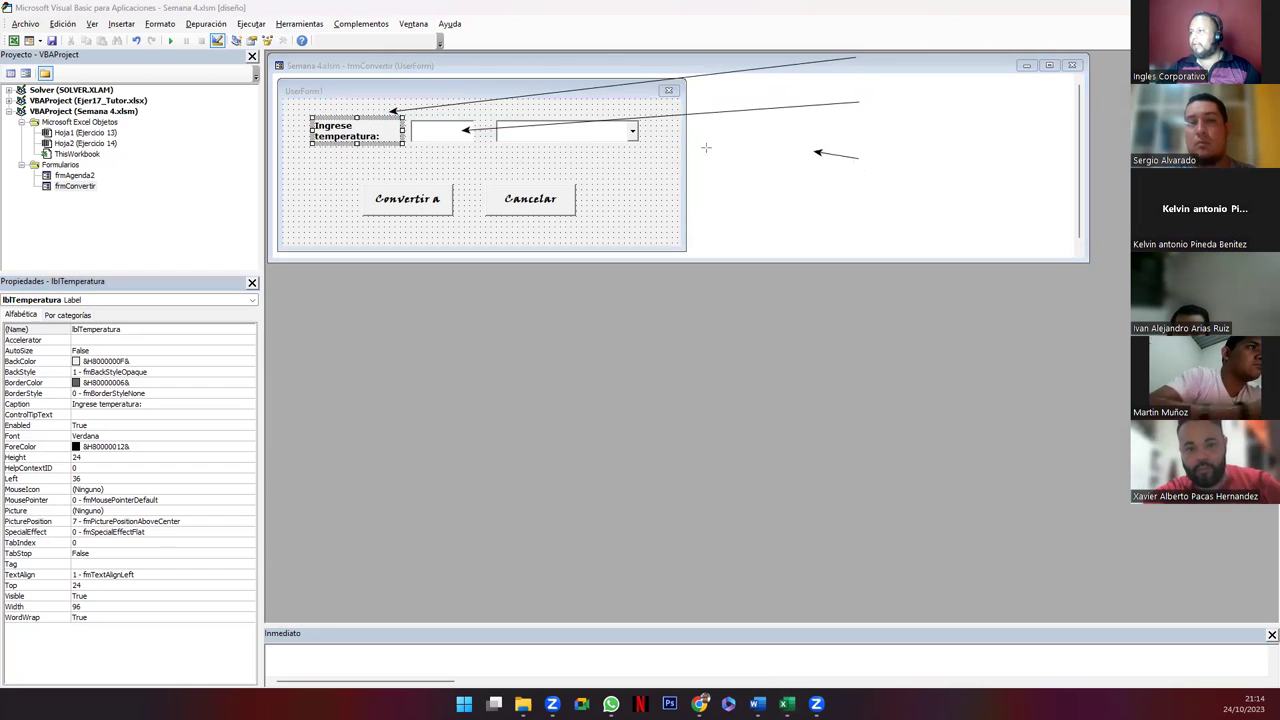
click(773, 305)
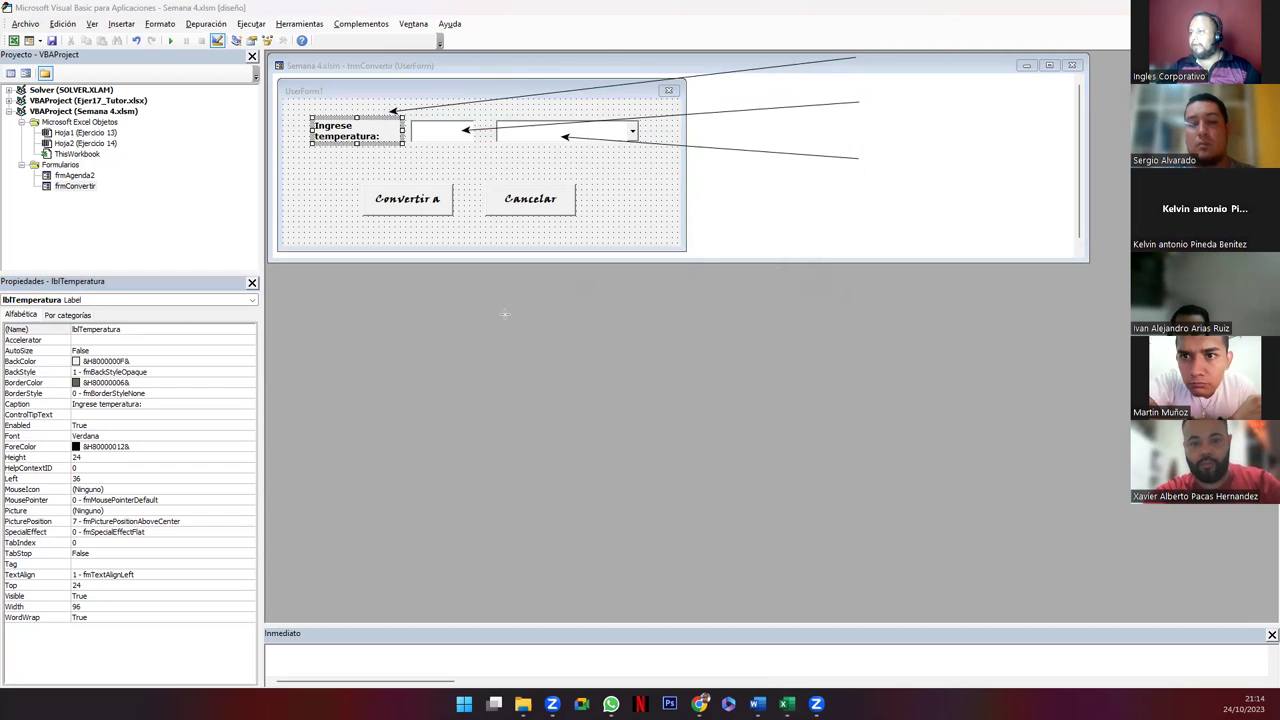
drag(860, 295, 390, 217)
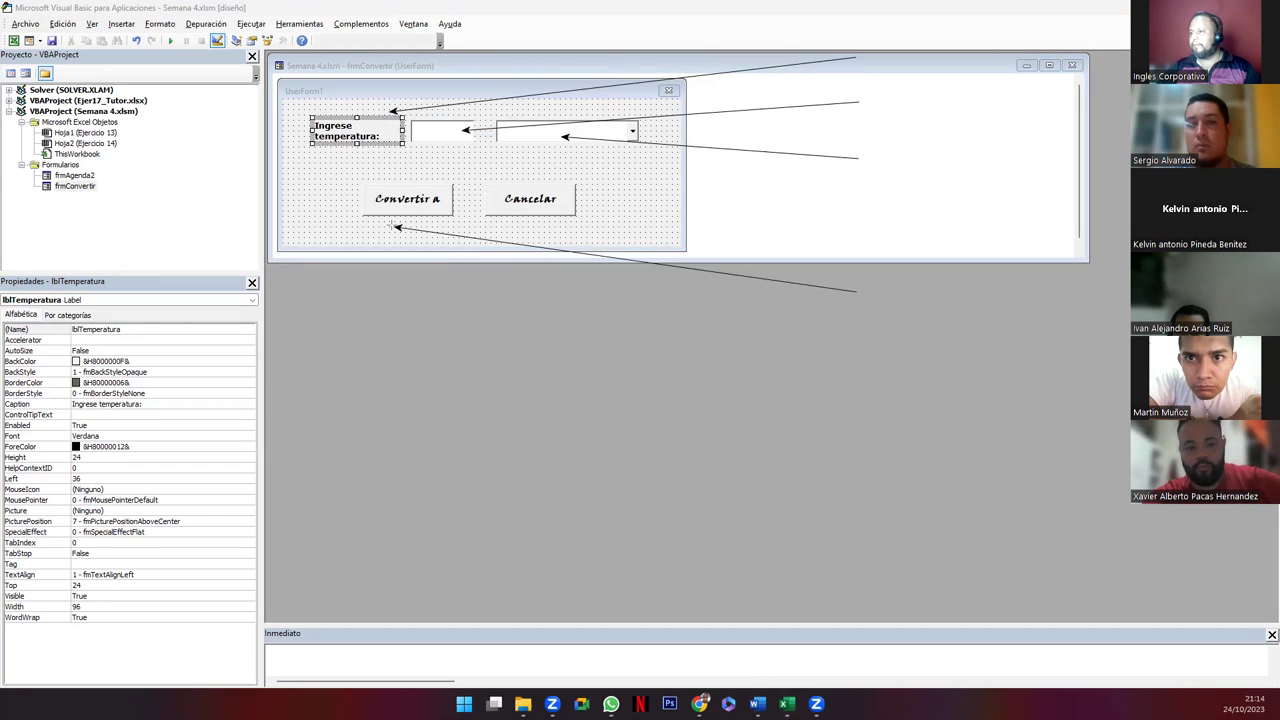
click(963, 305)
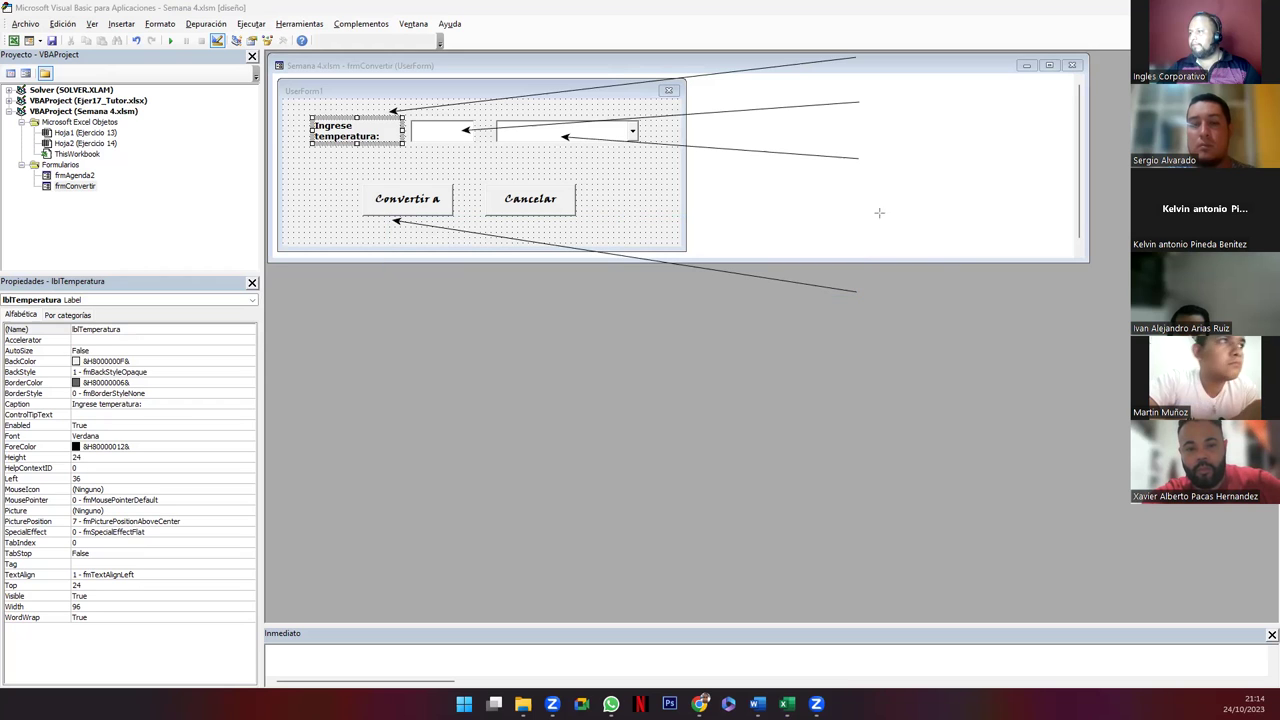
drag(640, 209, 575, 200)
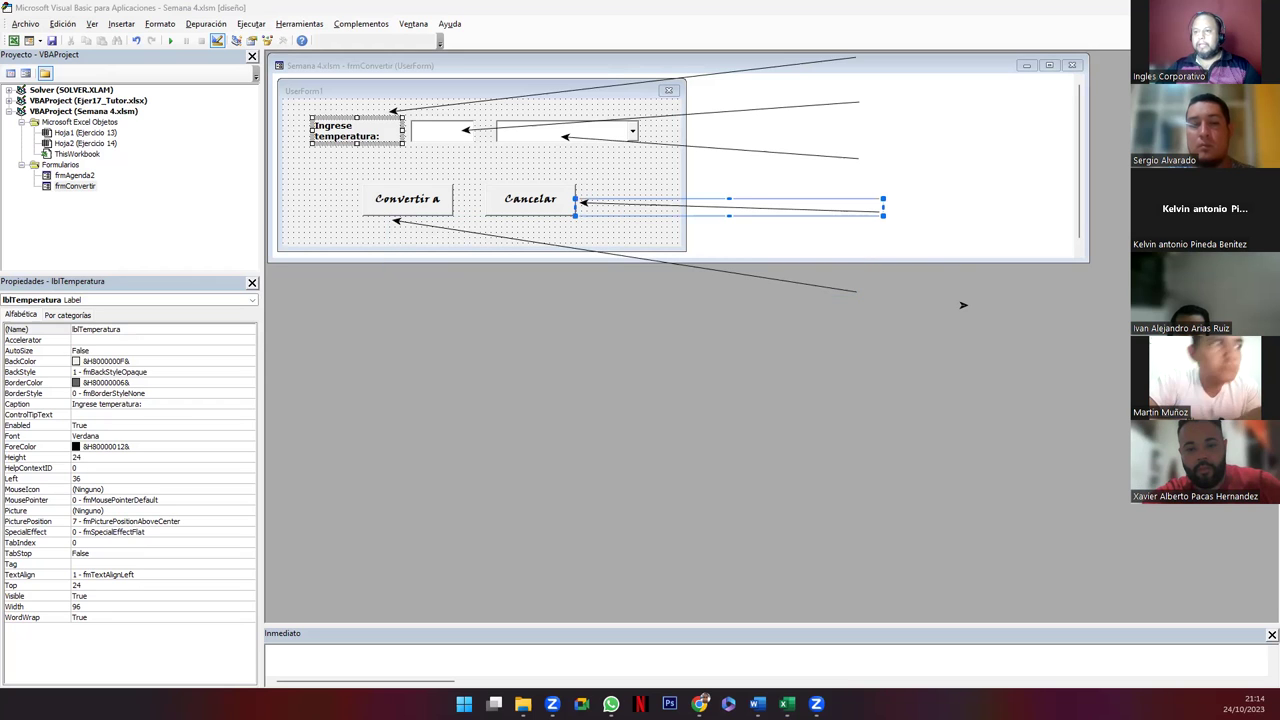
click(869, 56)
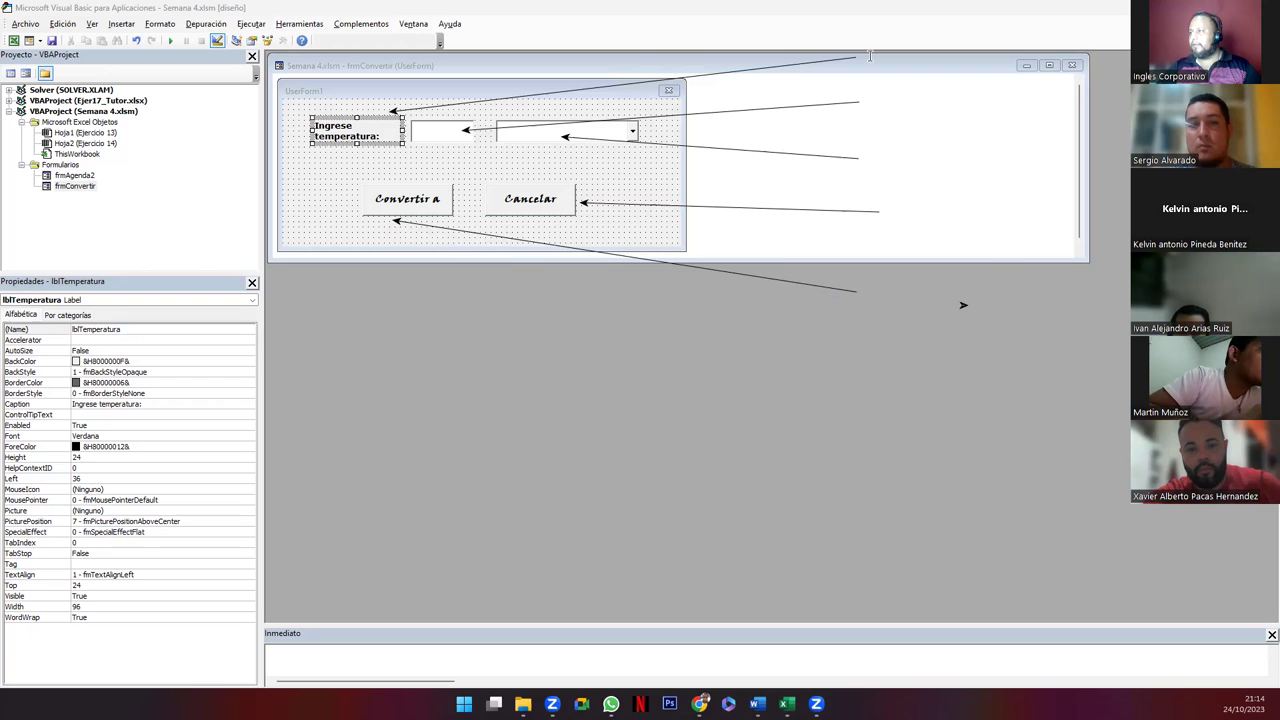
Step: Write 'Name: lblTemperatura' and 'Caption: Ingrese temperatura:' beside the label's arrow
click(918, 69)
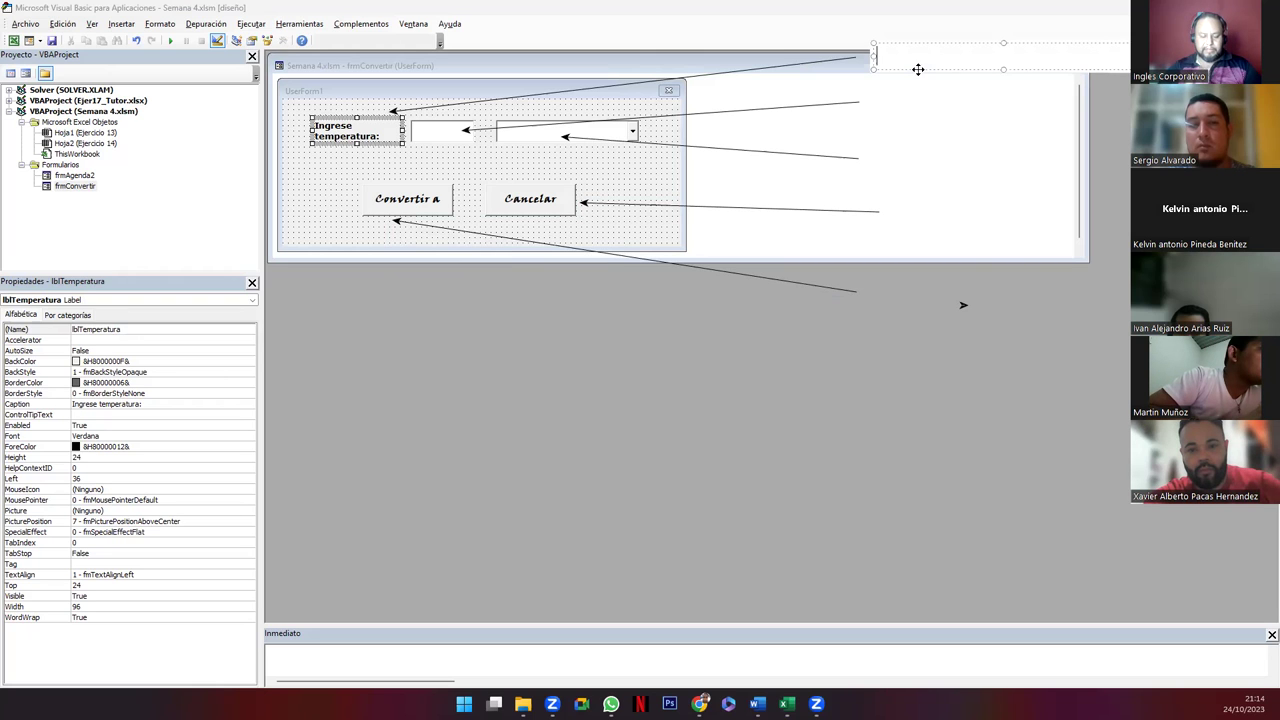
text(Name: l)
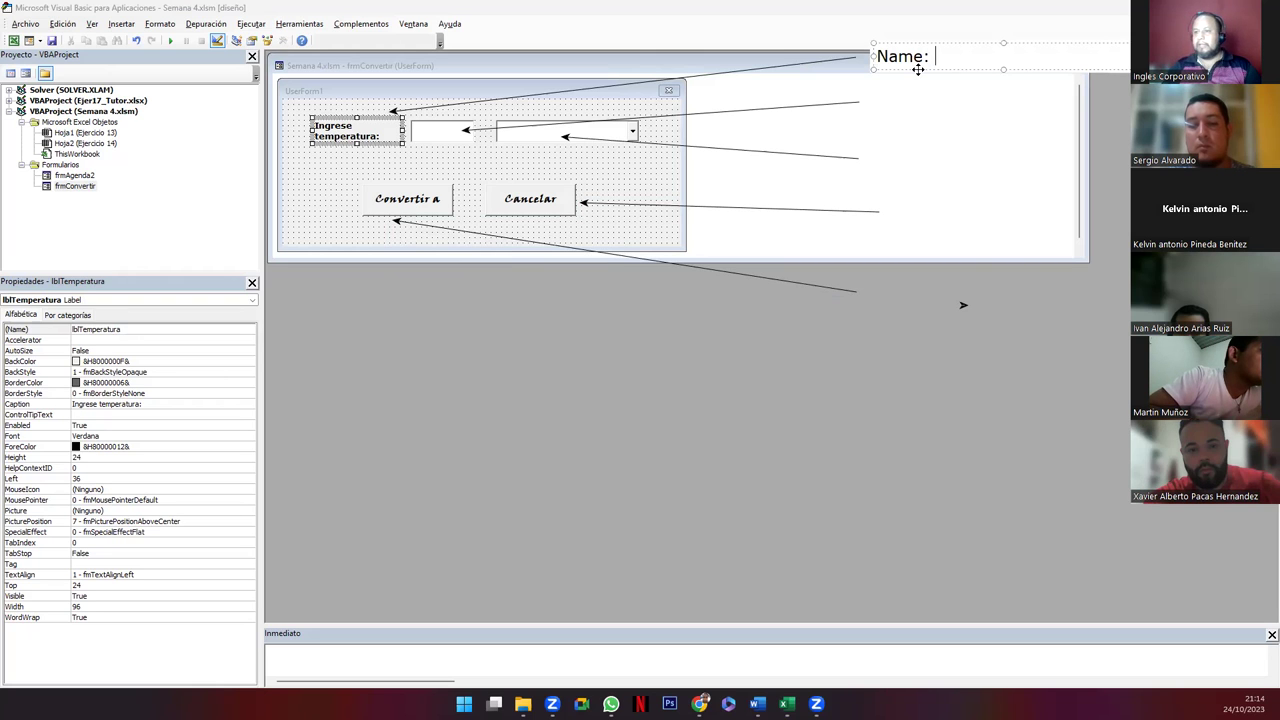
text(blT)
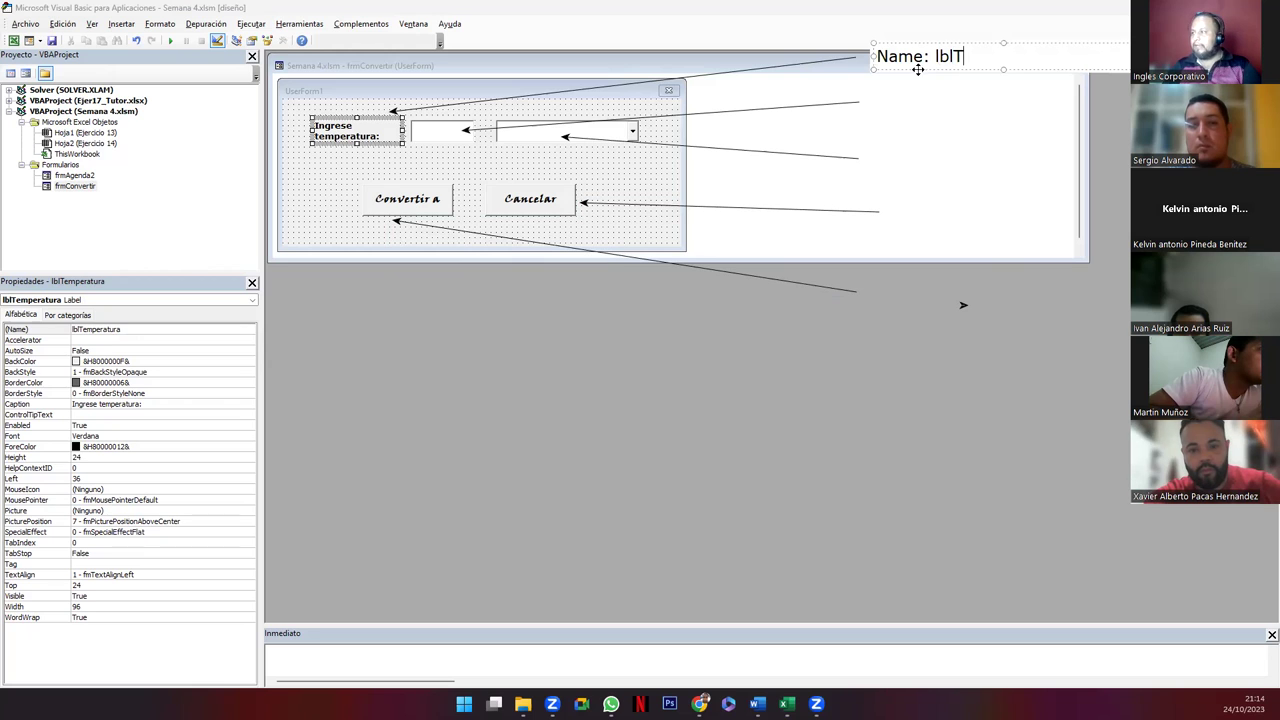
text(emperatura)
key(Return)
text(Caption: Ingrese)
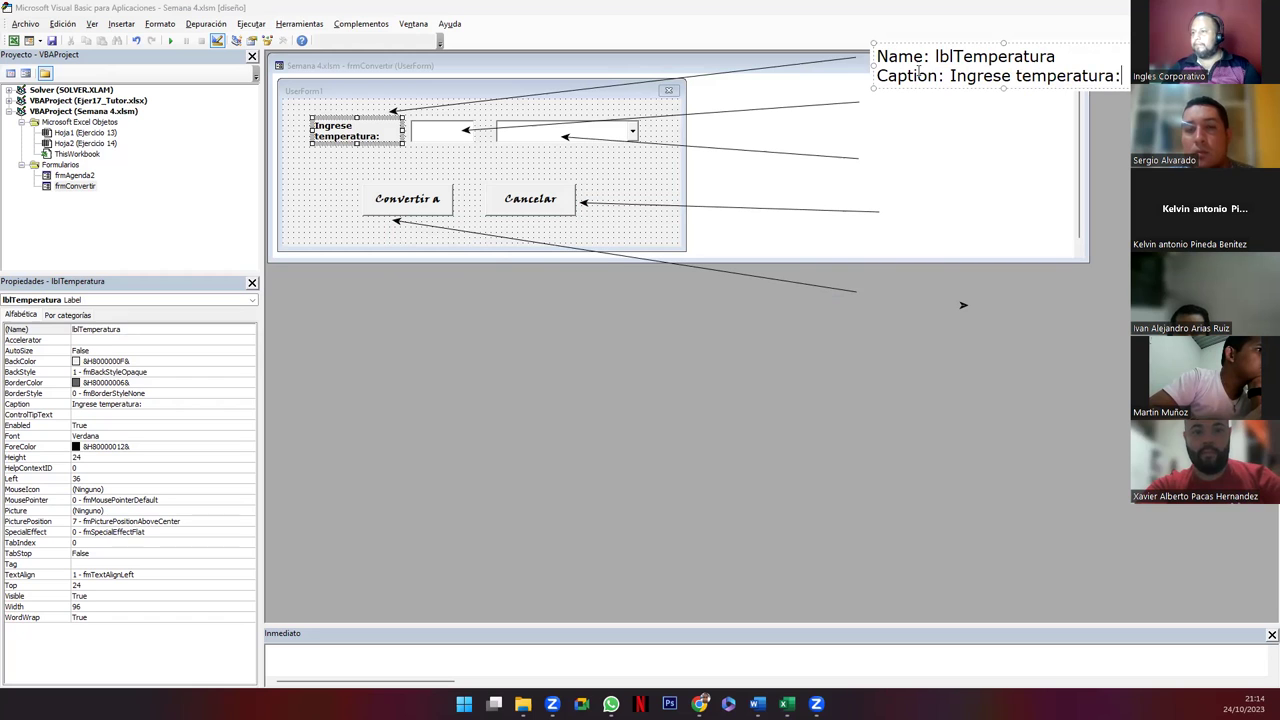
drag(910, 41, 903, 24)
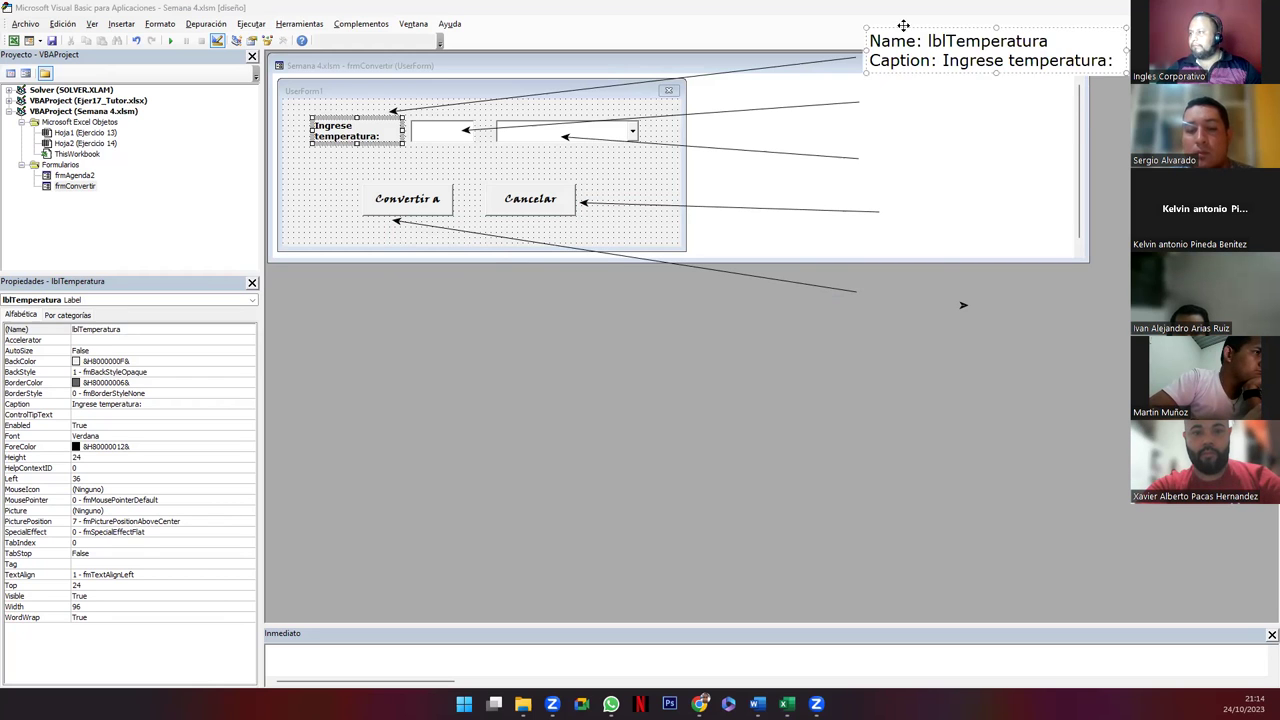
click(868, 230)
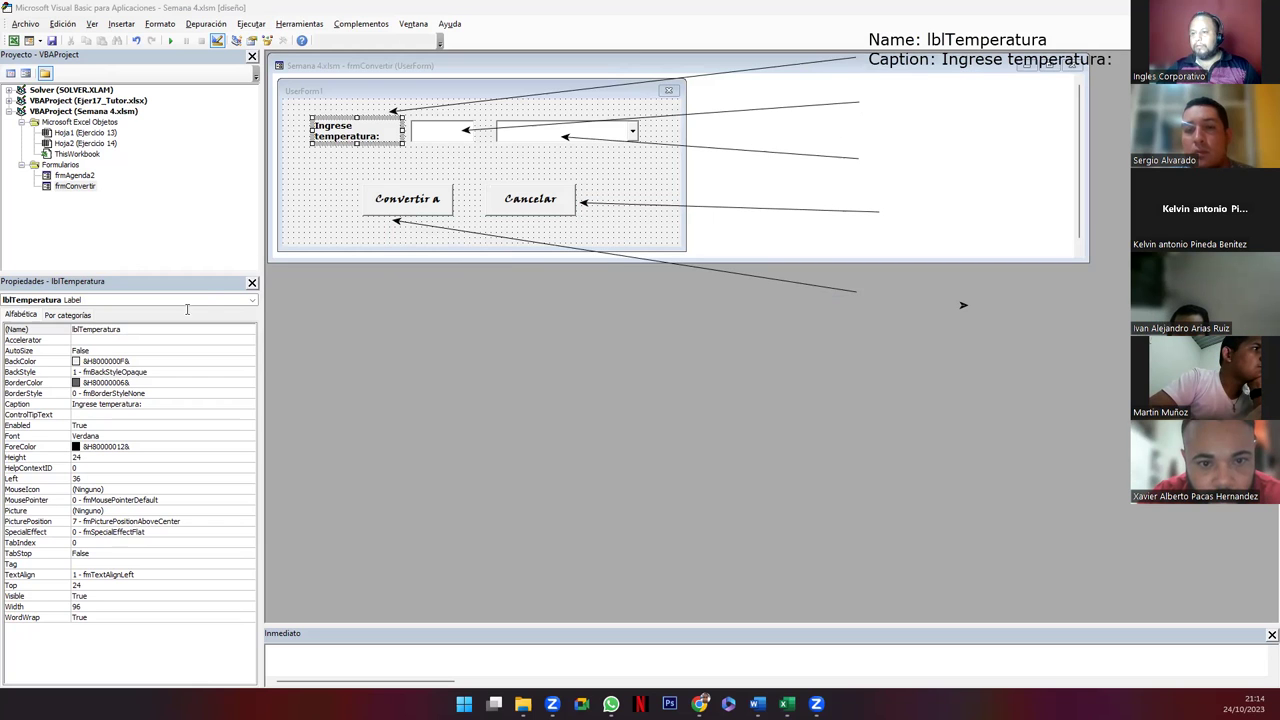
Step: Add 'Name: txtTemperatura' and 'Name: cmbTipo' notes at their arrows, then select the combo box
click(875, 102)
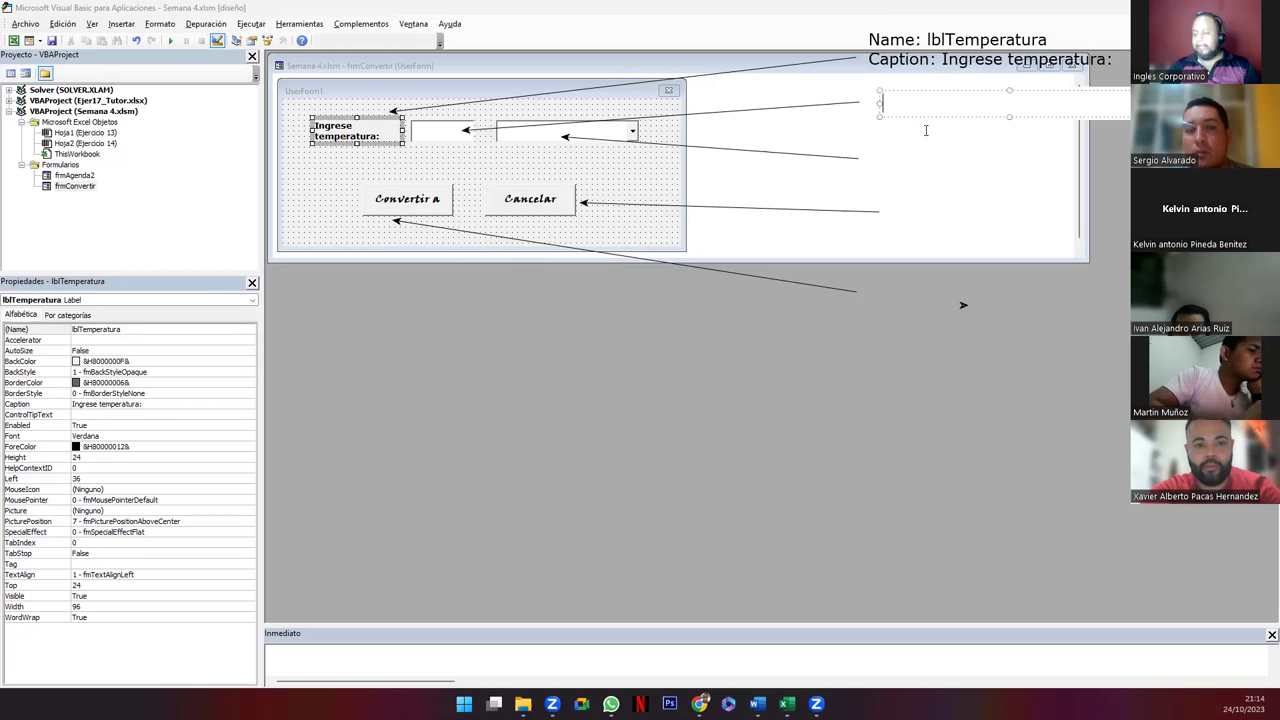
text(Name: )
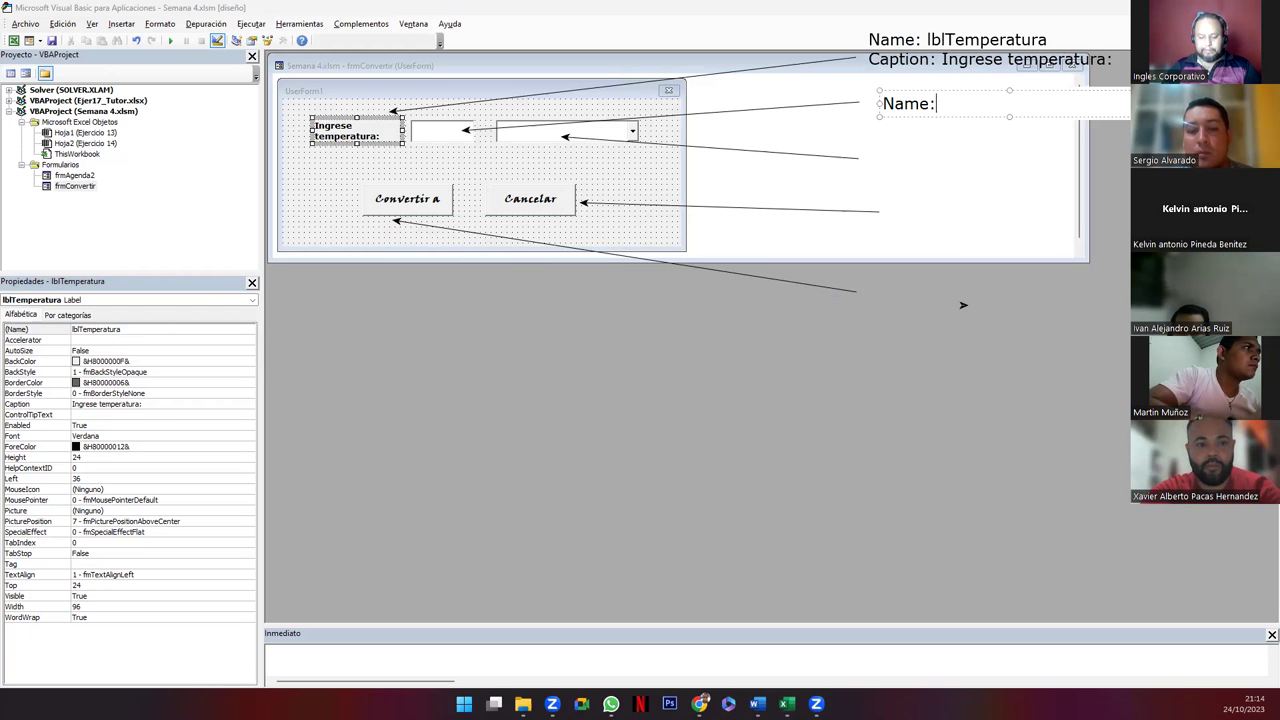
text(txtTemperatura)
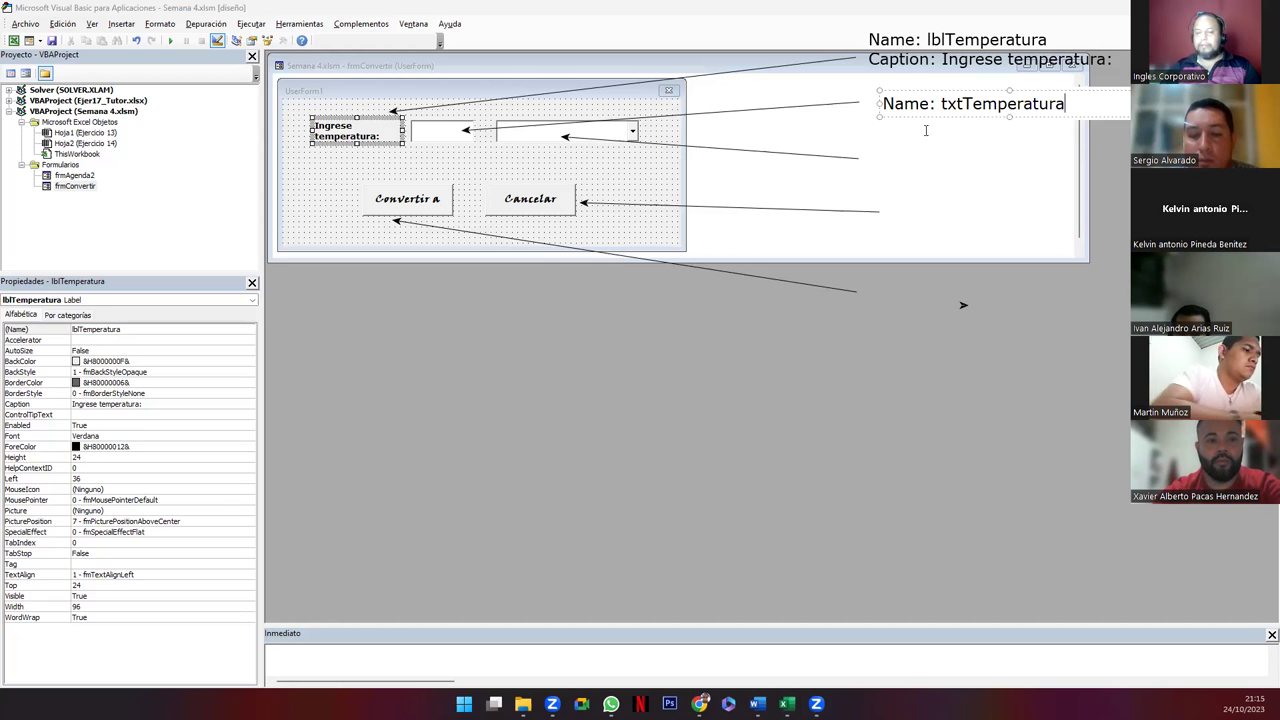
drag(920, 115, 911, 111)
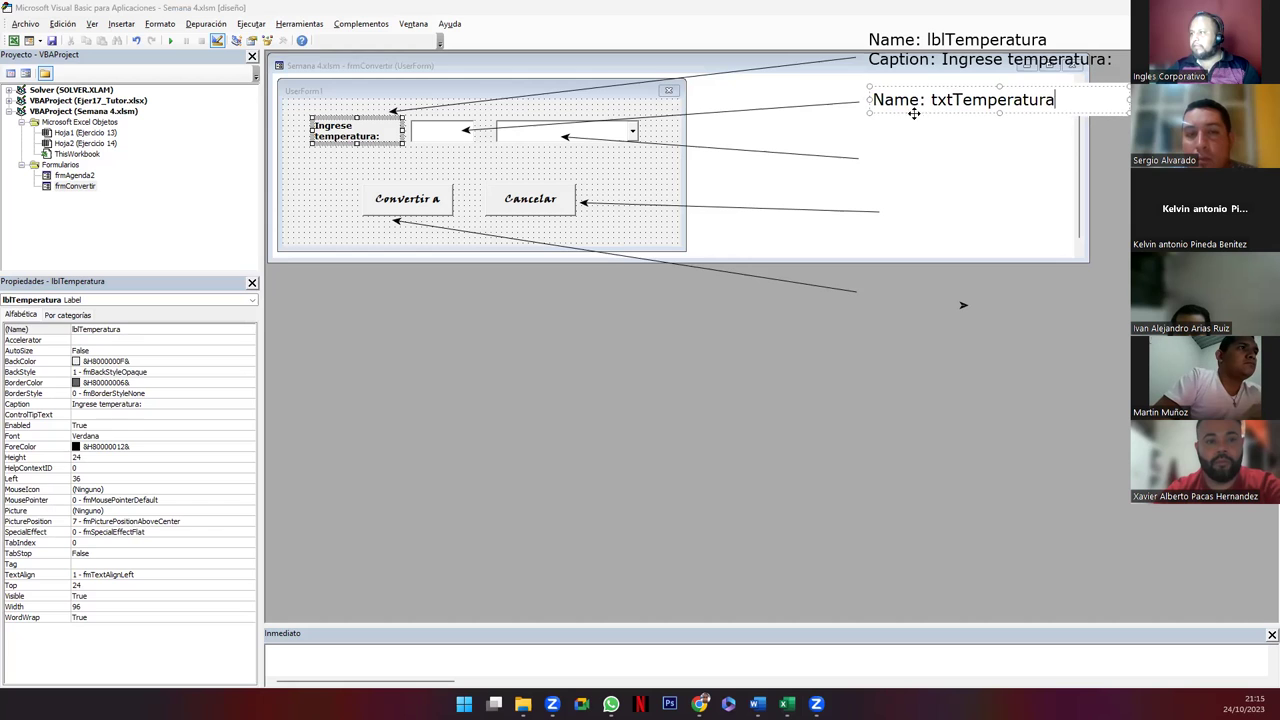
click(873, 160)
click(873, 157)
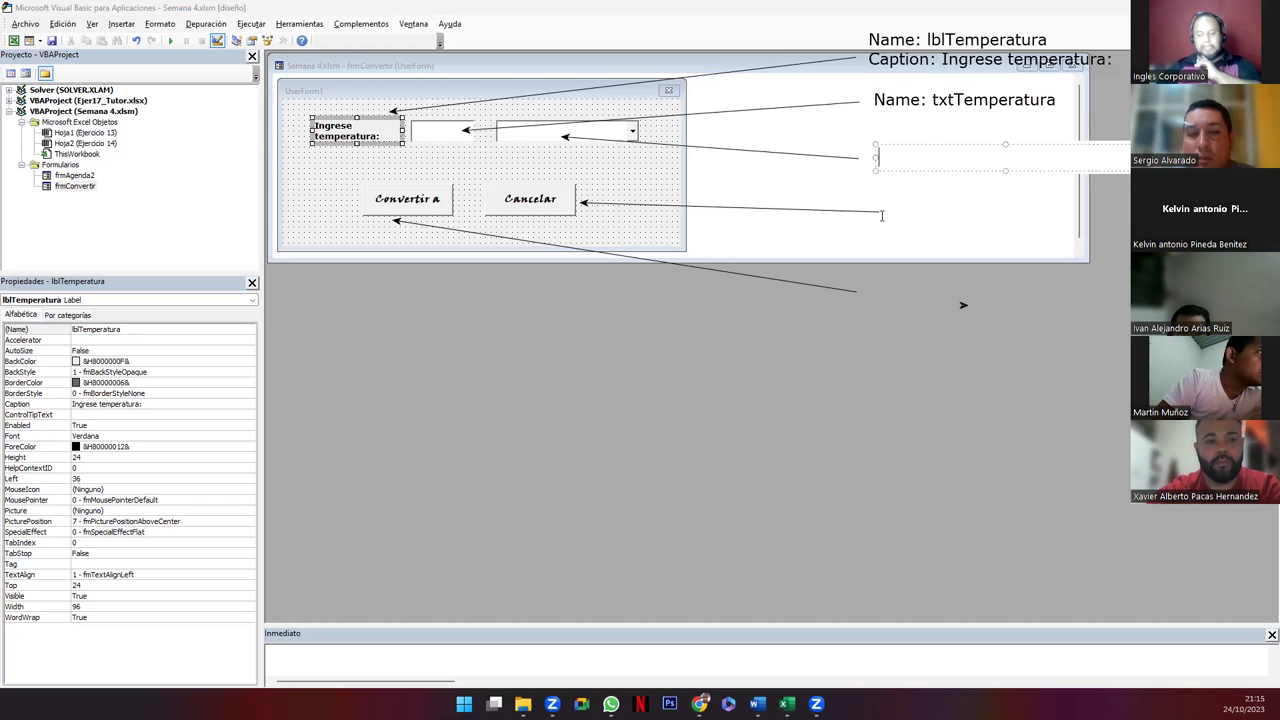
text(Name: )
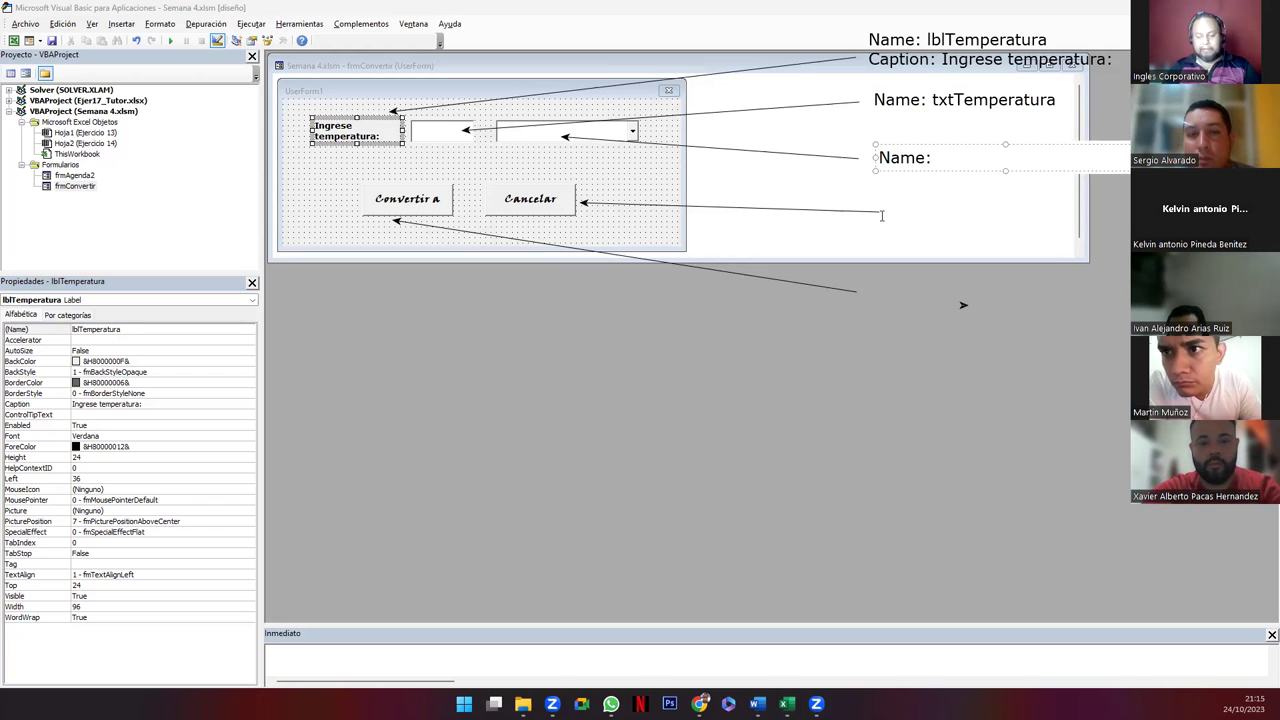
text(cmb)
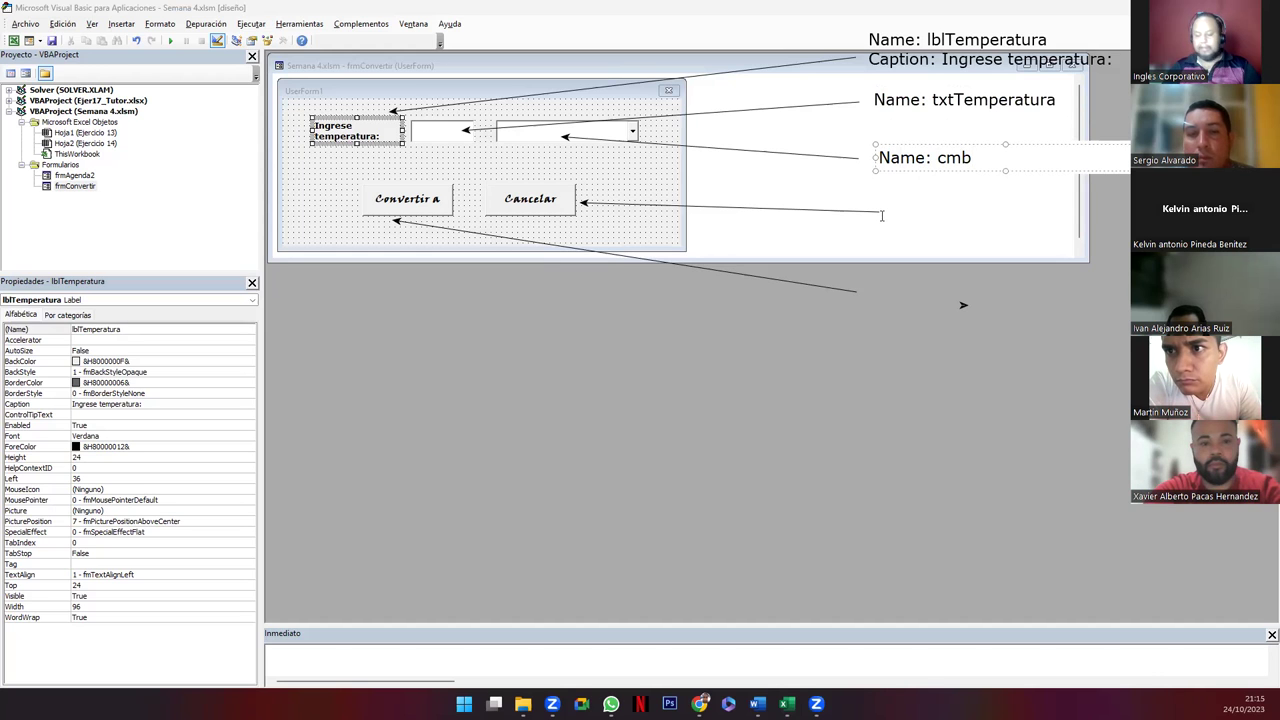
text(Tipo)
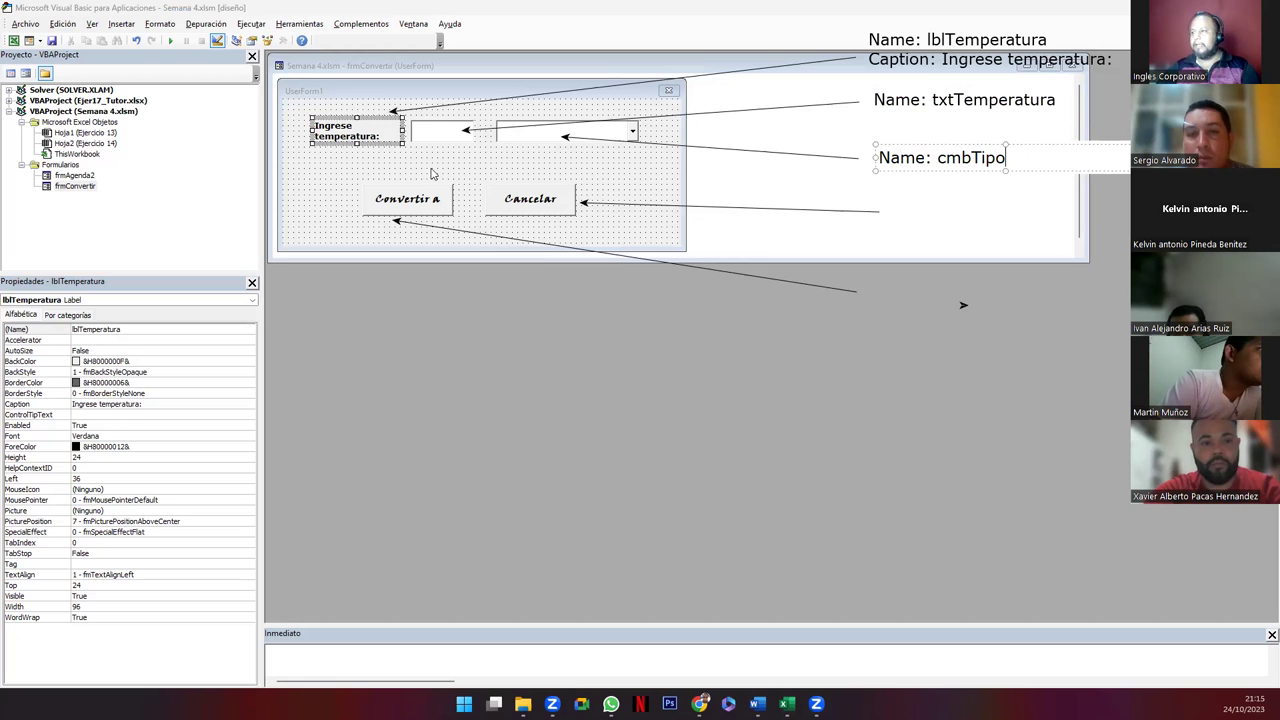
click(527, 137)
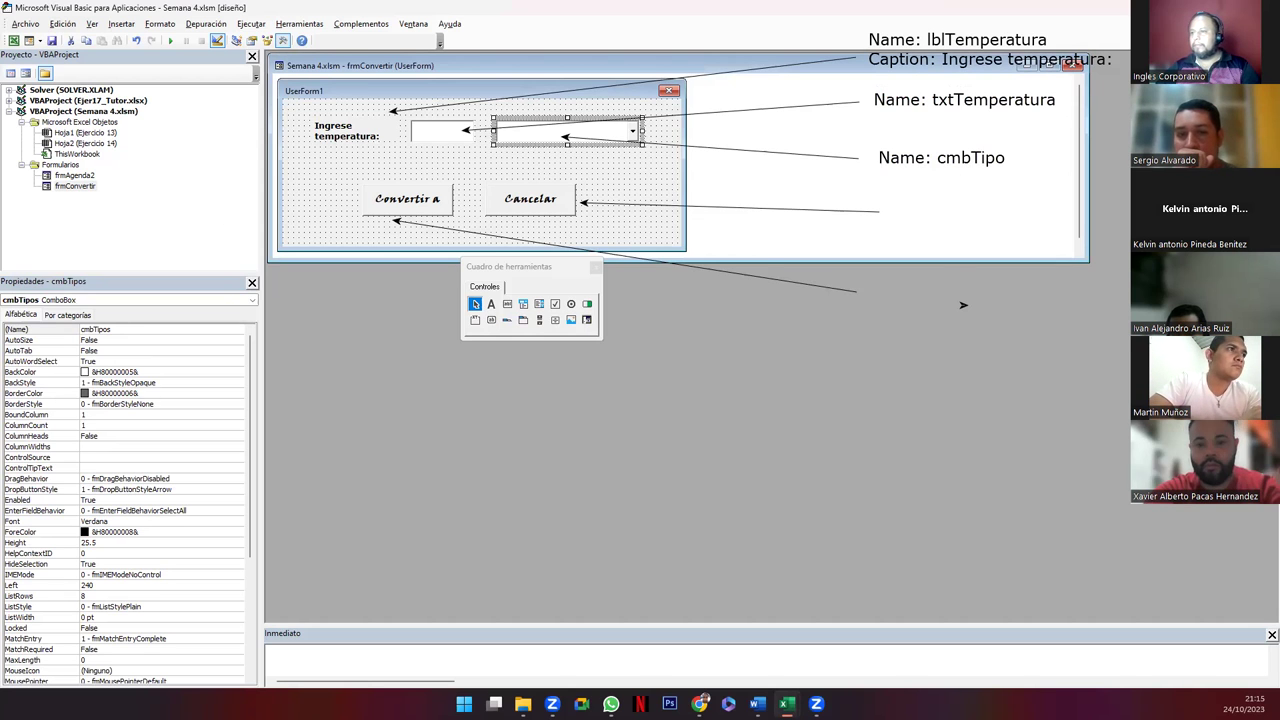
Step: Erase the 'Name: cmbTipo' note and rewrite it as 'Name: cmbTipos'
click(958, 160)
click(958, 160)
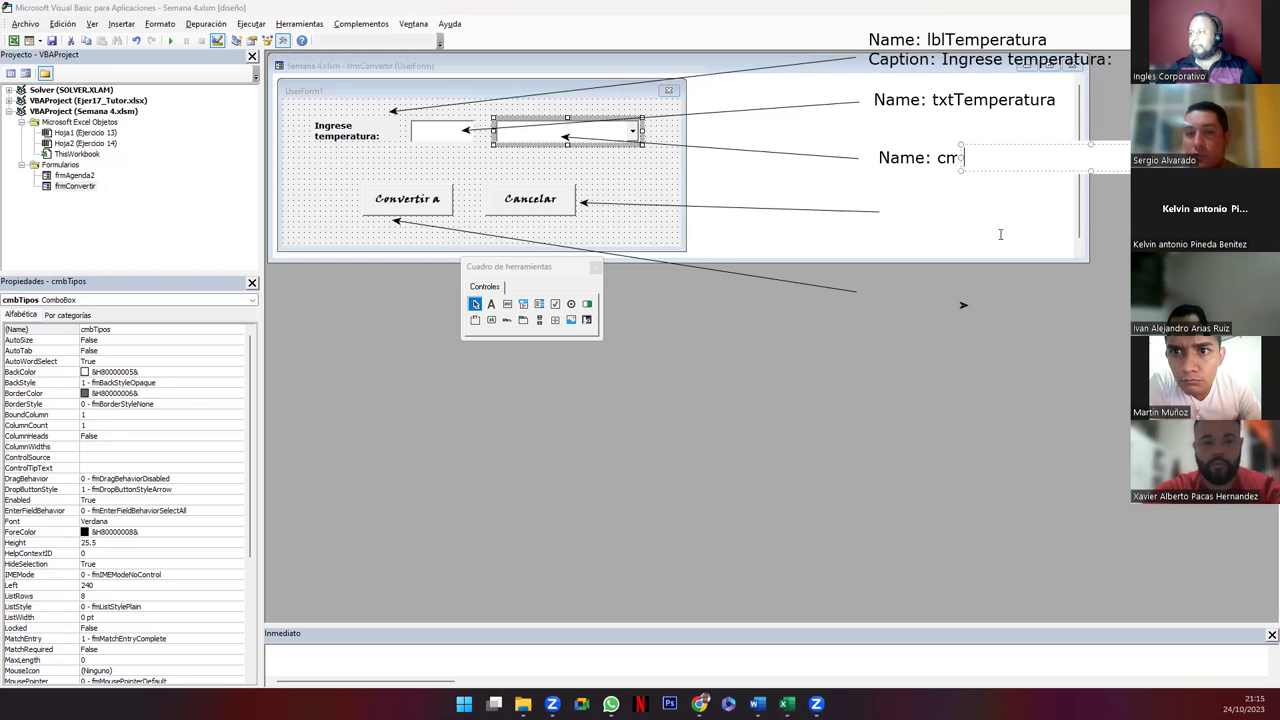
click(1006, 173)
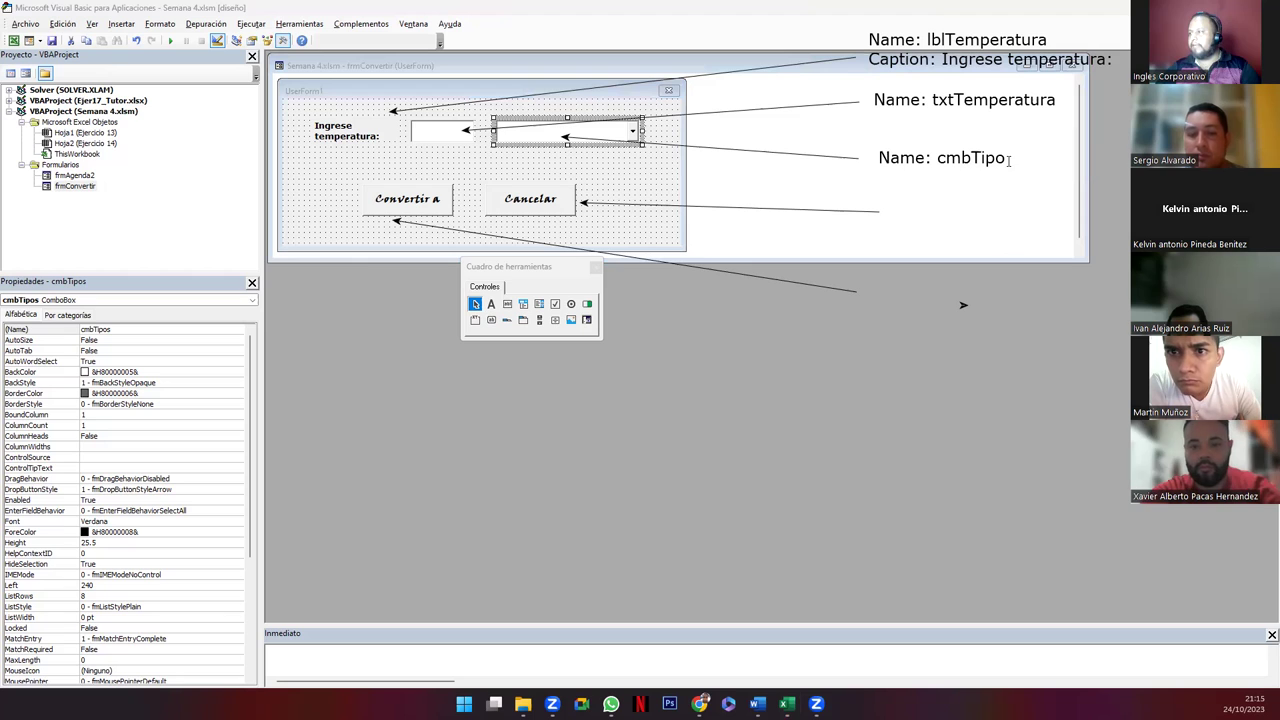
click(1012, 160)
text(s)
drag(1053, 149, 1052, 146)
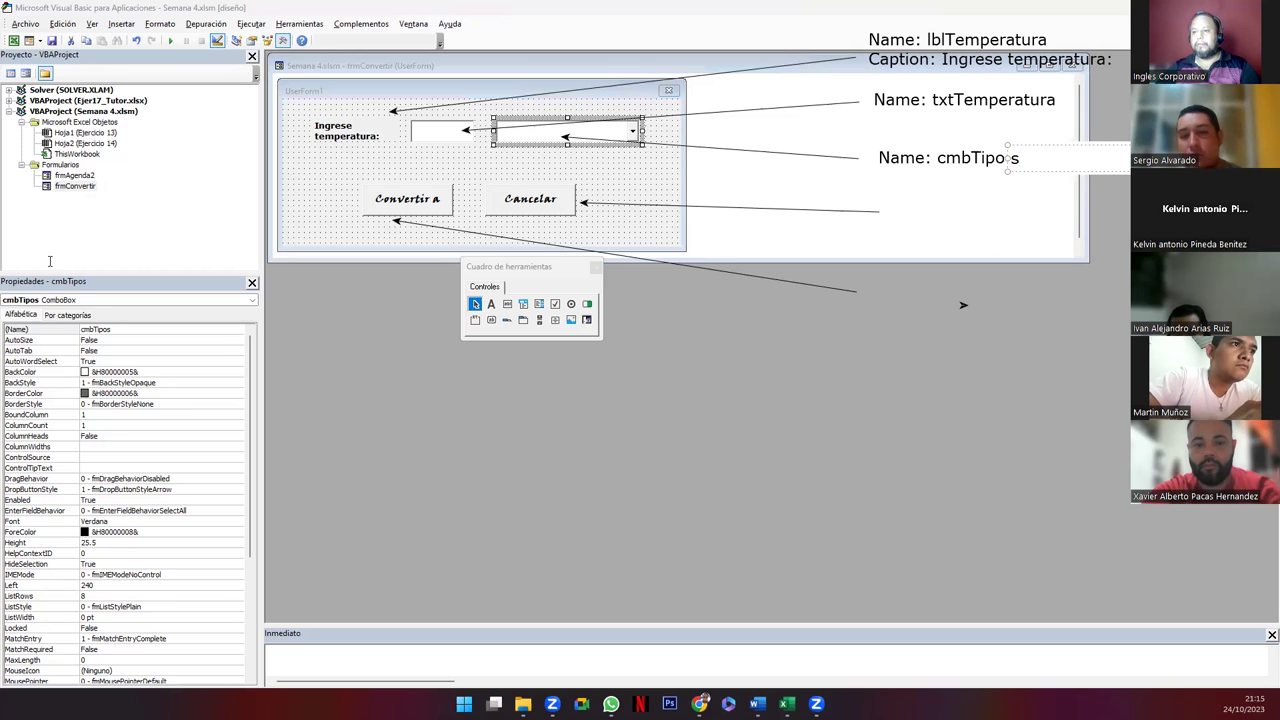
click(950, 158)
click(1015, 158)
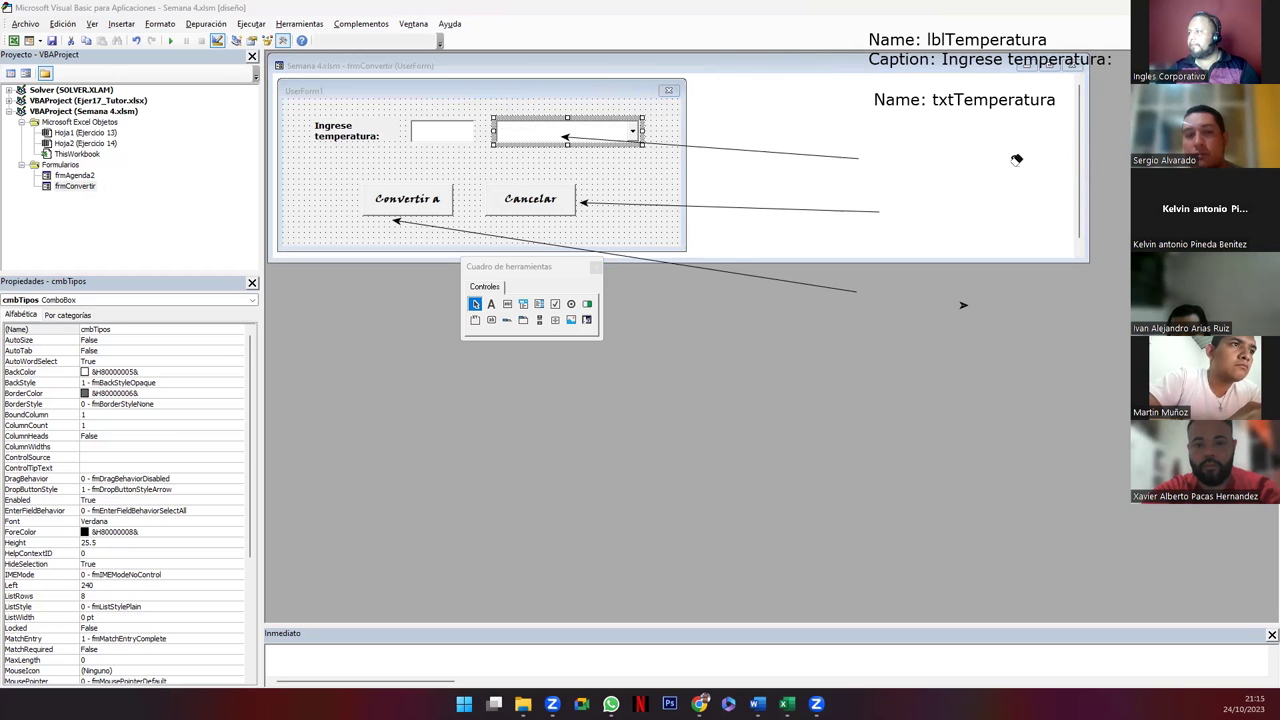
key(ctrl+z)
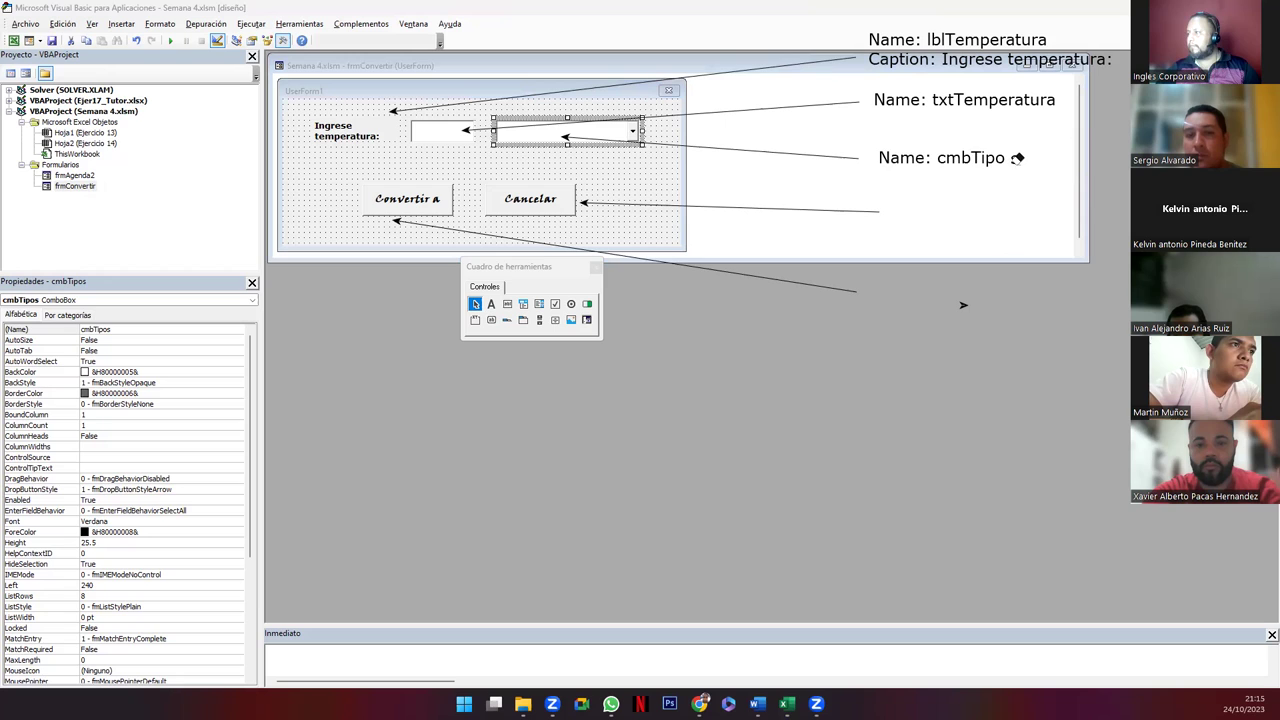
click(1017, 158)
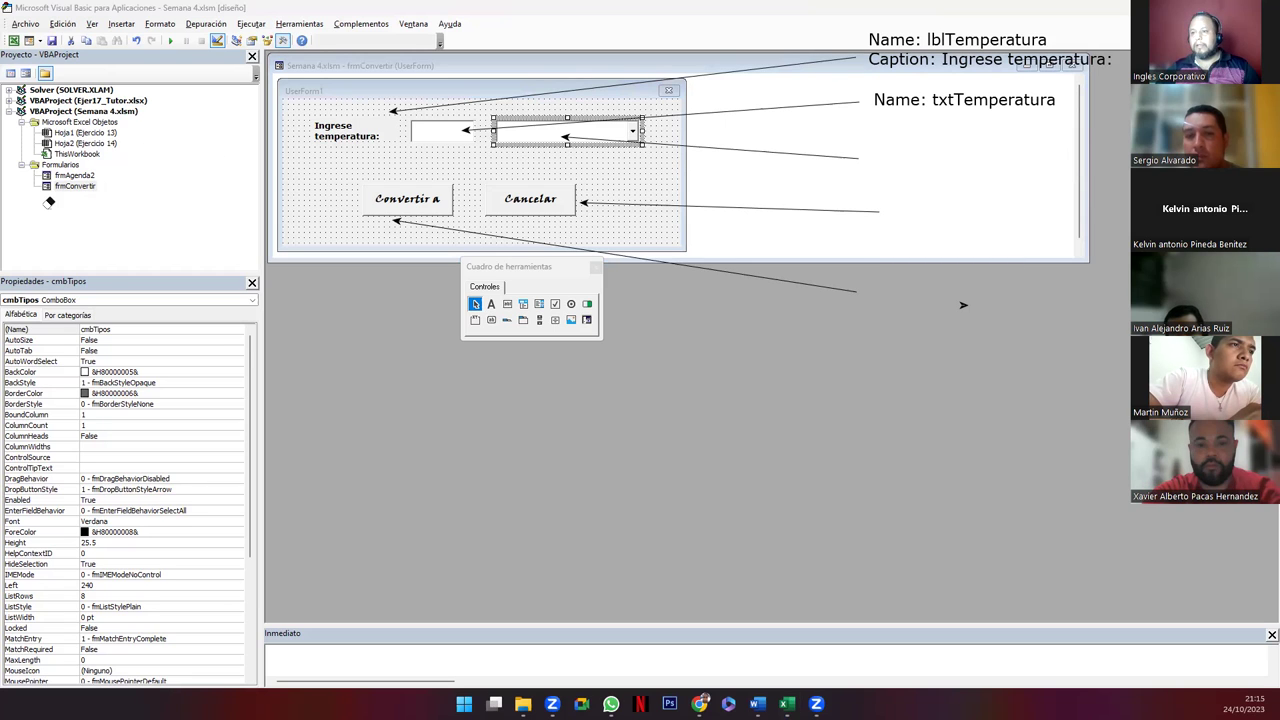
click(873, 161)
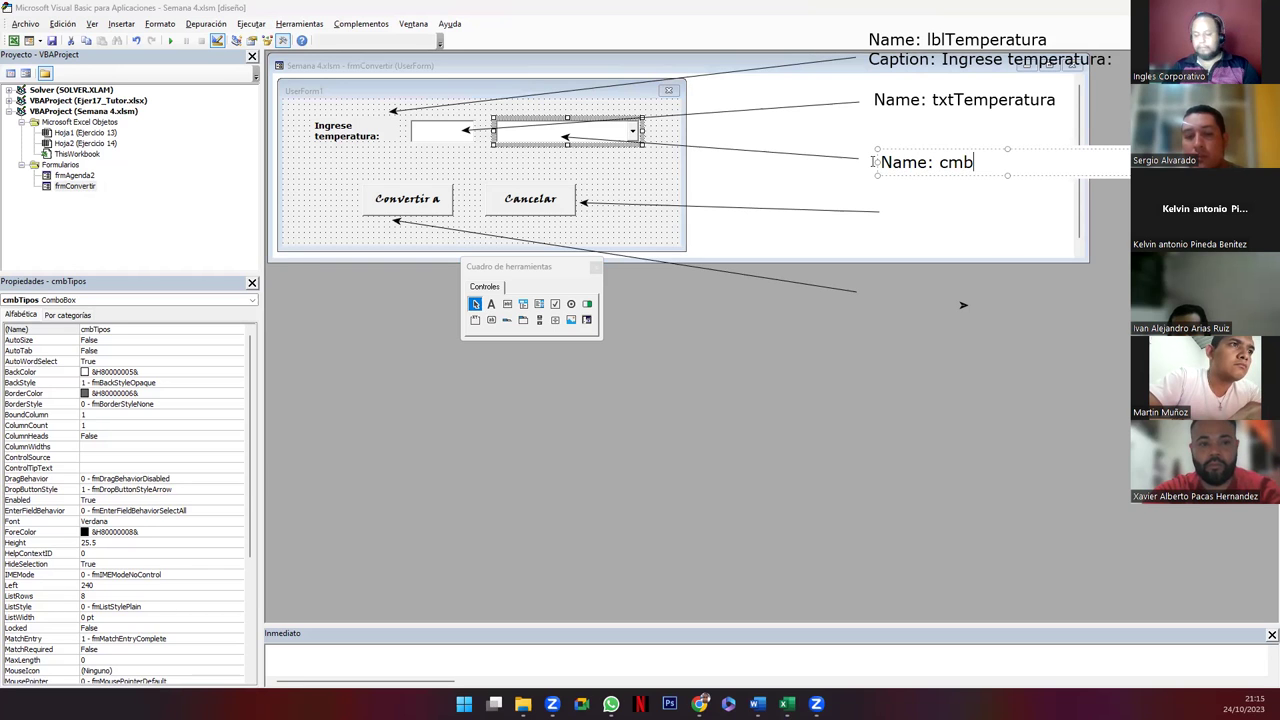
text(Name: cmbTipos)
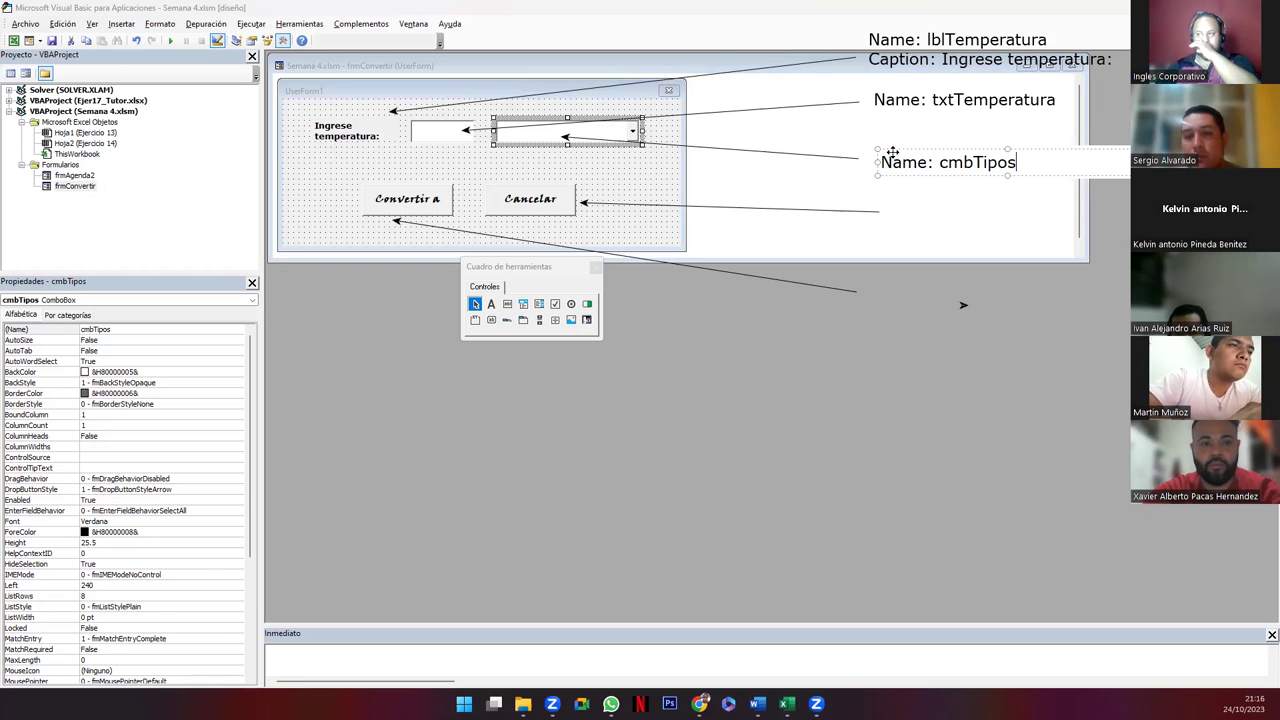
key(Escape)
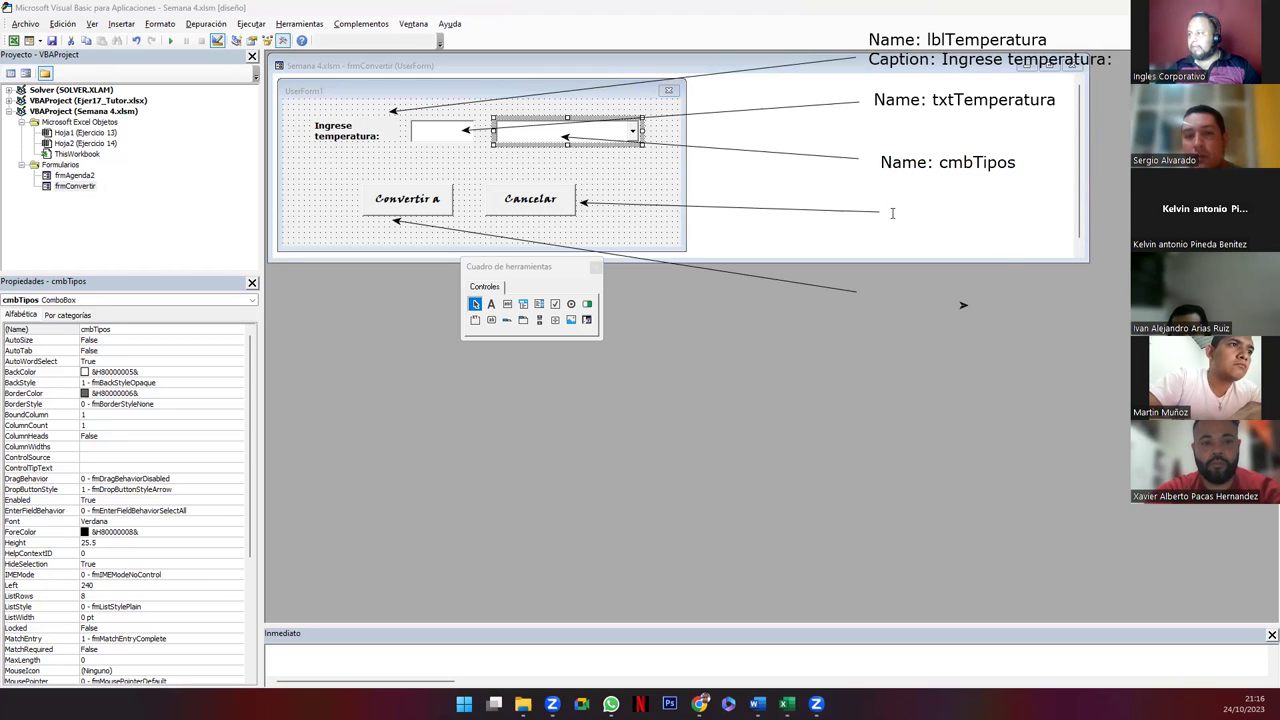
Step: Write 'Name: btnCancelar' and 'Caption: Cancelar' beside the Cancelar arrow
click(896, 213)
text(Nam)
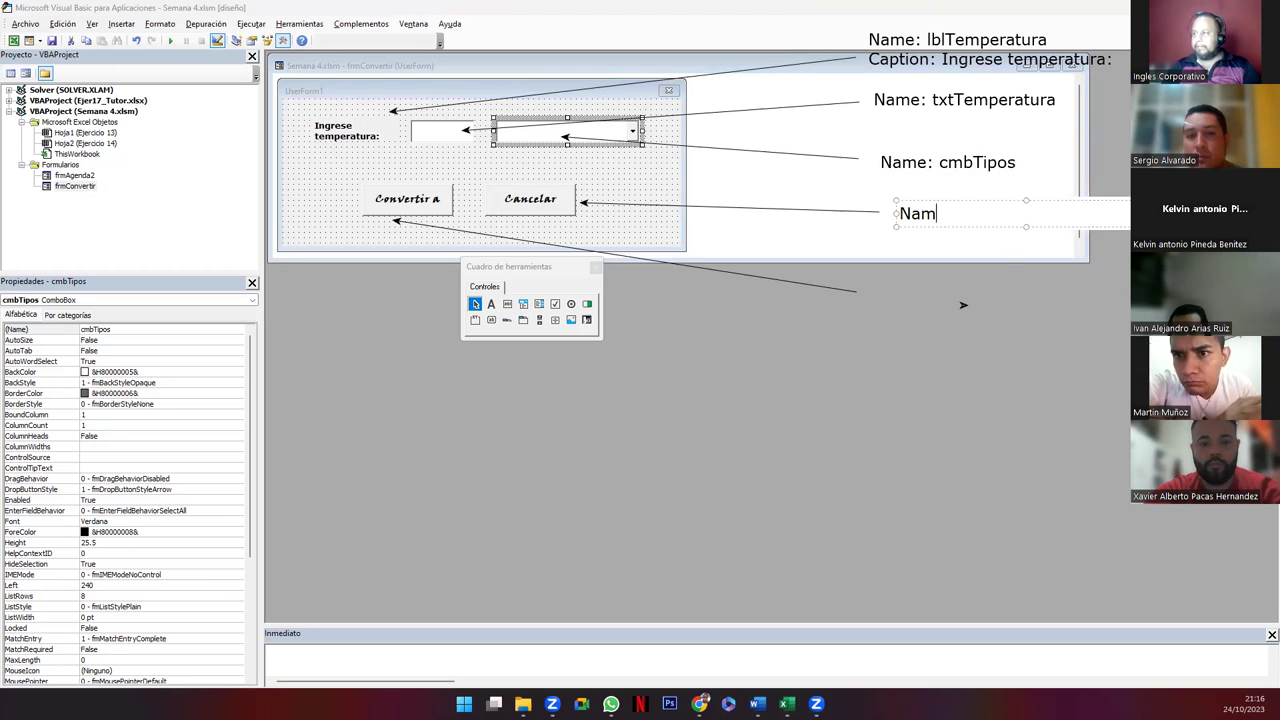
text(e: )
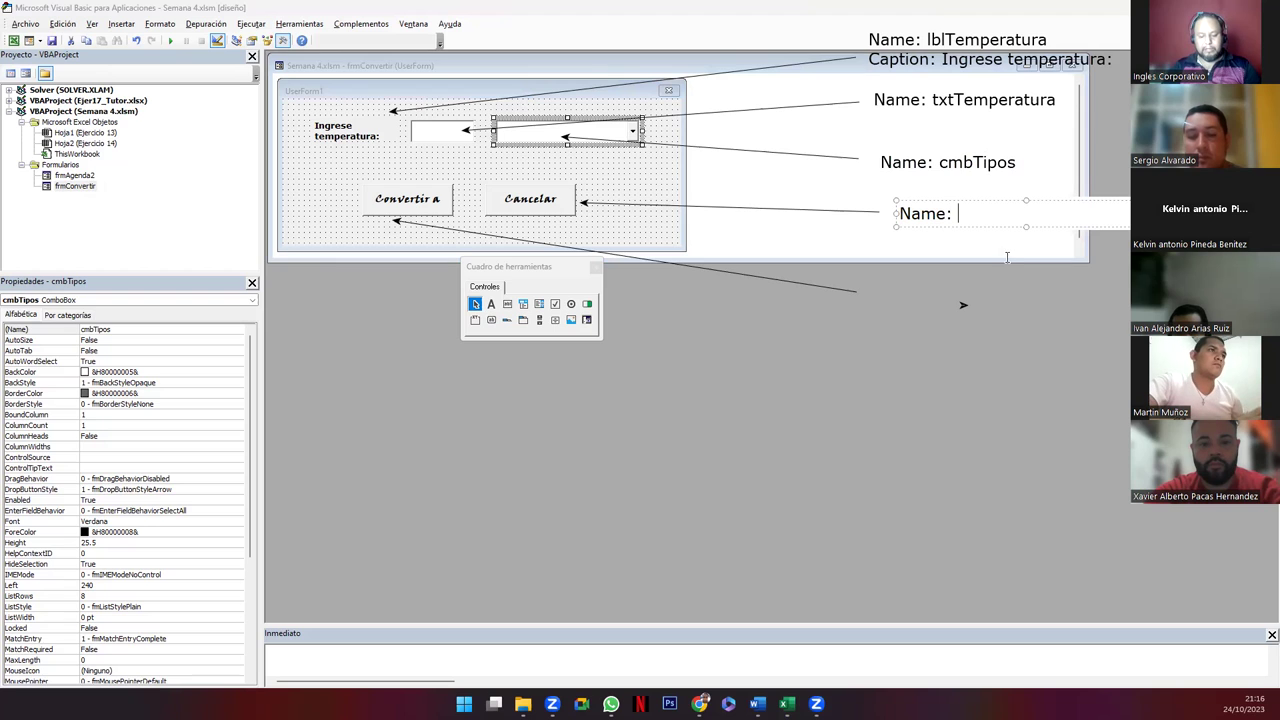
text(btnCancelar)
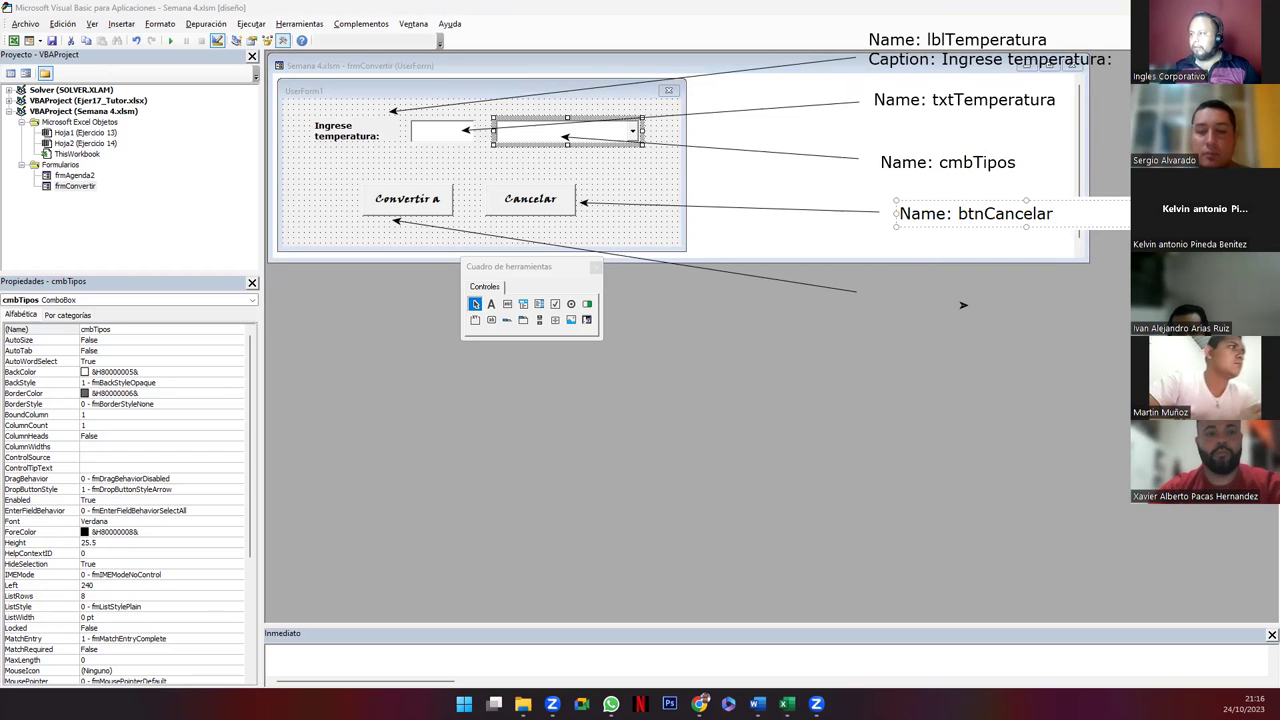
key(Return)
text(aption: Cancelar)
key(Escape)
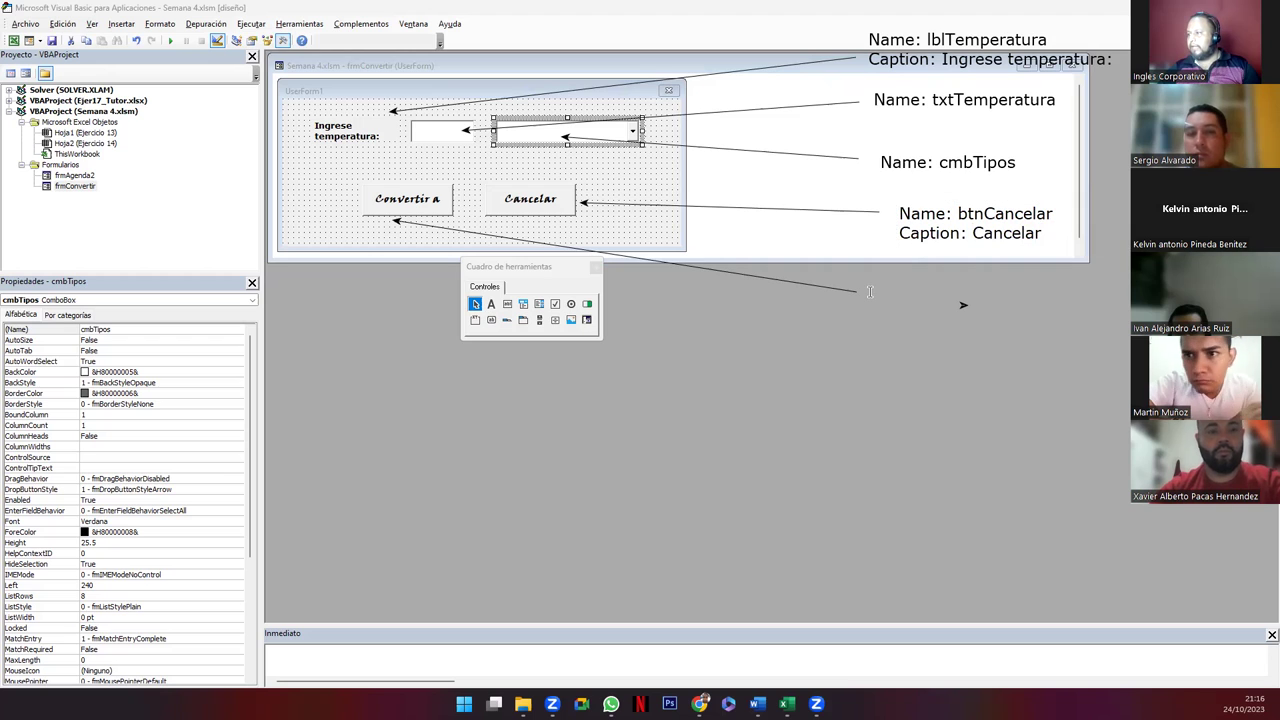
Step: Write 'Name: btnConvertir' and 'Caption: Convertir a' beside the Convertir a arrow
click(870, 292)
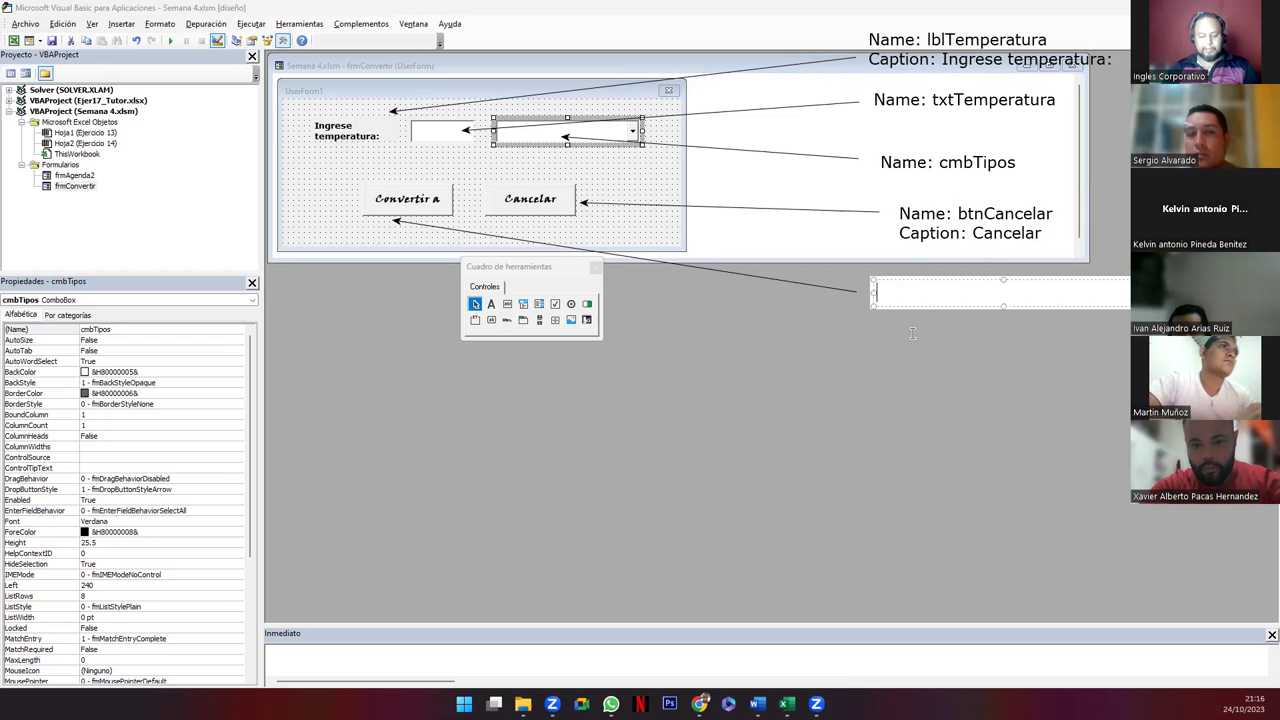
text(Name: b)
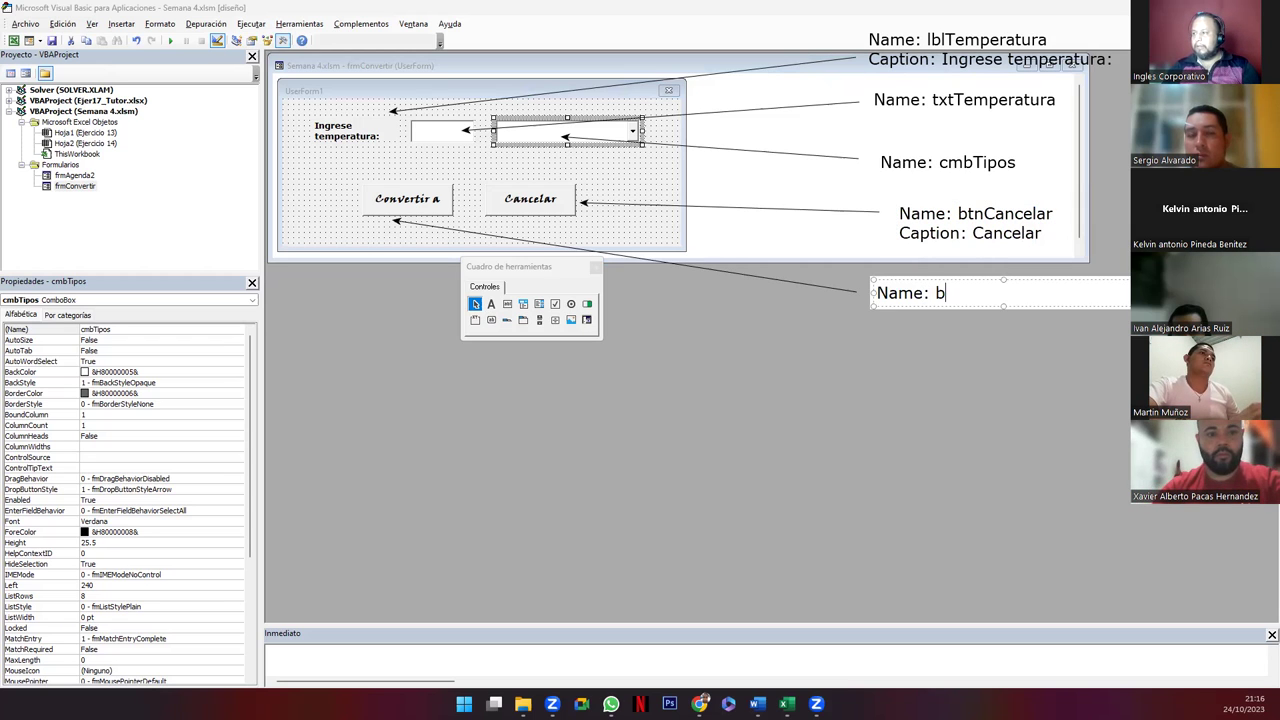
text(tnConvertir)
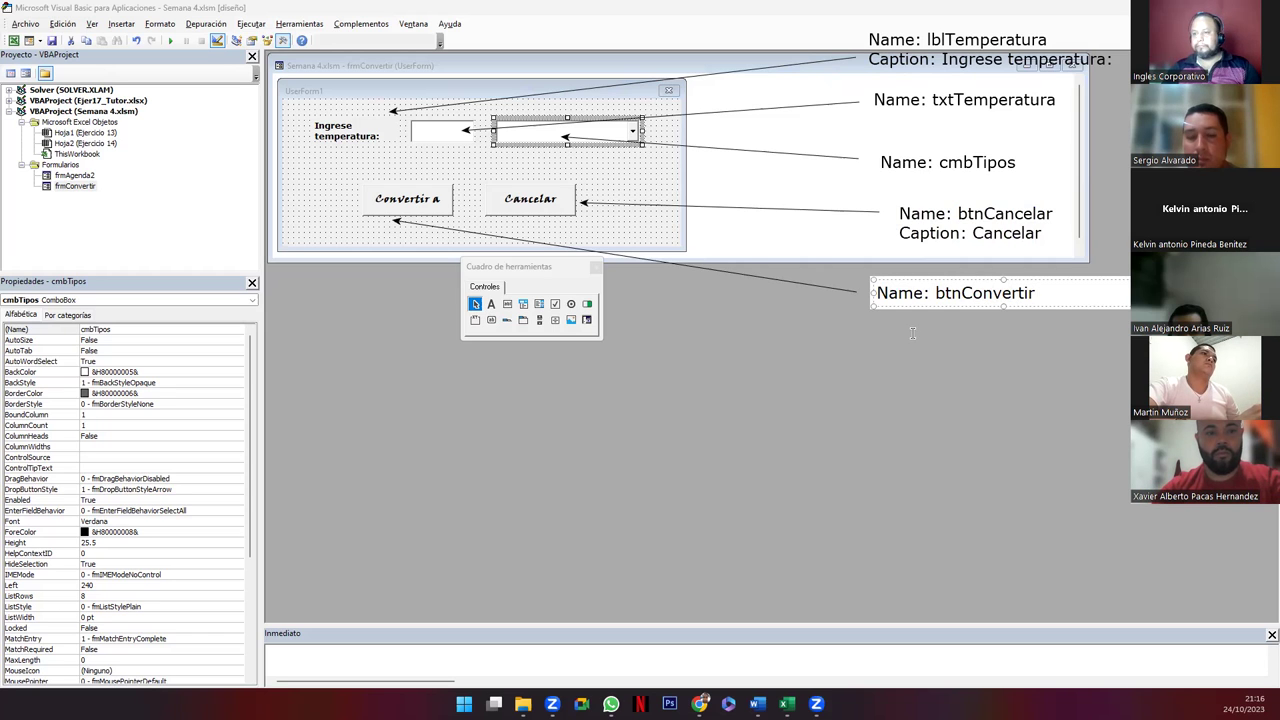
key(Return)
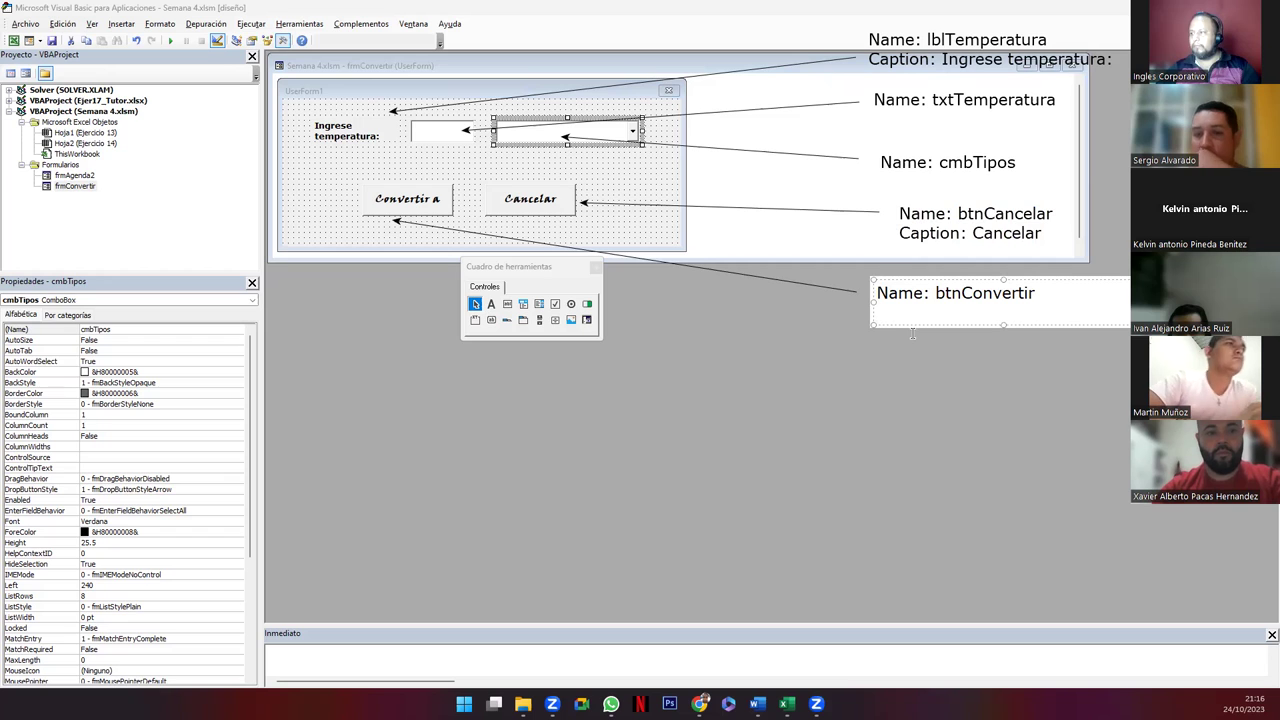
text(Caption:)
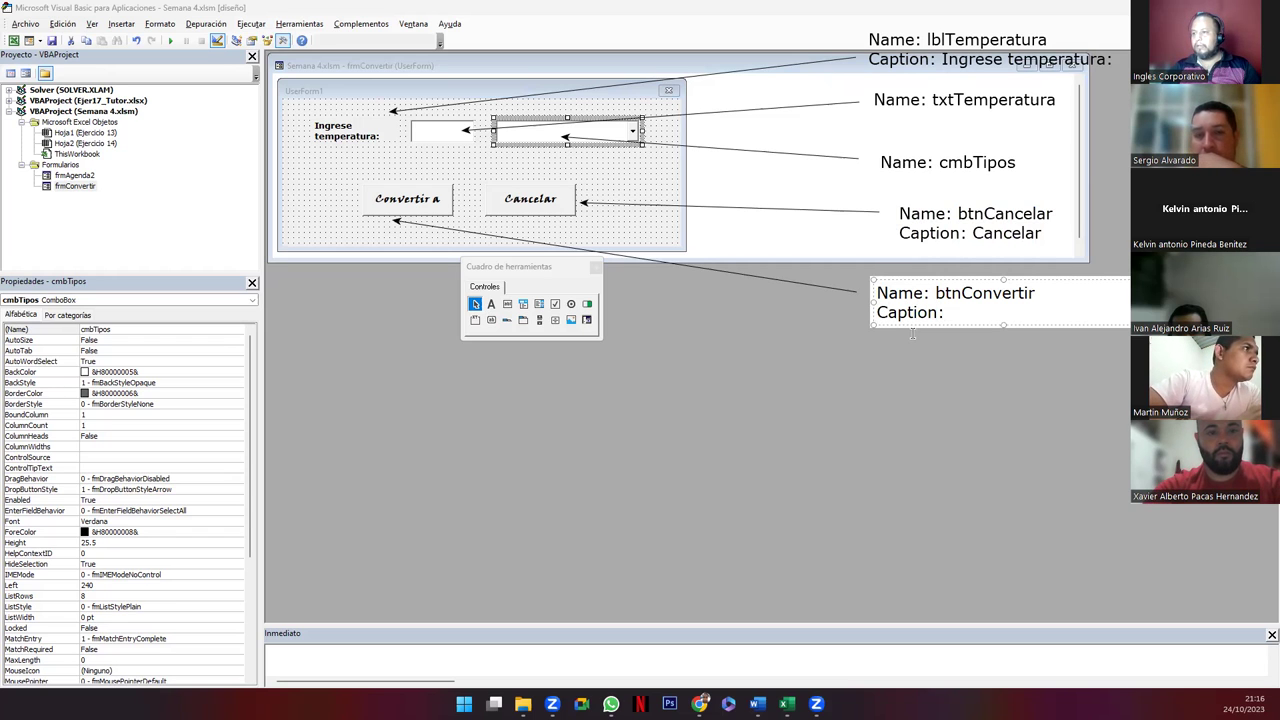
text( Conver)
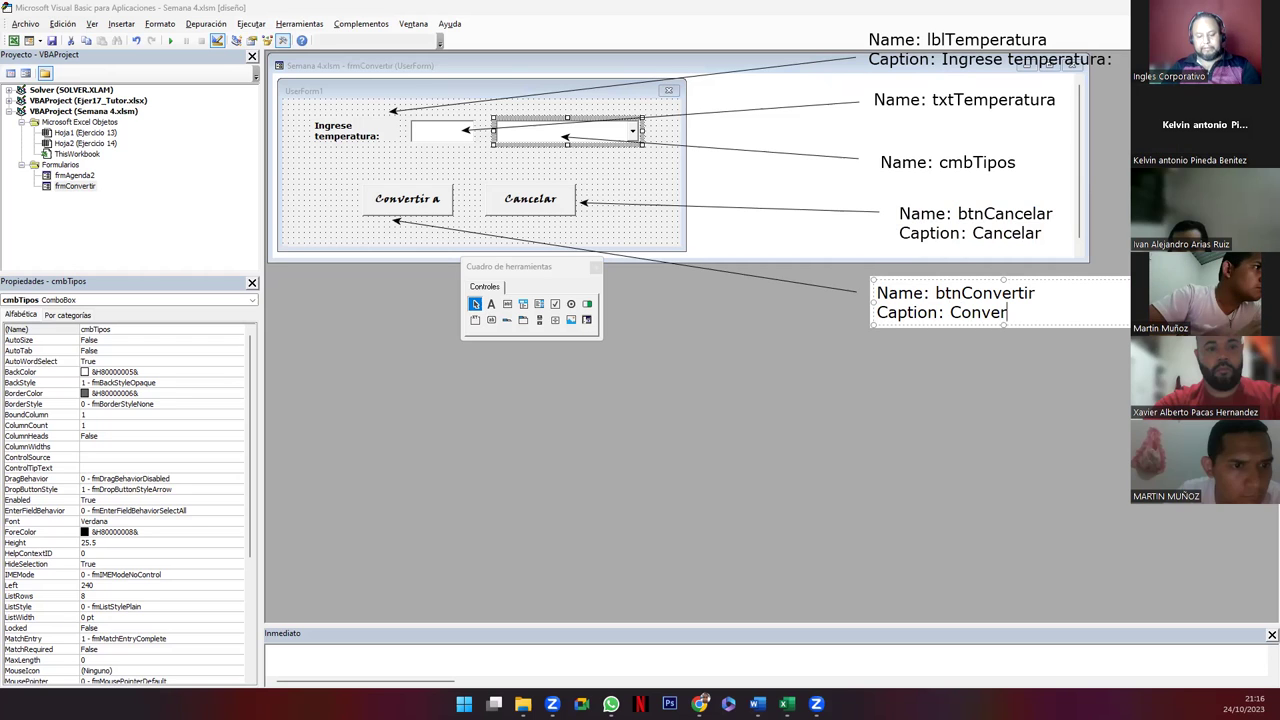
text(tir a)
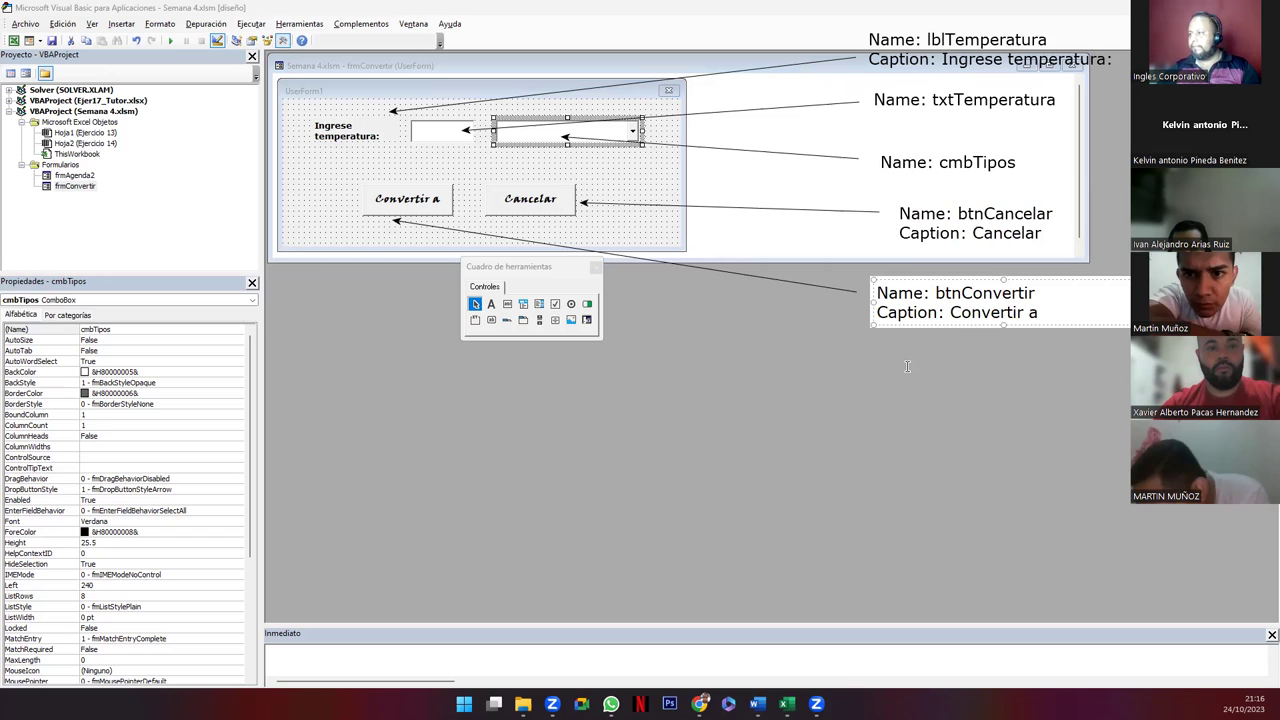
click(82, 206)
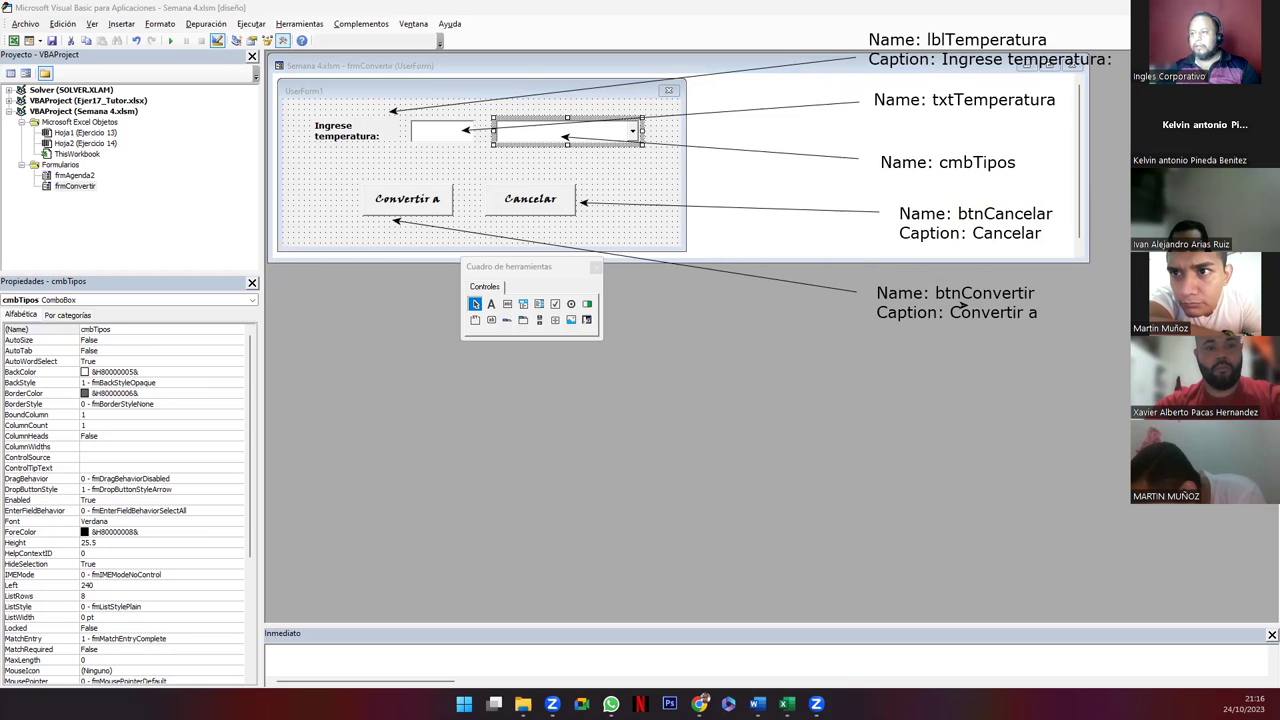
click(391, 207)
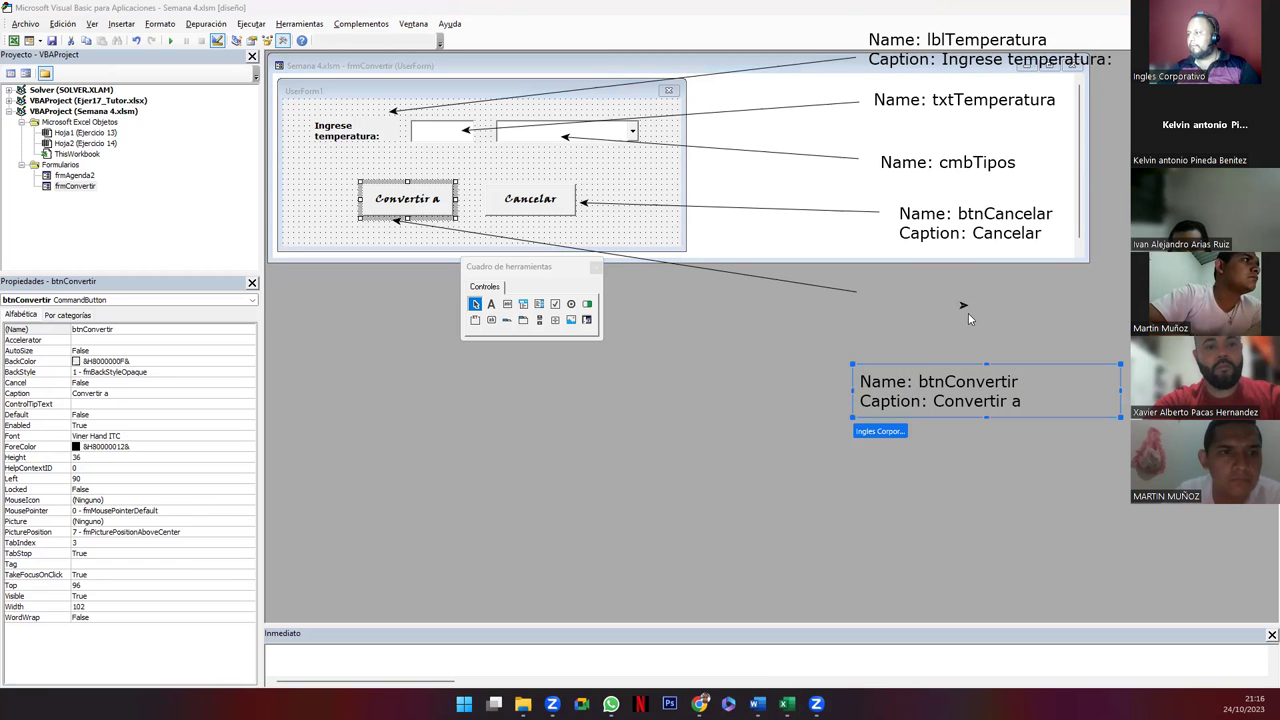
Step: Move the btnConvertir note higher so it sits beside its arrow
click(966, 307)
drag(941, 402, 966, 396)
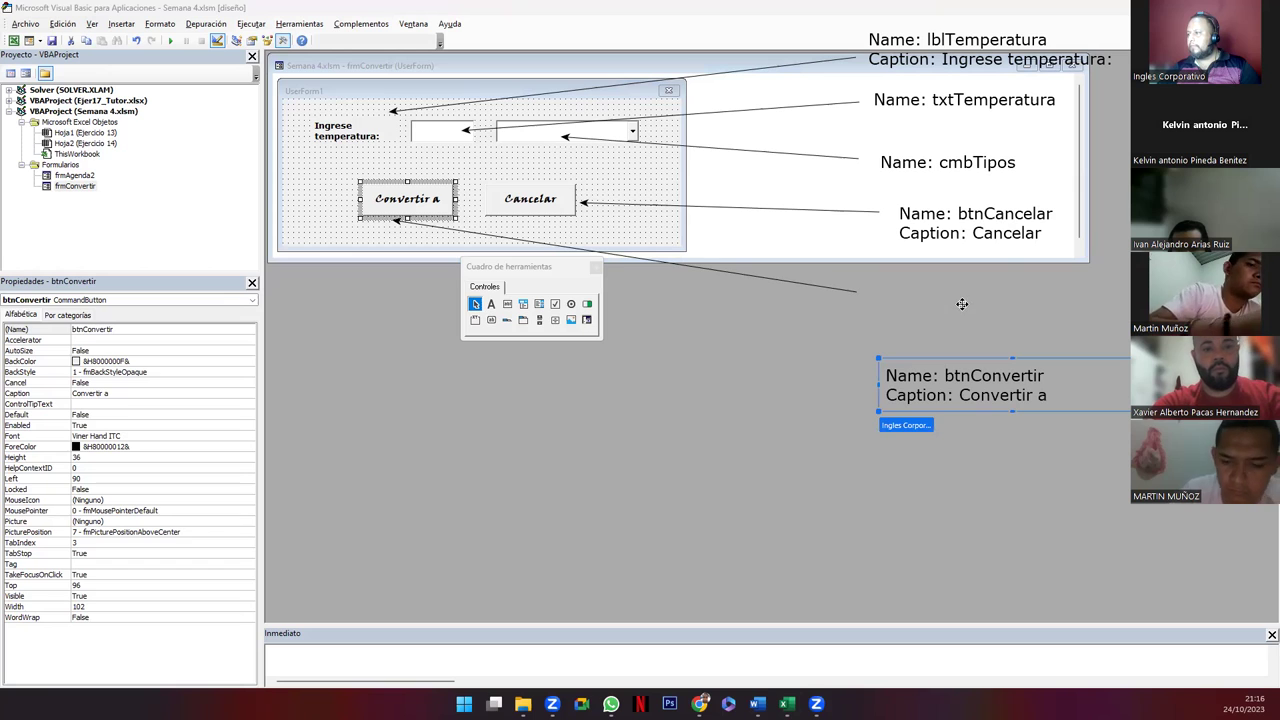
click(962, 306)
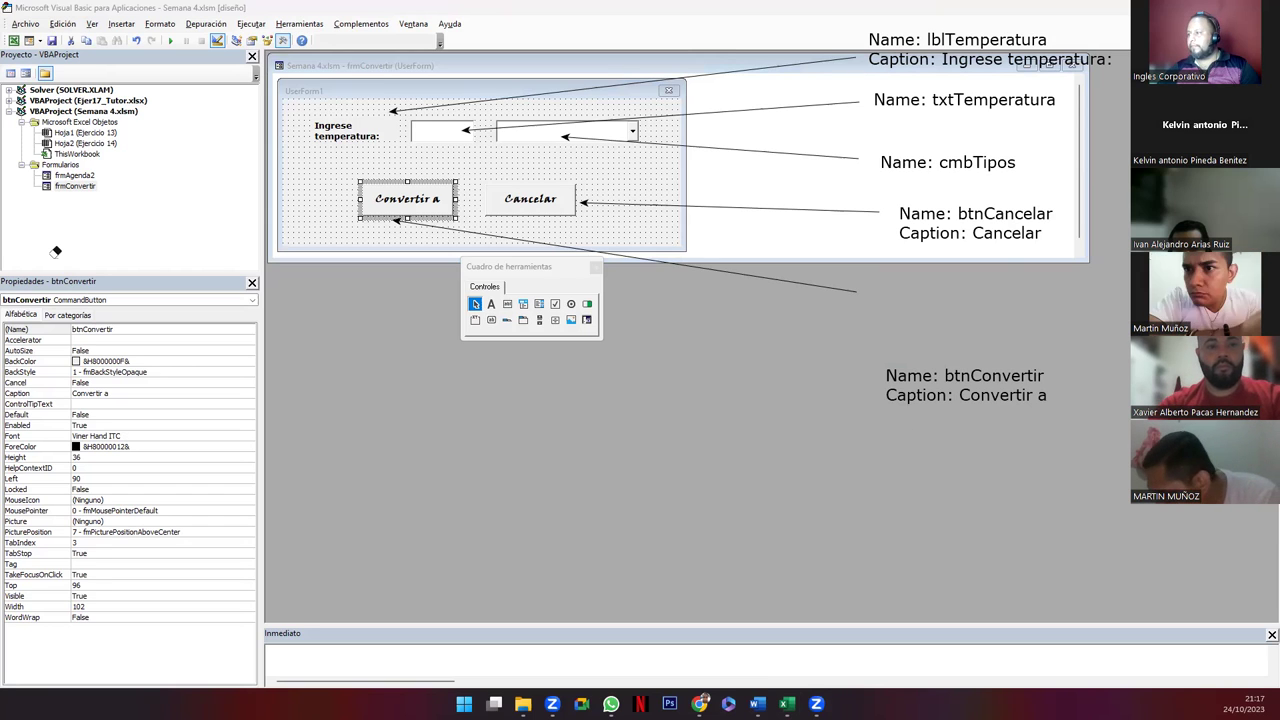
drag(950, 385, 938, 301)
click(895, 393)
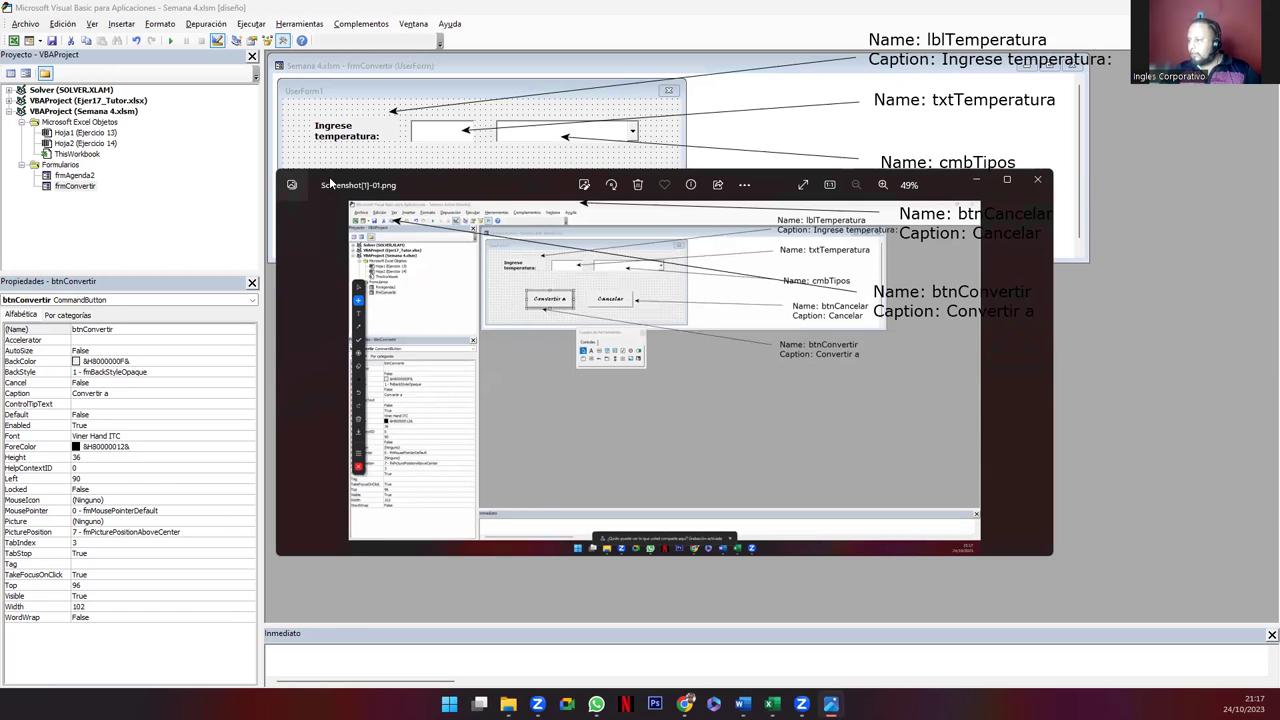
Step: Close the Photos screenshot viewer and select the frmConvertir UserForm in the designer
drag(331, 183, 743, 372)
click(985, 350)
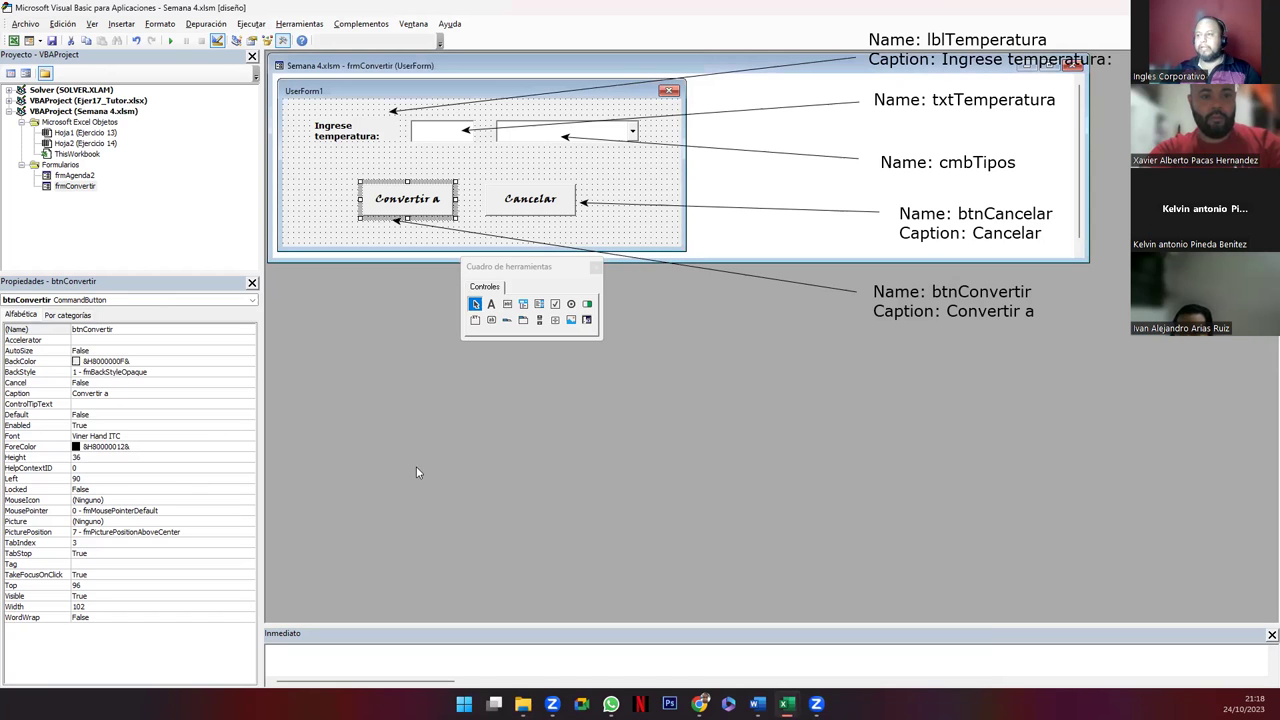
click(334, 204)
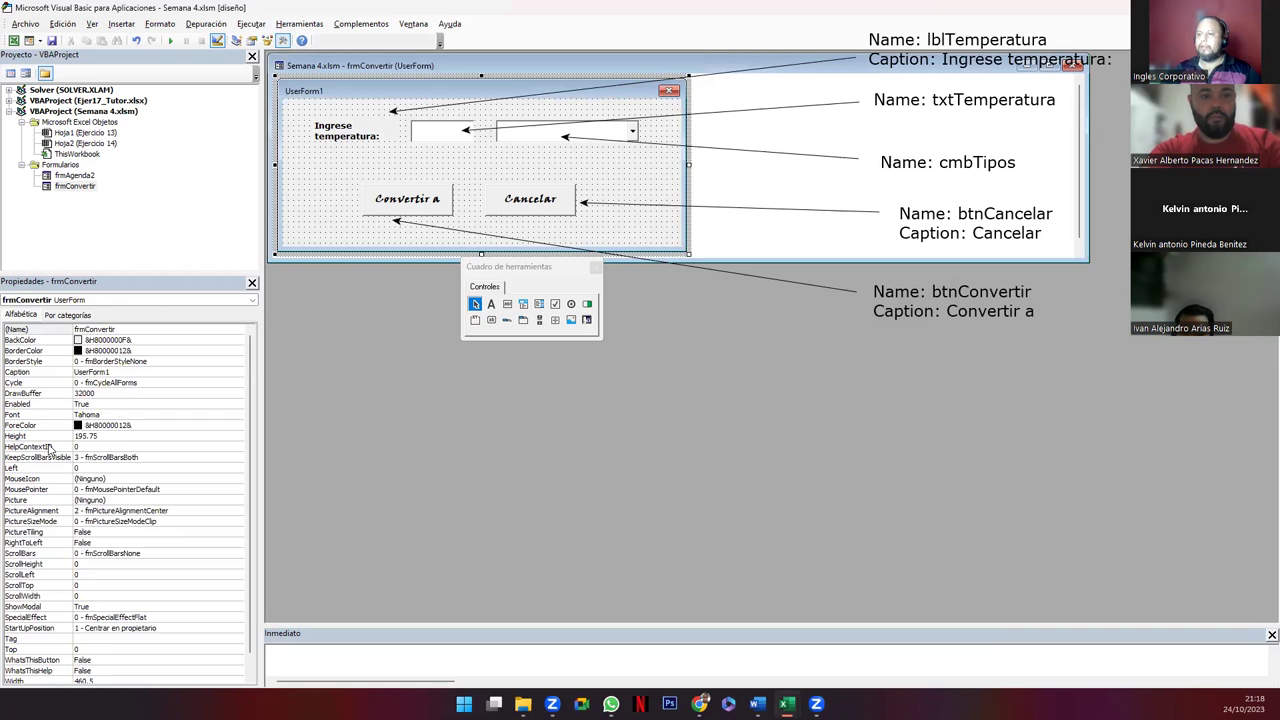
click(354, 141)
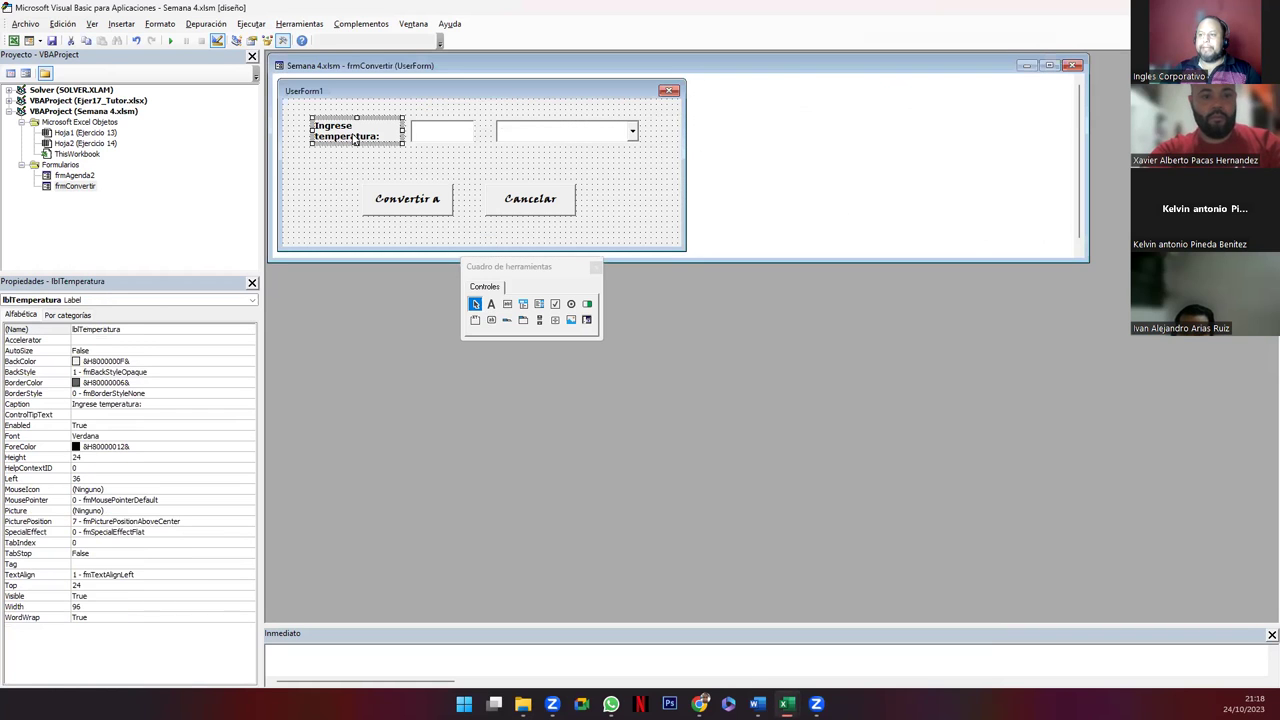
click(183, 437)
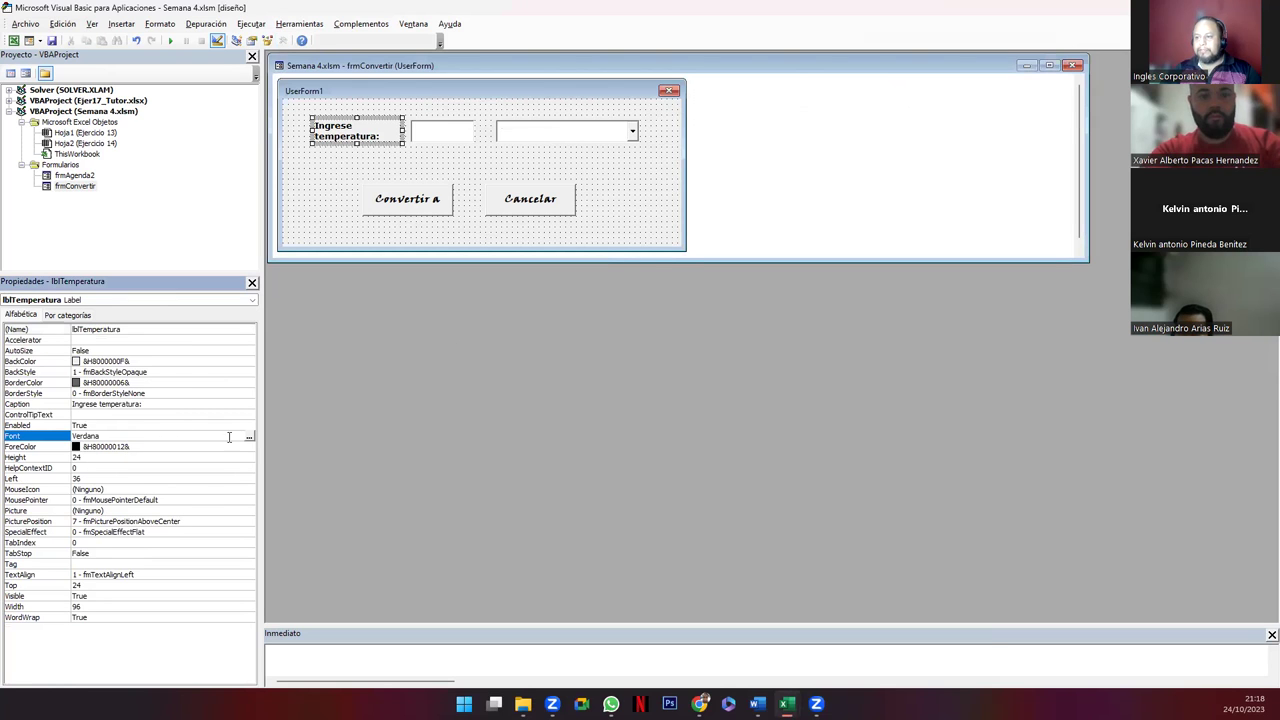
click(249, 438)
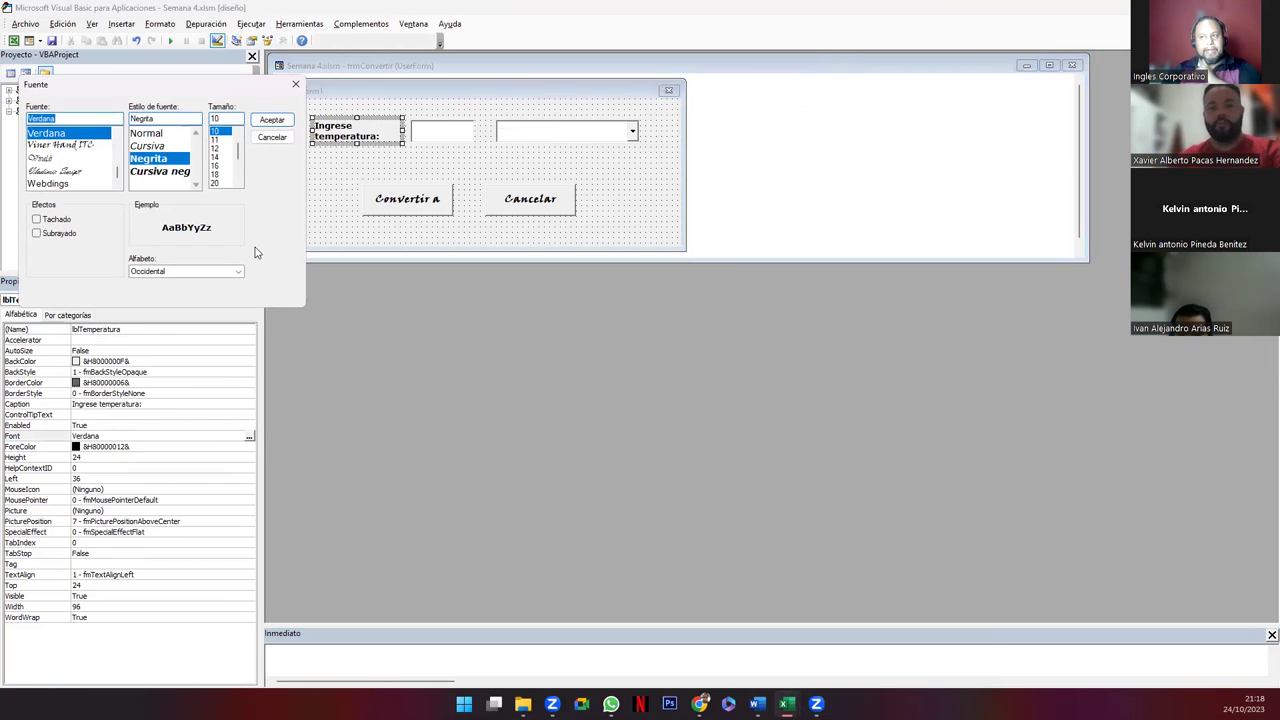
drag(167, 89, 485, 281)
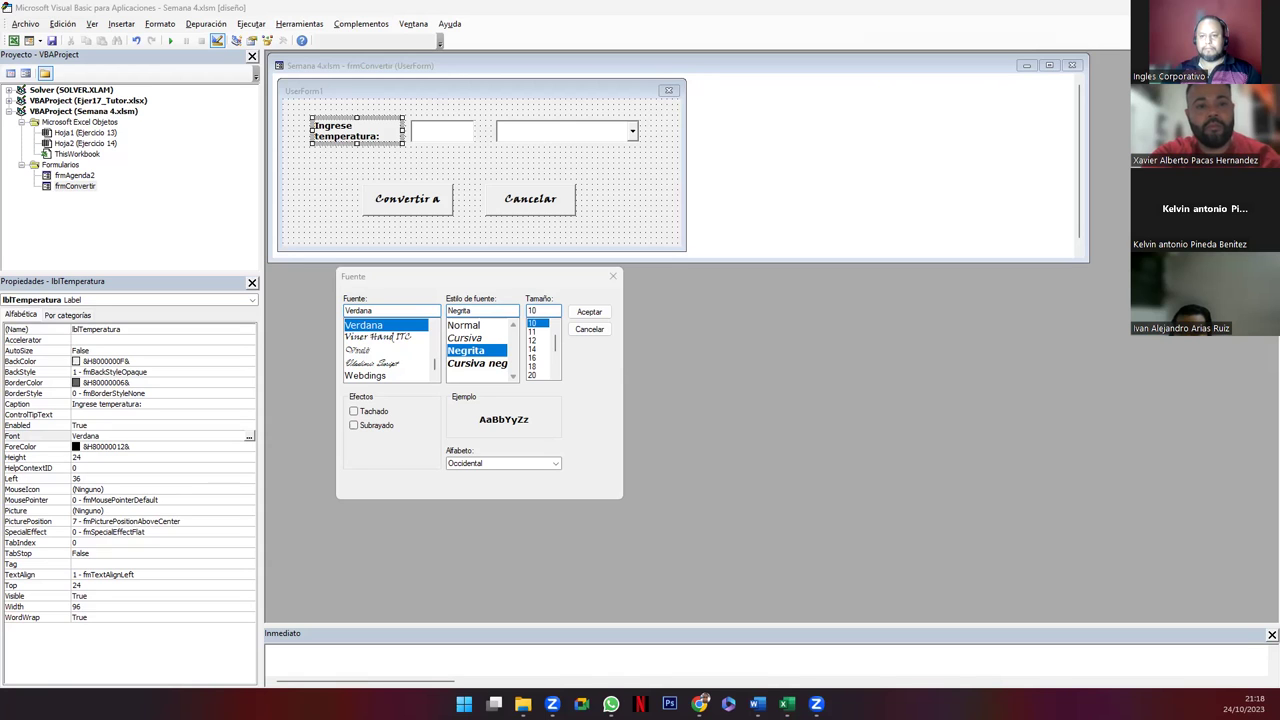
click(435, 280)
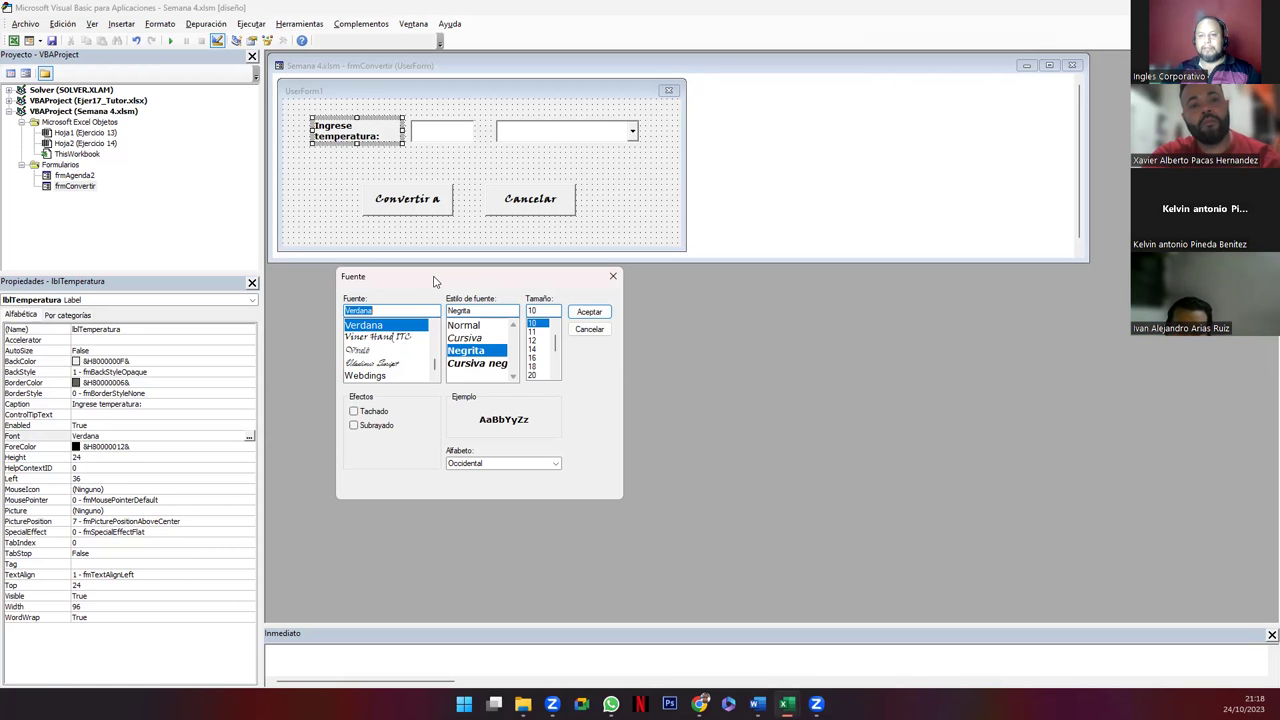
drag(435, 280, 417, 279)
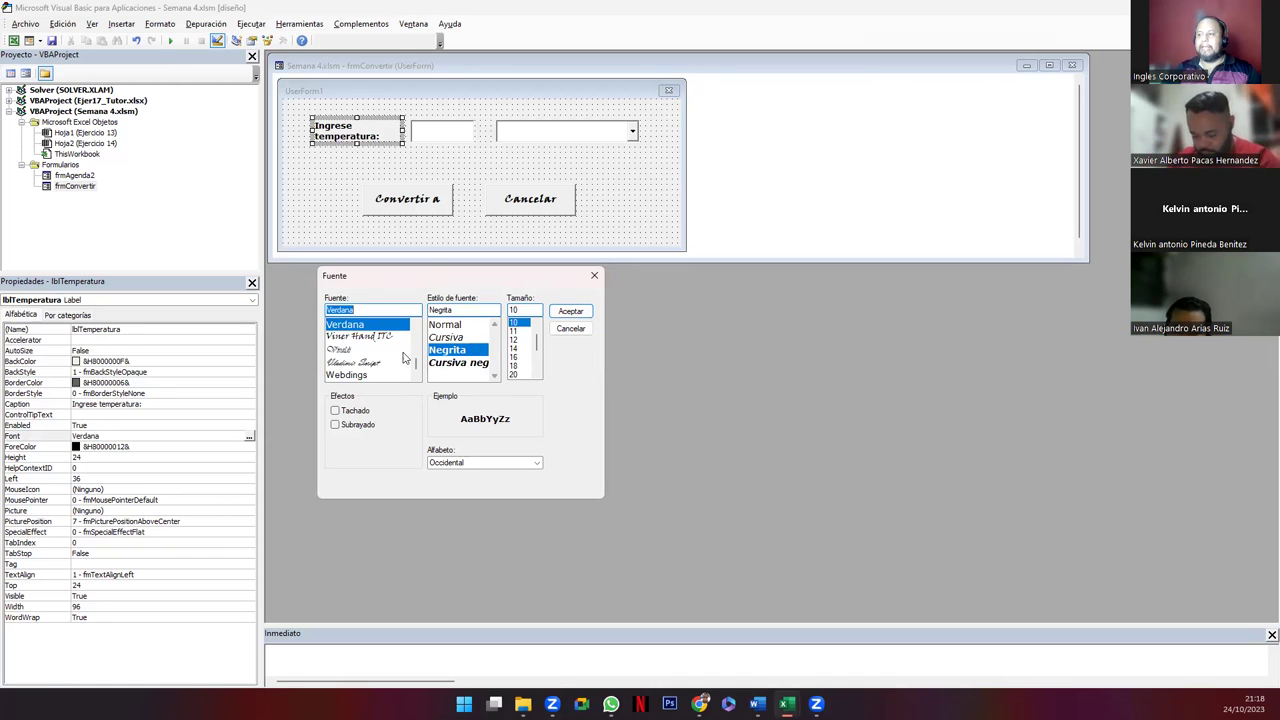
click(570, 328)
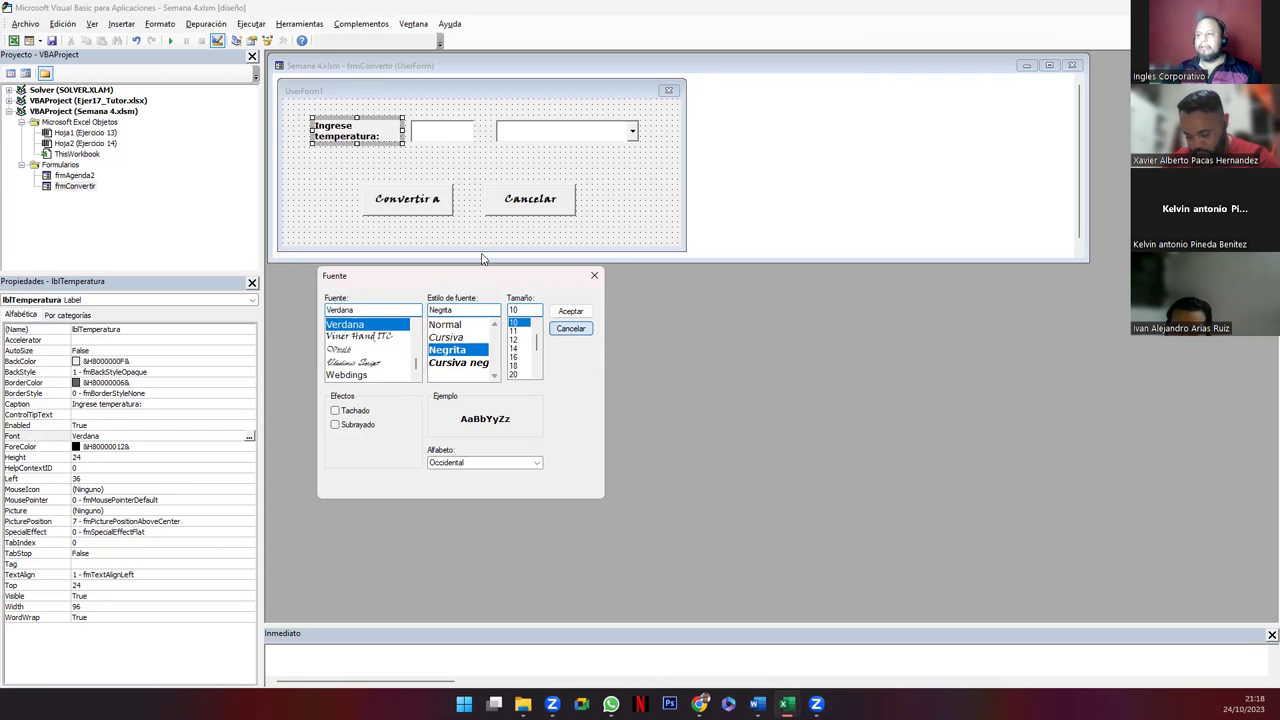
key(Escape)
click(441, 139)
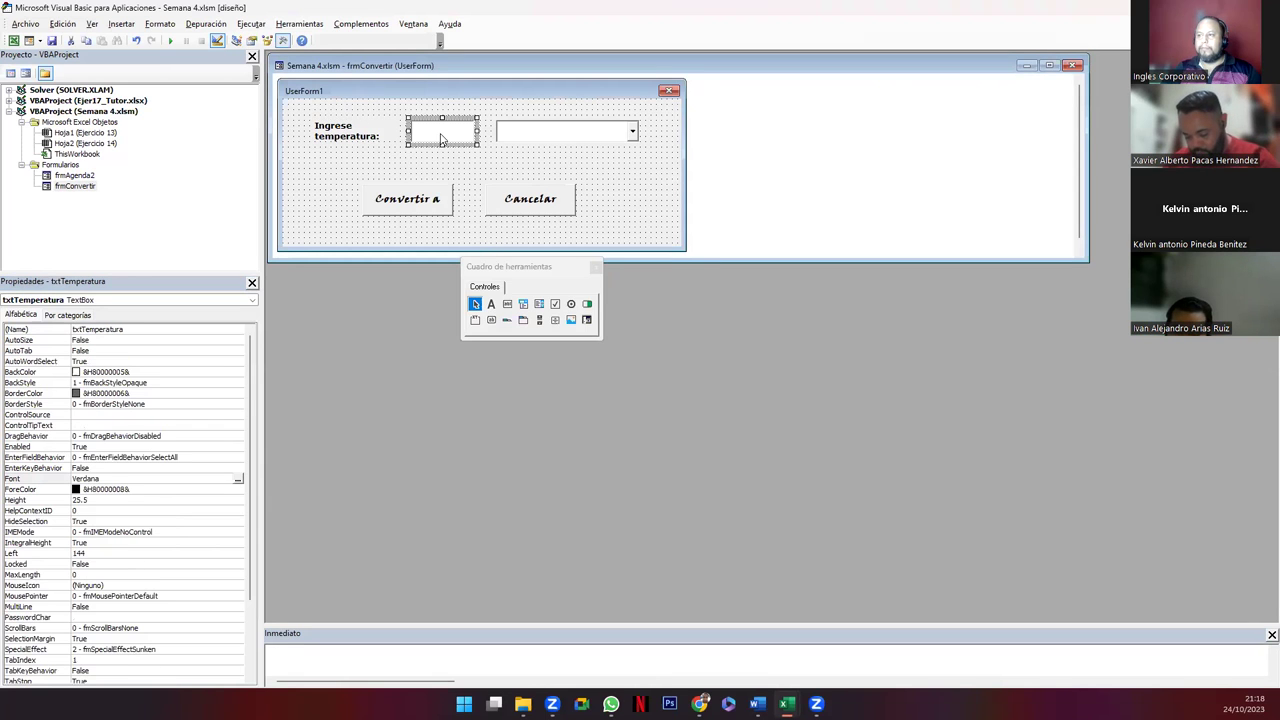
click(238, 481)
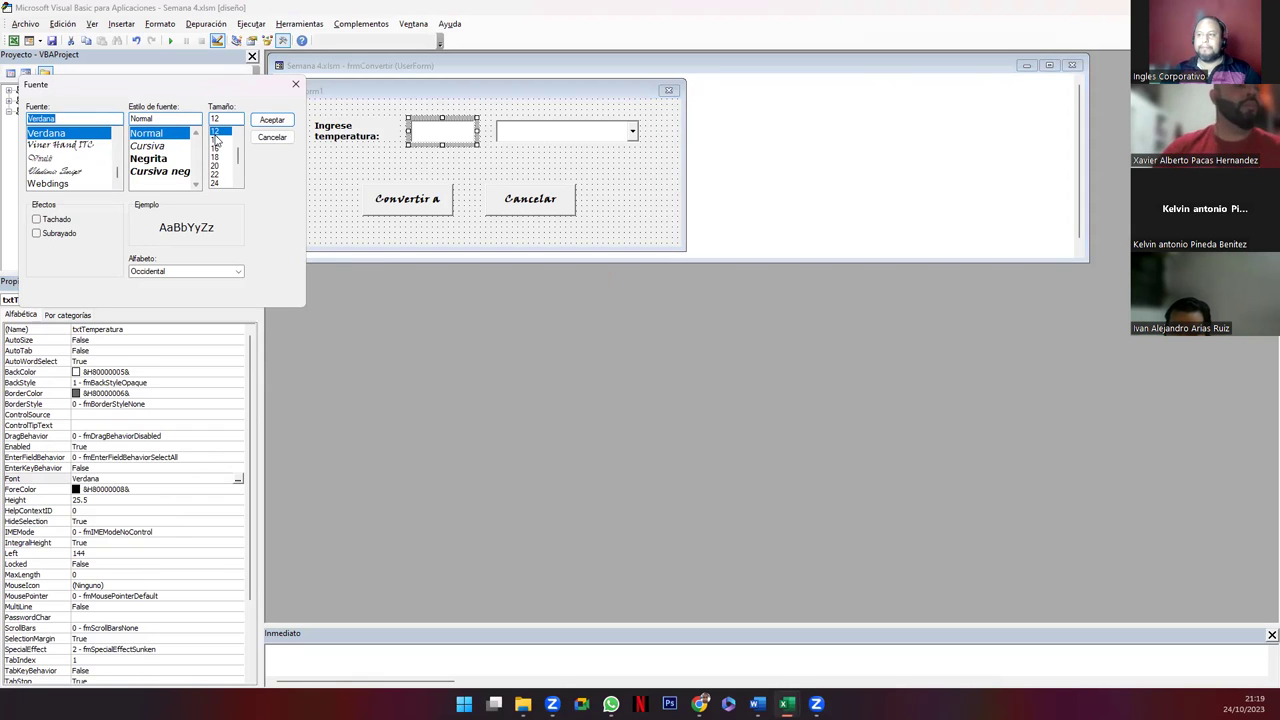
drag(201, 94, 593, 302)
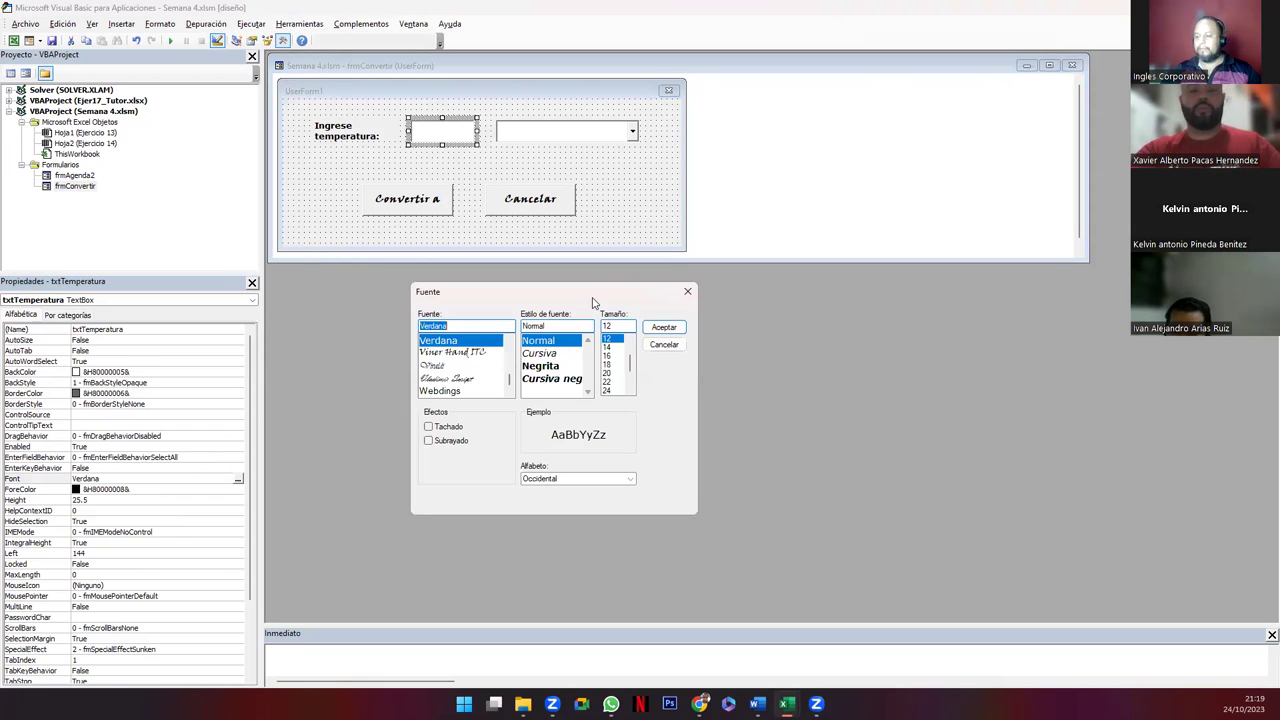
key(BackSpace)
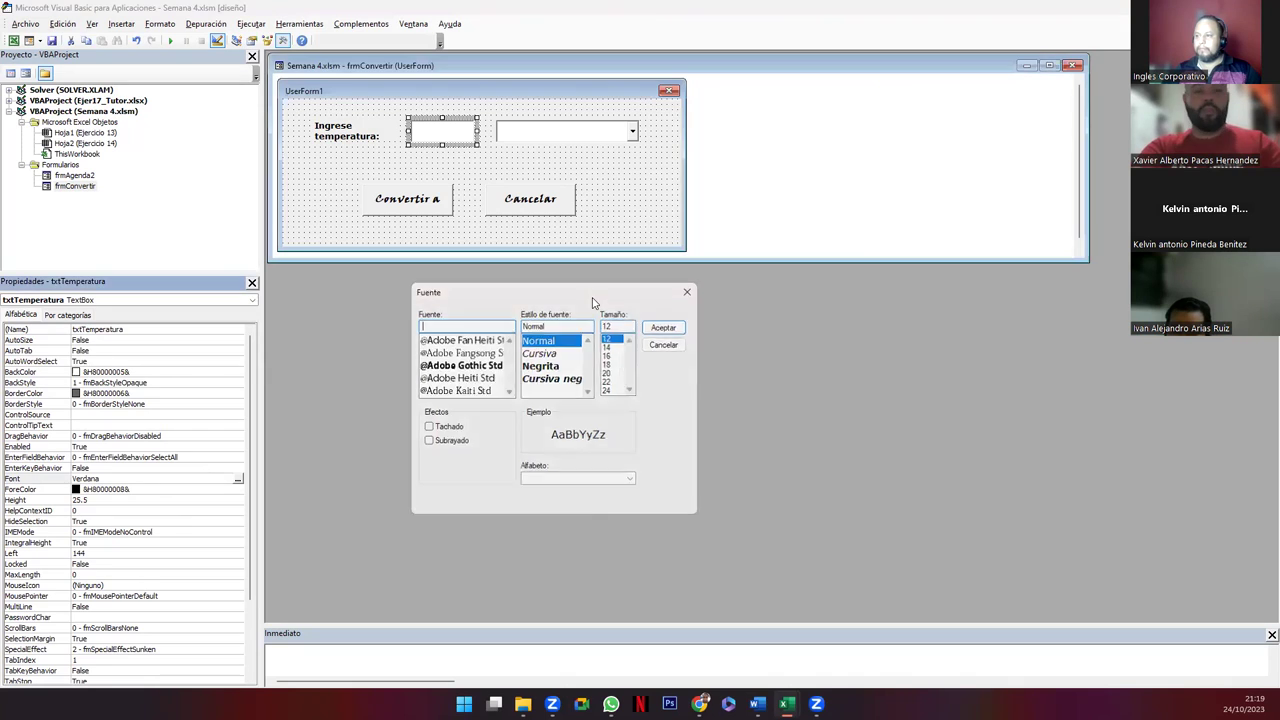
key(Escape)
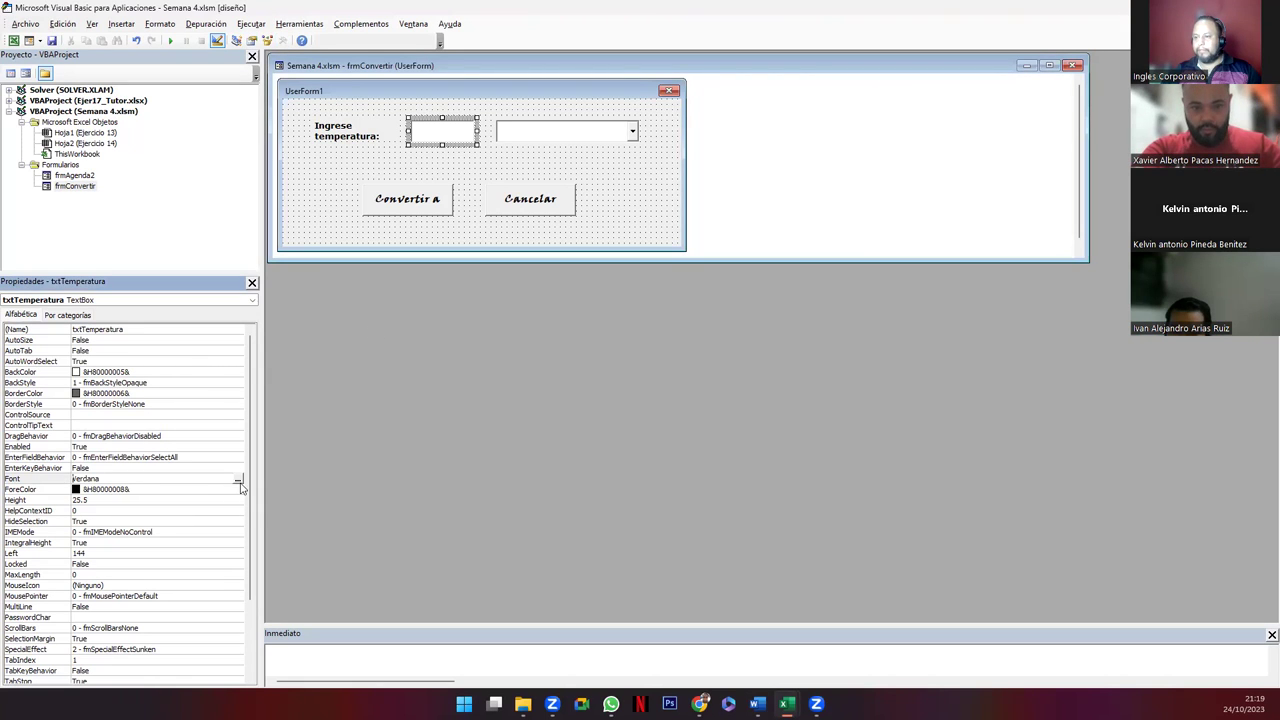
click(238, 481)
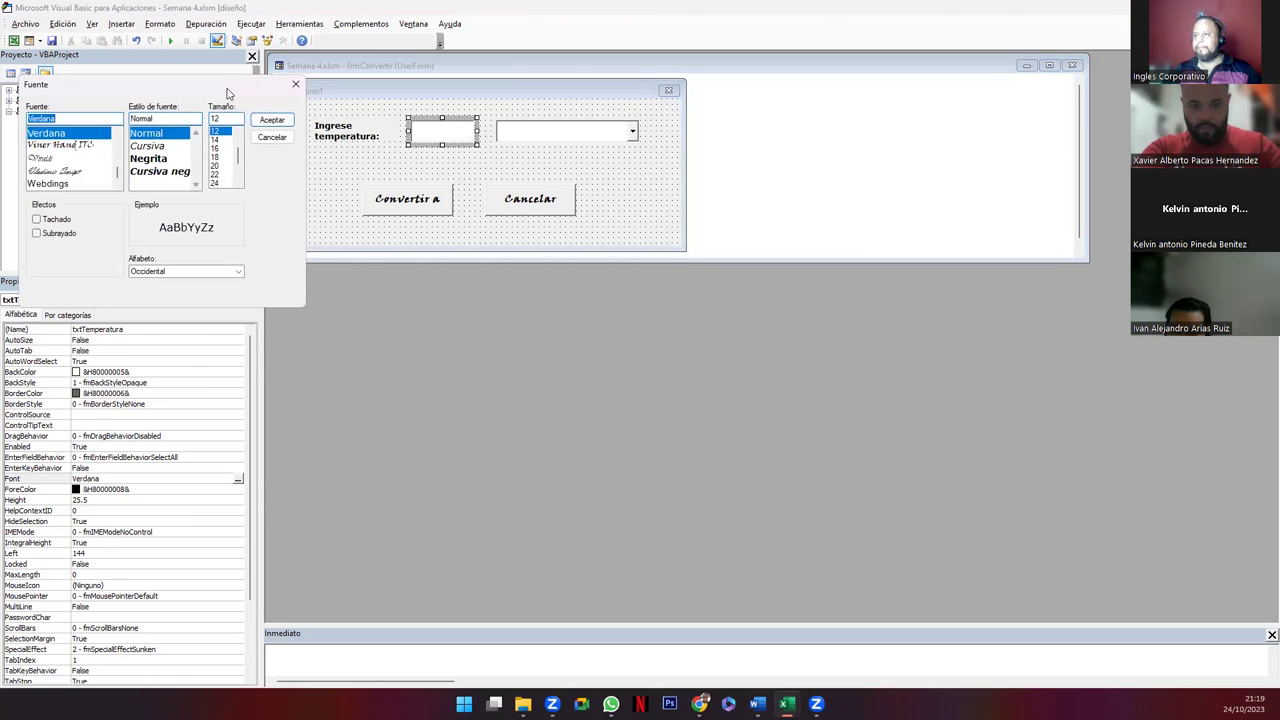
drag(232, 98, 555, 281)
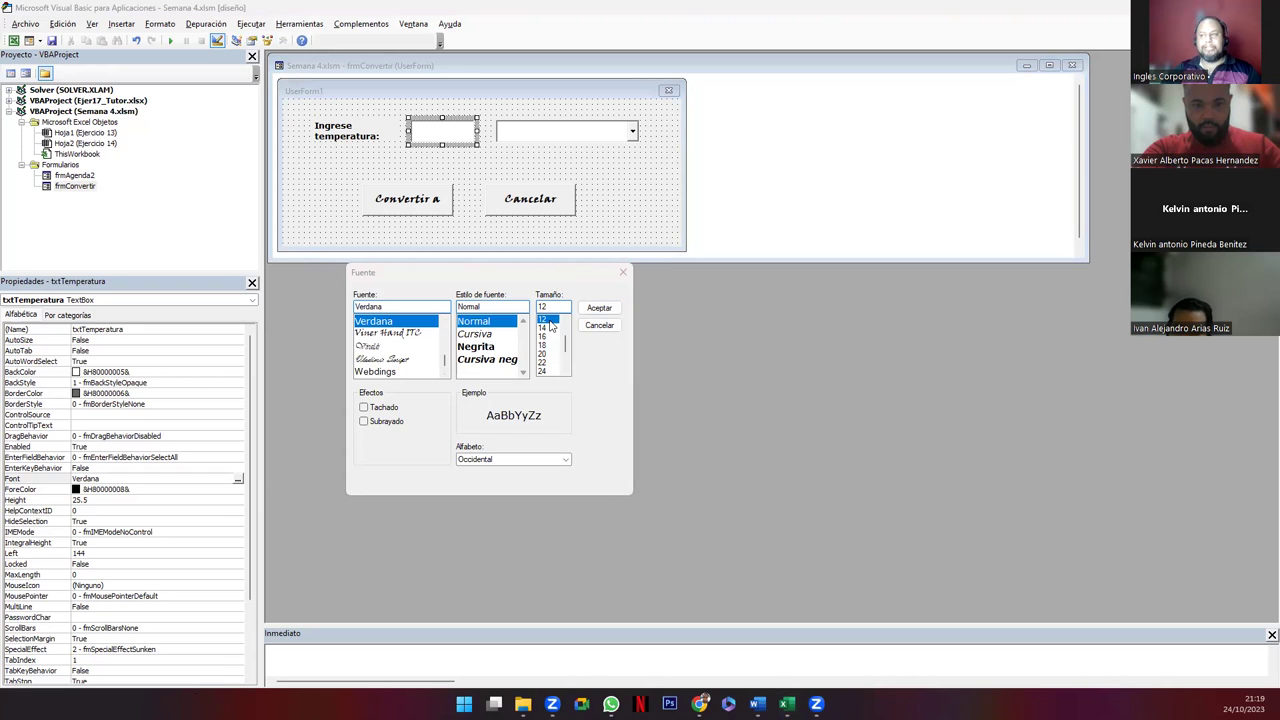
click(601, 320)
click(549, 138)
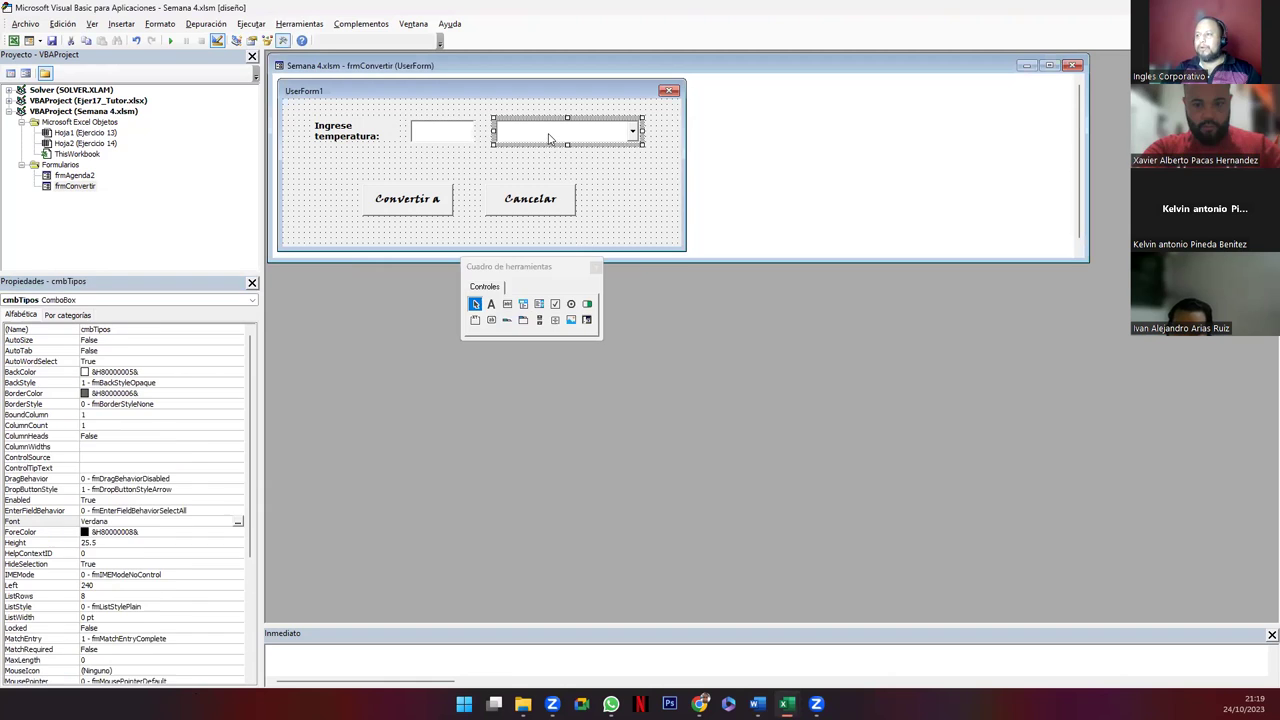
click(237, 521)
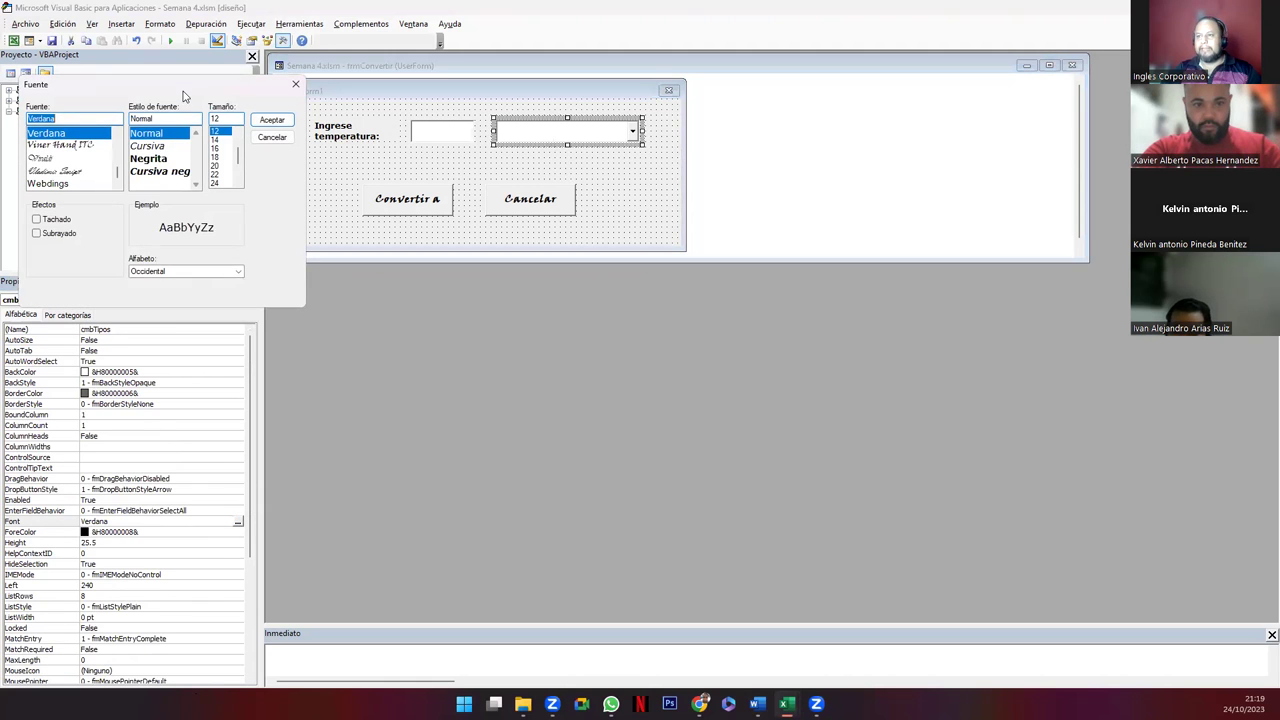
drag(183, 92, 489, 293)
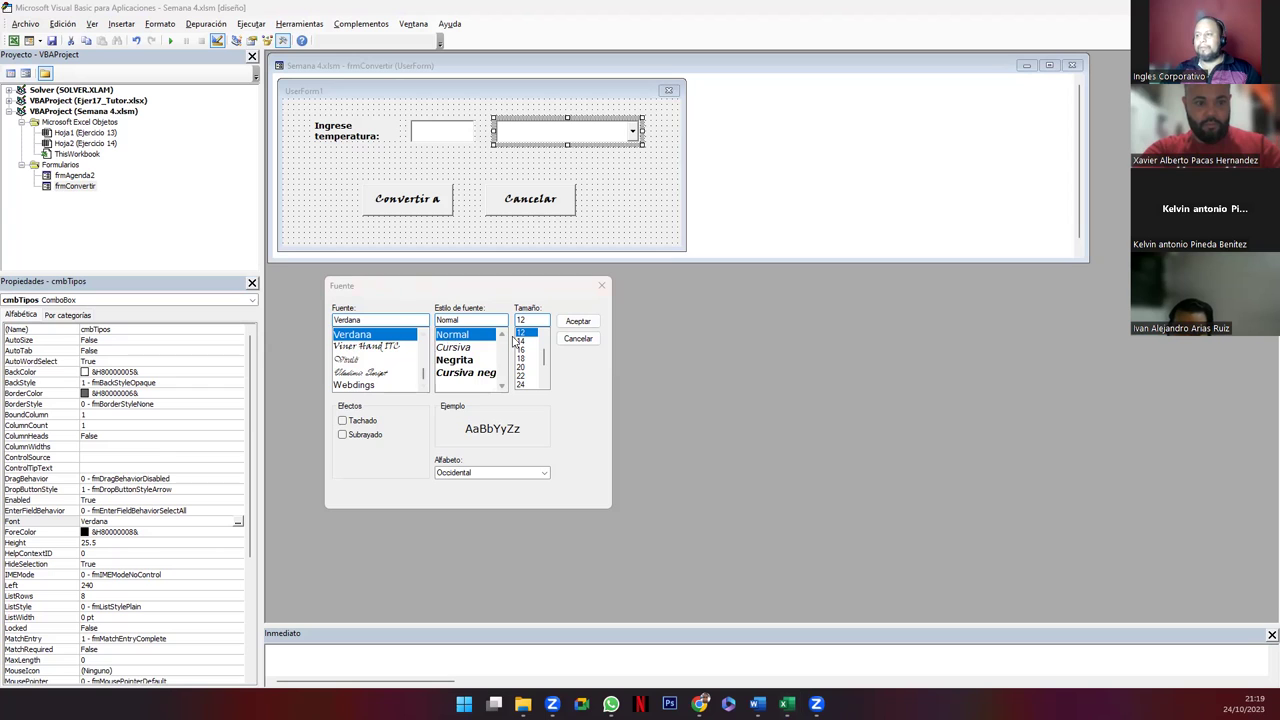
click(575, 340)
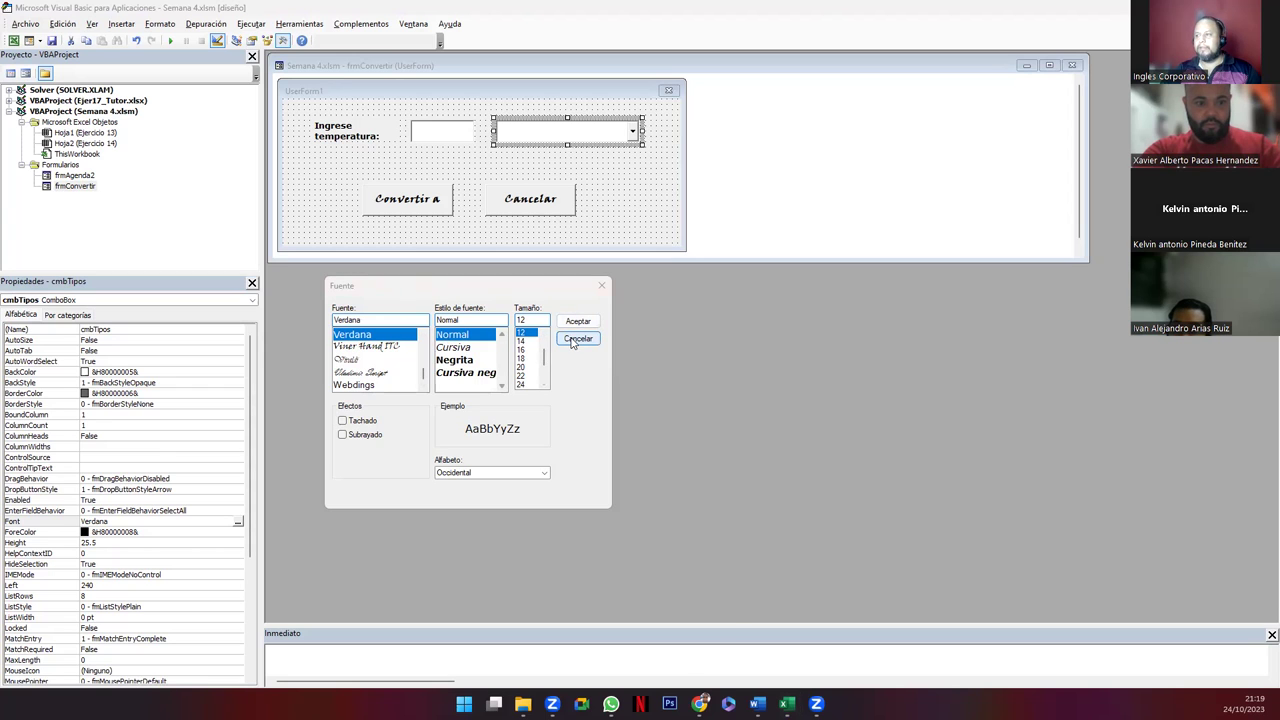
click(395, 204)
ctrl+click(510, 208)
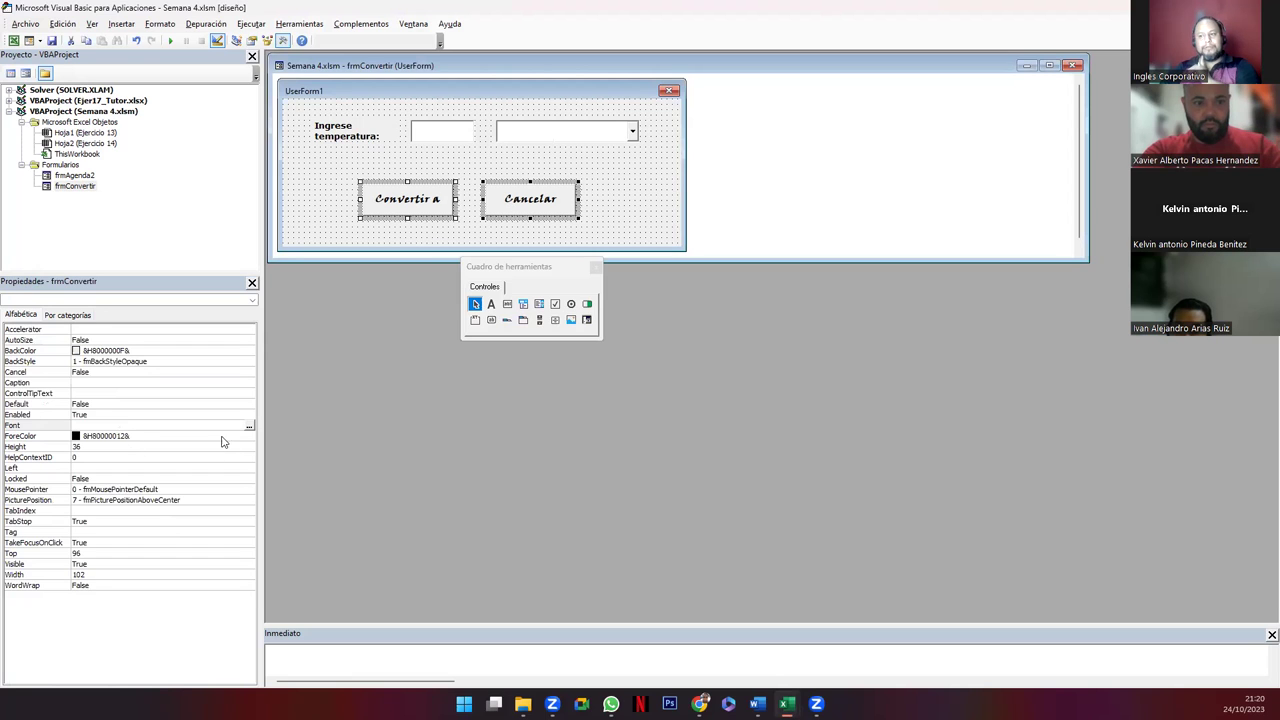
click(249, 426)
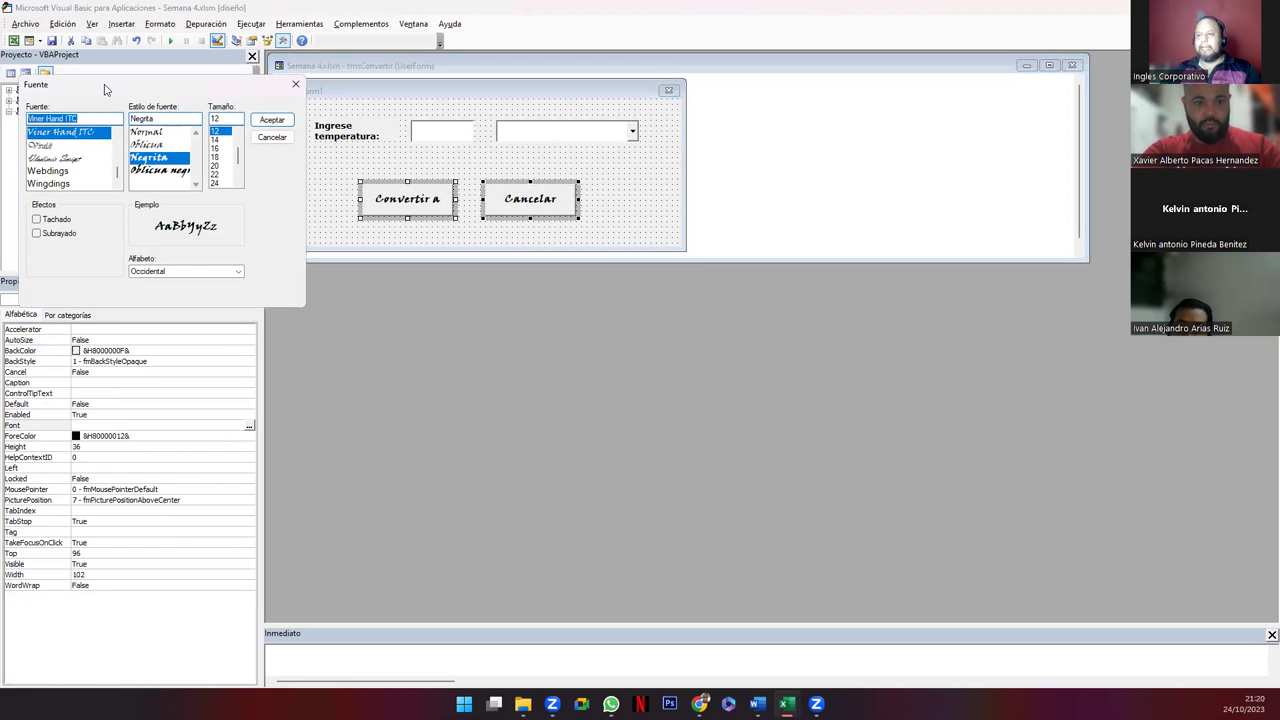
drag(105, 90, 409, 218)
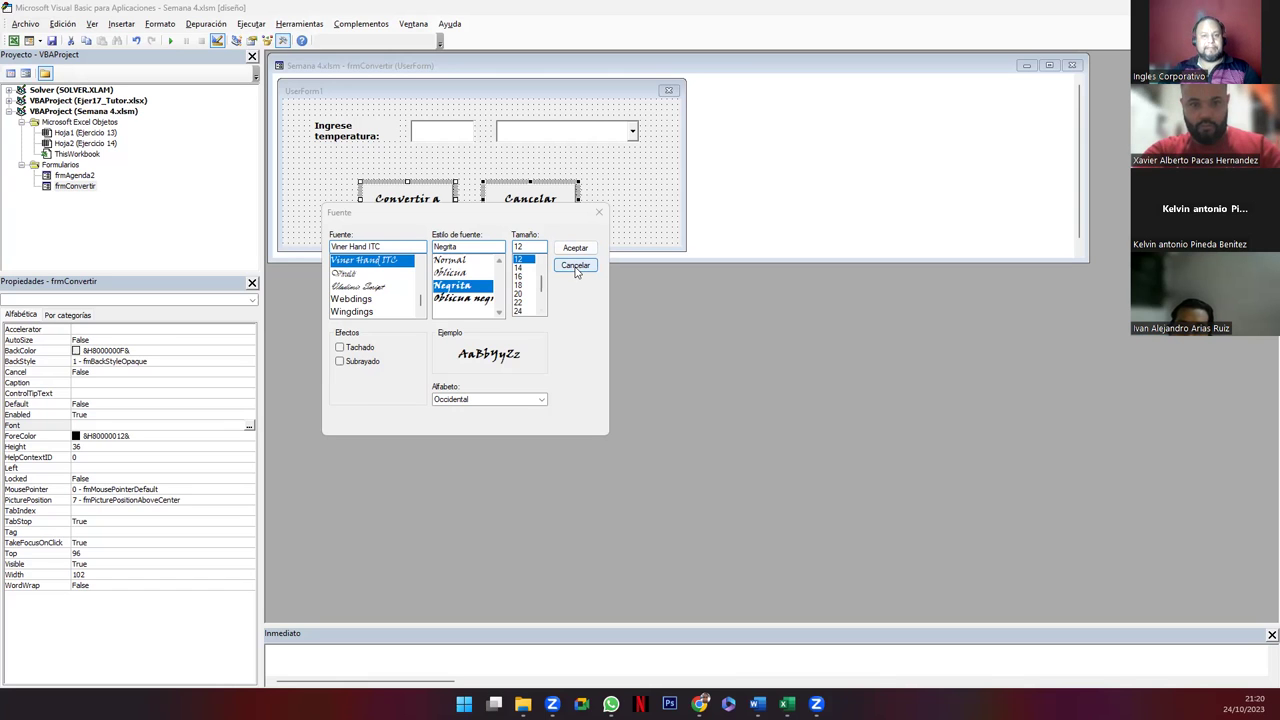
click(576, 266)
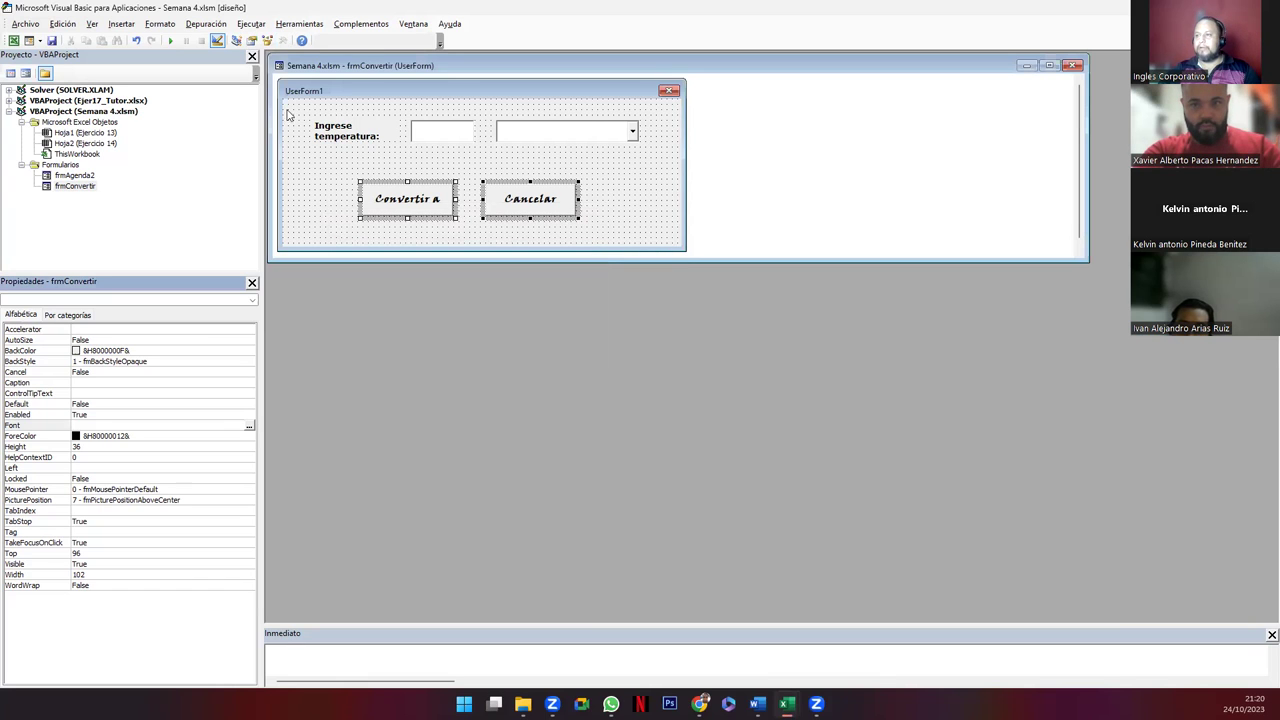
Step: Select the form and check that its (Name) property is frmConvertir
click(350, 109)
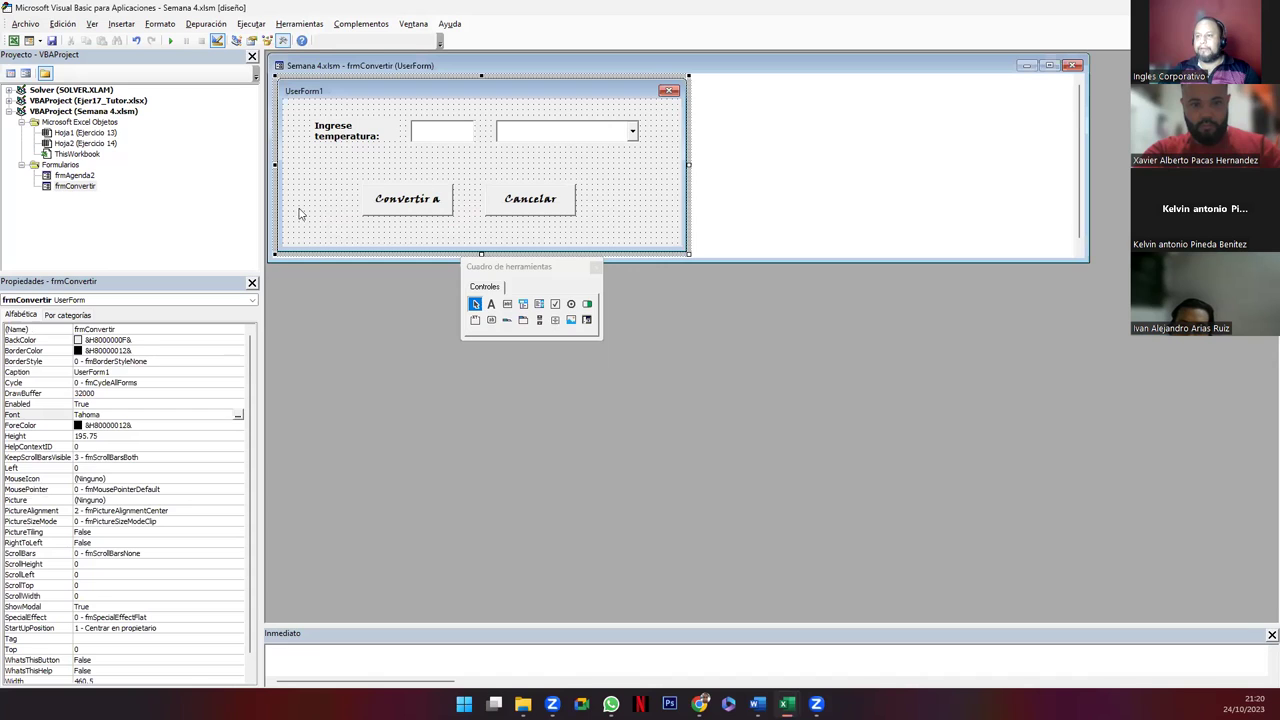
click(128, 329)
click(134, 329)
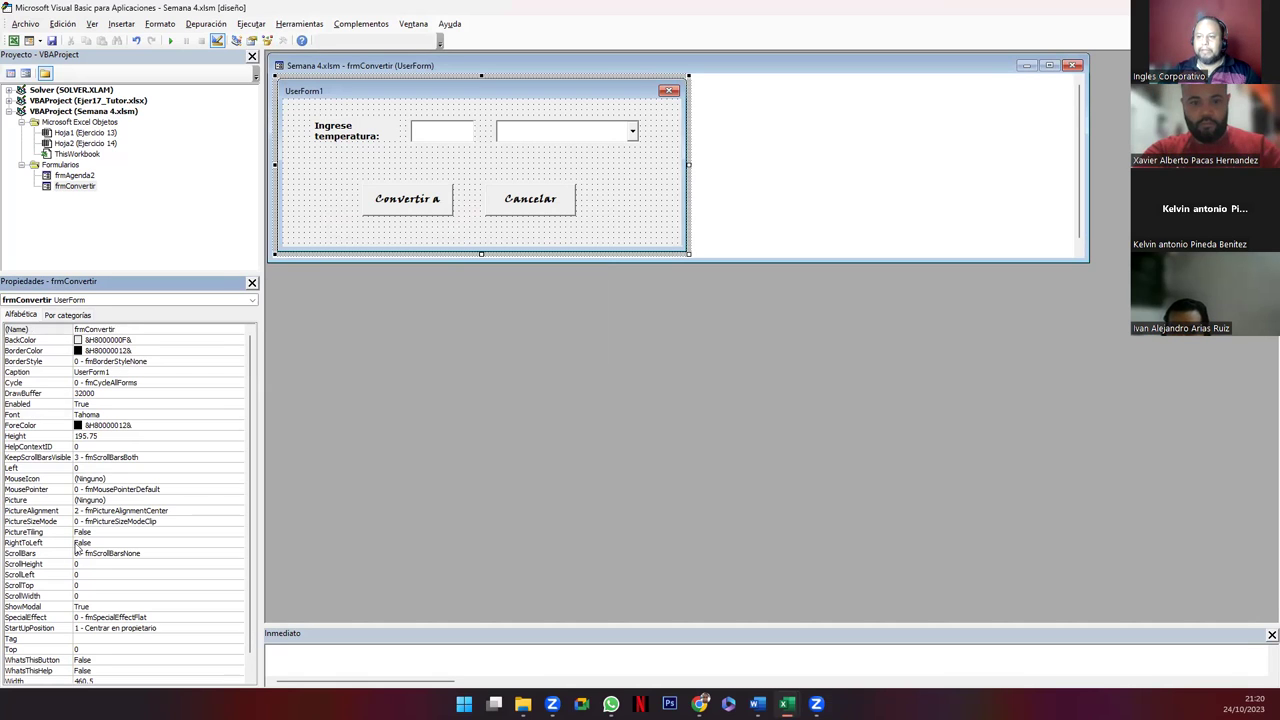
click(118, 329)
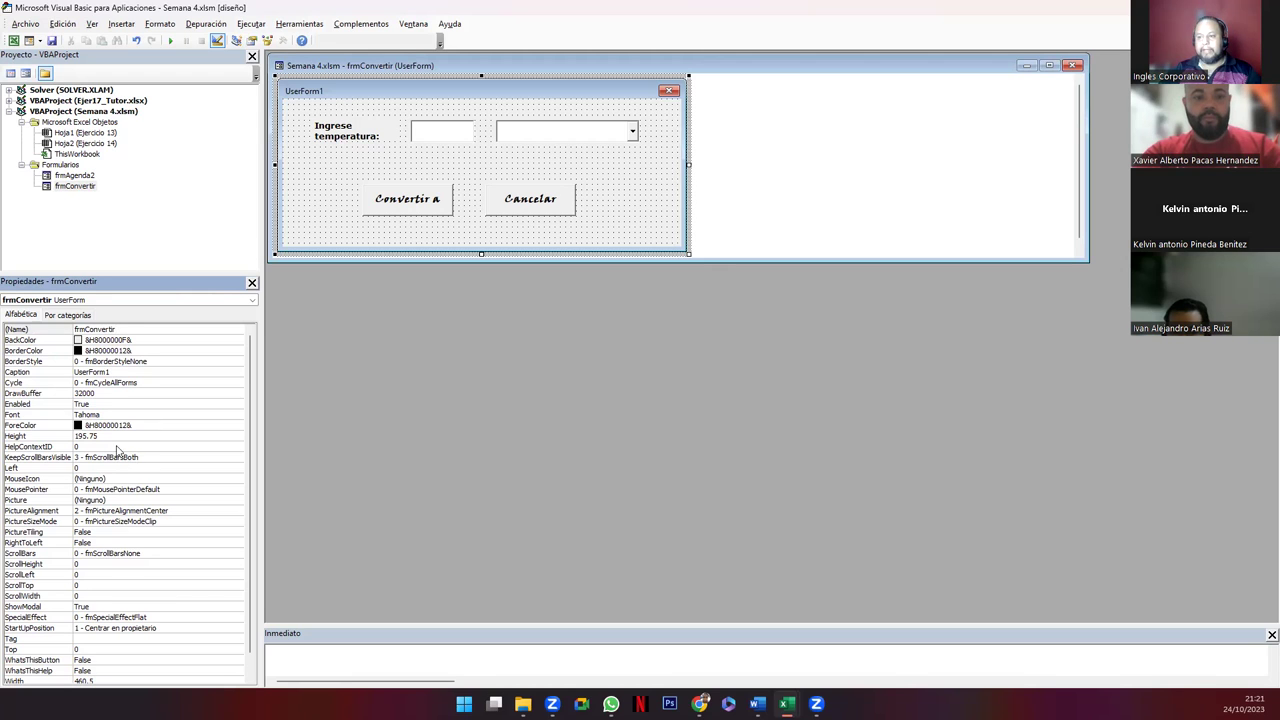
Step: Replace the form caption UserForm1 with 'Convertidor de Grados'
click(288, 200)
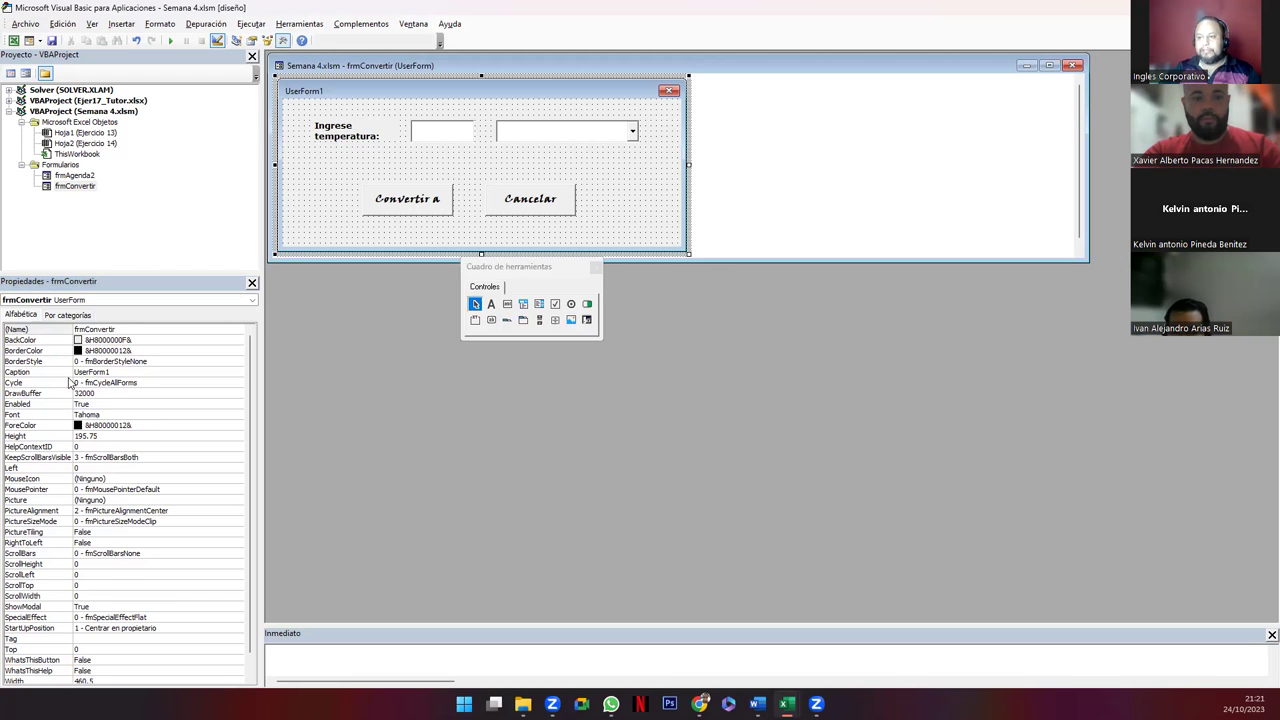
click(137, 371)
double_click(137, 371)
text(Converti)
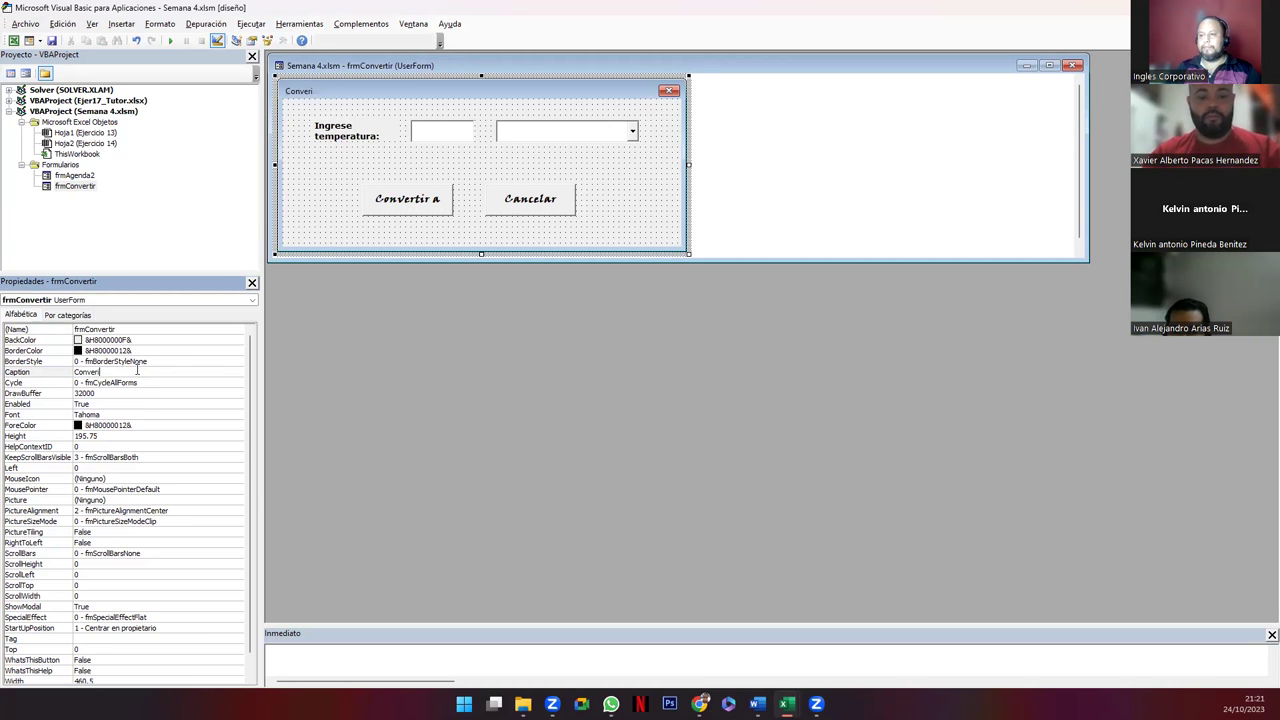
text(dor de Grados)
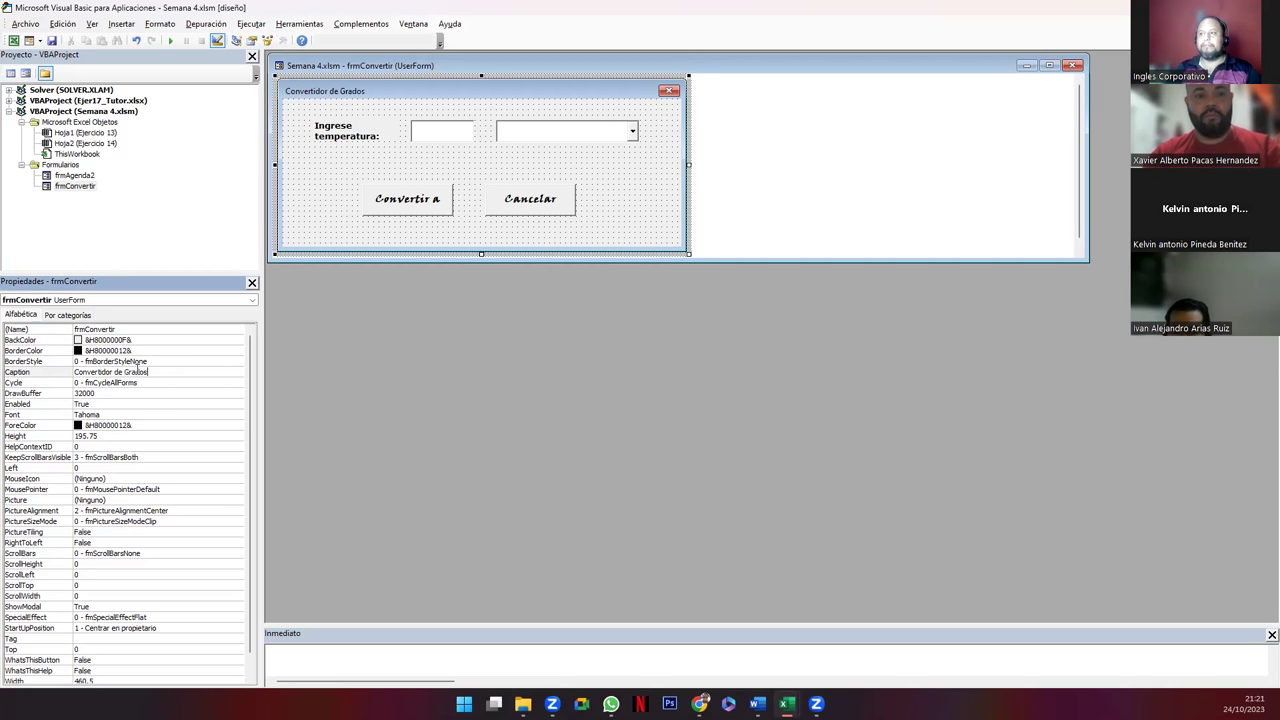
key(Return)
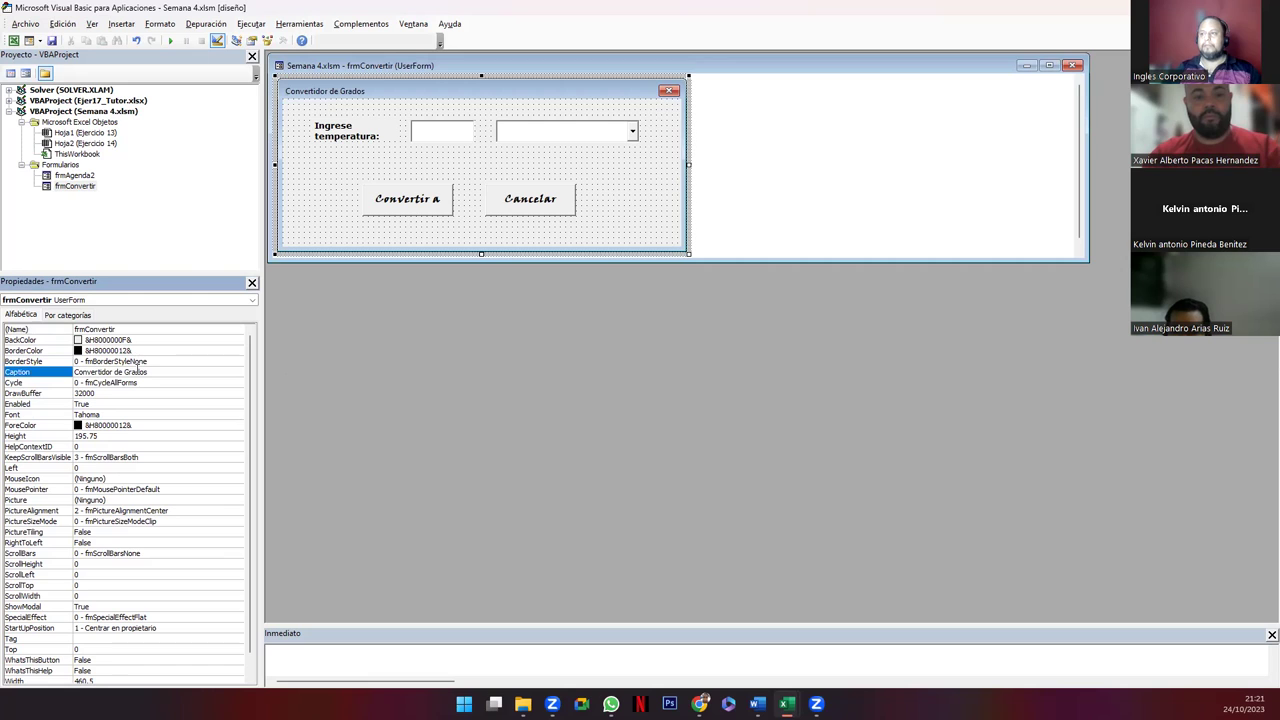
click(318, 208)
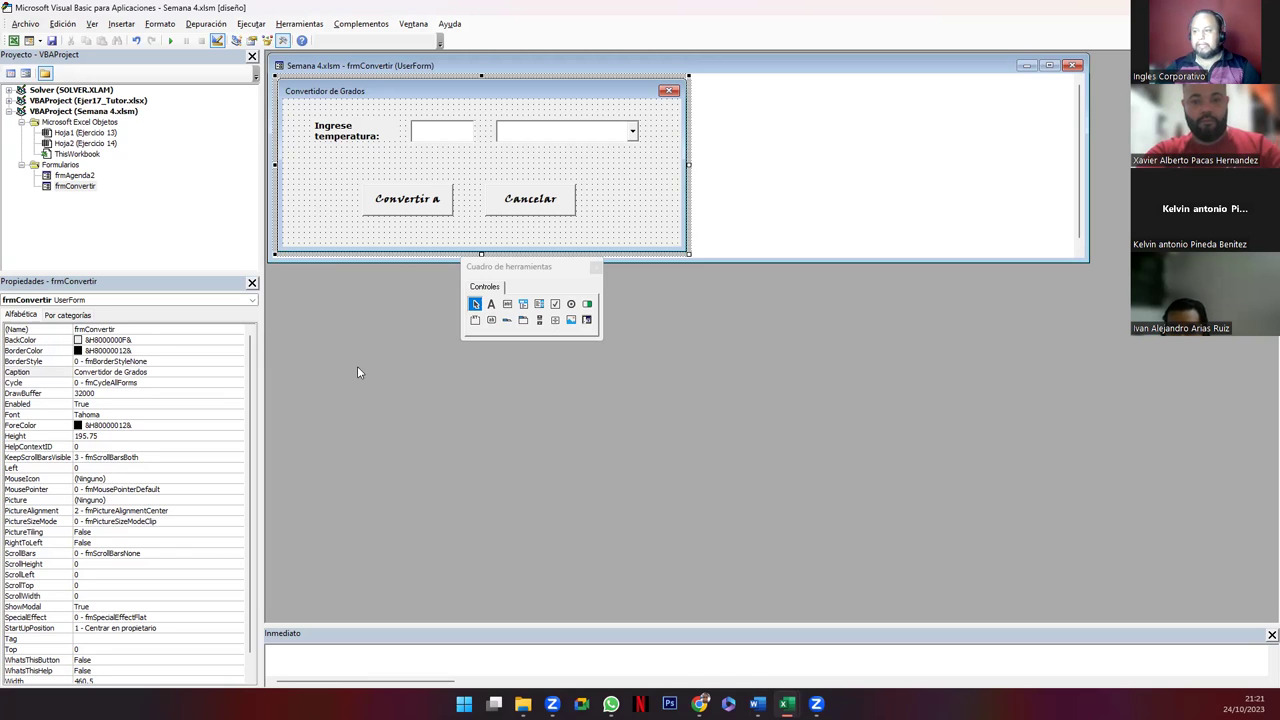
Step: Drag the pane splitter left to give the form designer area more width
drag(259, 372, 213, 377)
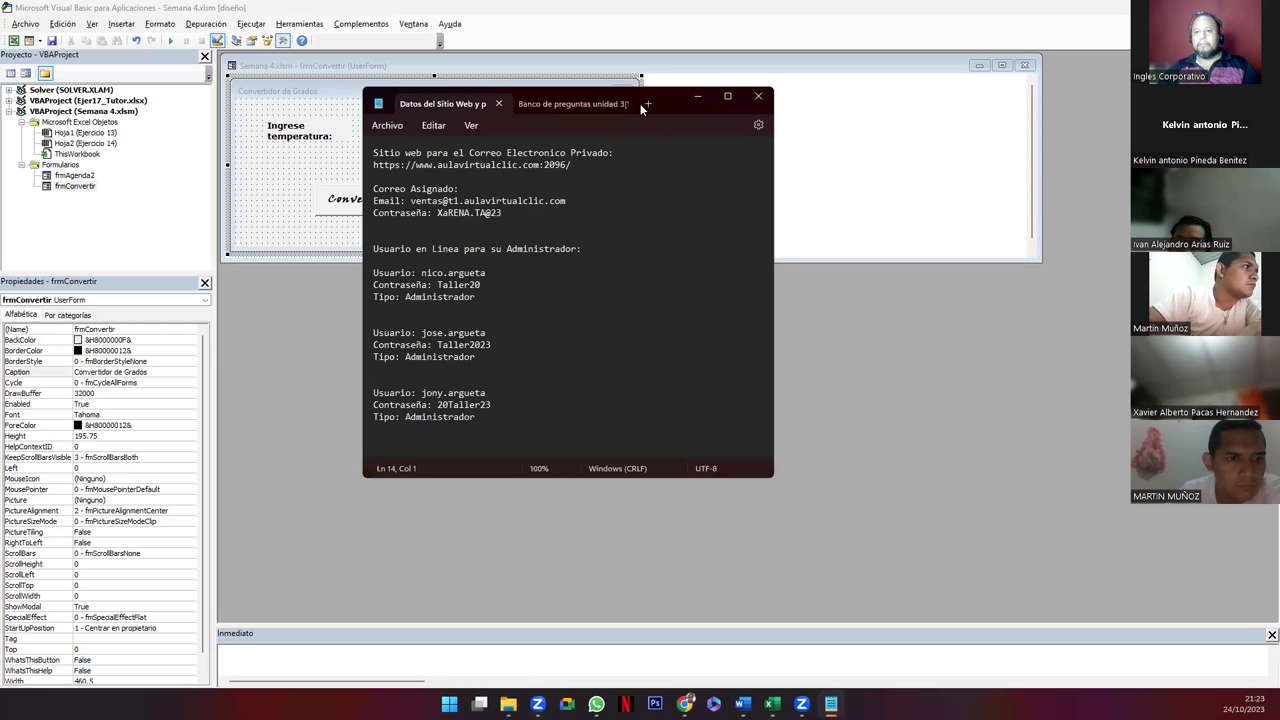
key(alt+Tab)
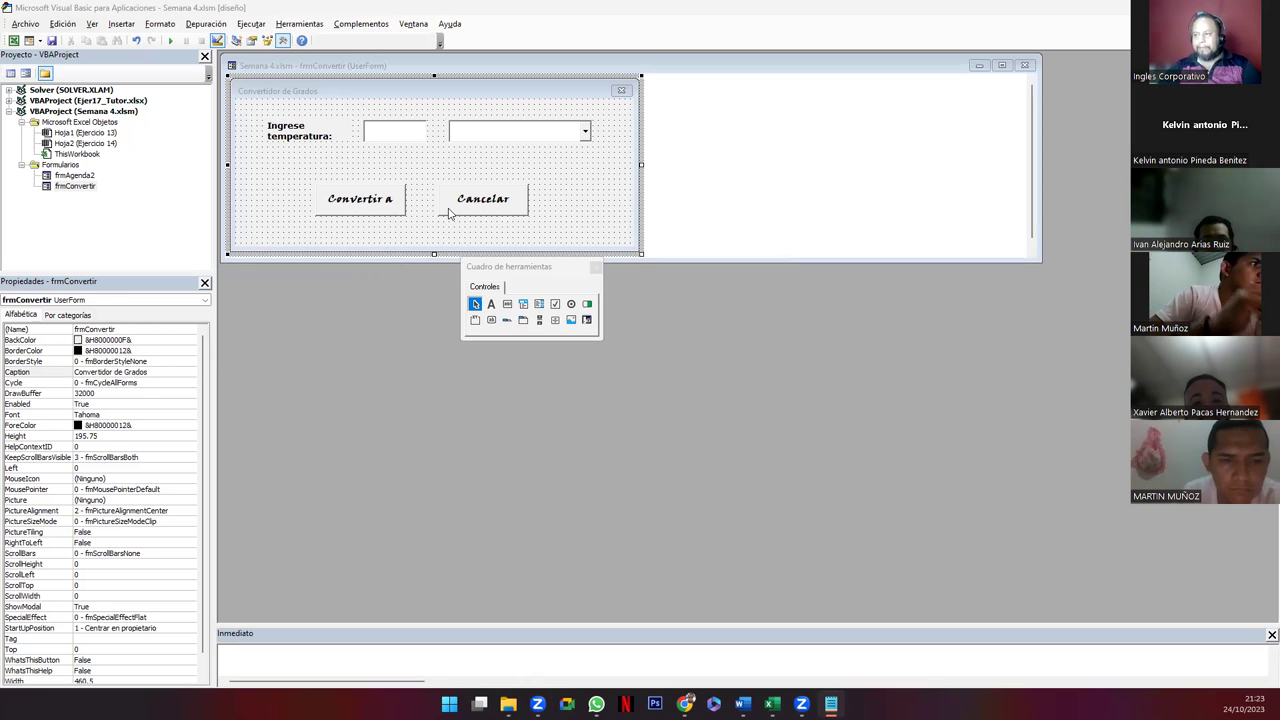
Step: Write Unload Me in btnCancelar_Click, with the comment 'Cierra el Formulario above it
click(449, 211)
double_click(449, 211)
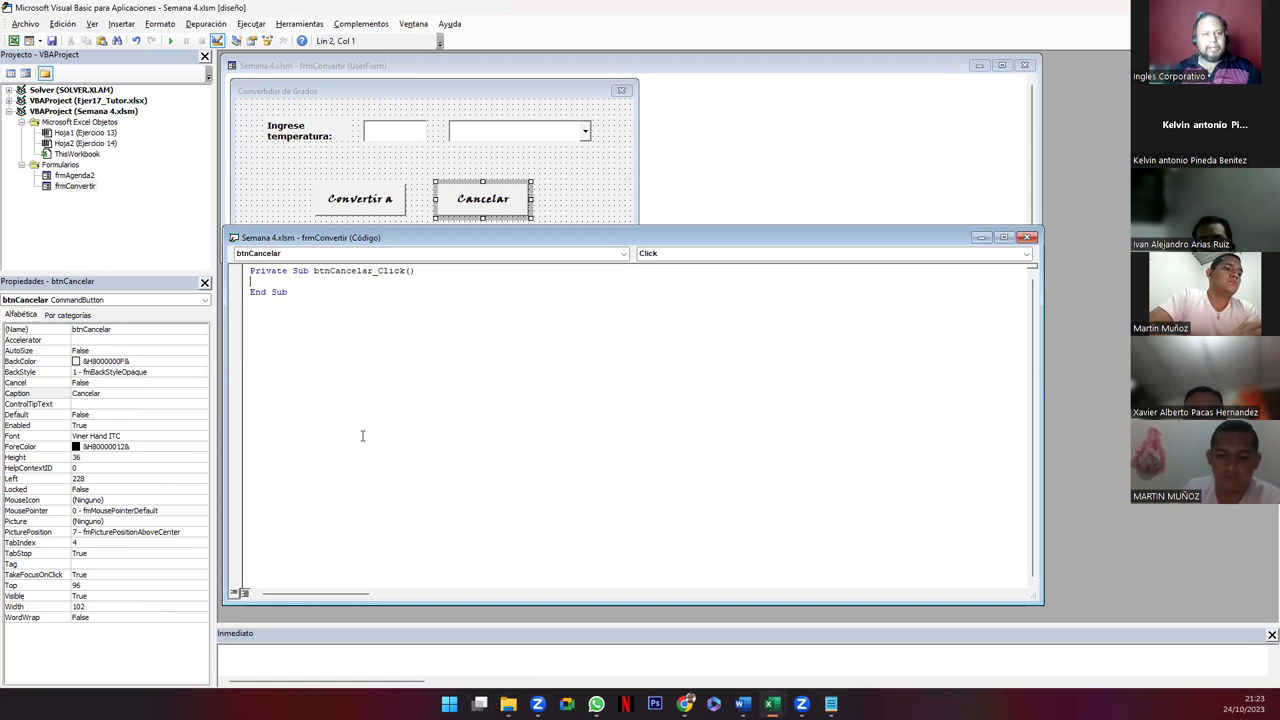
text(Unl)
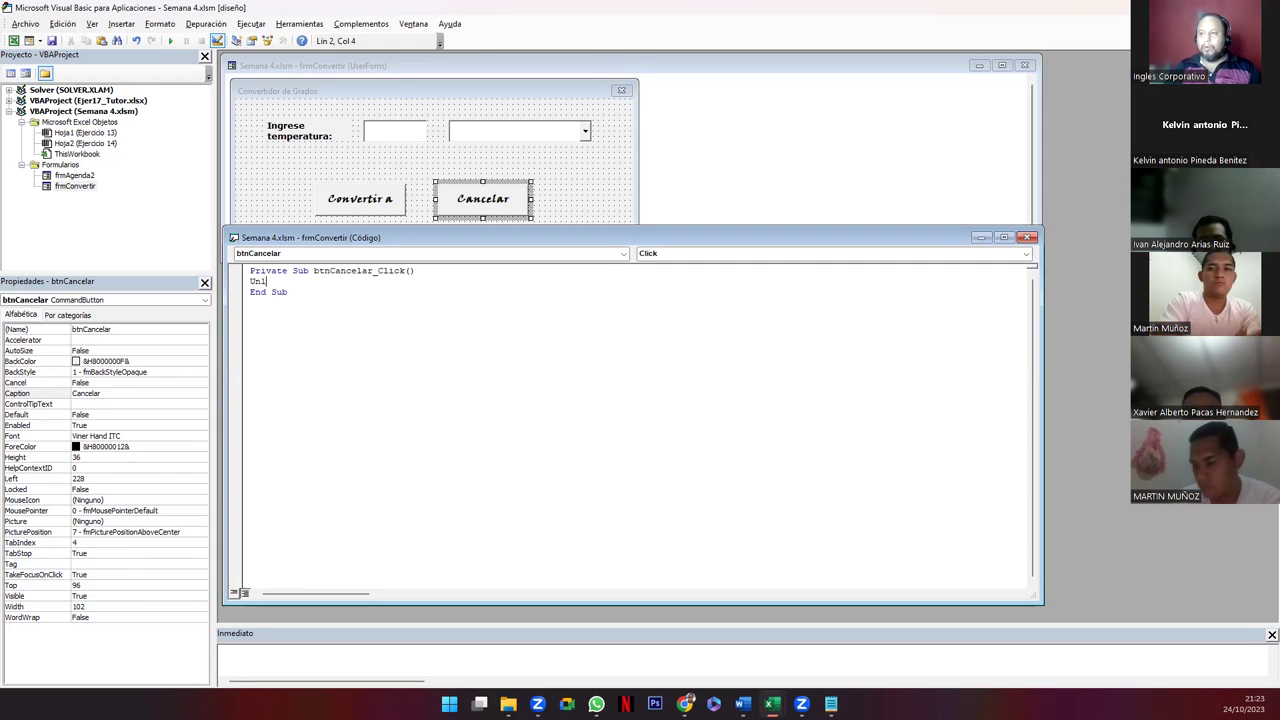
text(oad Me)
key(Return)
key(Up)
key(Return)
key(Up)
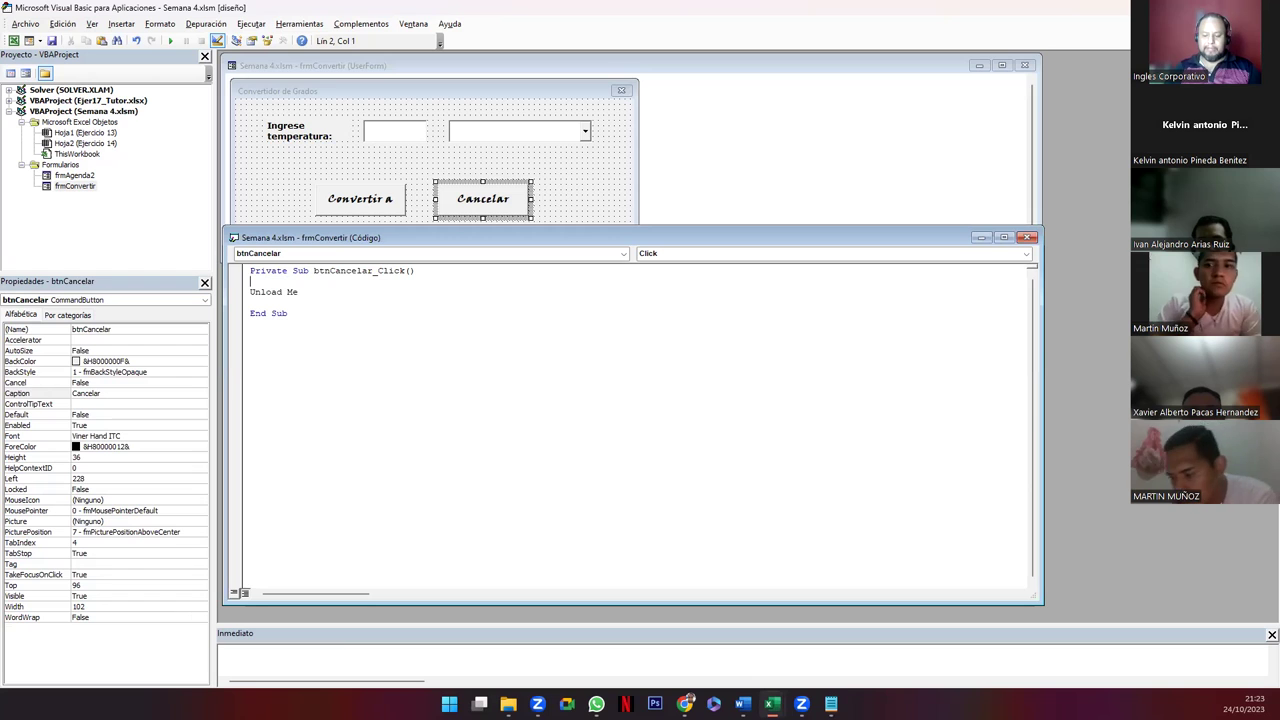
text('Cierra el Formulario)
key(Down)
key(Delete)
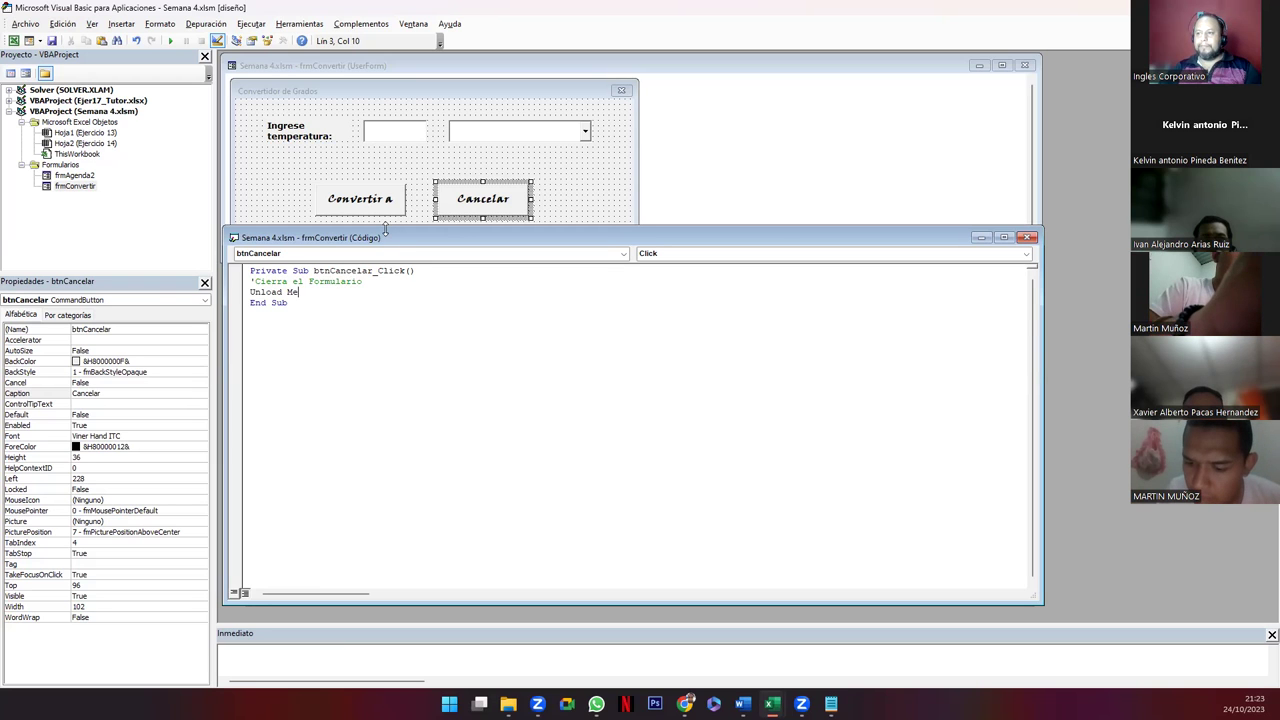
Step: Resize the code window and take a screenshot of the btnCancelar_Click handler
drag(385, 230, 404, 279)
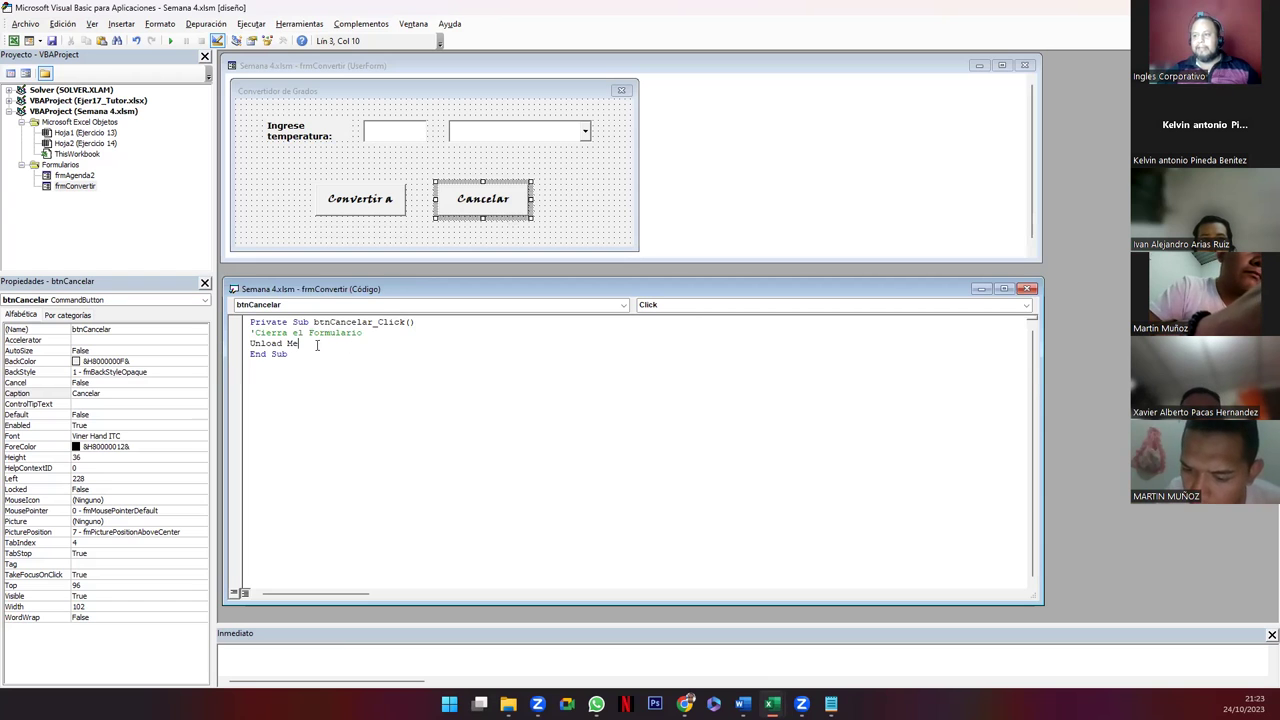
drag(317, 345, 250, 333)
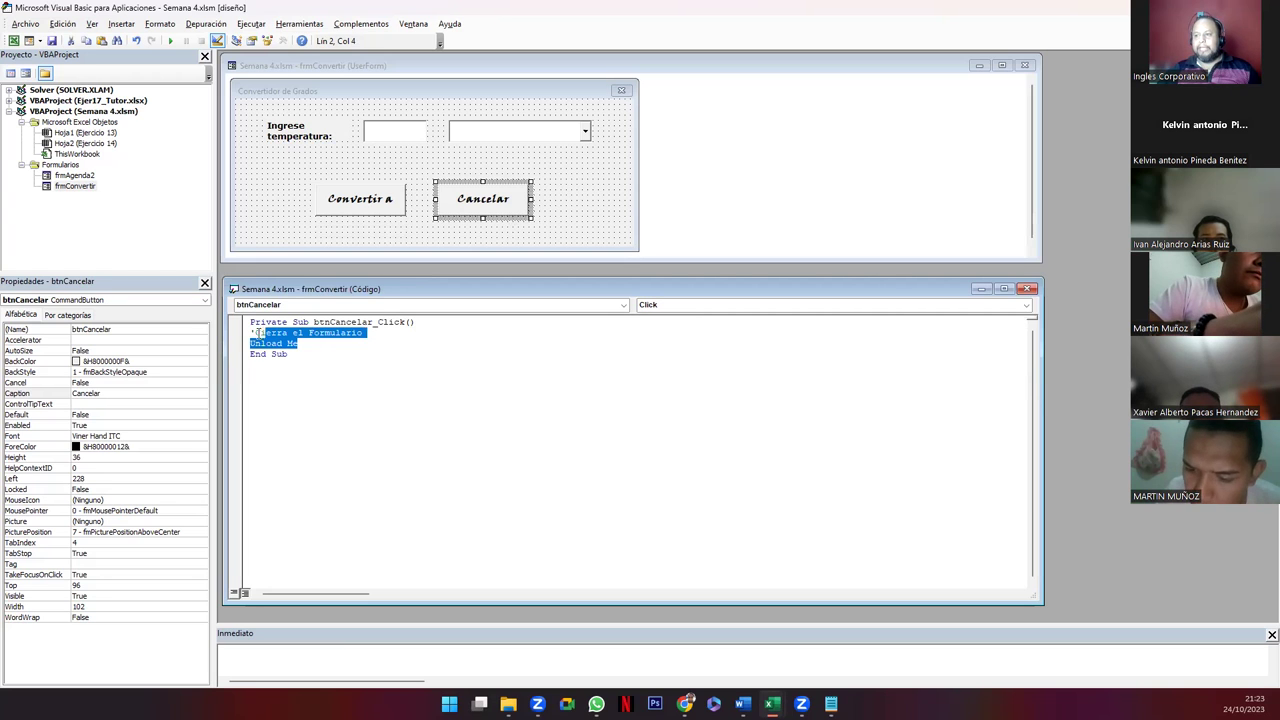
click(345, 358)
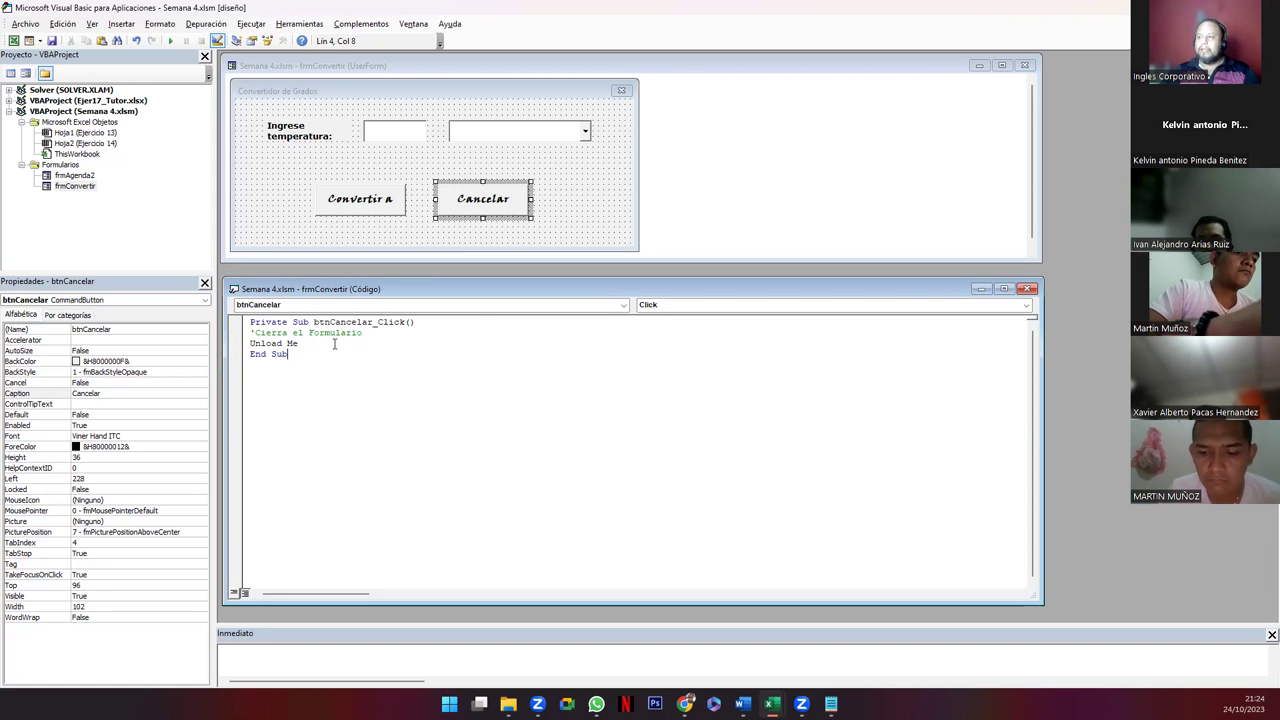
click(558, 200)
click(444, 443)
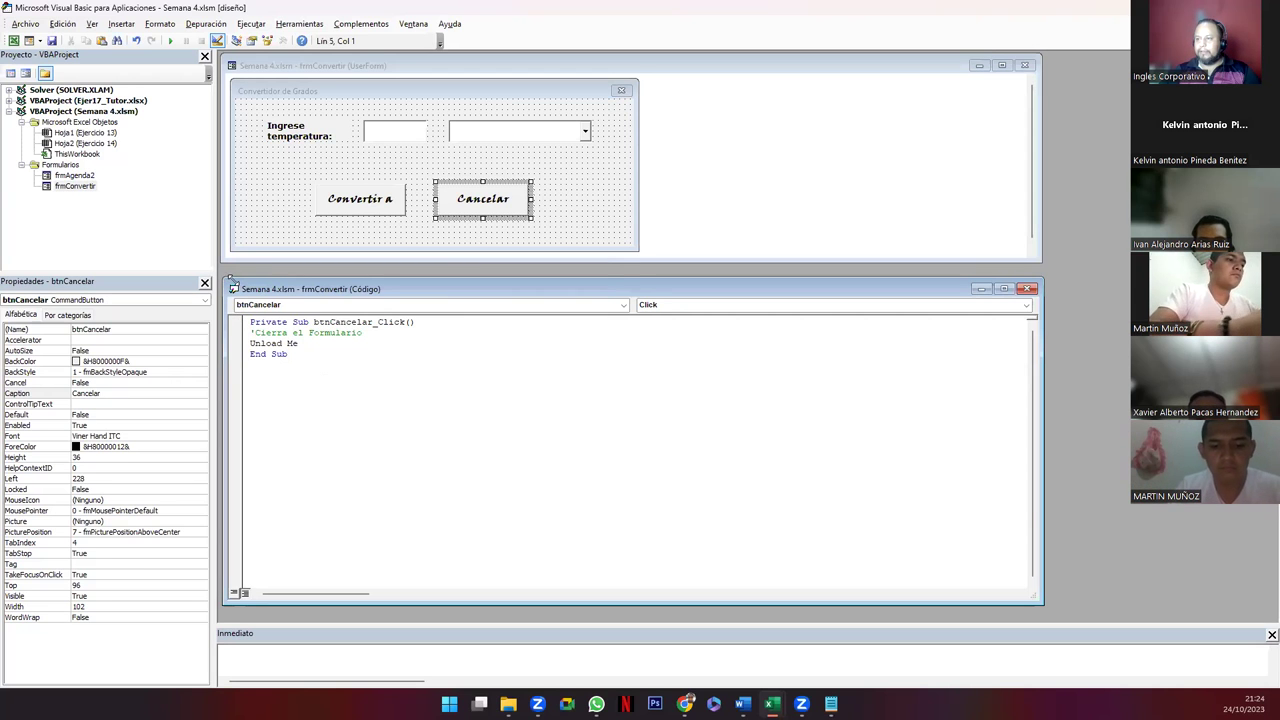
key(super+shift+s)
drag(402, 351, 228, 294)
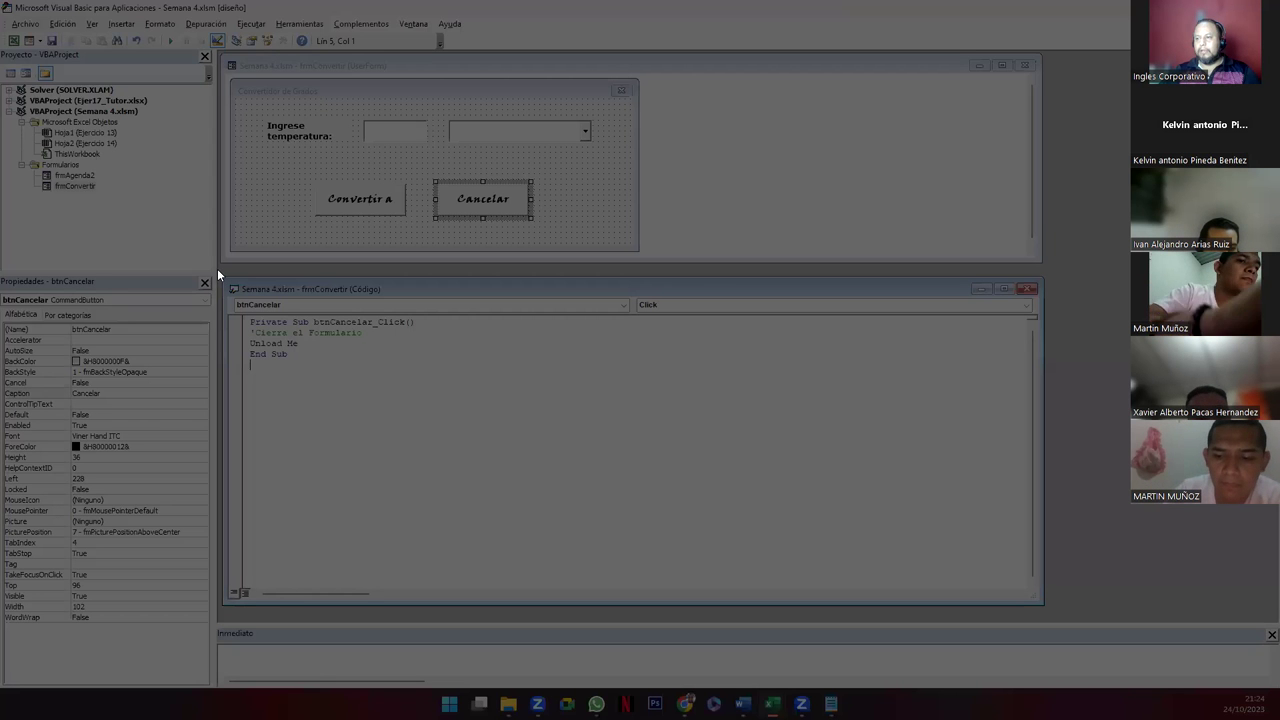
drag(217, 268, 429, 384)
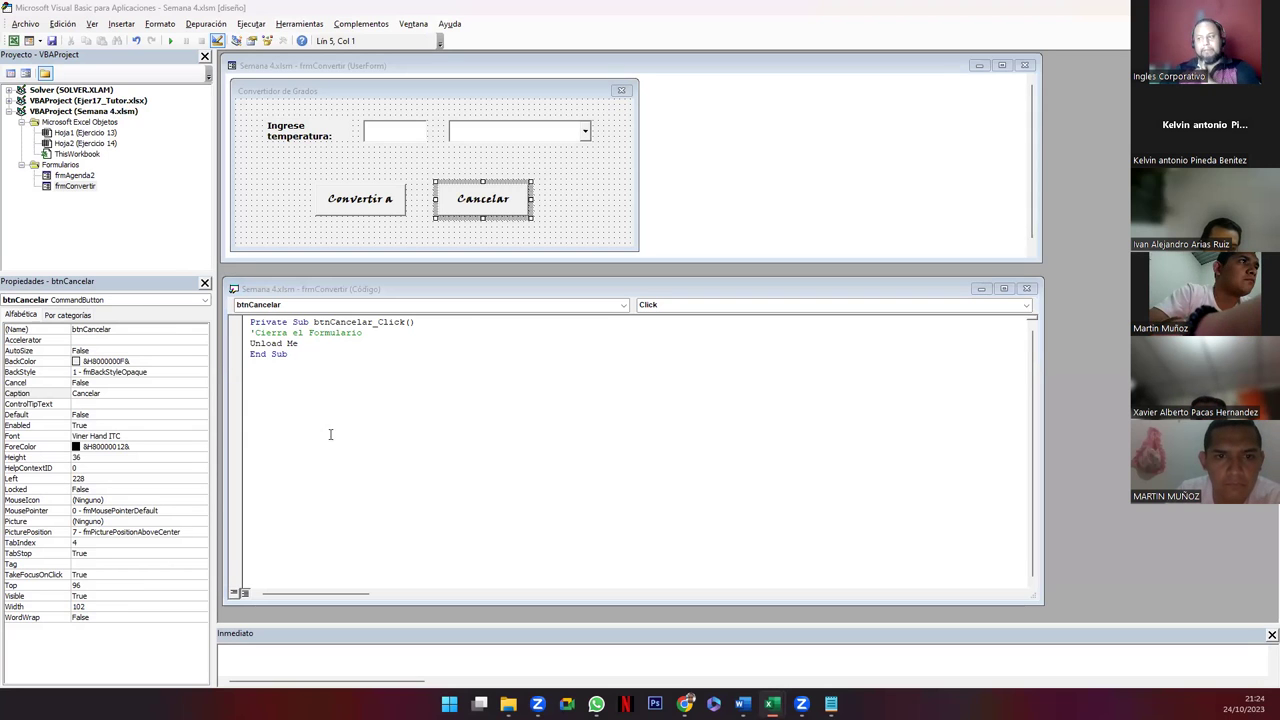
click(315, 392)
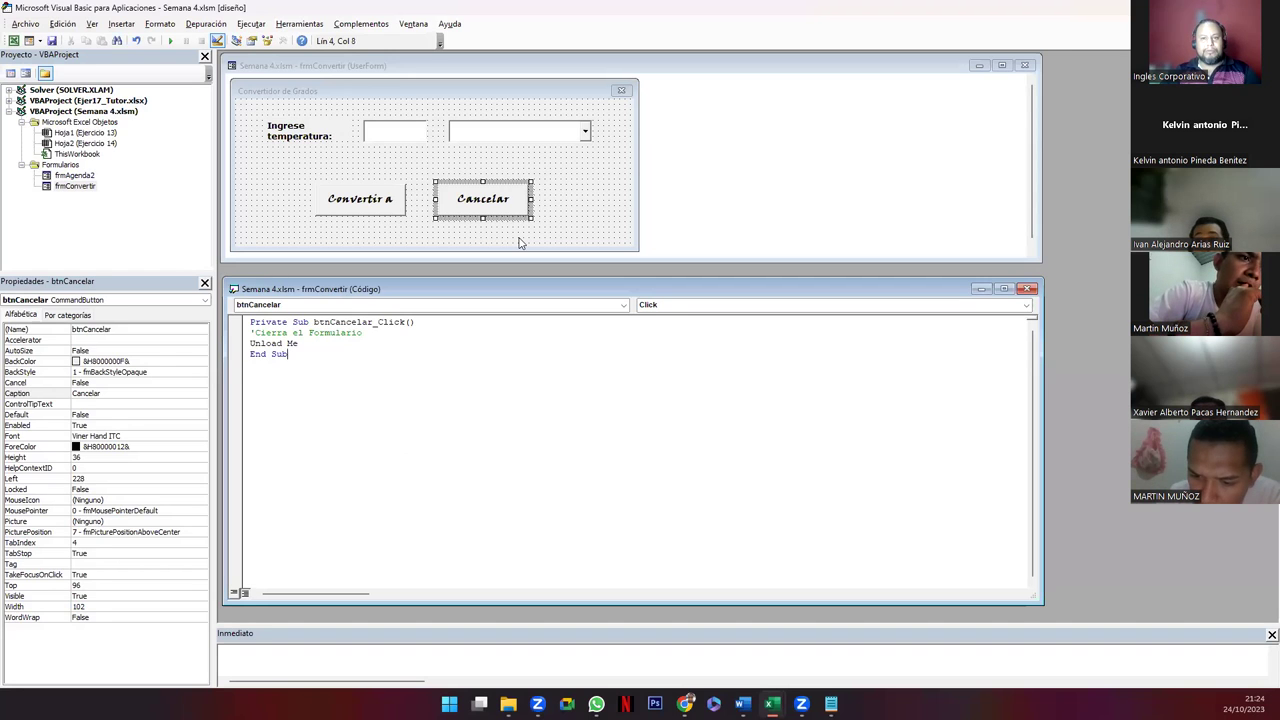
click(560, 230)
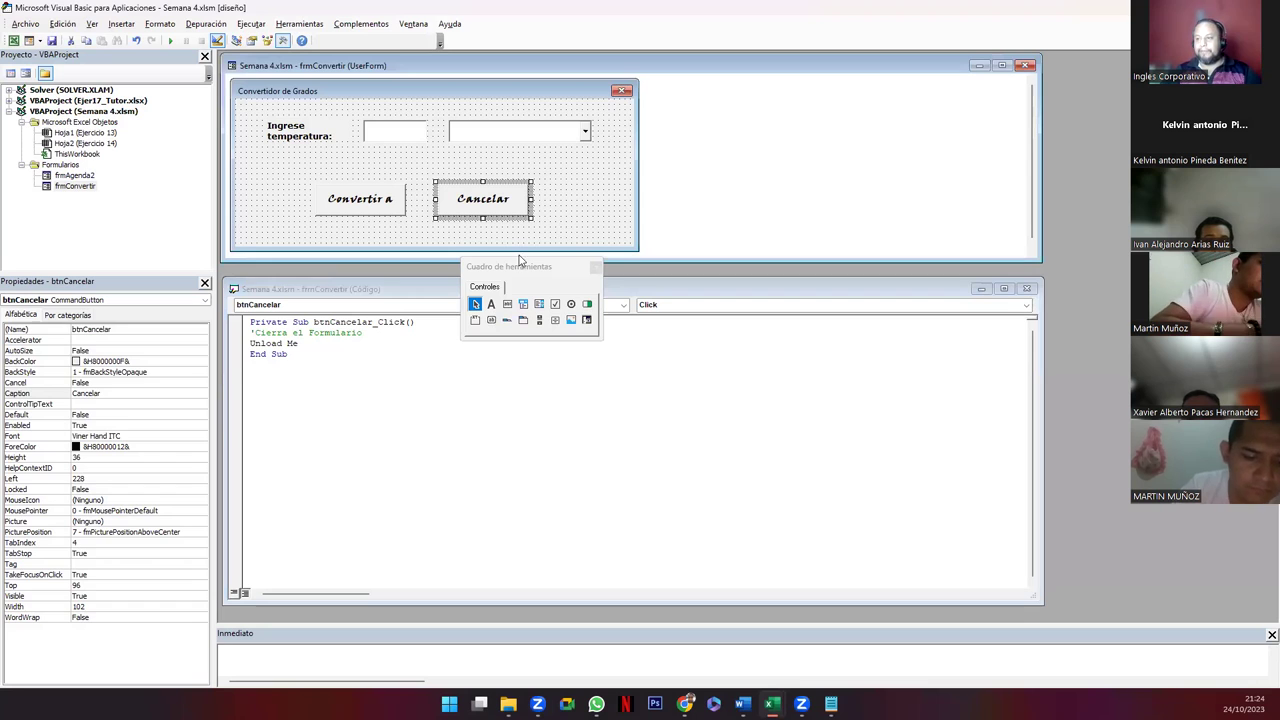
Step: Insert a UserForm_Click stub from the object list, then undo it
click(363, 371)
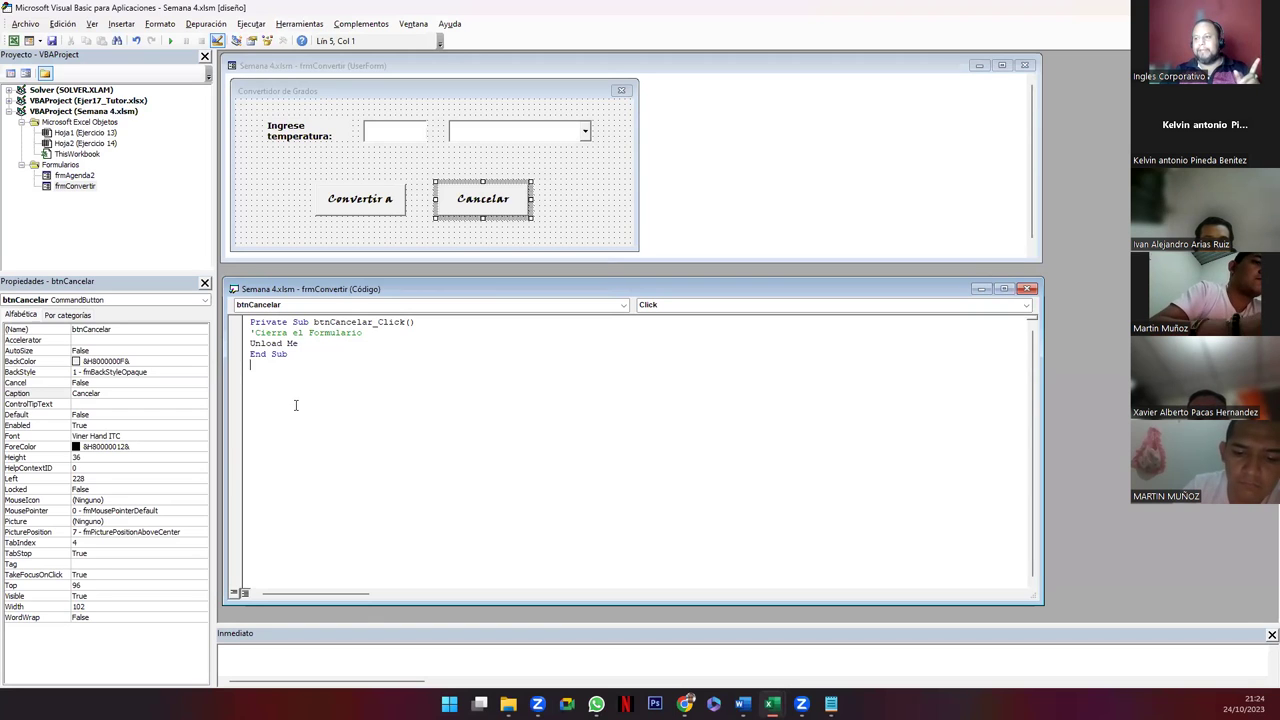
click(624, 307)
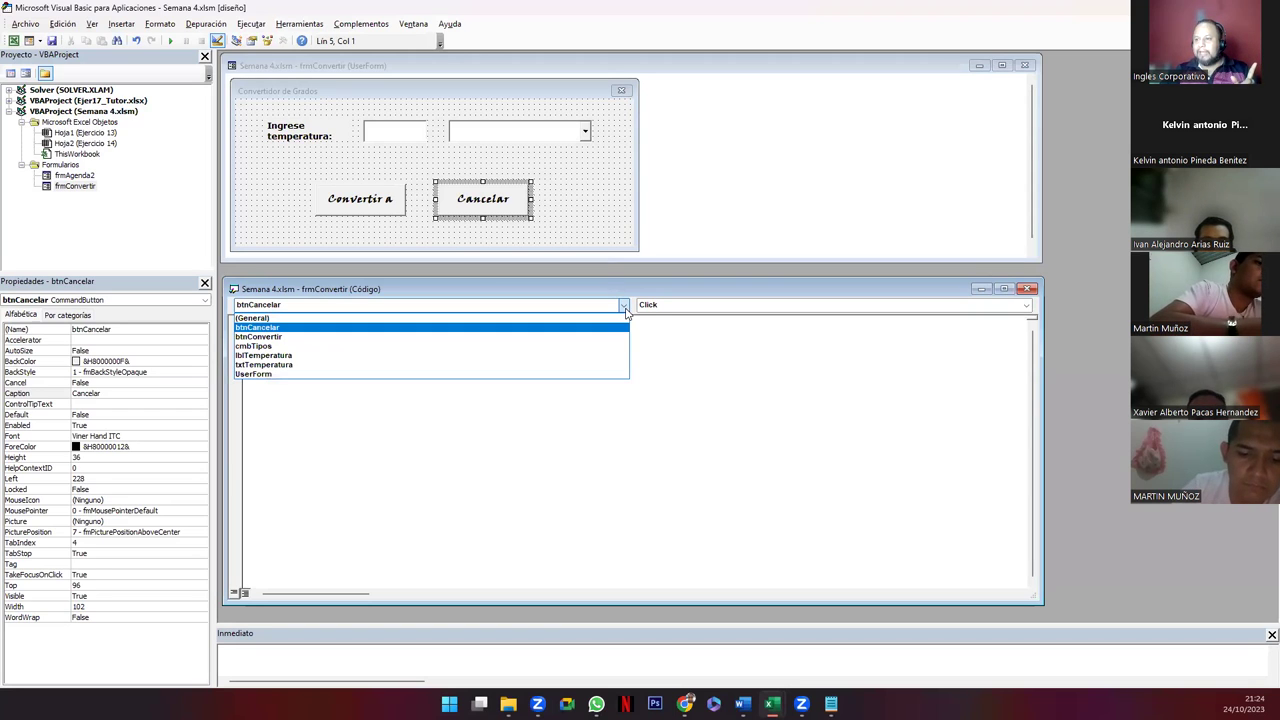
click(294, 375)
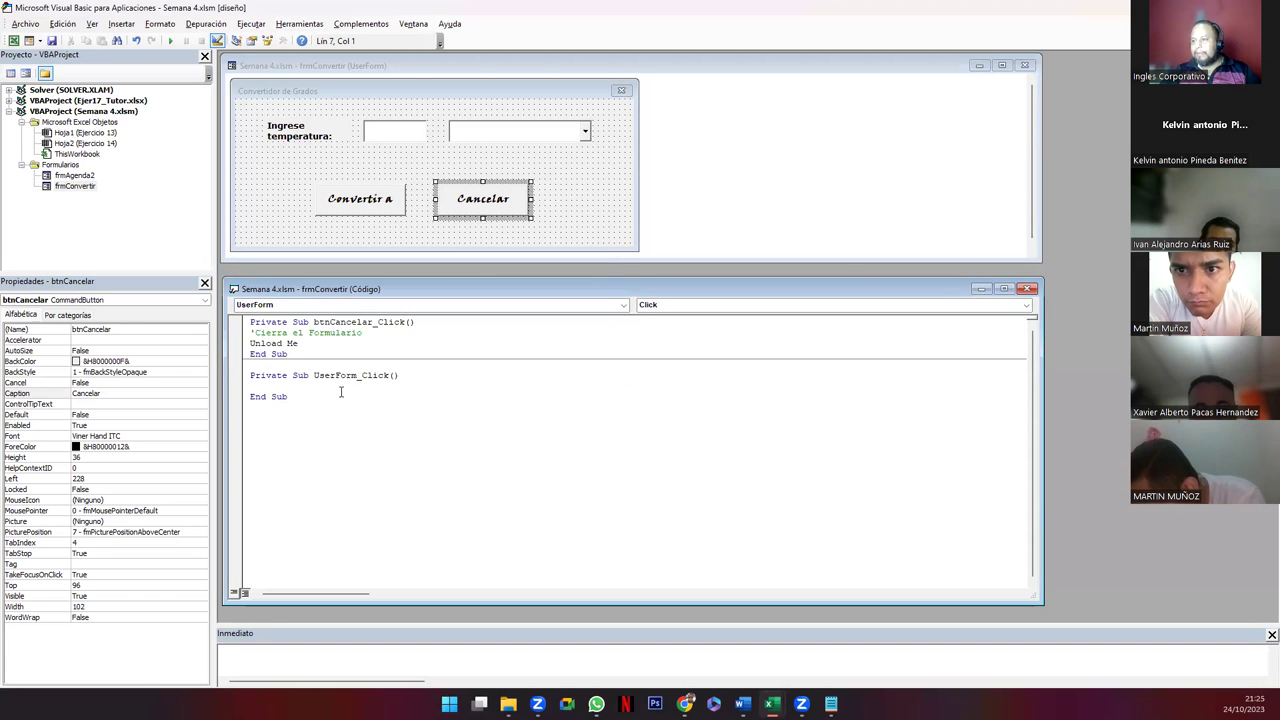
key(ctrl+z)
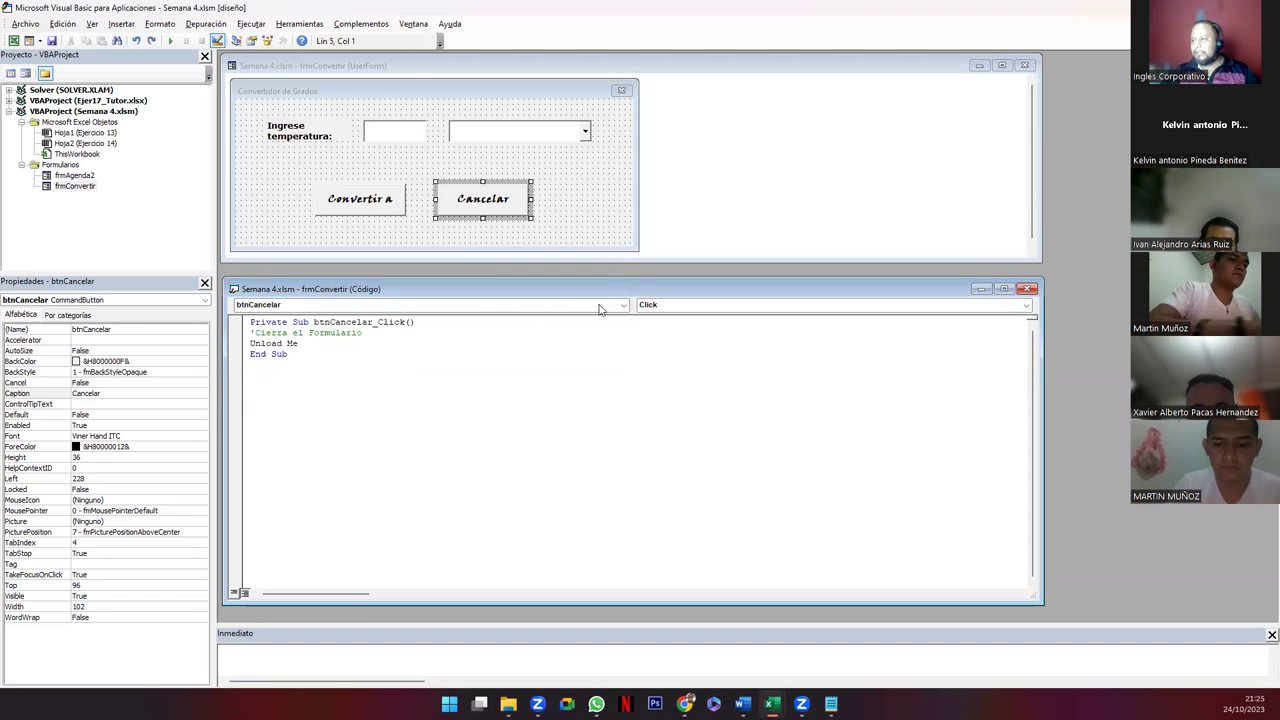
Step: Close the object list and select the converter form itself in the designer
click(624, 305)
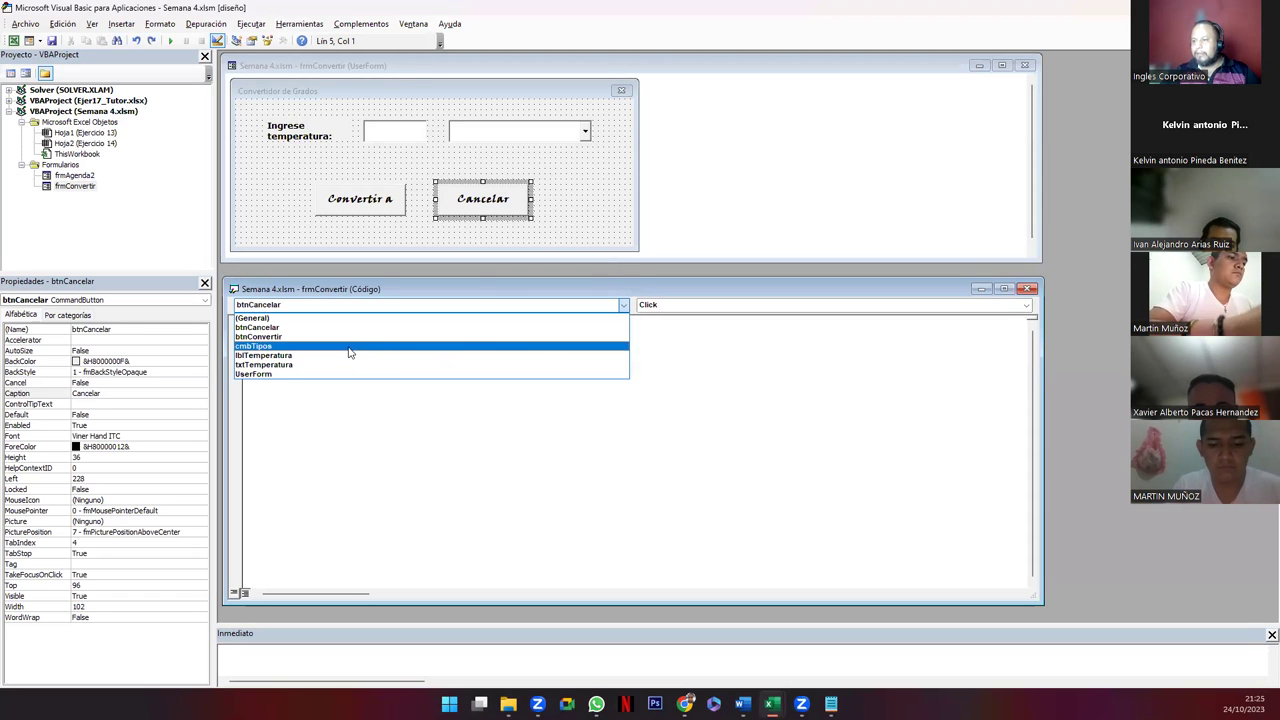
click(299, 239)
click(281, 228)
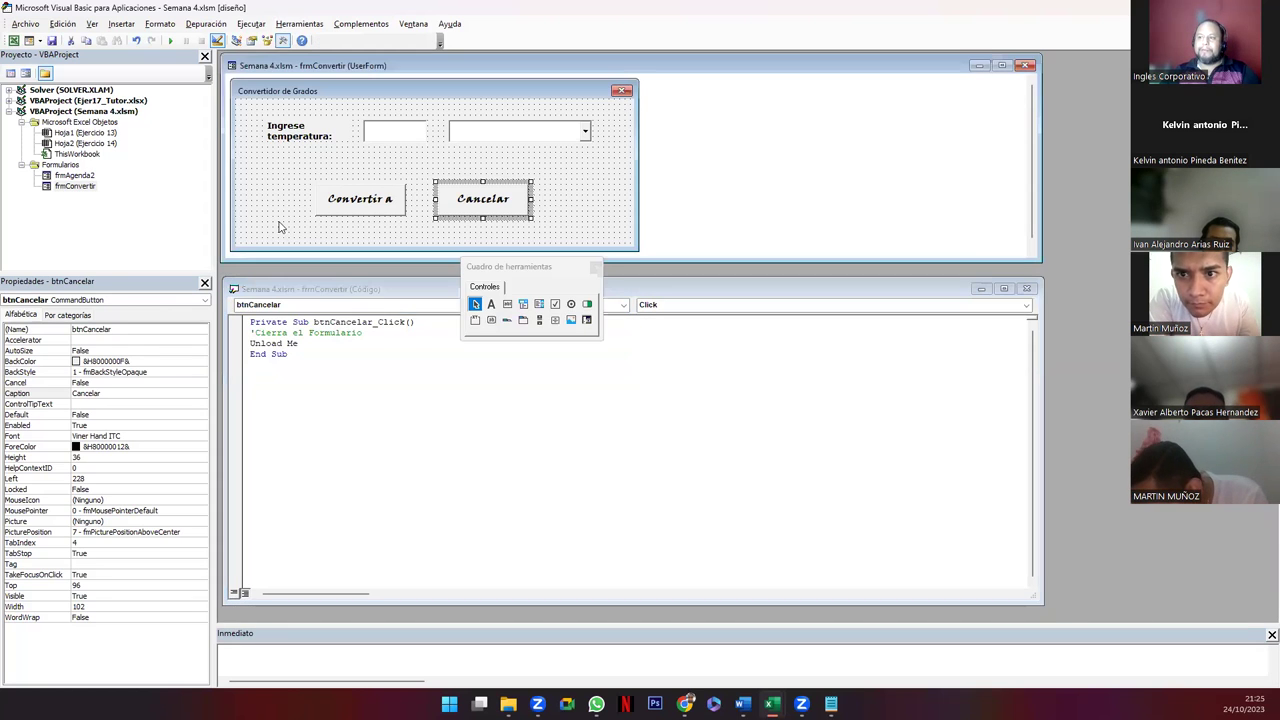
click(278, 220)
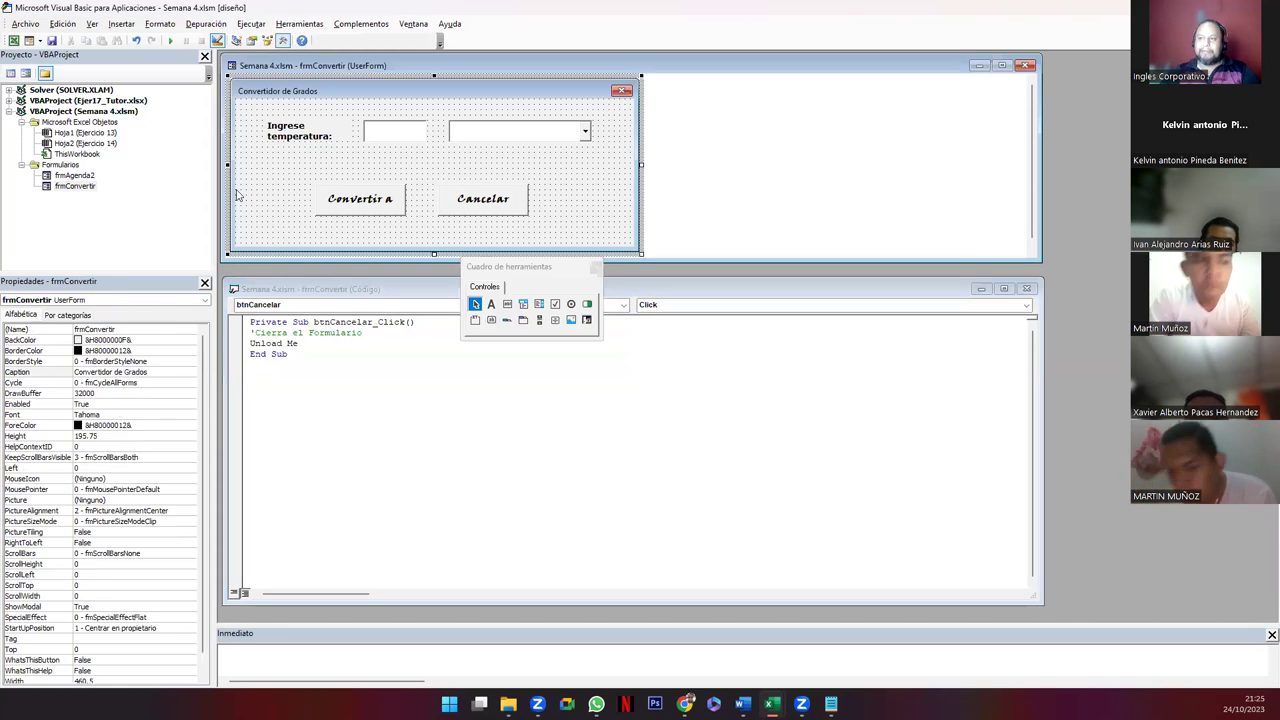
Step: Create an empty UserForm_Click procedure and begin editing frmConvertir's (Name) property
double_click(623, 184)
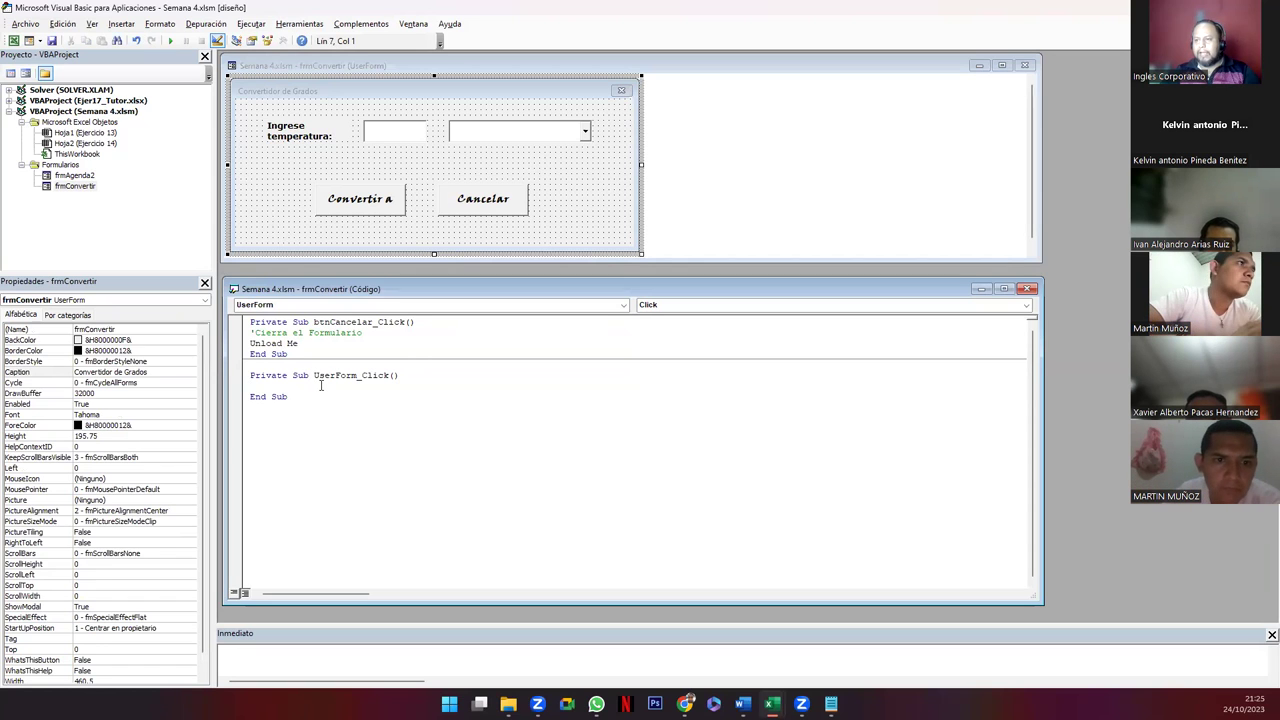
click(281, 209)
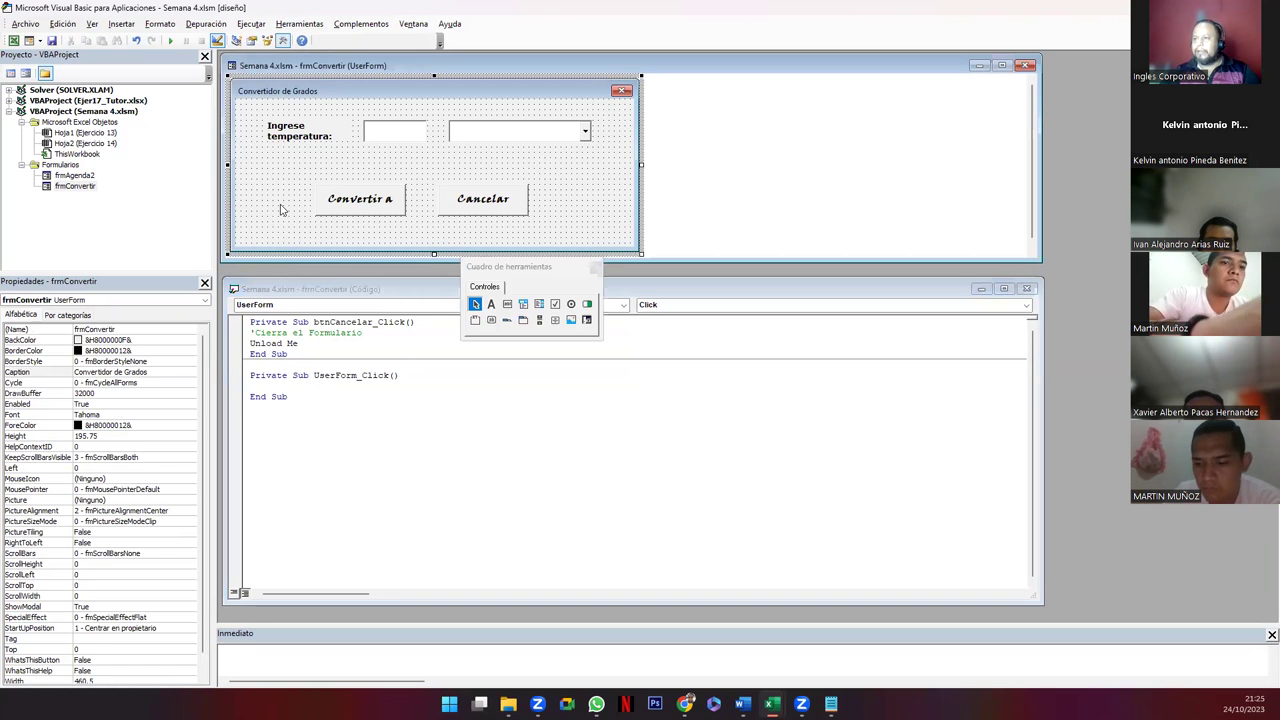
click(70, 187)
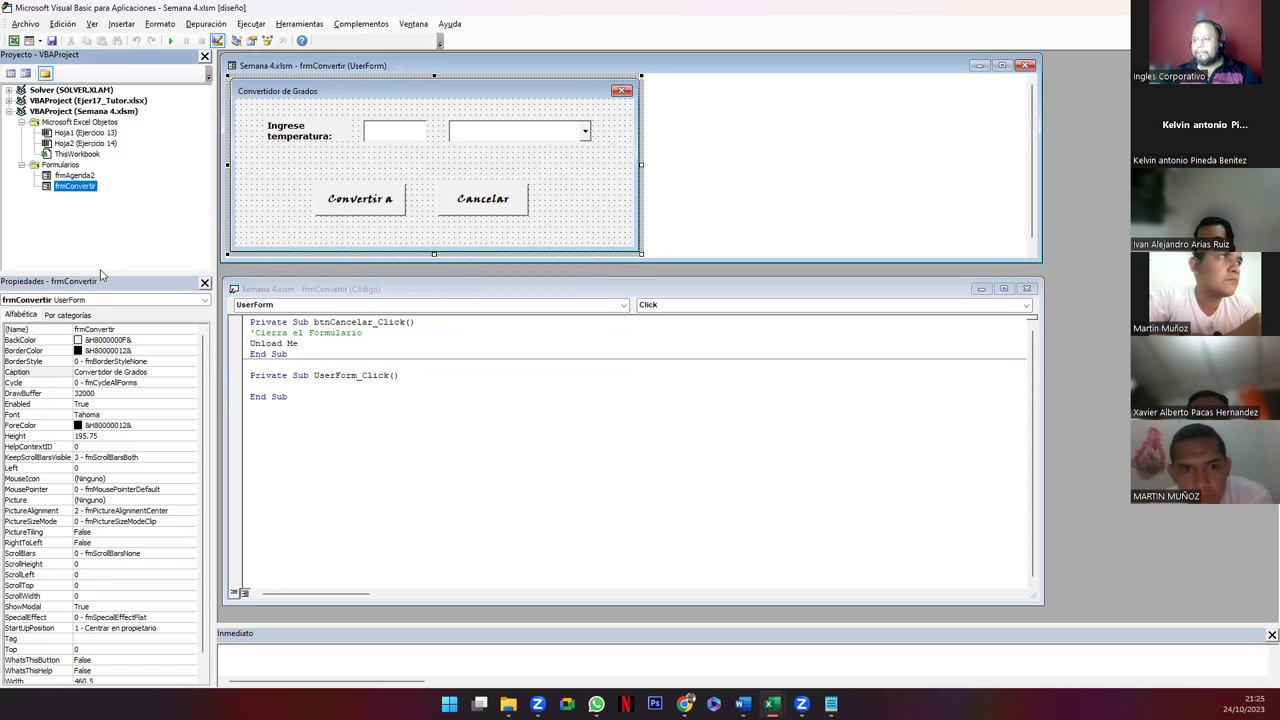
click(127, 331)
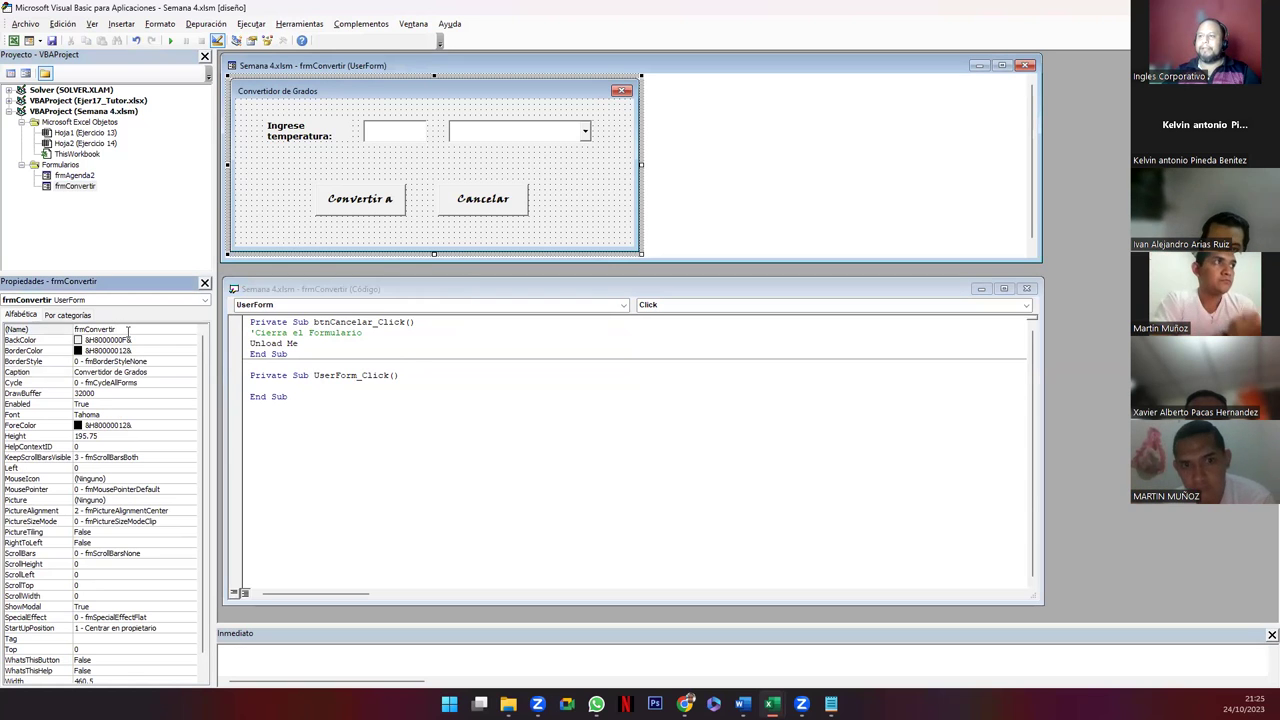
click(127, 331)
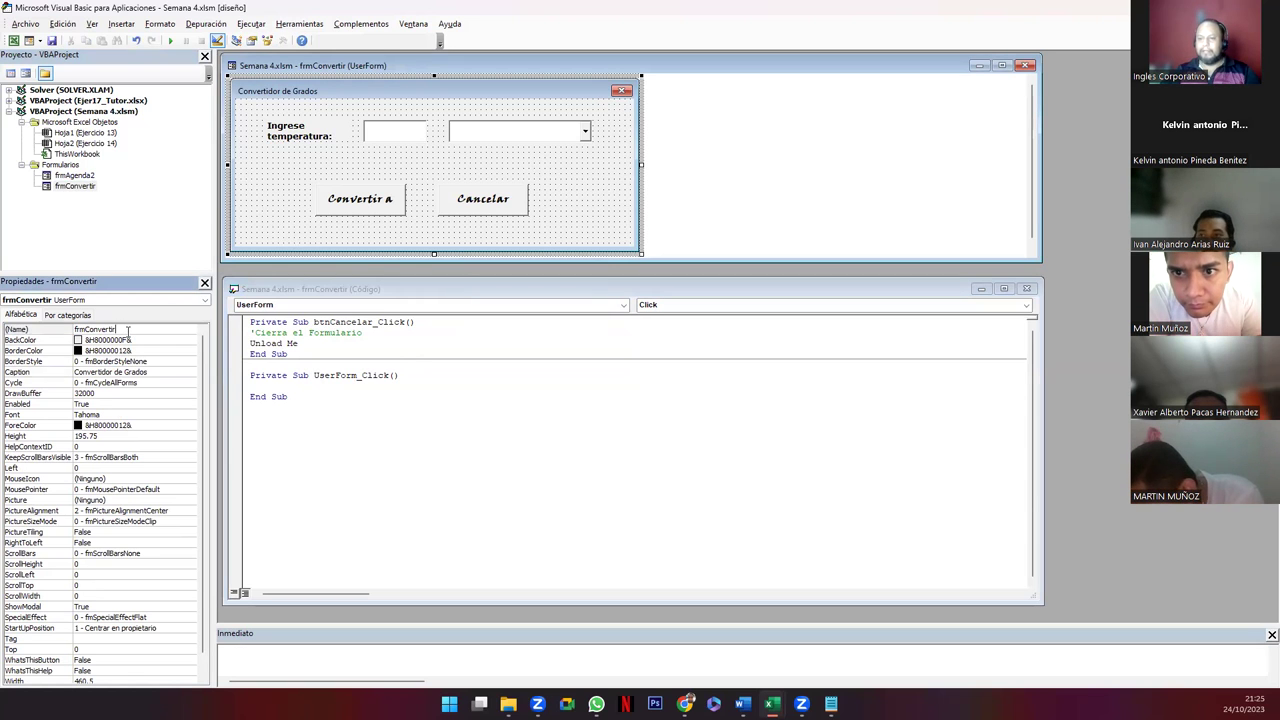
Step: Confirm the form name frmConvertir2 and rename UserForm_Click to frmConvertir2_Click
text(2)
key(Return)
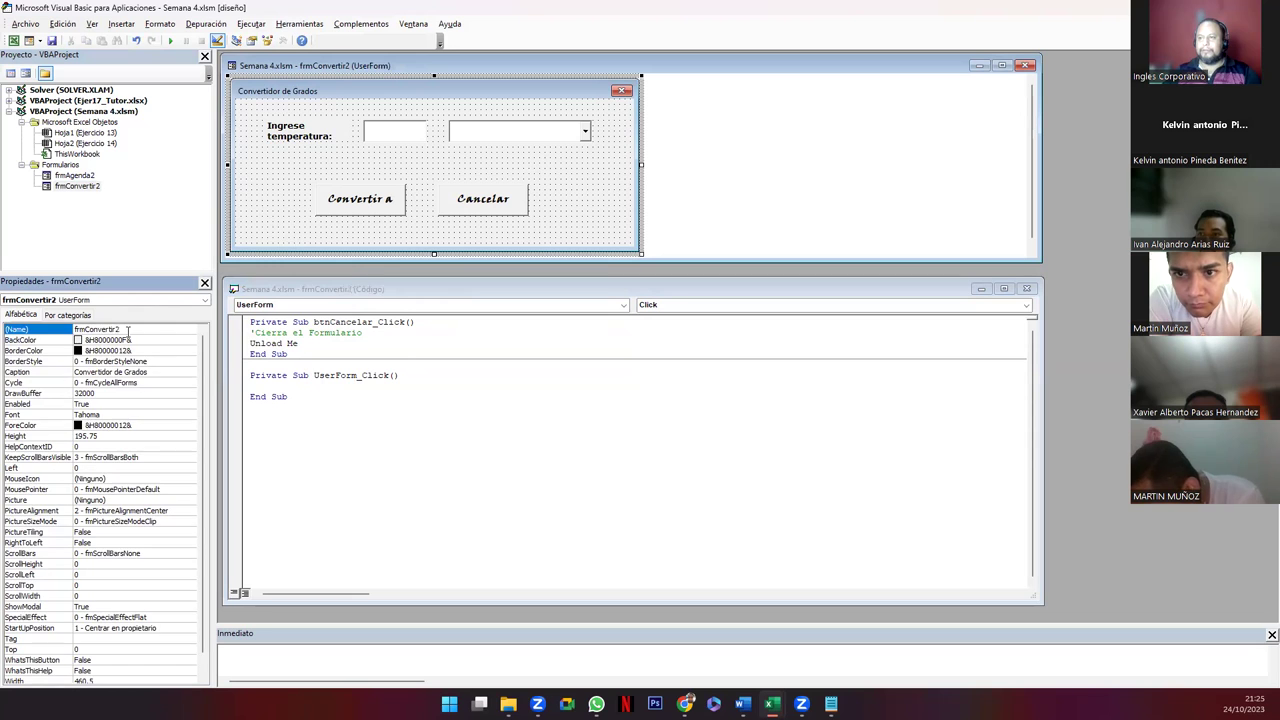
double_click(270, 227)
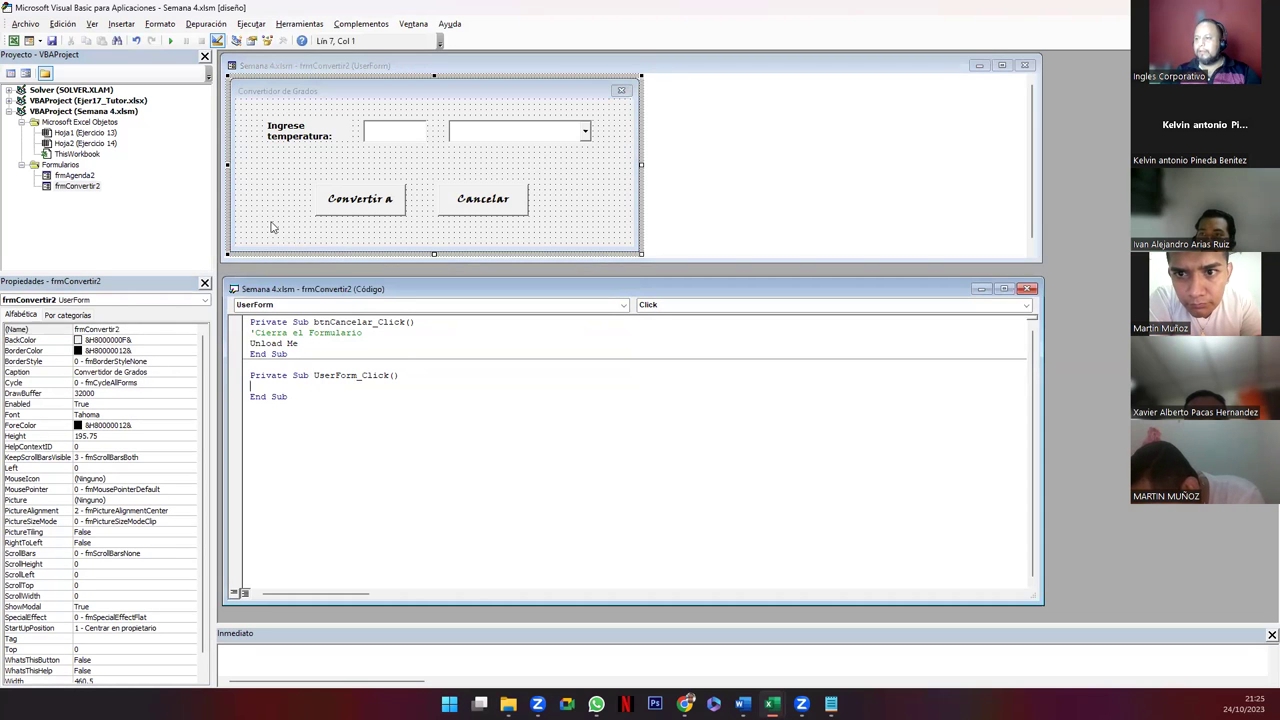
click(568, 200)
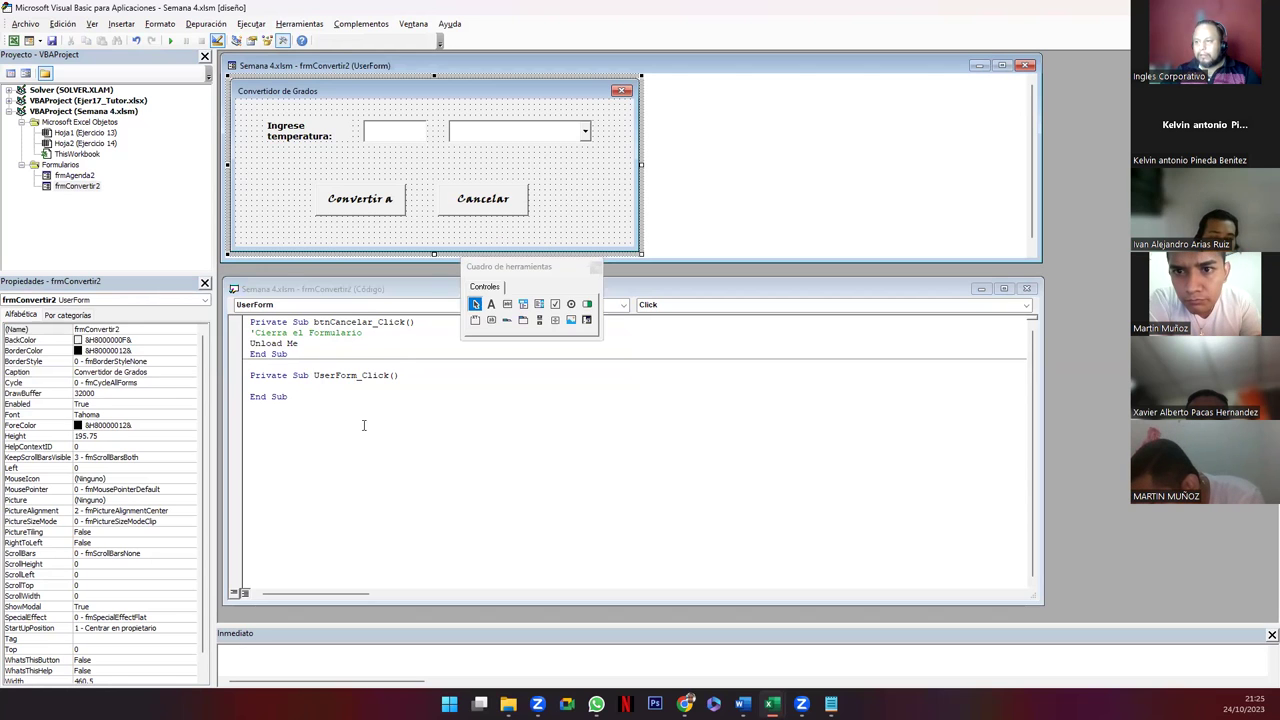
click(342, 396)
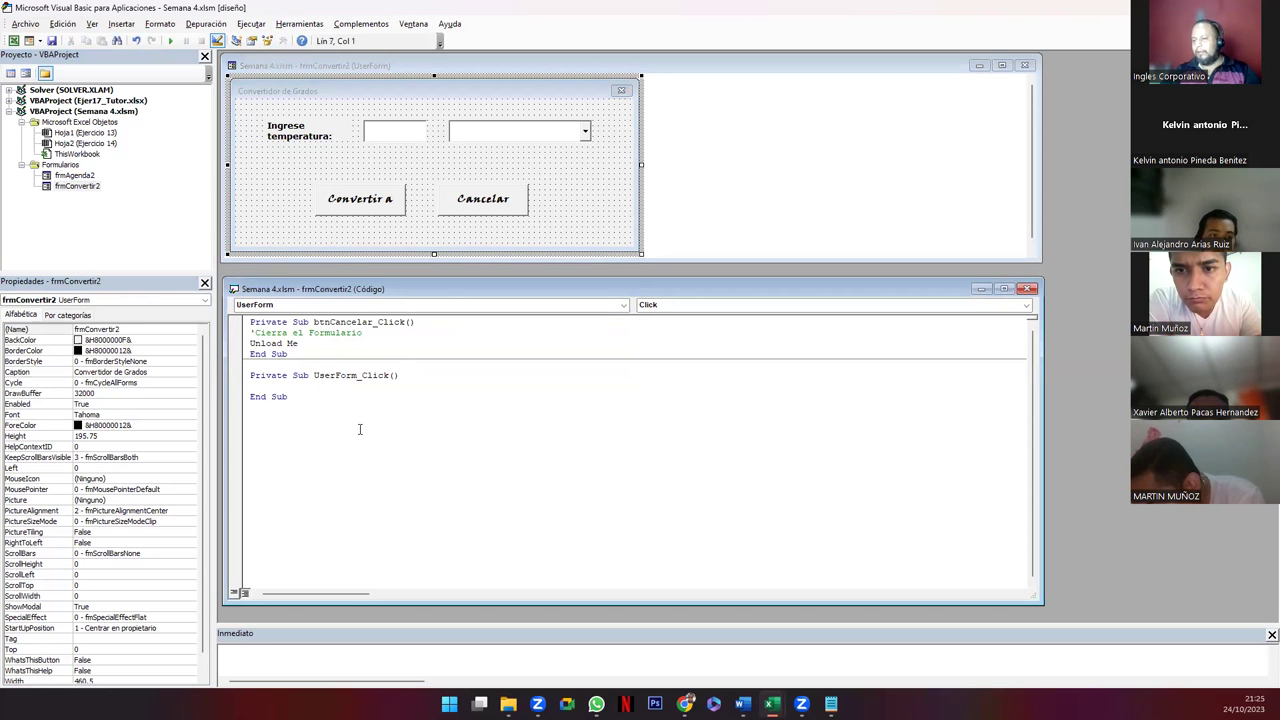
drag(314, 376, 341, 377)
text(frmC)
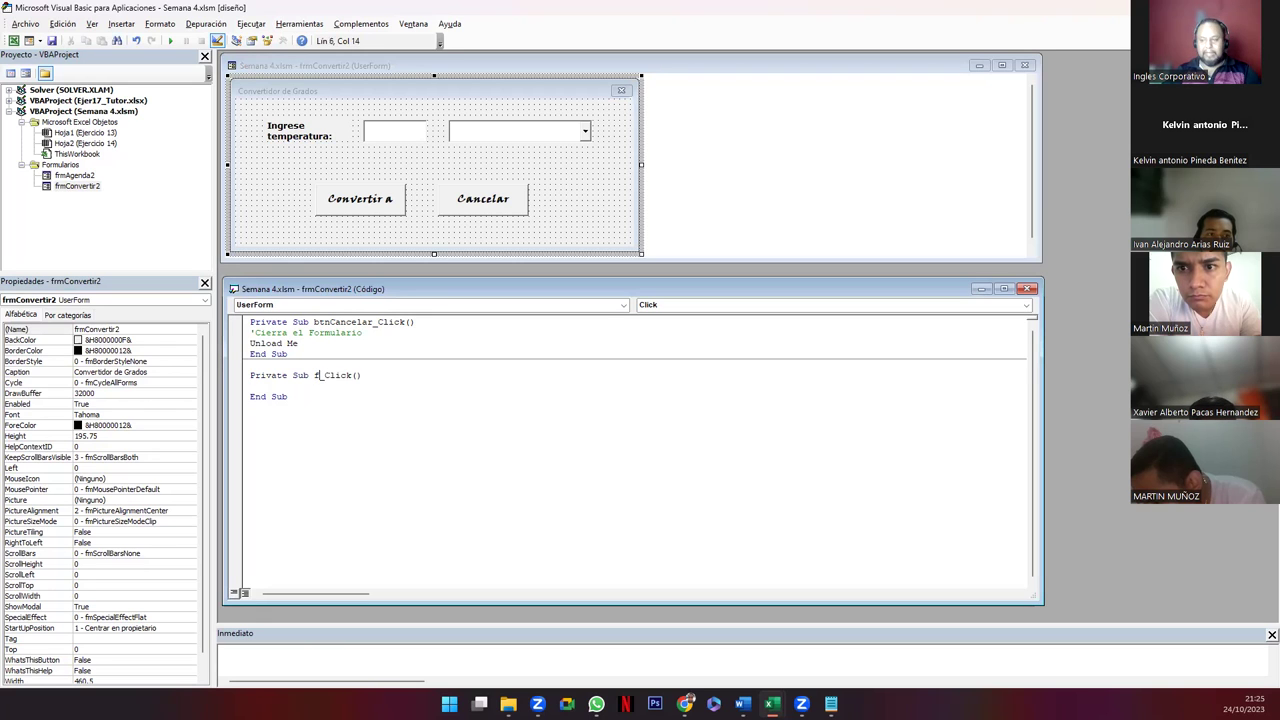
text(onvertir)
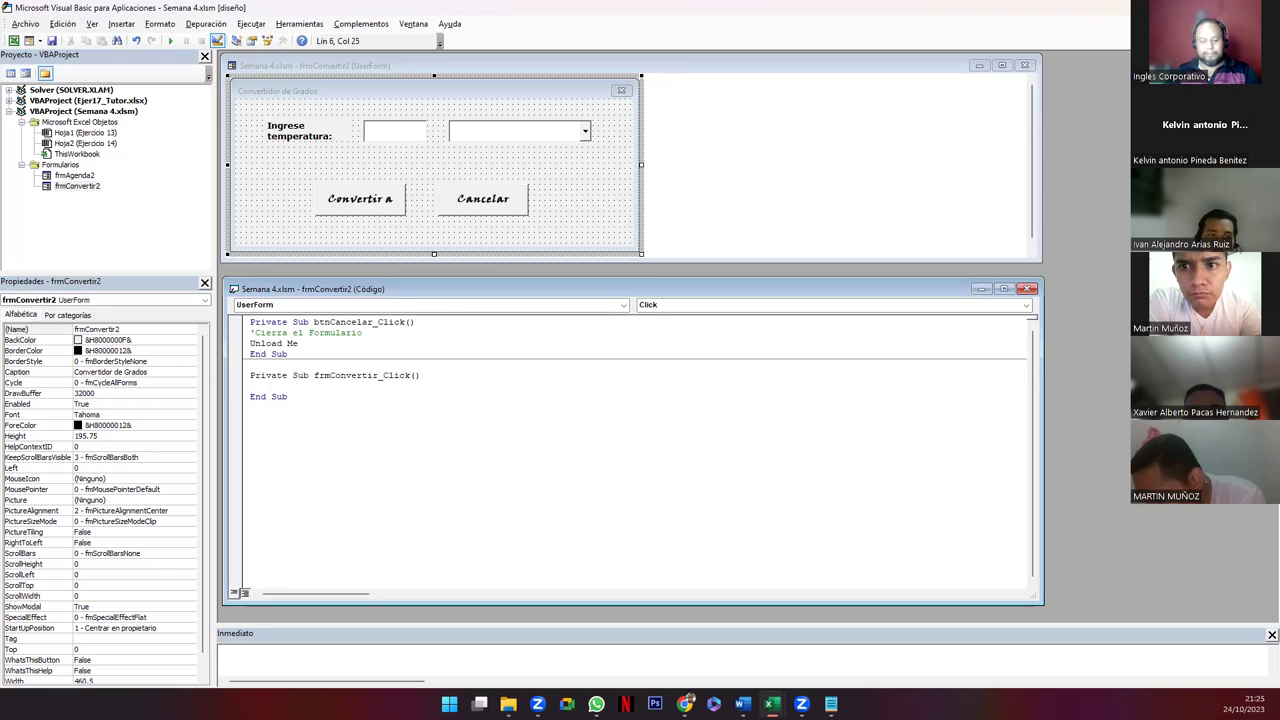
text(2)
click(251, 386)
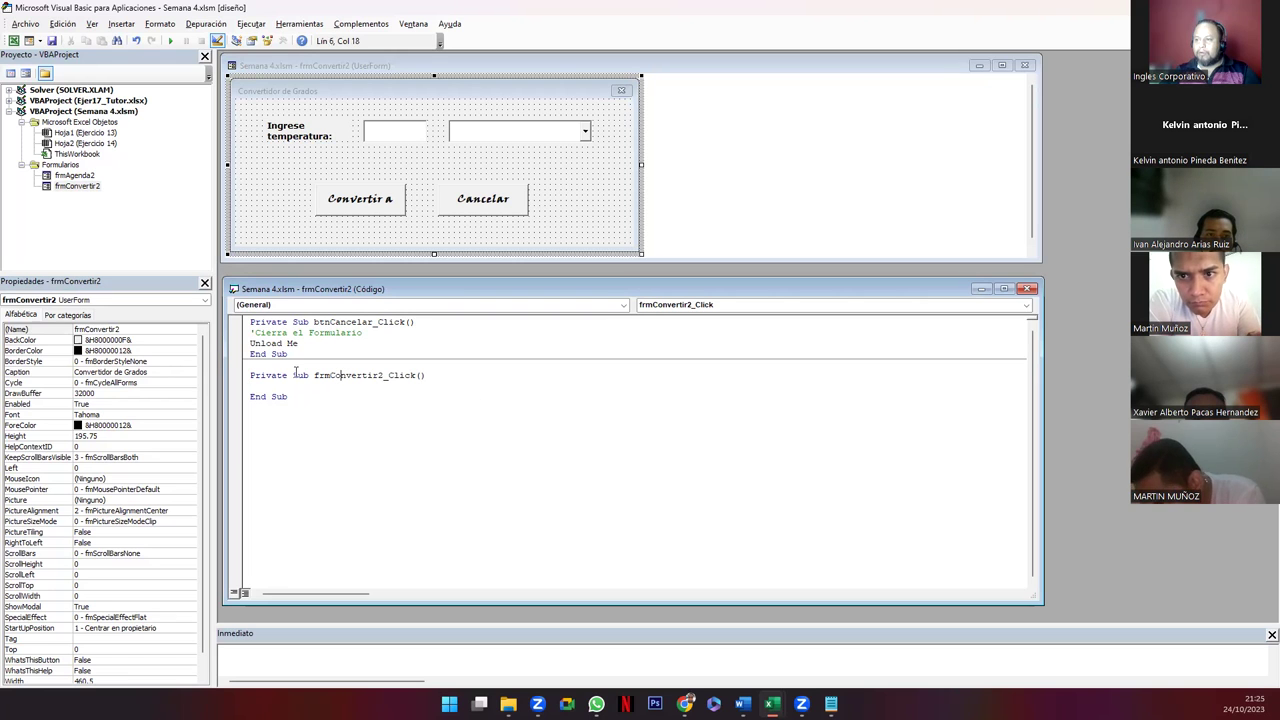
drag(314, 376, 325, 376)
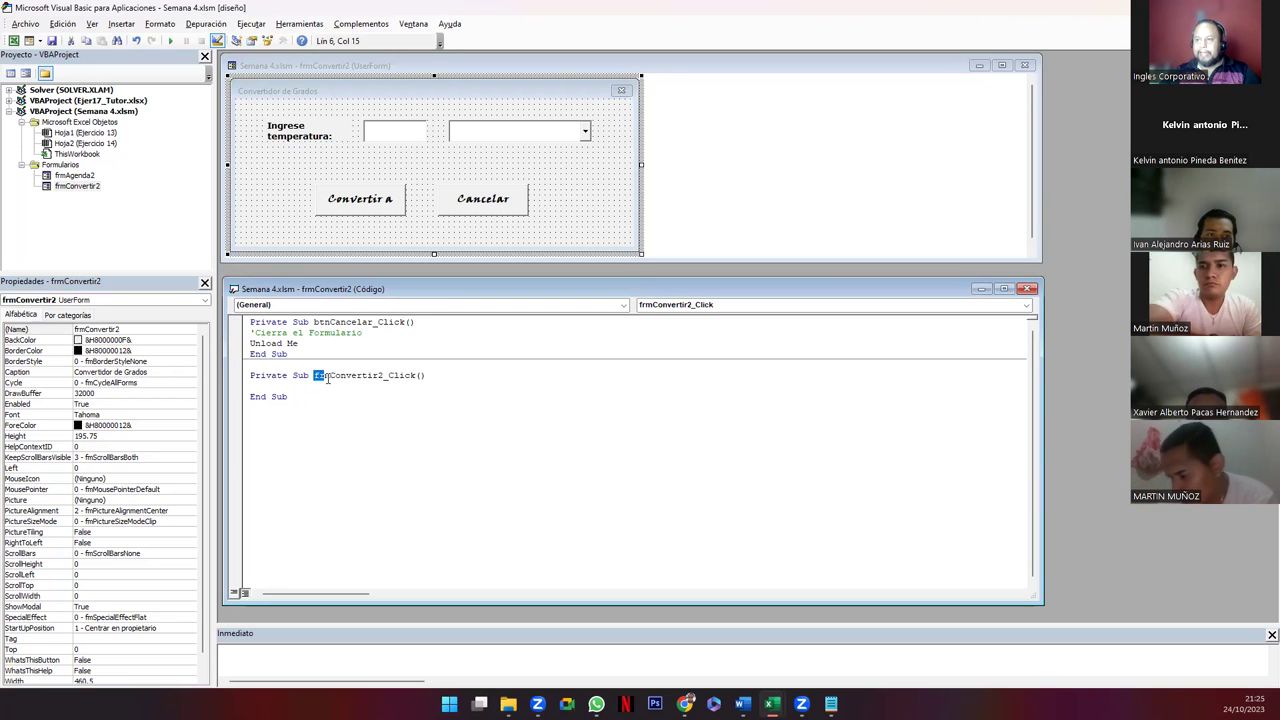
click(394, 376)
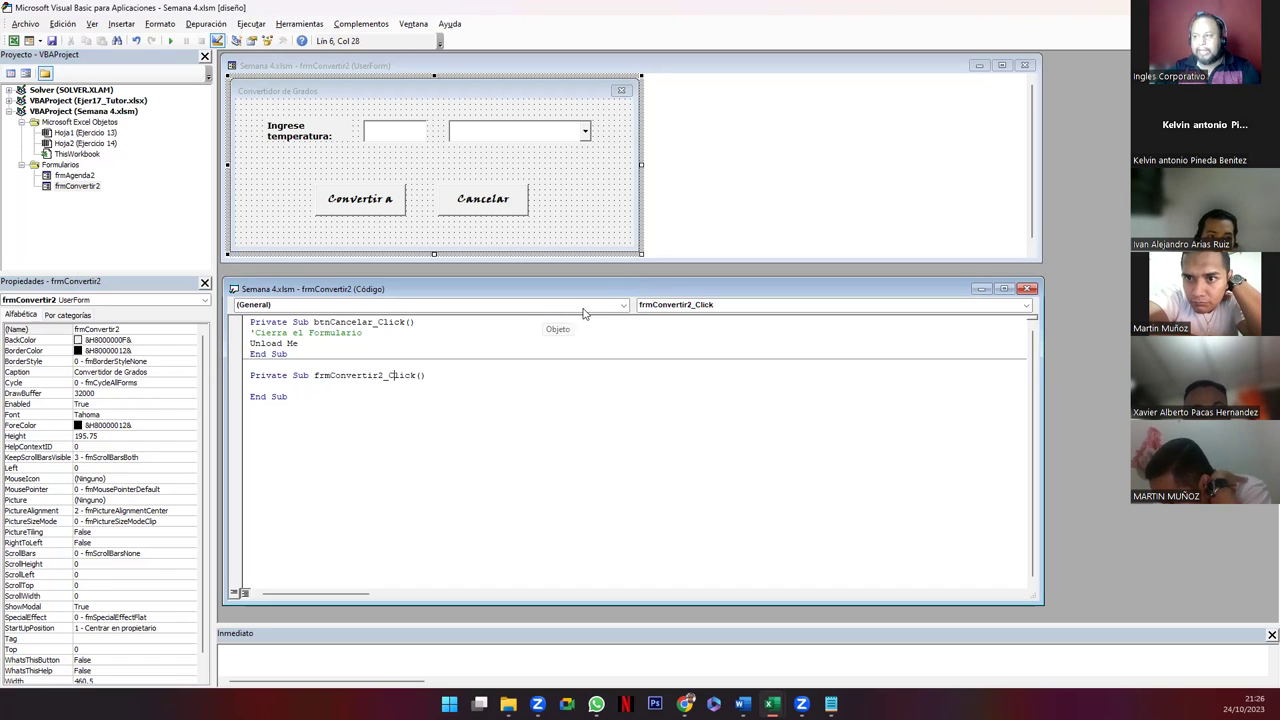
Step: Check the module's procedures in the Procedure dropdown list
click(688, 306)
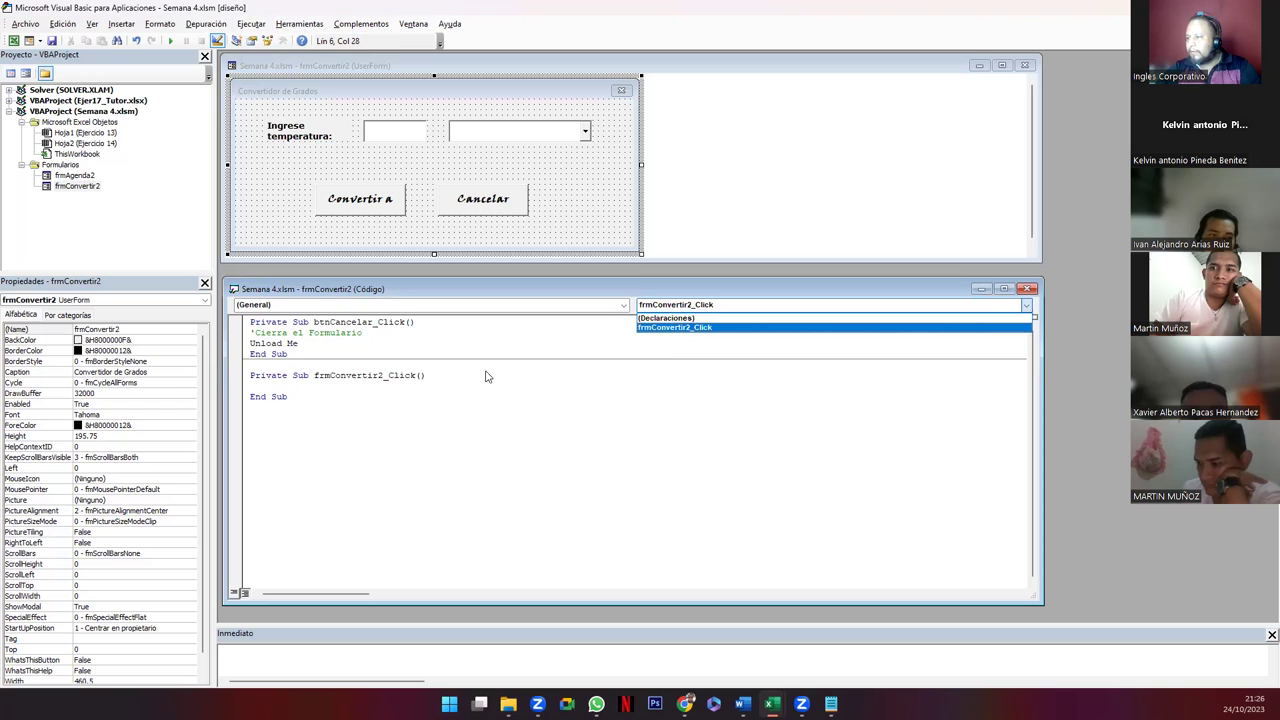
click(393, 377)
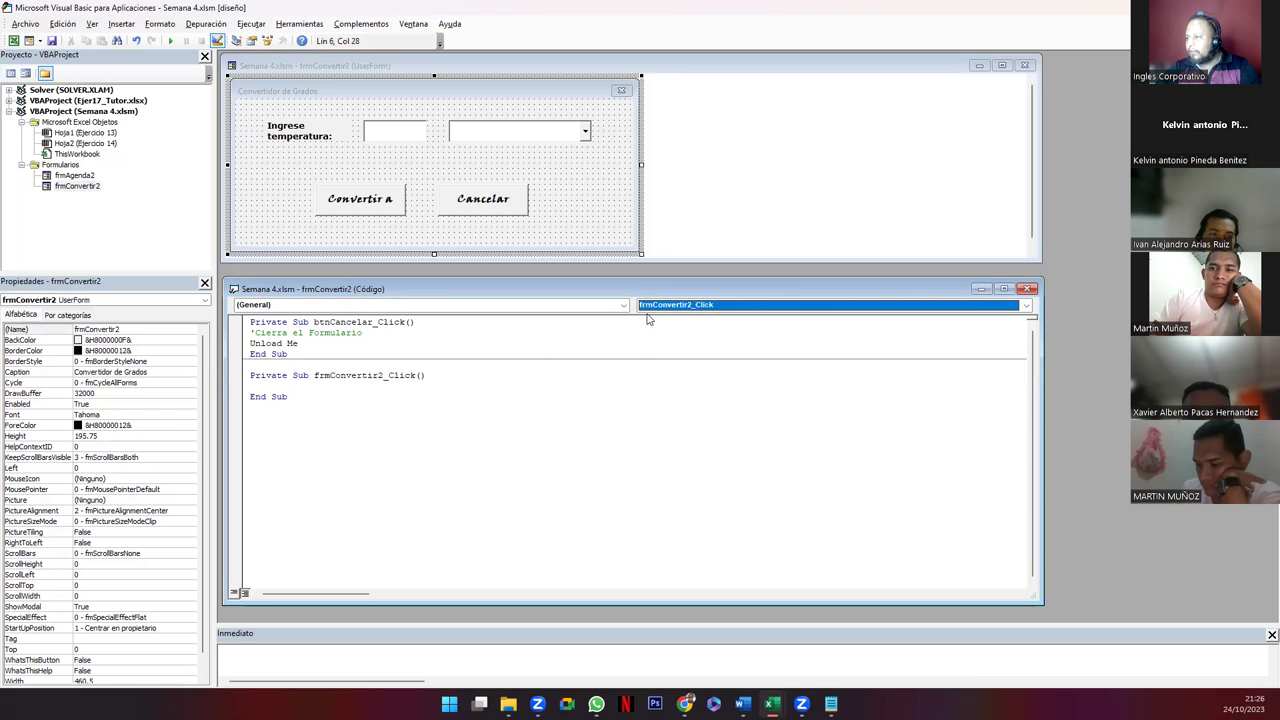
click(336, 378)
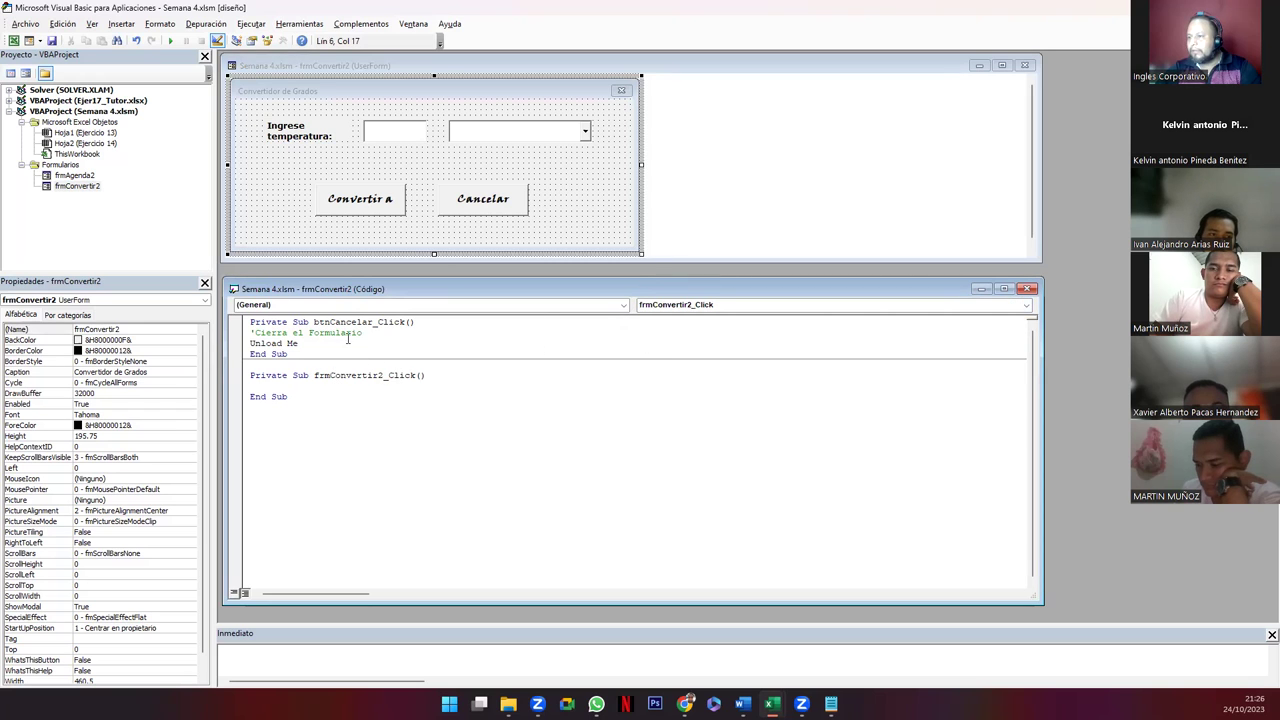
click(659, 305)
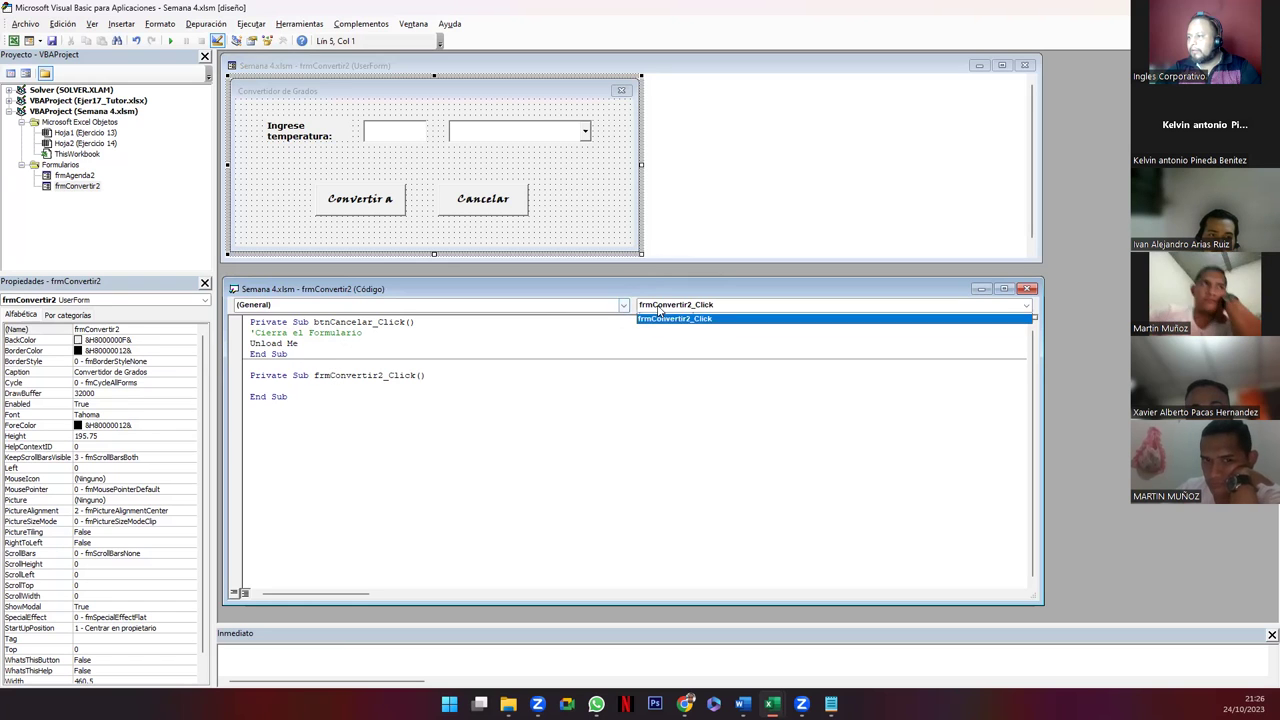
click(660, 318)
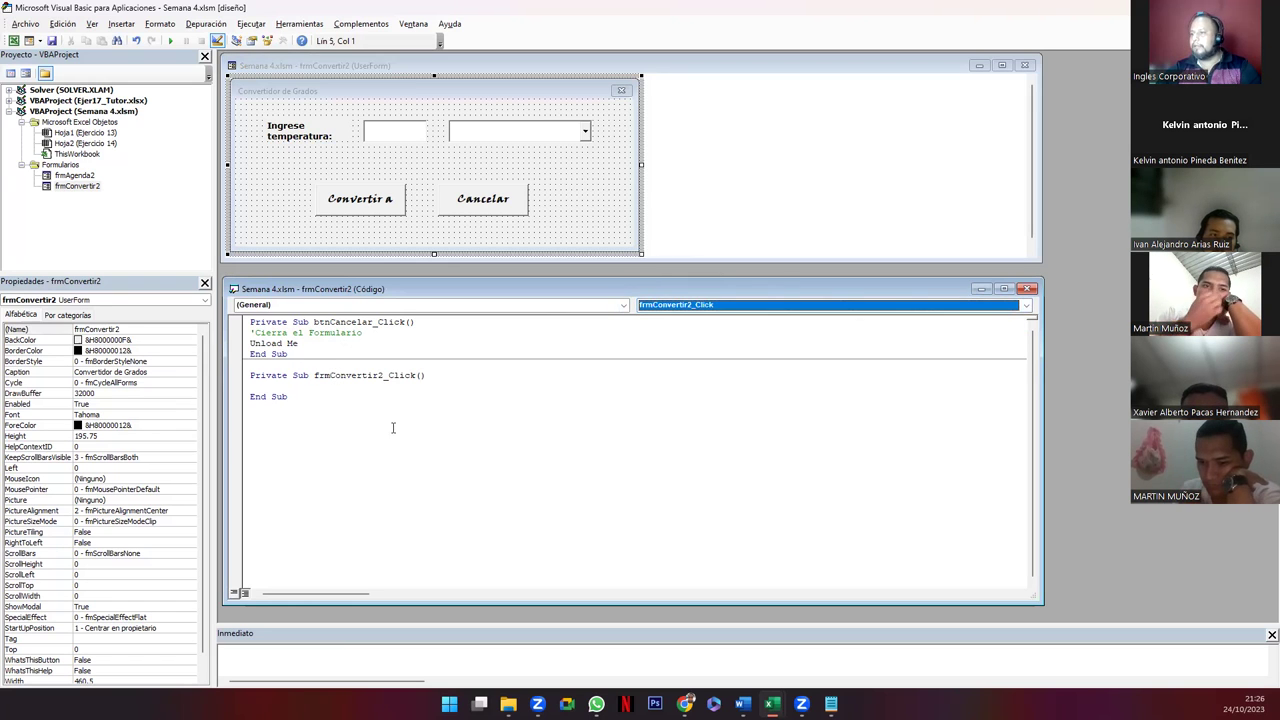
click(830, 703)
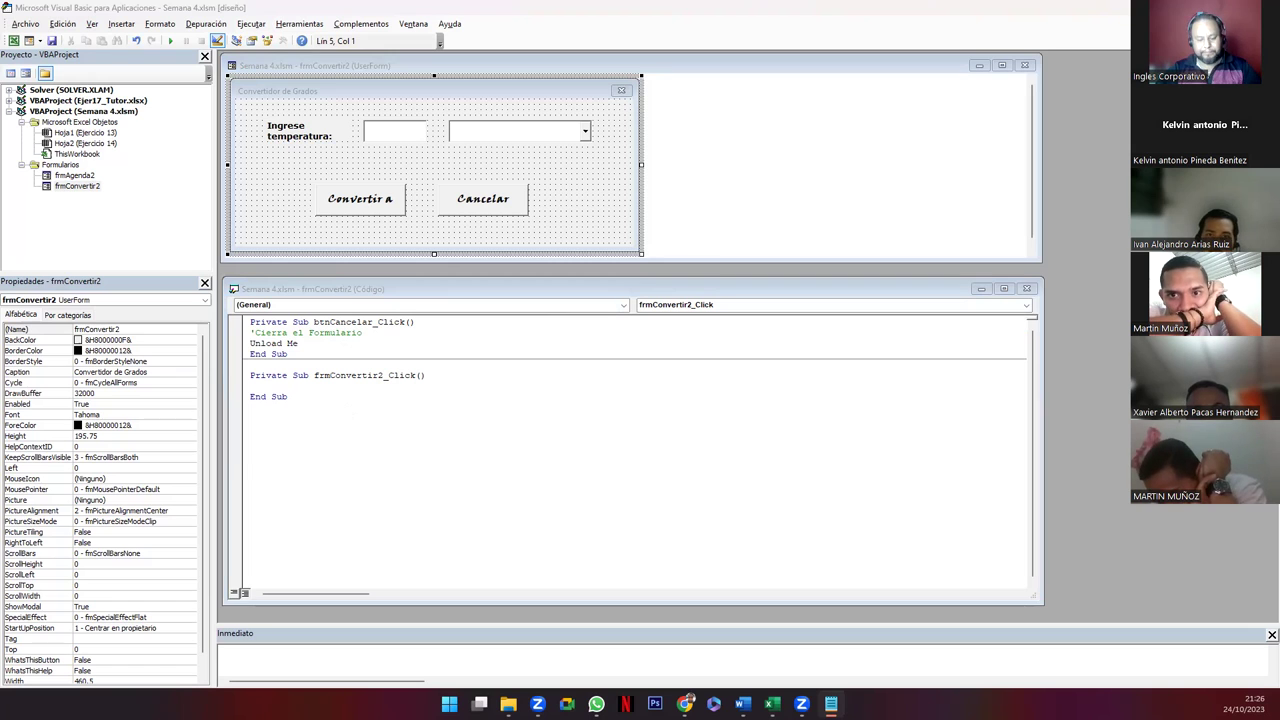
Step: Paste UserForm_Initialize code over the stub and rename the form back to frmConvertir
drag(250, 376, 299, 405)
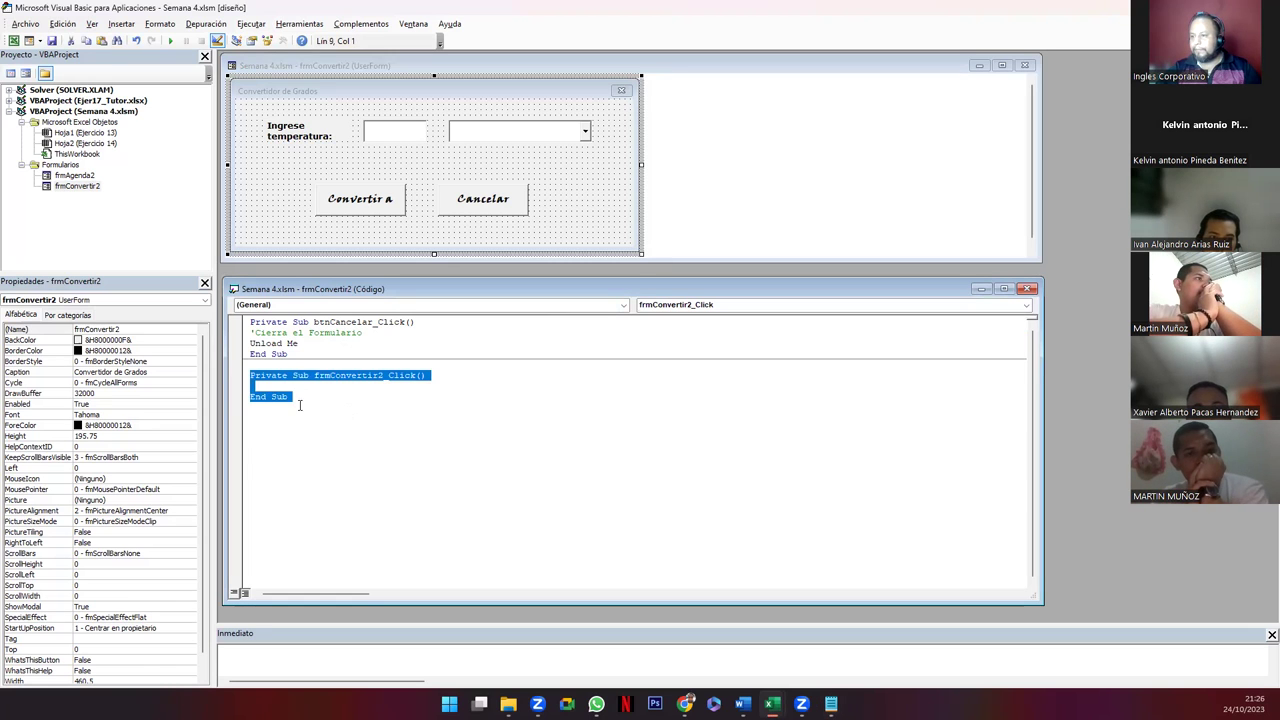
text(Private Sub UserForm_Initialize() 'Estamos listando los elementos del Combobox=cmbTipos cmbTipos.AddItem ("Celsius") cmbTipos.AddItem ("Fahrenheit") cmbTipos.ListIndex = 0 End Sub)
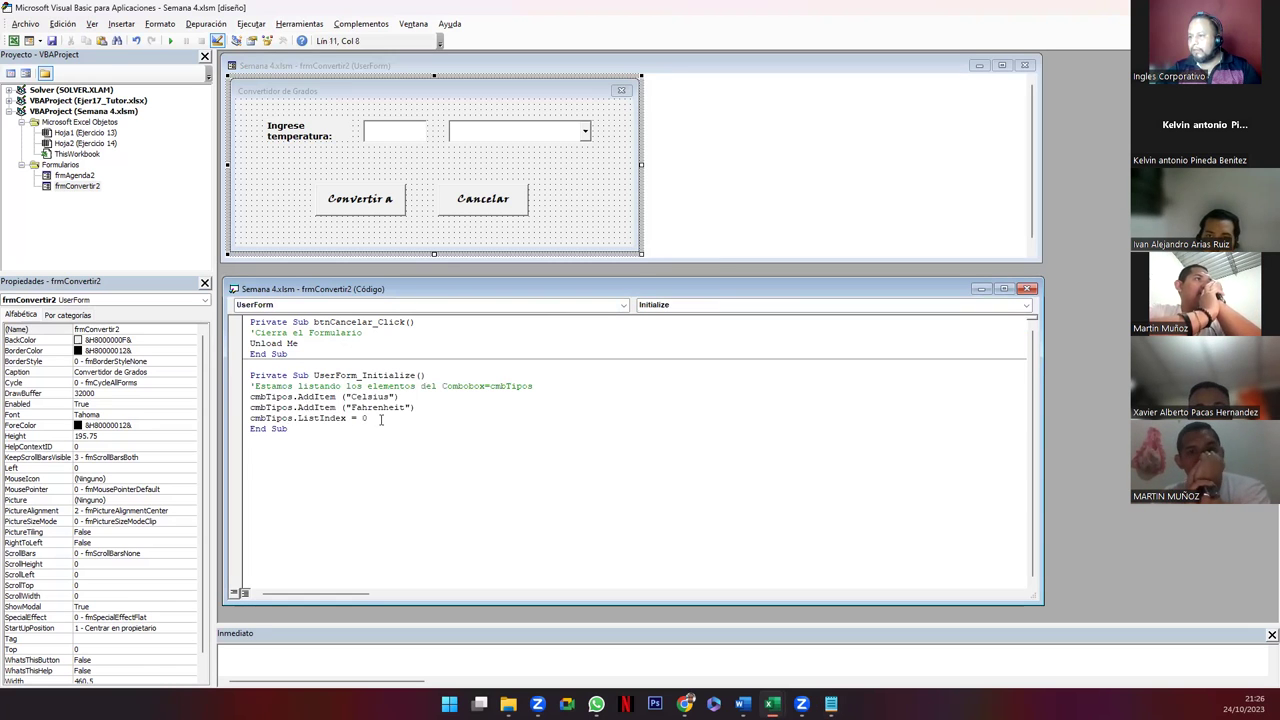
click(350, 376)
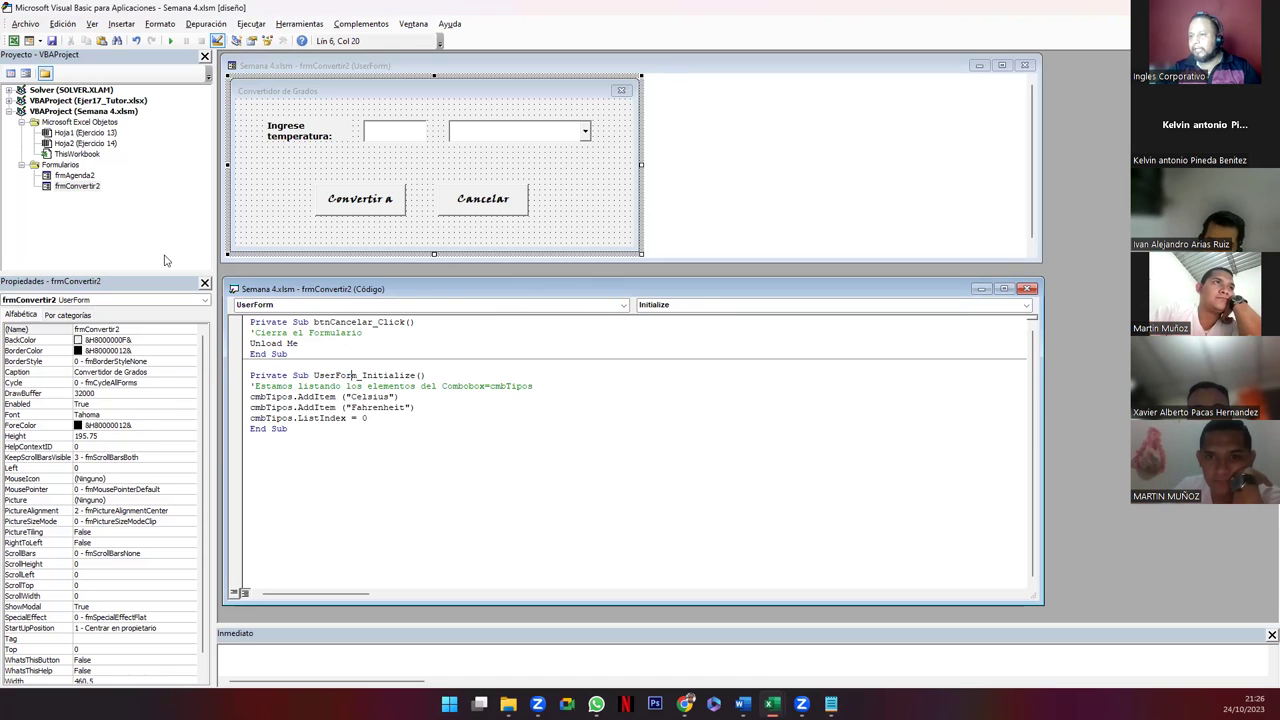
click(77, 187)
click(138, 329)
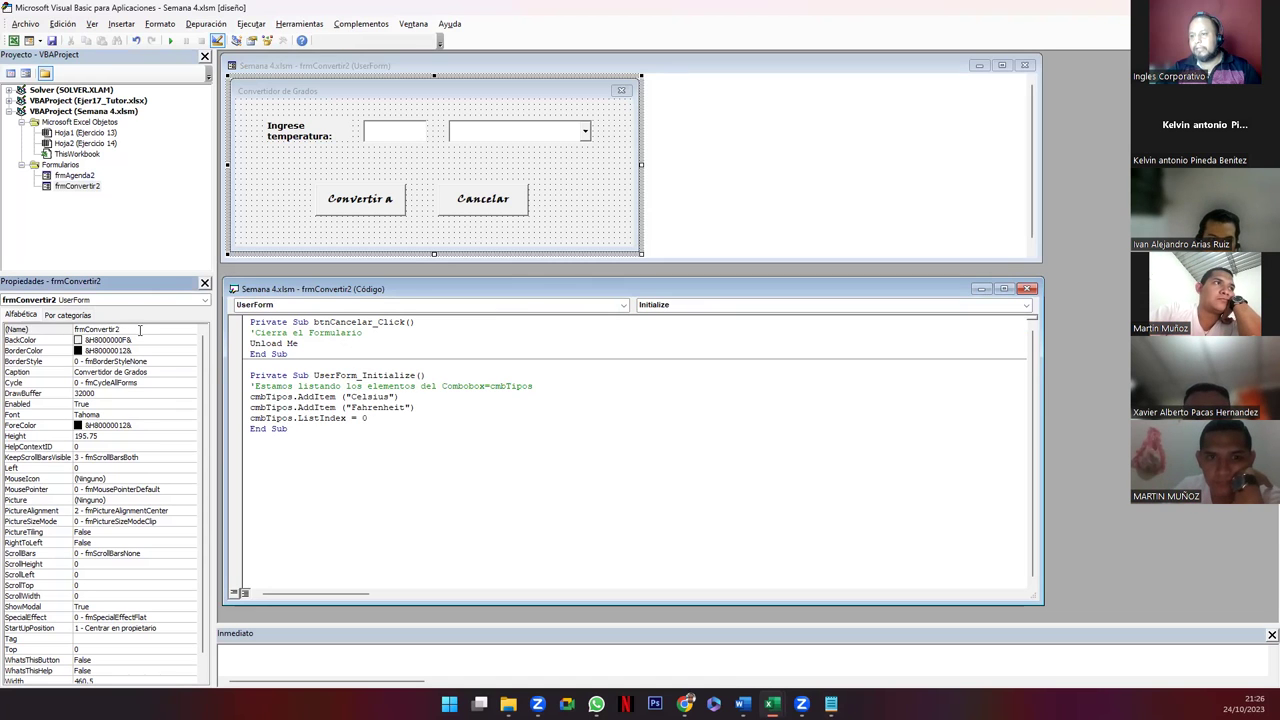
key(Return)
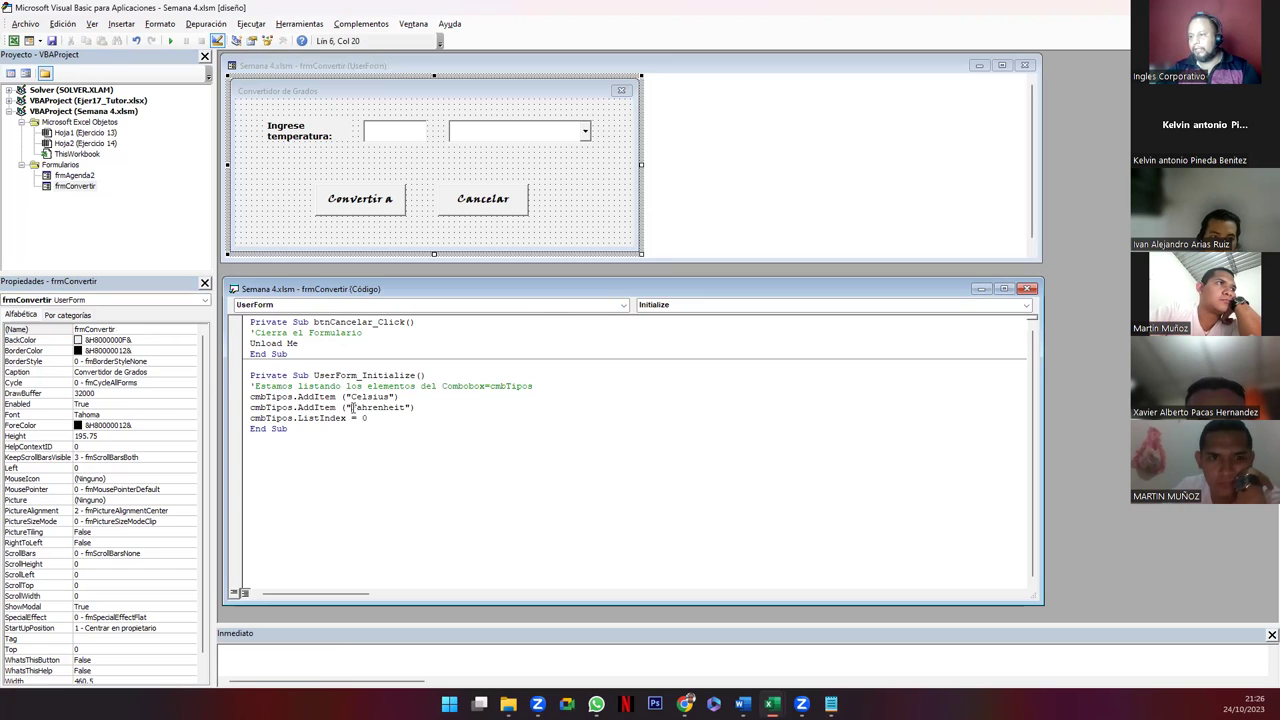
Step: Review the Initialize lines adding Celsius and Fahrenheit to cmbTipos and setting ListIndex = 0
click(278, 236)
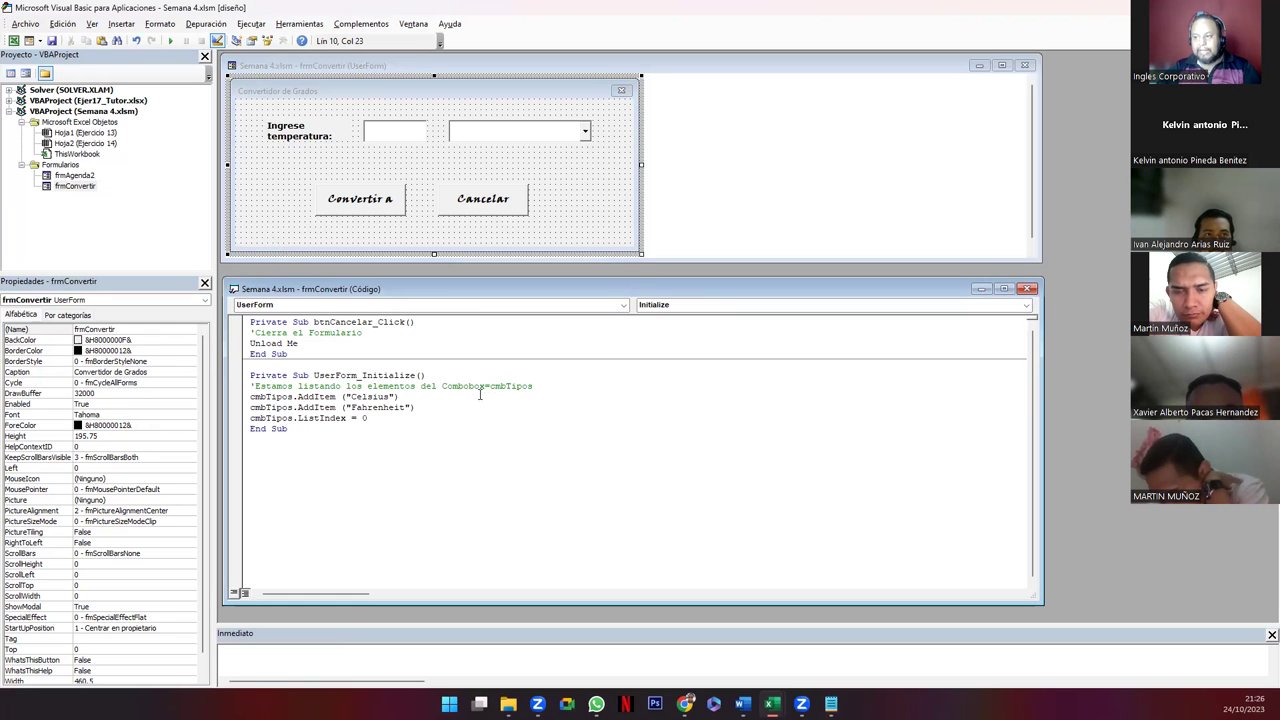
click(500, 130)
click(503, 140)
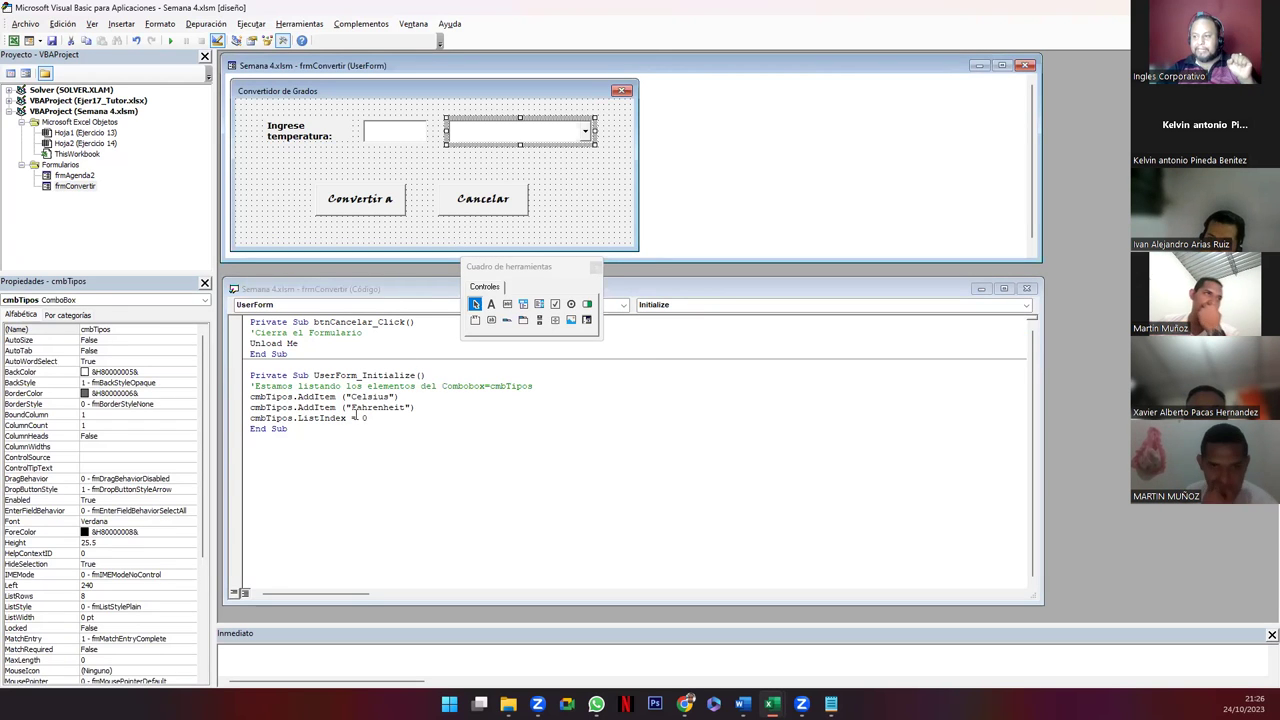
drag(351, 397, 380, 400)
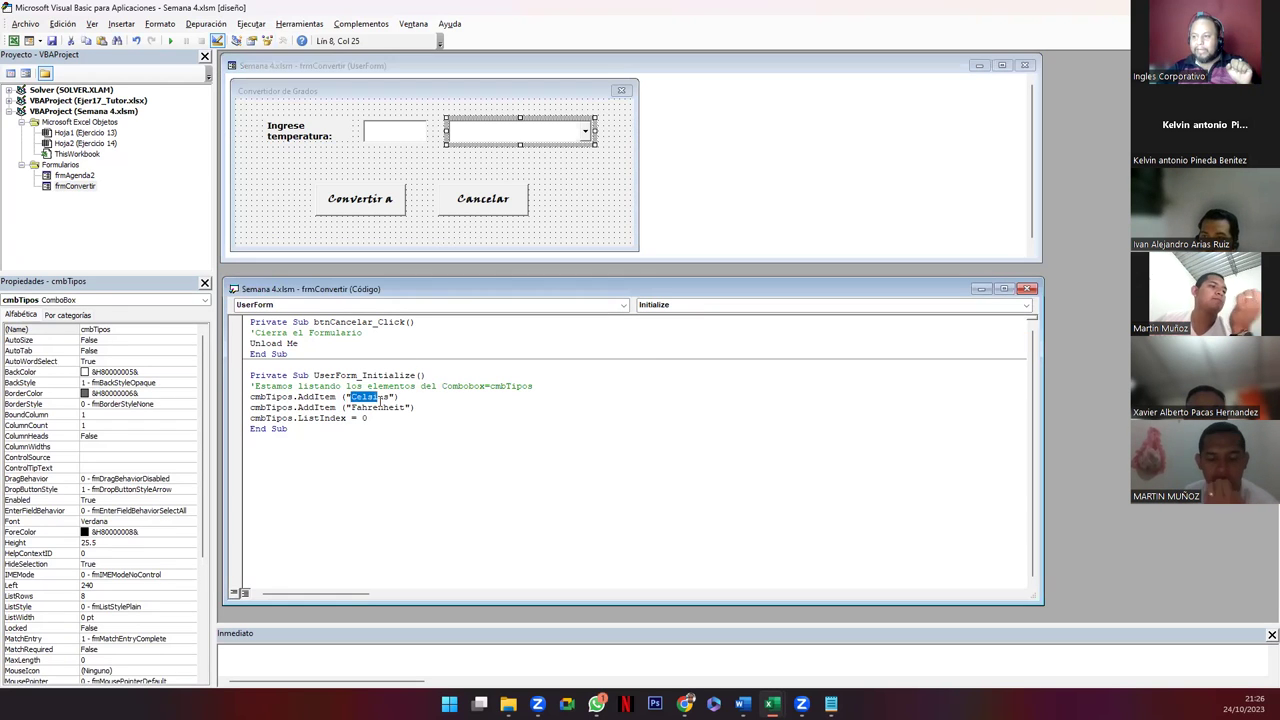
click(587, 133)
click(587, 133)
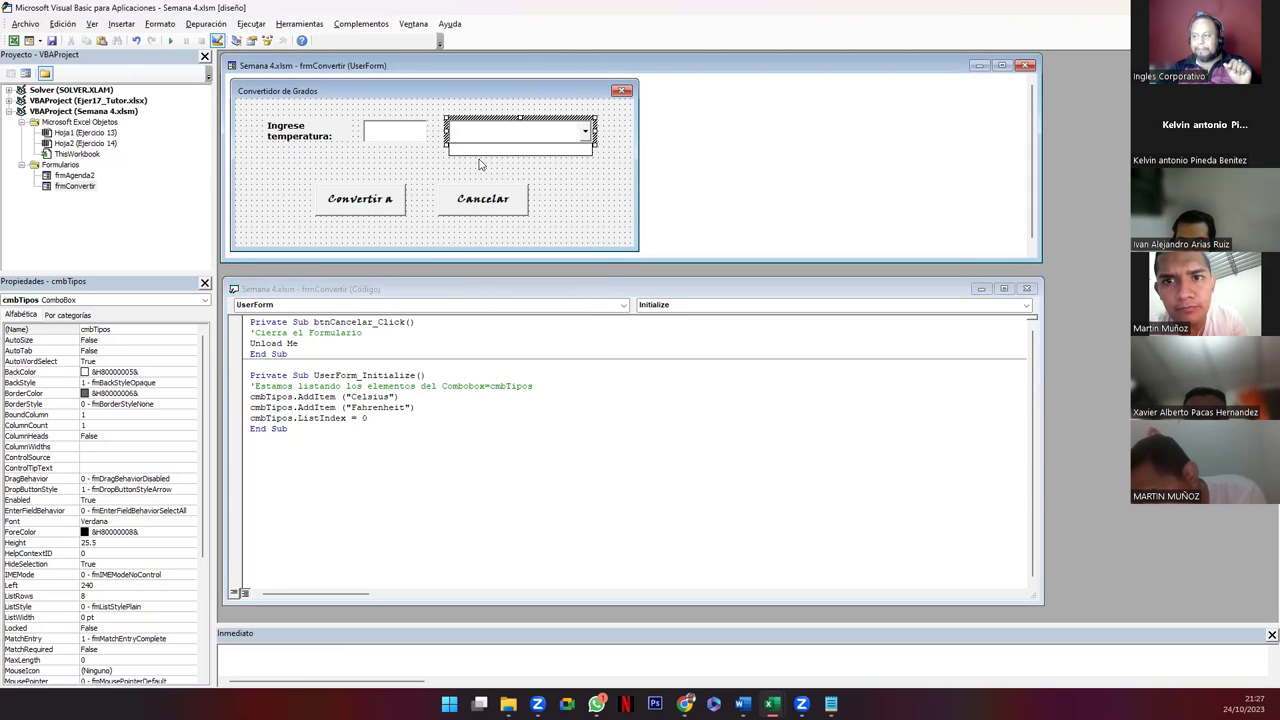
drag(409, 411, 250, 408)
click(372, 410)
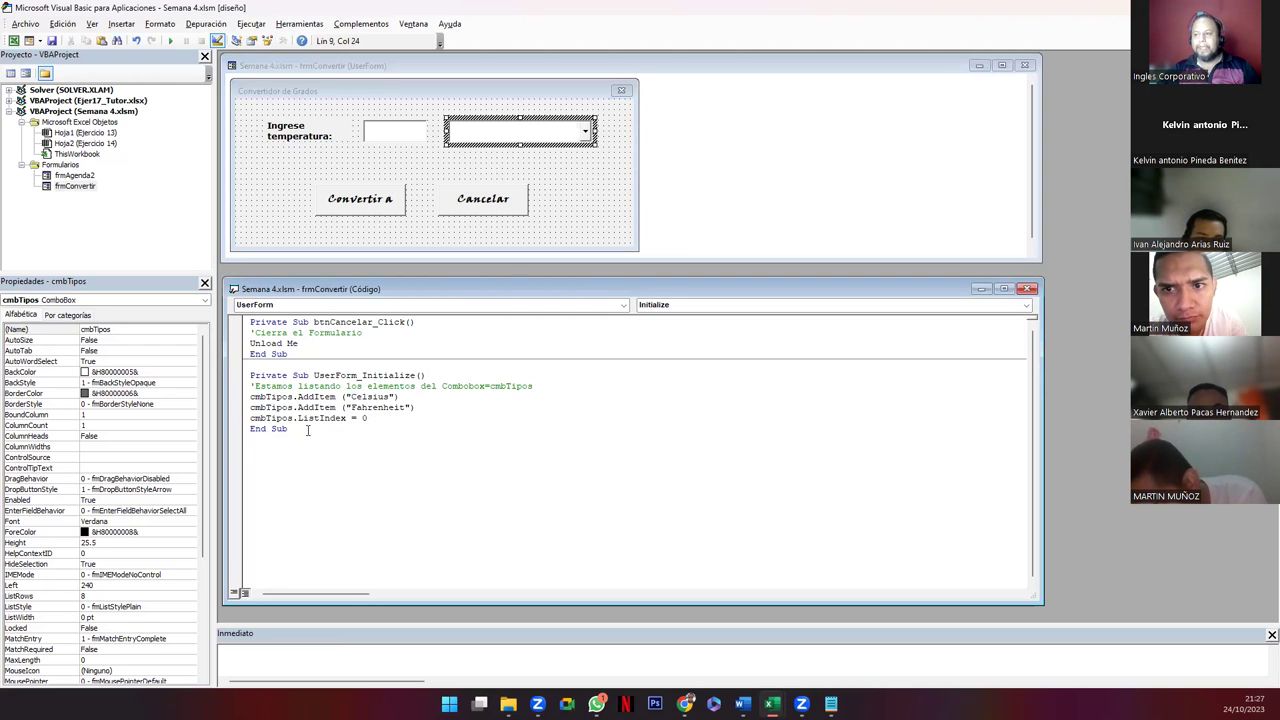
mouse_move(252, 418)
mouse_down()
mouse_move(368, 418)
mouse_move(406, 397)
mouse_up()
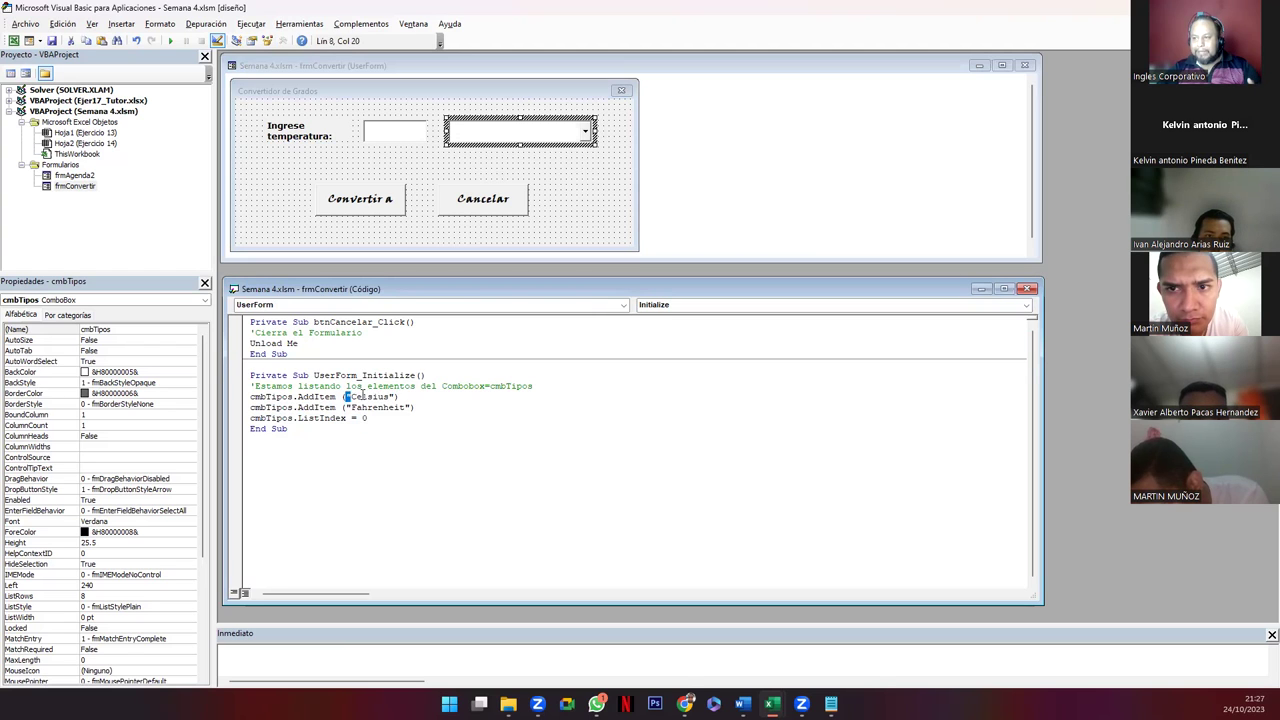
click(364, 419)
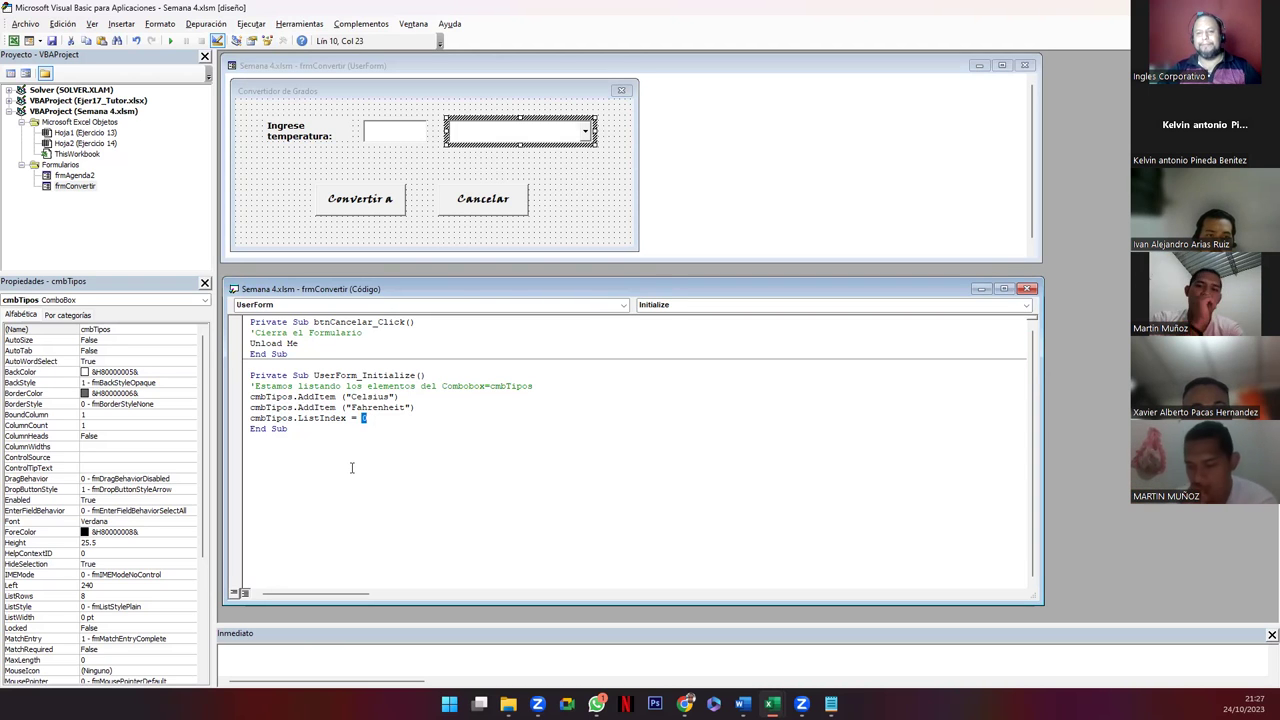
Step: Take a screenshot of the UserForm_Initialize code
key(alt+Tab)
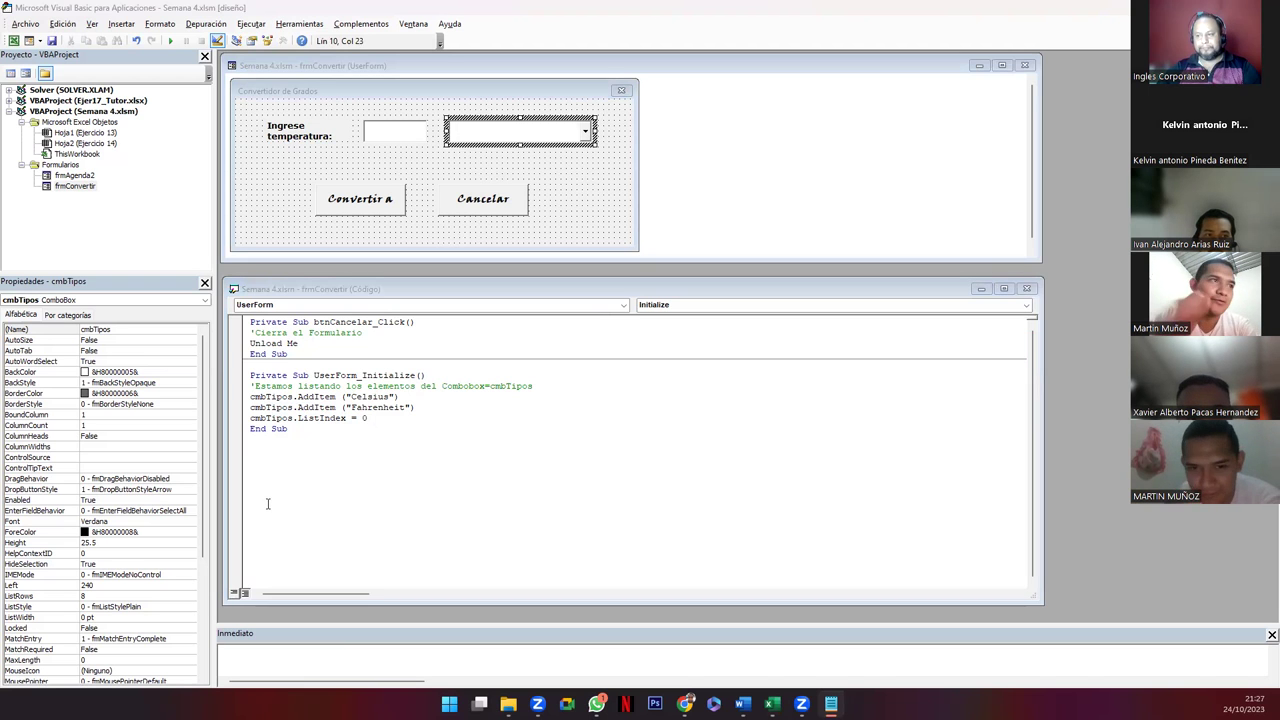
key(super+shift+s)
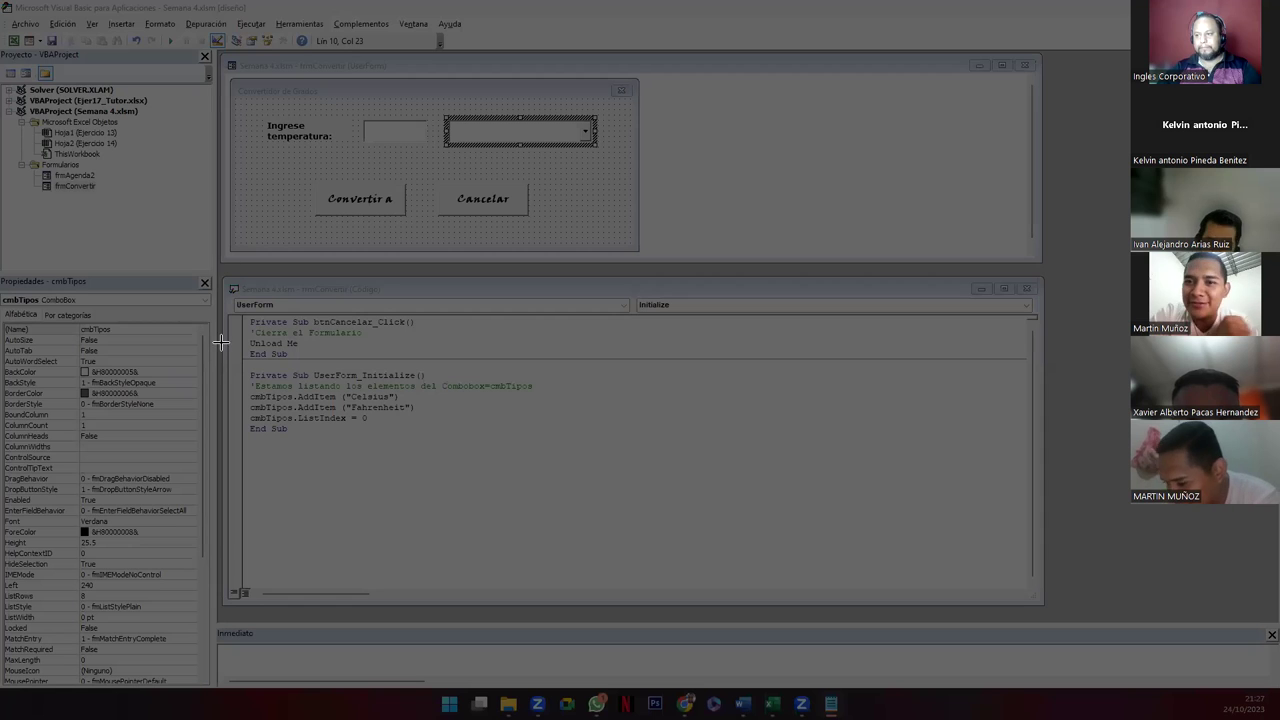
drag(228, 360, 576, 461)
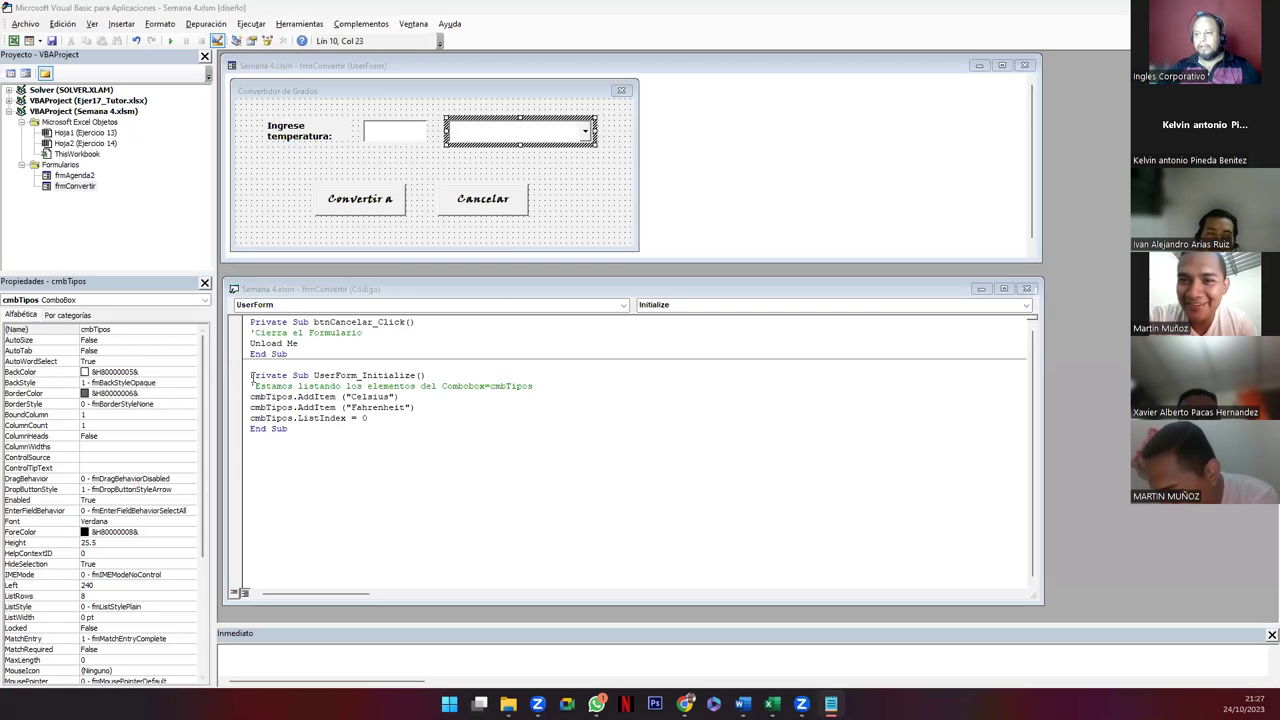
drag(251, 377, 427, 375)
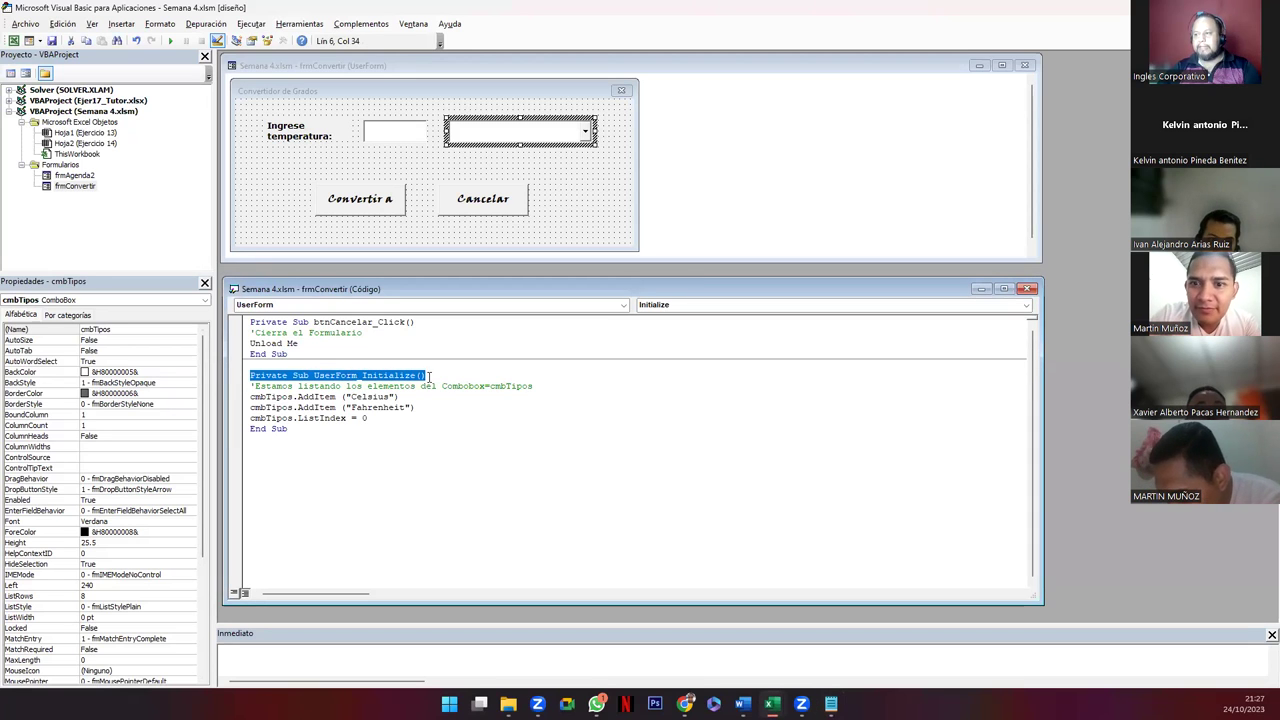
click(428, 375)
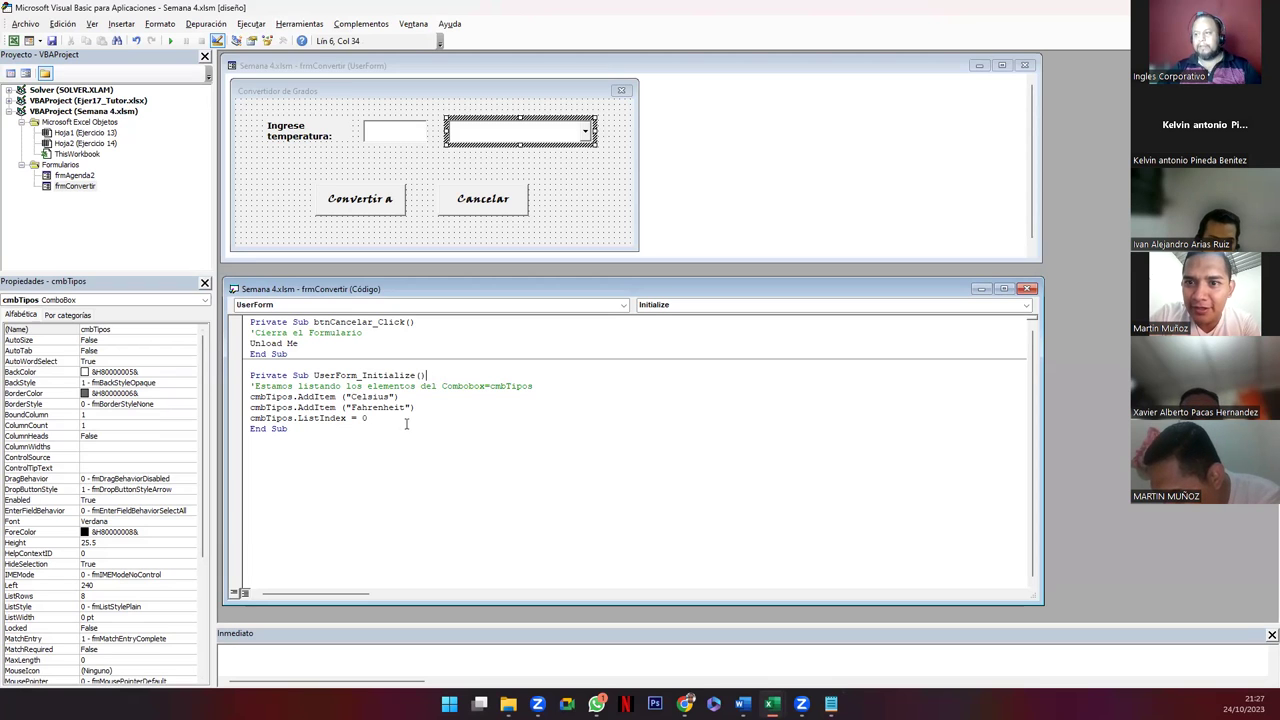
Step: Create an empty cmbTipos_Change event procedure from the form layout
click(341, 356)
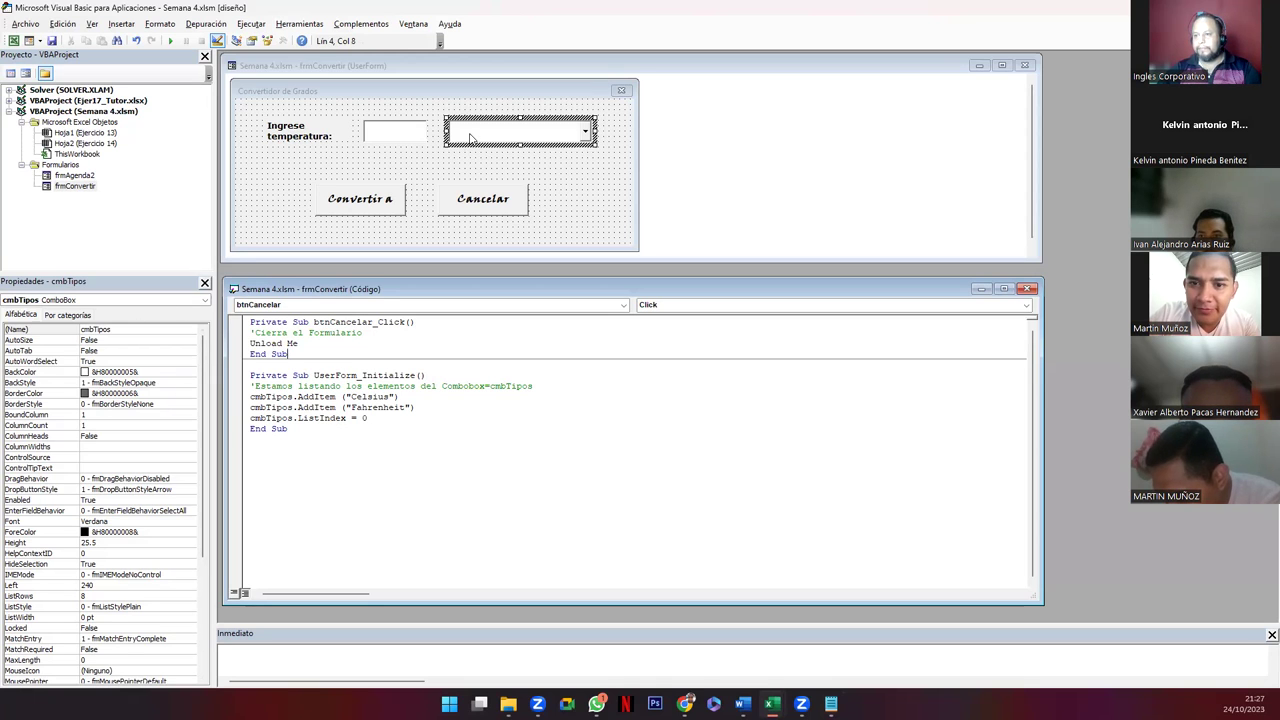
click(322, 434)
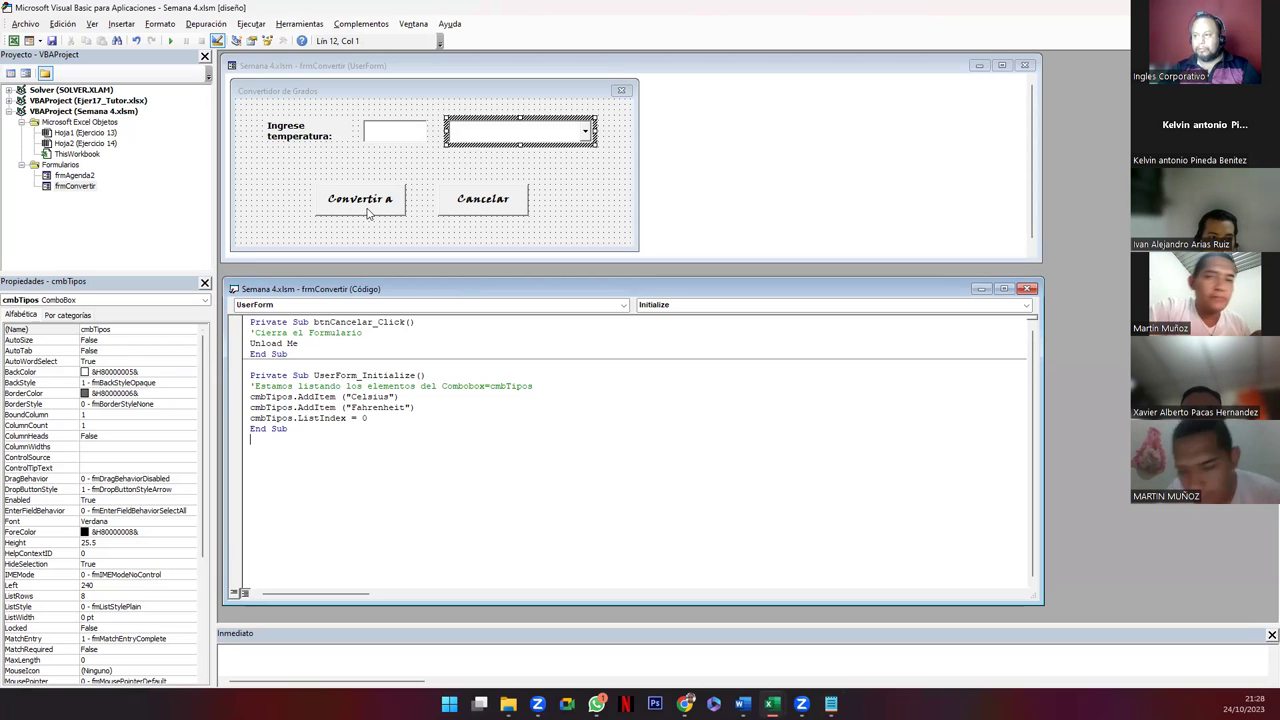
key(shift+F7)
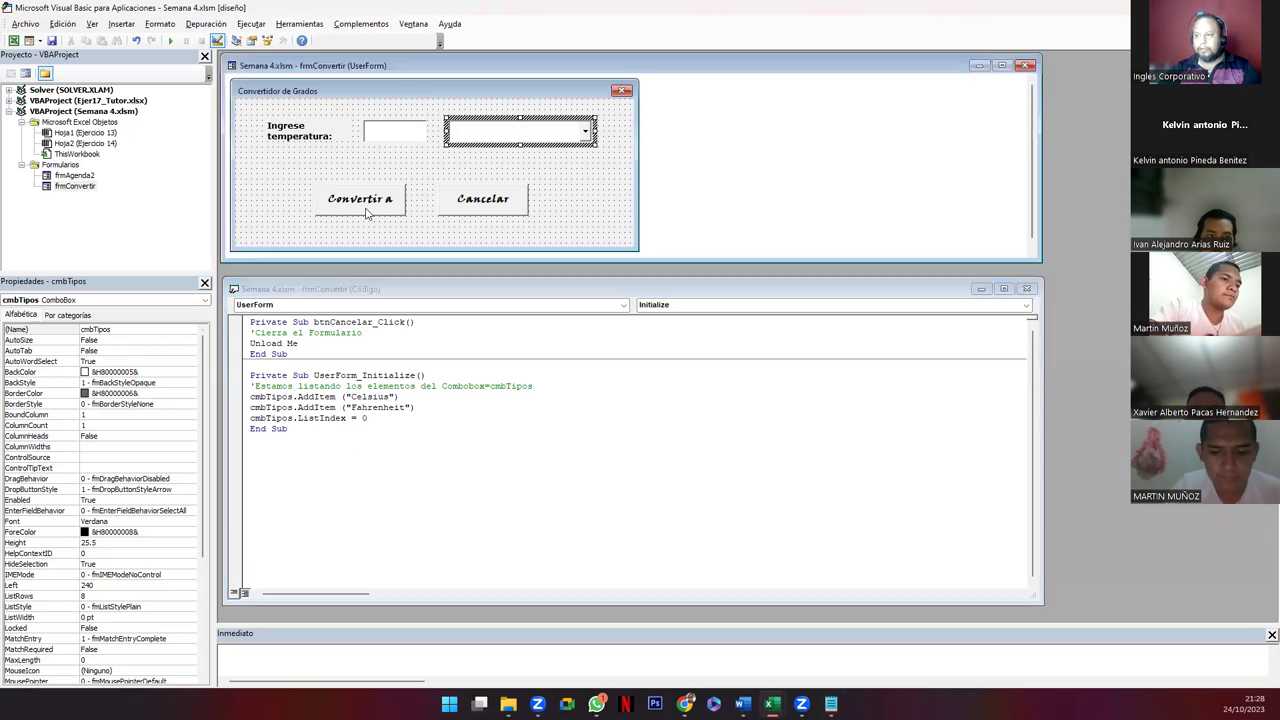
key(F7)
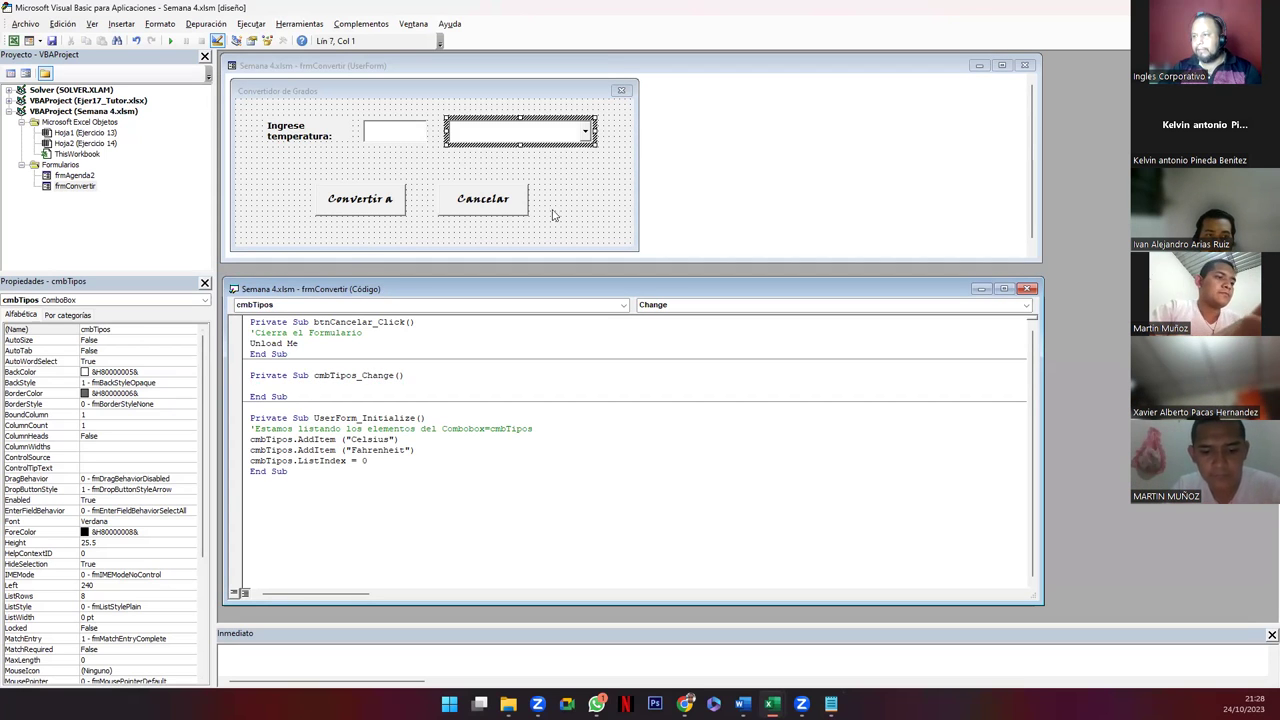
Step: Create the btnConvertir_Click procedure for the Convertir a button
click(503, 227)
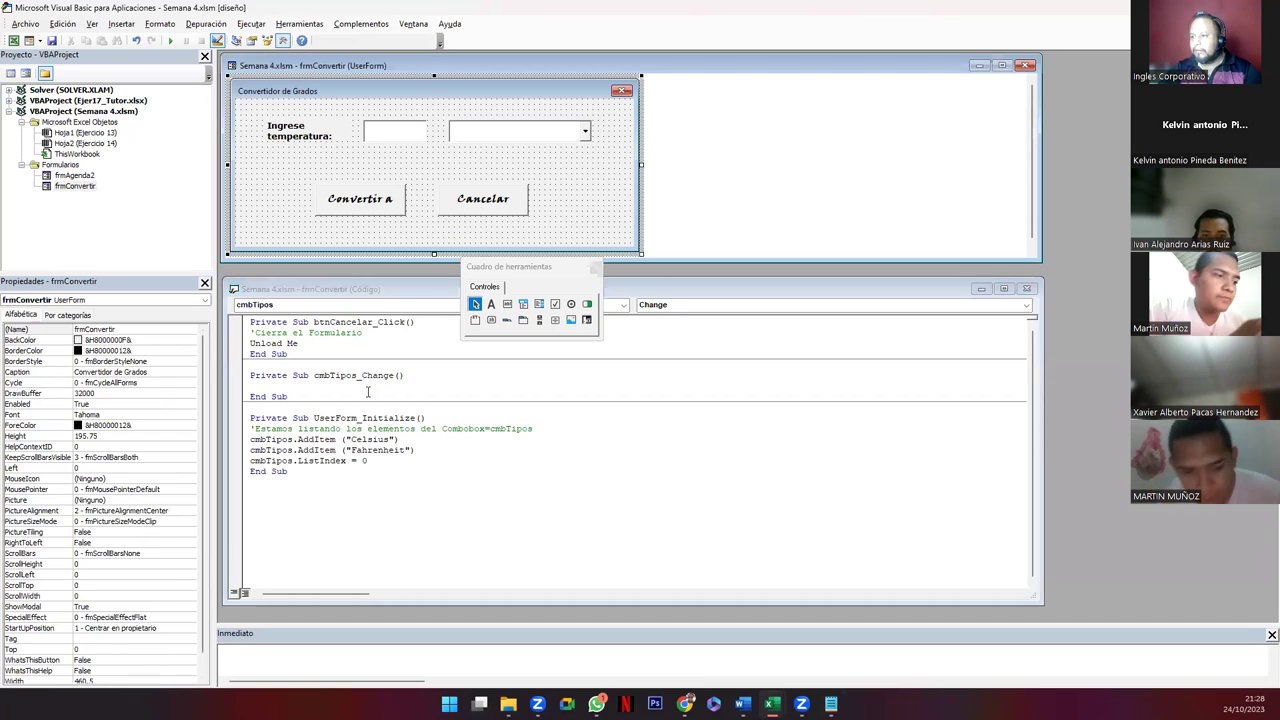
click(352, 201)
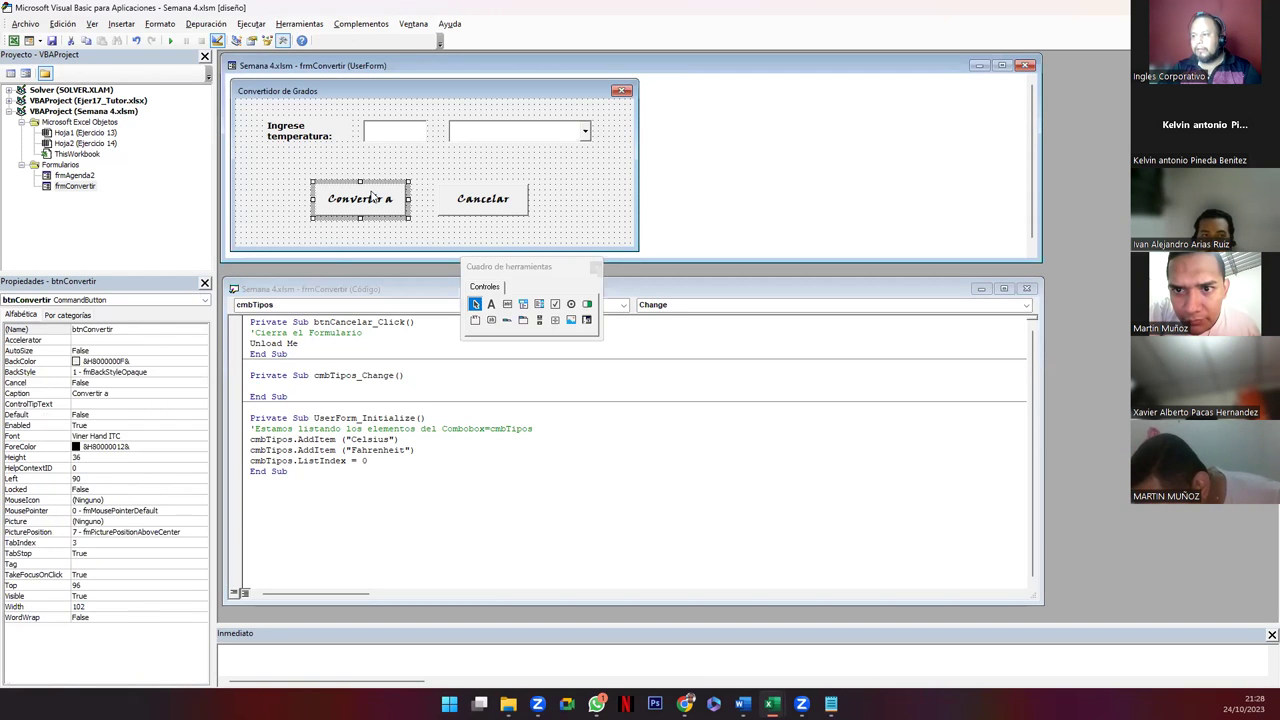
double_click(372, 196)
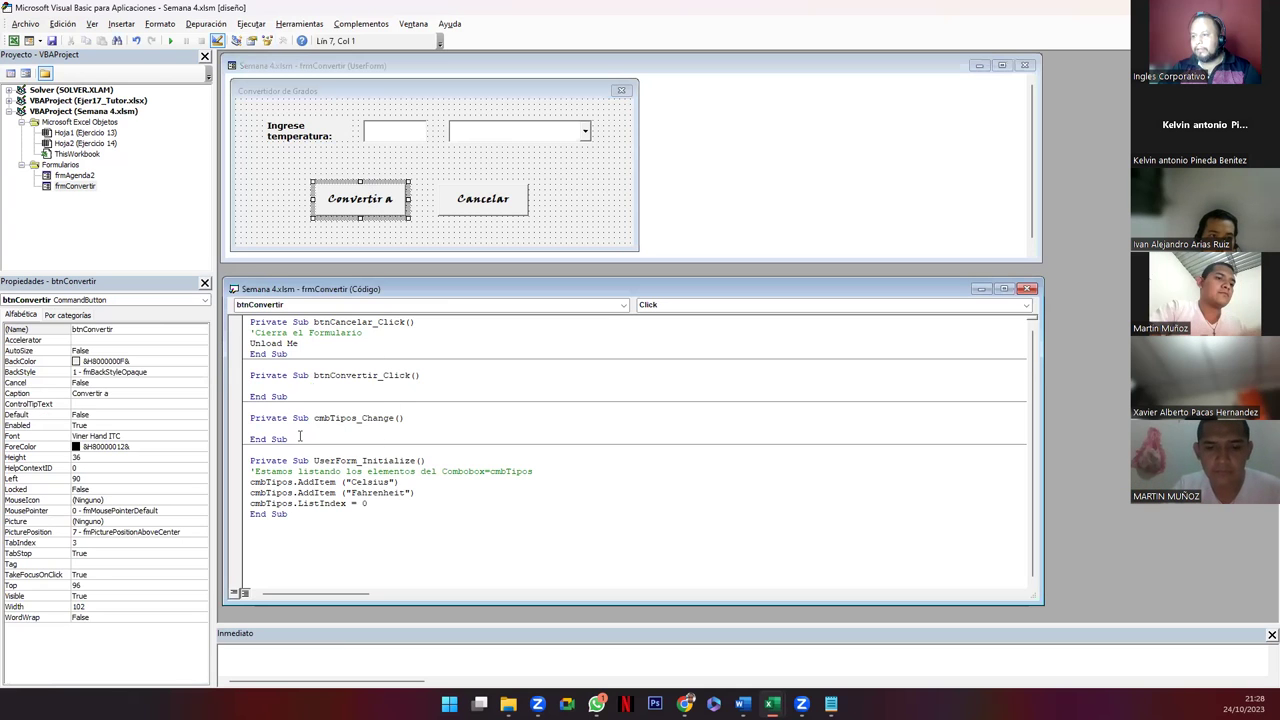
Step: Delete the empty cmbTipos_Change procedure and its leftover blank line
drag(295, 440, 250, 407)
key(Delete)
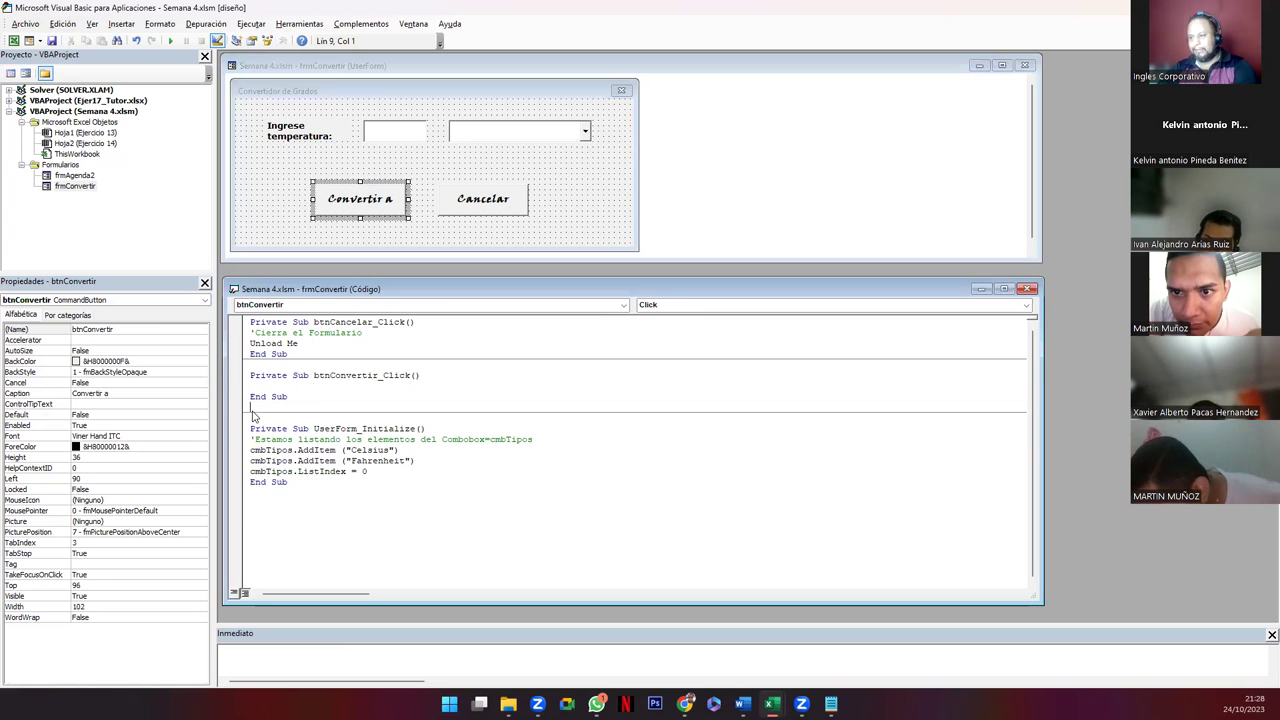
key(Delete)
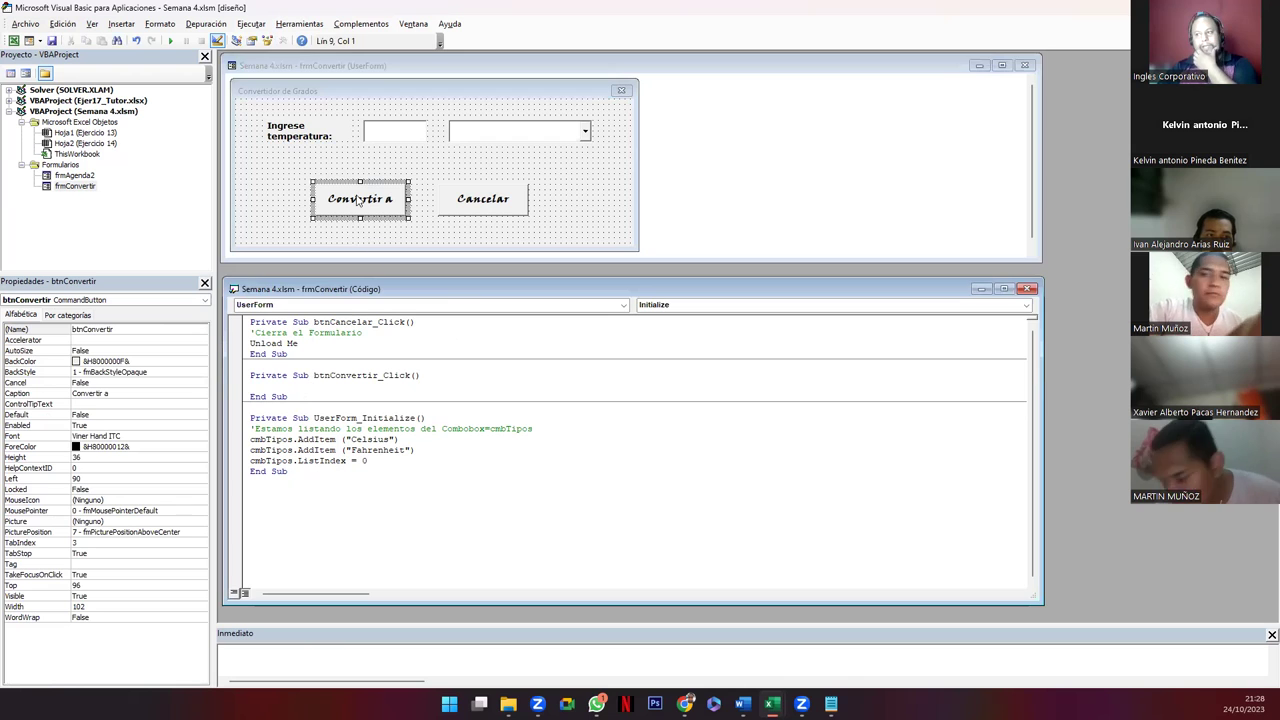
click(358, 200)
click(292, 385)
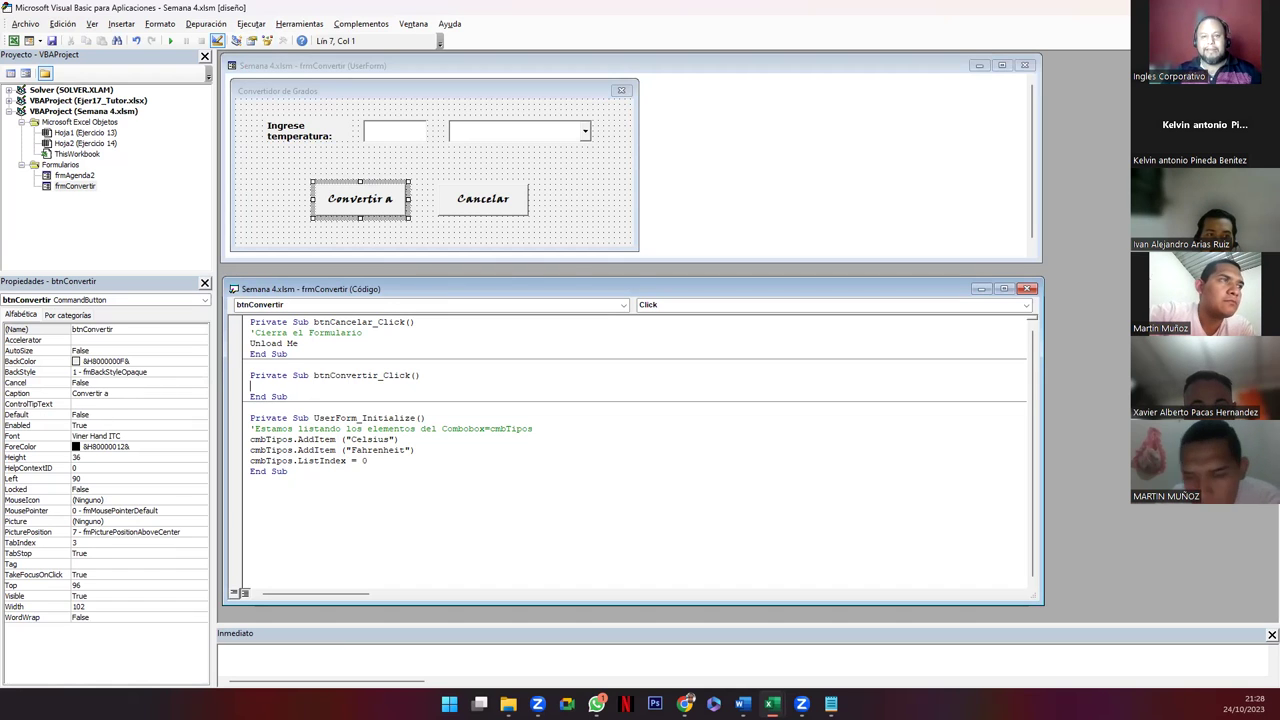
Step: Paste the empty-txtTemperatura validation code into btnConvertir_Click
key(alt+Tab)
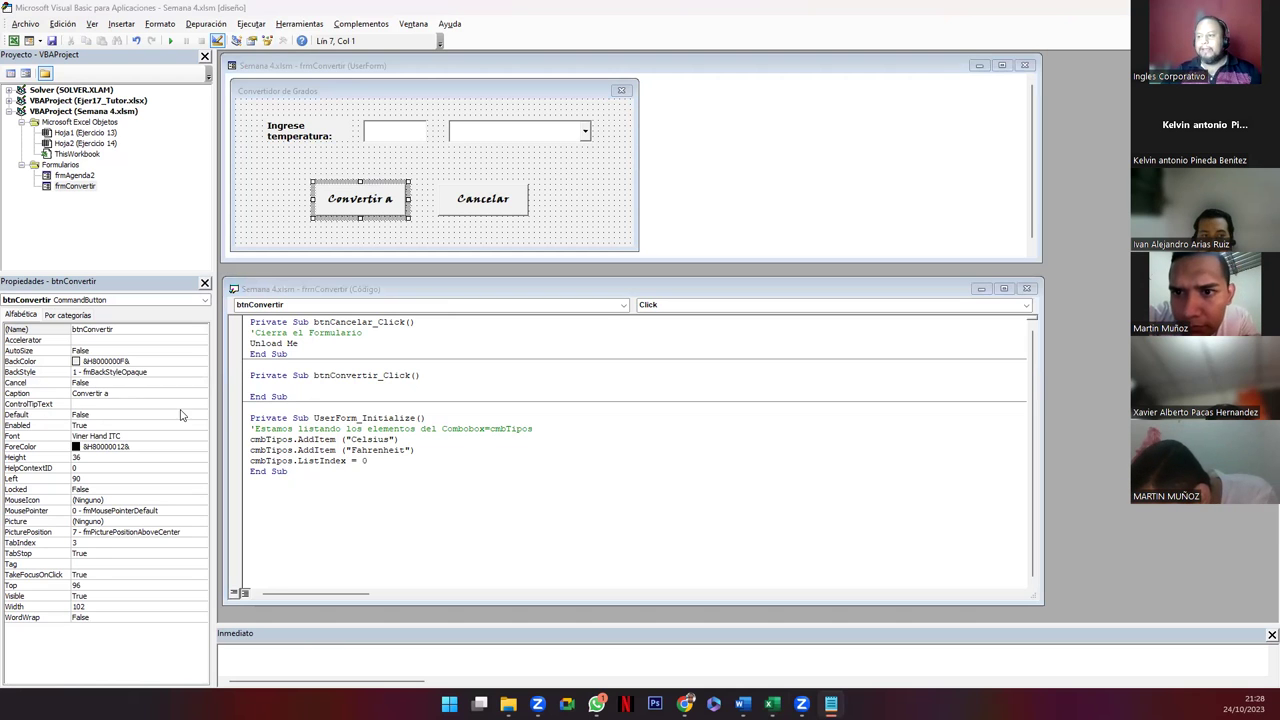
click(390, 138)
click(398, 143)
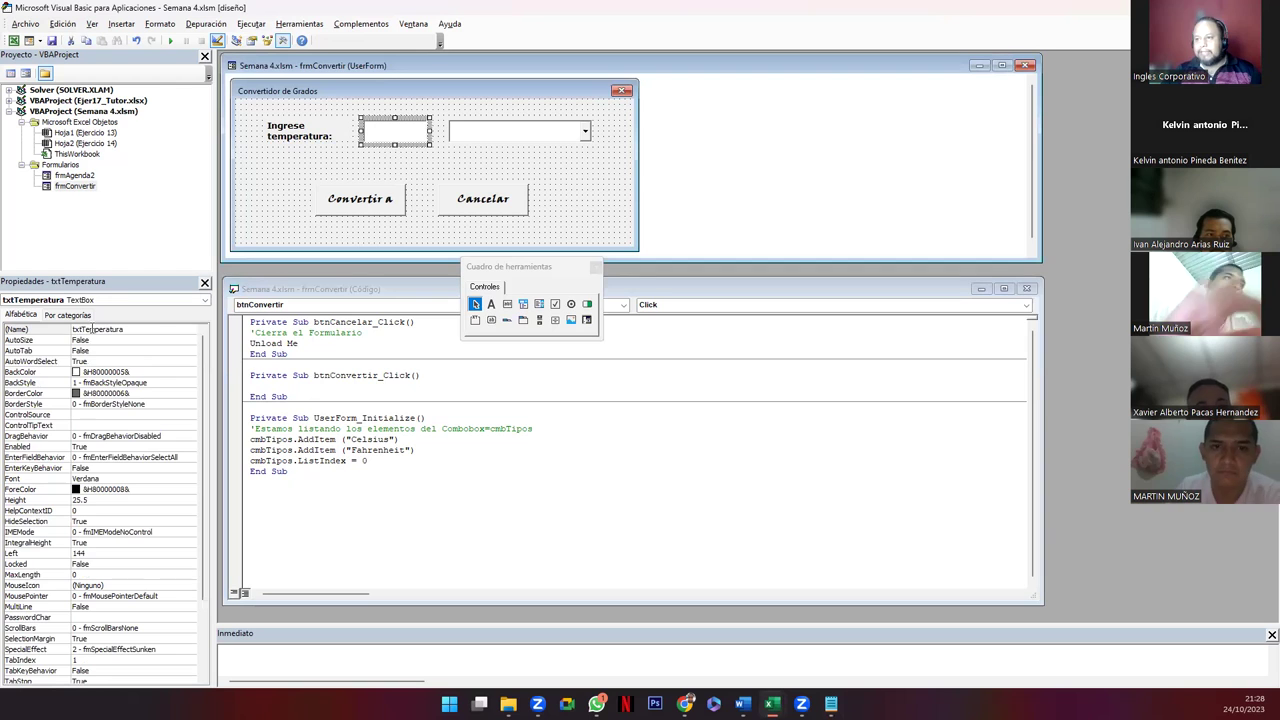
click(330, 395)
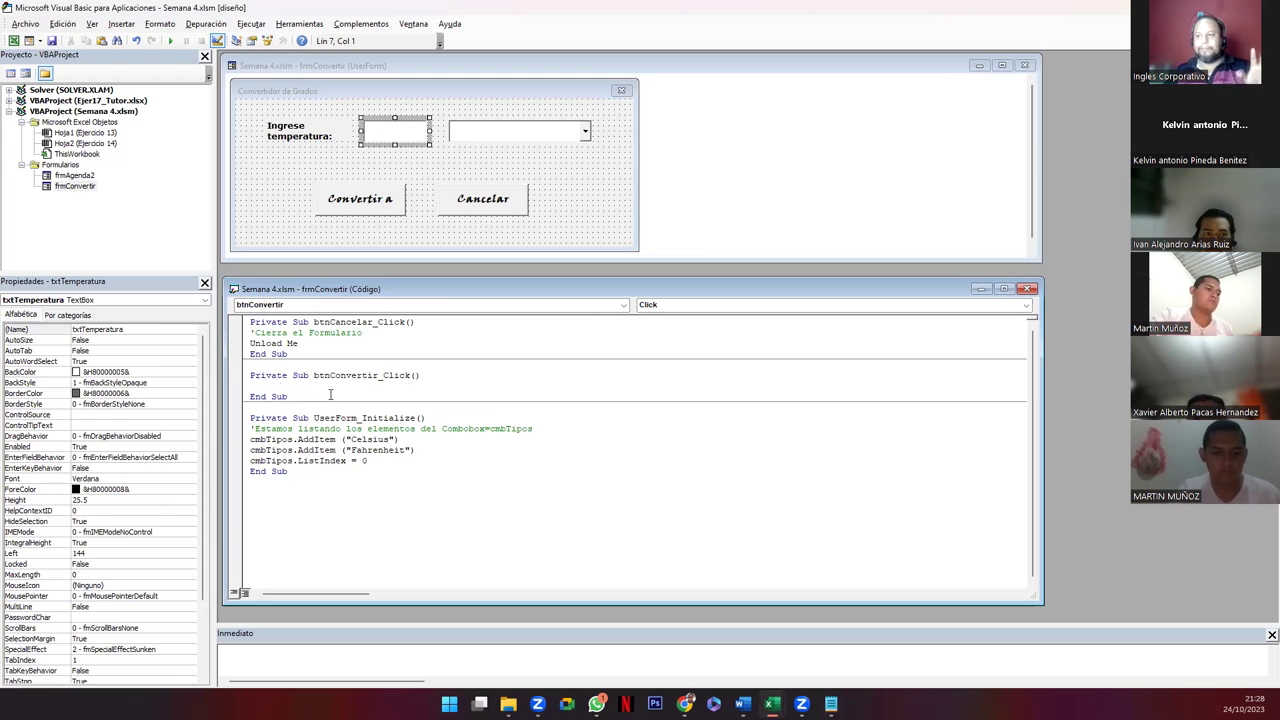
text('Validar que se ha especificado una temperatura If txtTemperatura = "" Then MsgBox "Debes especificar una temperatura" Exit Sub End If)
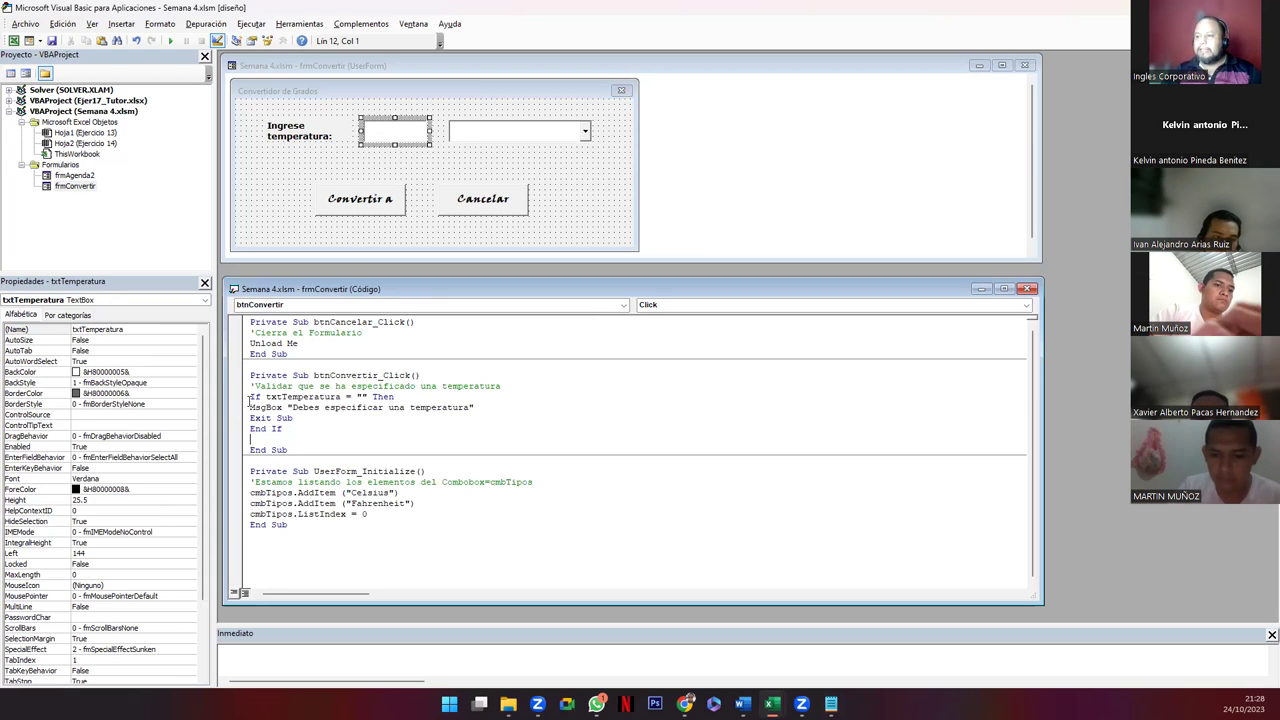
Step: Indent the MsgBox and Exit Sub lines inside the If block
drag(252, 397, 258, 397)
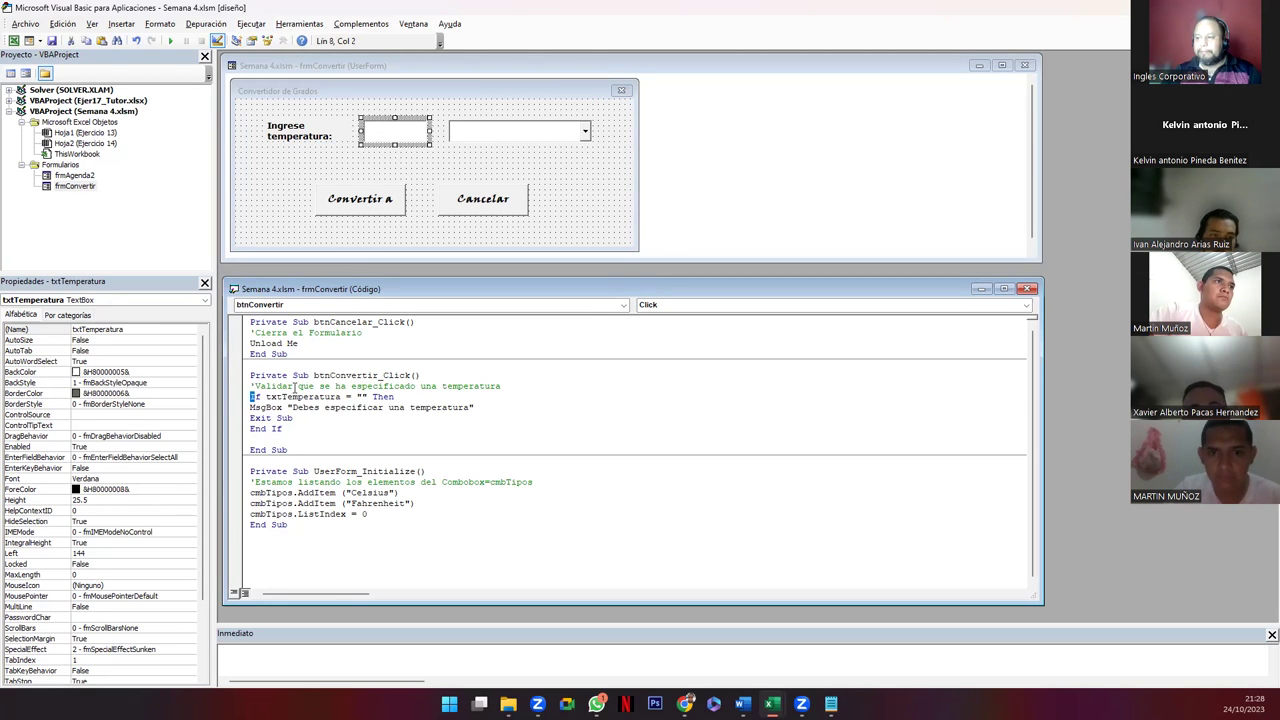
double_click(300, 397)
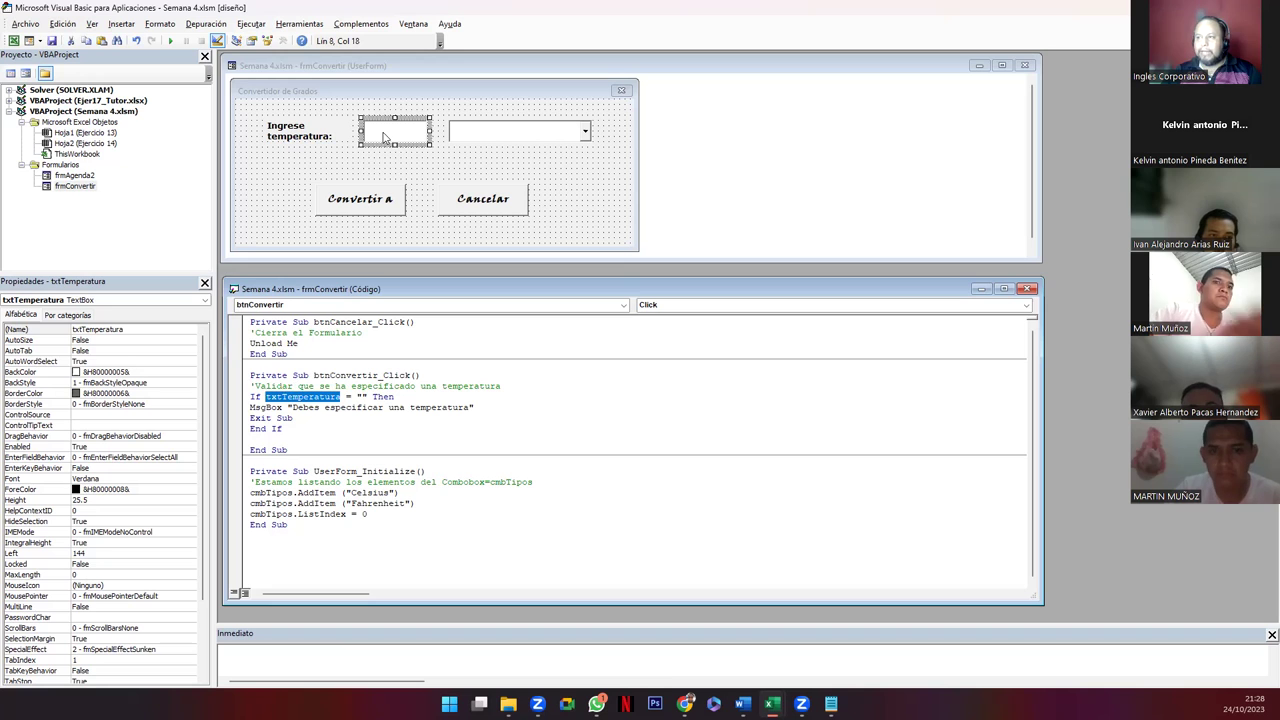
double_click(360, 397)
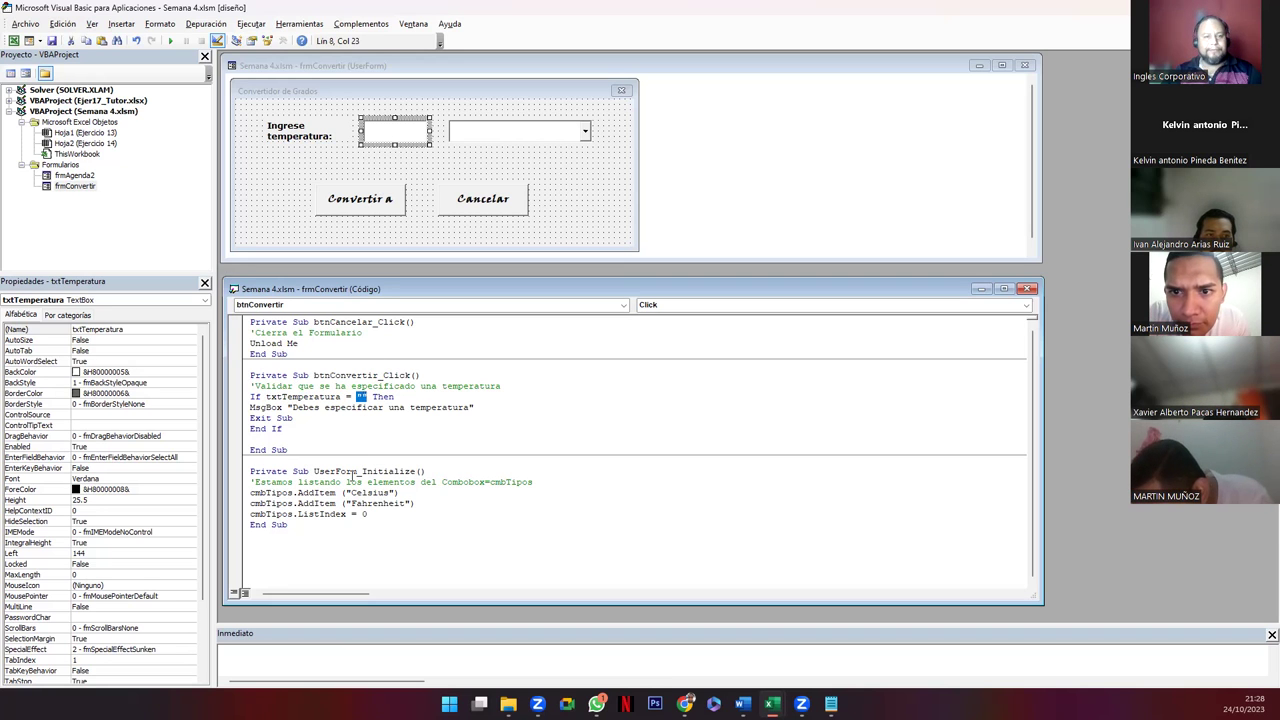
click(251, 407)
key(Tab)
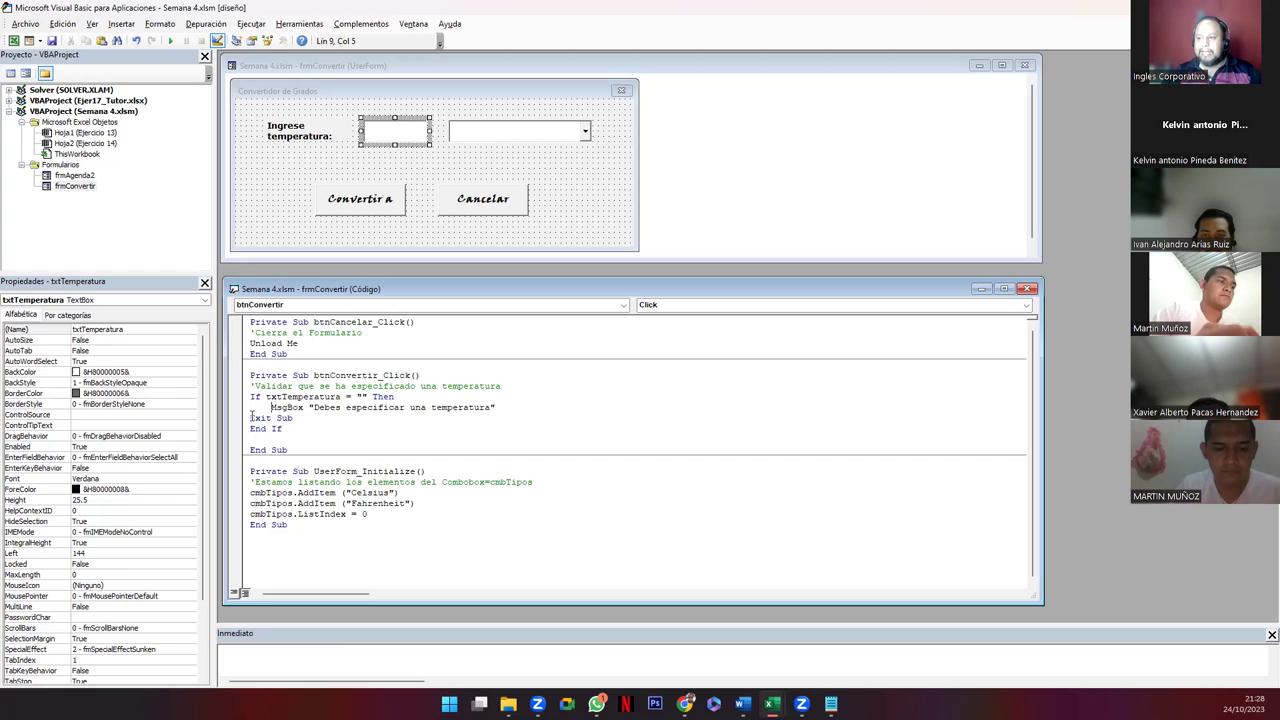
click(251, 418)
key(Tab)
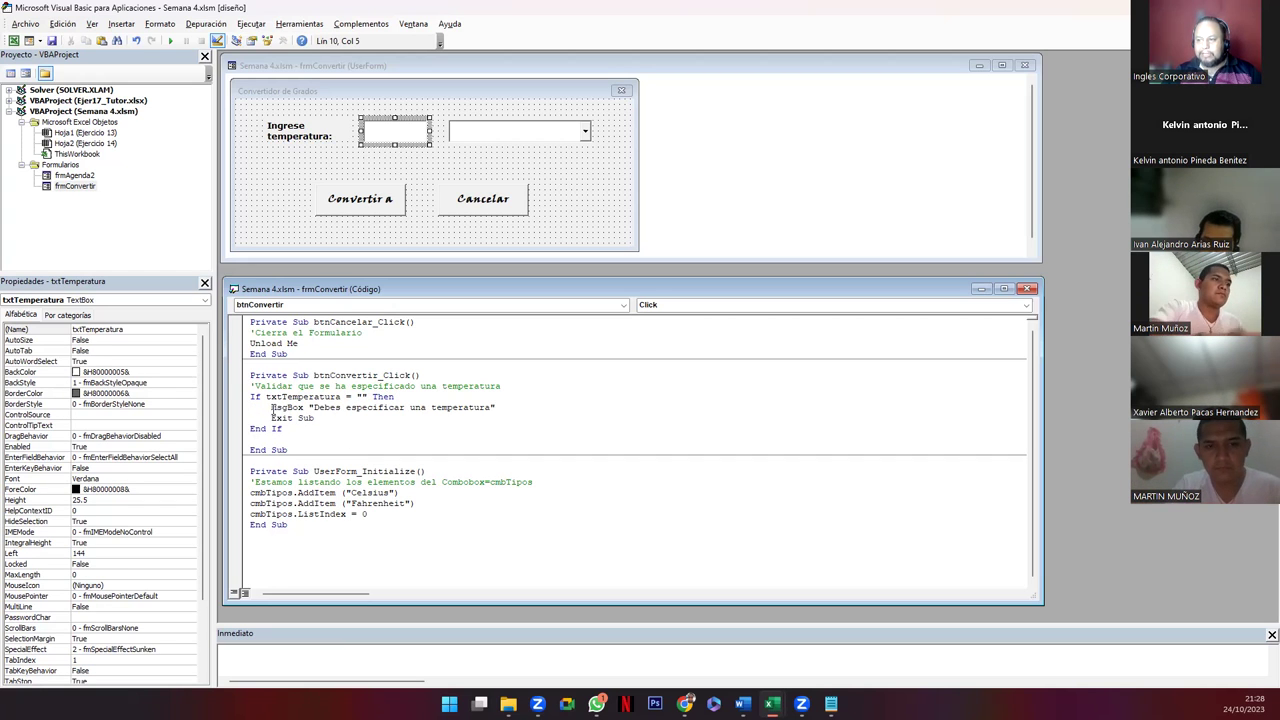
Step: Review the 'Debes especificar una temperatura' message, then add blank lines after End If
double_click(285, 407)
drag(313, 407, 488, 409)
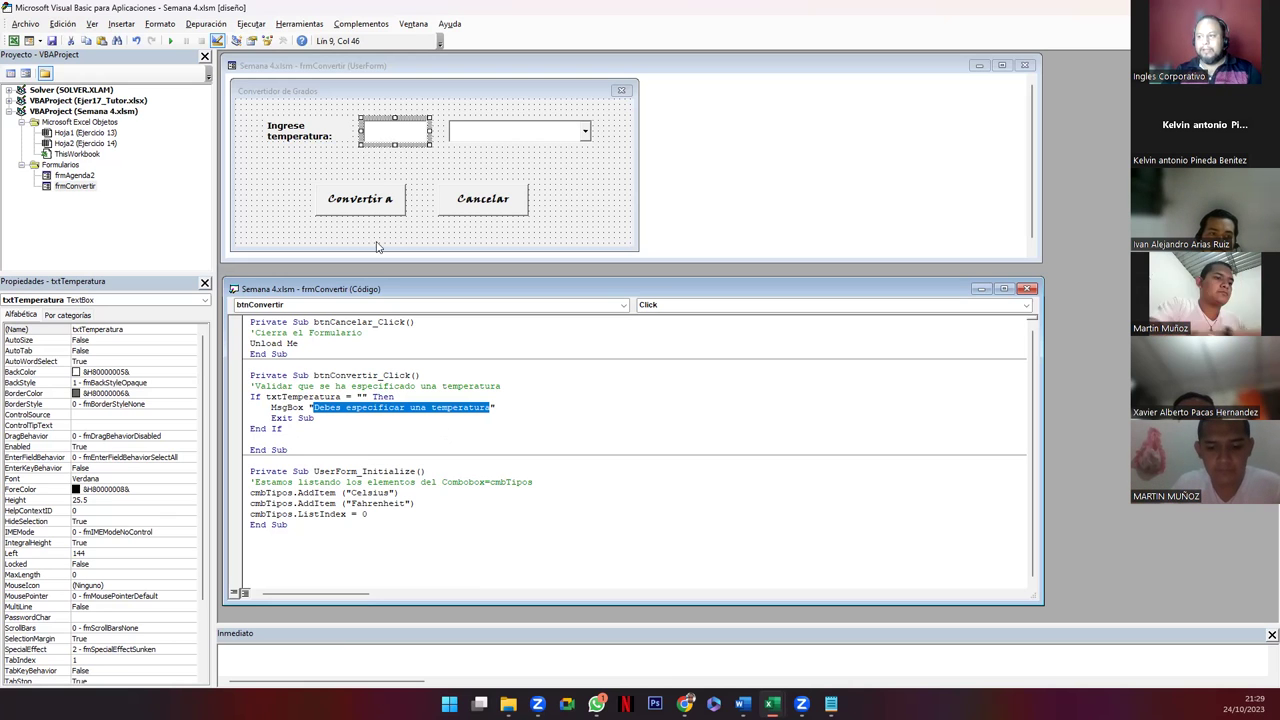
drag(250, 397, 288, 431)
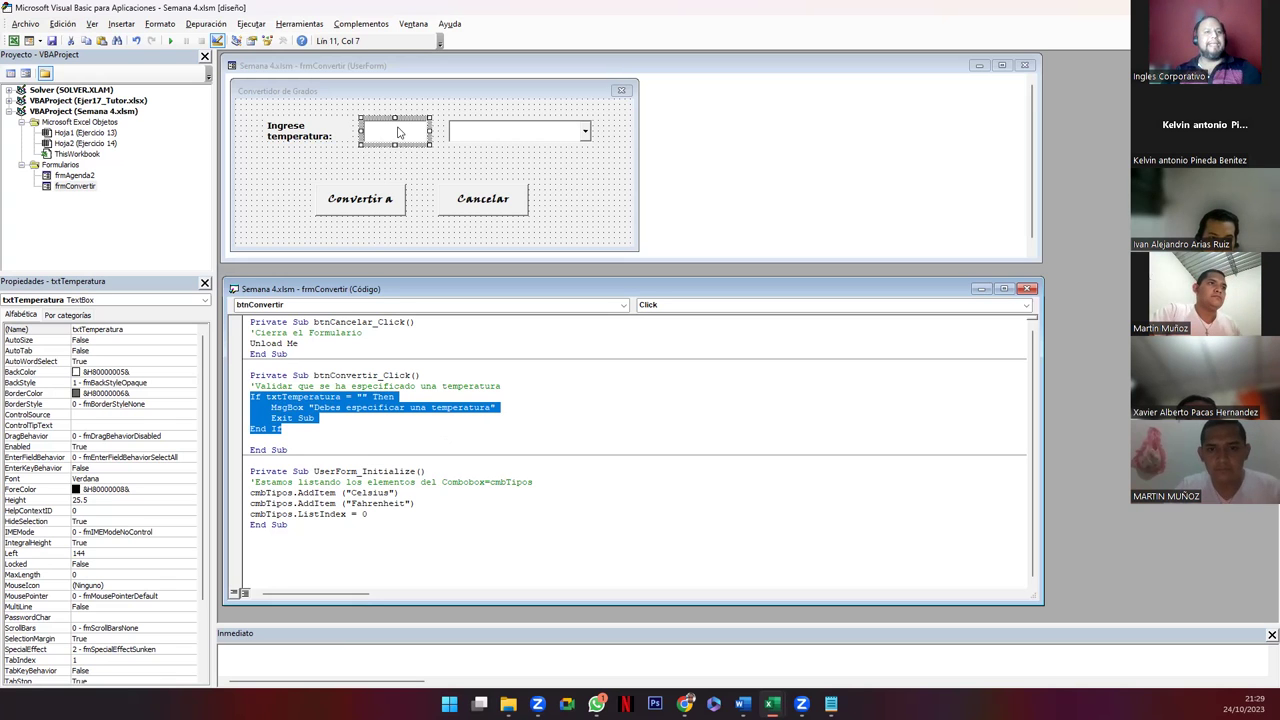
click(300, 428)
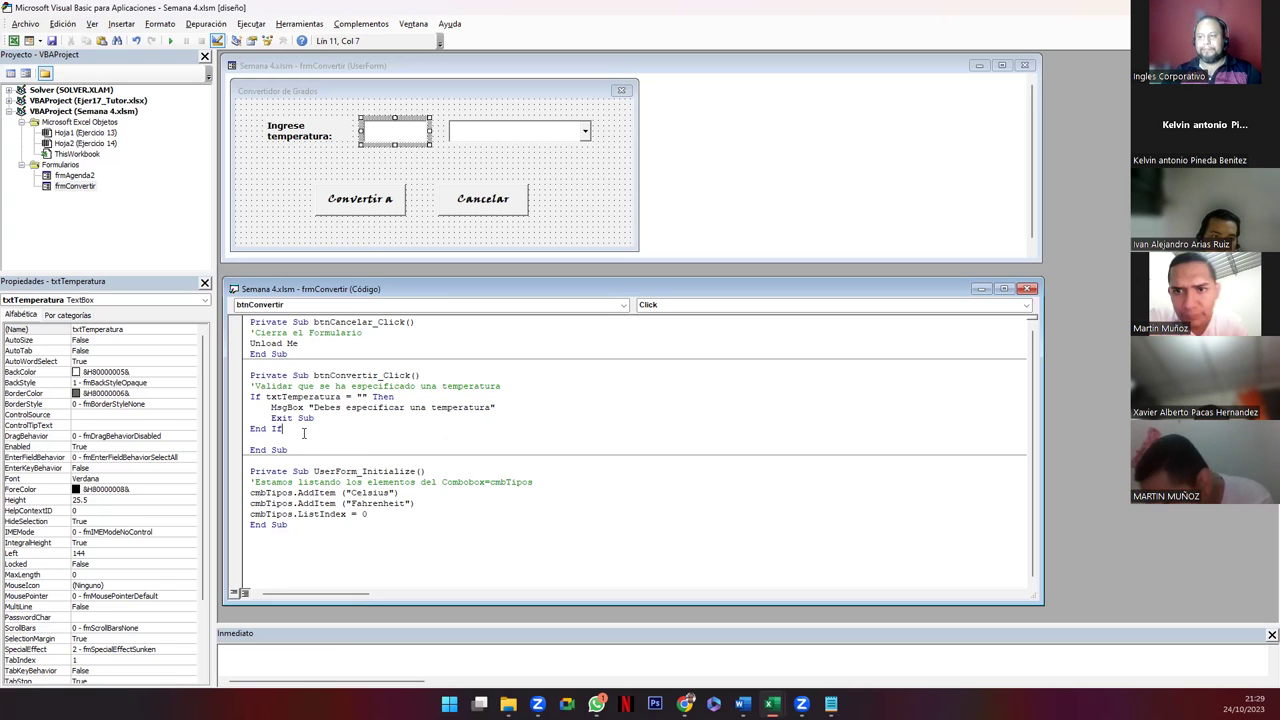
key(Return)
key(Return)
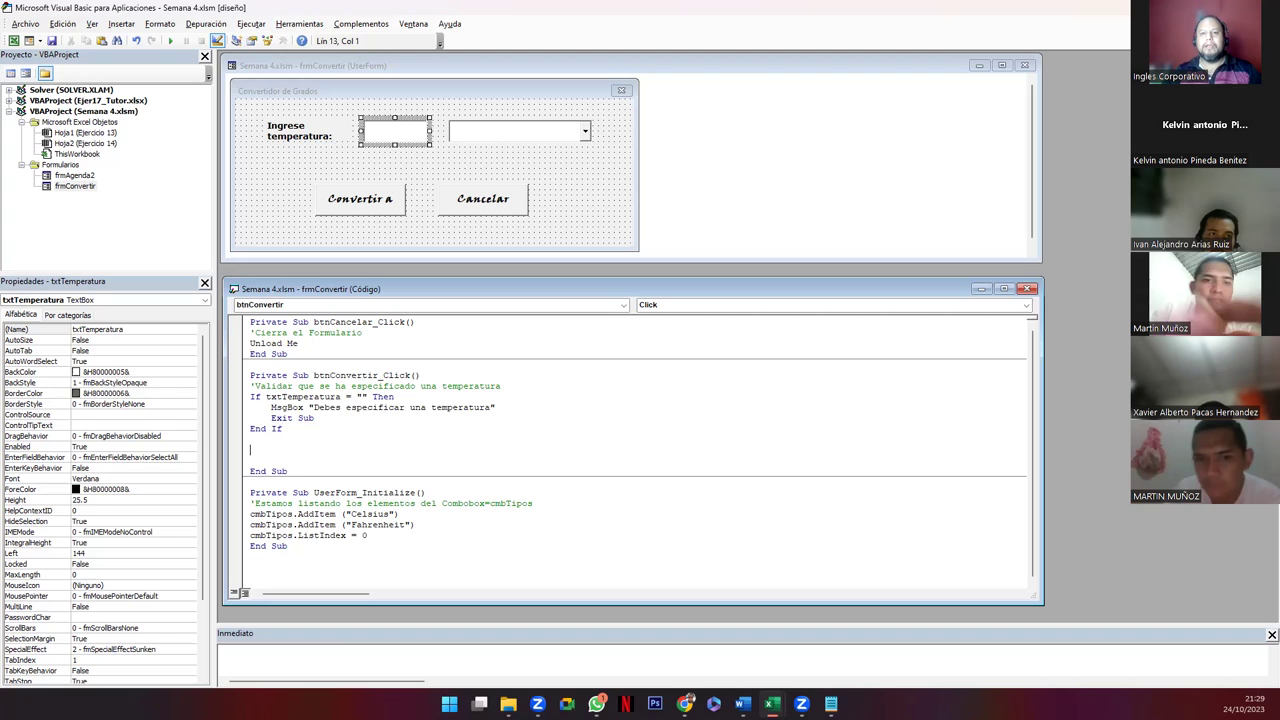
Step: Paste the Celsius-to-Fahrenheit comment and write If cmbTipos.ListIndex = 0 Then
key(alt+Tab)
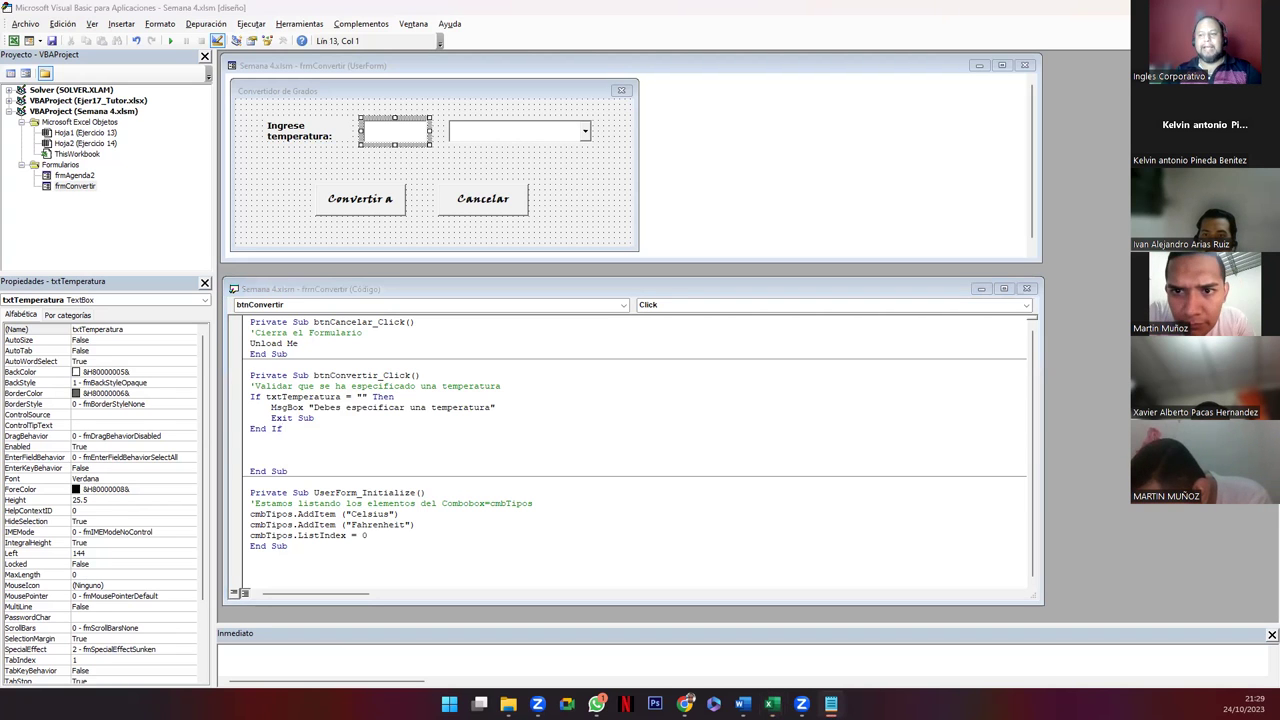
key(alt+Tab)
text('Si es Celsius para convertir a Fahrenheit)
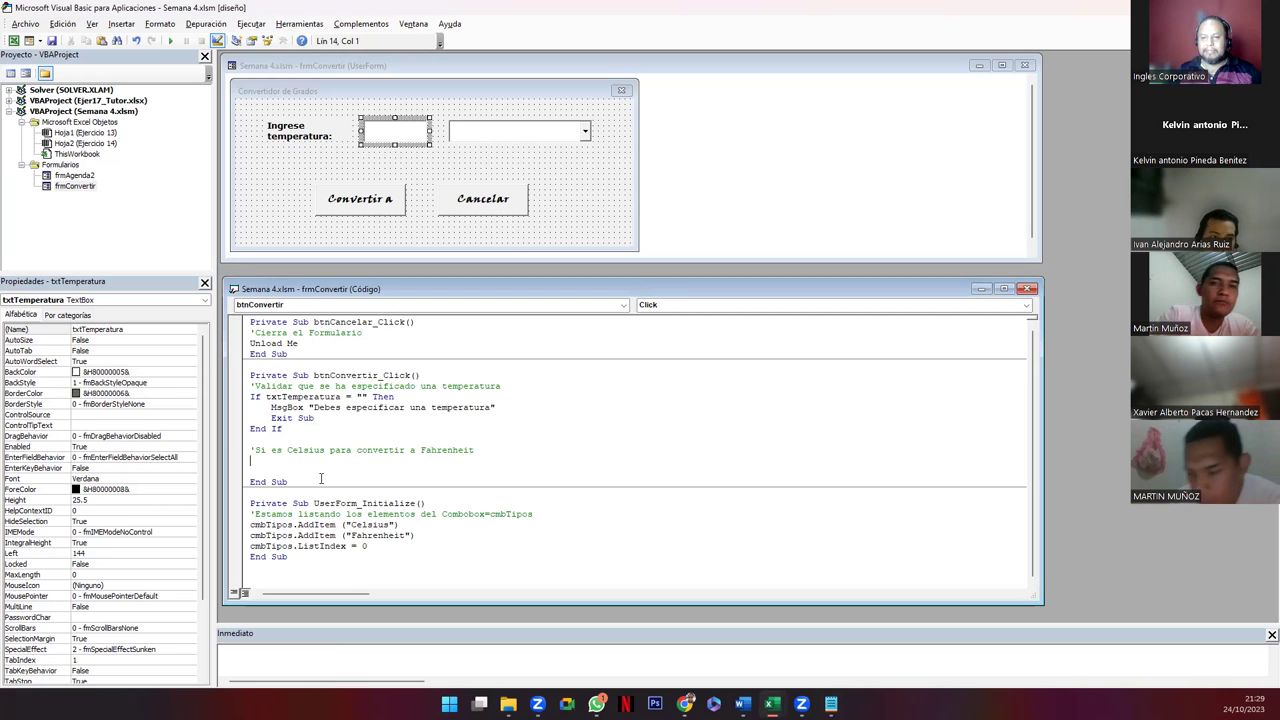
text(If)
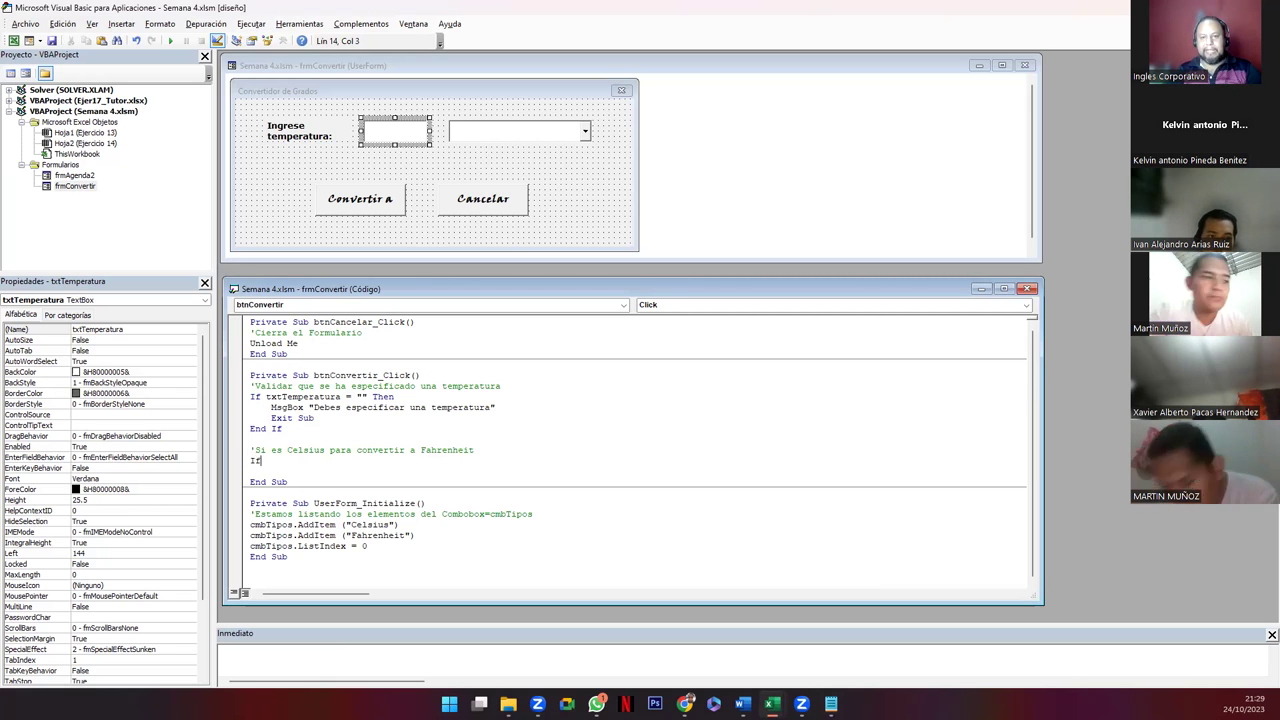
text( cmbTipos.l)
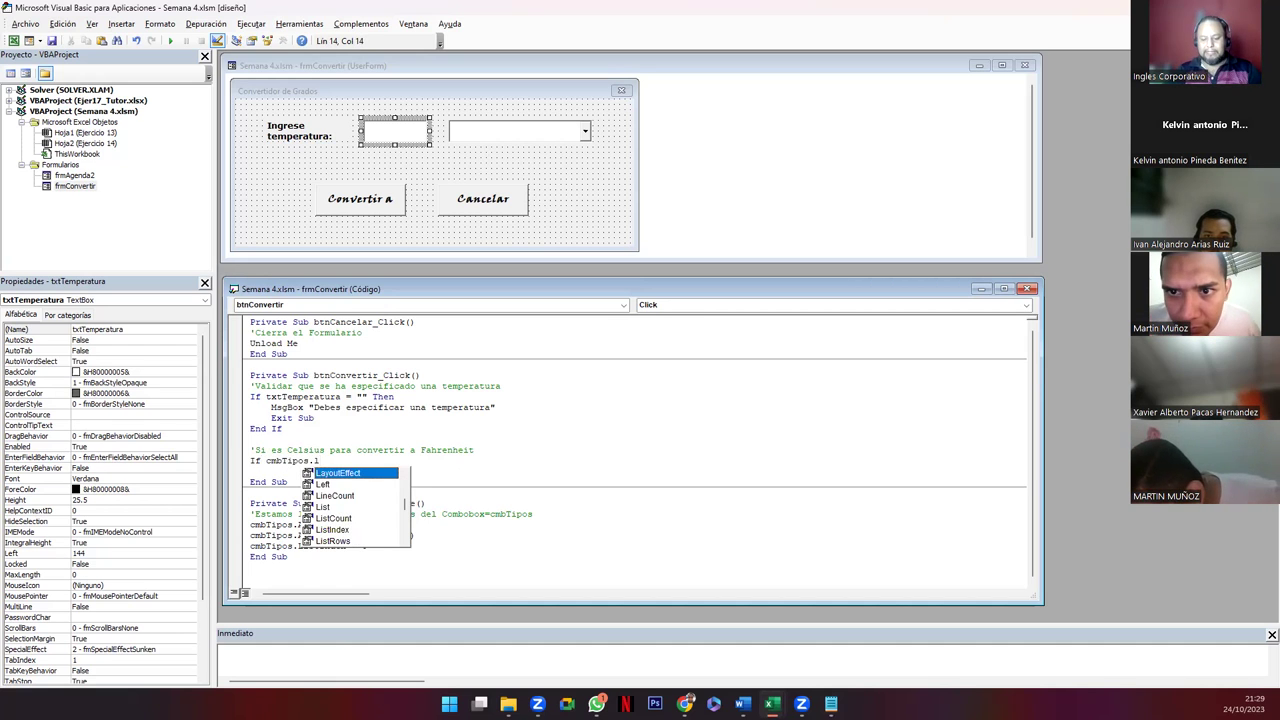
text(ist)
key(Down)
key(Down)
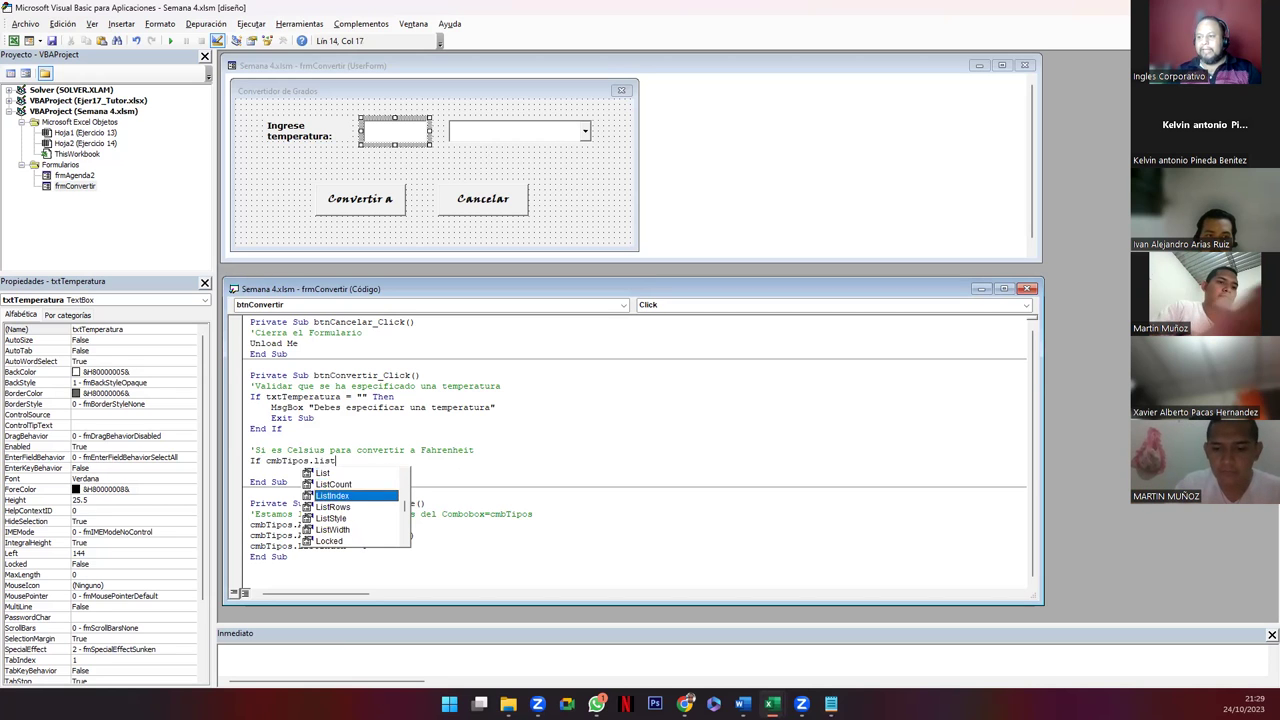
text(=)
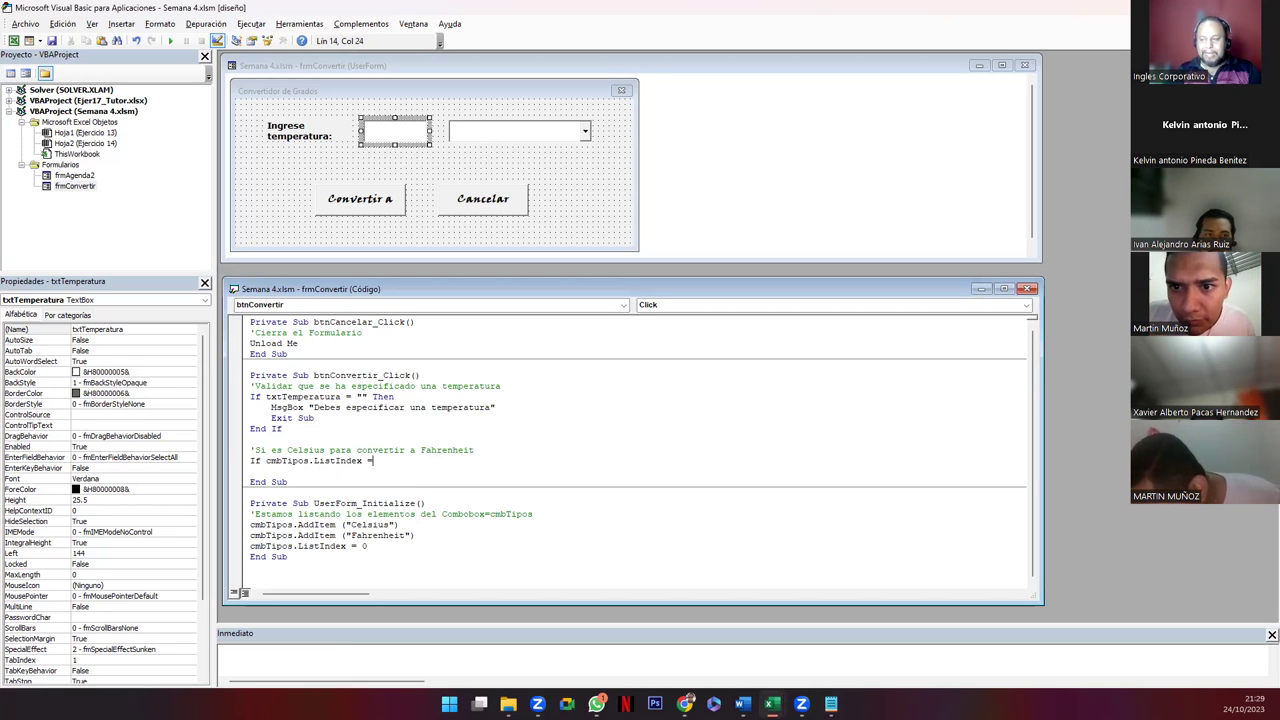
text( 0 The)
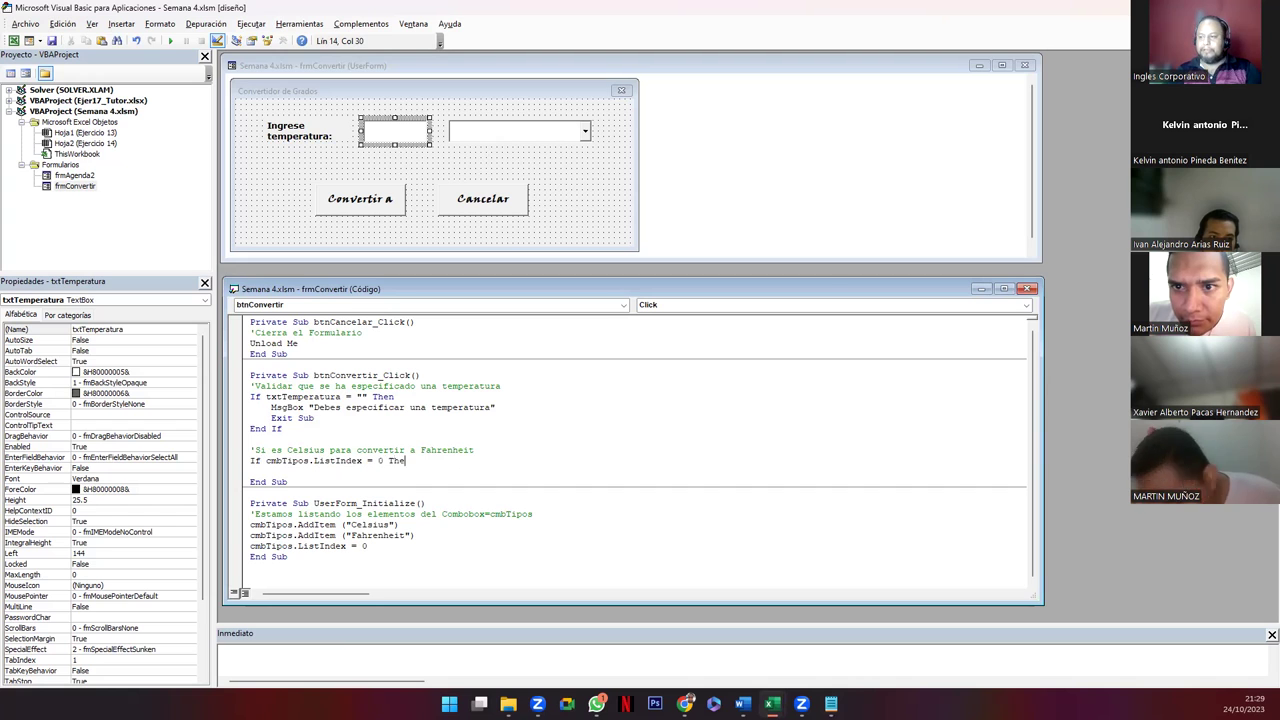
text(n)
key(Return)
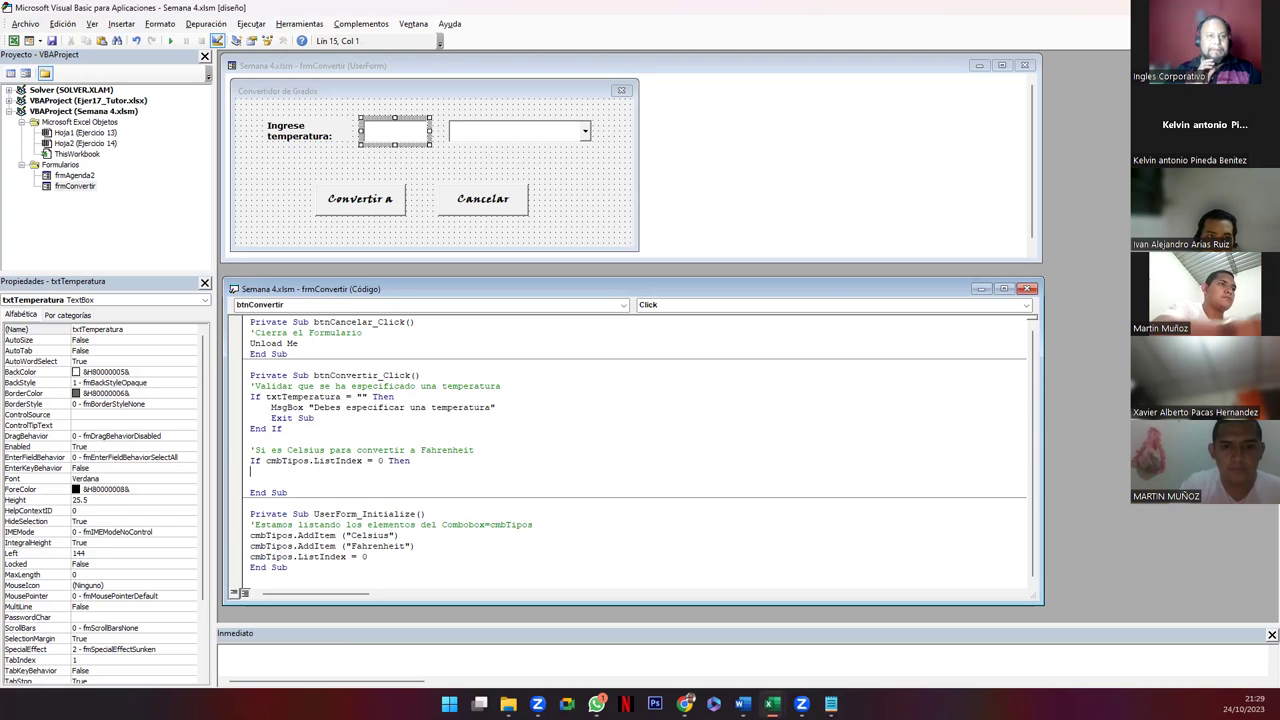
Step: Inside the If, compute temp = txtTemperatura.Value * 1.8 + 32 and MsgBox temp & " Fahrenheit"
key(Tab)
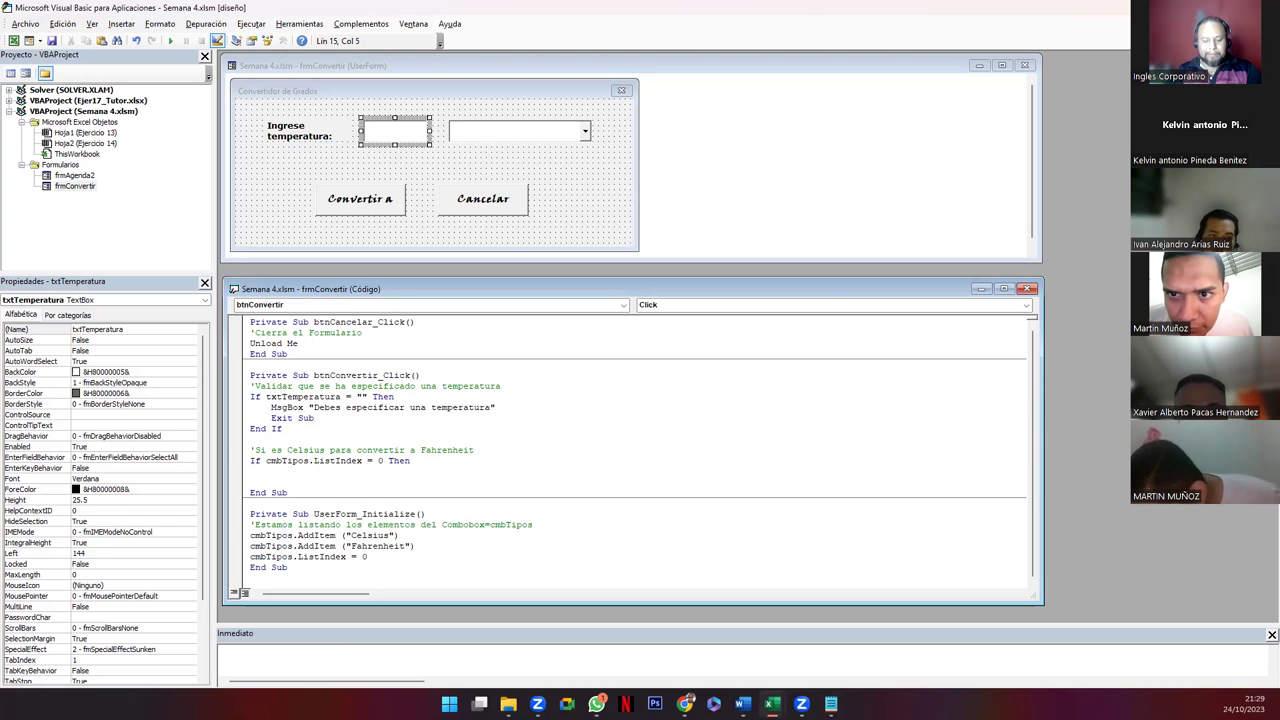
text(temp)
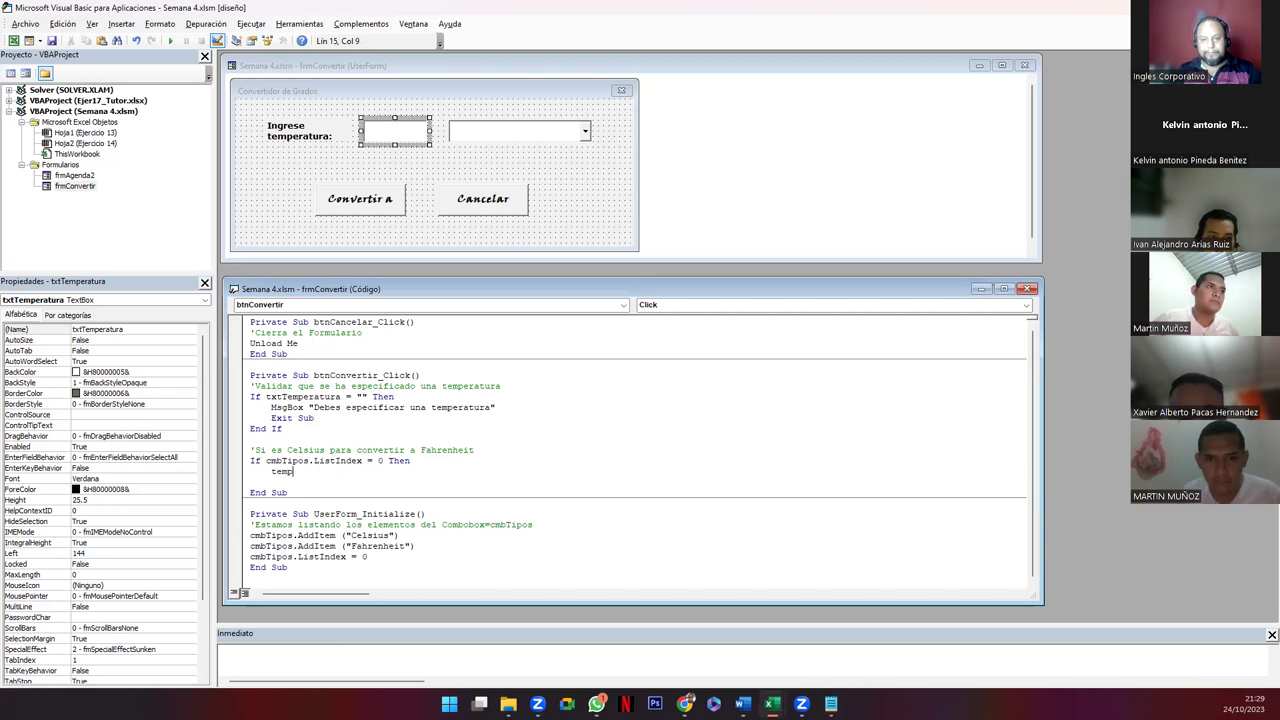
text( = txtTe)
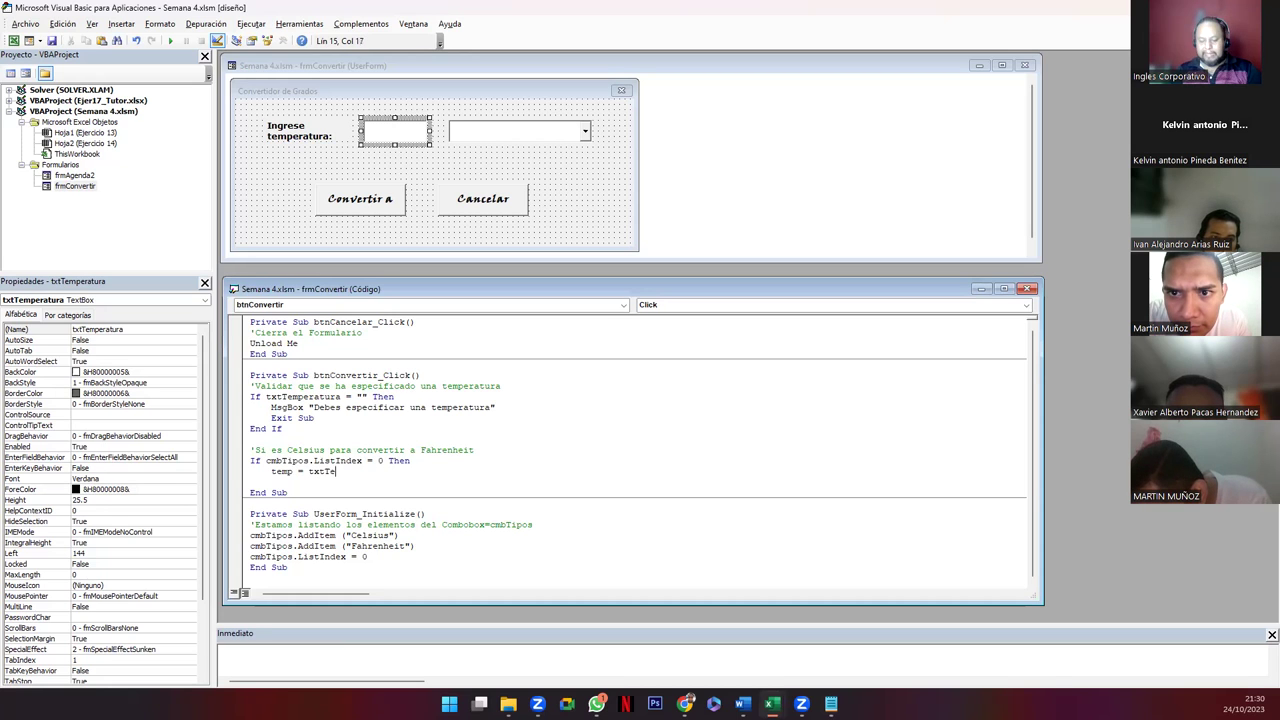
text(a.val)
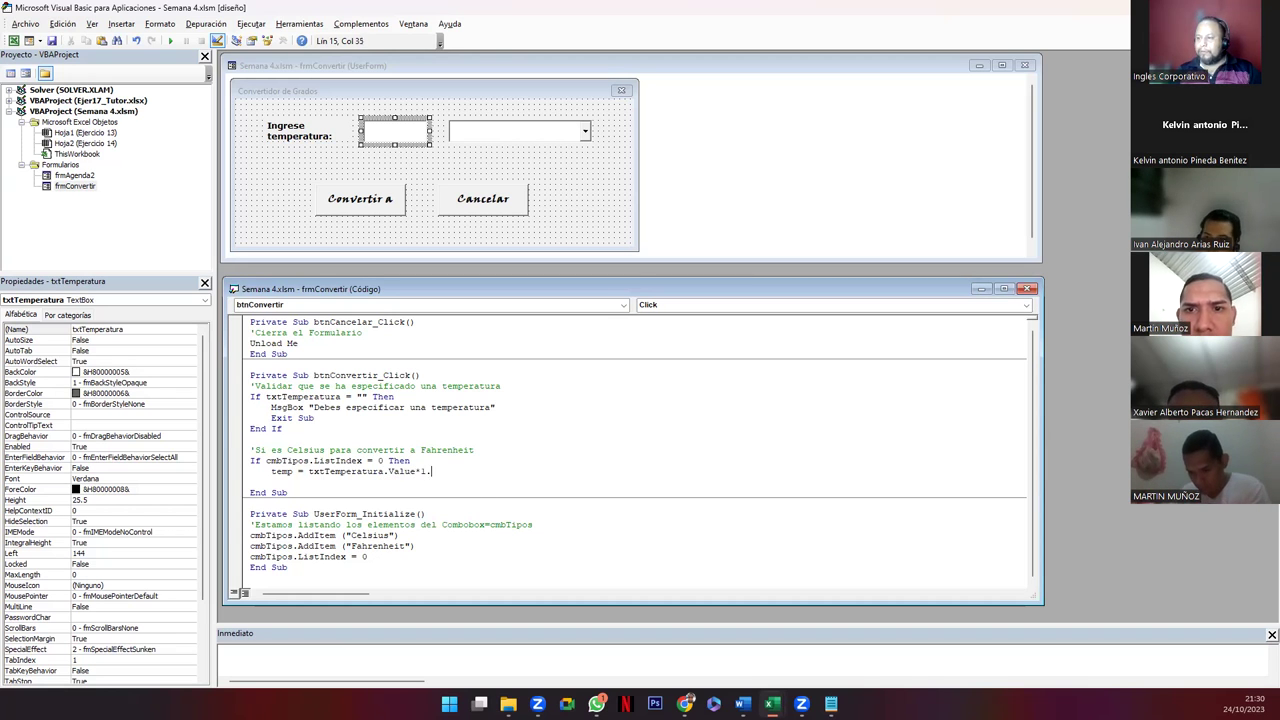
text(+32)
key(Return)
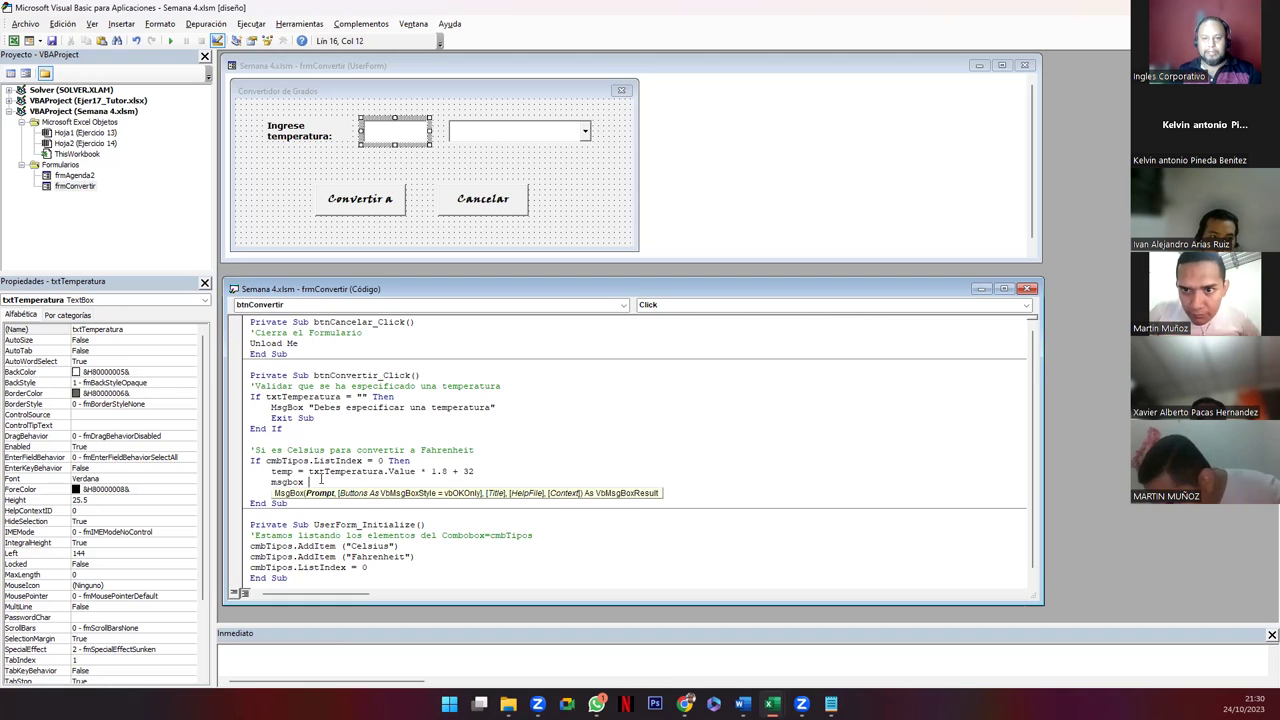
text(temp)
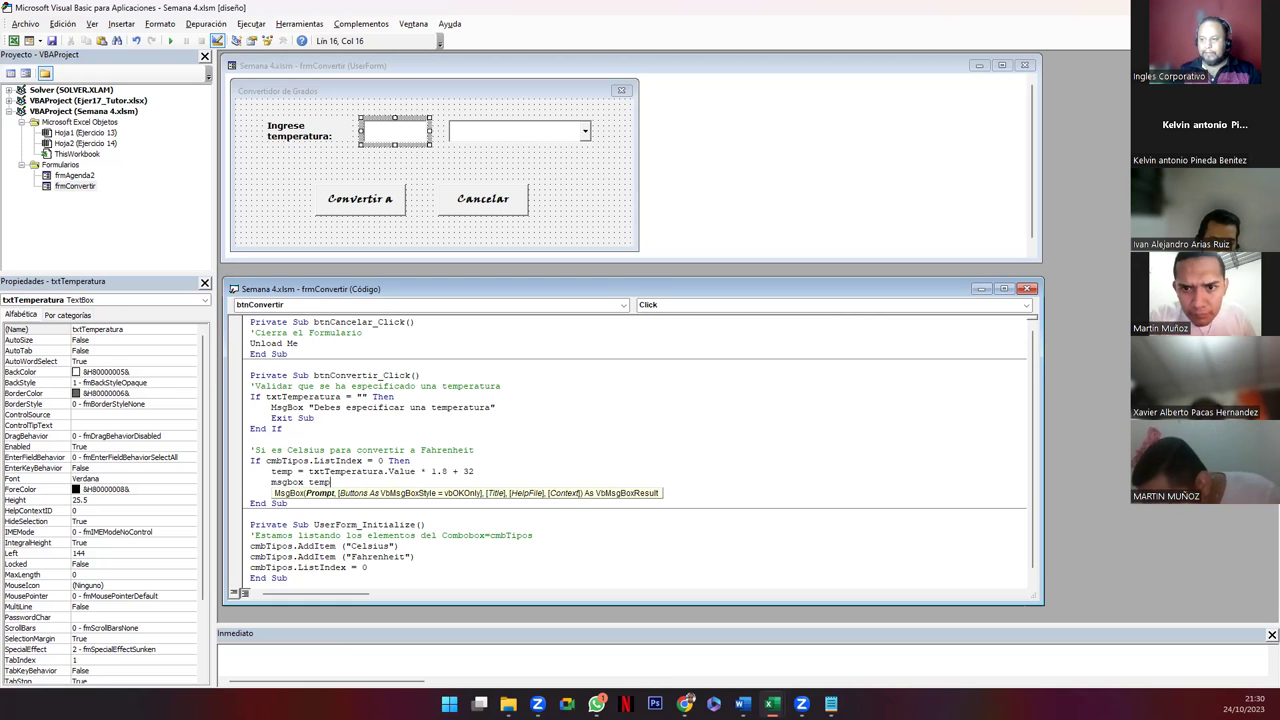
text( & )
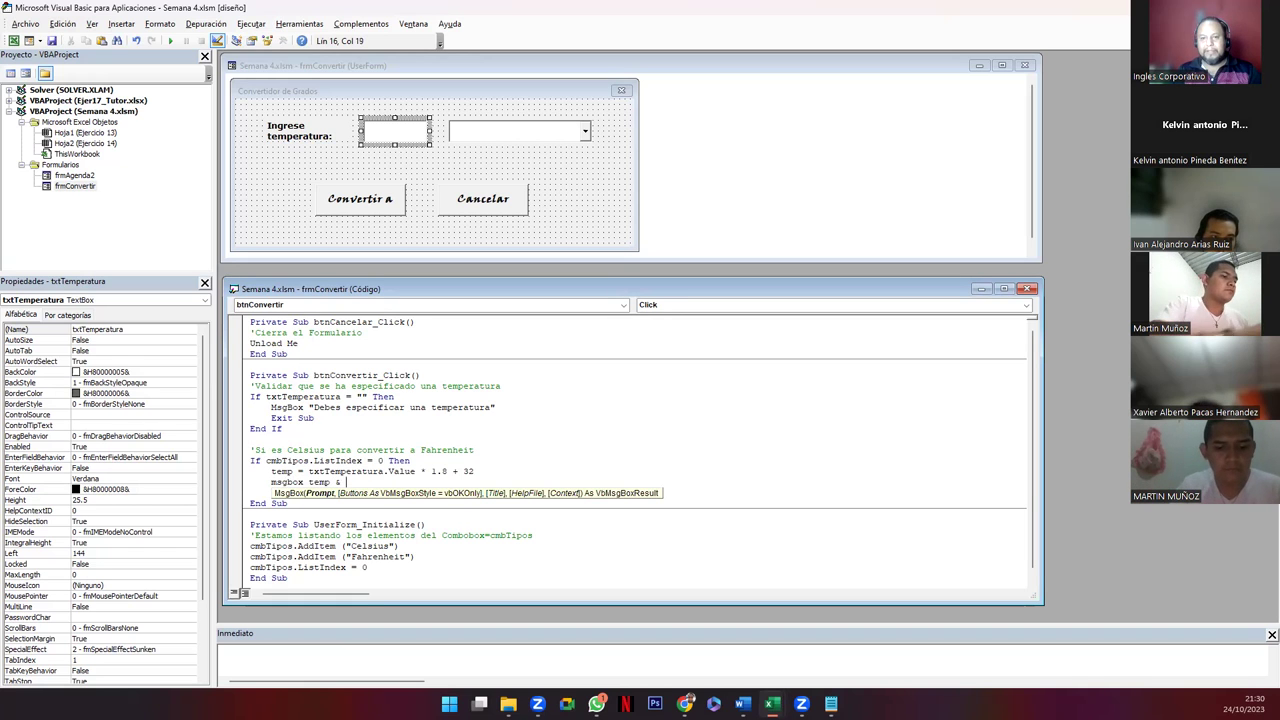
text(" )
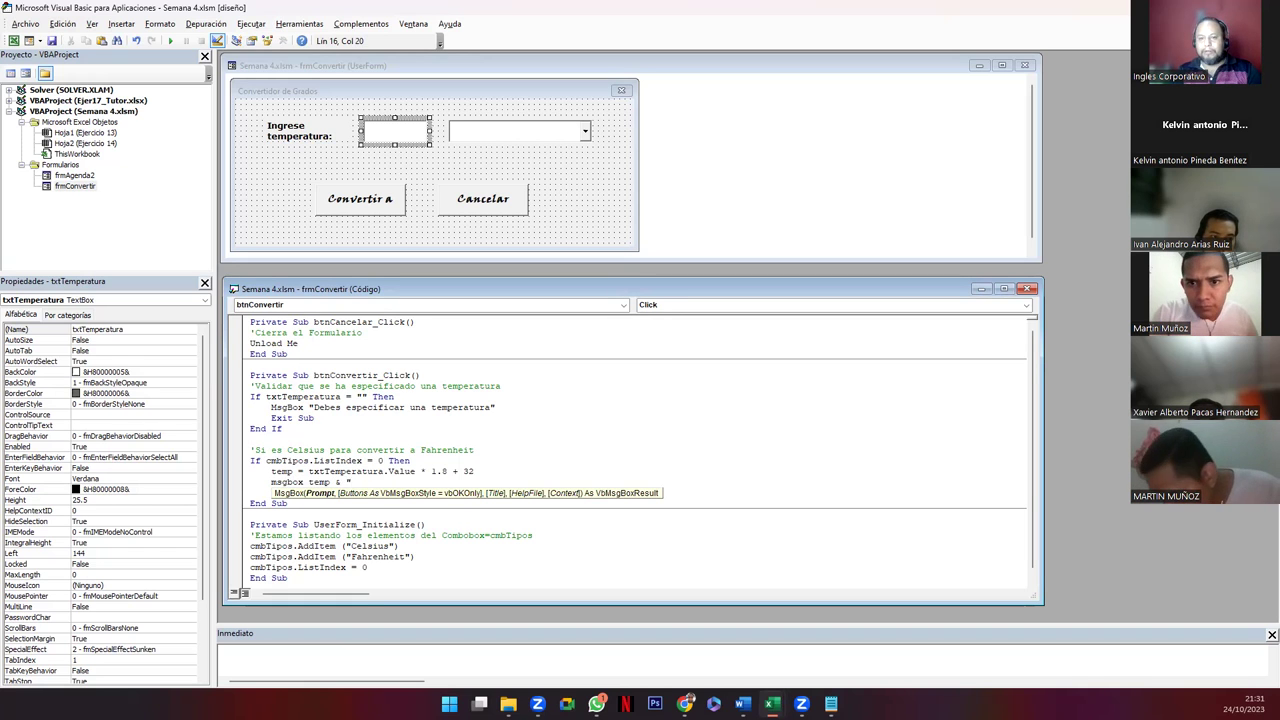
text(Fahren)
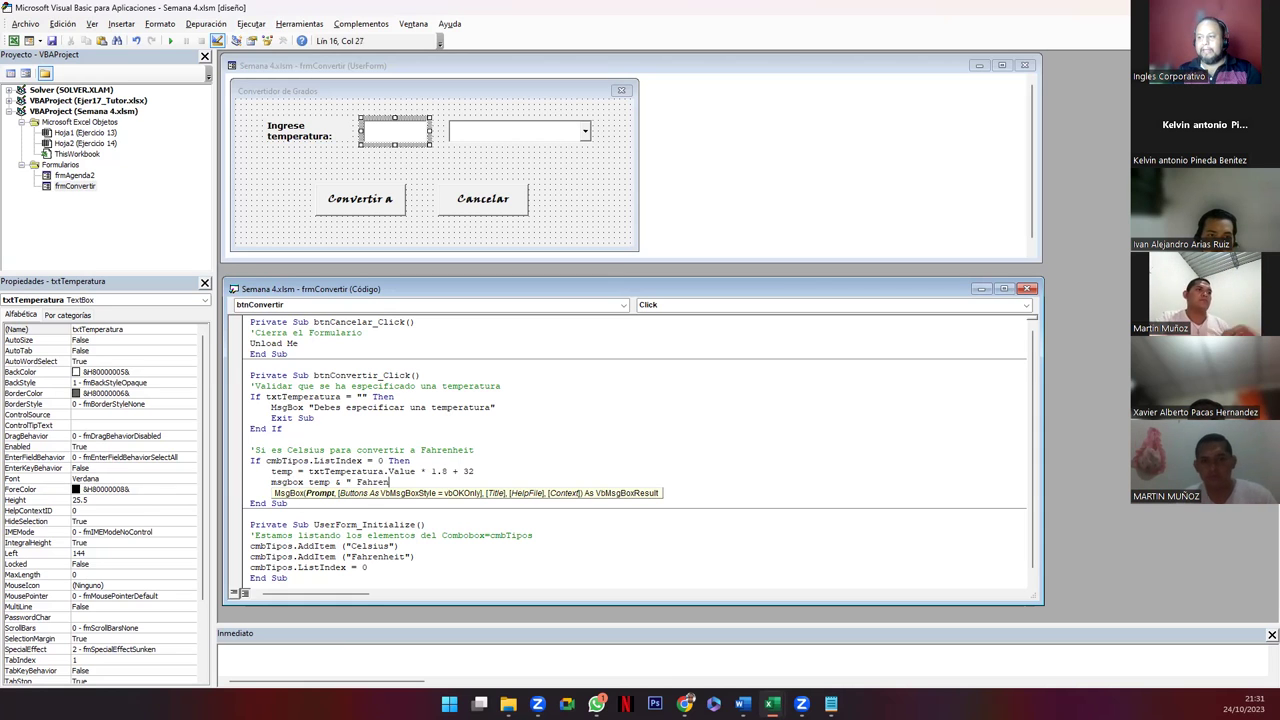
text(heit")
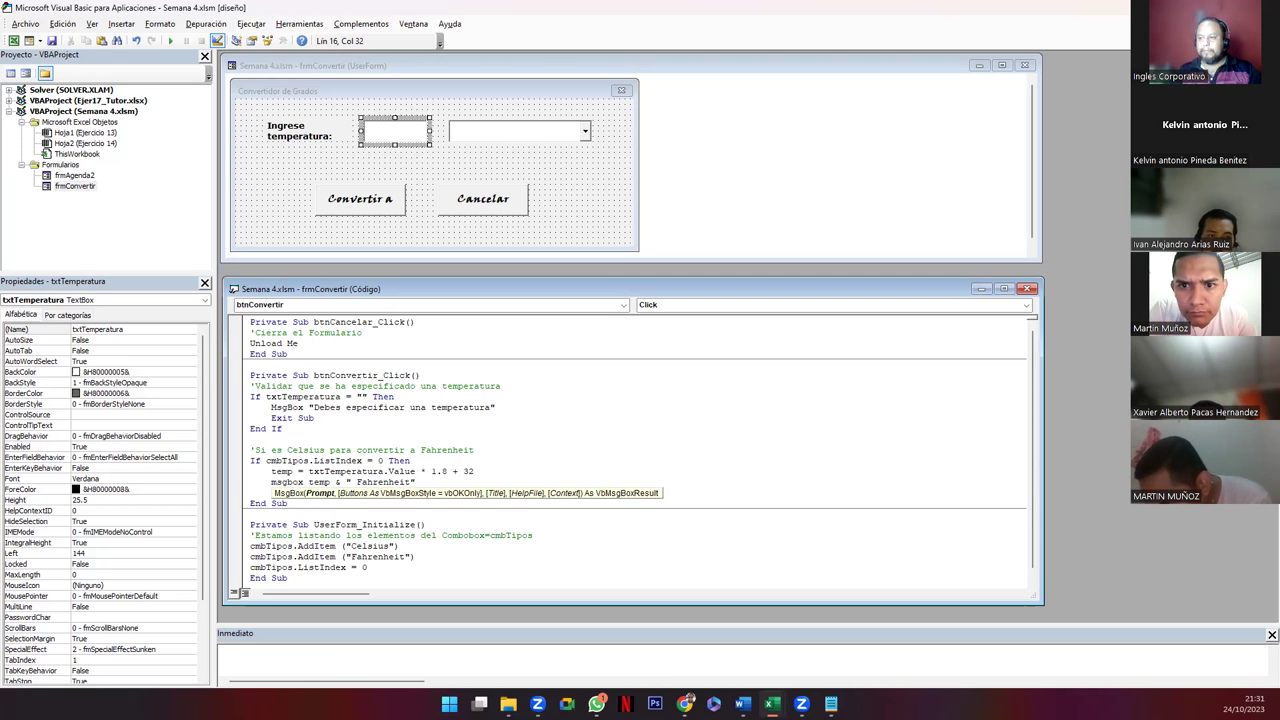
key(Return)
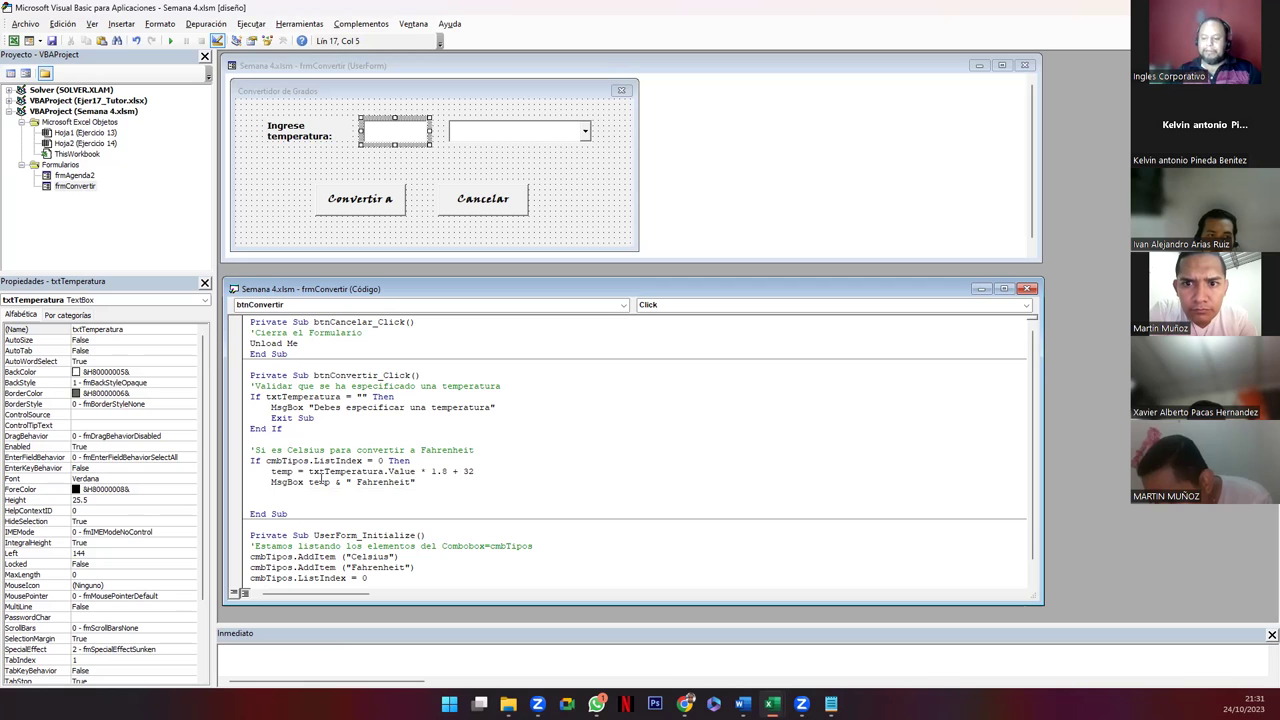
Step: Add the comment line 'Si es Fahrenheit convertit a celsius' after the Celsius branch
key(BackSpace)
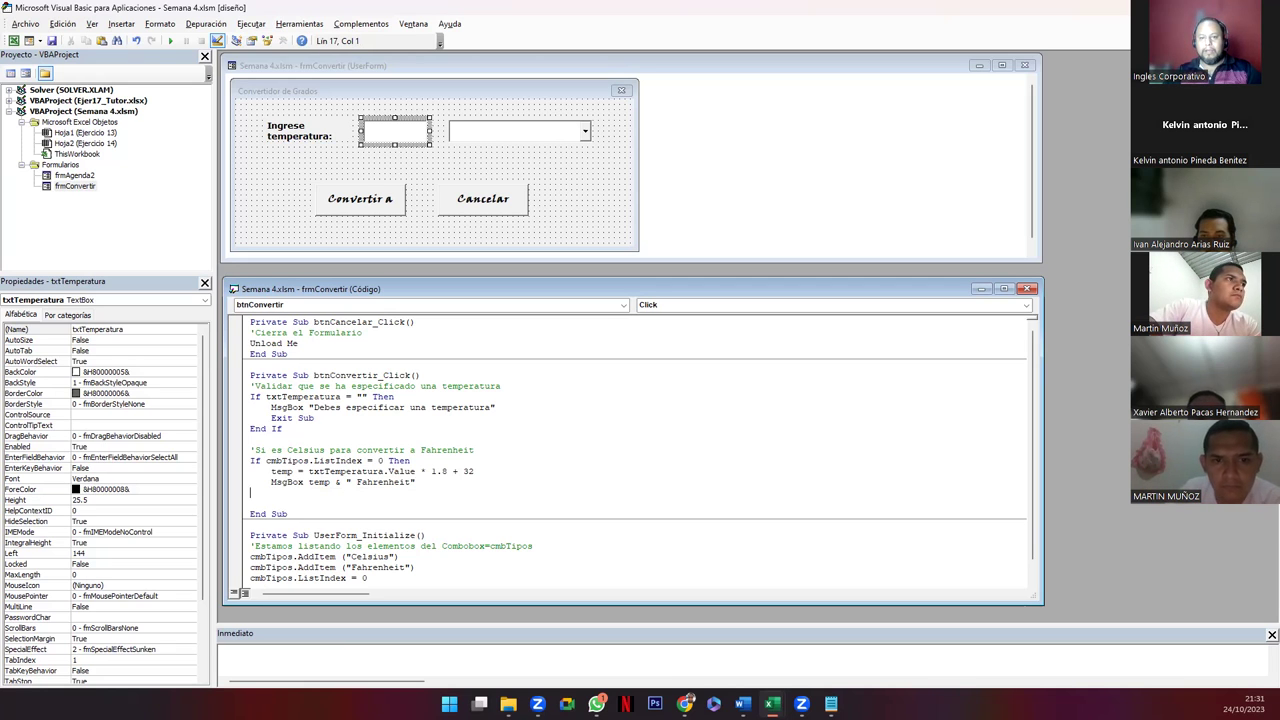
click(138, 370)
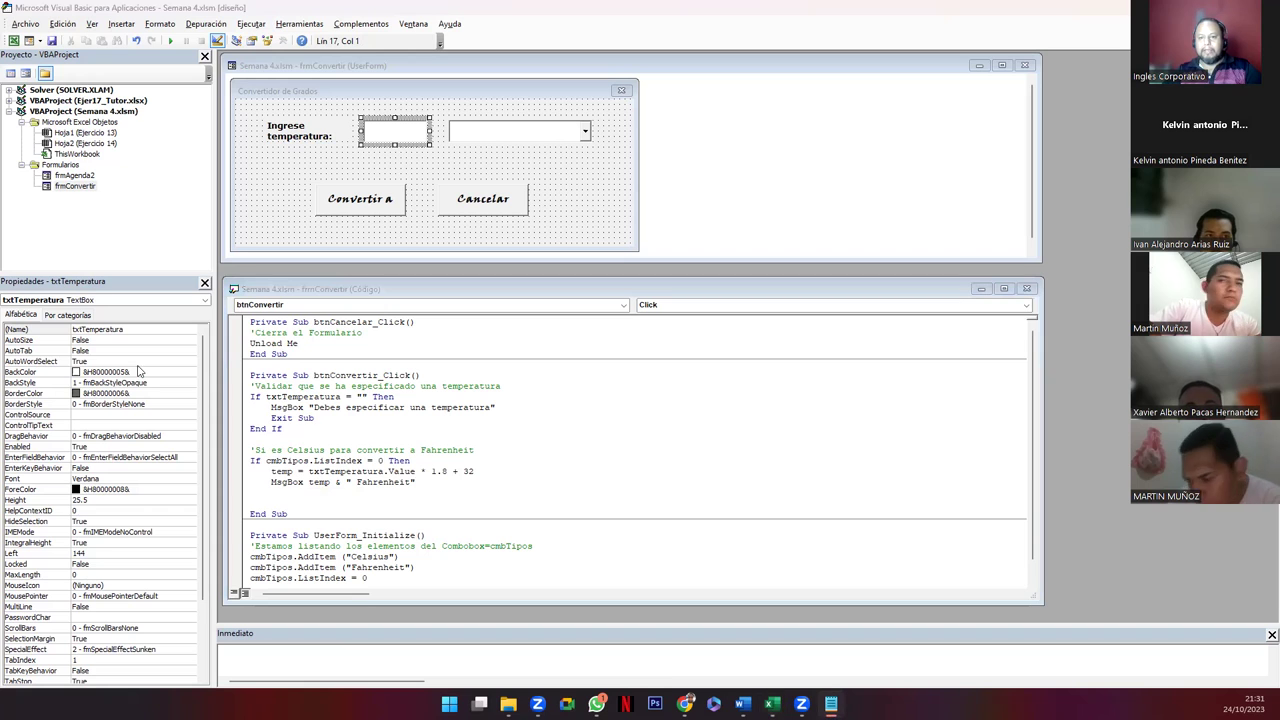
click(267, 503)
text('Si es Fahrenheit convertit a celsius)
key(Return)
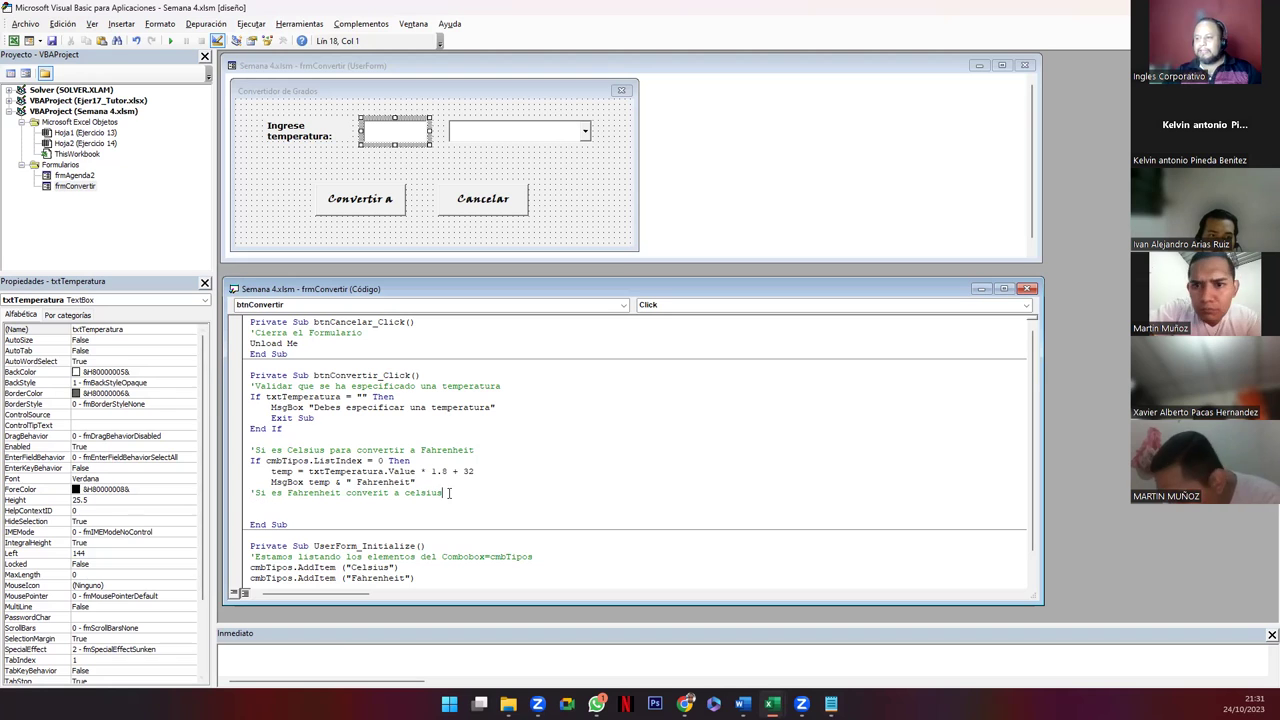
Step: Add an Else line and paste a copy of the temp and MsgBox lines beneath it
key(Return)
text(e)
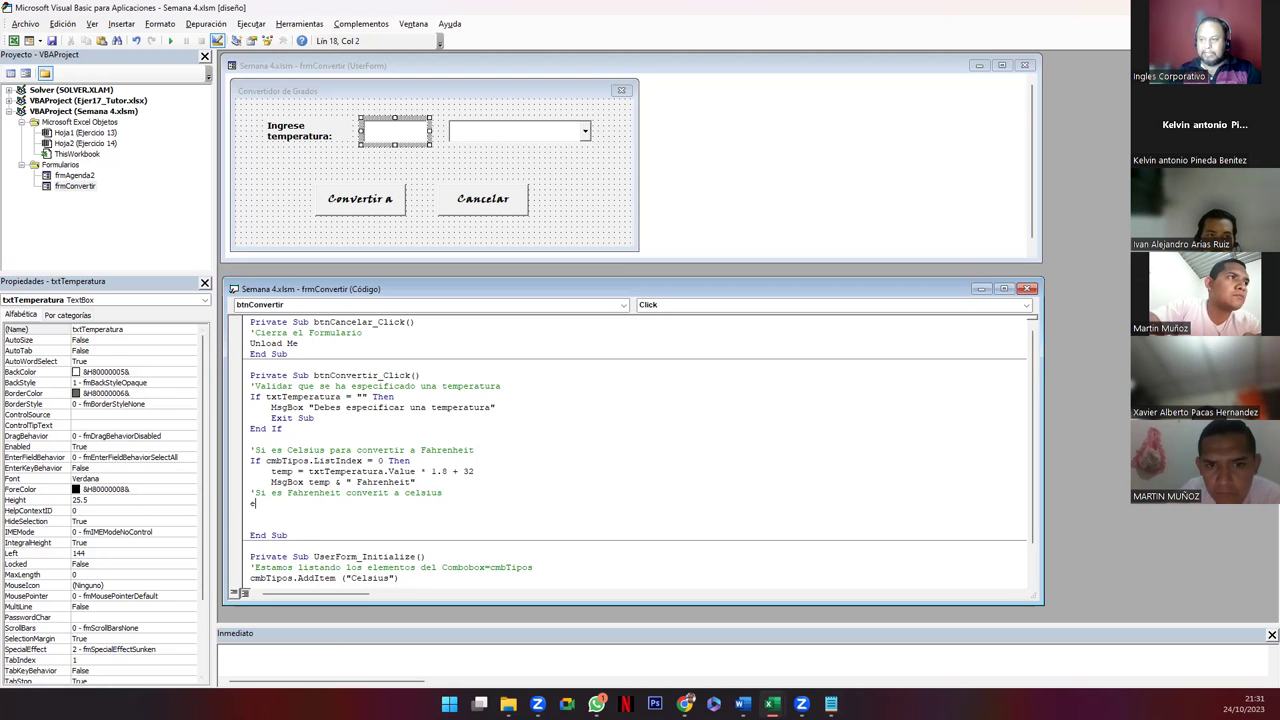
text(lse)
key(Return)
key(Tab)
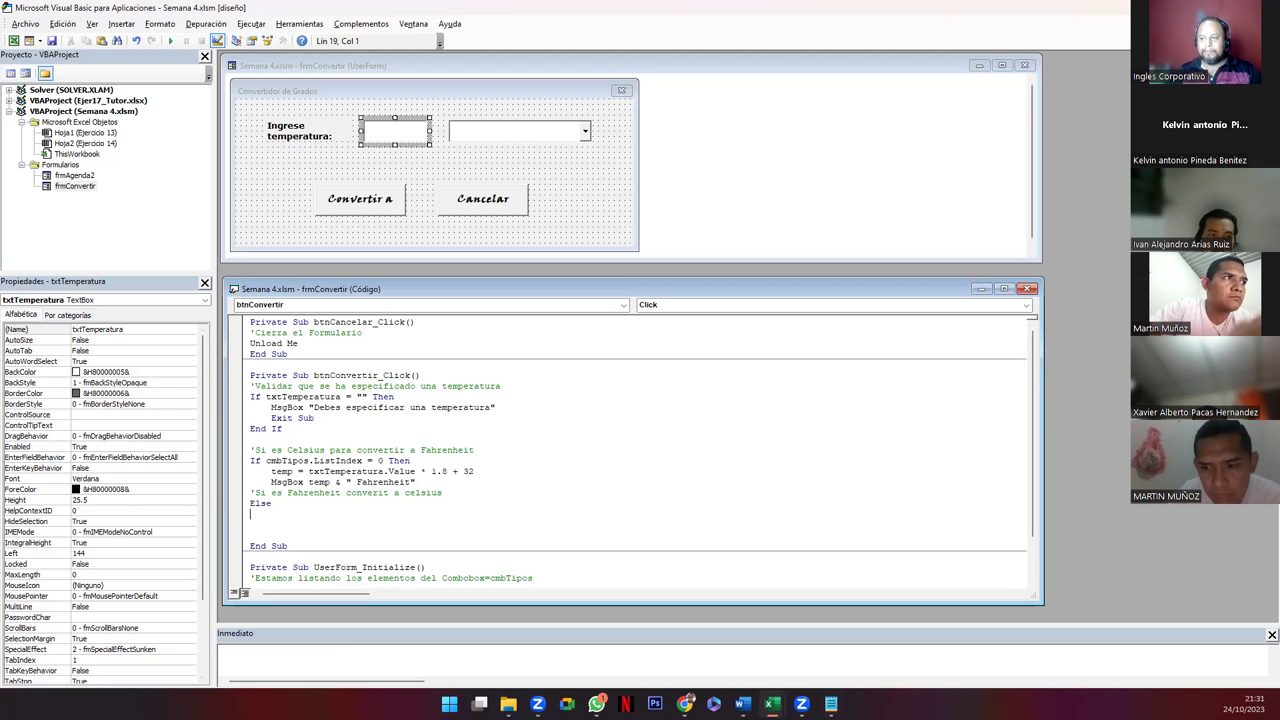
click(272, 503)
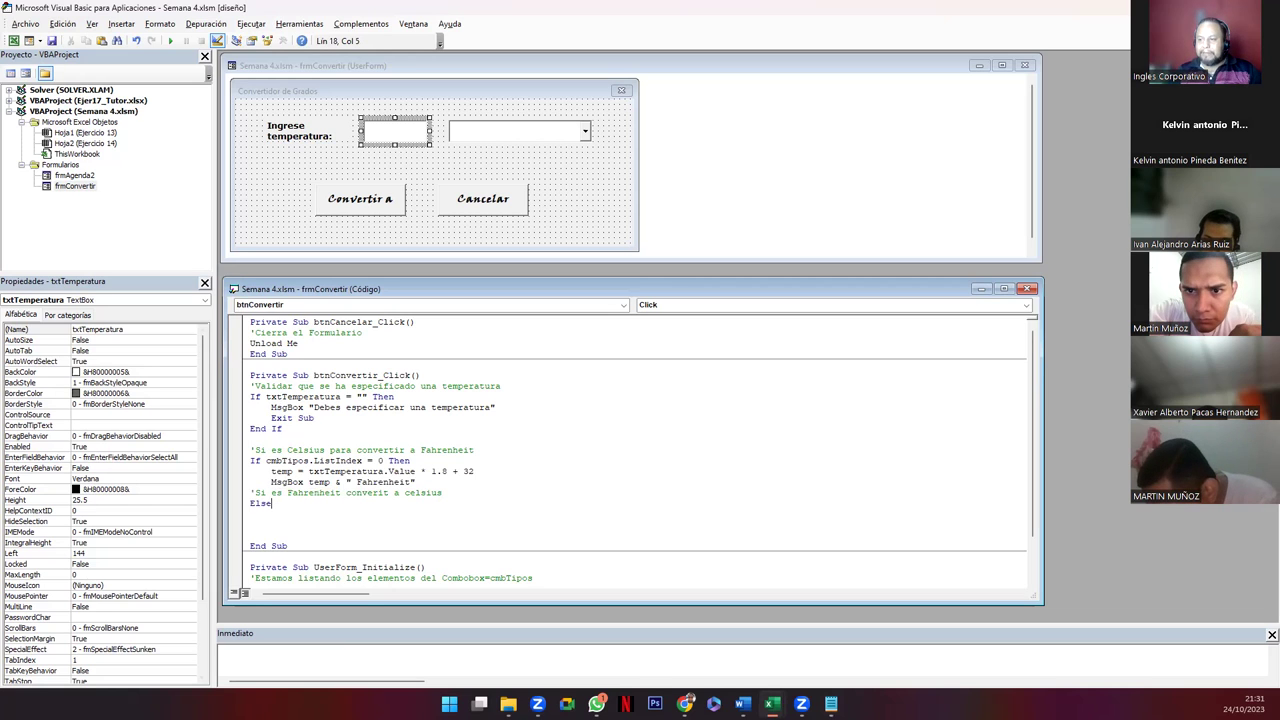
drag(272, 471, 416, 484)
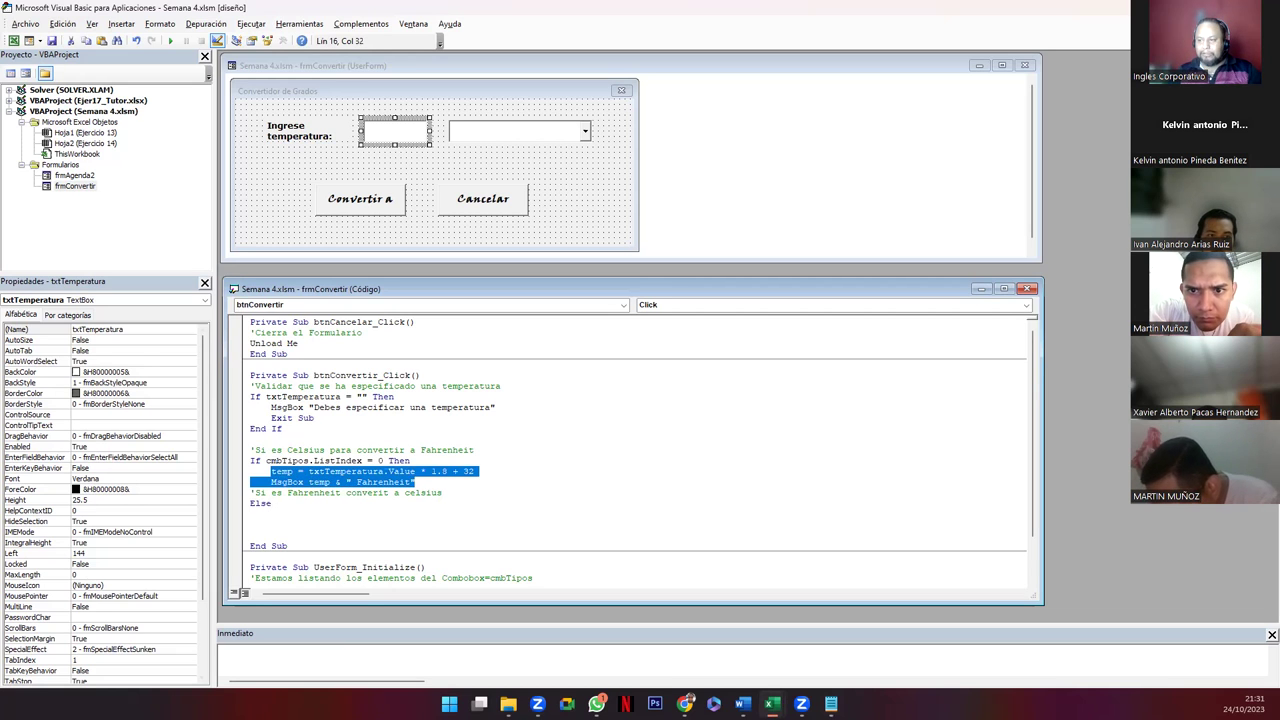
click(271, 514)
text(temp = txtTemperatura.Value * 1.8 + 32     MsgBox temp & " Fahrenheit")
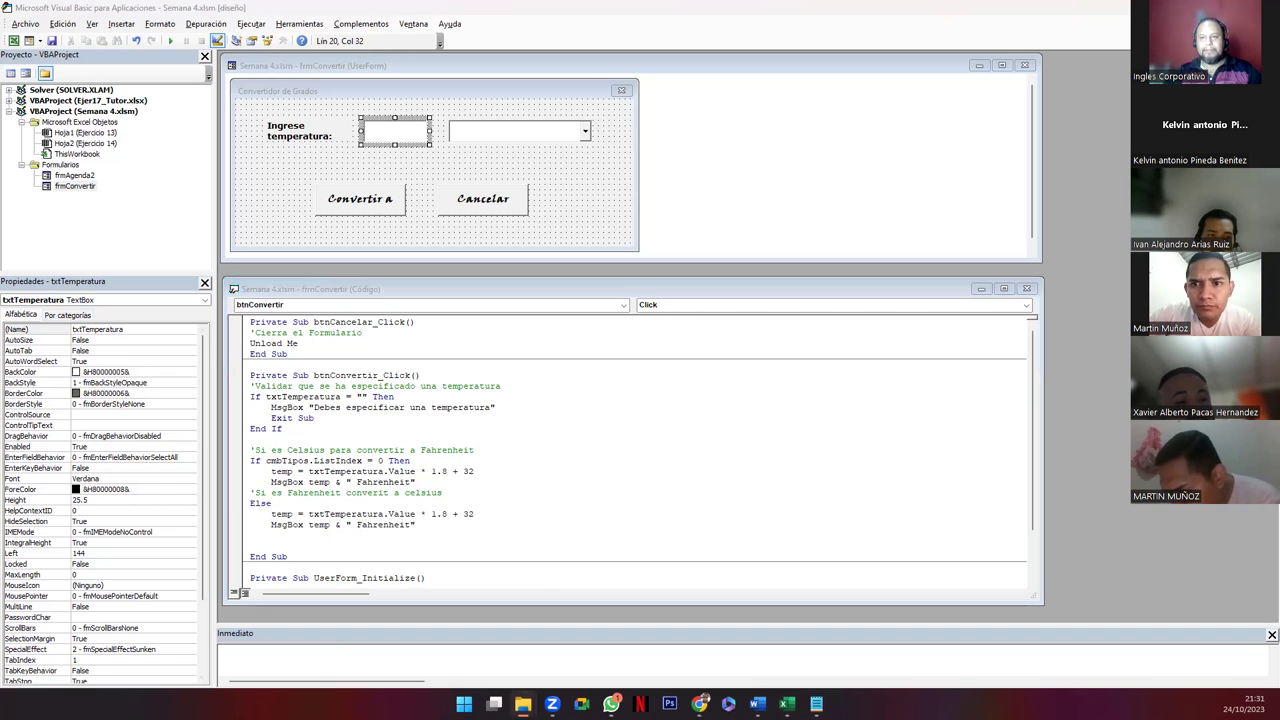
key(alt+Tab)
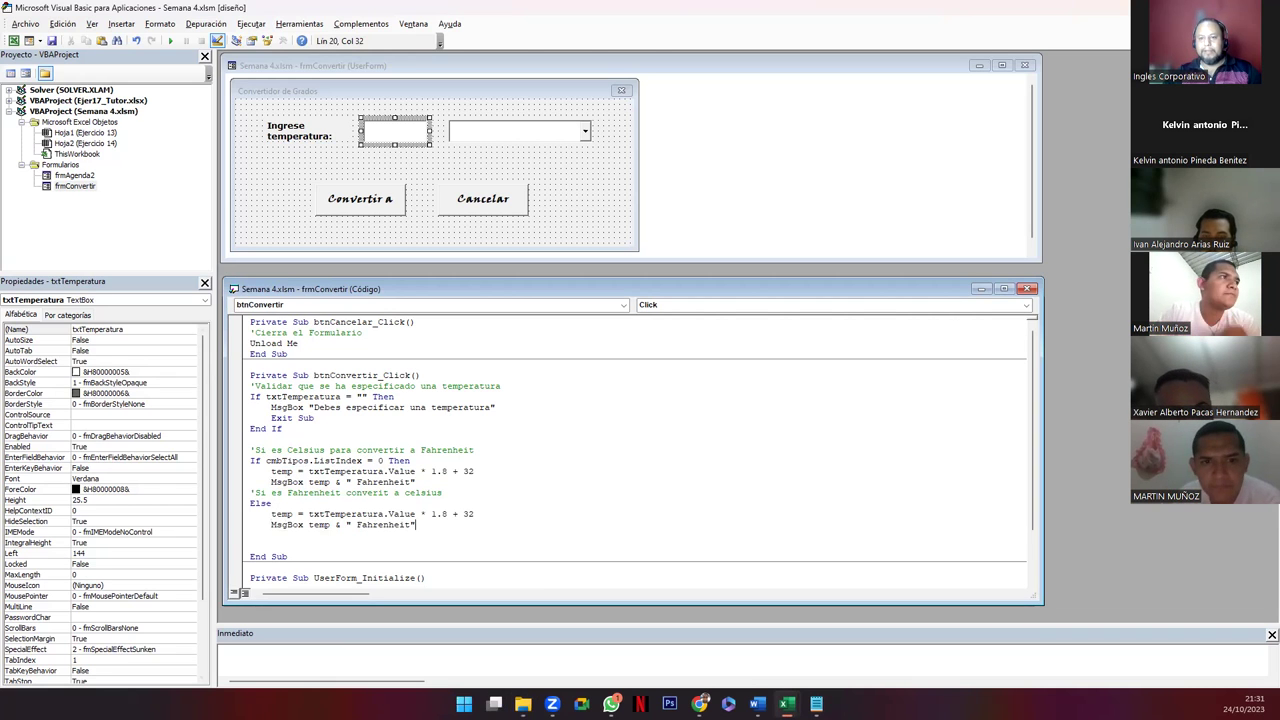
click(309, 514)
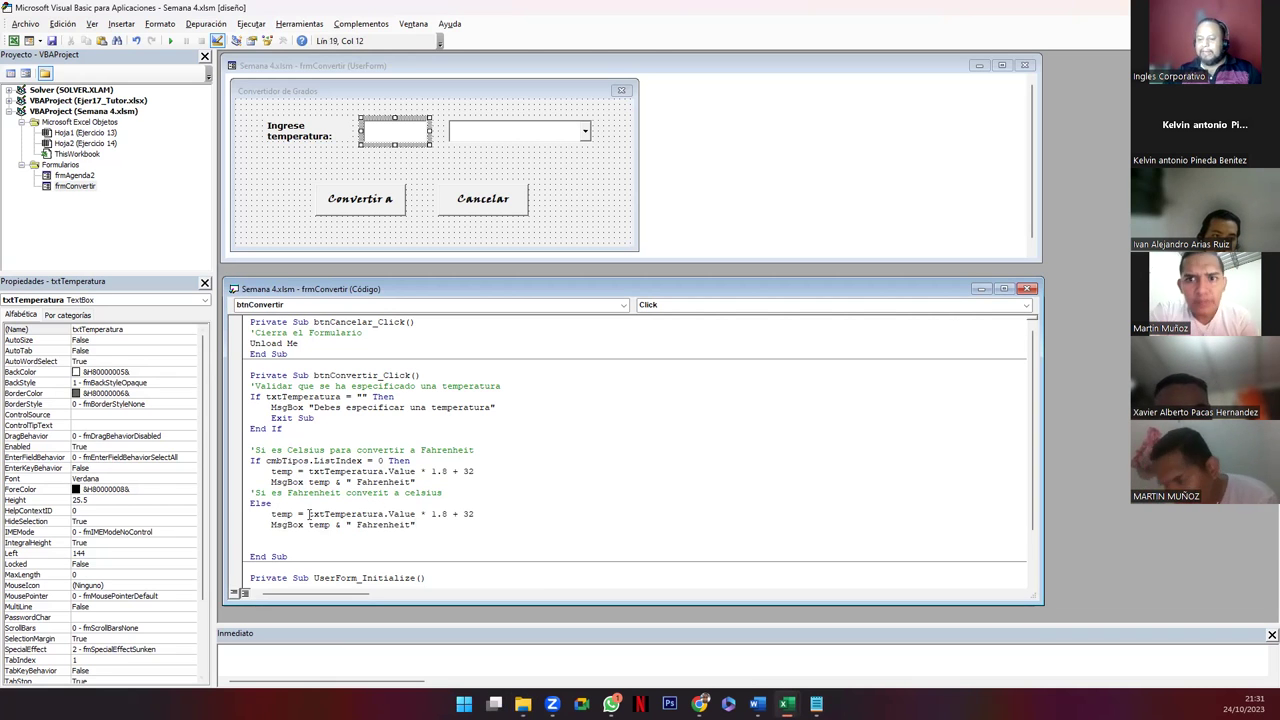
Step: Change the Else formula to temp = (txtTemperatura.Value - 32) * 5 / 9
text(()
click(341, 514)
click(408, 514)
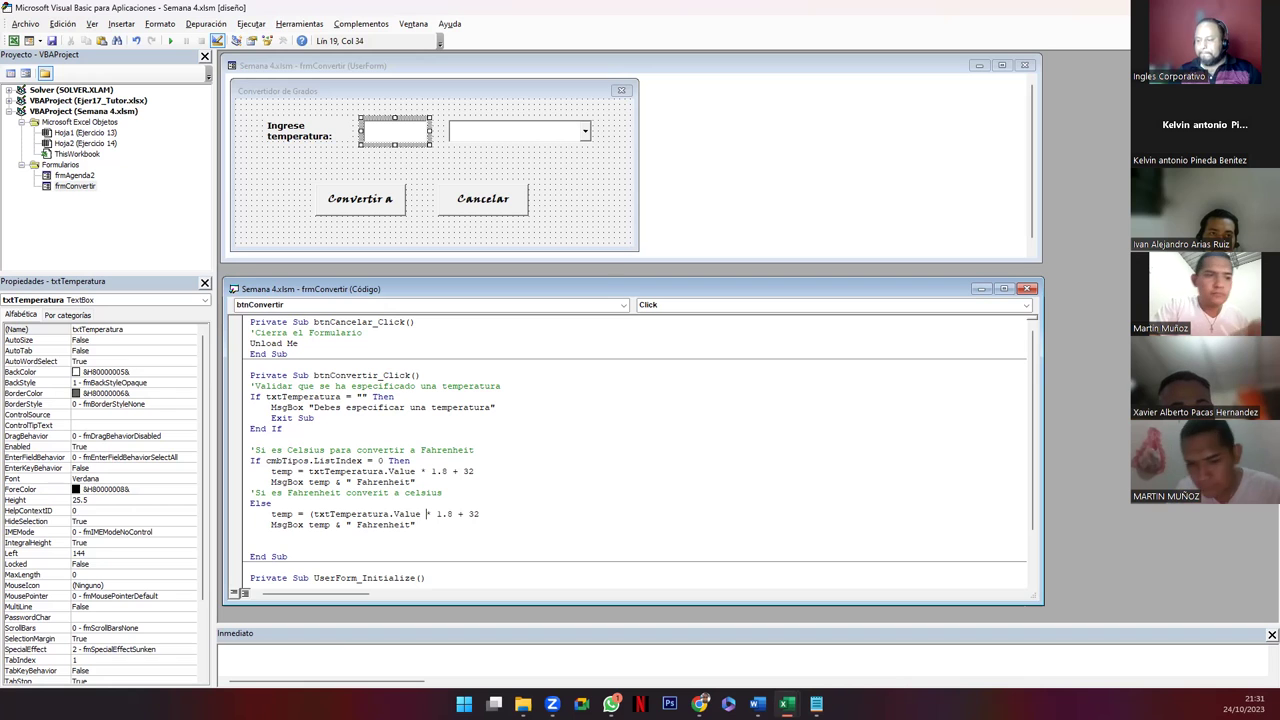
text(- 32))
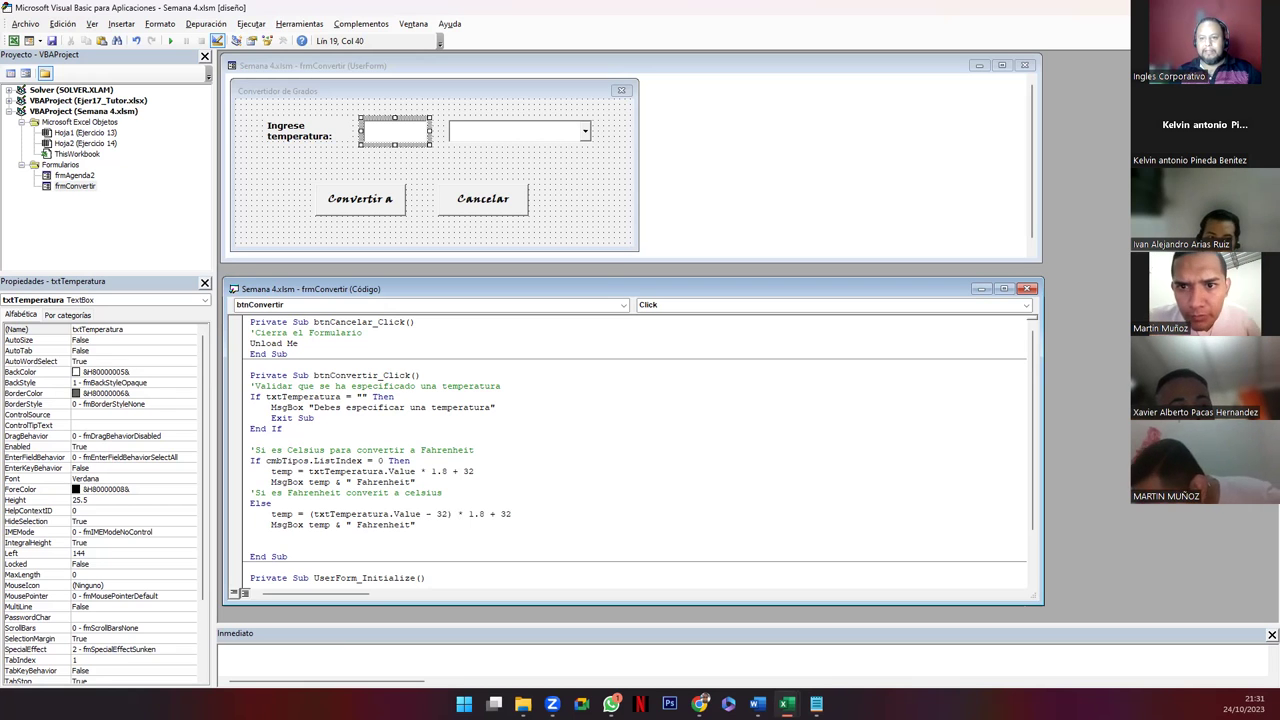
key(Delete)
key(Delete)
key(Delete)
key(Delete)
key(Delete)
key(Delete)
key(Delete)
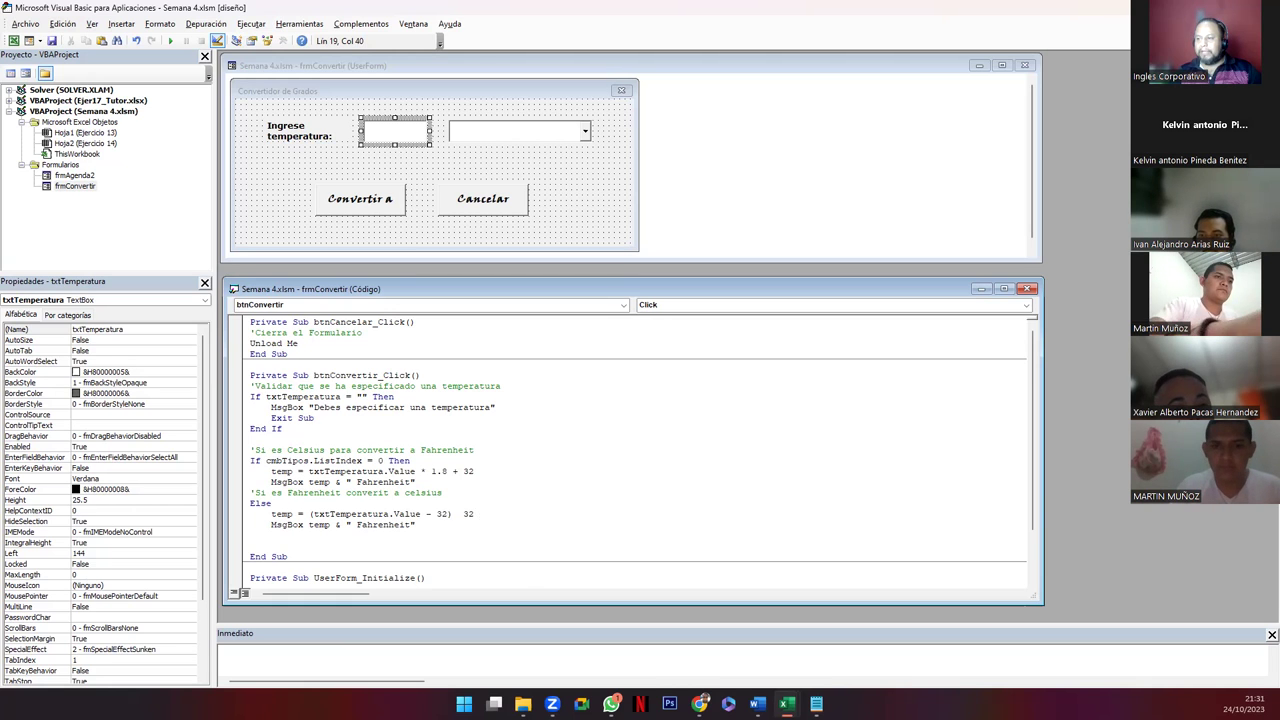
key(Delete)
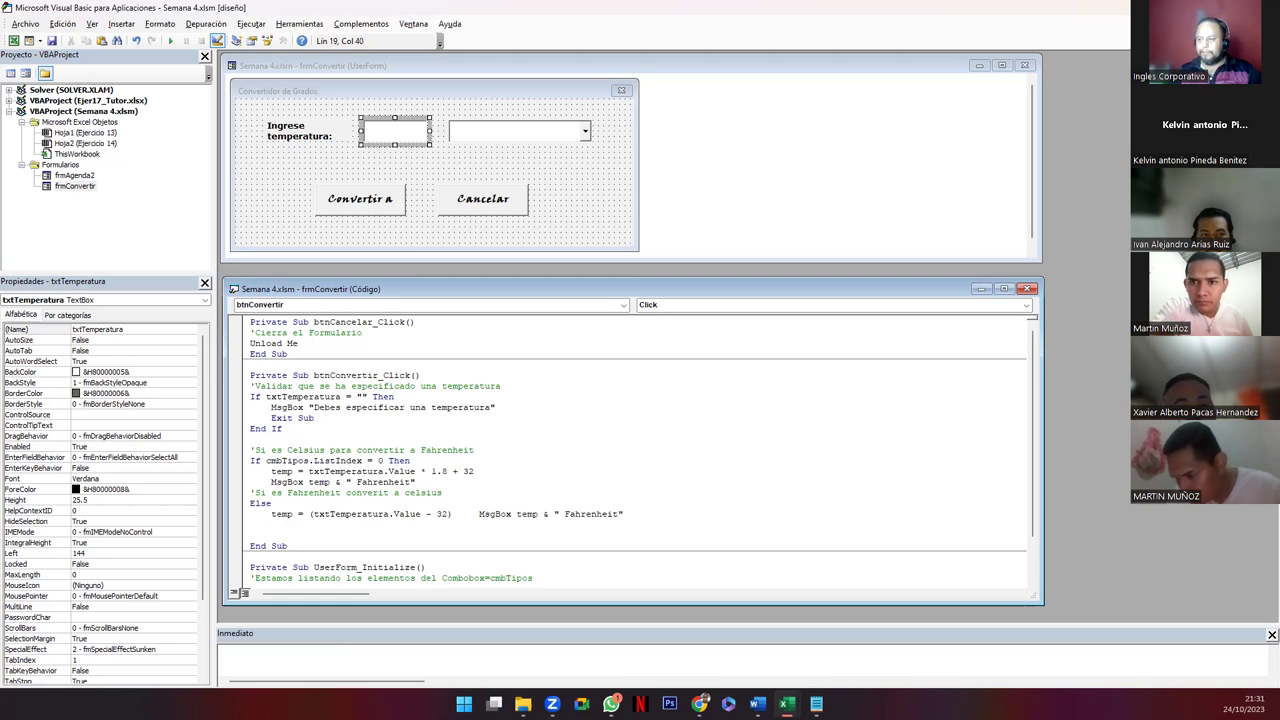
key(ctrl+z)
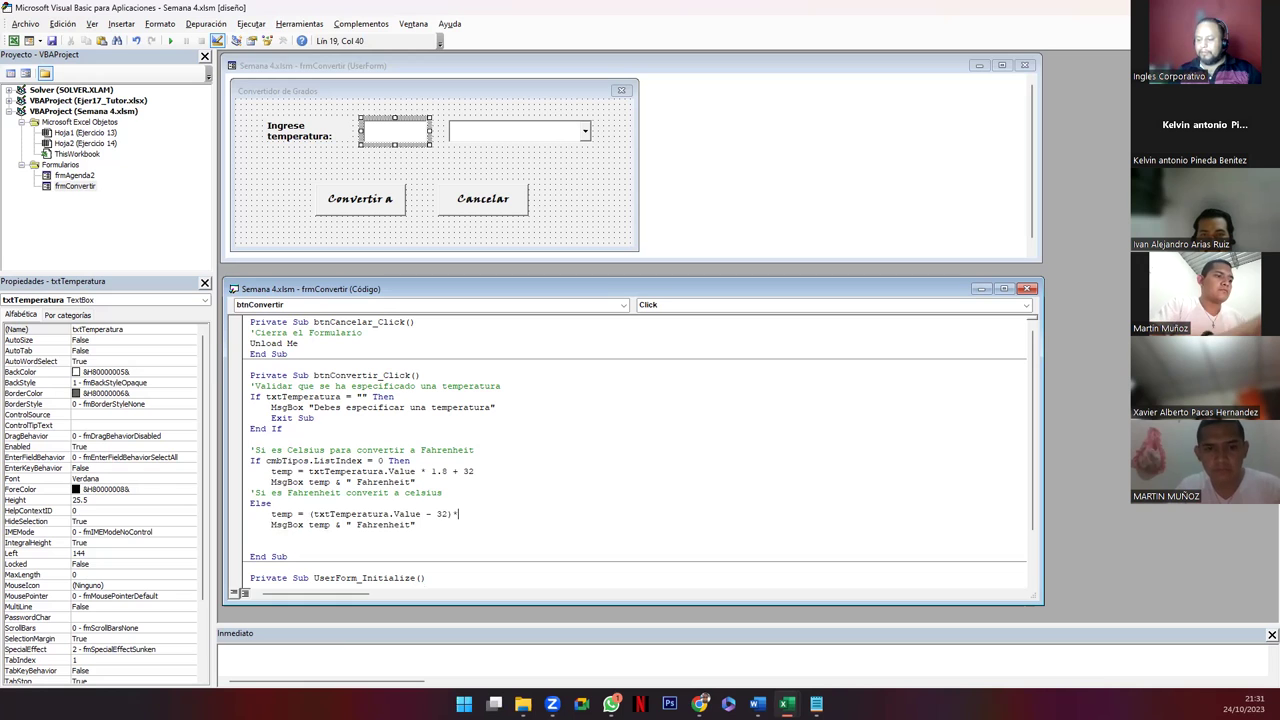
text(5/9)
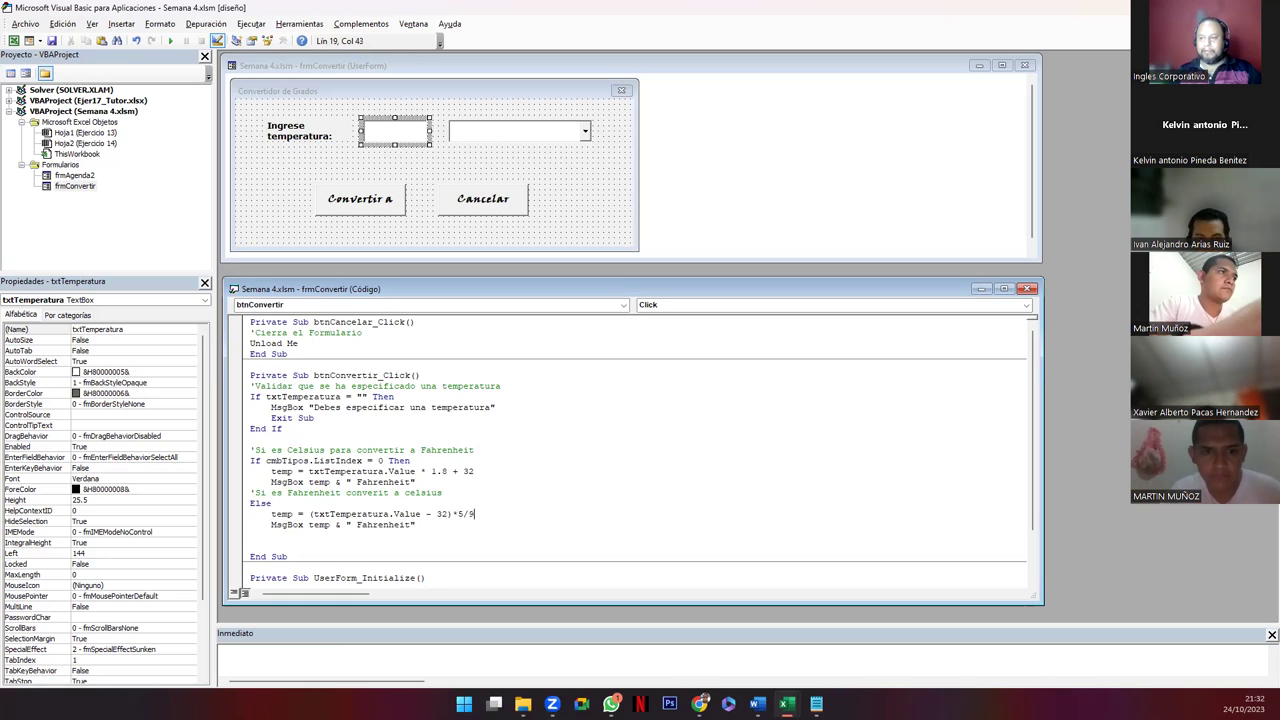
key(Return)
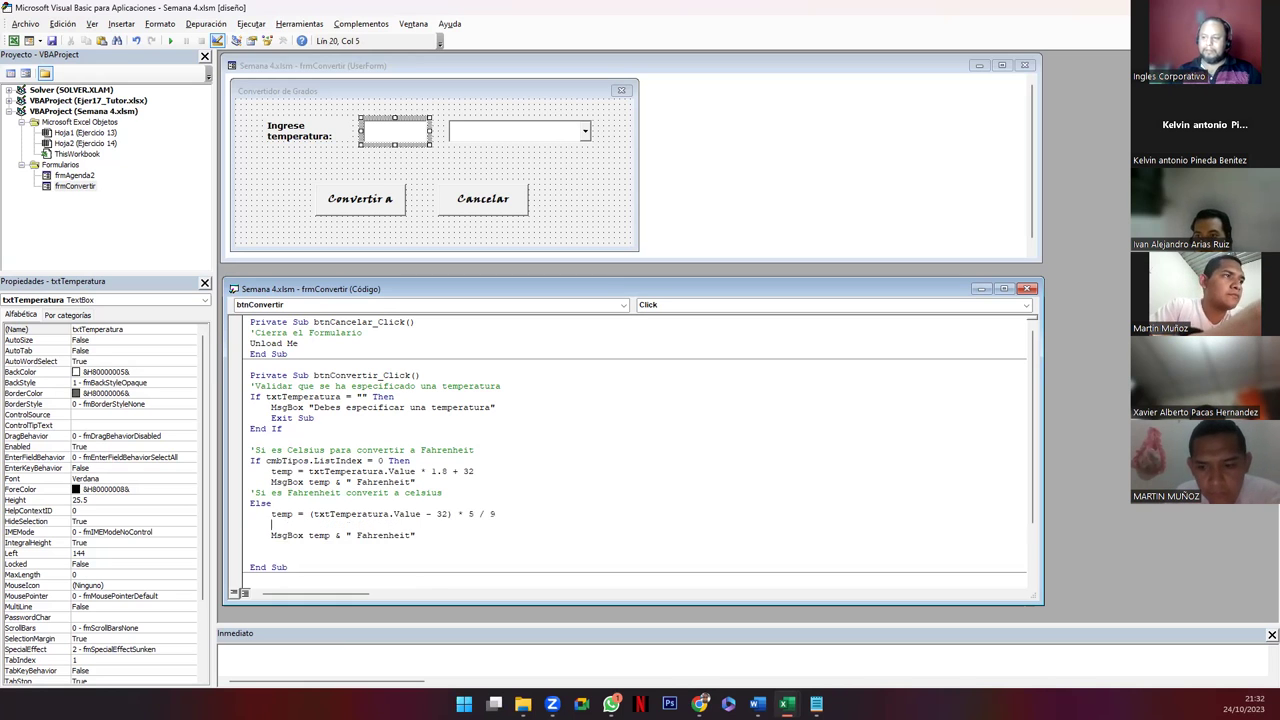
Step: Relabel the Else MsgBox to "Celcius", close the block with End If, and snip the code area
key(Delete)
key(End)
key(BackSpace)
key(BackSpace)
key(BackSpace)
key(BackSpace)
key(BackSpace)
key(BackSpace)
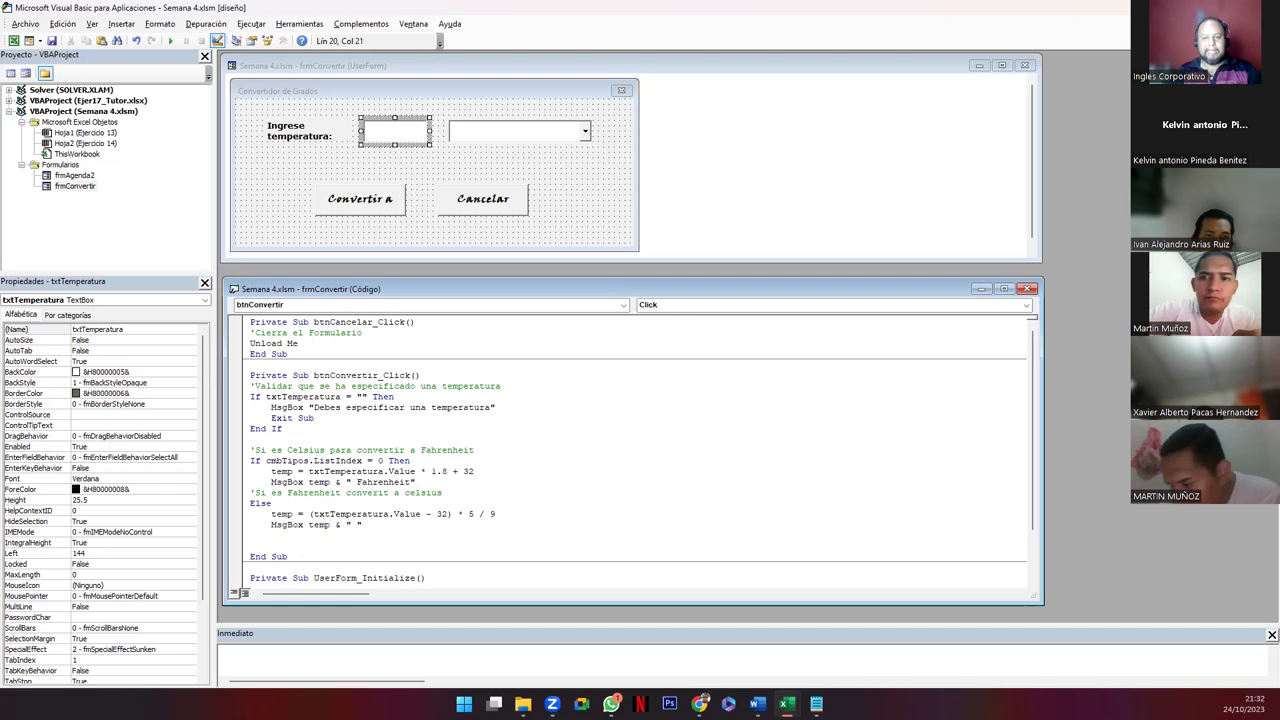
text(Celcius)
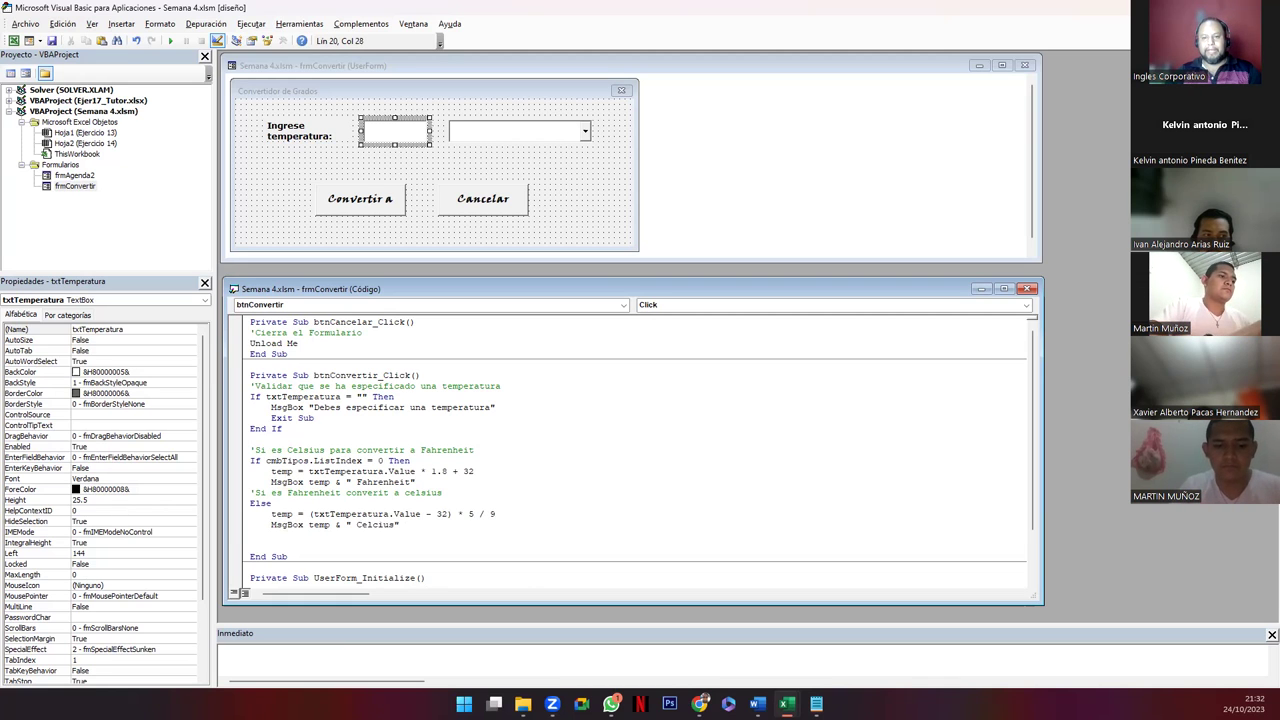
text(")
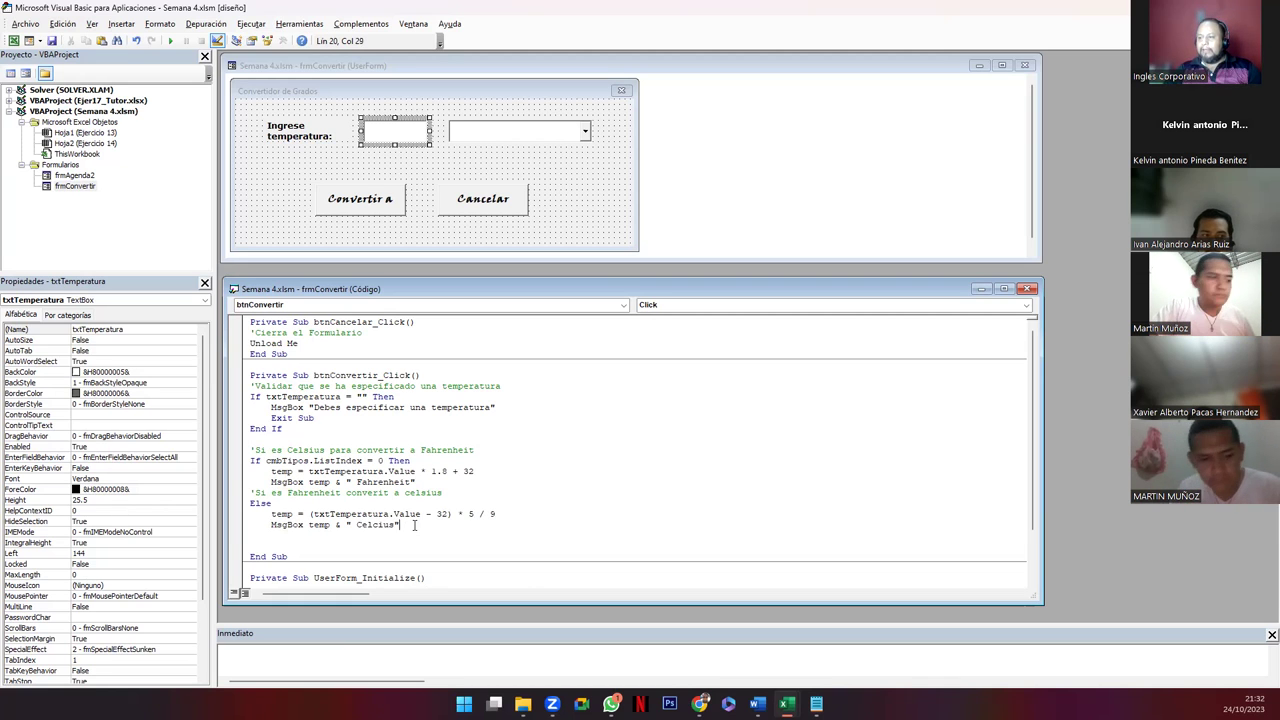
key(Return)
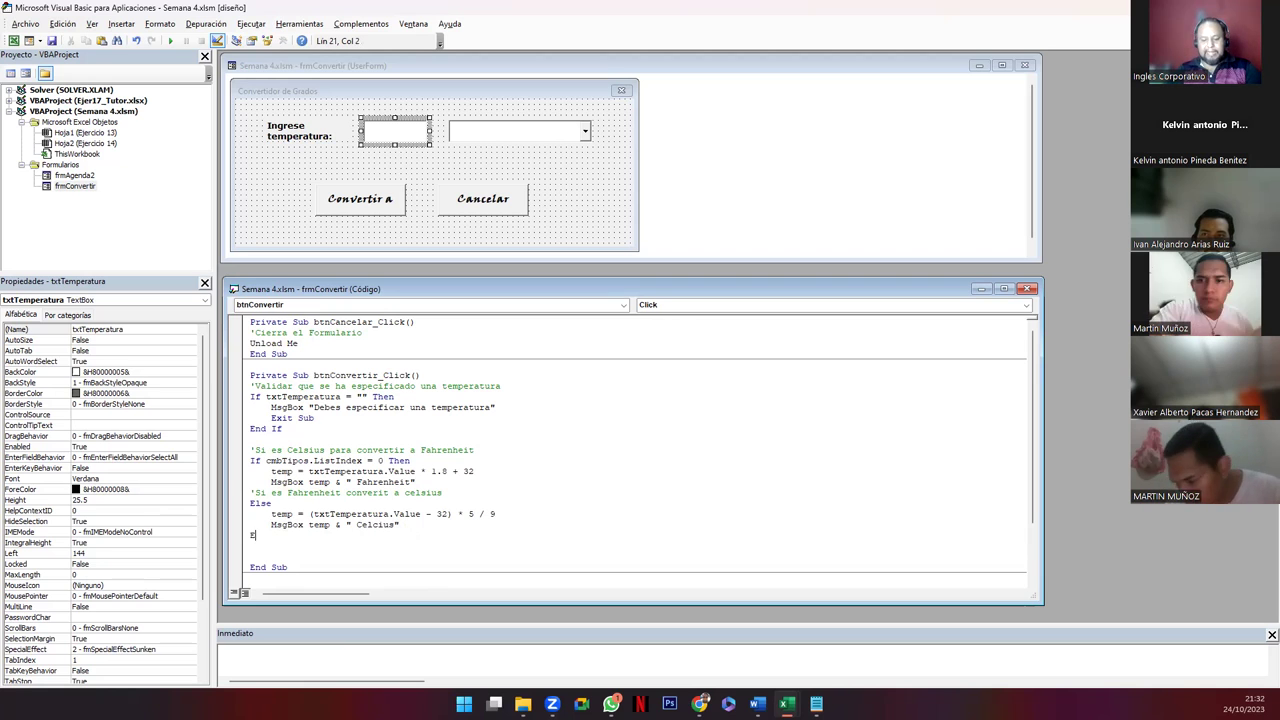
text(End )
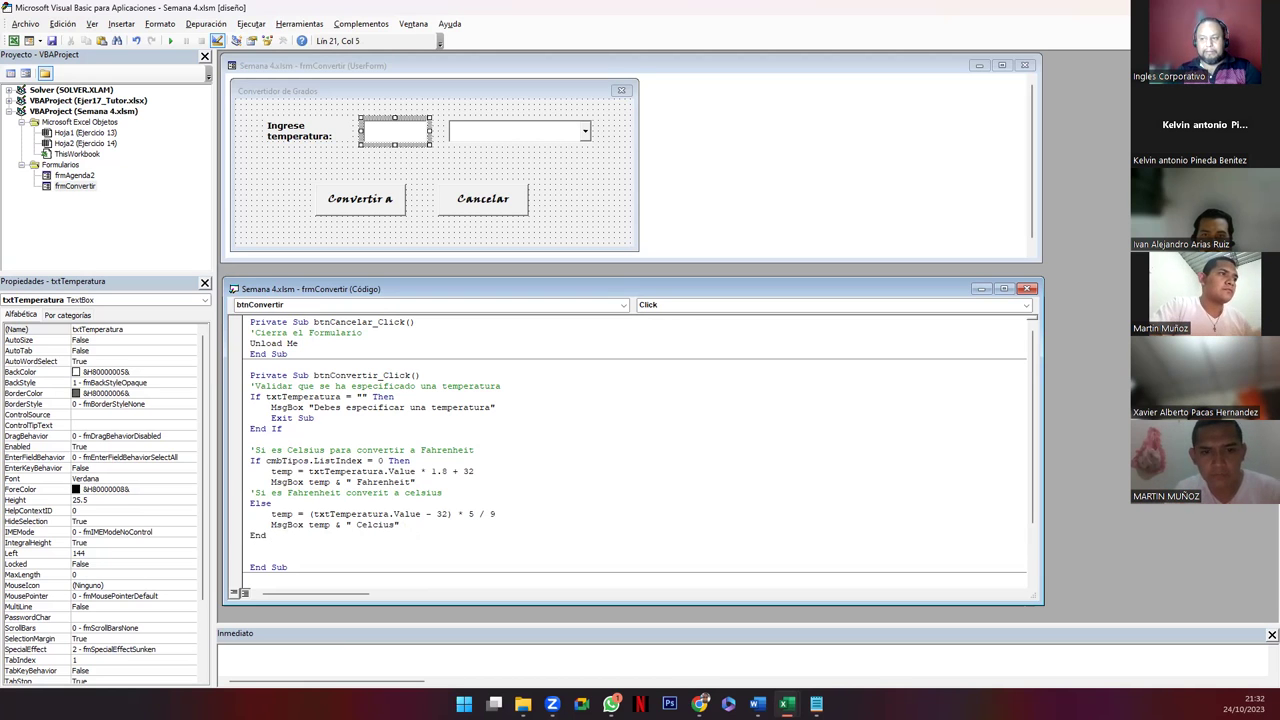
text(If)
key(Return)
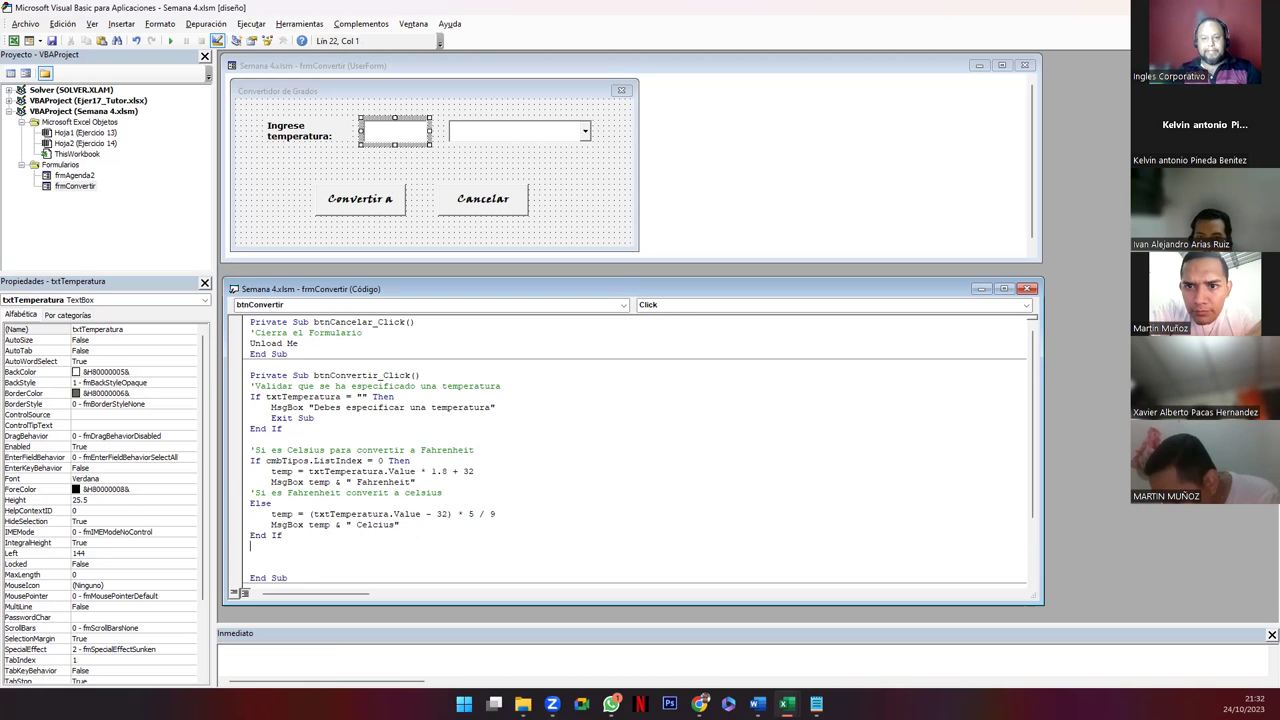
key(Delete)
key(Delete)
key(Delete)
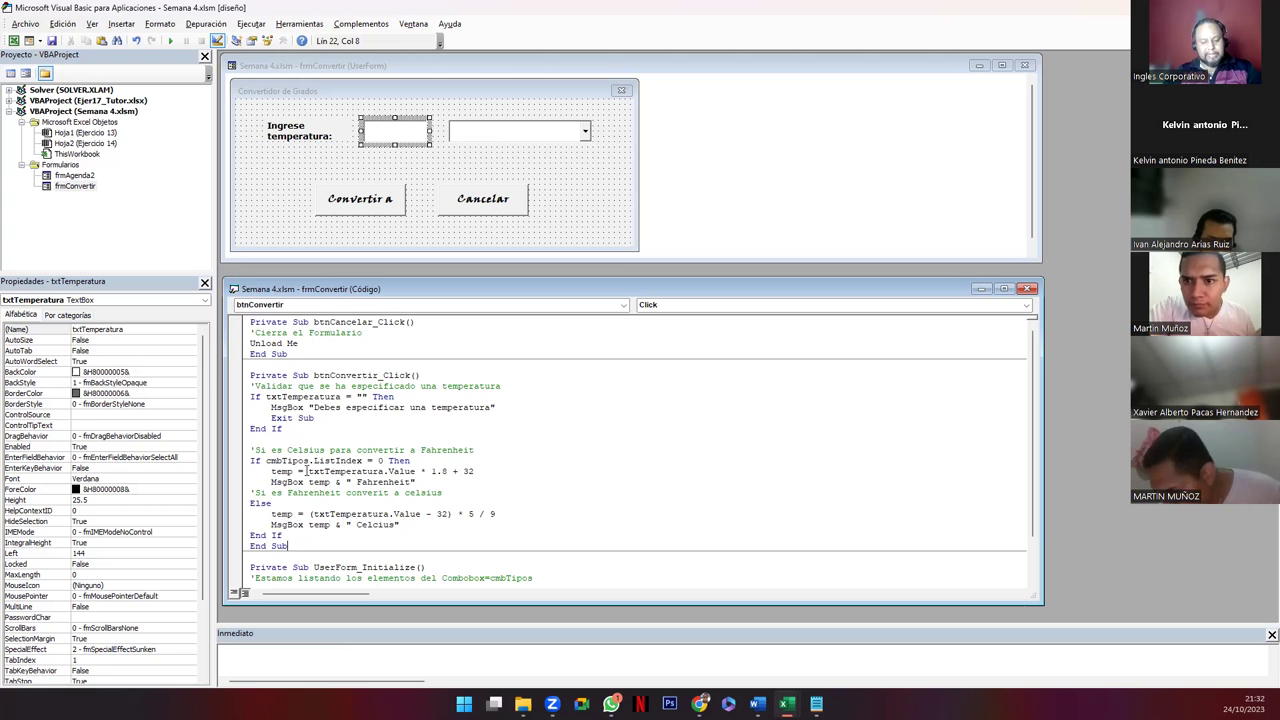
key(super+shift+s)
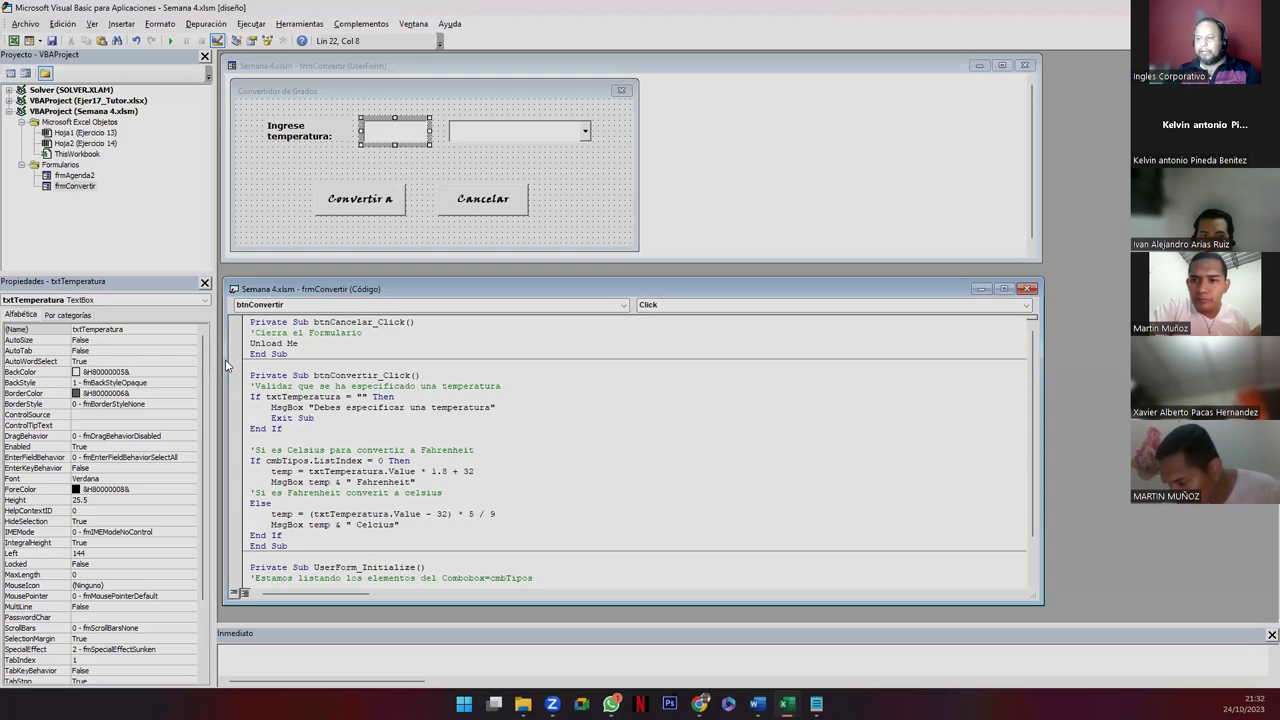
drag(225, 357, 626, 553)
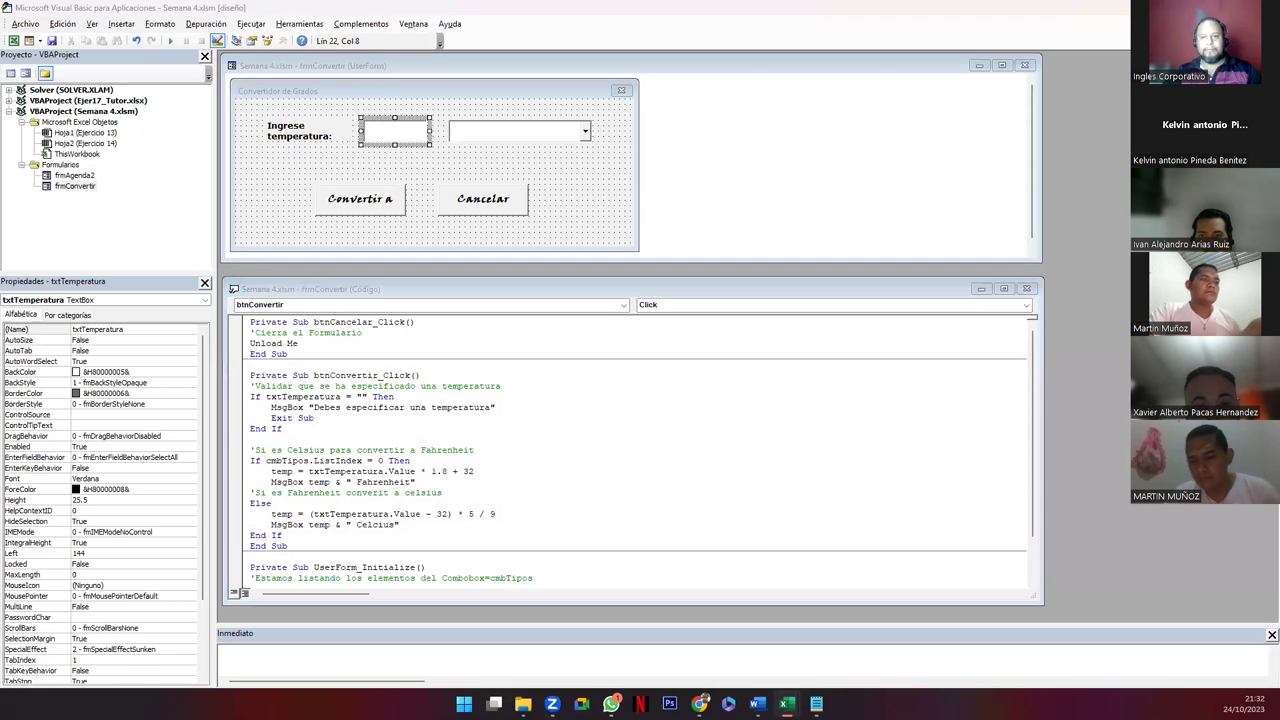
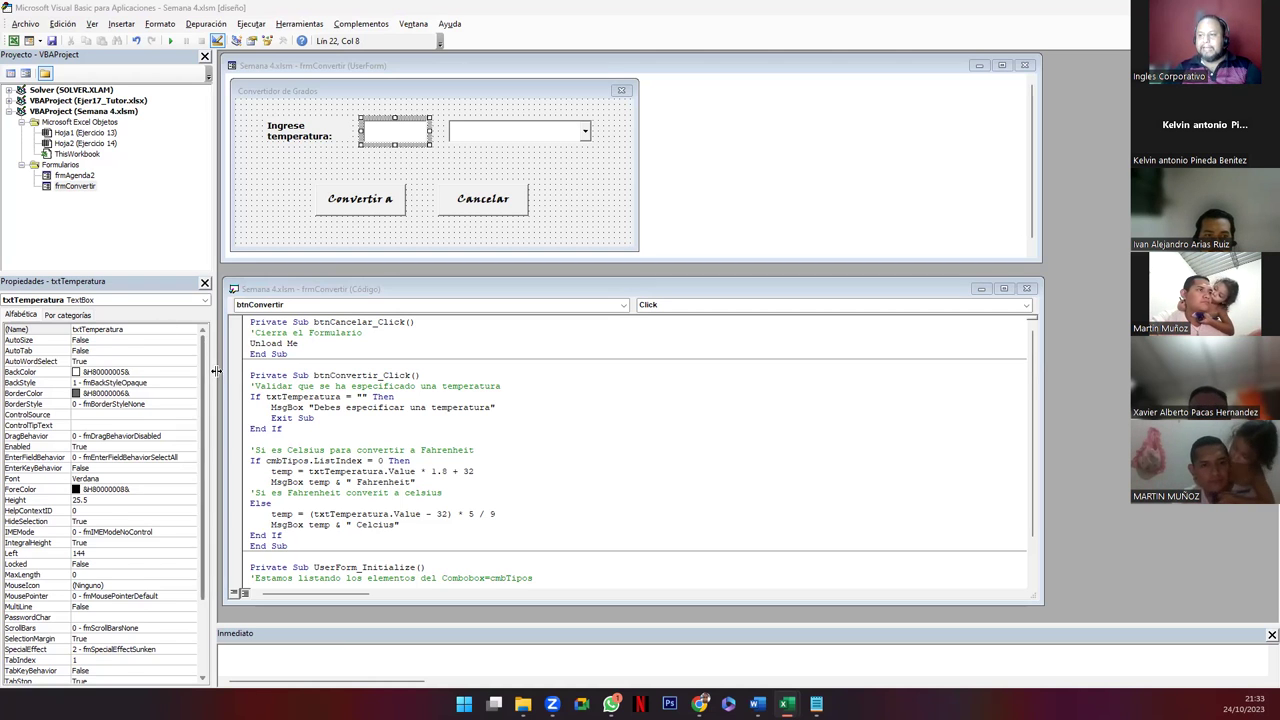
Step: Review the btnConvertir_Click Celsius/Fahrenheit code and frmConvertir form design, then return to Excel
drag(249, 376, 377, 545)
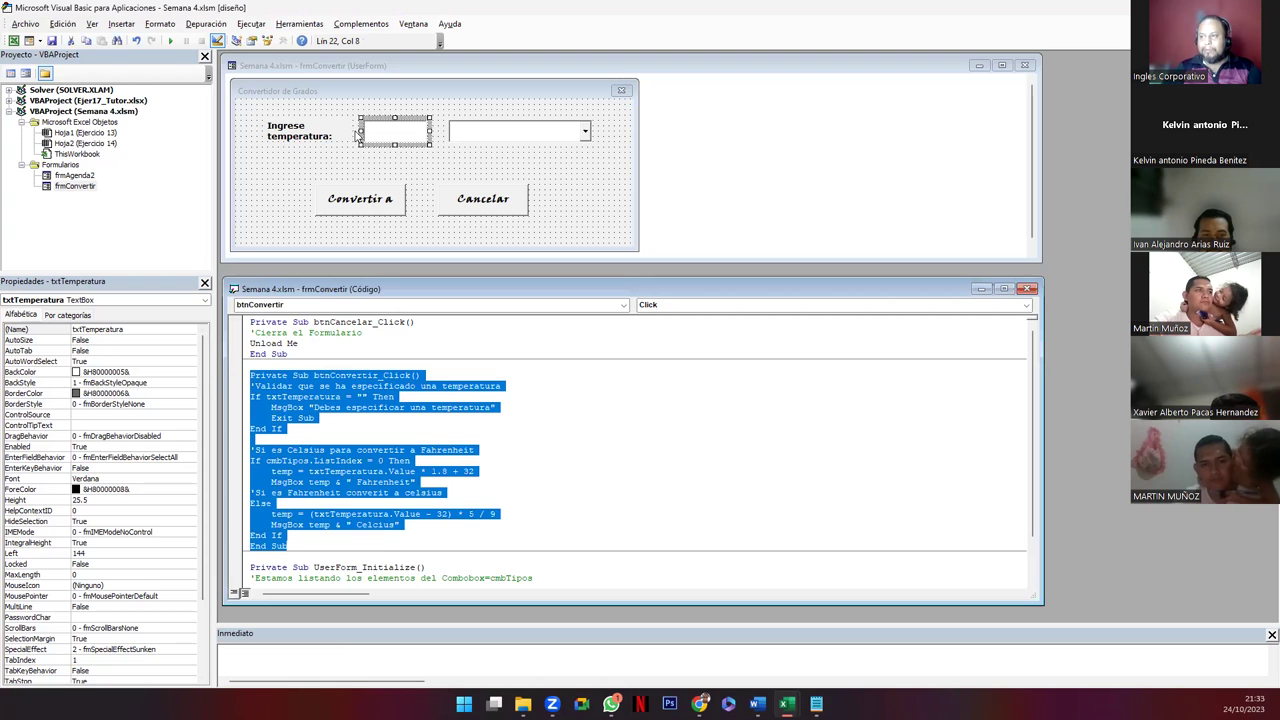
click(389, 137)
key(F7)
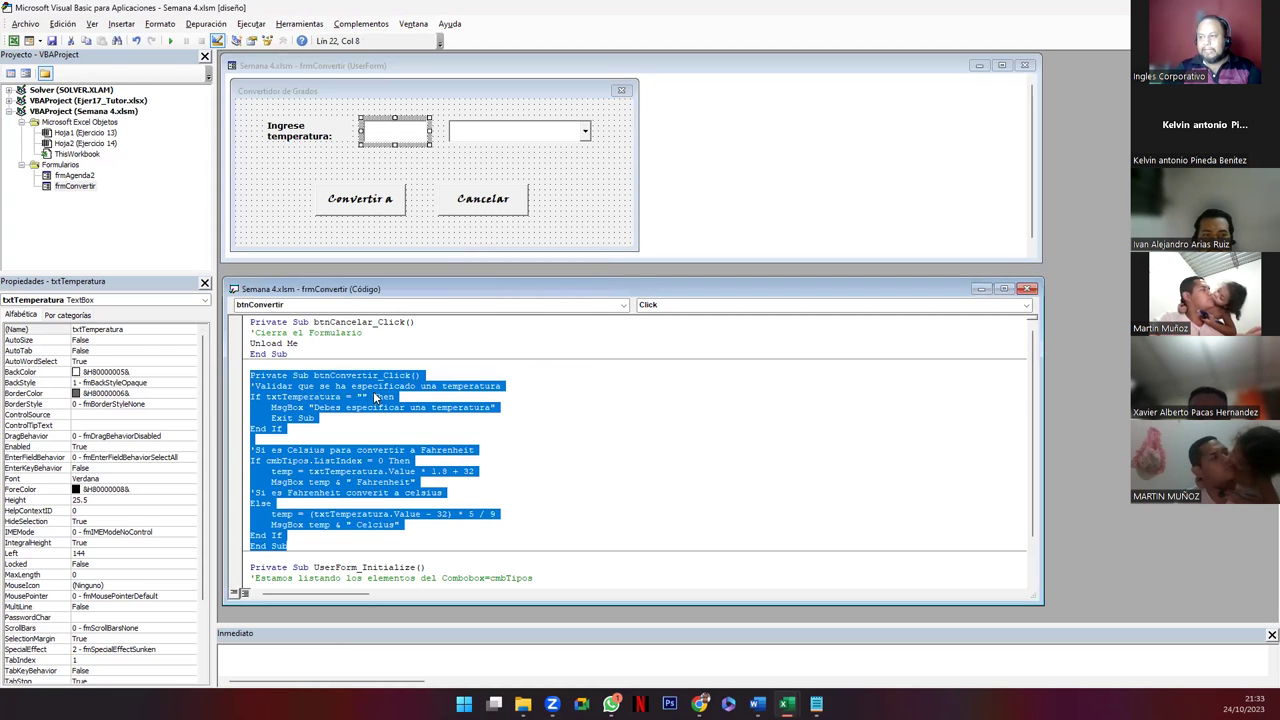
click(341, 408)
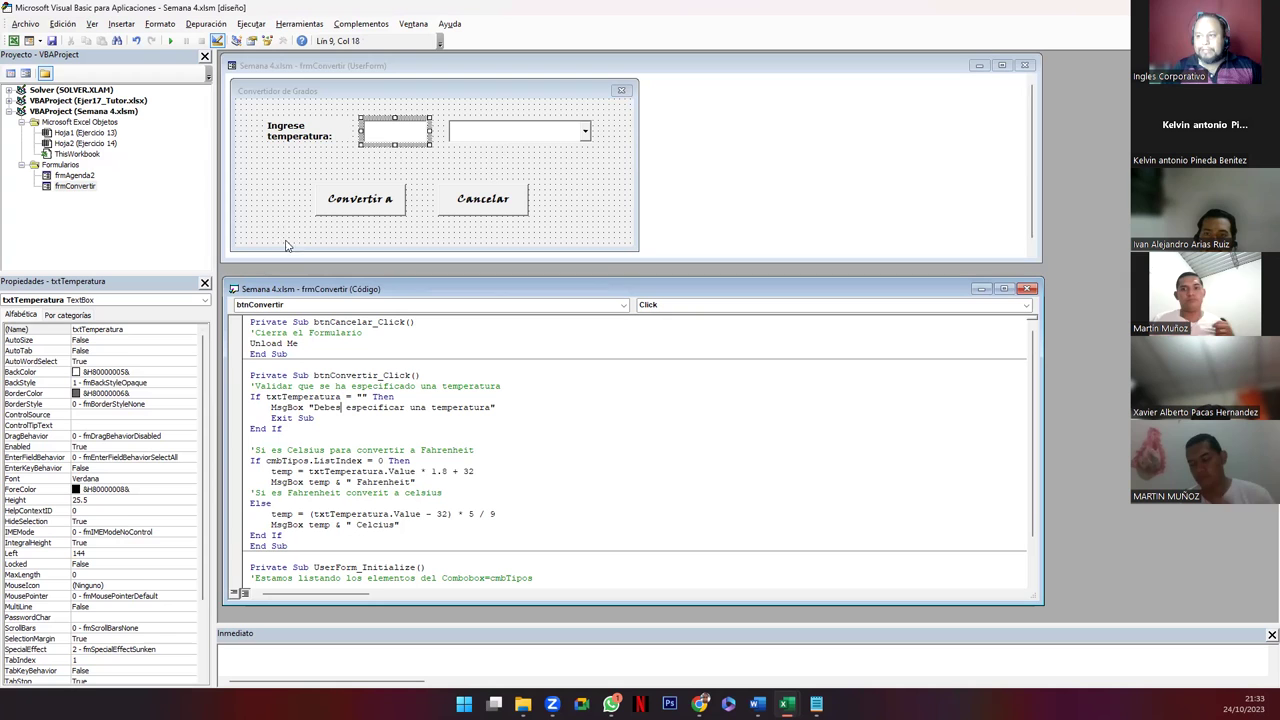
click(267, 224)
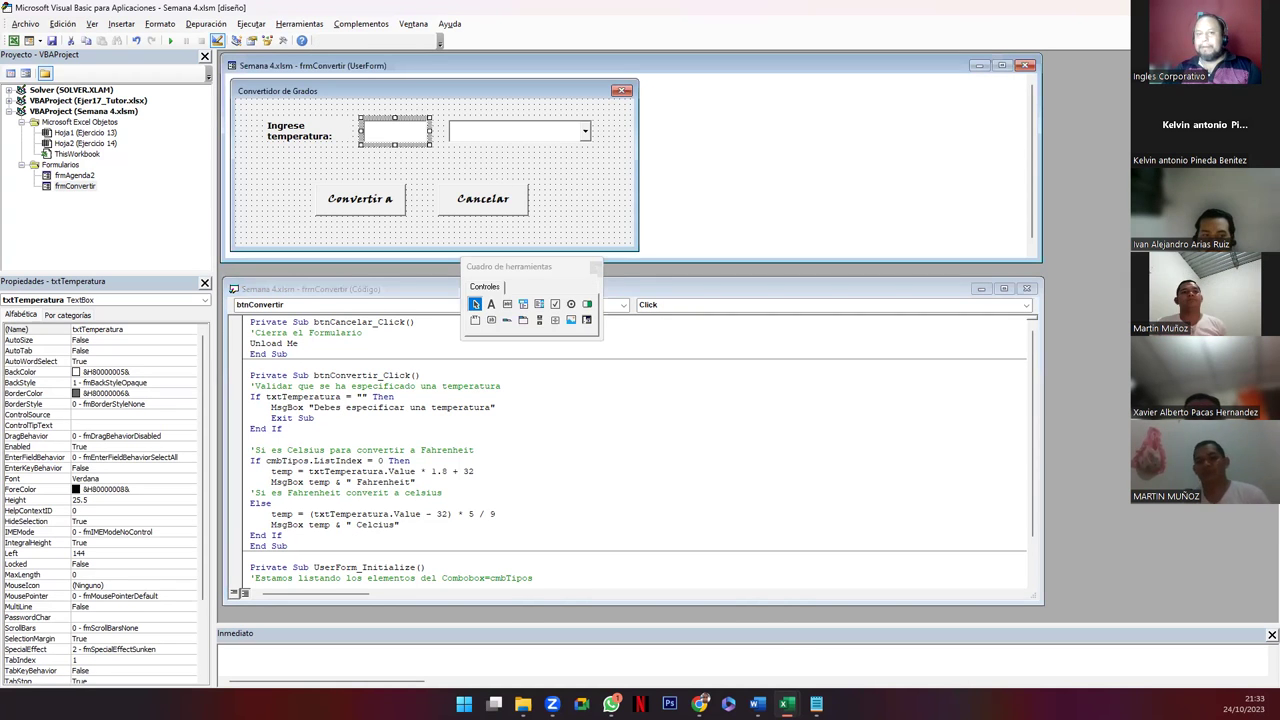
key(alt+Tab)
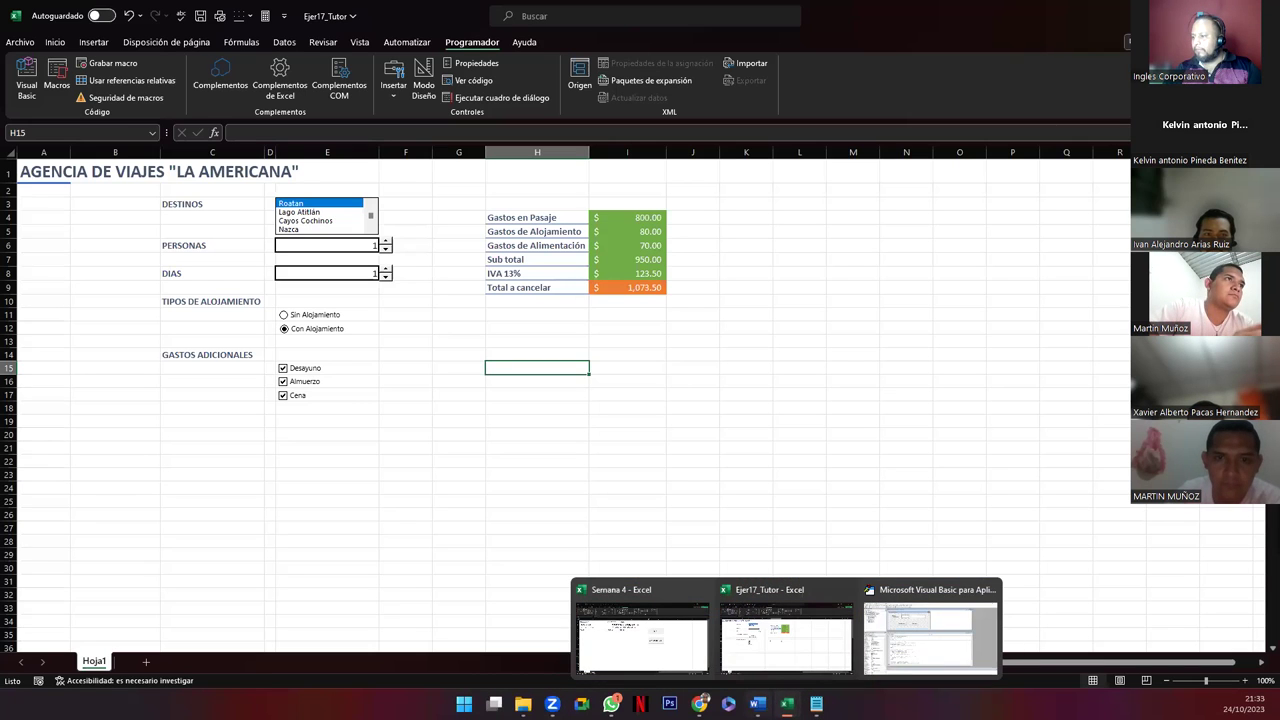
Step: In Semana 4, open the Convertidor button's properties to see its name, btnInvocar
click(643, 632)
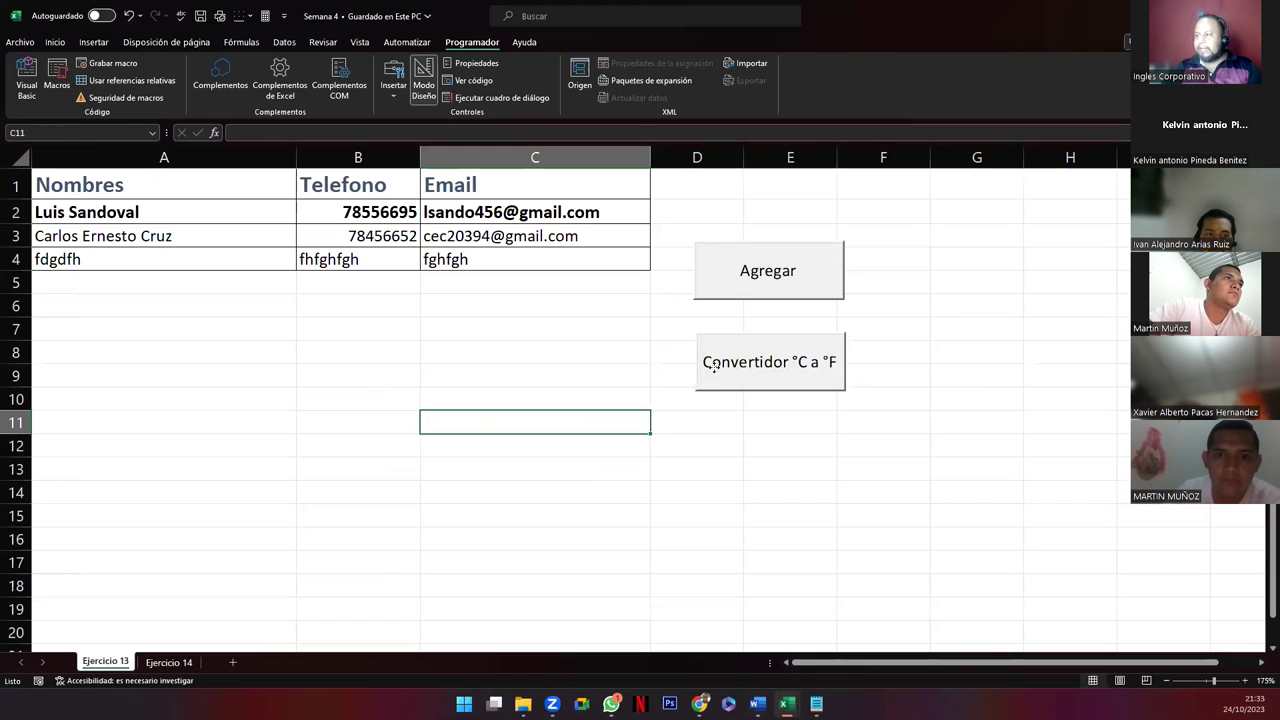
right_click(715, 370)
key(Escape)
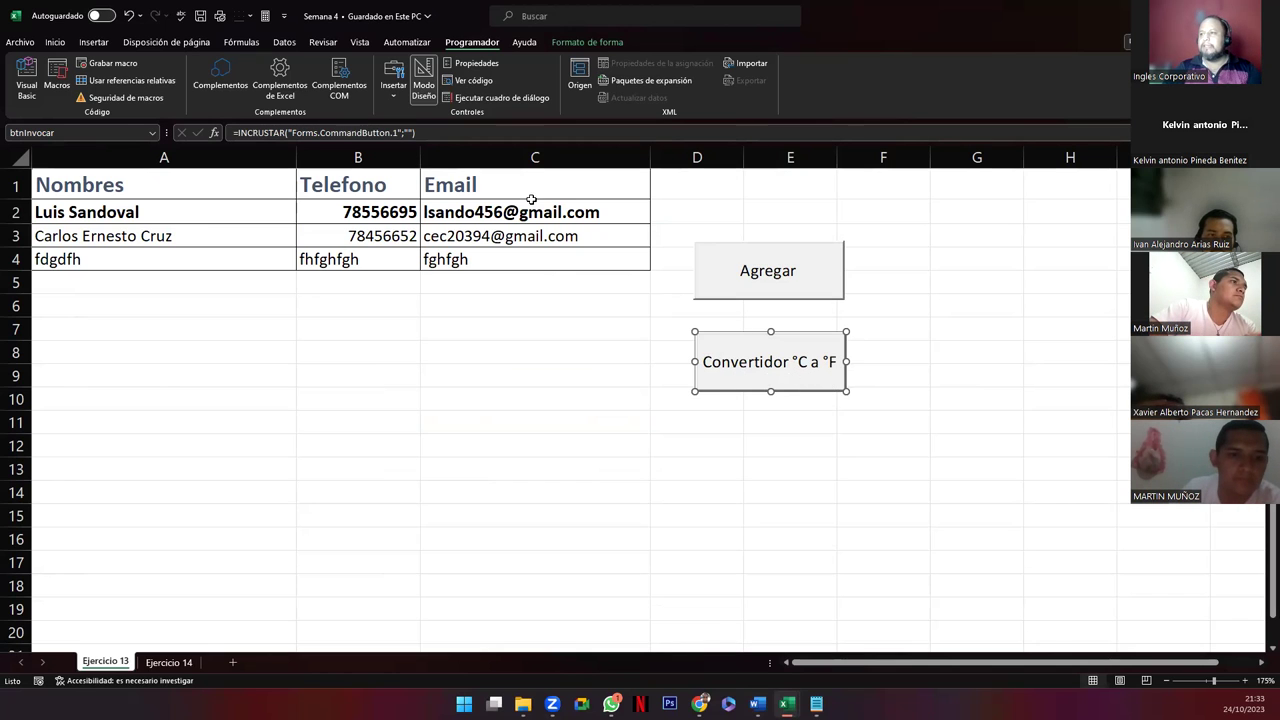
click(463, 66)
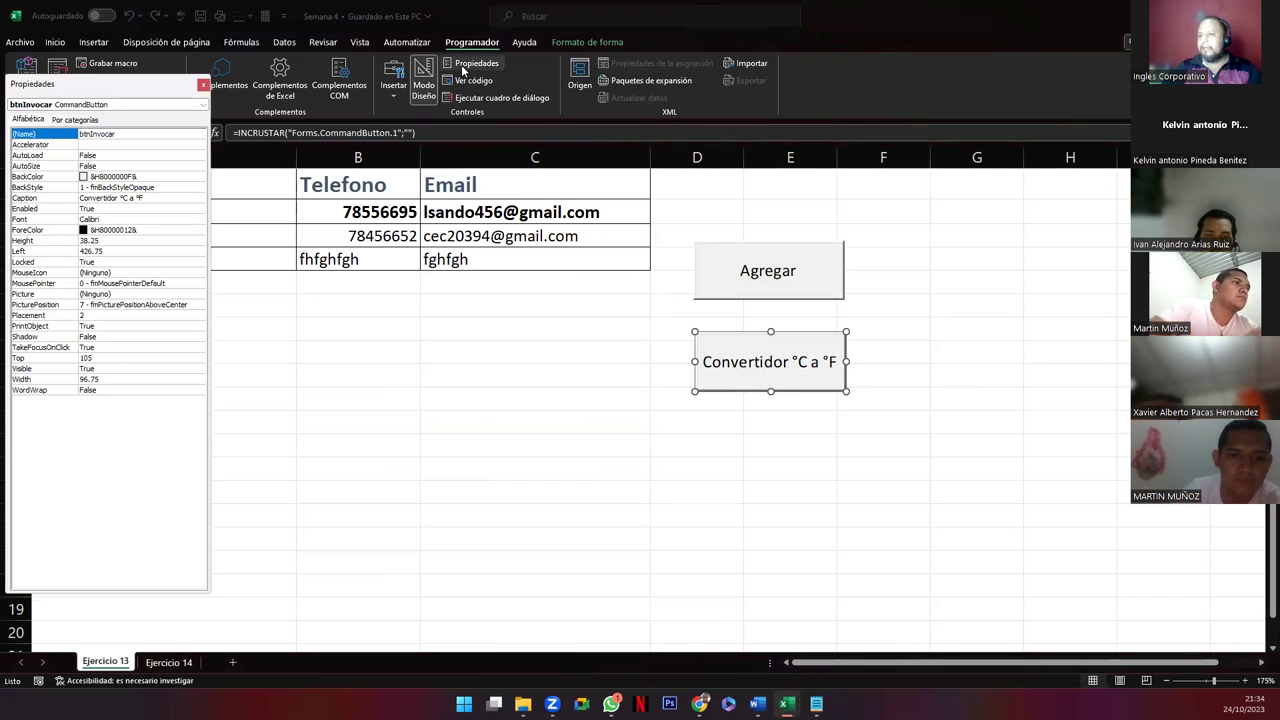
click(129, 133)
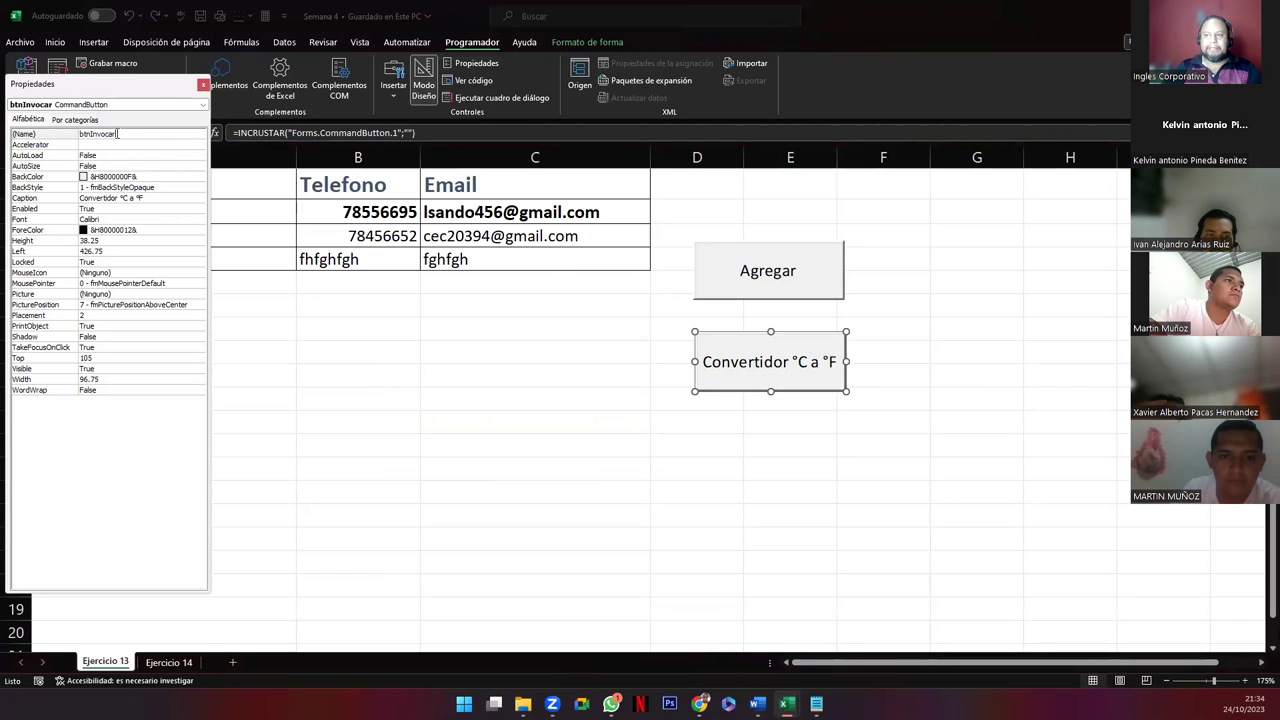
double_click(104, 134)
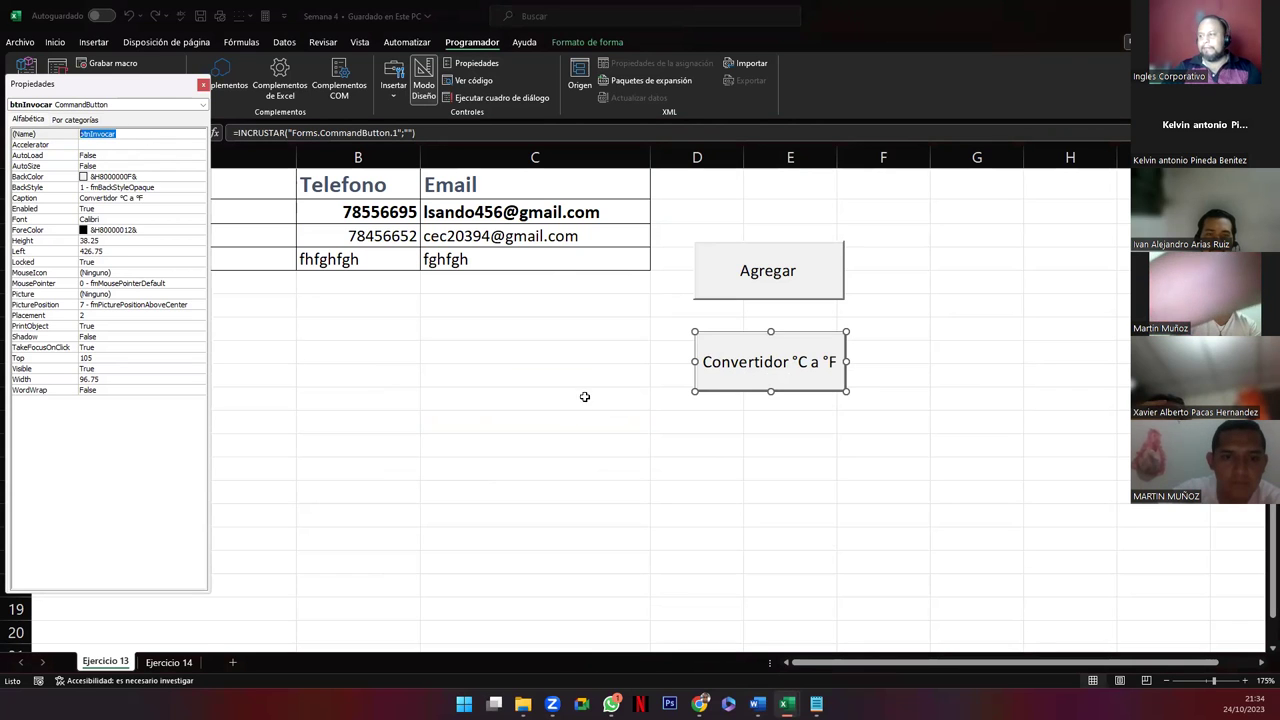
click(152, 198)
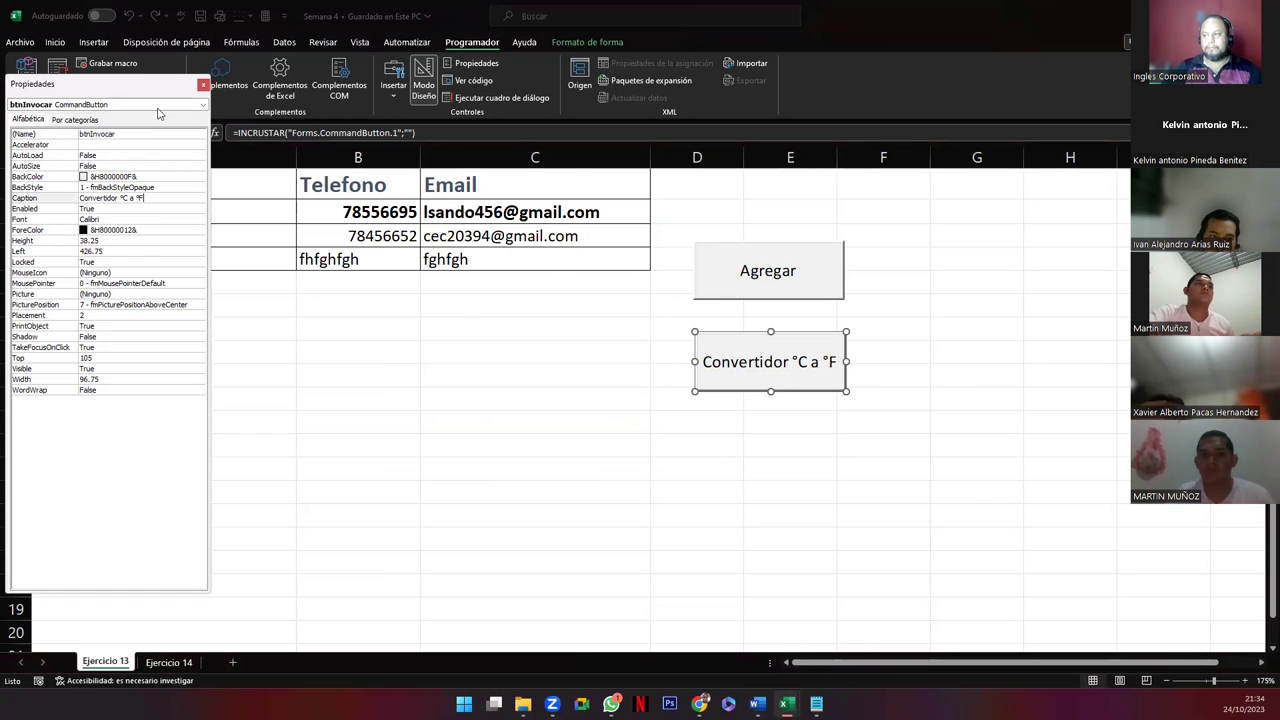
Step: Snip the button's properties, recheck its Caption, and close the Properties panel
drag(117, 88, 487, 158)
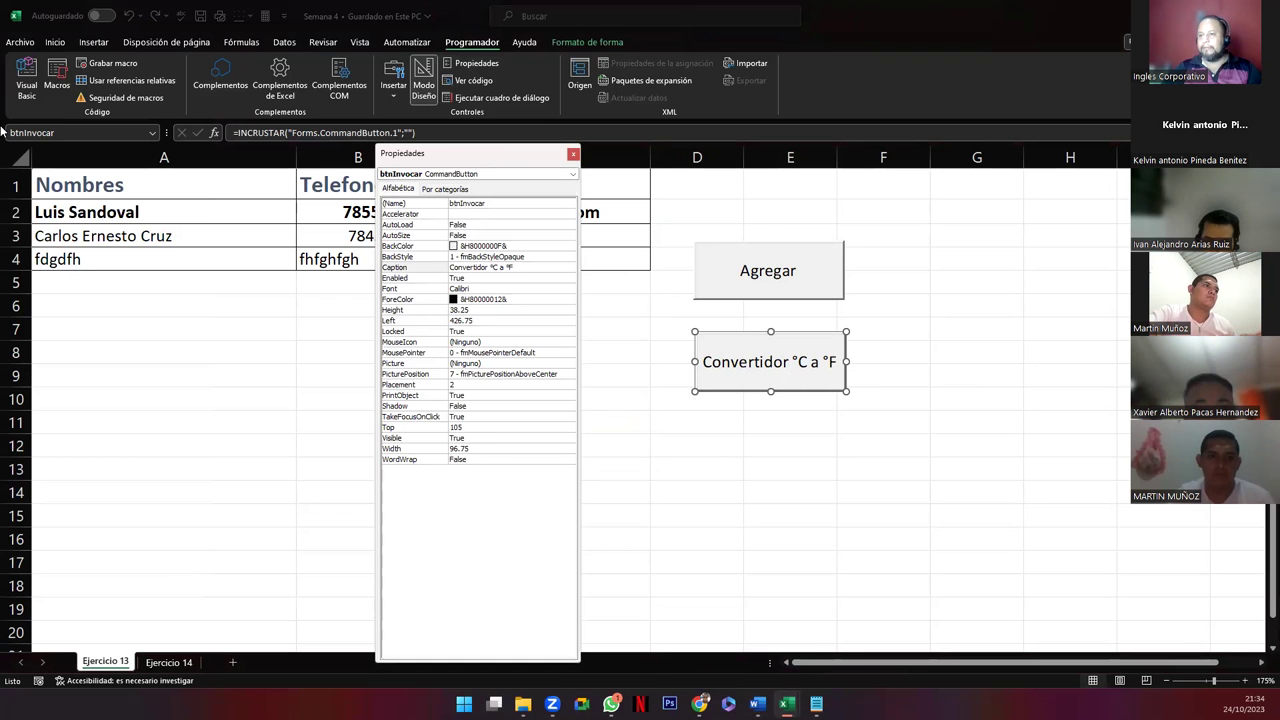
key(super+shift+s)
drag(4, 120, 870, 498)
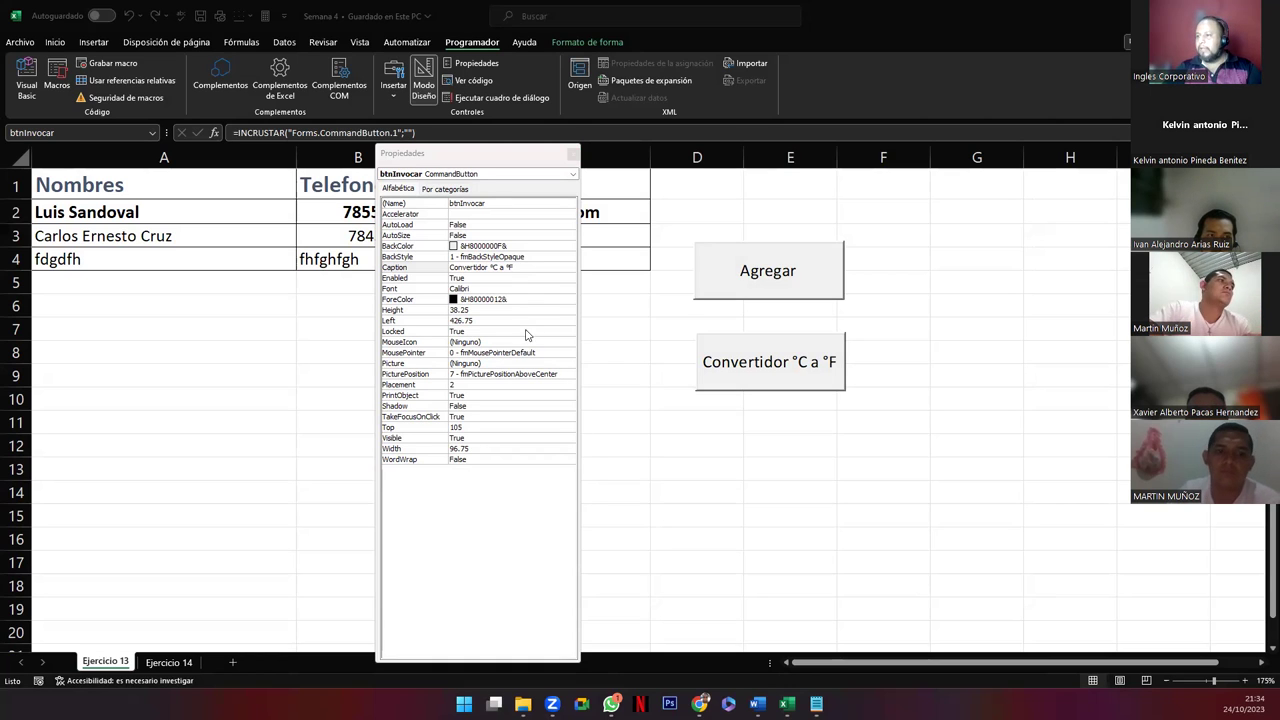
click(490, 204)
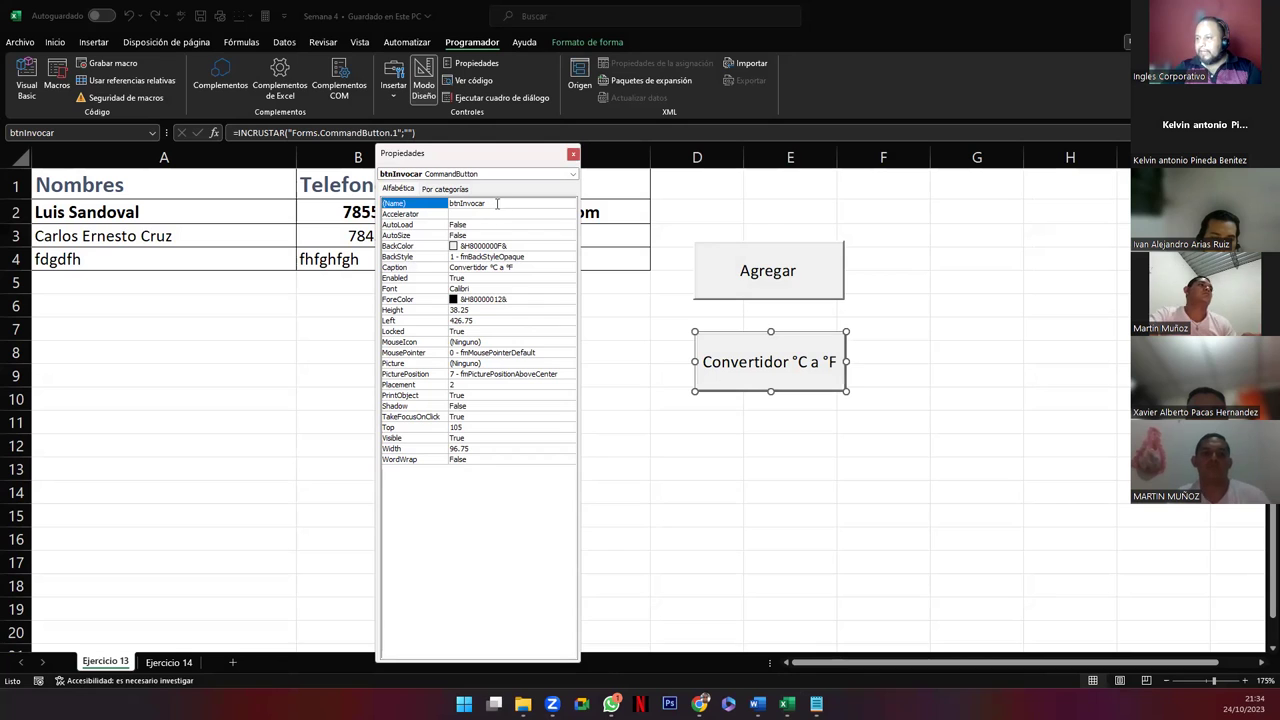
click(488, 268)
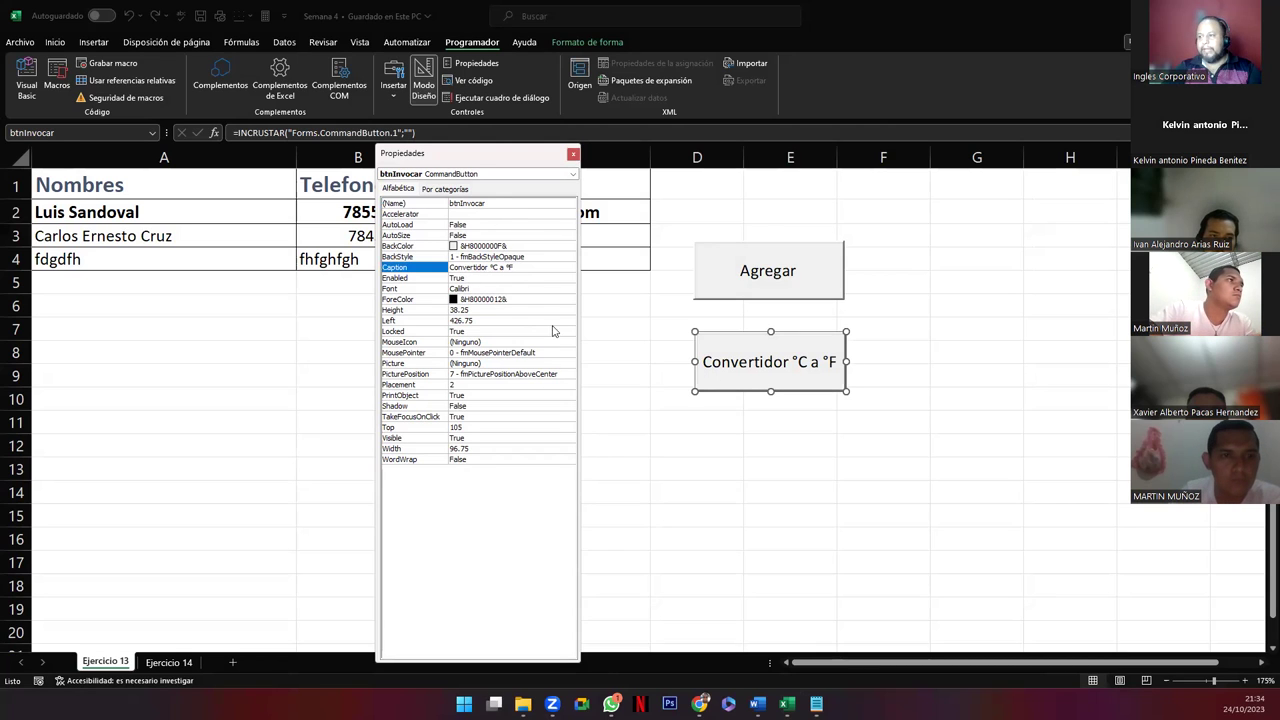
click(572, 156)
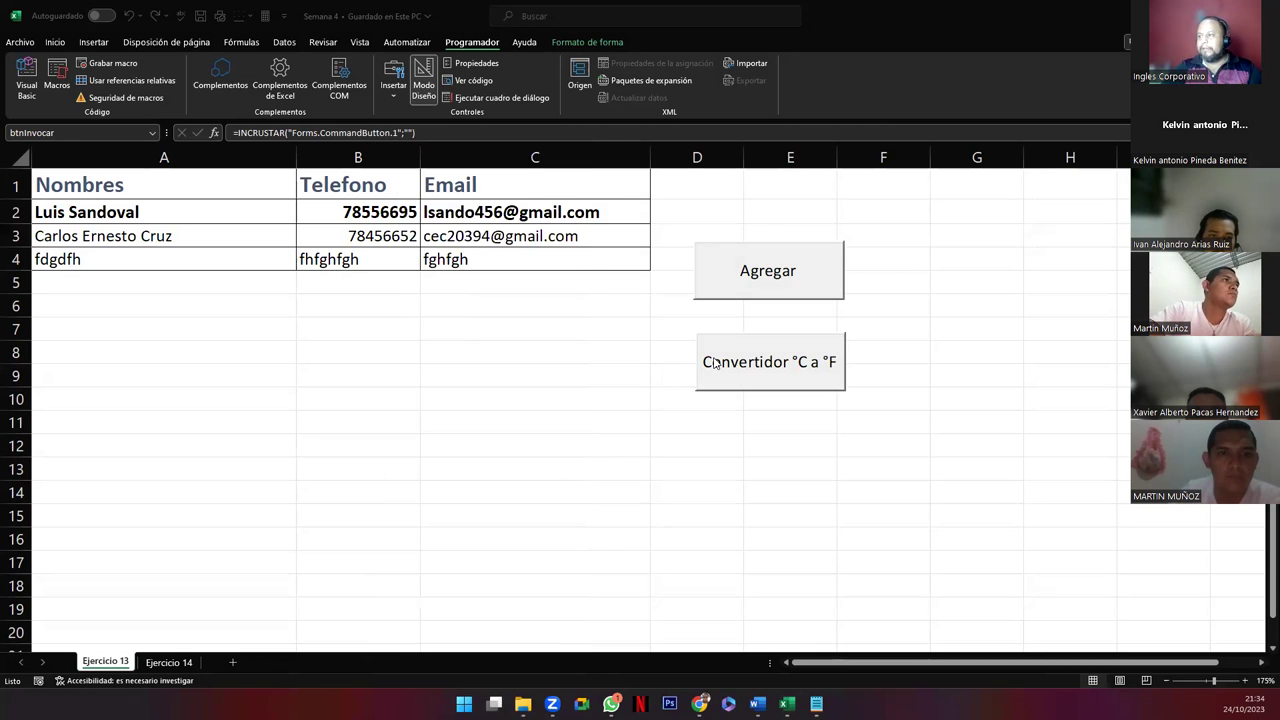
click(714, 343)
Step: Snip the btnInvocar_Click code calling frmConvertir.Show, then close Hoja1's code window
double_click(714, 343)
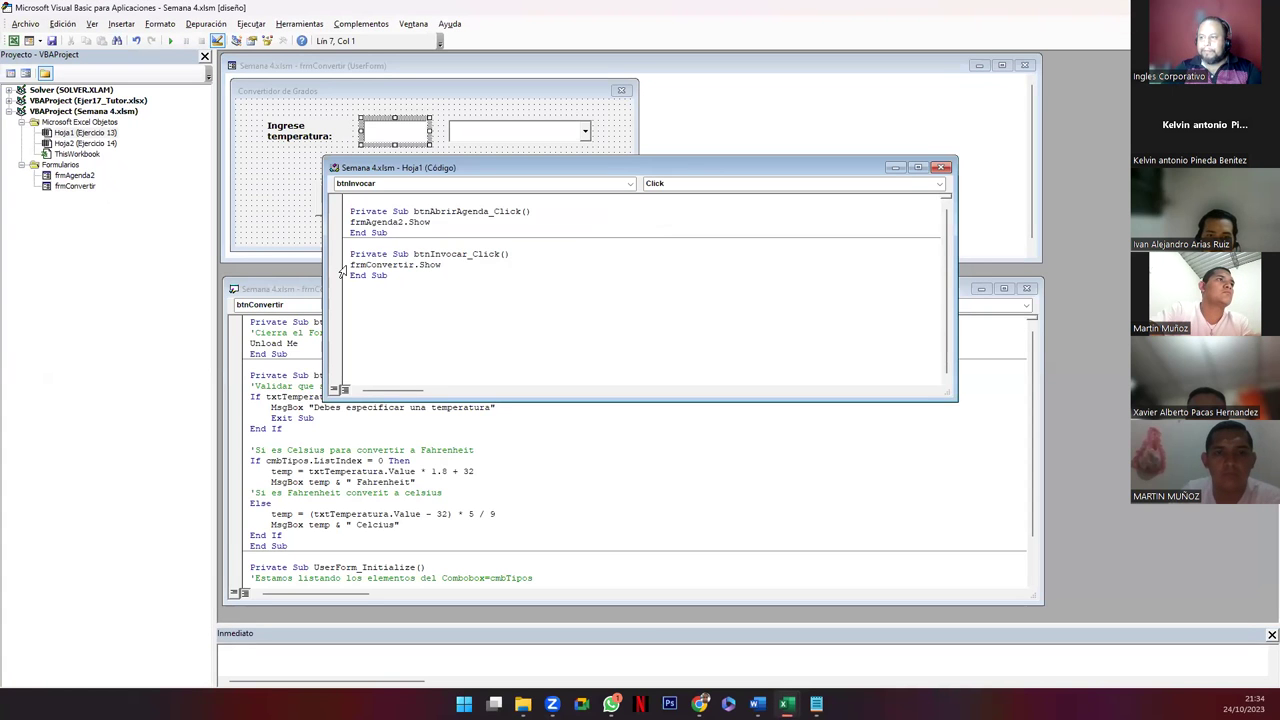
click(342, 266)
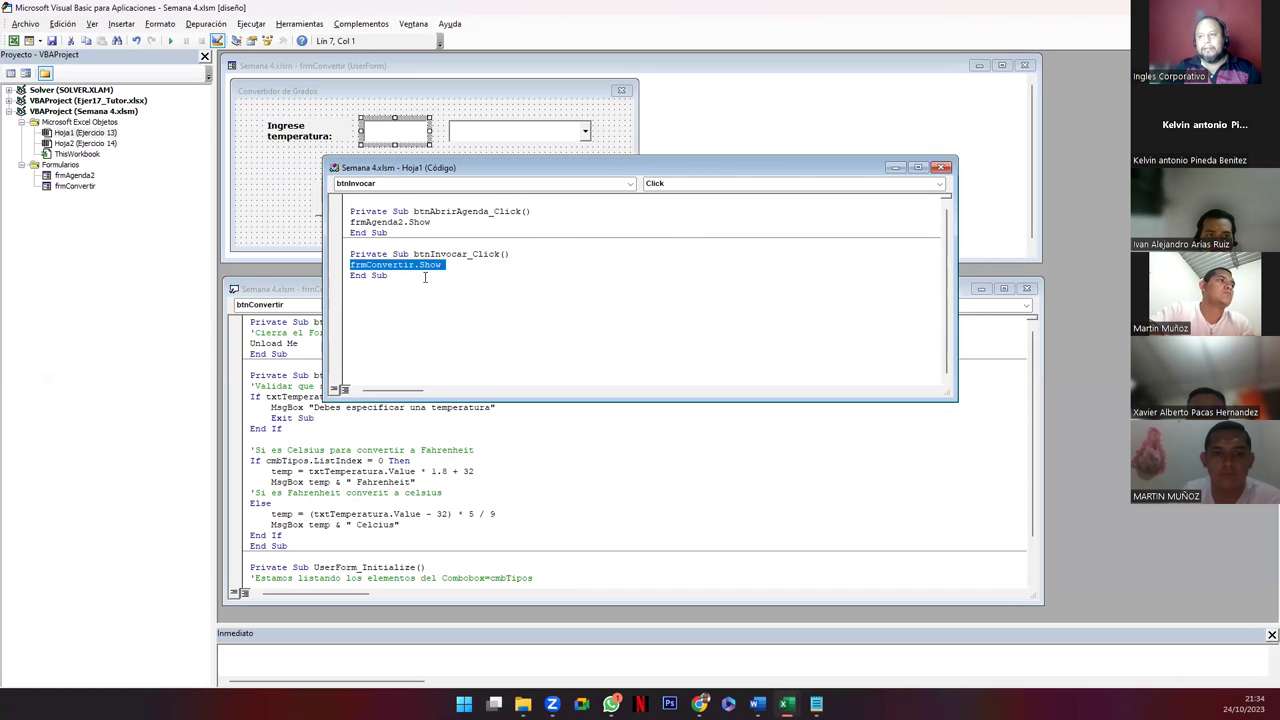
click(75, 186)
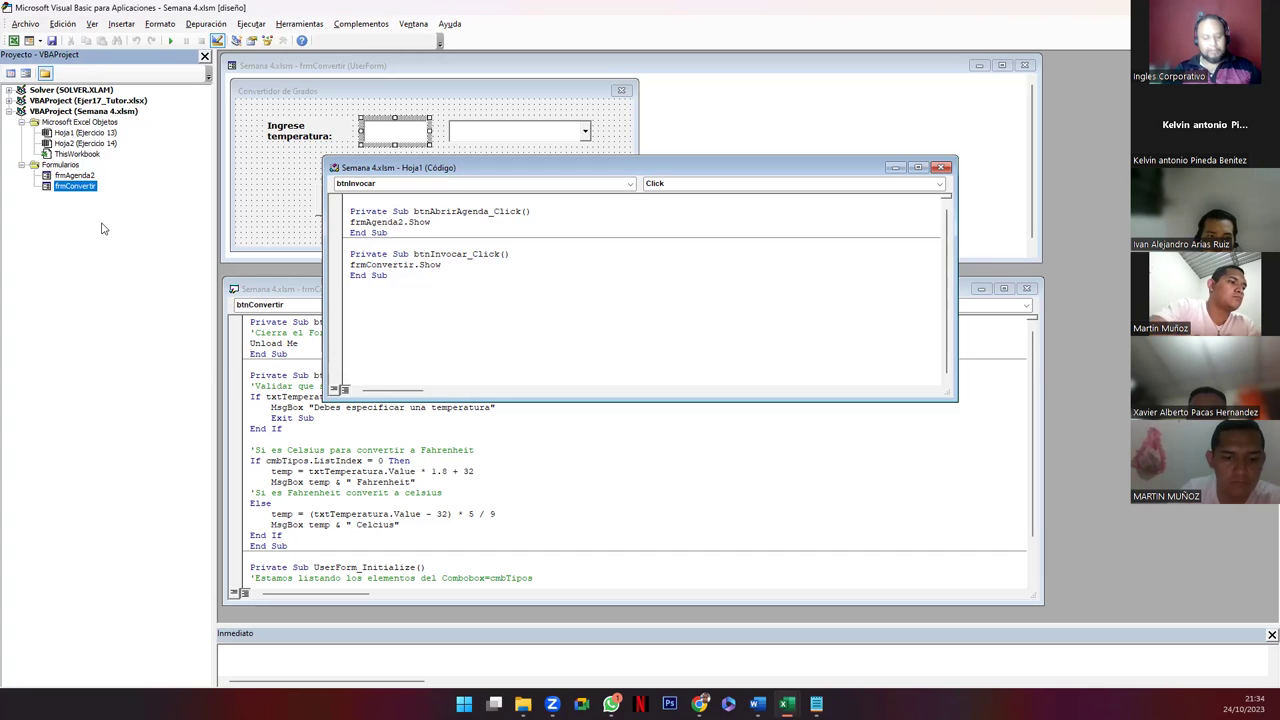
key(super+shift+s)
drag(325, 236, 562, 300)
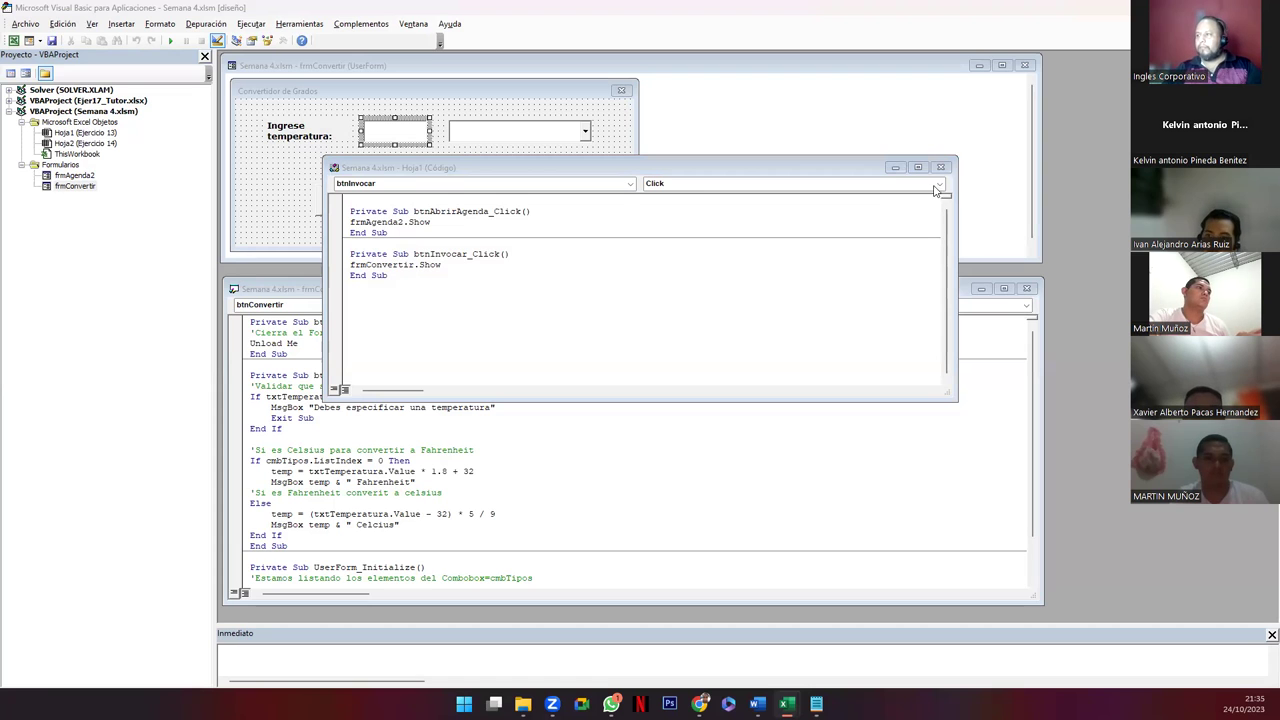
click(940, 167)
click(560, 224)
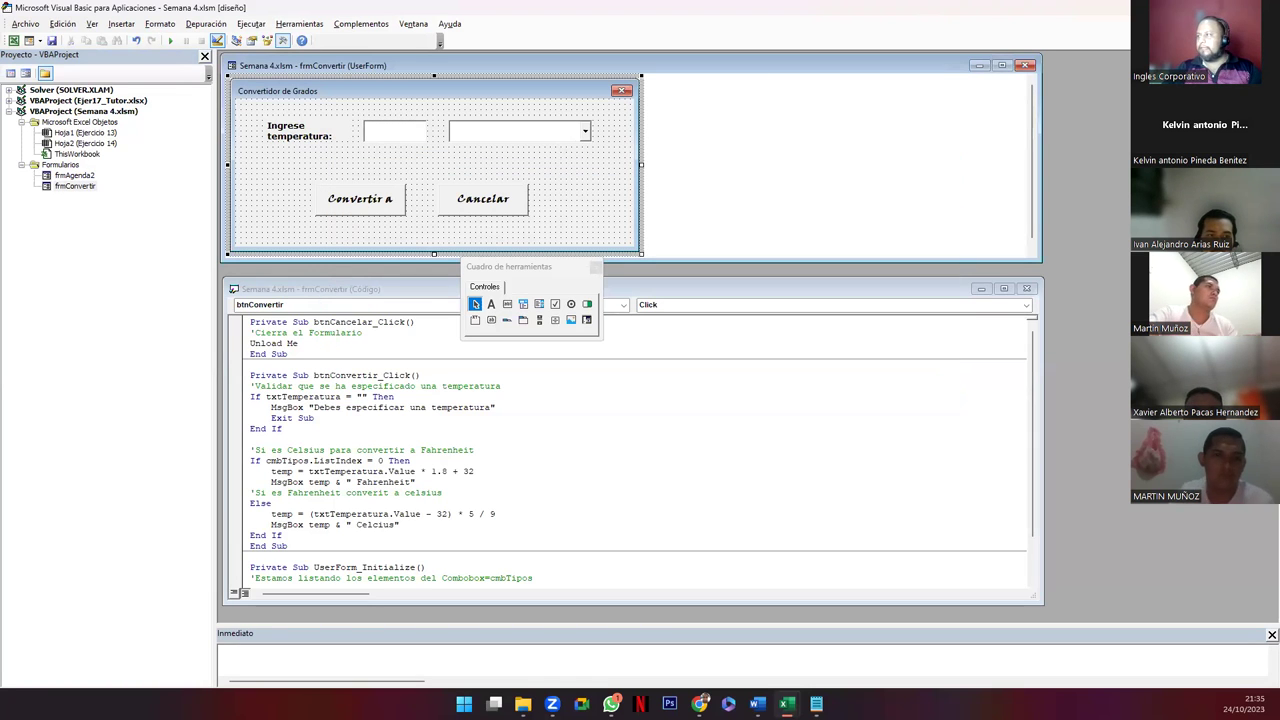
Step: Leave design mode and convert 90 Celsius to Fahrenheit, getting 194
key(alt+F11)
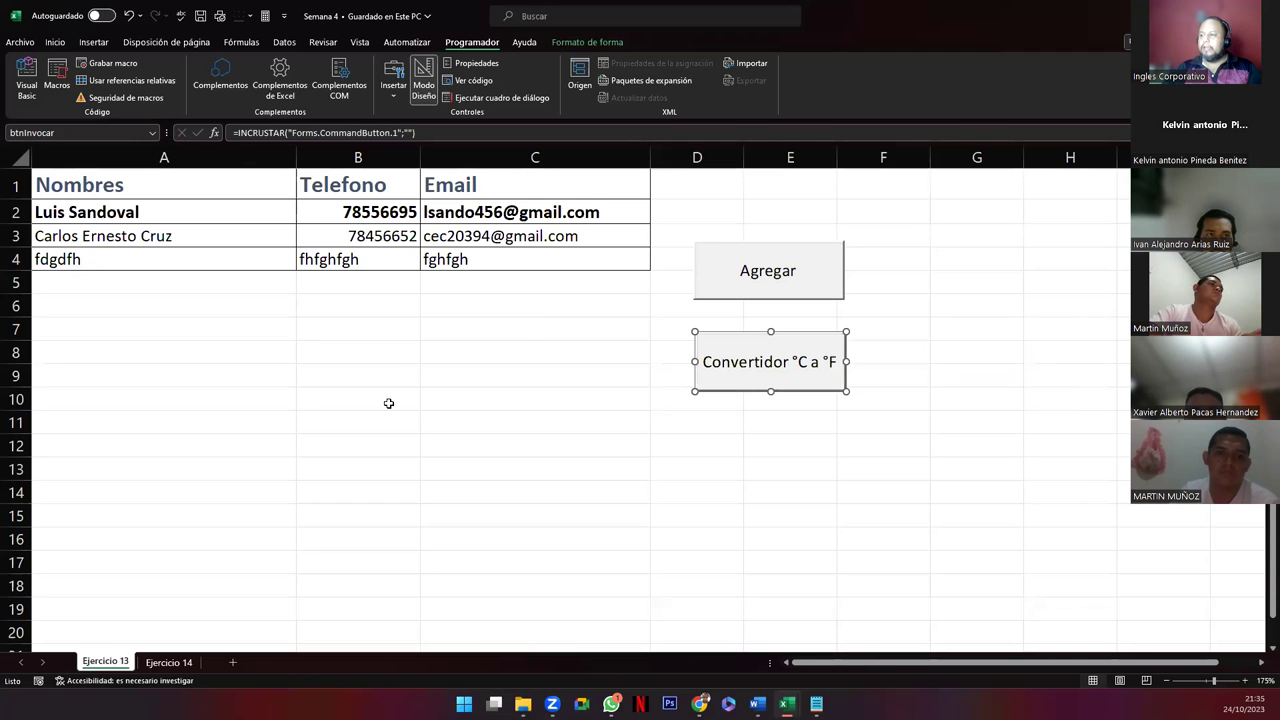
click(389, 400)
click(429, 96)
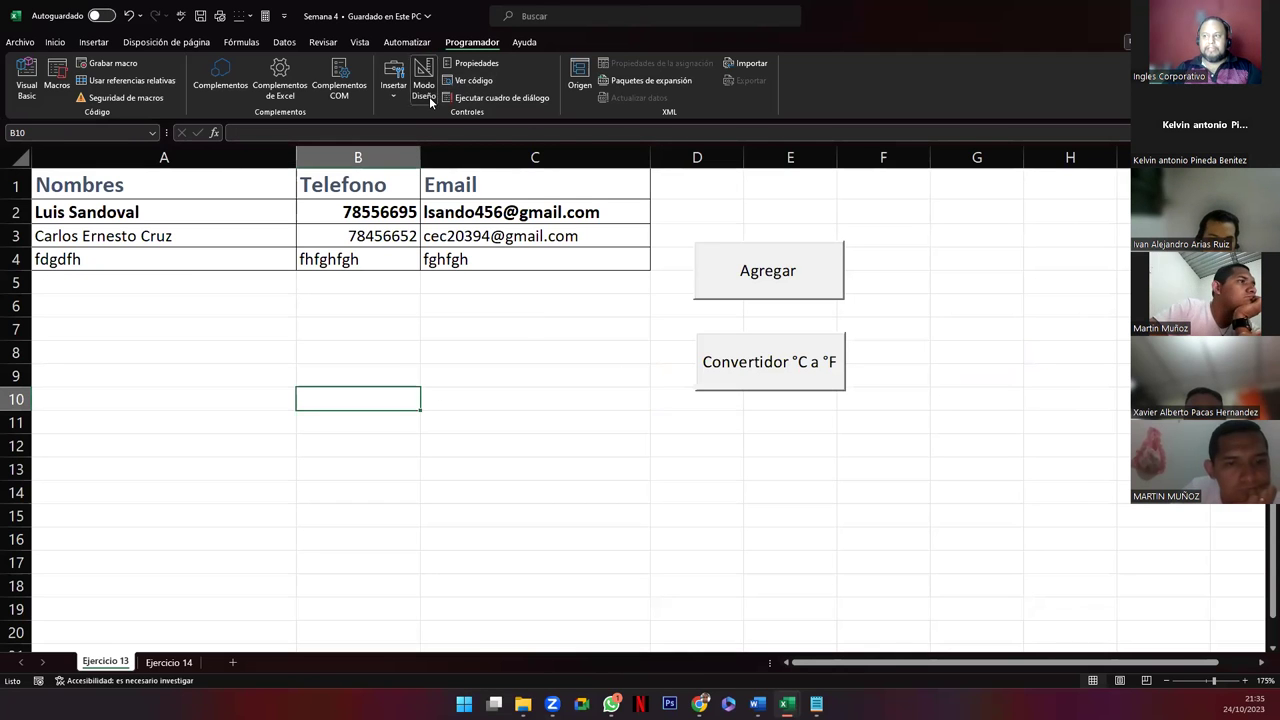
click(538, 474)
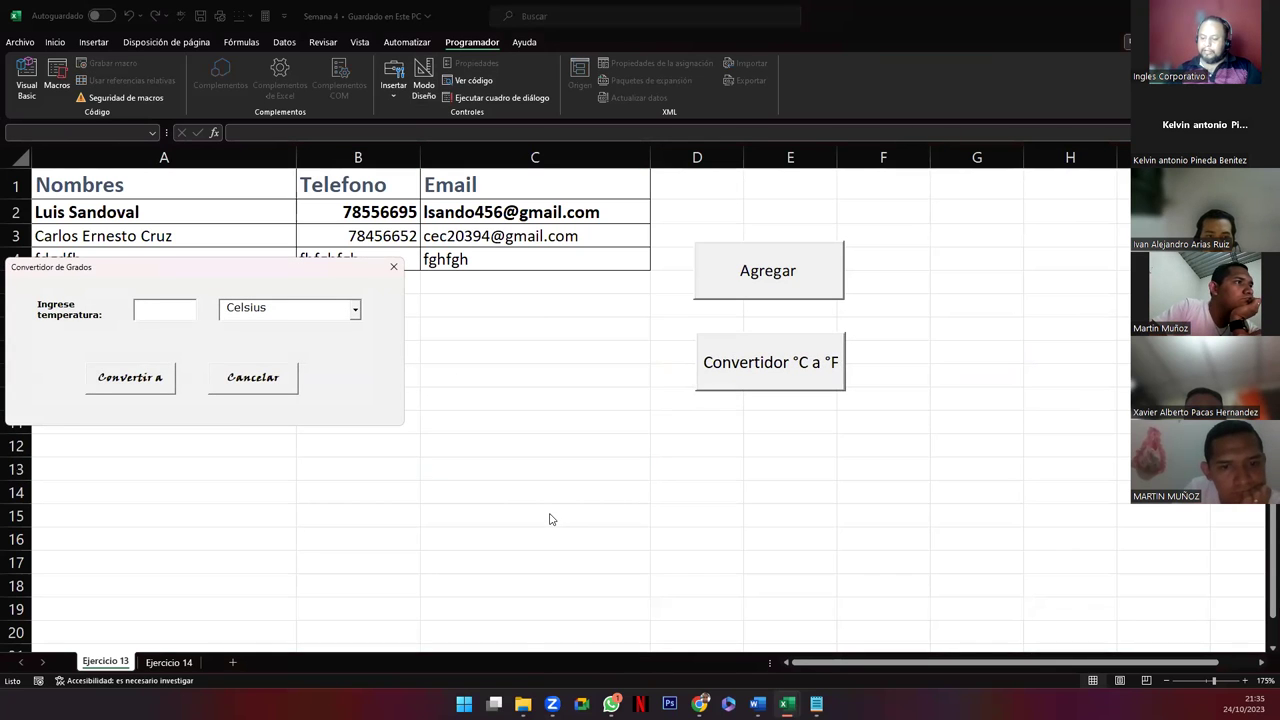
text(90)
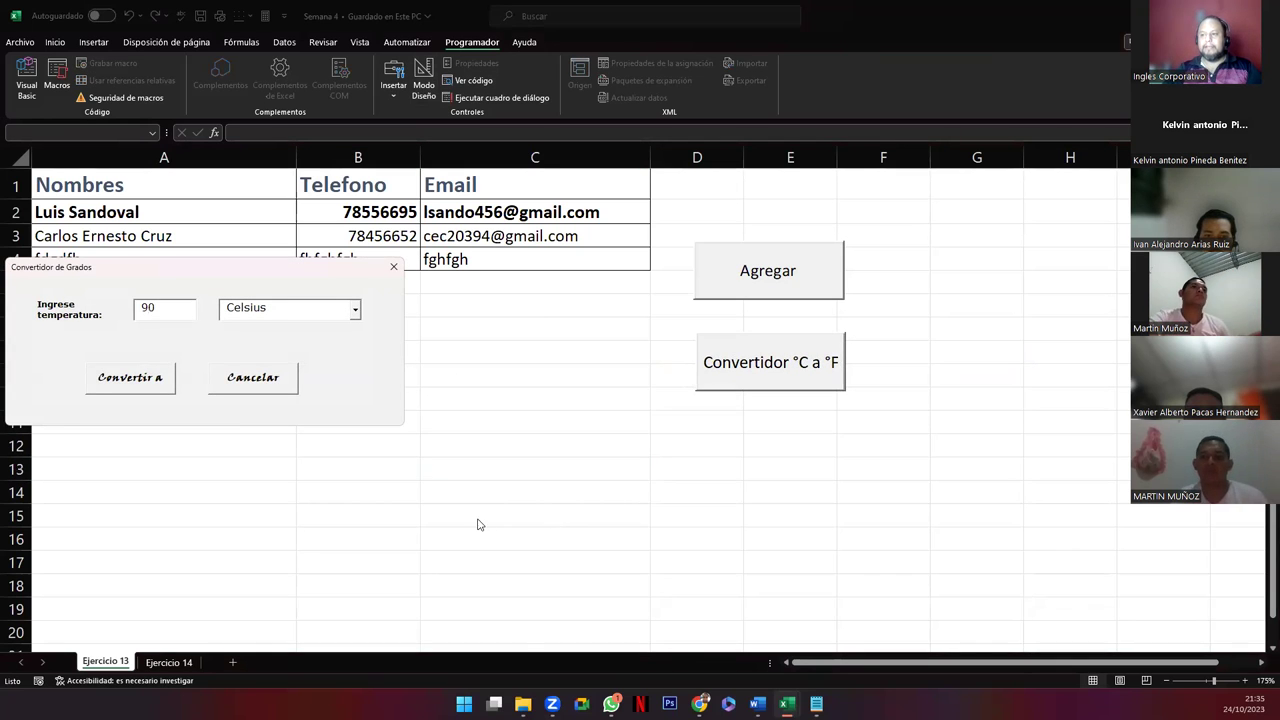
click(360, 318)
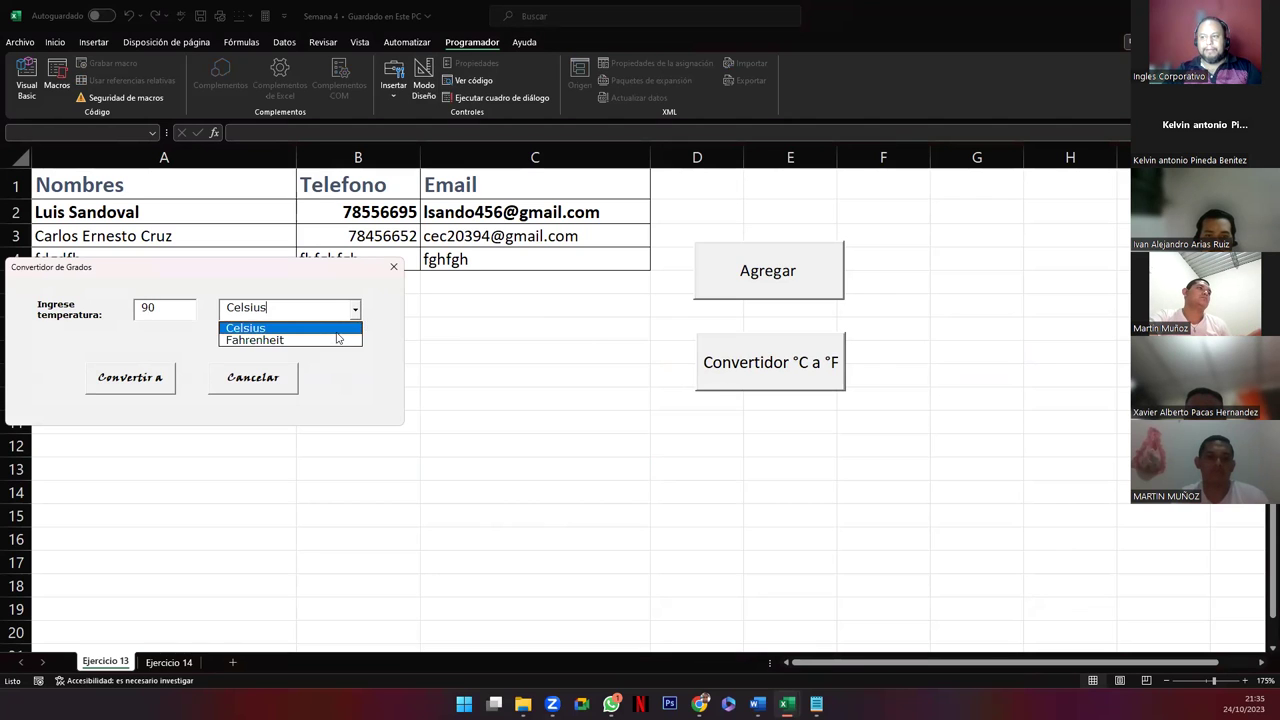
click(304, 332)
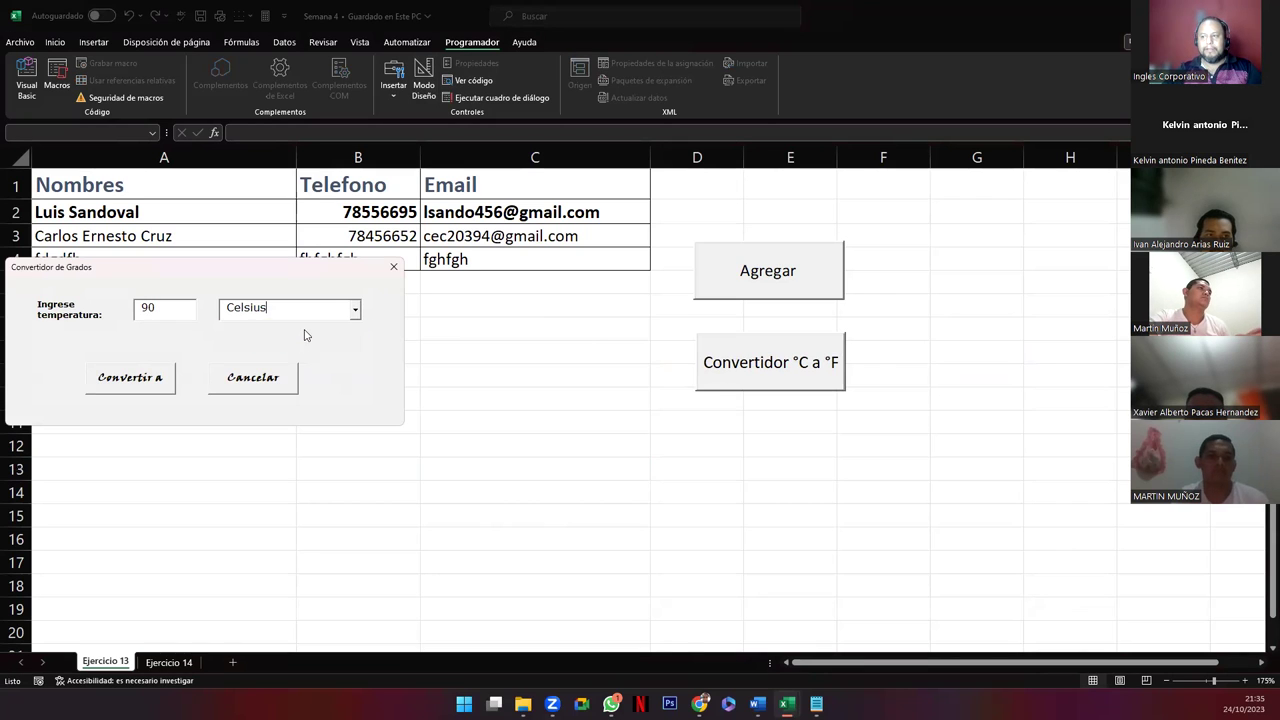
click(137, 381)
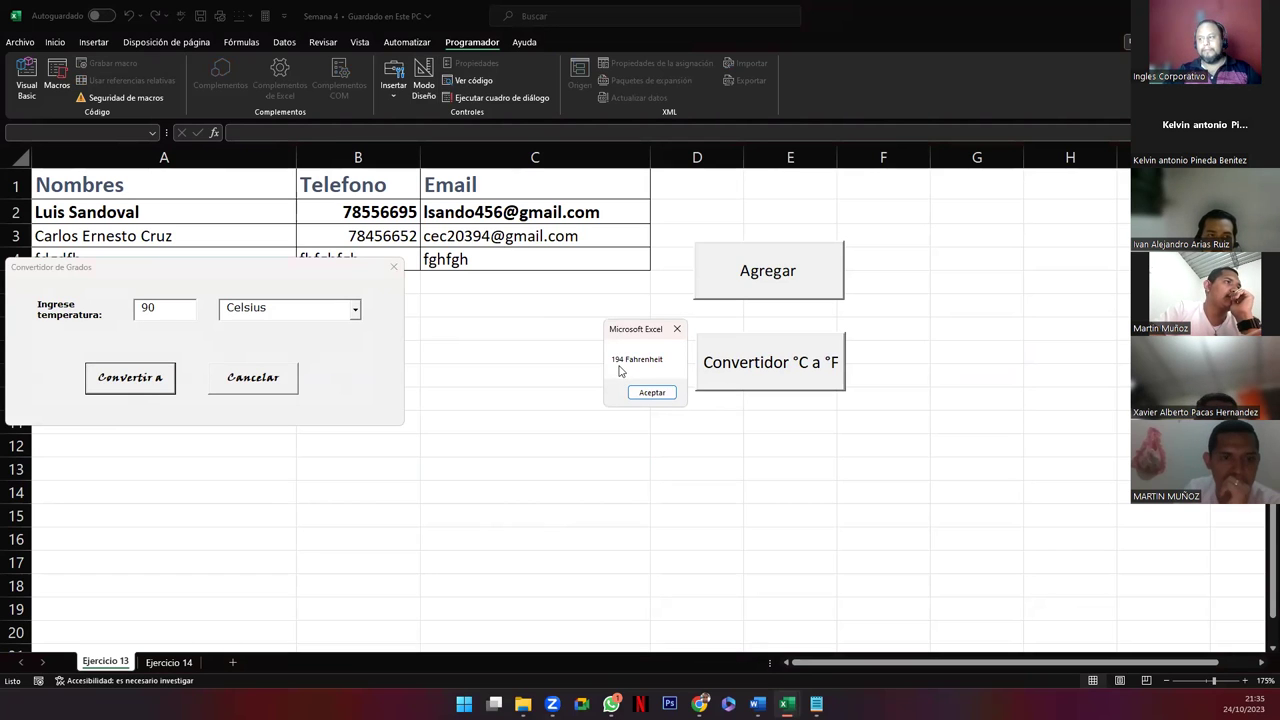
click(645, 393)
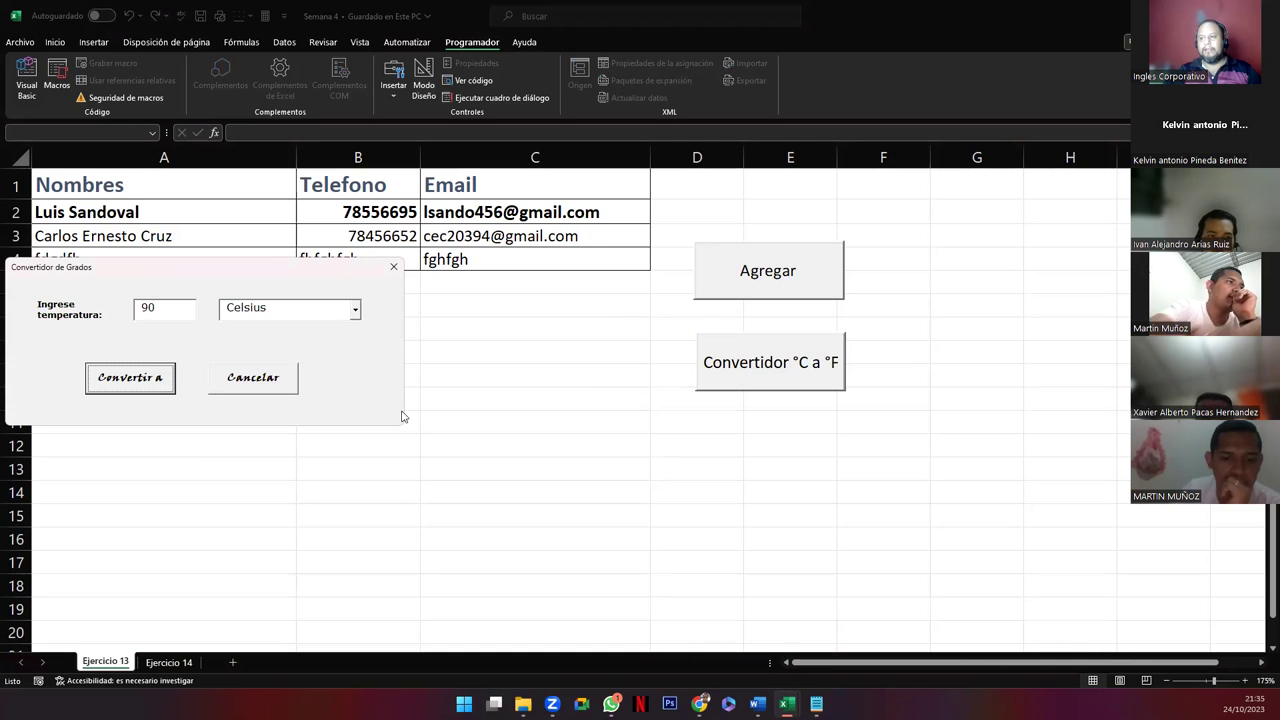
Step: Convert 90 Fahrenheit to Celsius, close the converter, and open its code
click(355, 311)
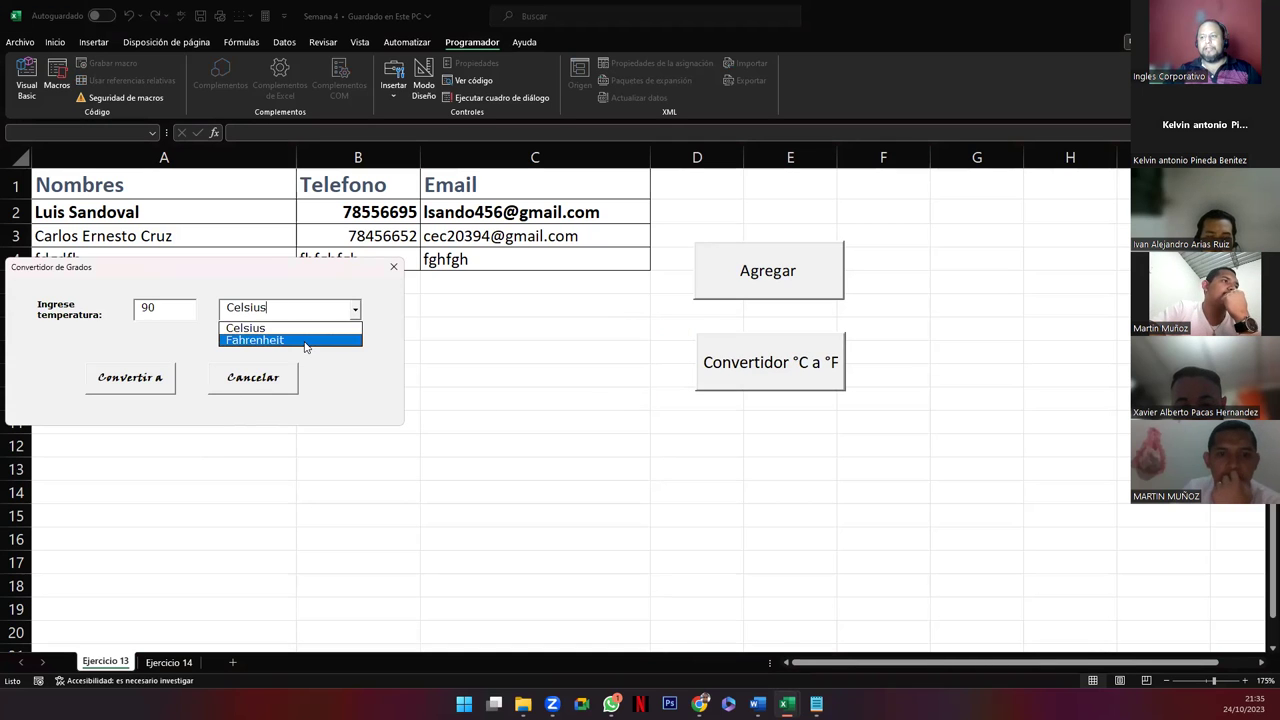
click(305, 341)
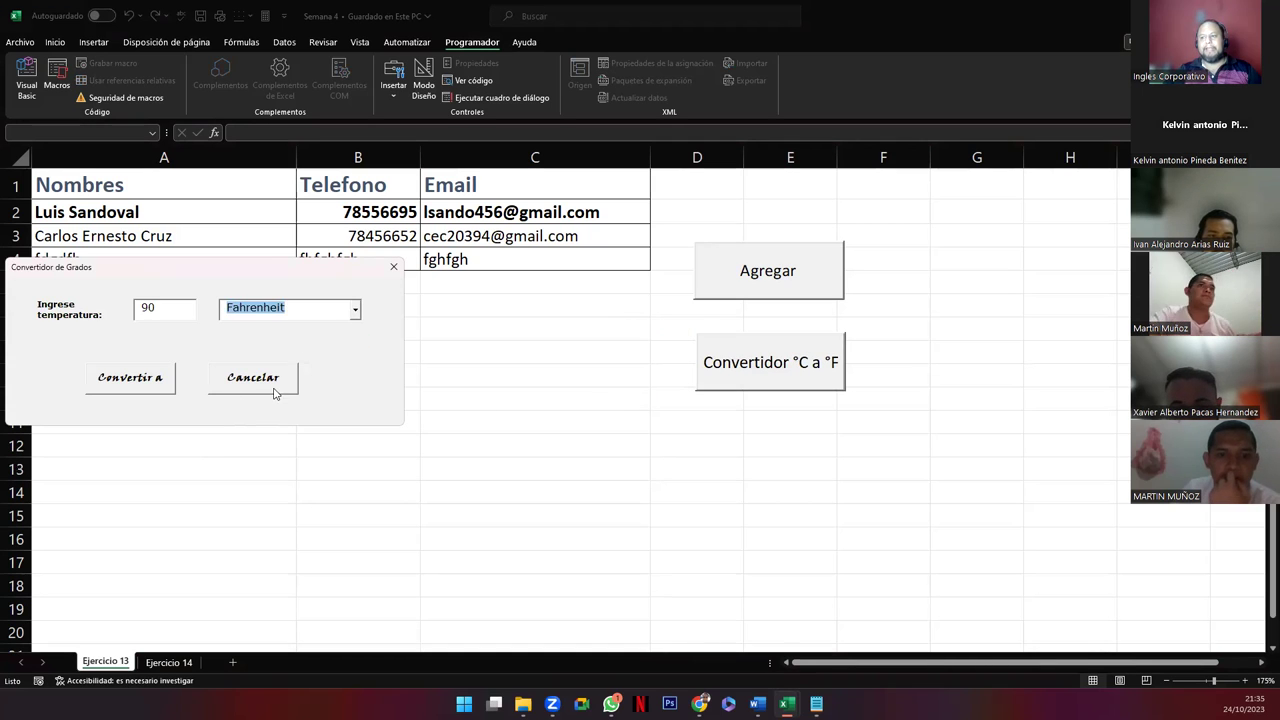
click(146, 390)
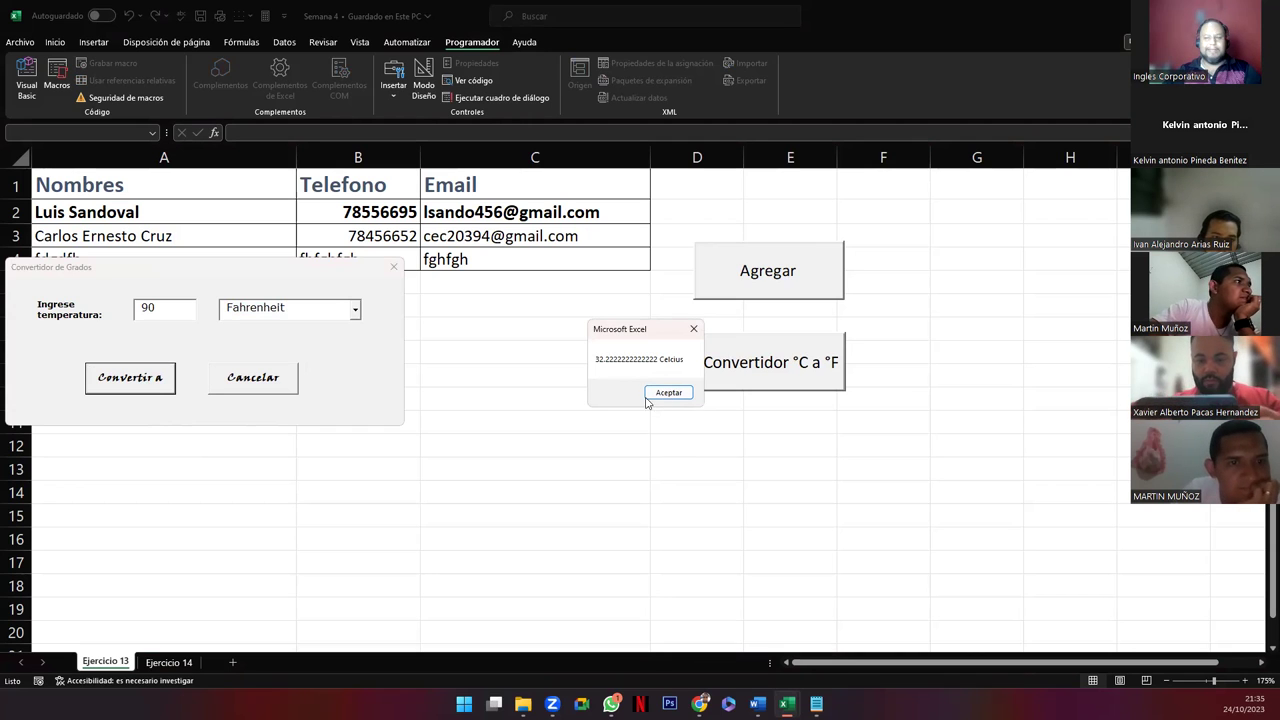
click(668, 392)
click(283, 378)
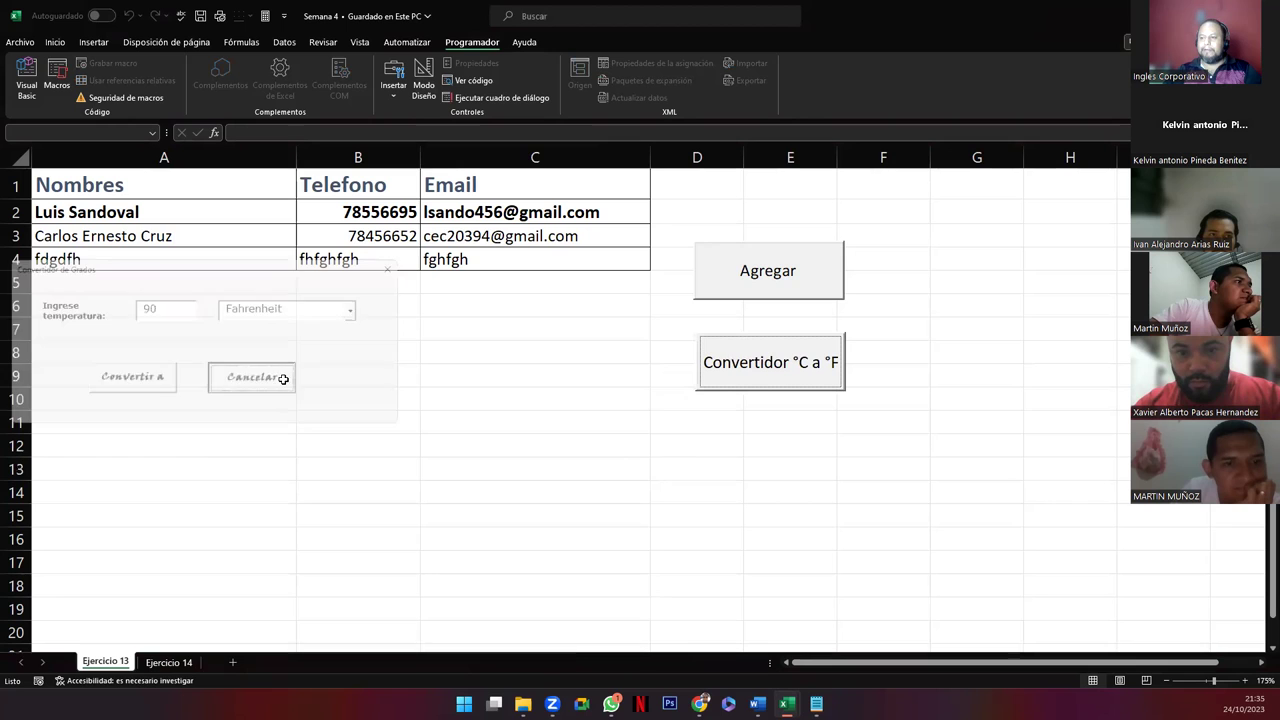
click(26, 76)
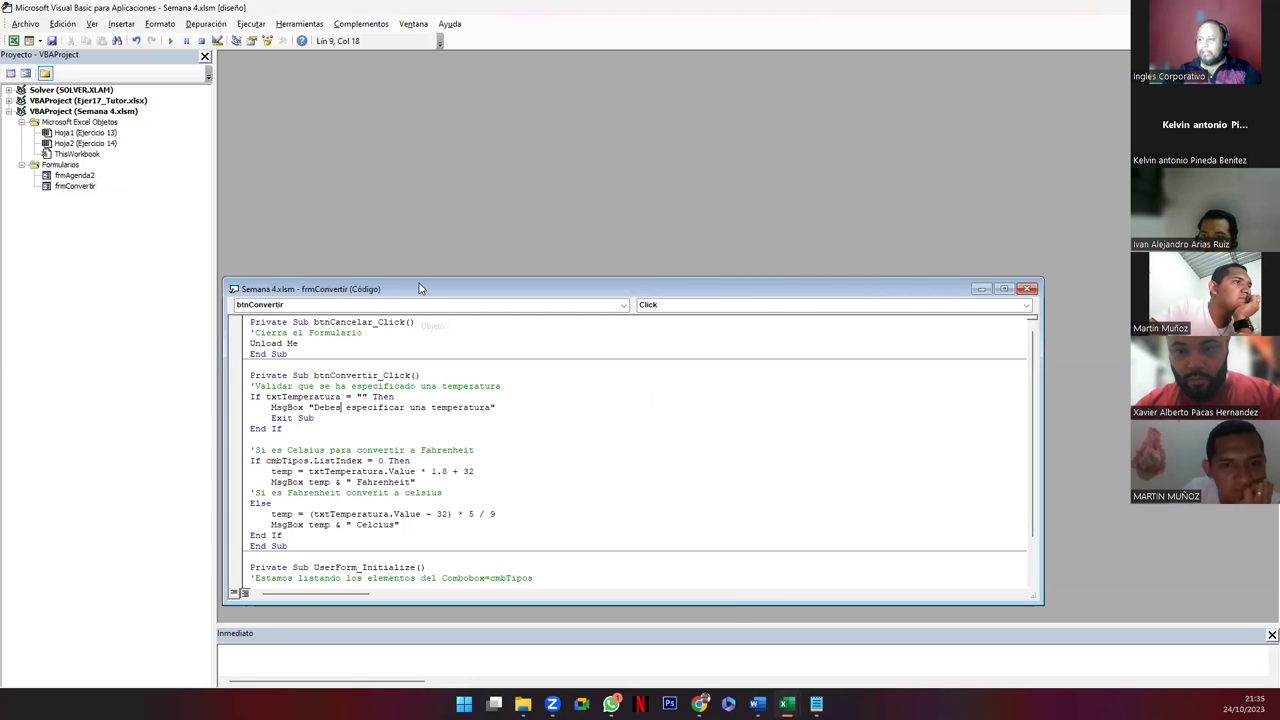
Step: Replace temp with Round(temp,2) in both result messages, then relaunch the converter in Excel
drag(420, 288, 429, 115)
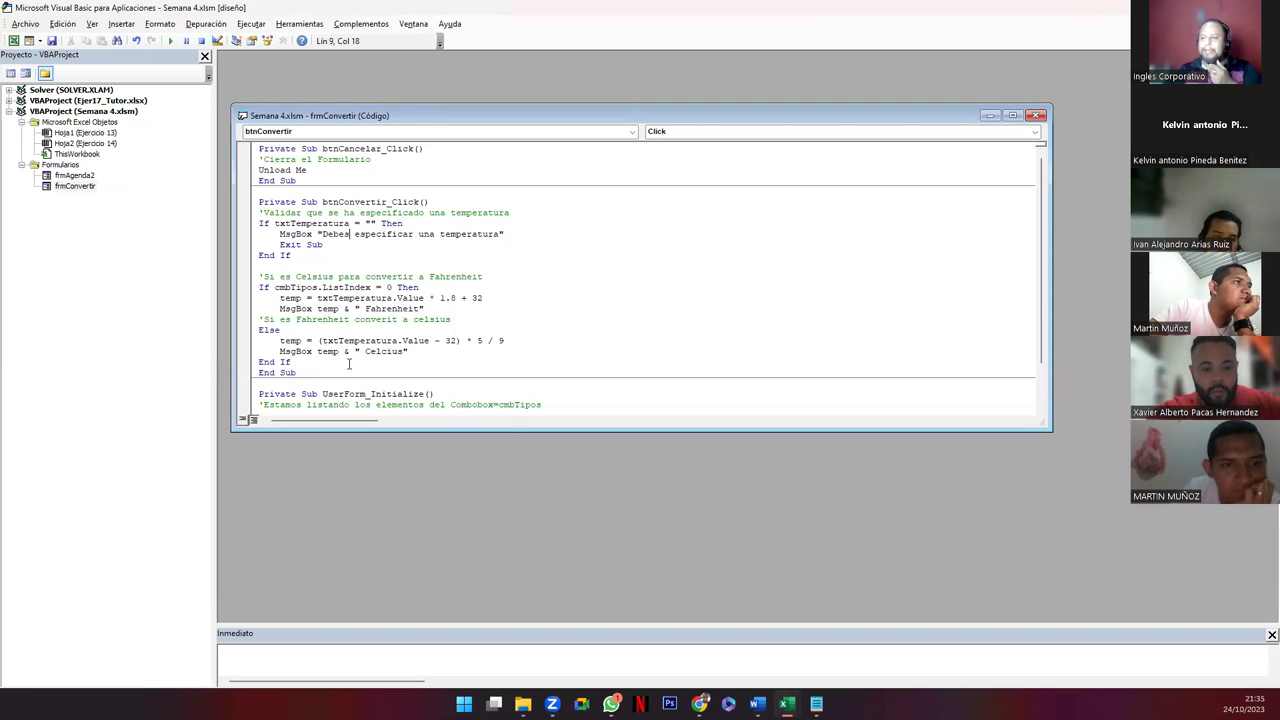
click(318, 310)
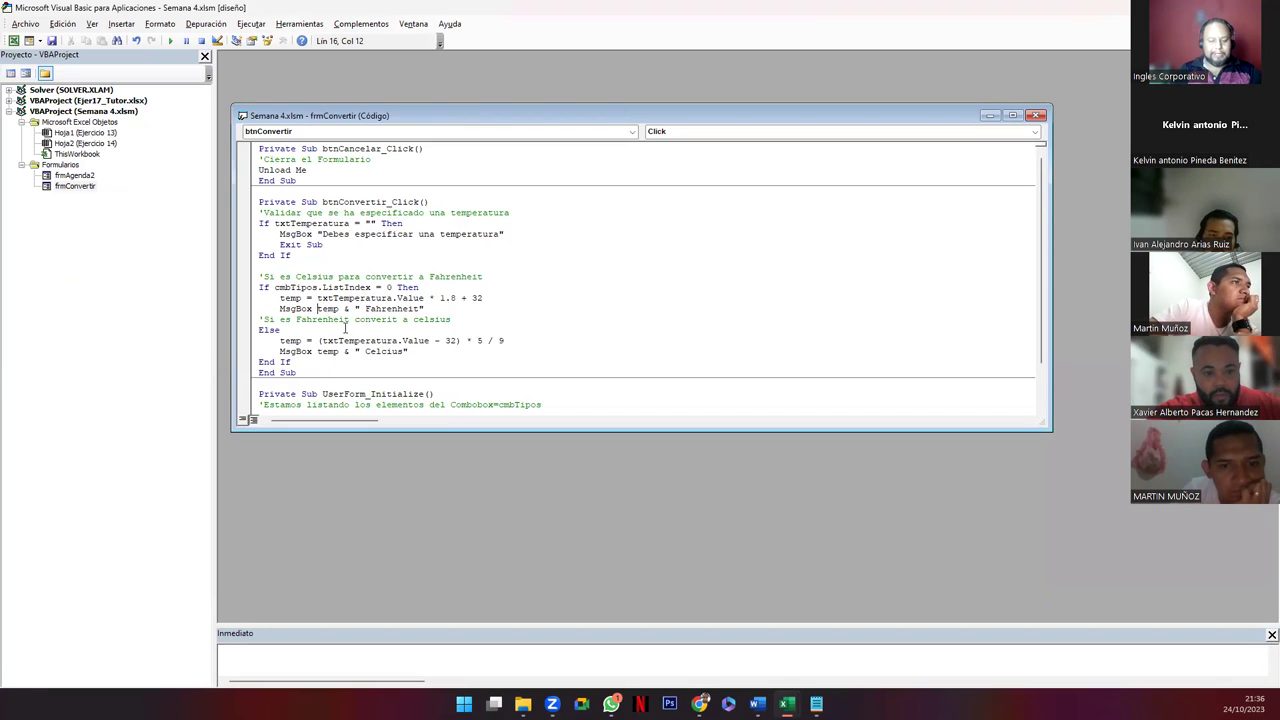
text(Round)
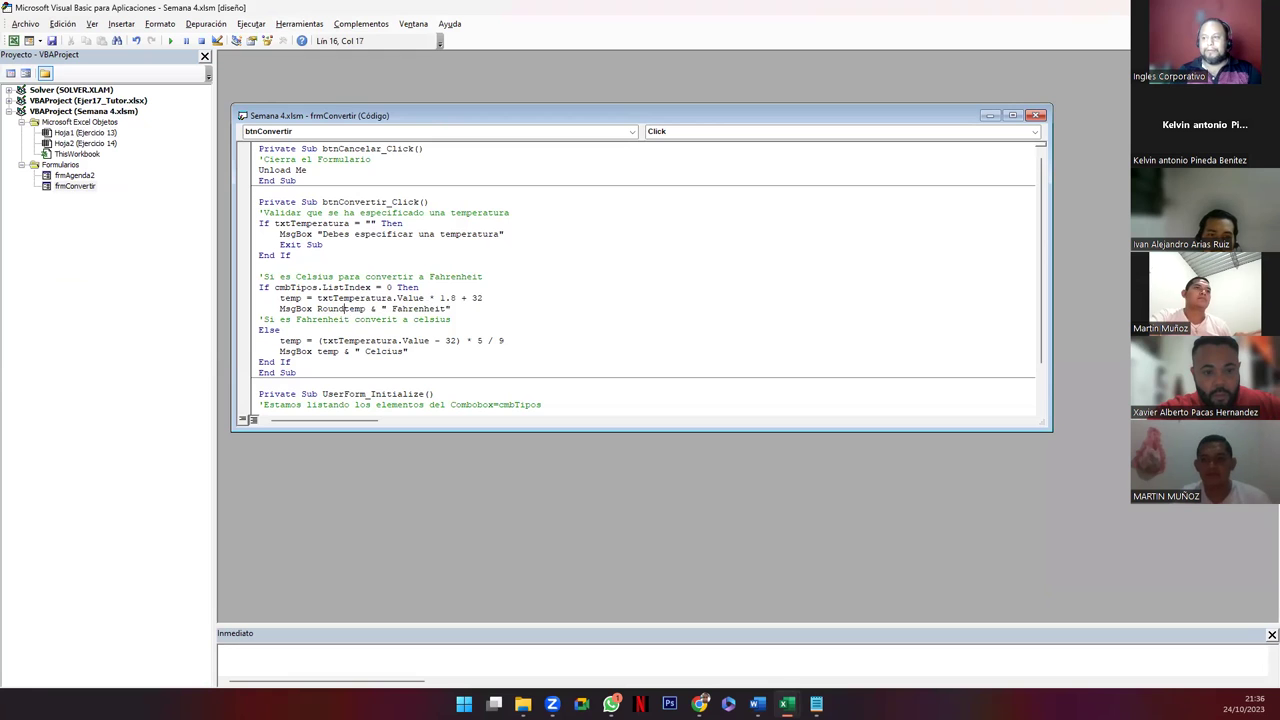
text((temp)
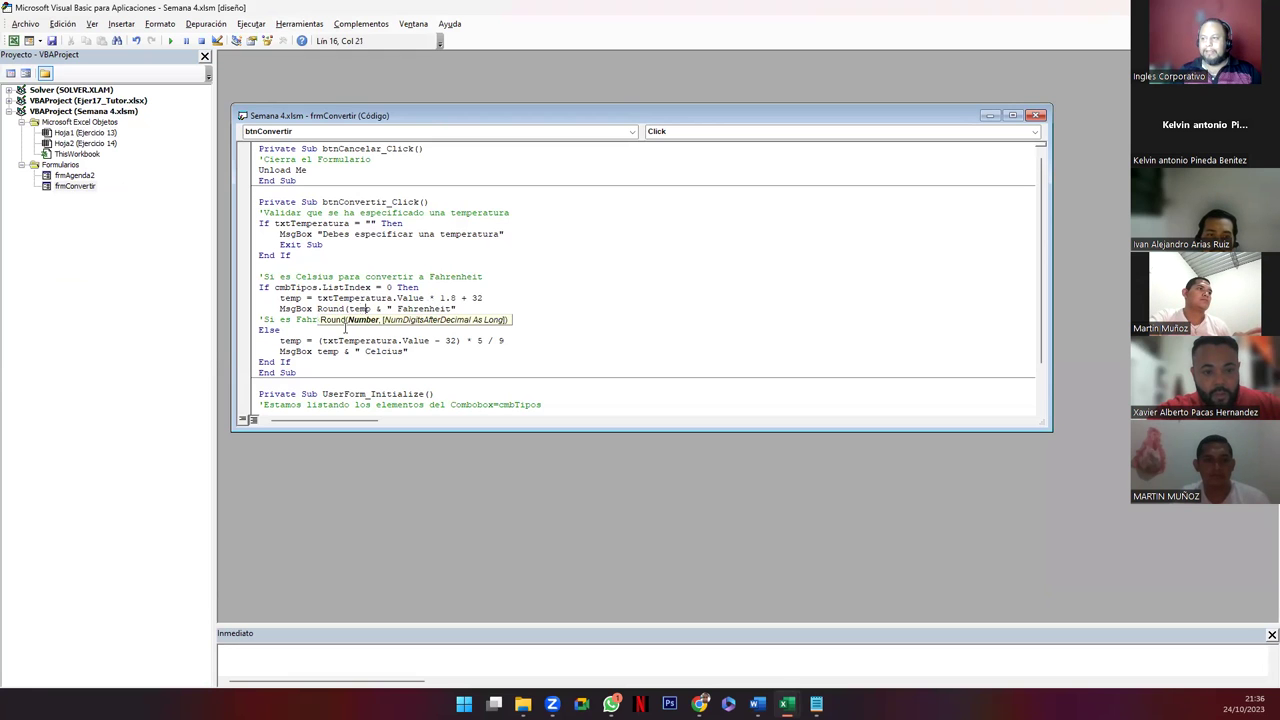
text(,)
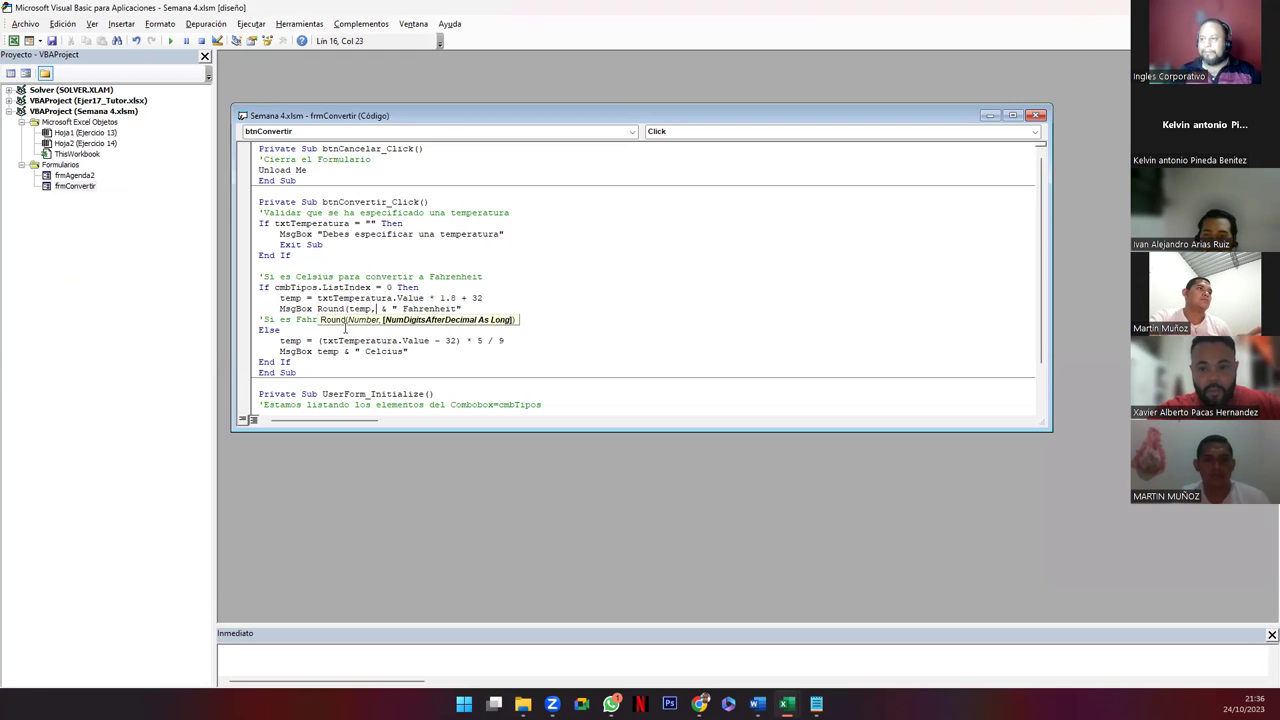
text(2)
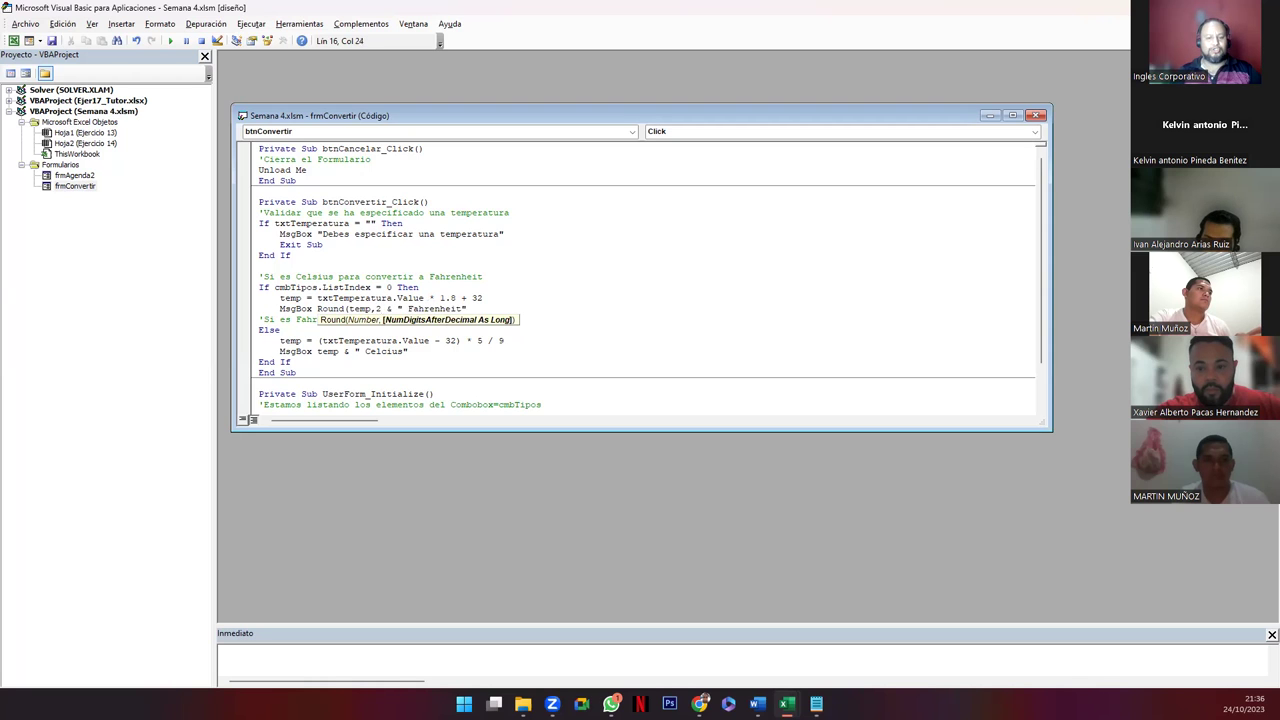
text())
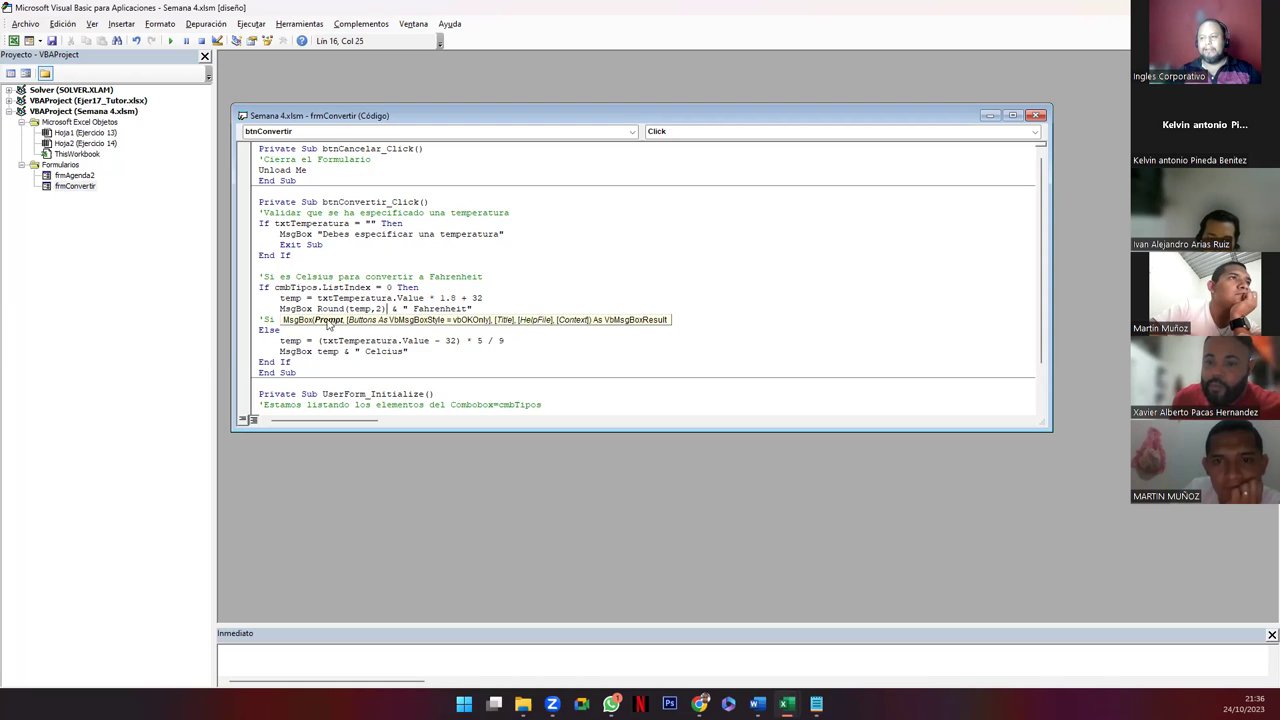
shift+click(318, 309)
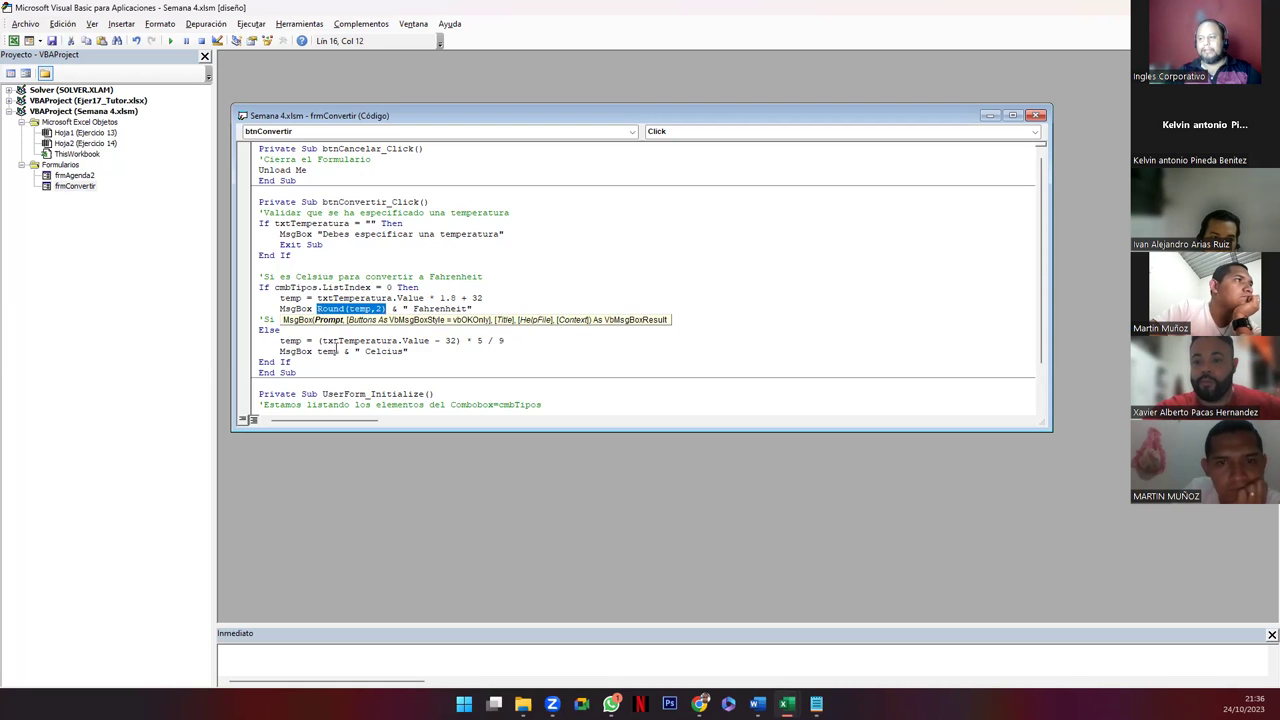
key(ctrl+c)
double_click(329, 352)
key(ctrl+v)
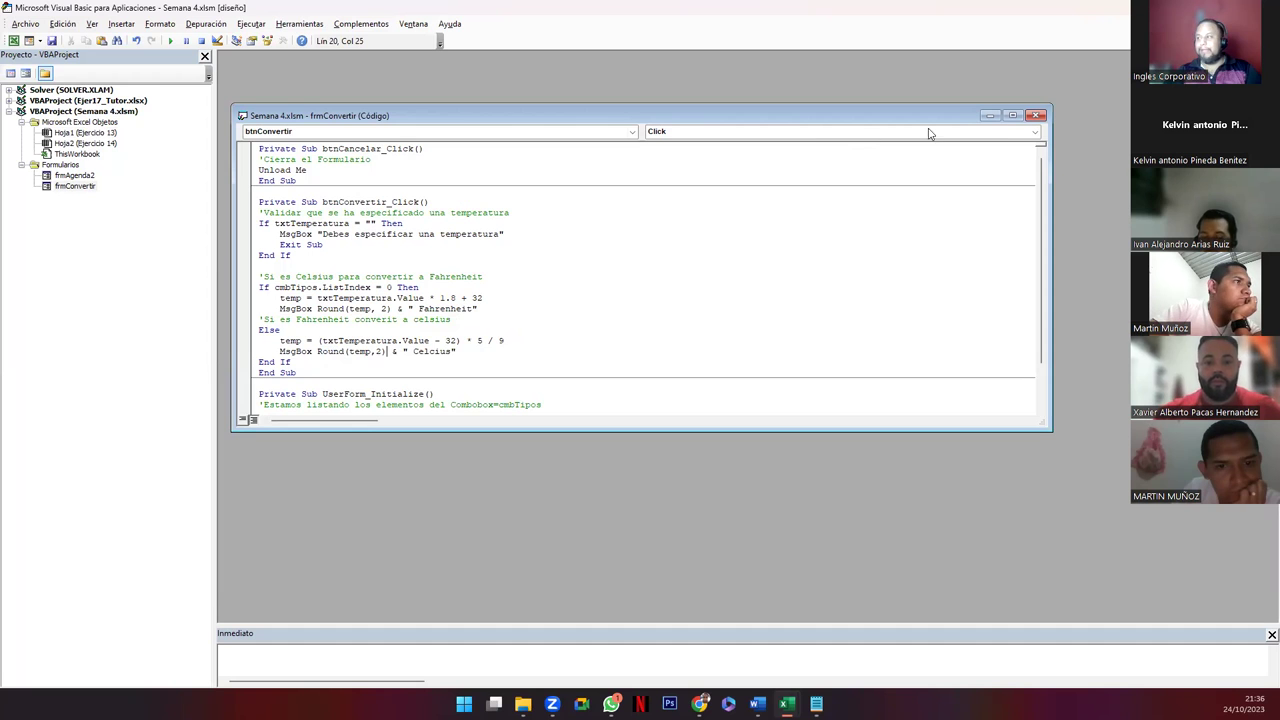
key(alt+F11)
click(718, 360)
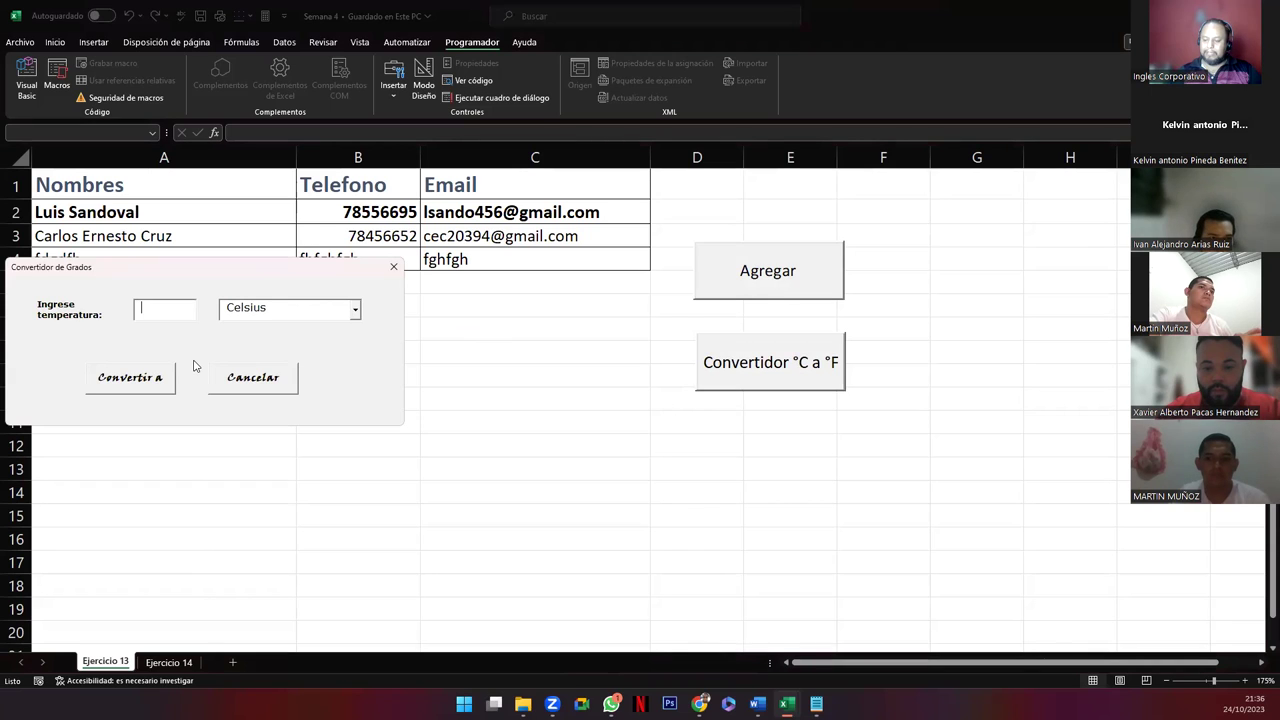
text(79)
Step: Convert 79 both ways, getting 174.2 Fahrenheit and 26.11 Celsius
click(142, 381)
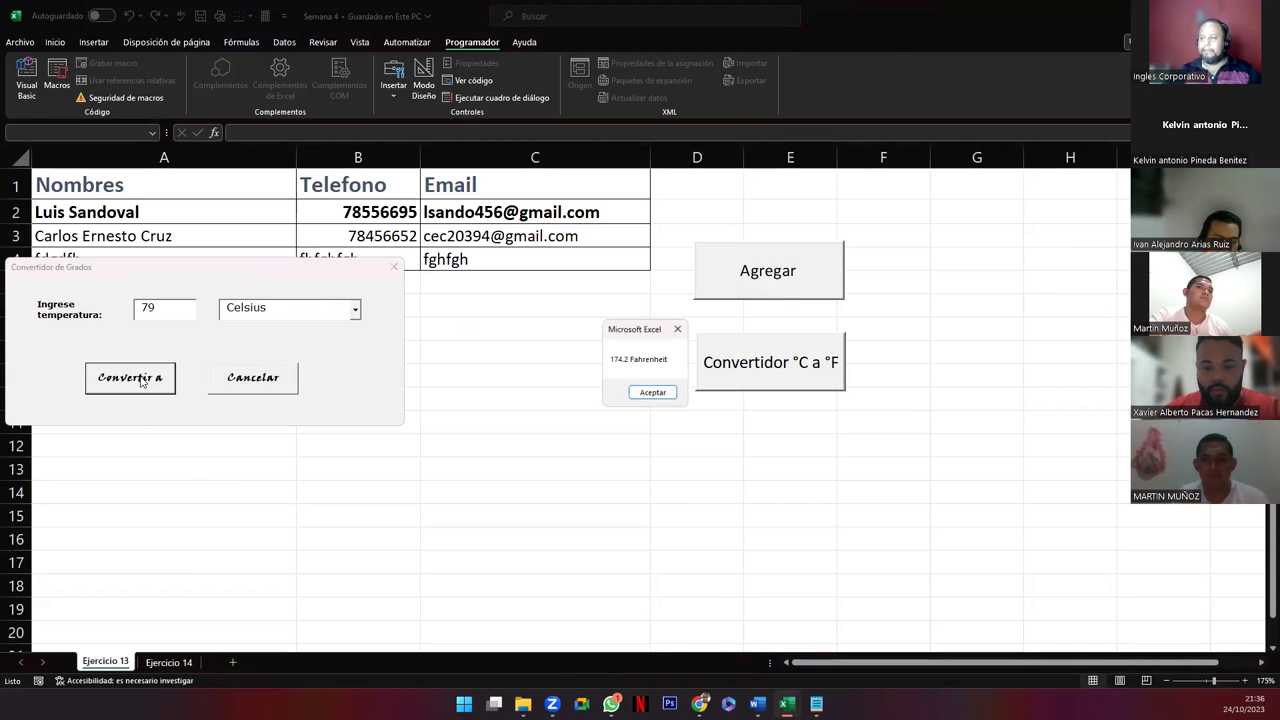
click(640, 393)
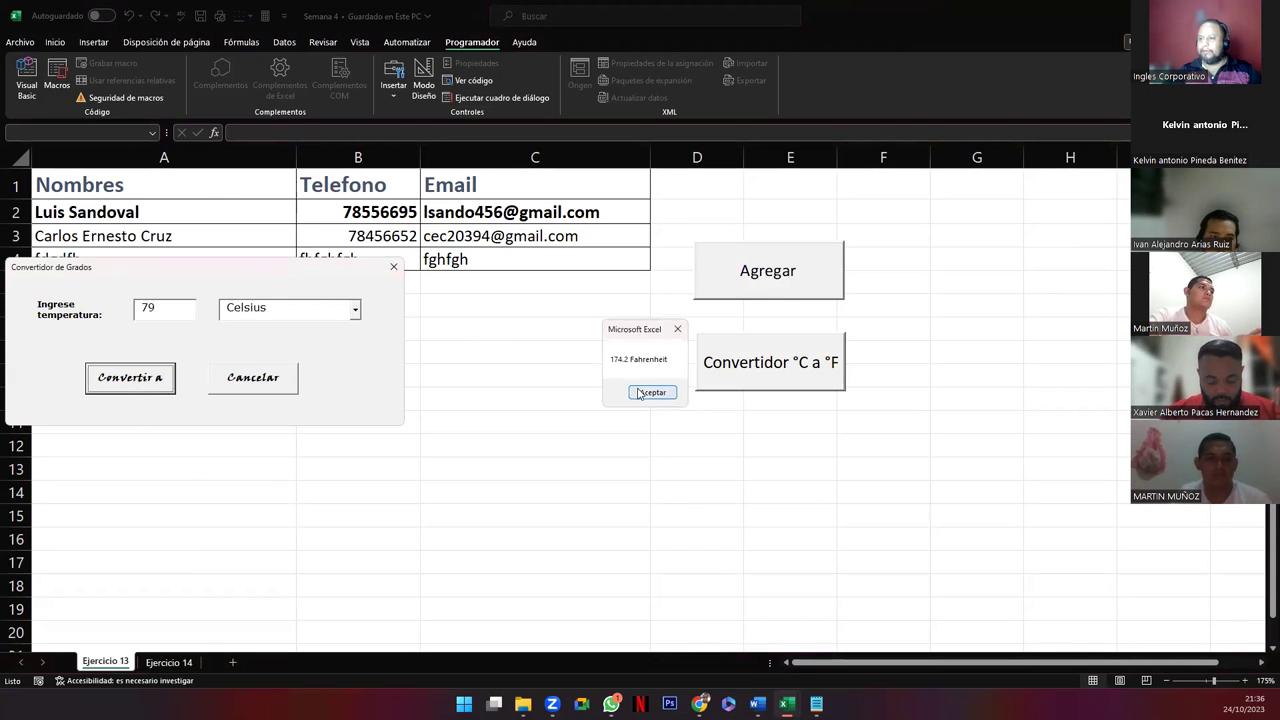
click(354, 310)
click(346, 341)
click(163, 383)
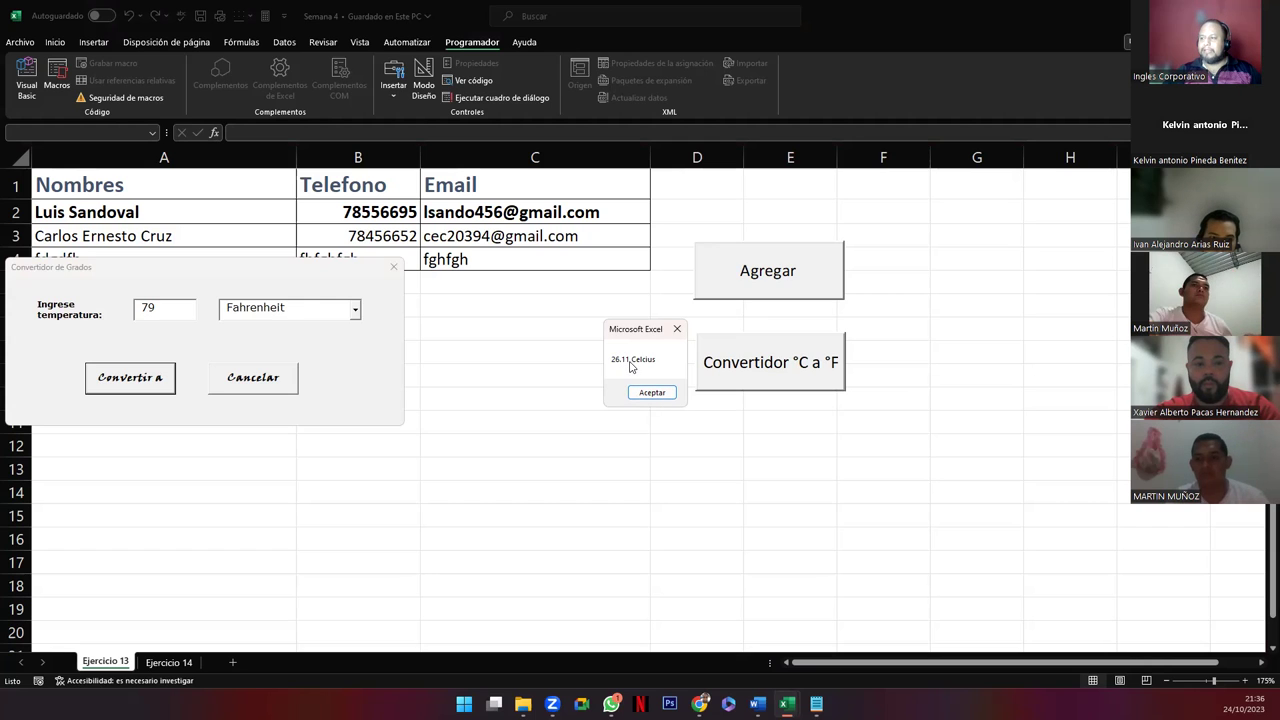
click(651, 396)
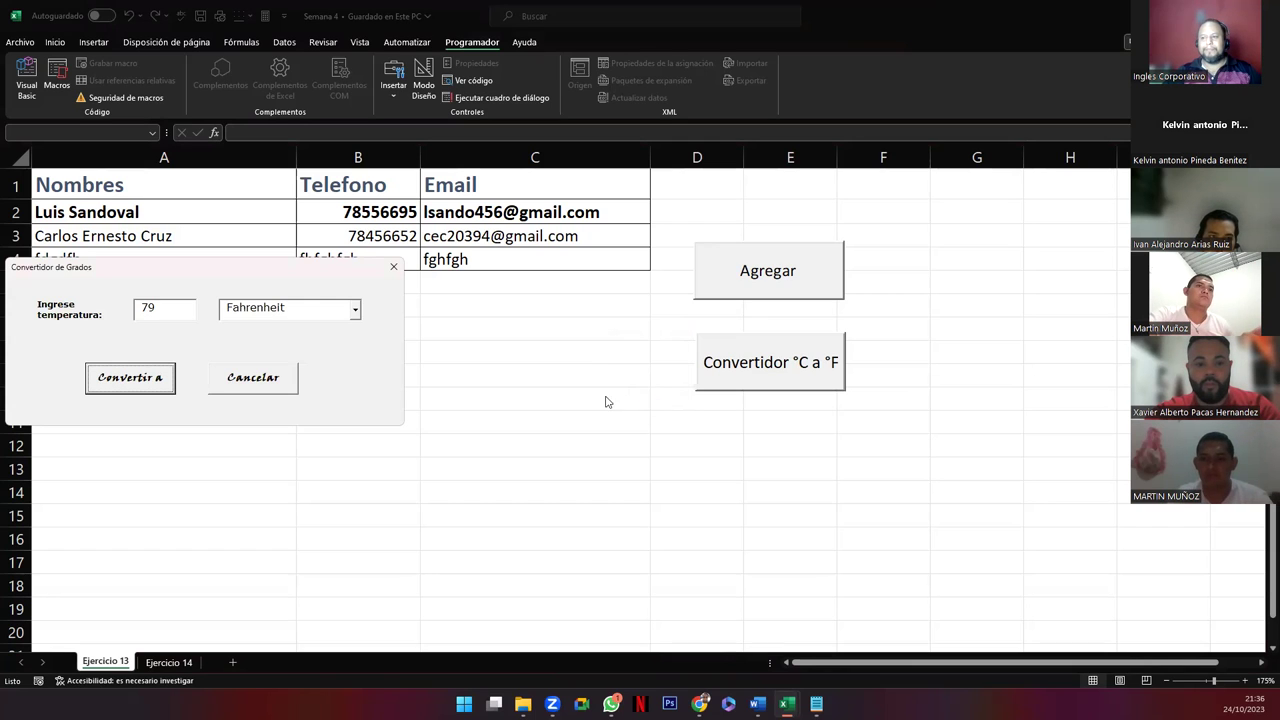
Step: Convert 190 both ways, getting 374 Fahrenheit and 87.78 Celsius, then close the converter
drag(176, 307, 72, 312)
text(190)
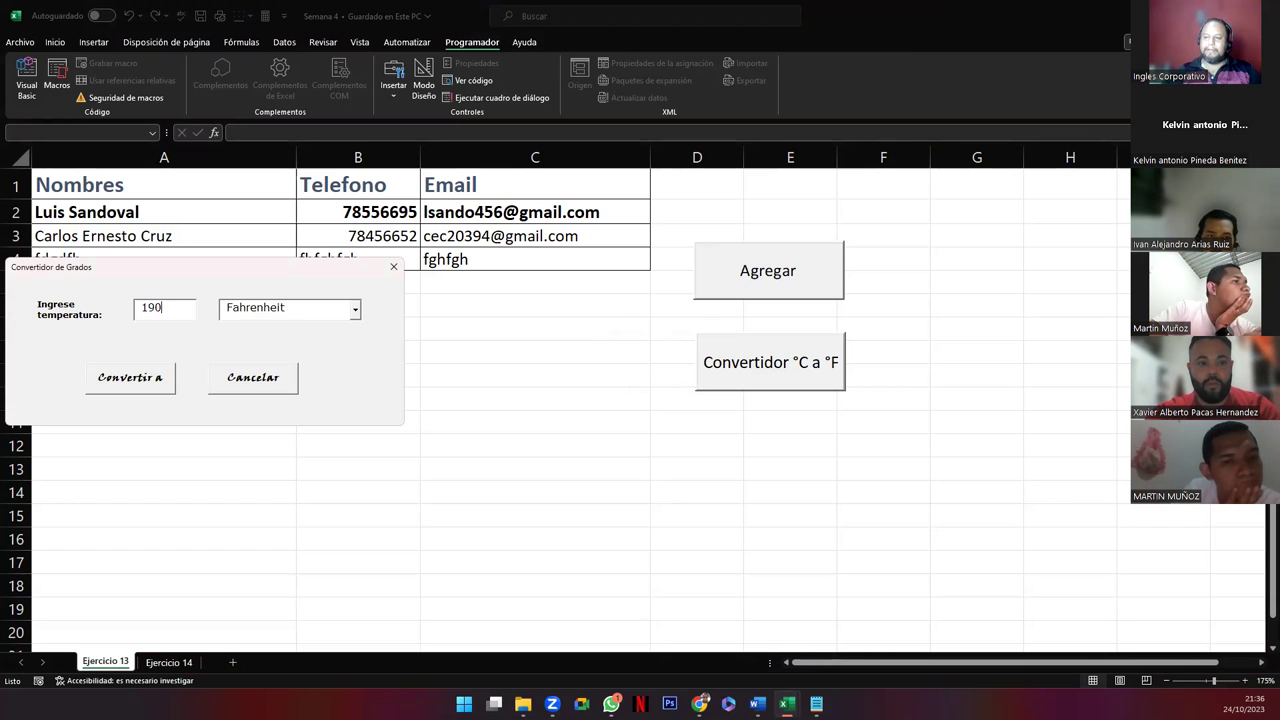
click(354, 311)
click(342, 328)
click(148, 382)
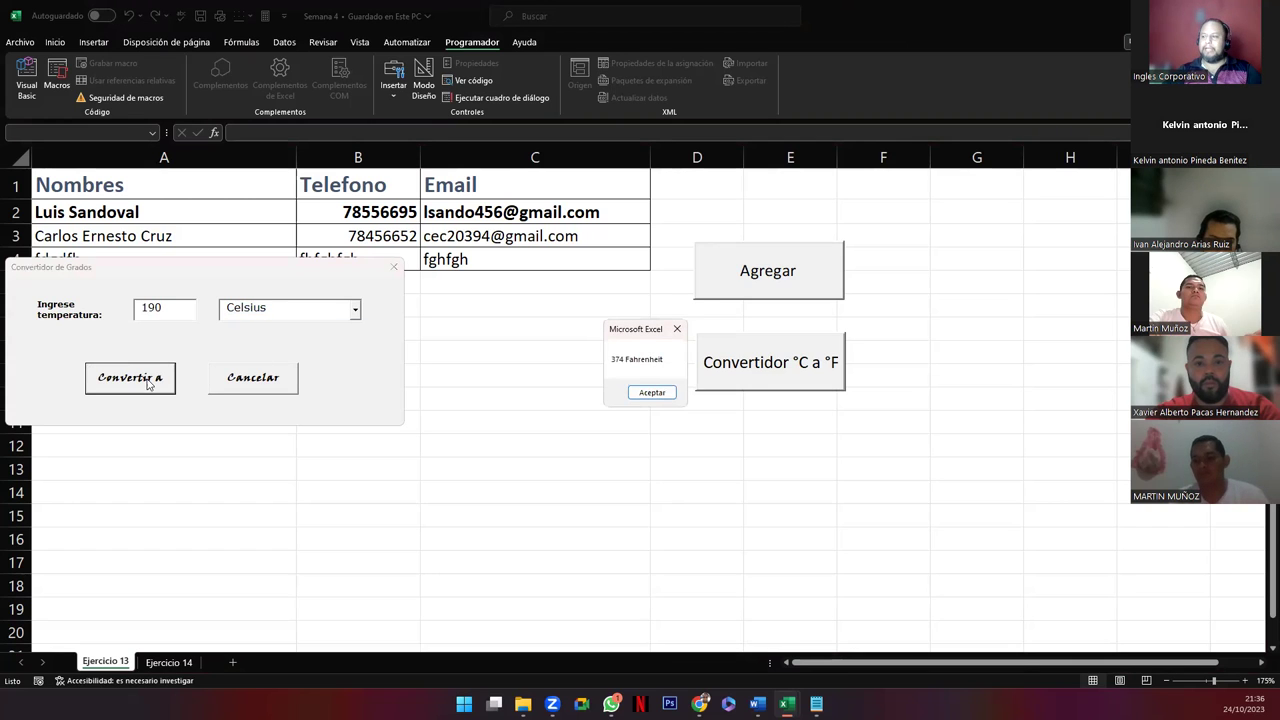
click(652, 393)
click(353, 311)
click(331, 342)
click(130, 387)
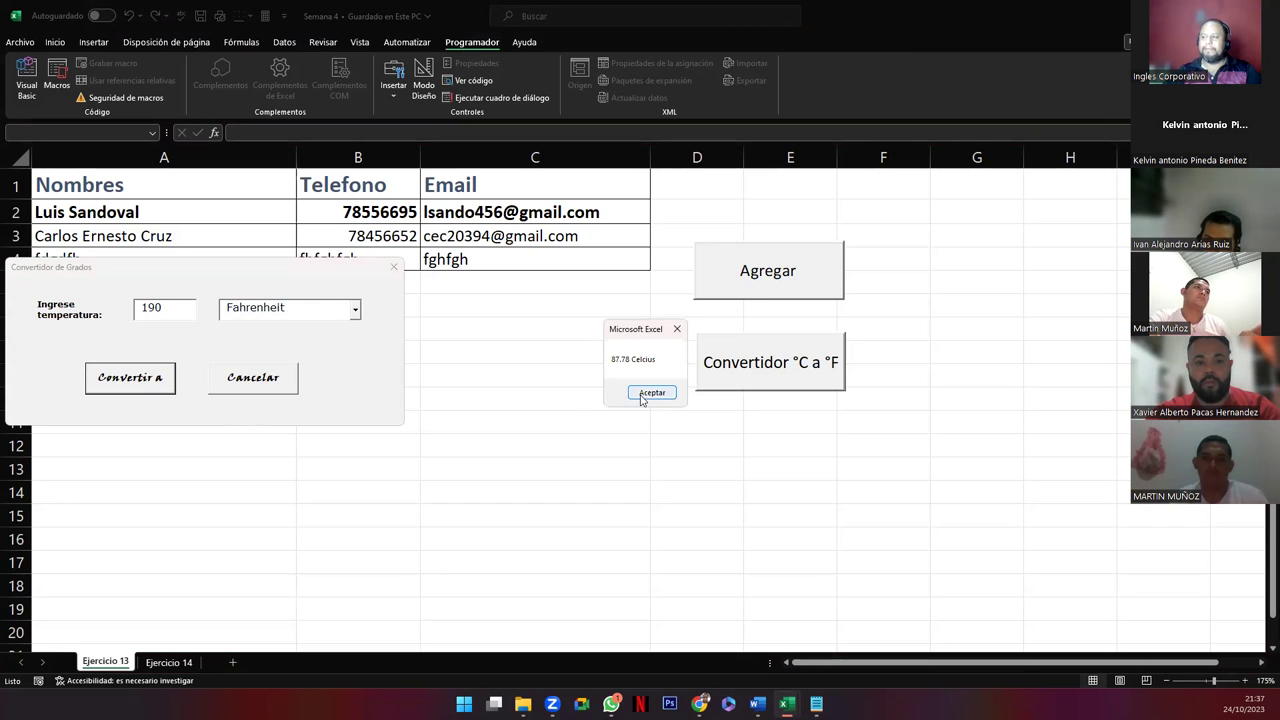
click(650, 393)
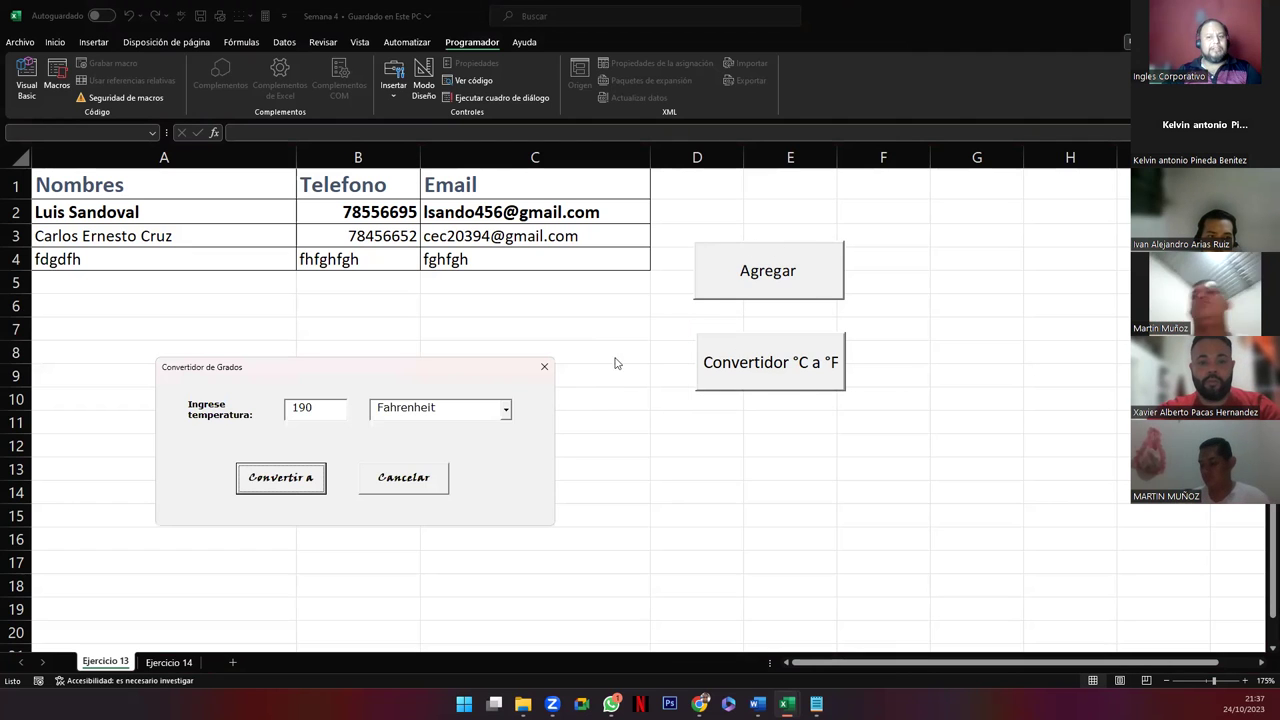
click(544, 367)
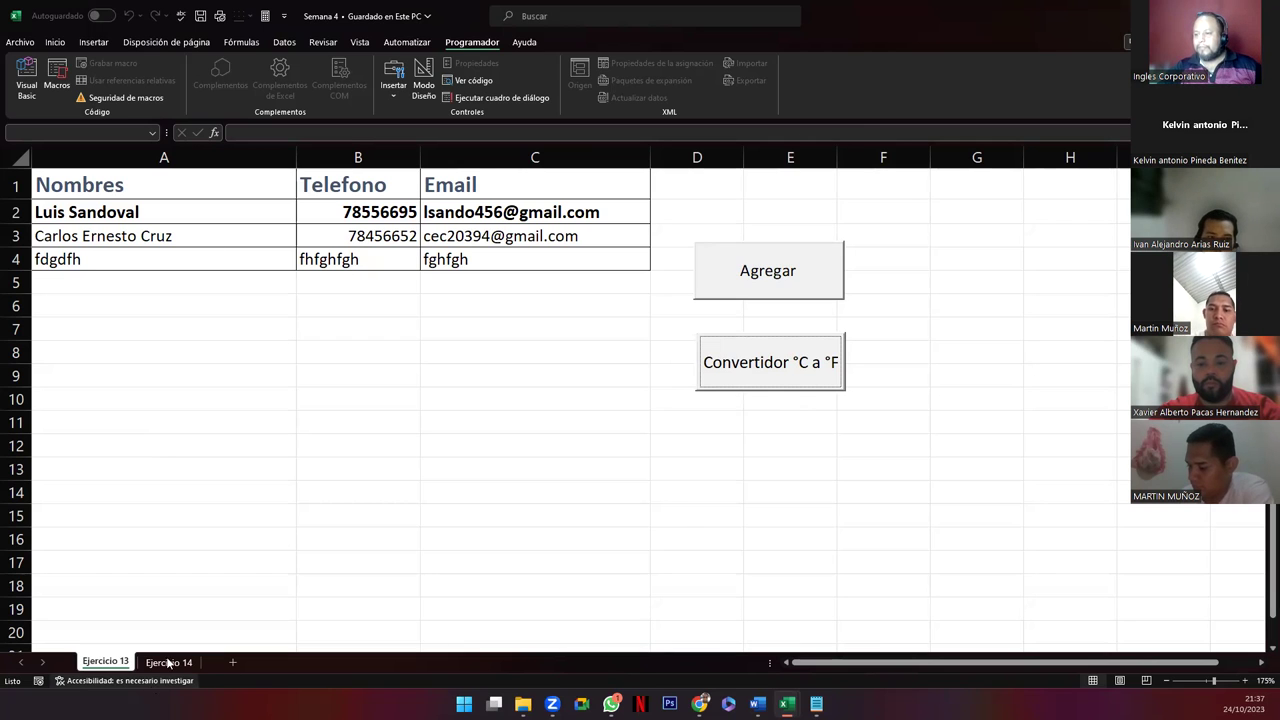
Step: Show the Sesión14 Genially presentation full screen and advance to Controles de Formulario
click(762, 620)
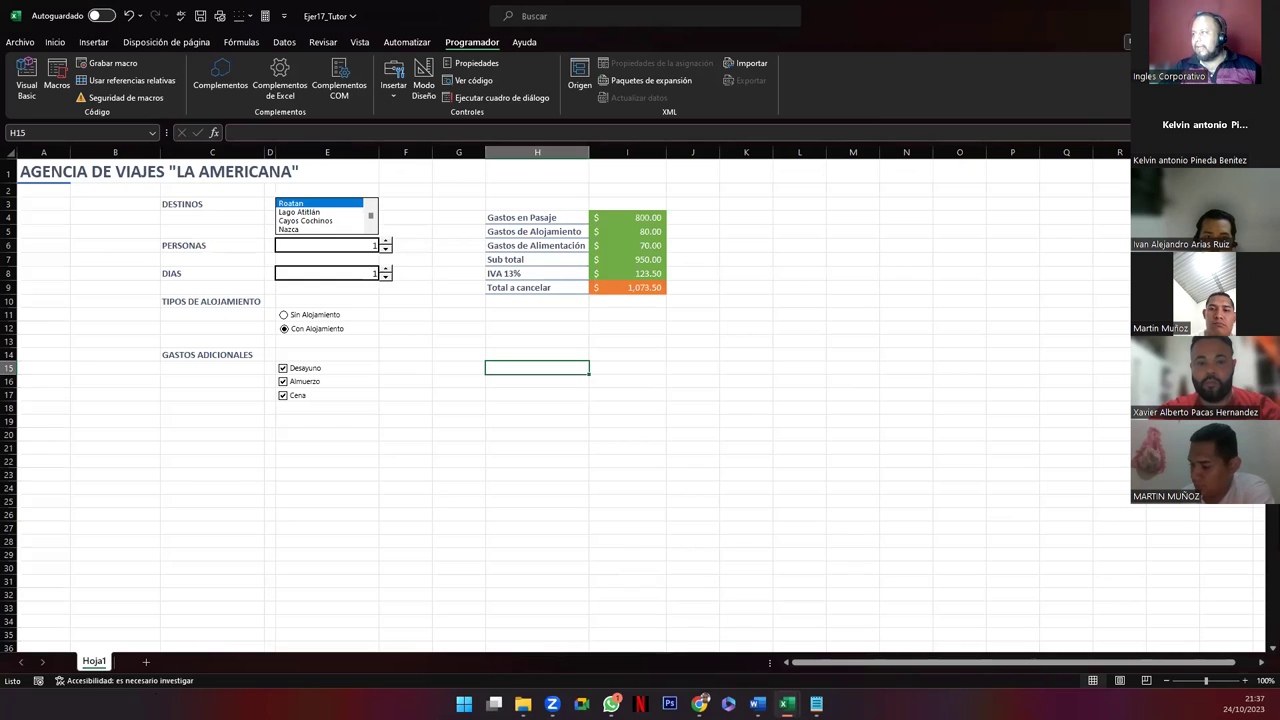
key(alt+Tab)
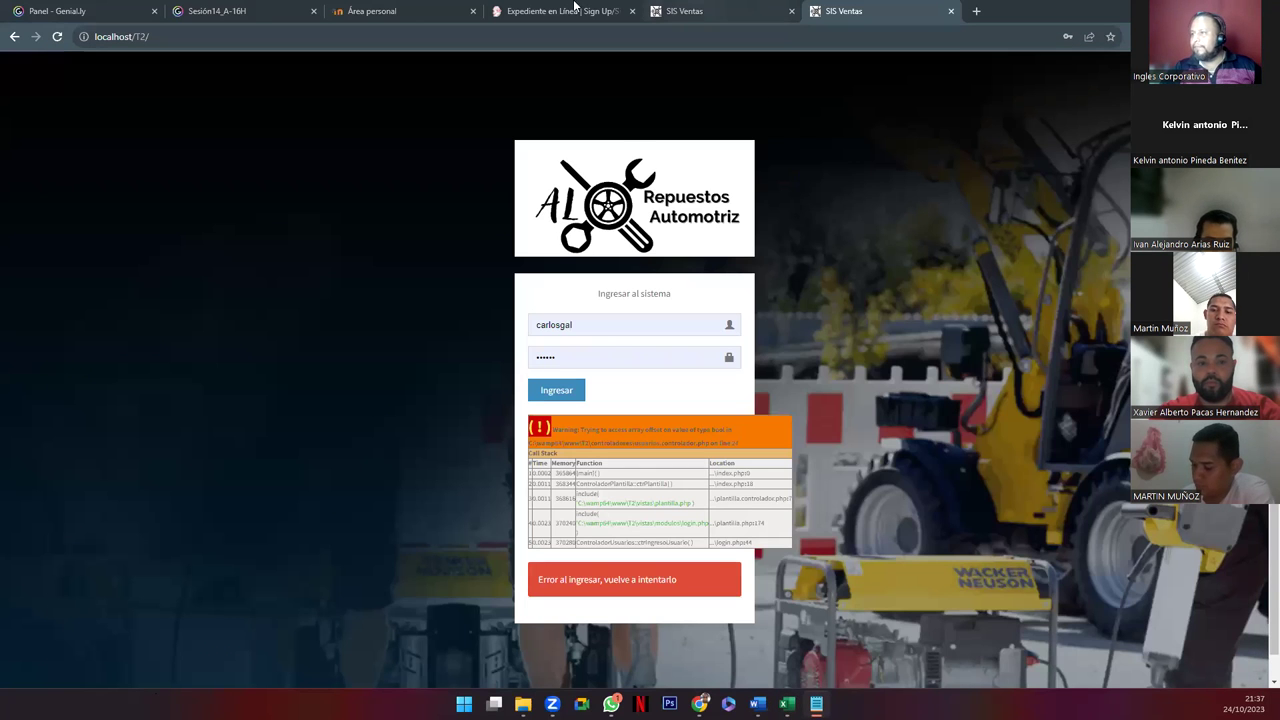
click(371, 11)
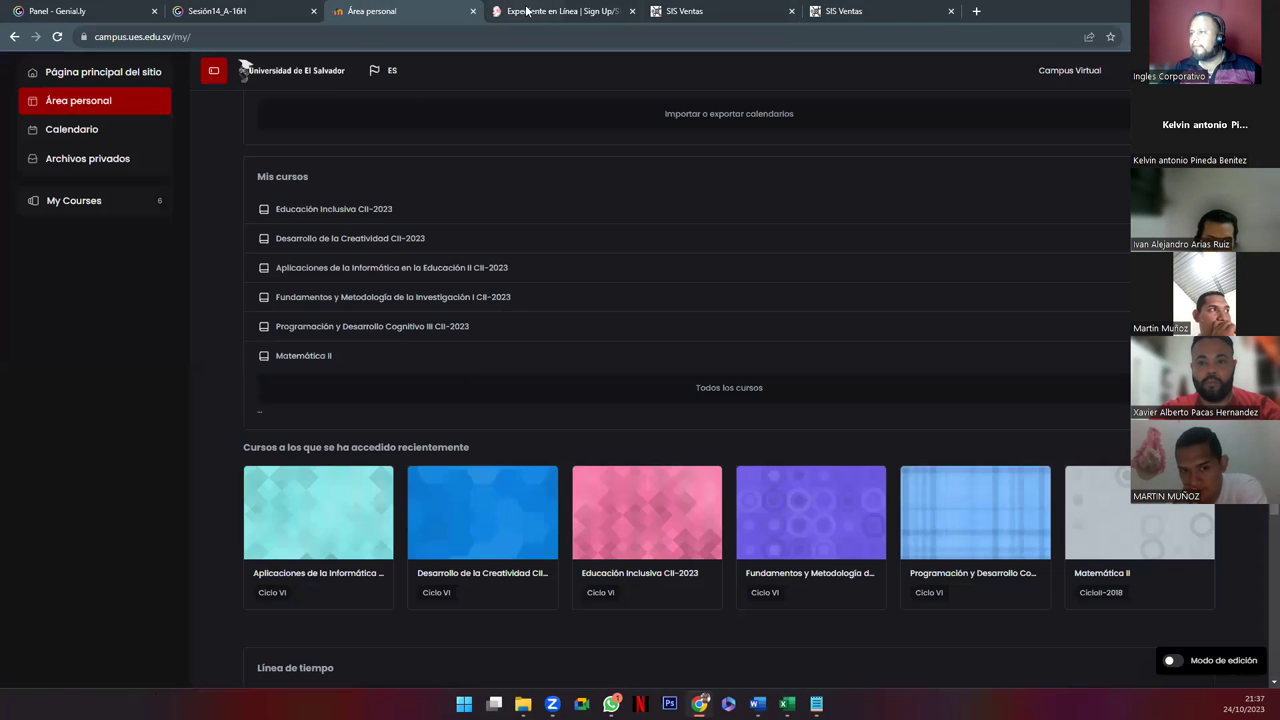
click(527, 11)
click(232, 11)
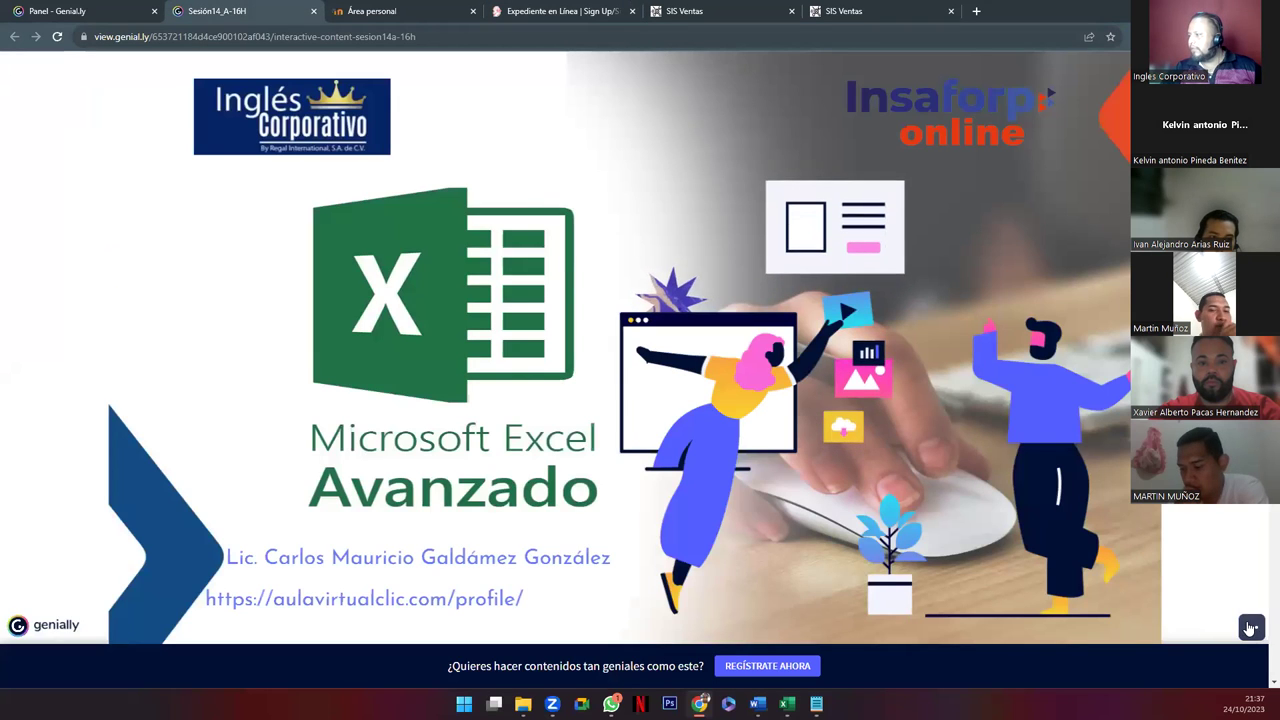
click(1237, 627)
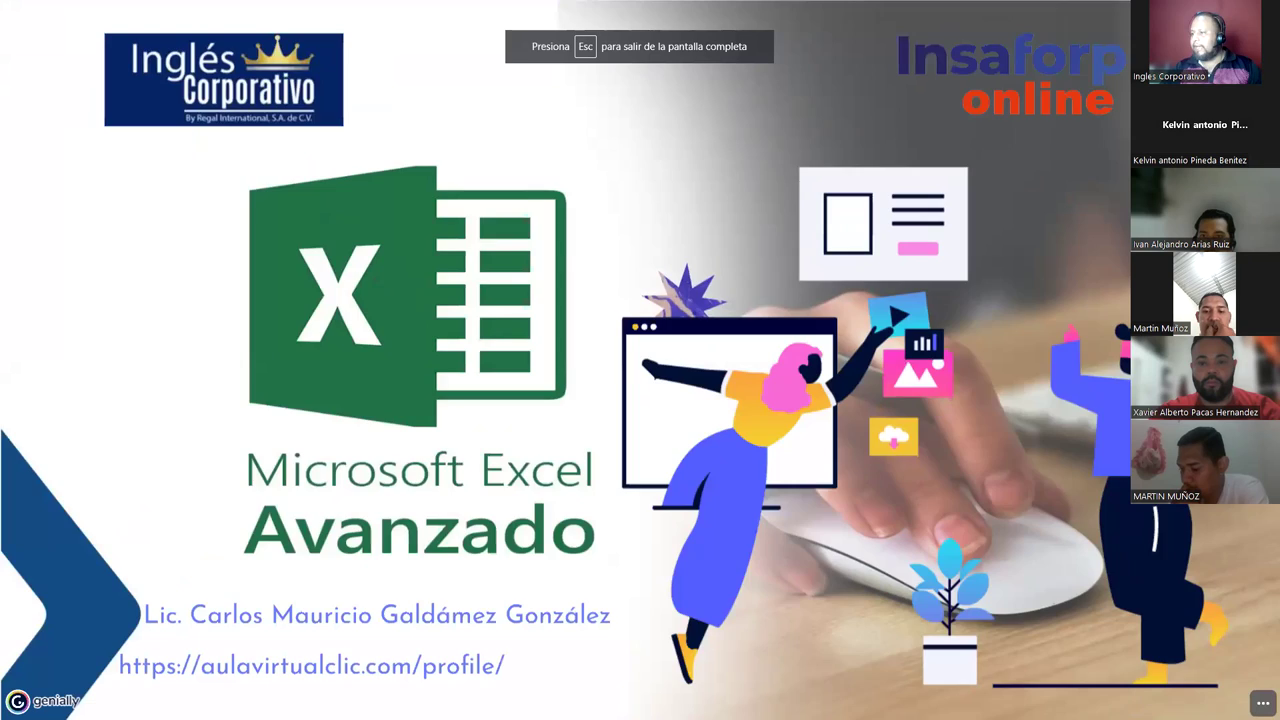
key(Right)
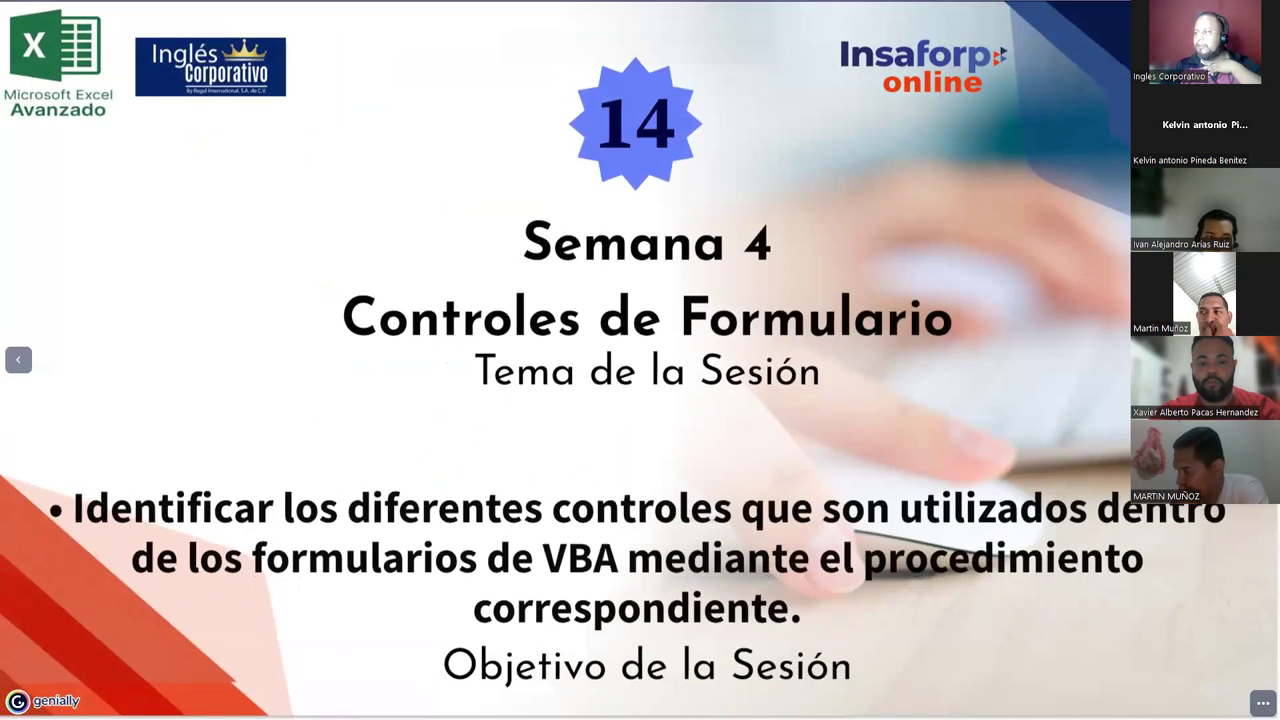
Step: Advance the presentation to the Introducción slide
key(Right)
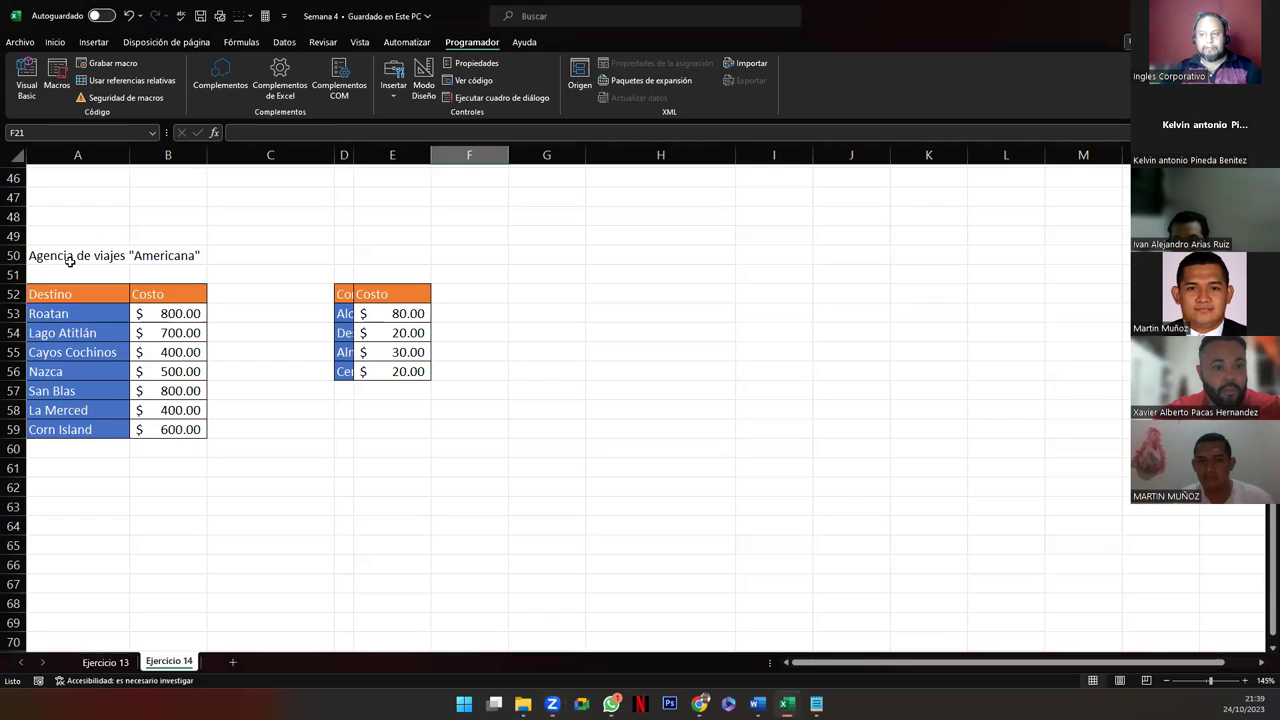
Step: Autofit column D to its labels and select the travel data area A50:E60
drag(66, 258, 171, 256)
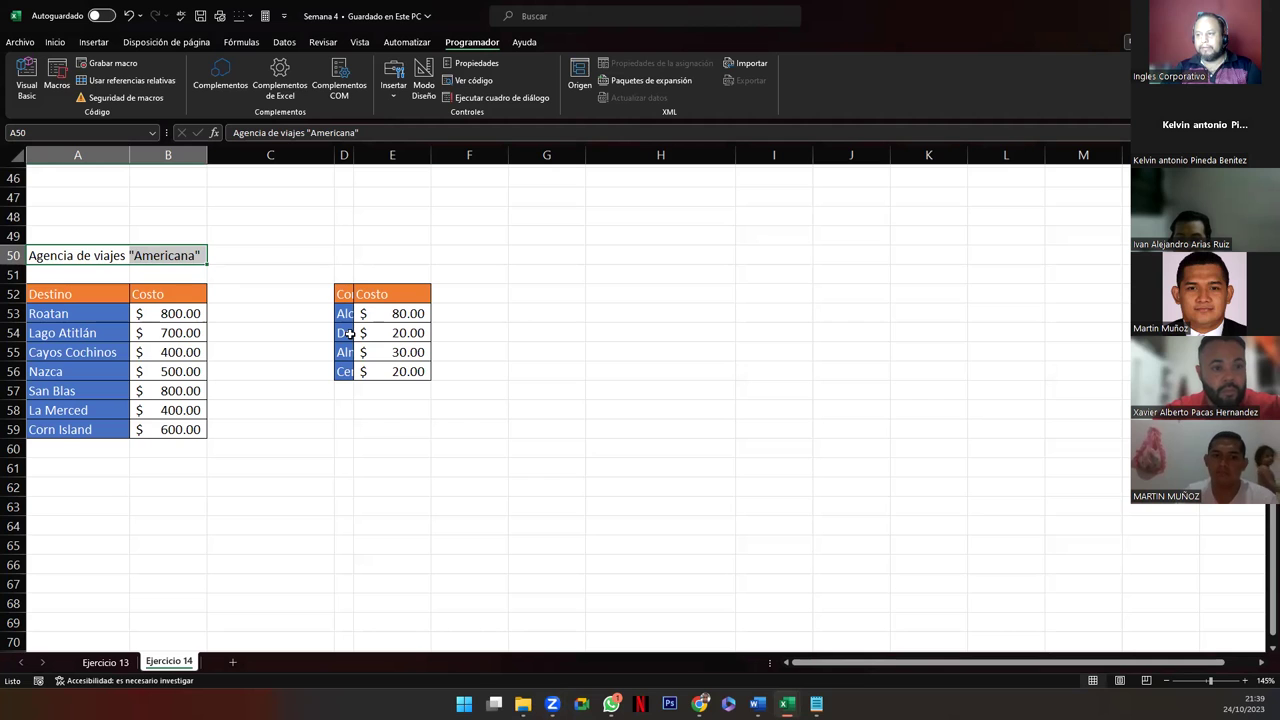
double_click(351, 155)
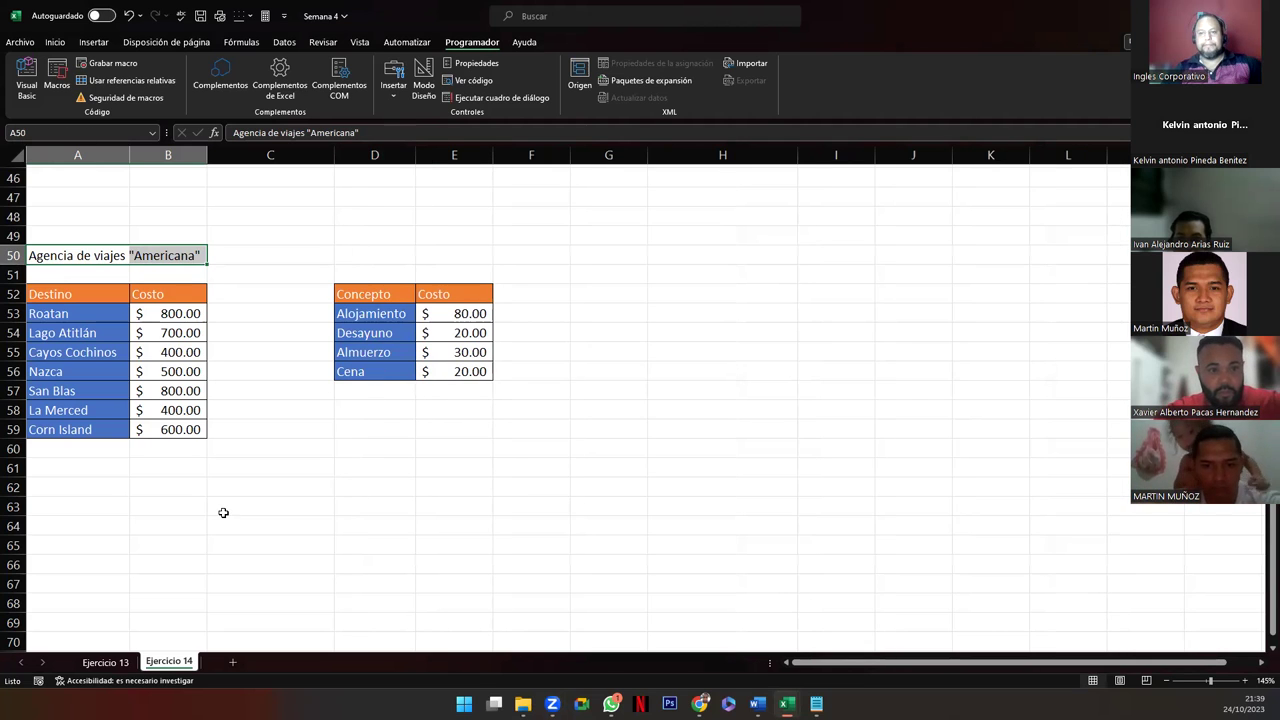
click(14, 255)
click(126, 293)
drag(50, 257, 487, 448)
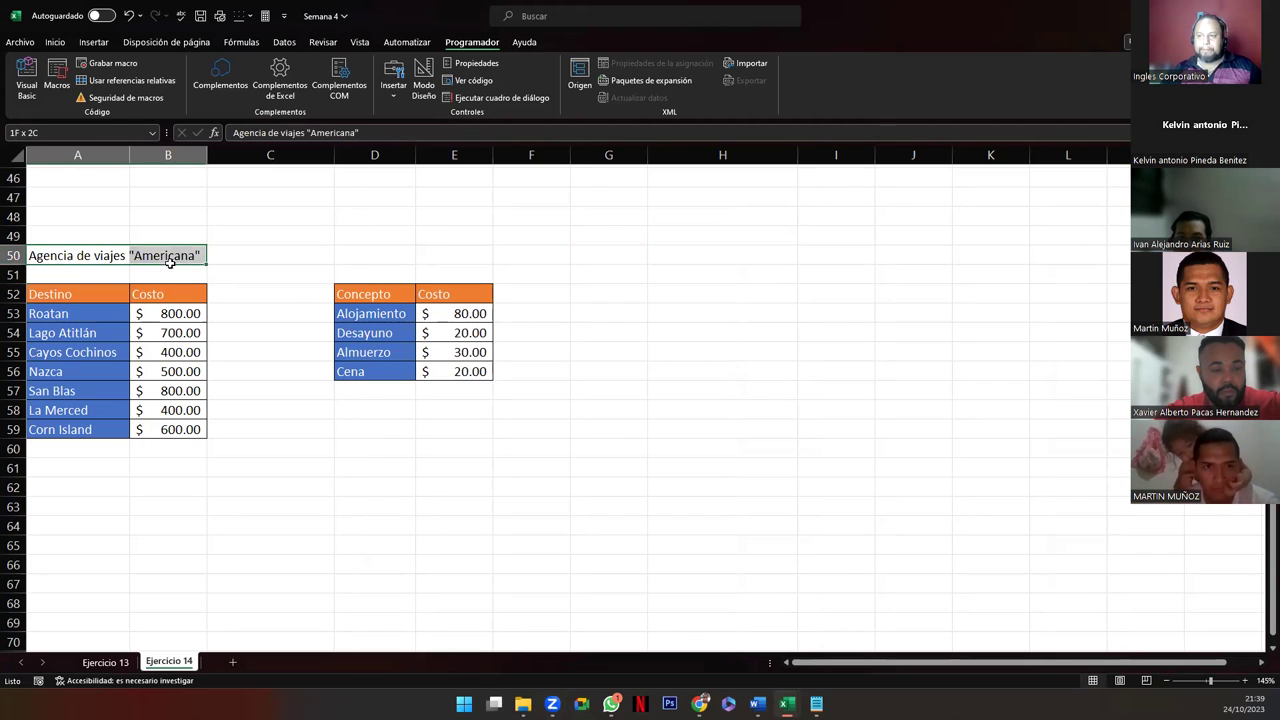
click(487, 448)
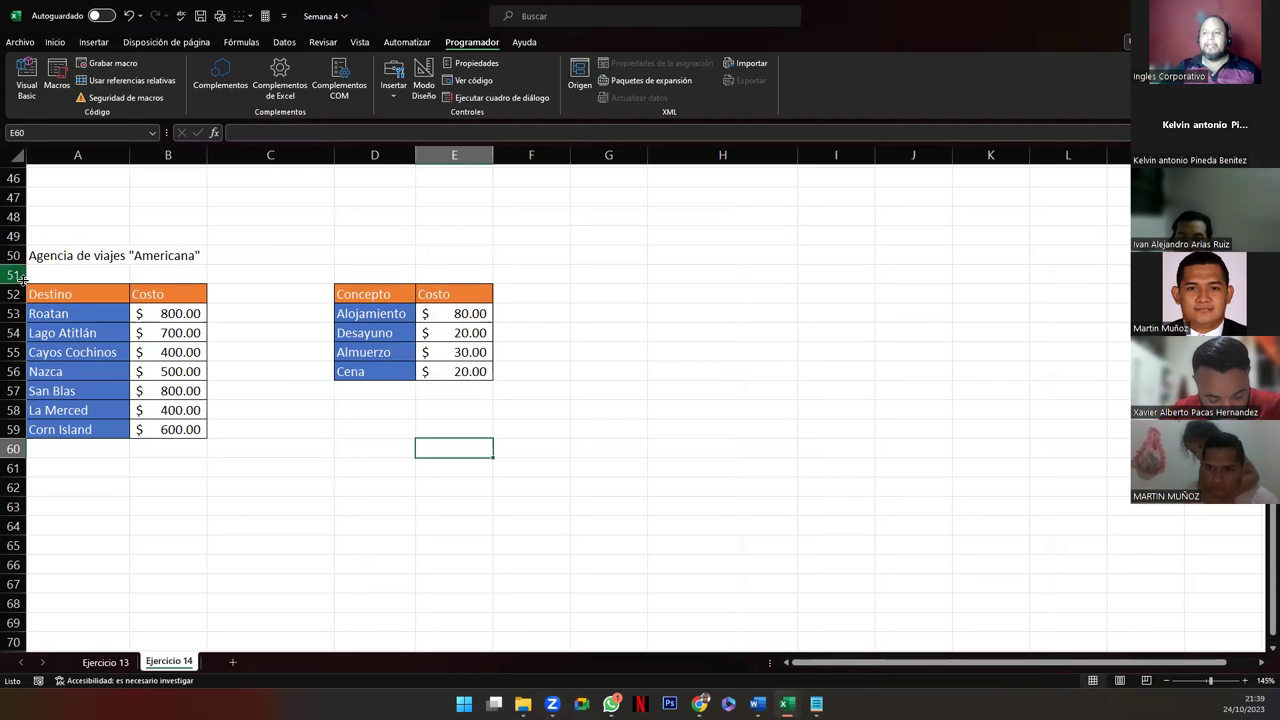
Step: Review the Concepto header and destinations Roatan, Lago Atitlán and Cayos Cochinos, then select A50
click(67, 296)
click(399, 299)
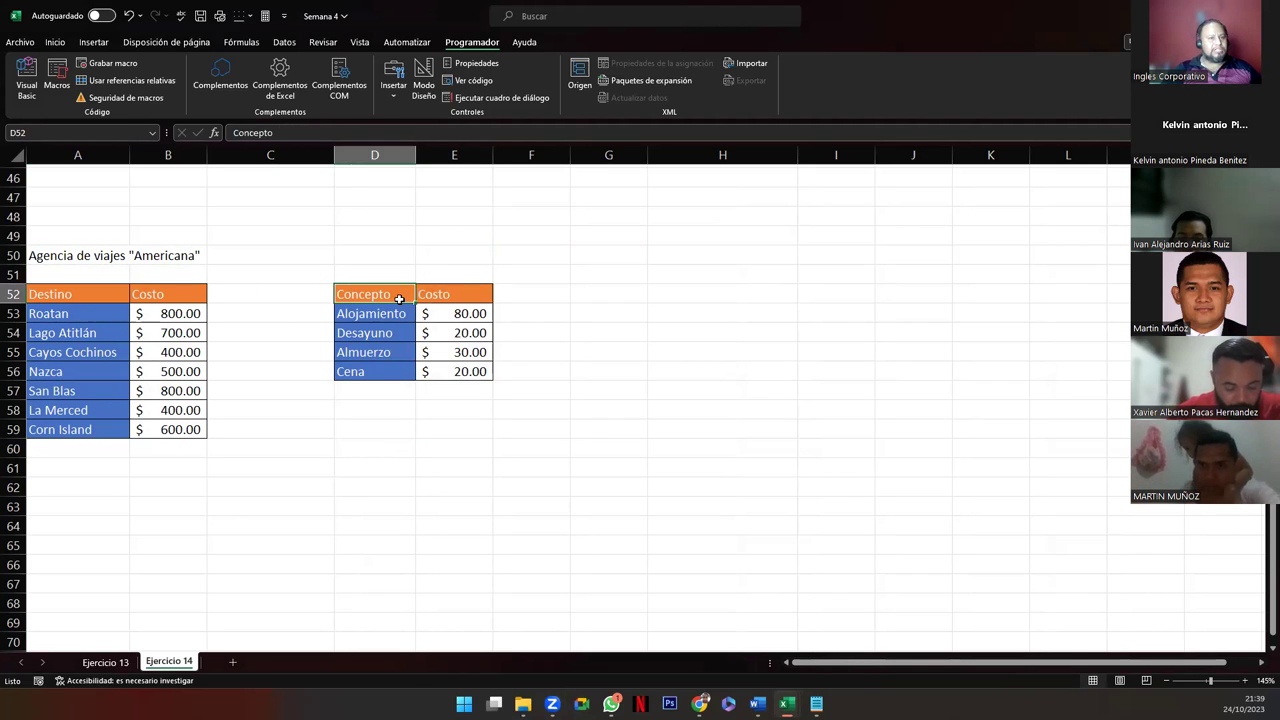
click(85, 315)
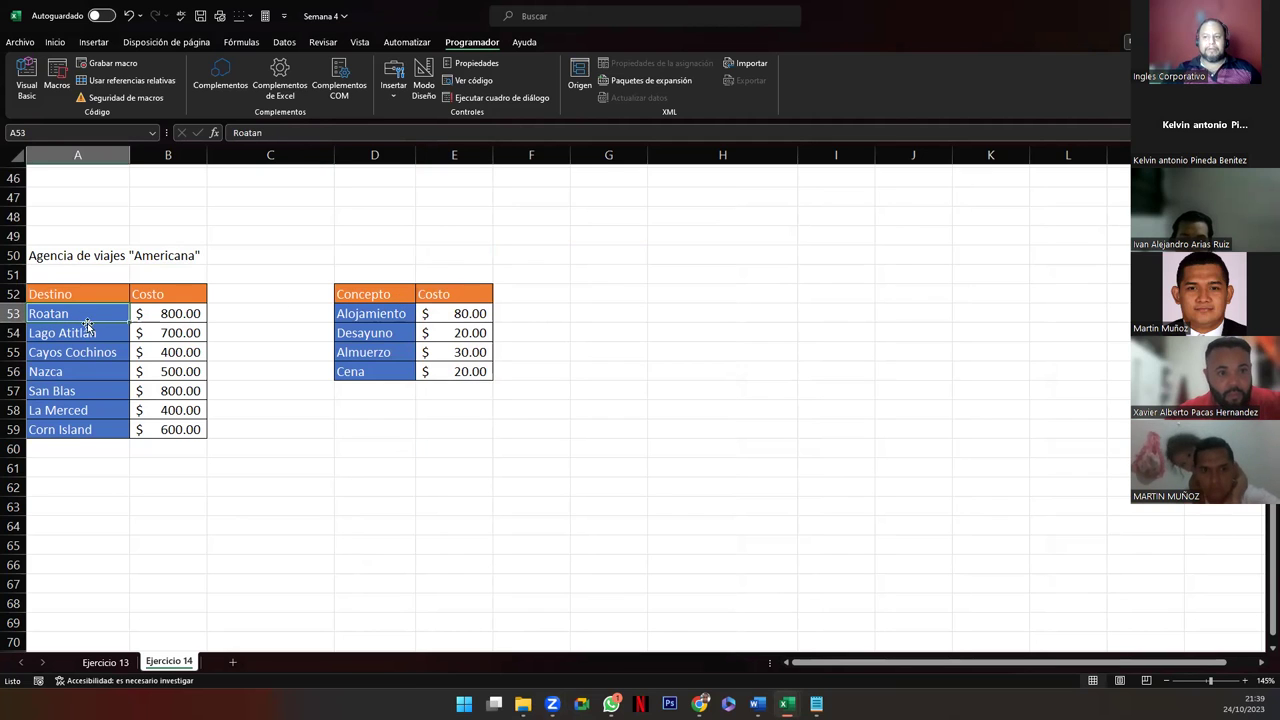
key(Down)
key(Down)
key(Up)
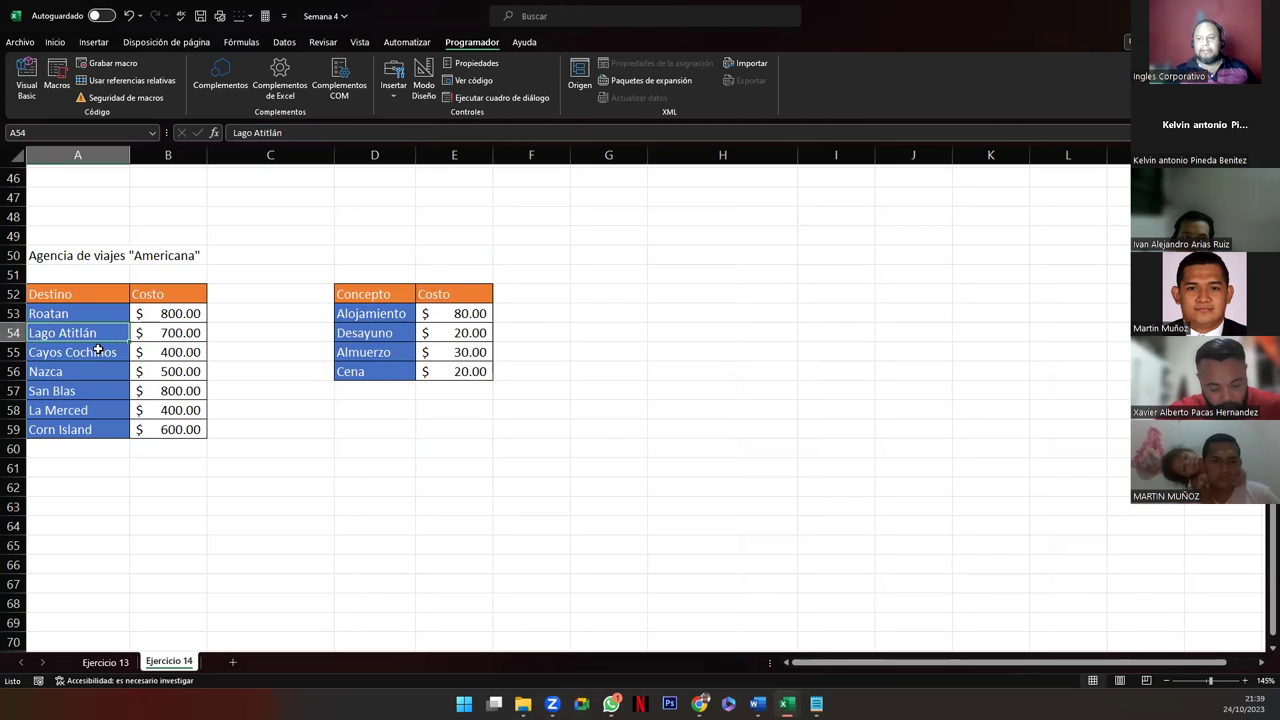
key(Down)
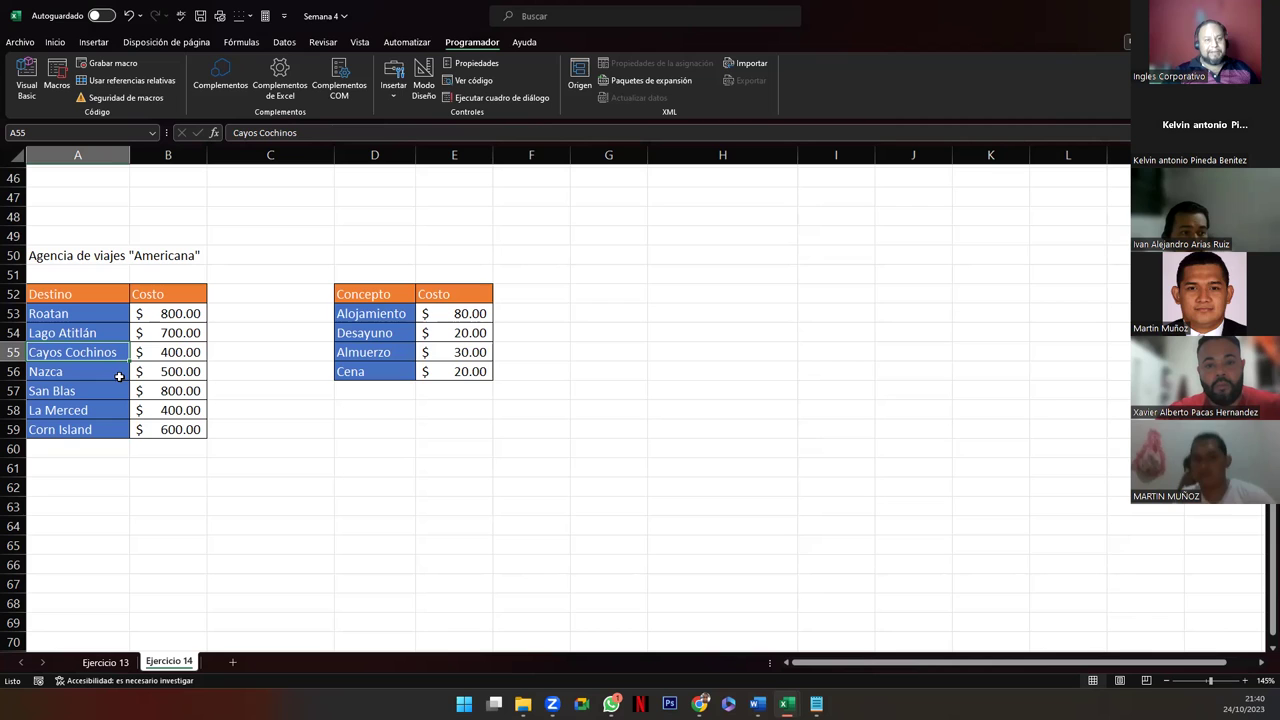
click(57, 255)
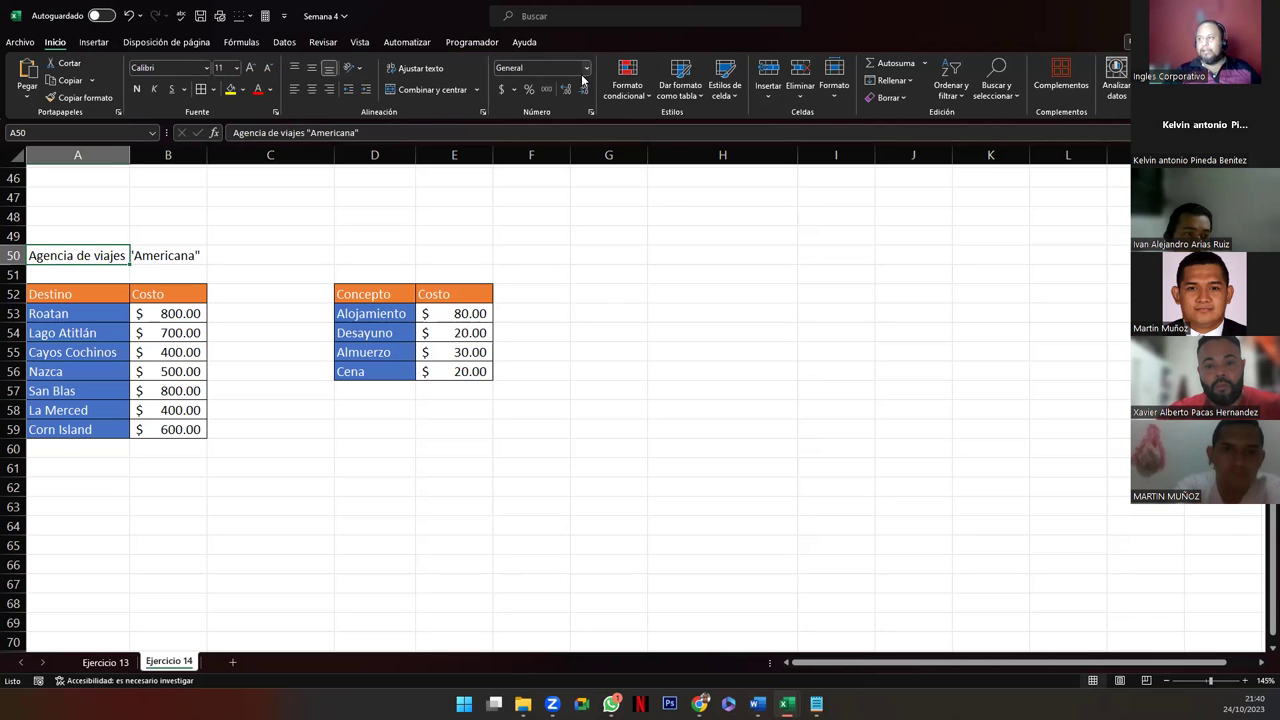
Step: Apply the Encabezado 1 cell style to the title in A50
click(725, 80)
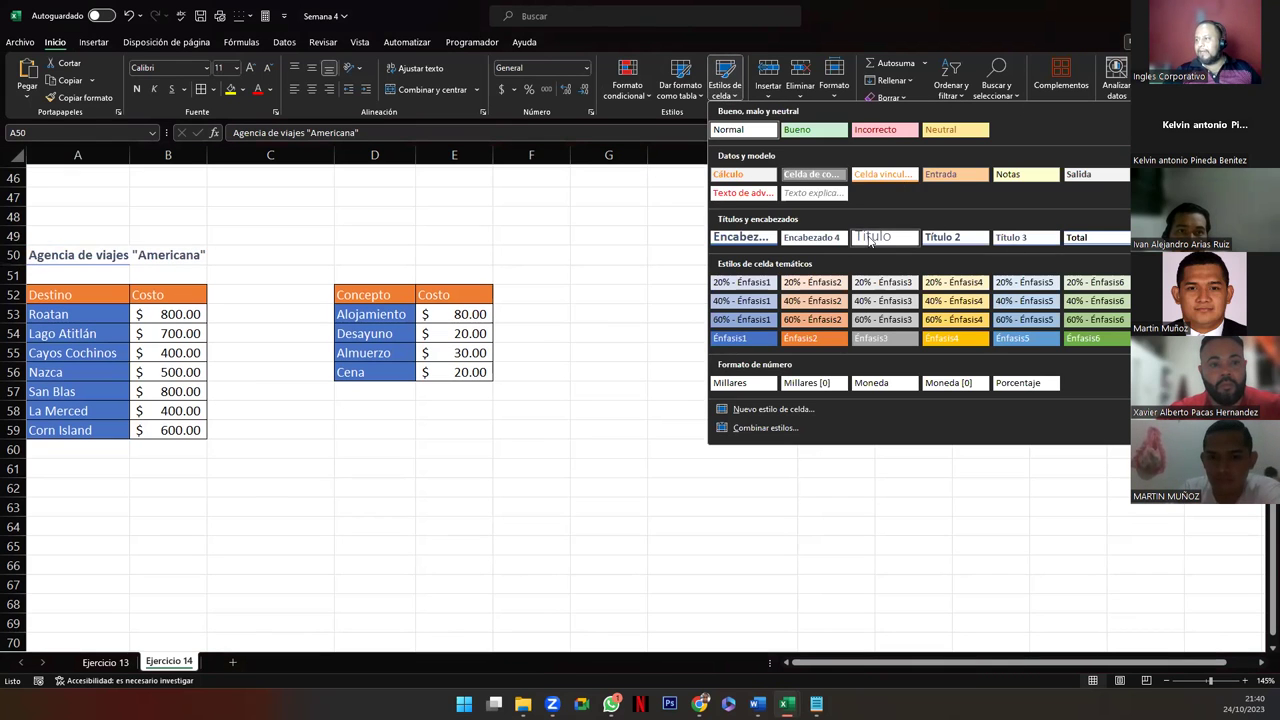
click(755, 237)
click(211, 422)
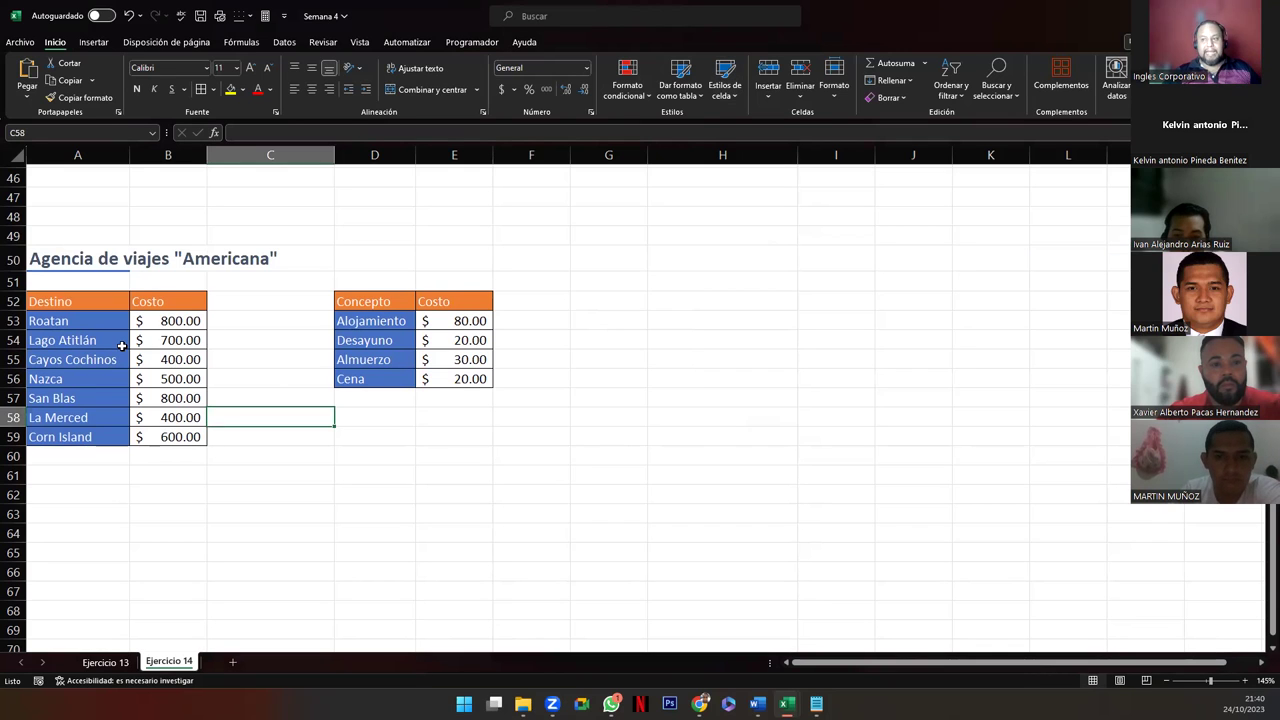
Step: Check the concept costs: Alojamiento 80, Desayuno 20, Almuerzo, and Cena 20
mouse_move(374, 304)
mouse_down()
mouse_move(459, 378)
mouse_move(428, 386)
mouse_up()
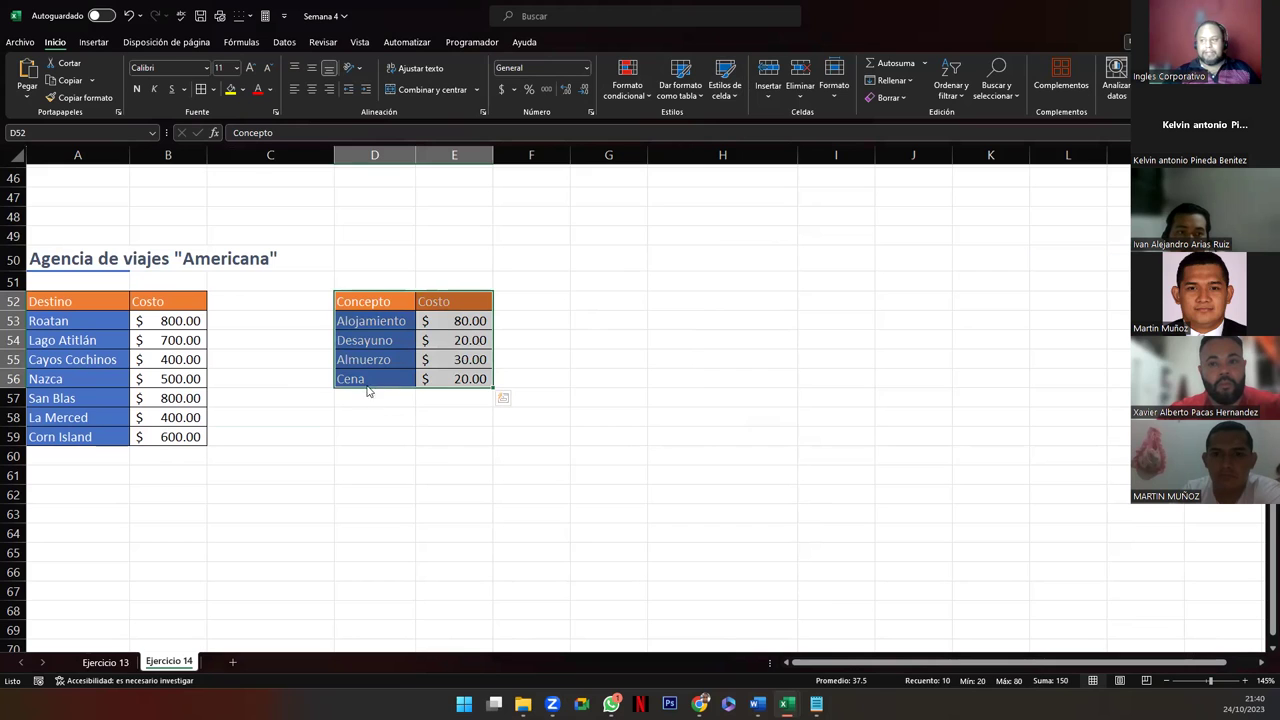
click(354, 325)
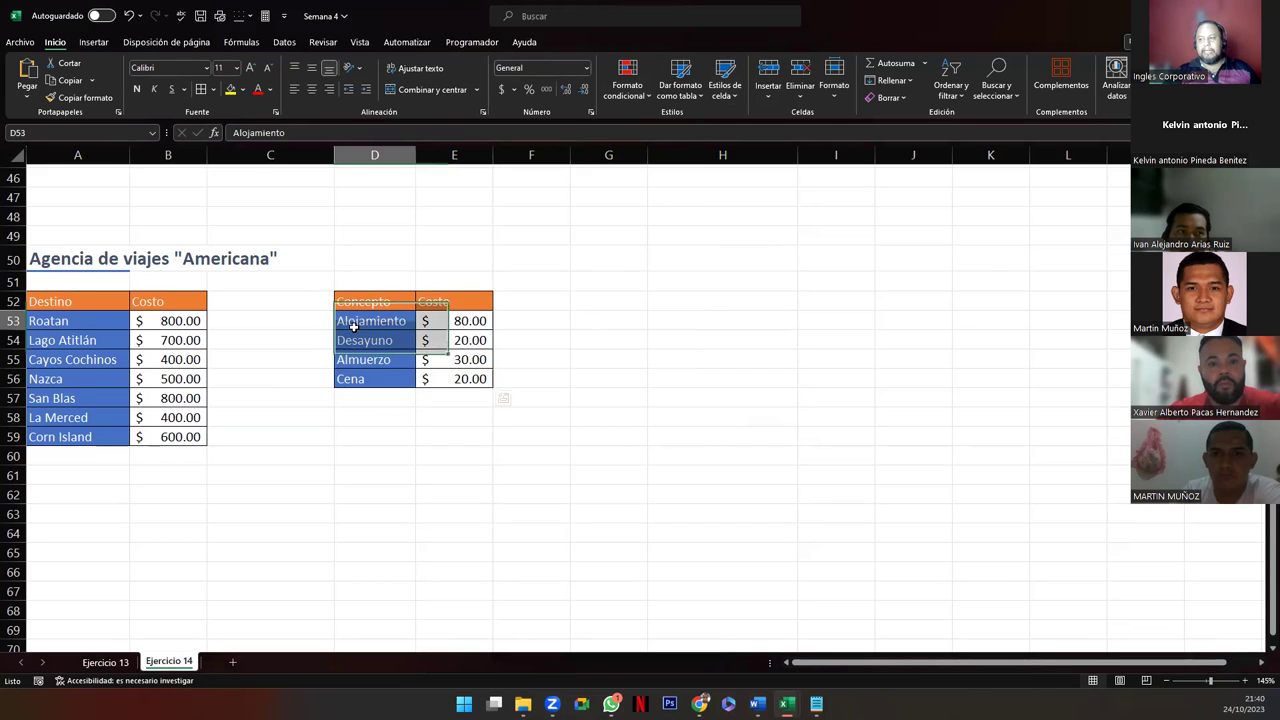
click(454, 318)
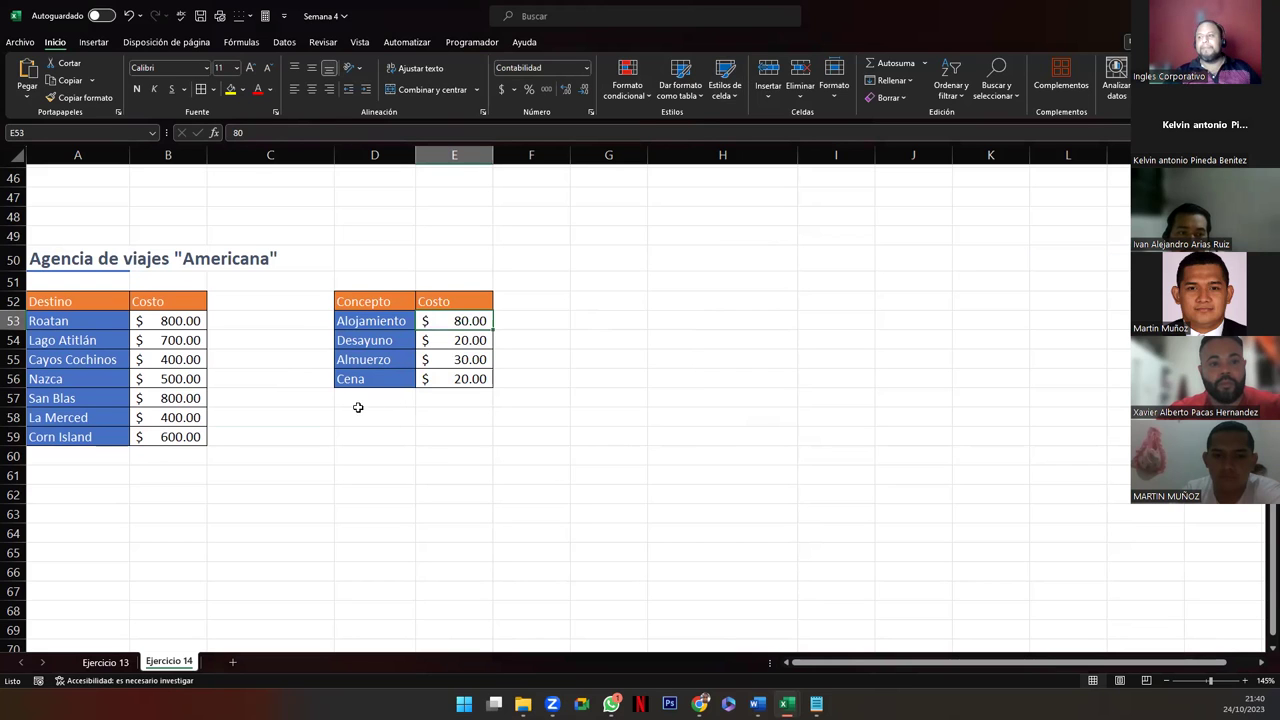
click(363, 343)
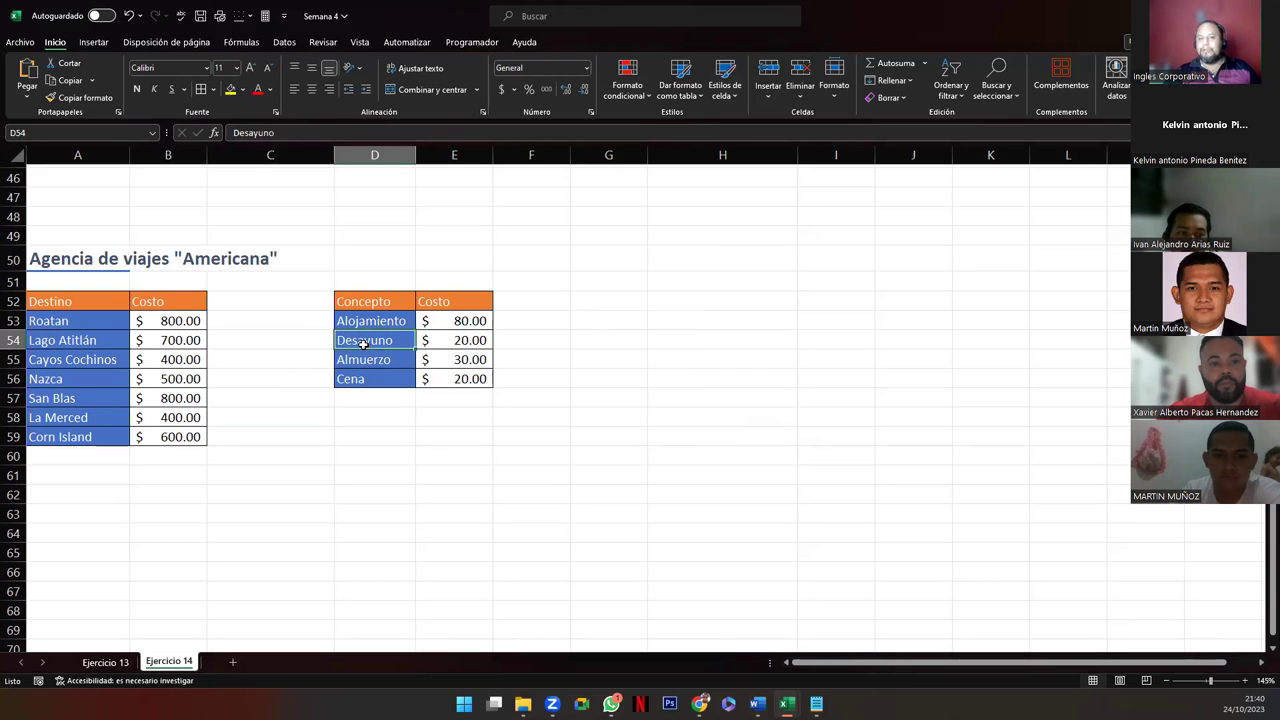
click(457, 343)
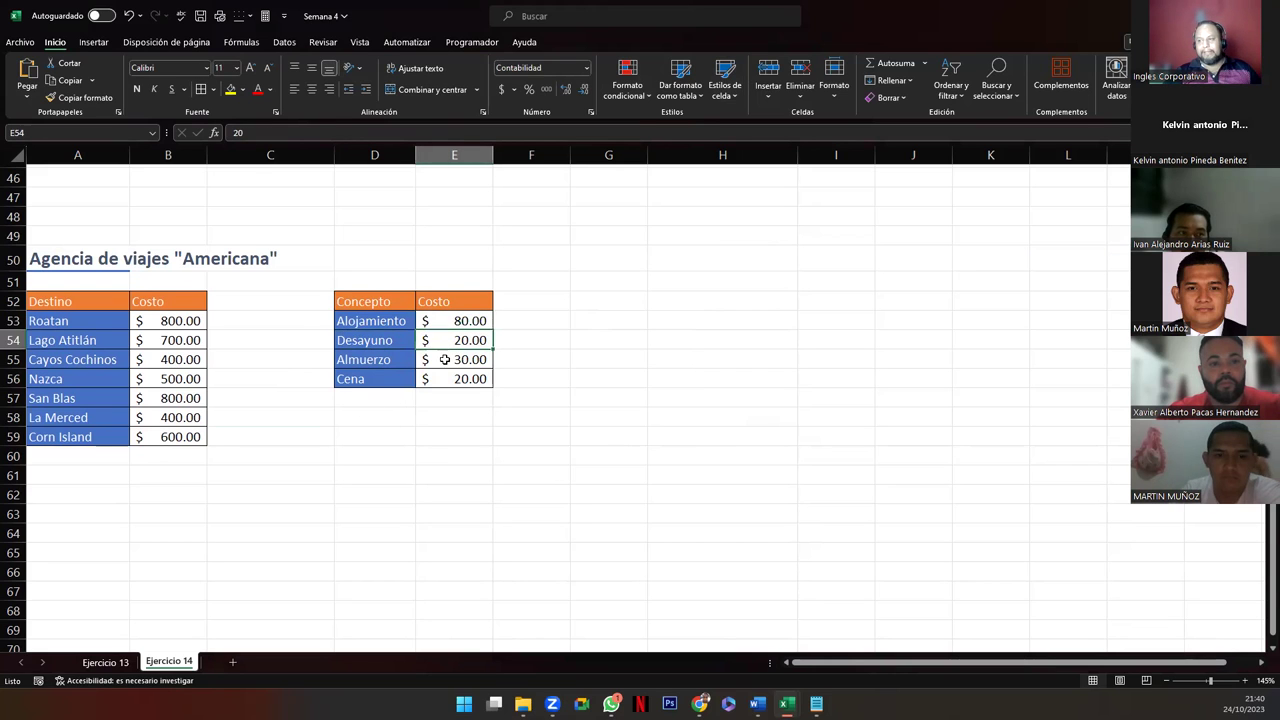
click(352, 359)
click(454, 358)
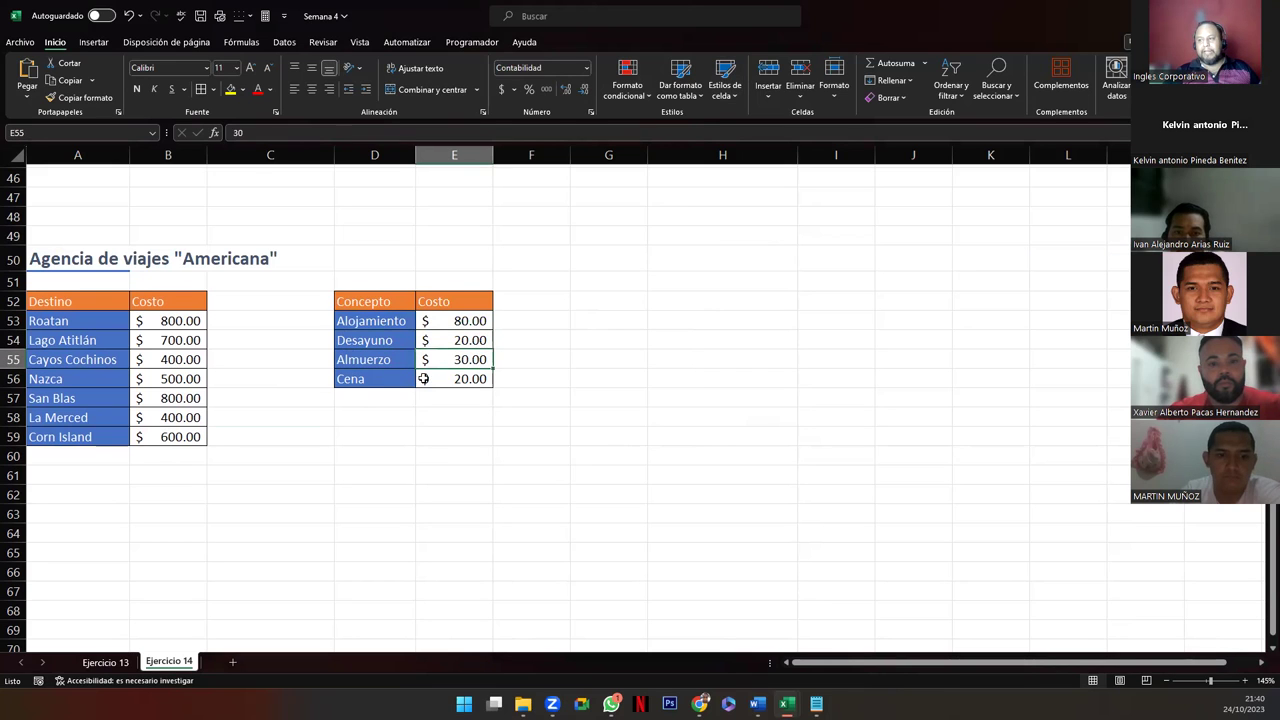
click(360, 382)
click(428, 384)
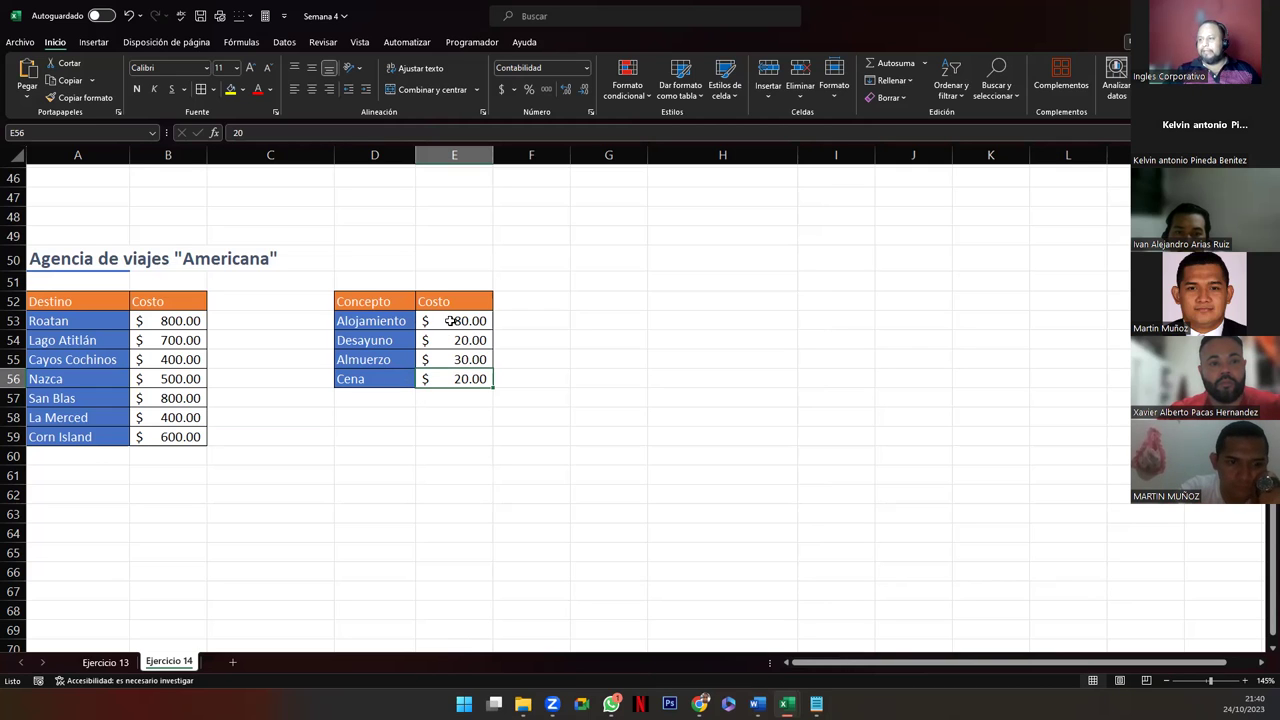
drag(429, 323, 442, 379)
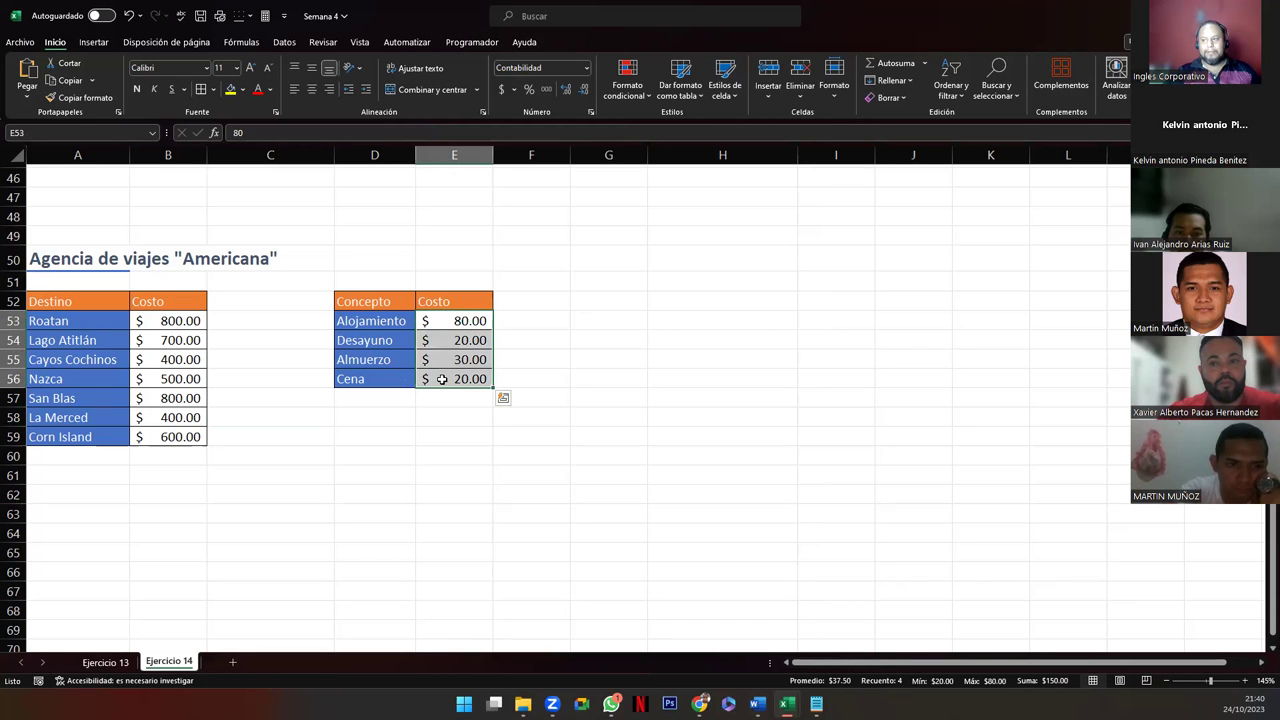
click(163, 325)
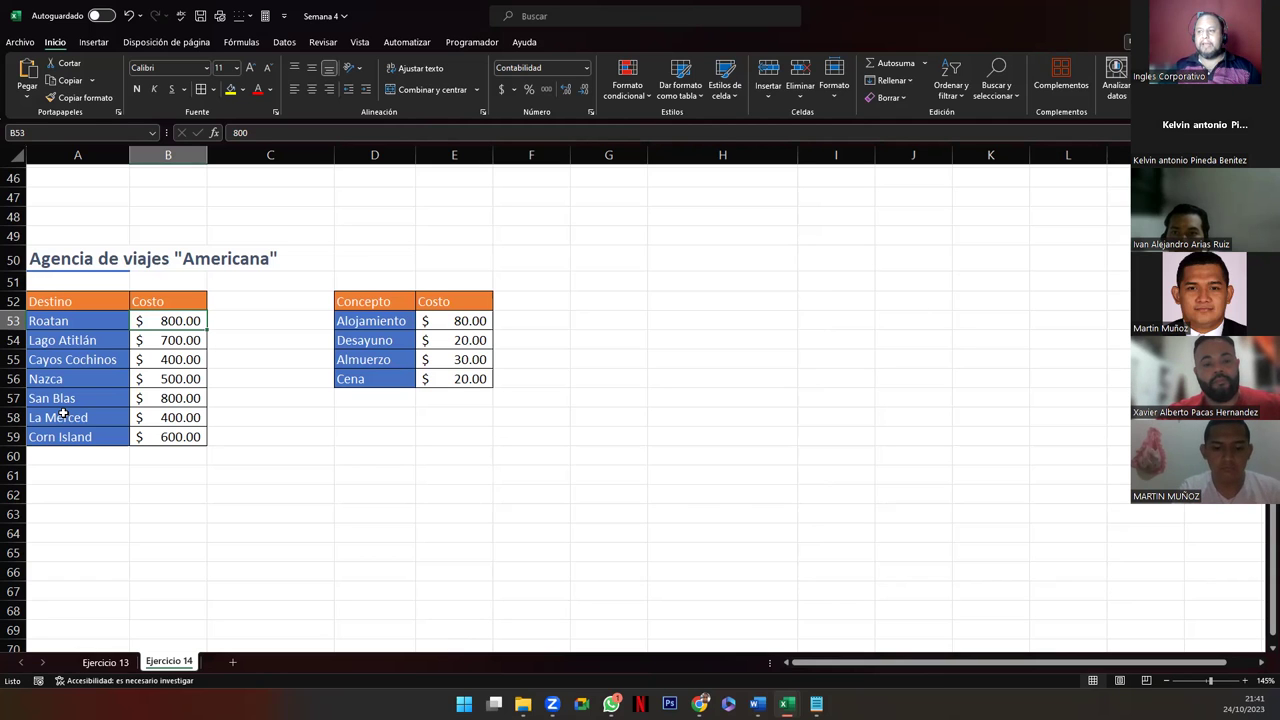
Step: Pick the Cuadro de grupo form control from Programador > Insertar
click(471, 42)
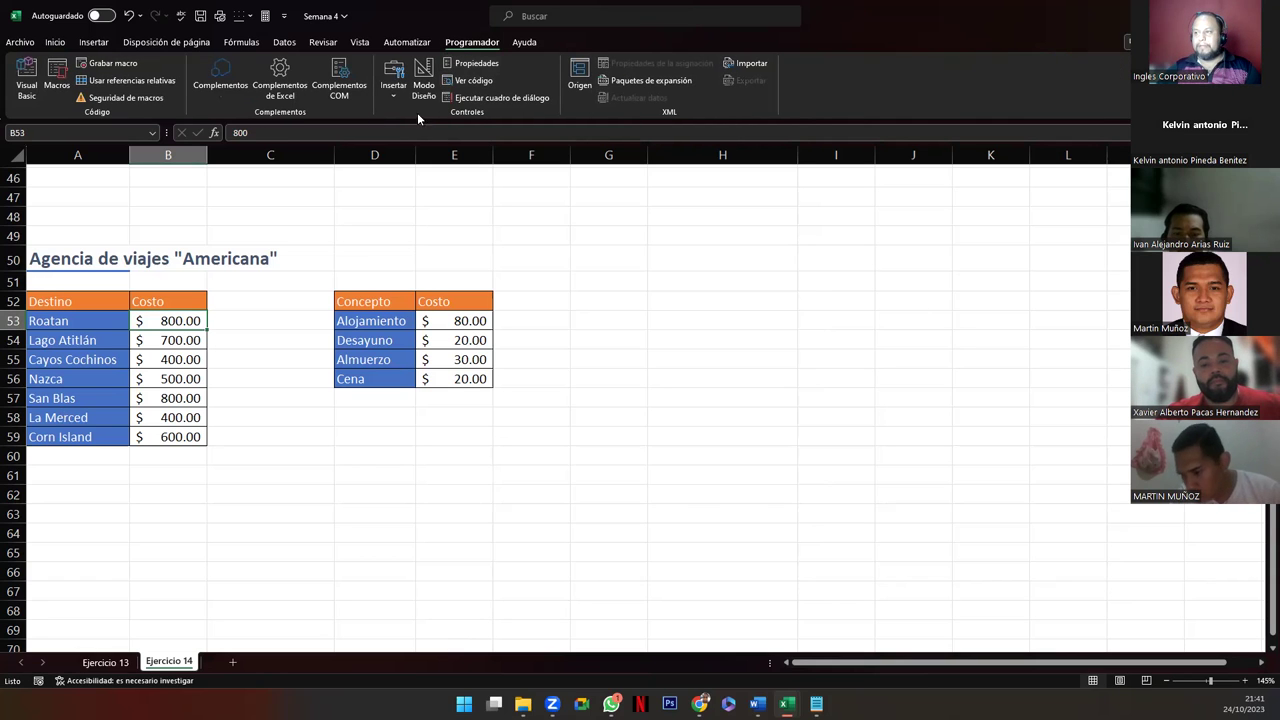
click(393, 80)
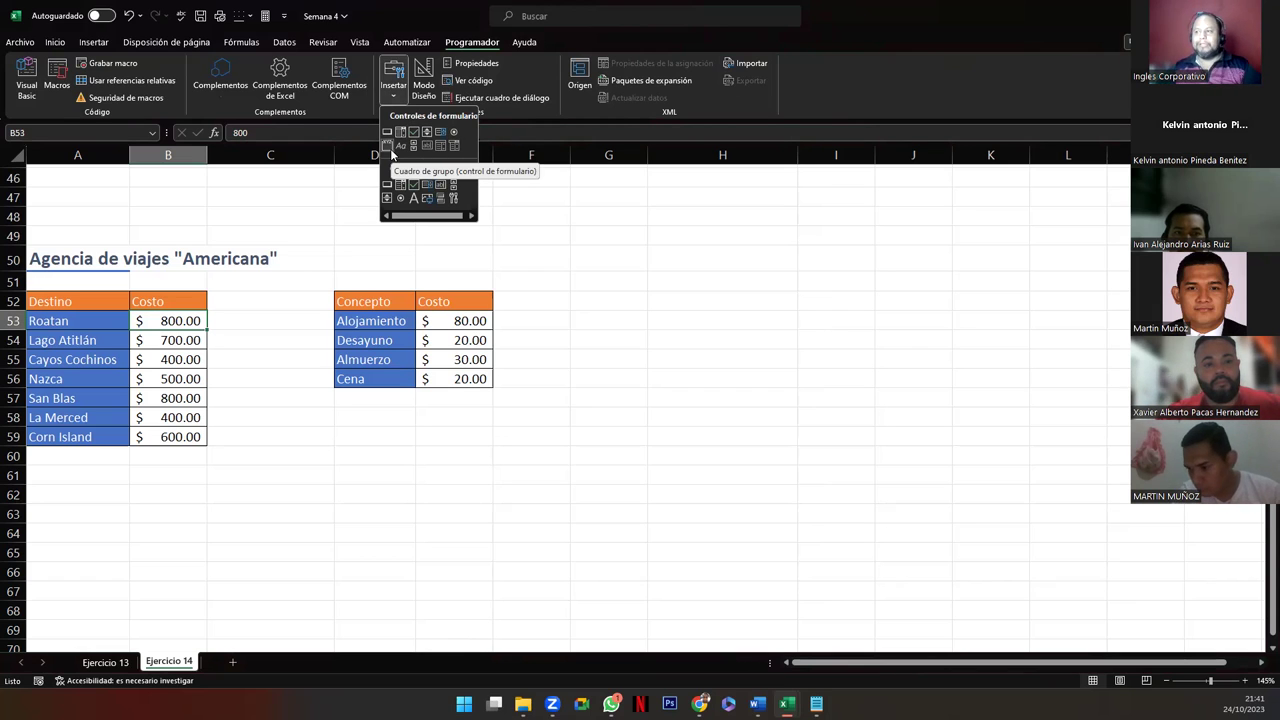
click(391, 150)
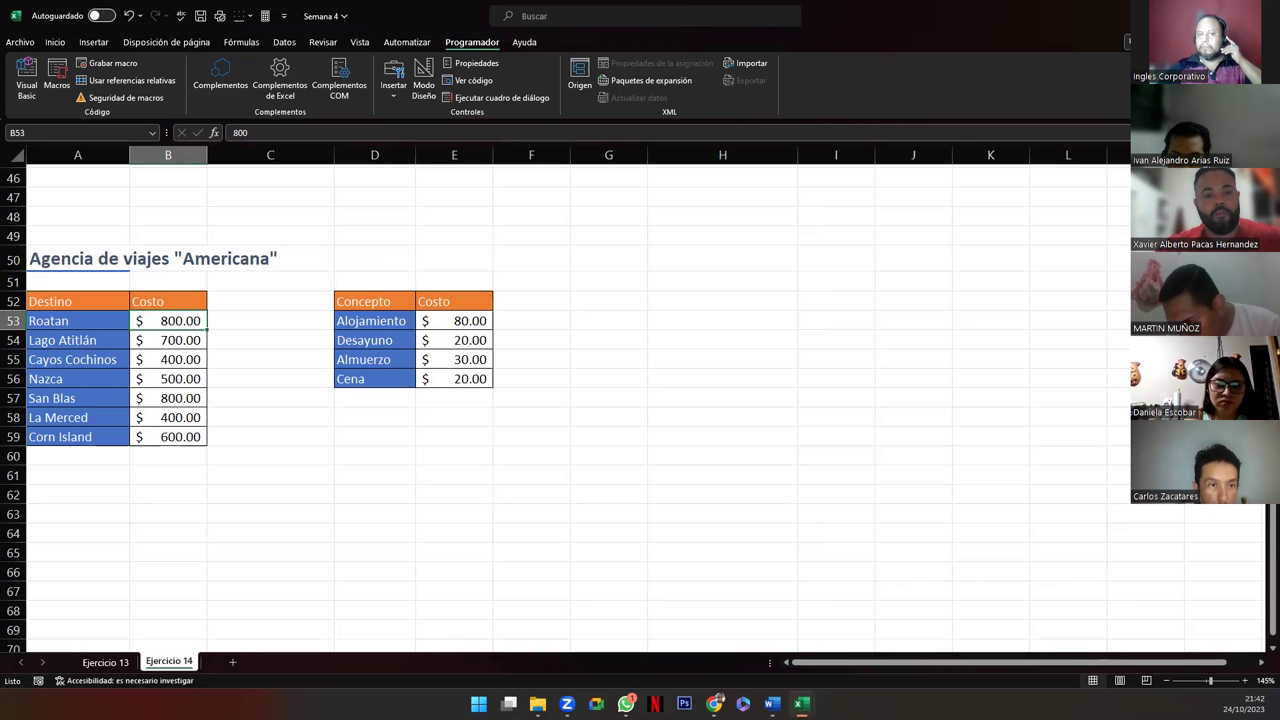
key(alt+v)
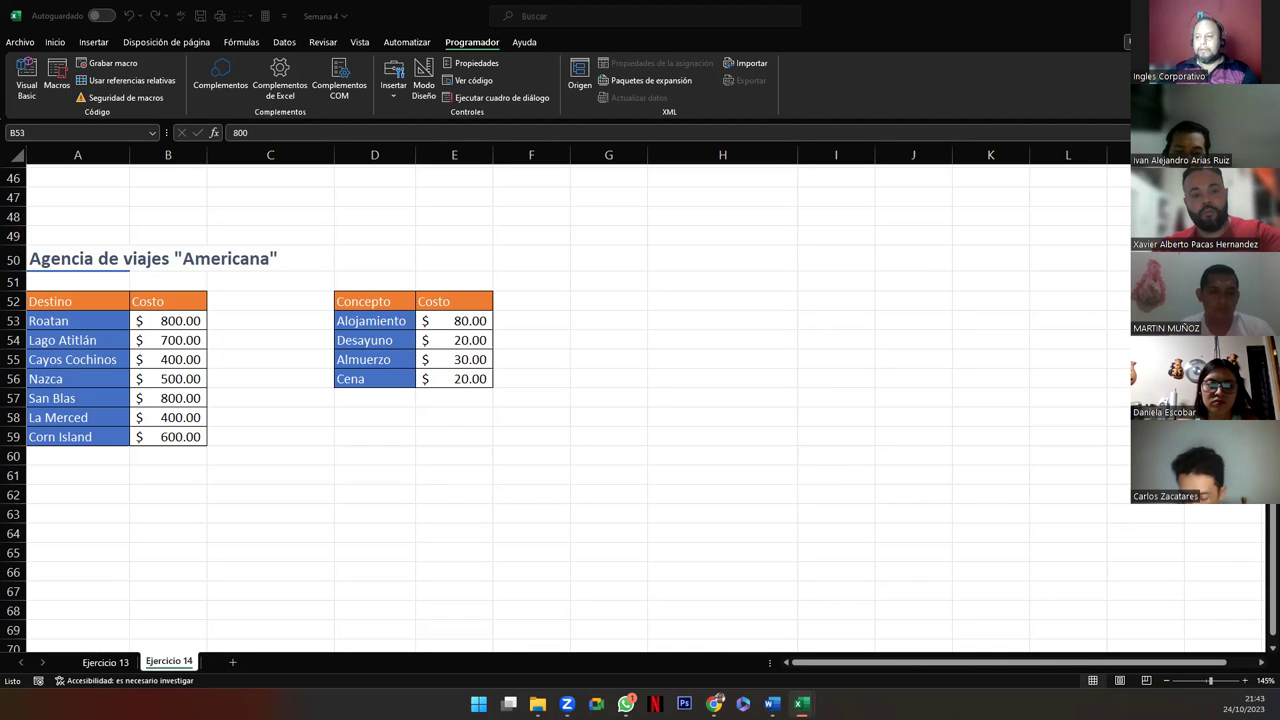
Step: Check the Corn Island cost in B59 of the destination price table
click(150, 433)
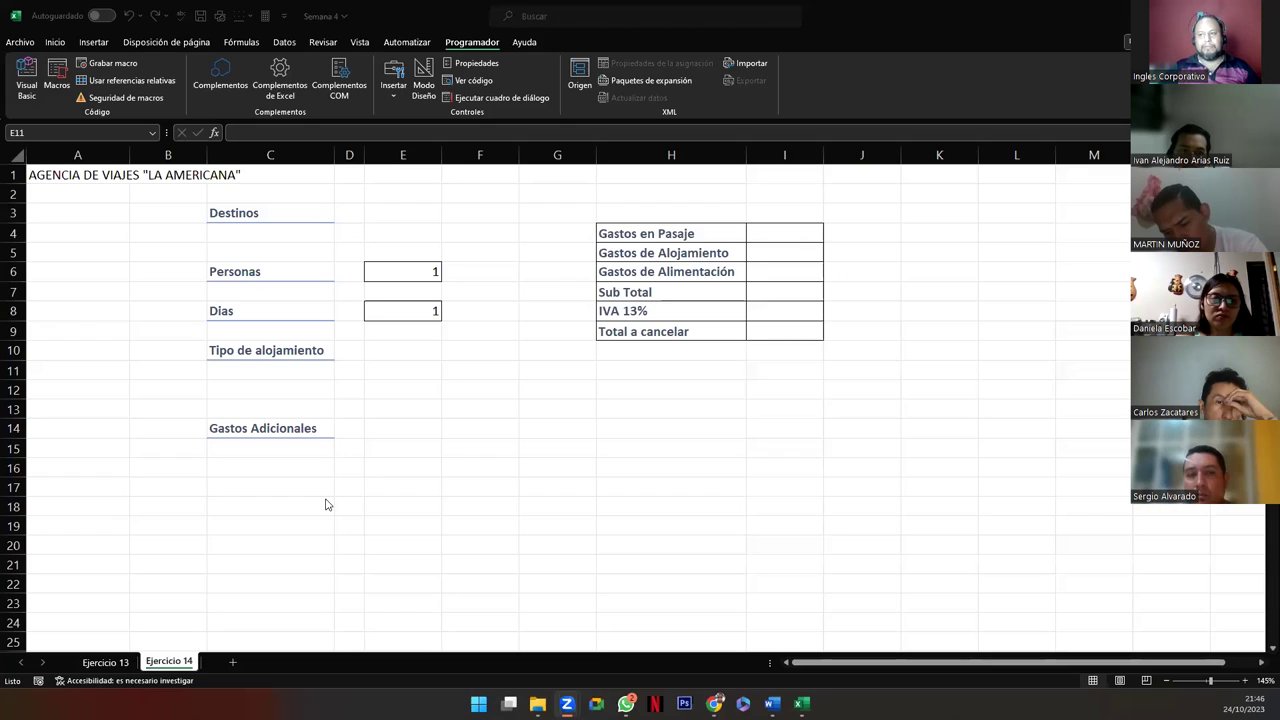
Step: Review the form's Destinos, Personas and Dias labels and the Total a cancelar cell
click(65, 179)
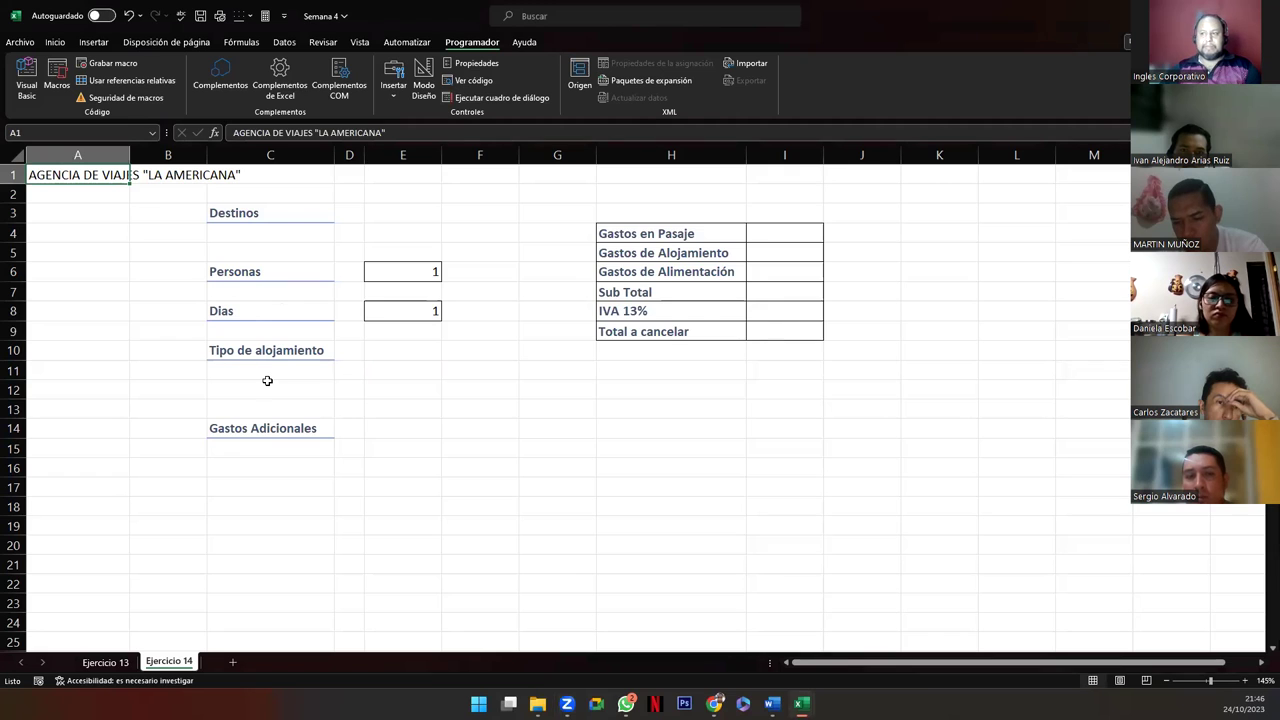
click(236, 216)
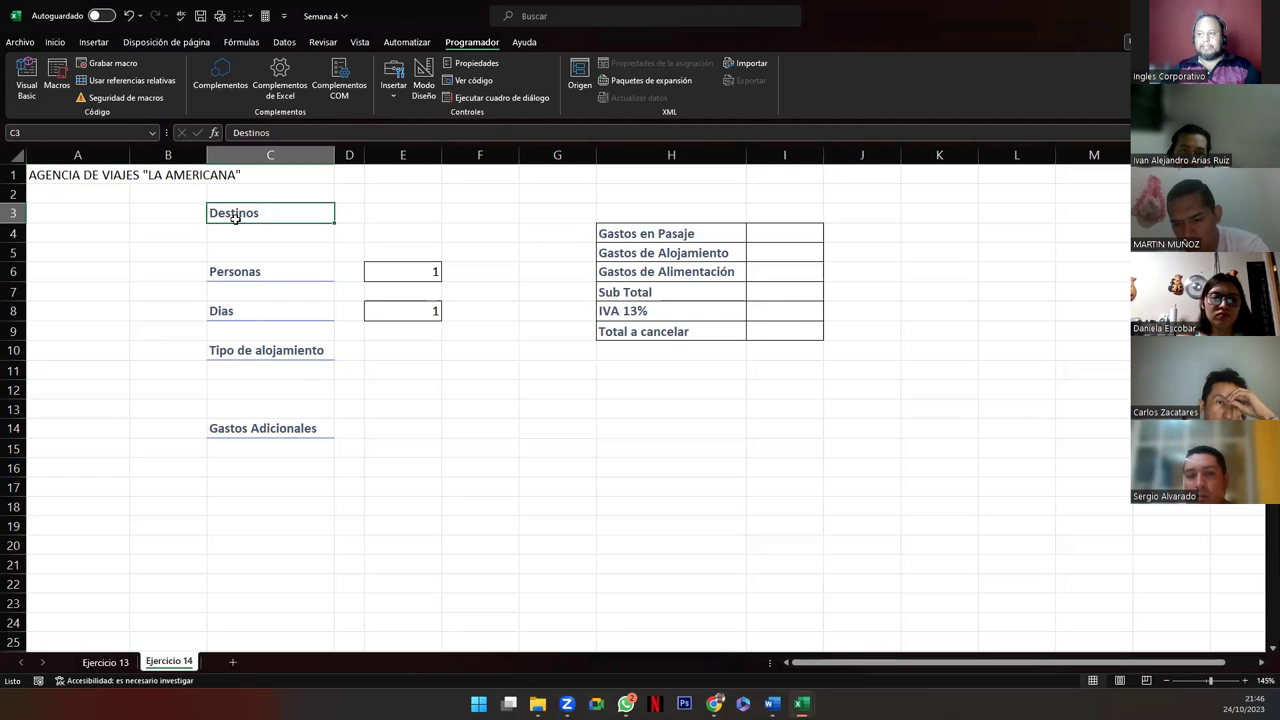
click(237, 276)
click(238, 314)
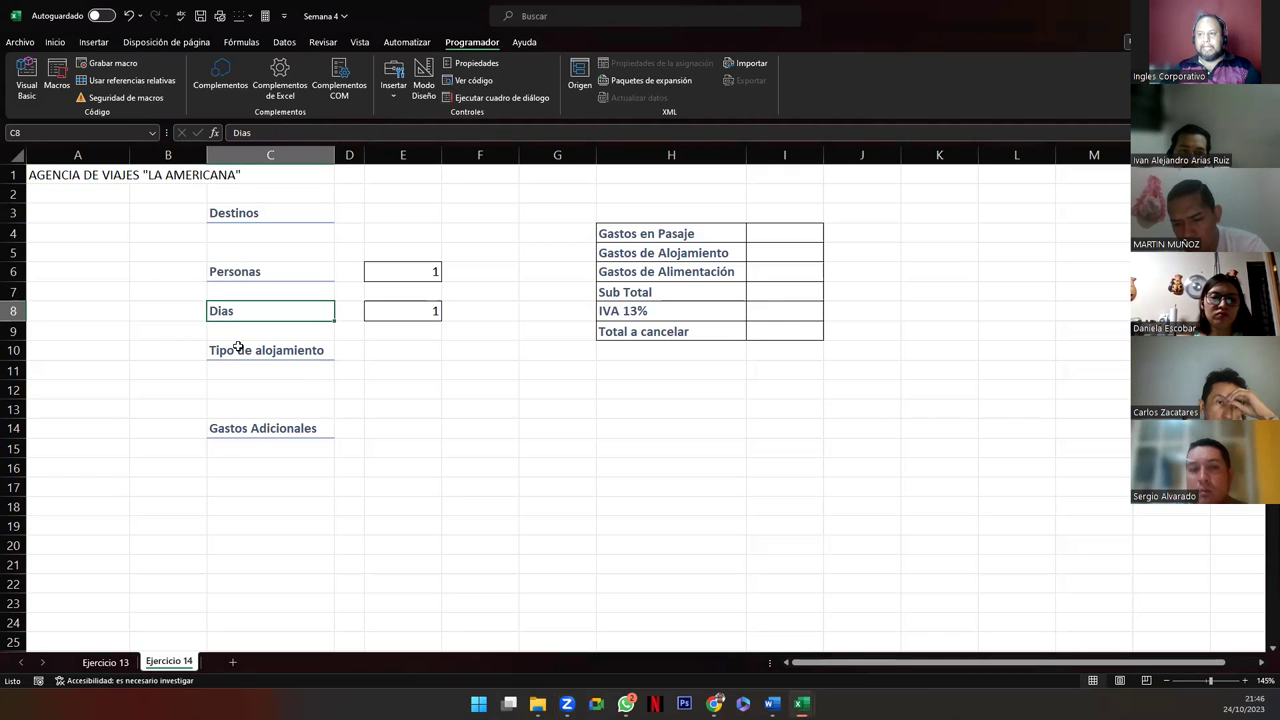
click(36, 175)
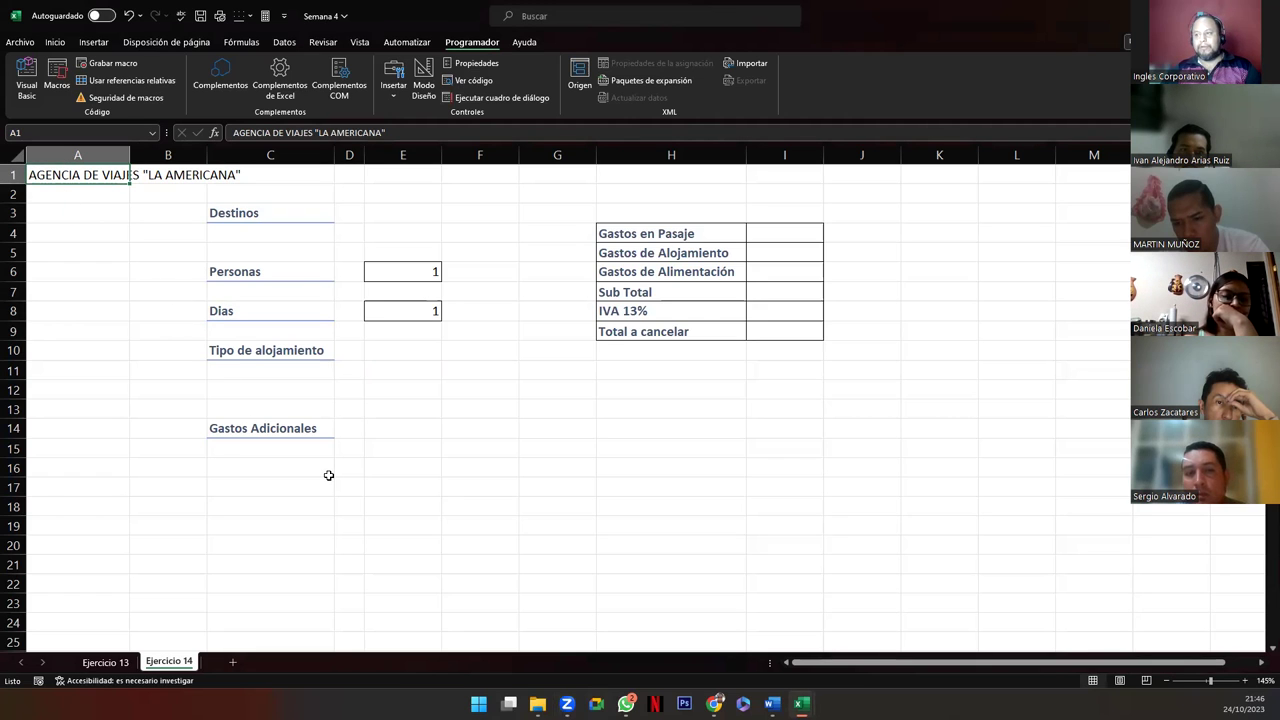
click(779, 333)
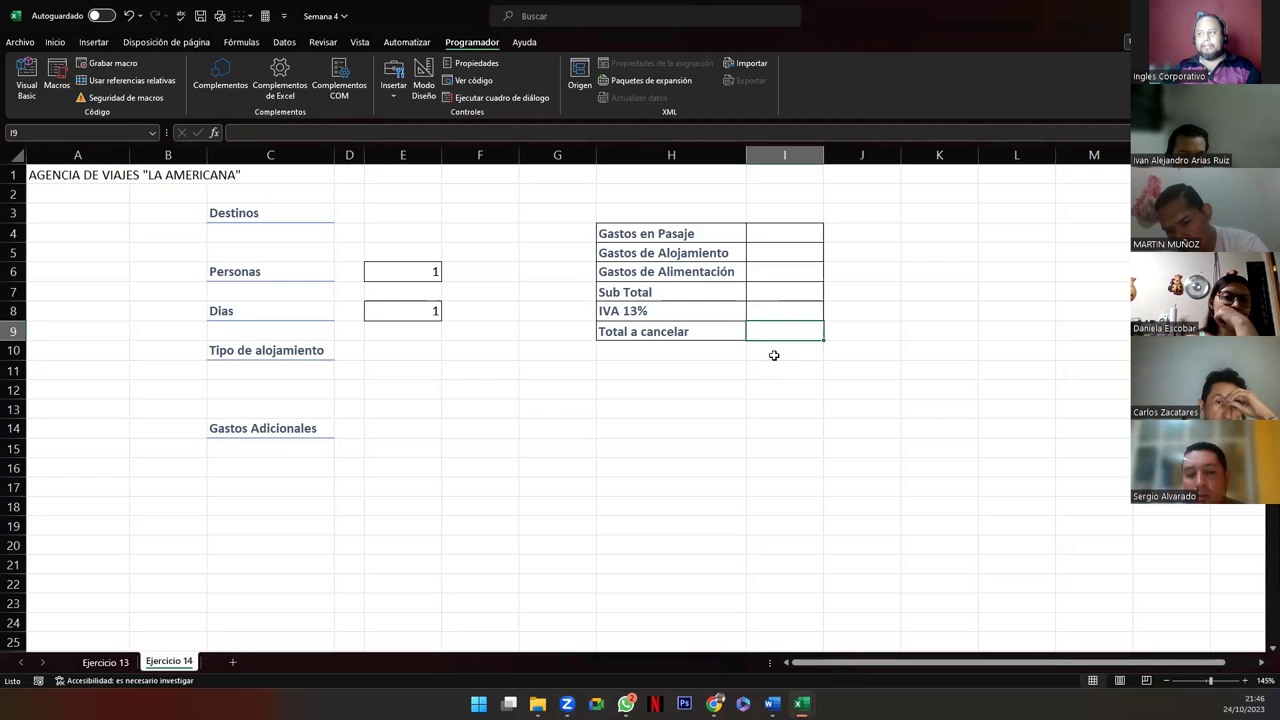
click(265, 215)
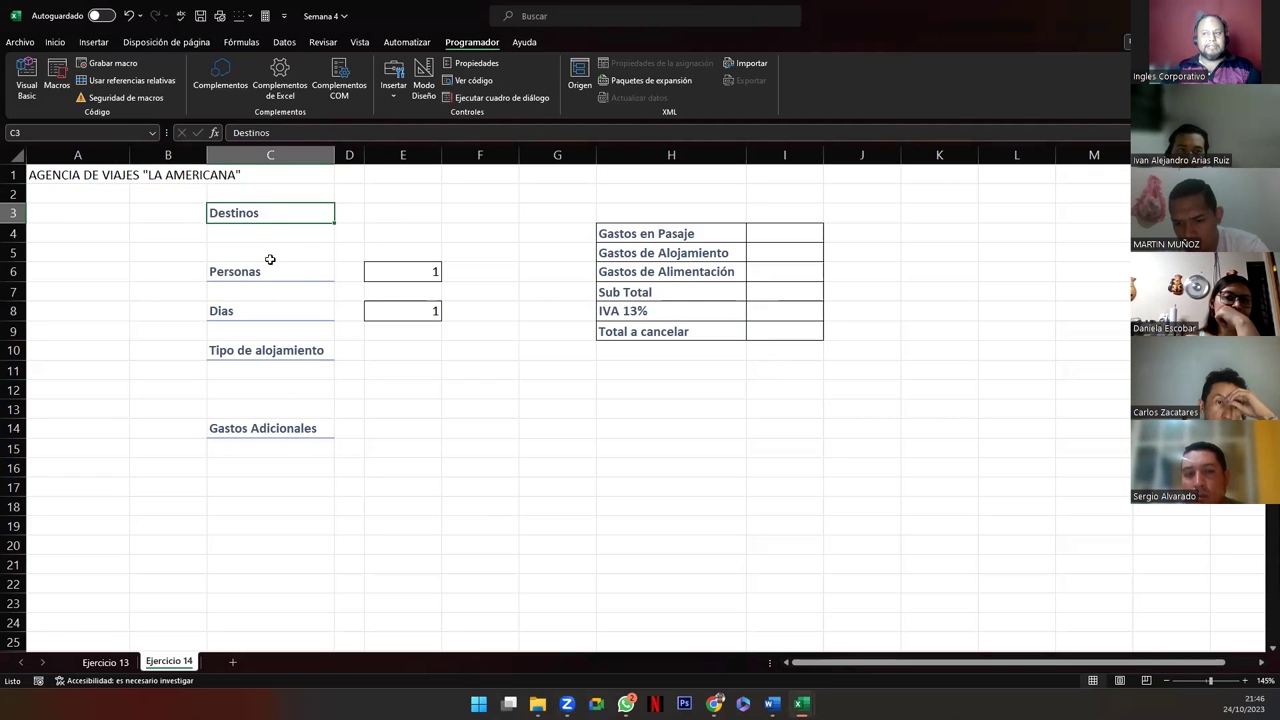
click(268, 274)
Step: Delete the values in E6:E8, then review the Tipo de alojamiento and Gastos Adicionales labels
click(267, 313)
drag(394, 275, 394, 315)
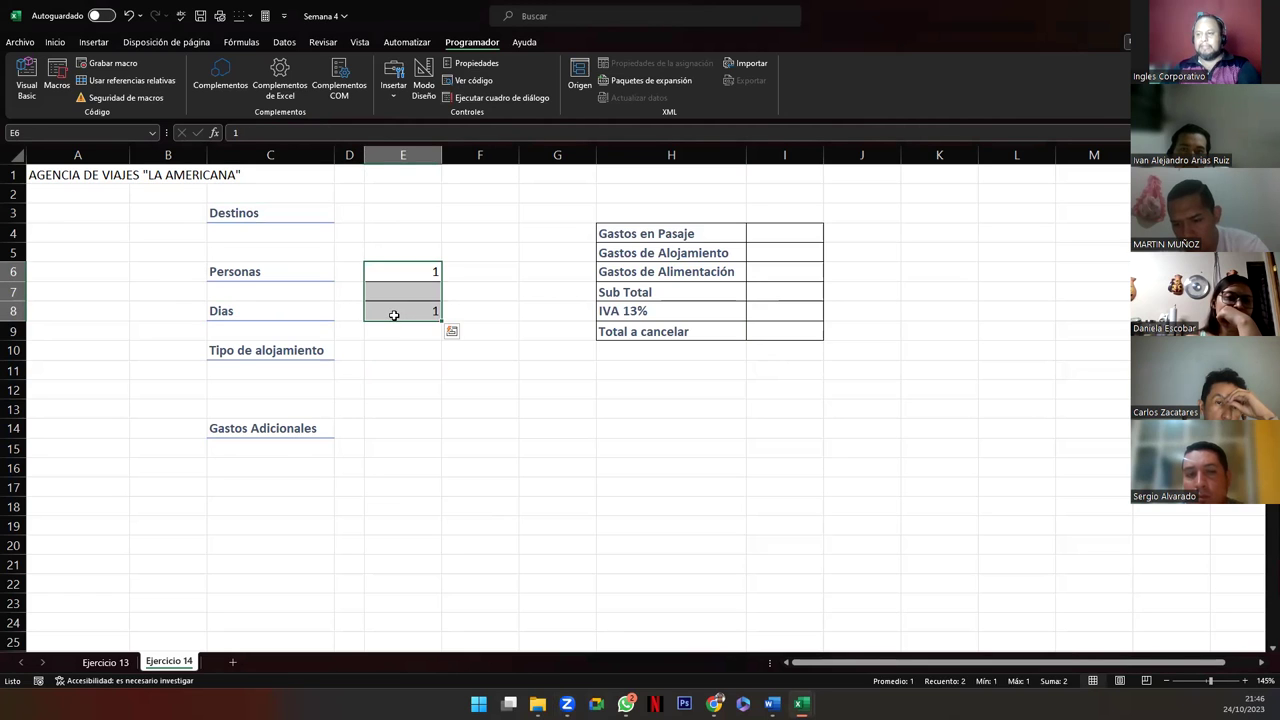
key(Delete)
click(290, 350)
click(292, 434)
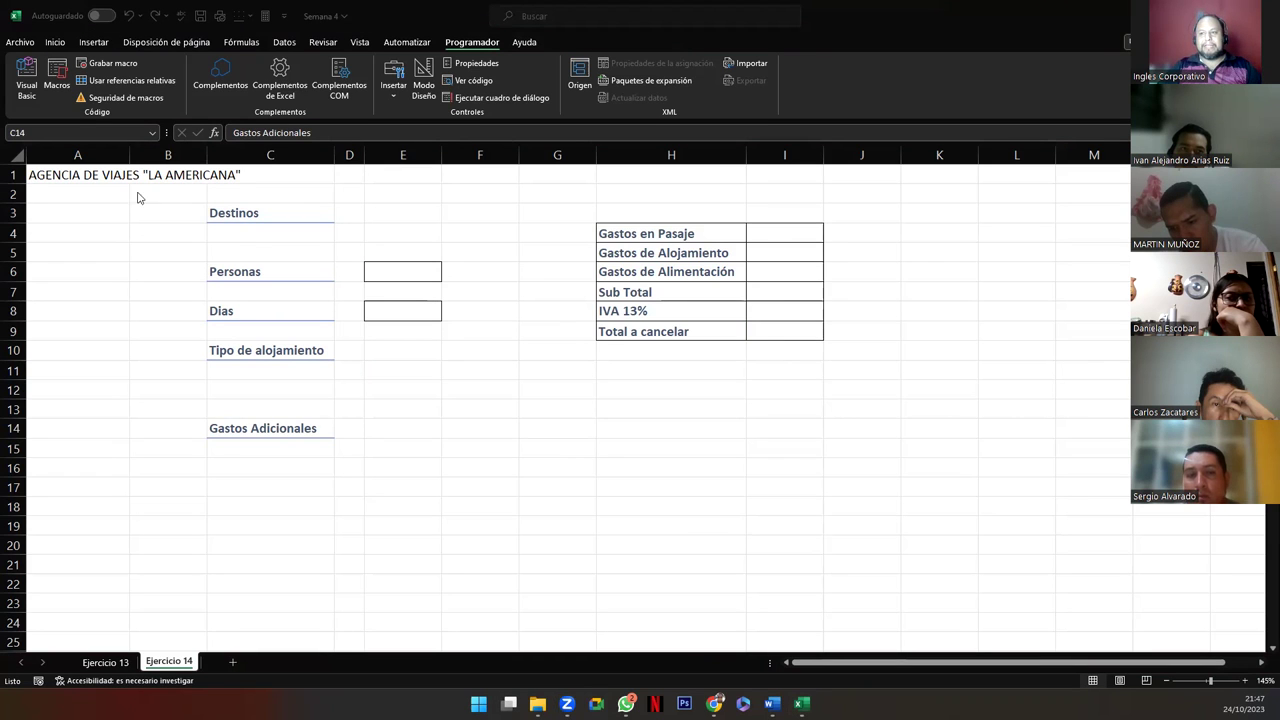
click(80, 177)
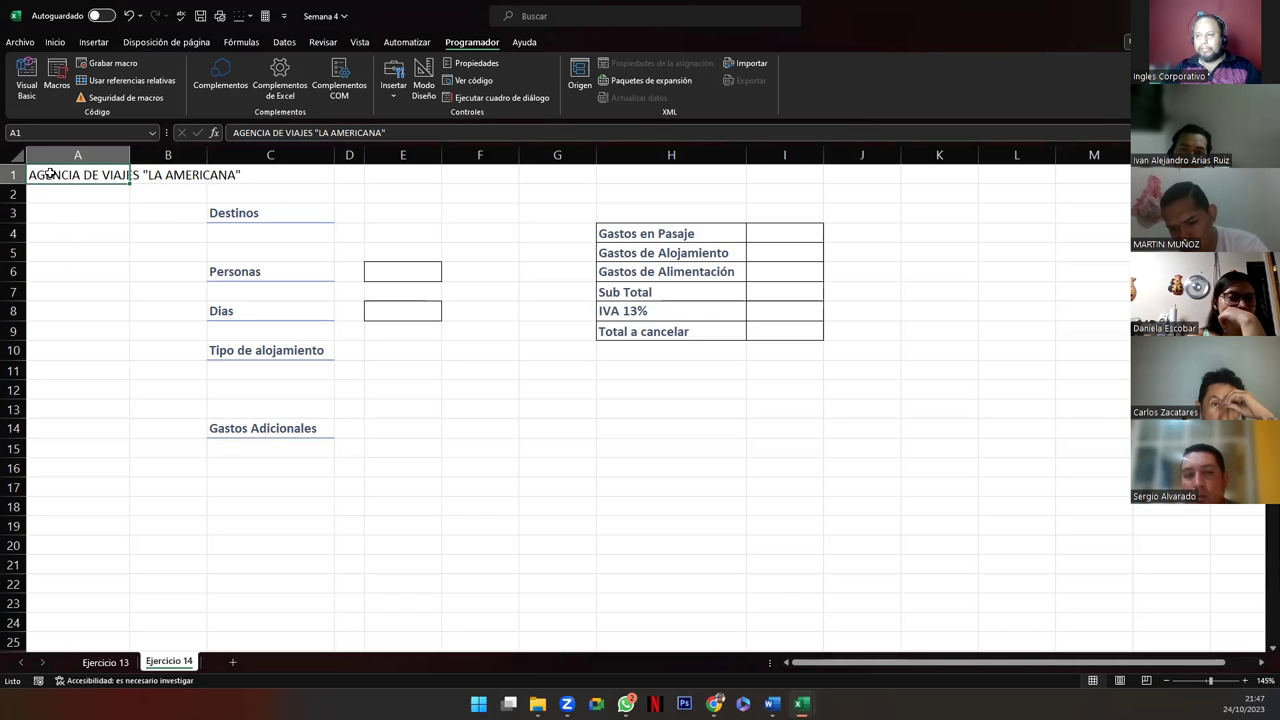
Step: Apply the Título 1 cell style to A1, then review the Destinos through Gastos Adicionales labels
click(55, 42)
click(725, 85)
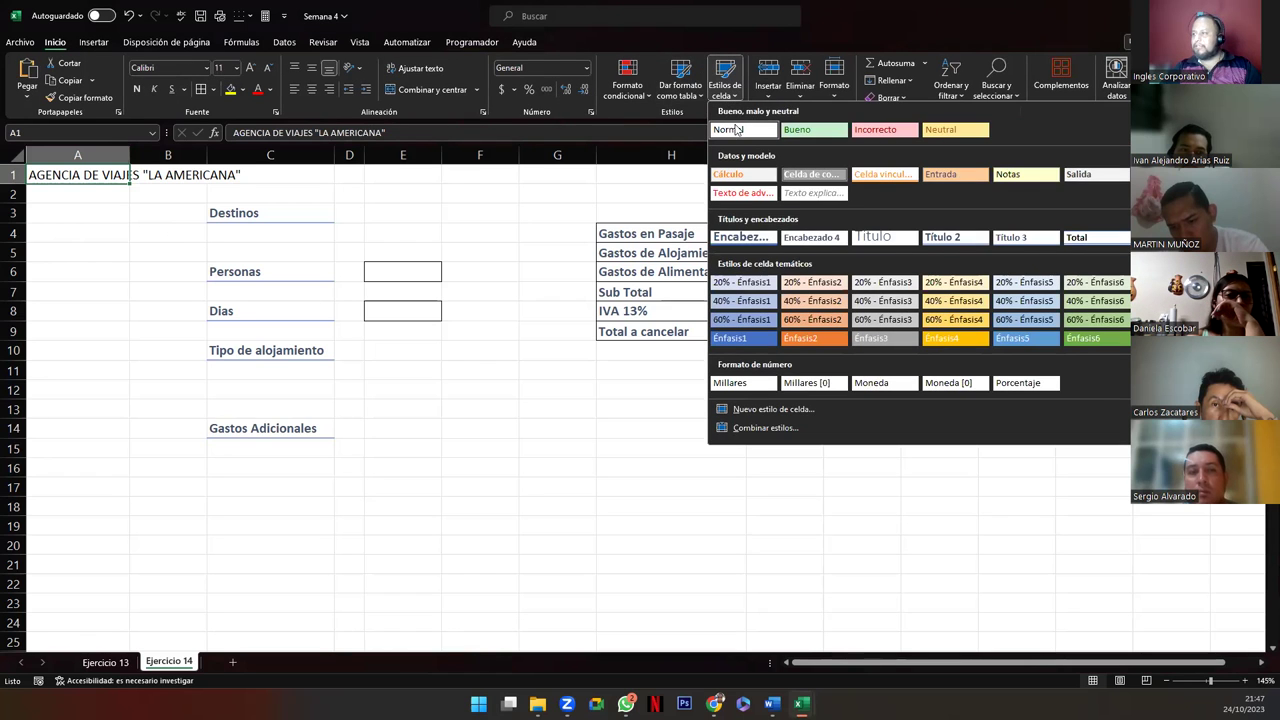
click(741, 237)
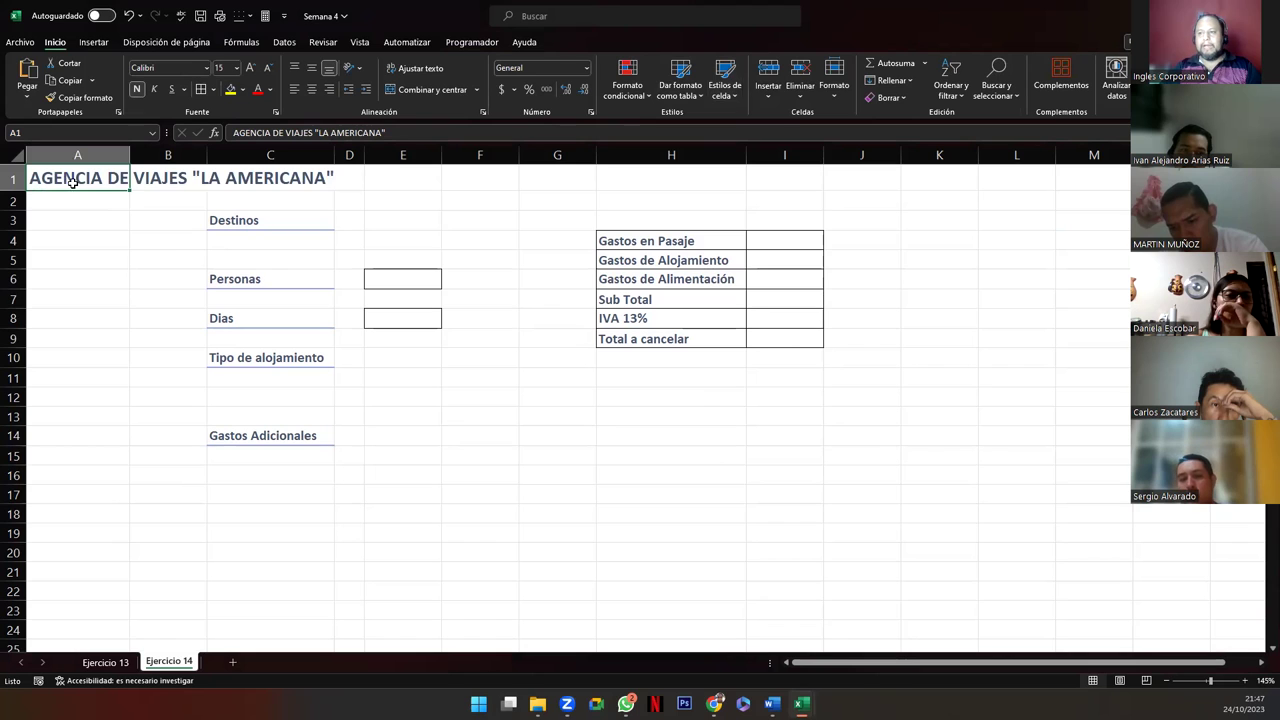
click(254, 216)
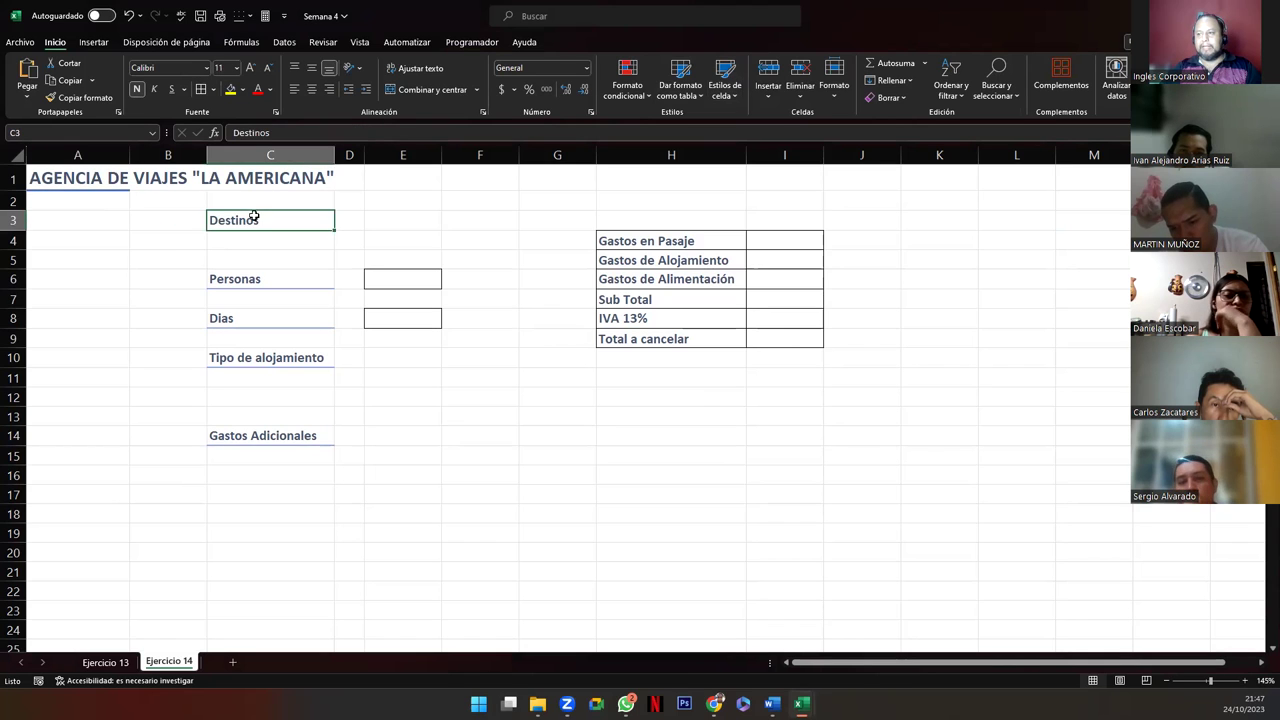
click(247, 280)
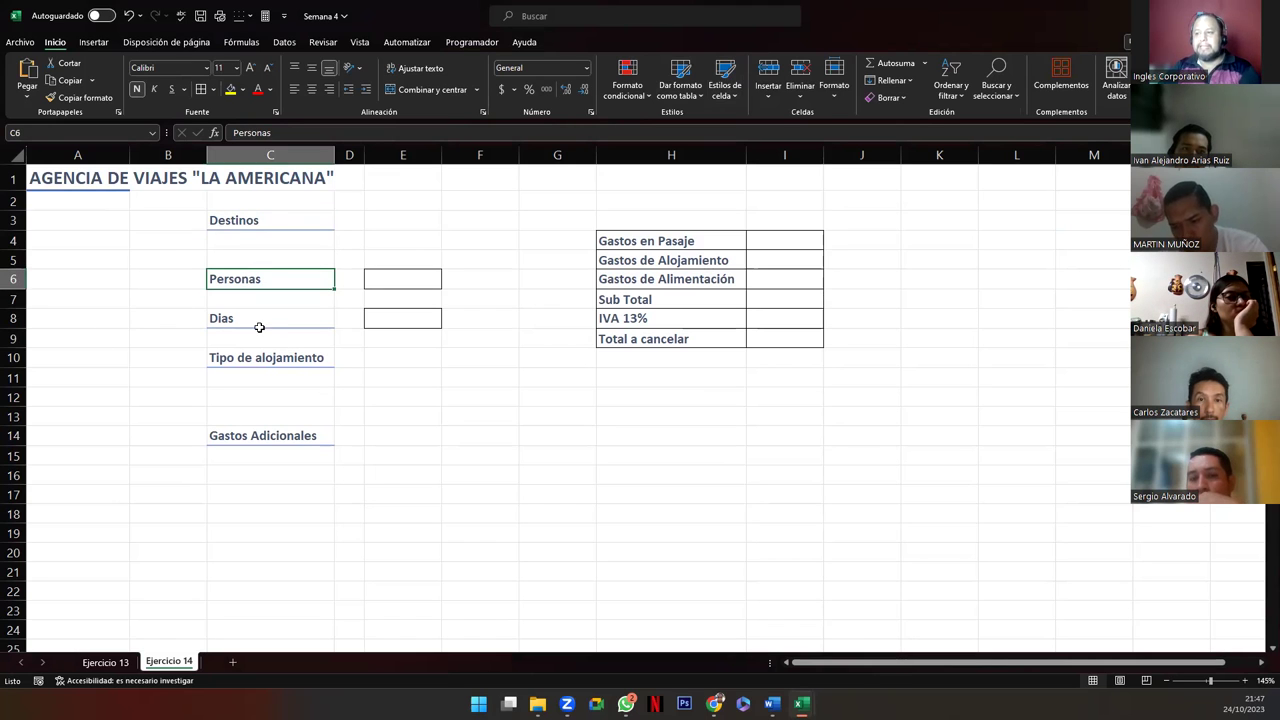
click(257, 323)
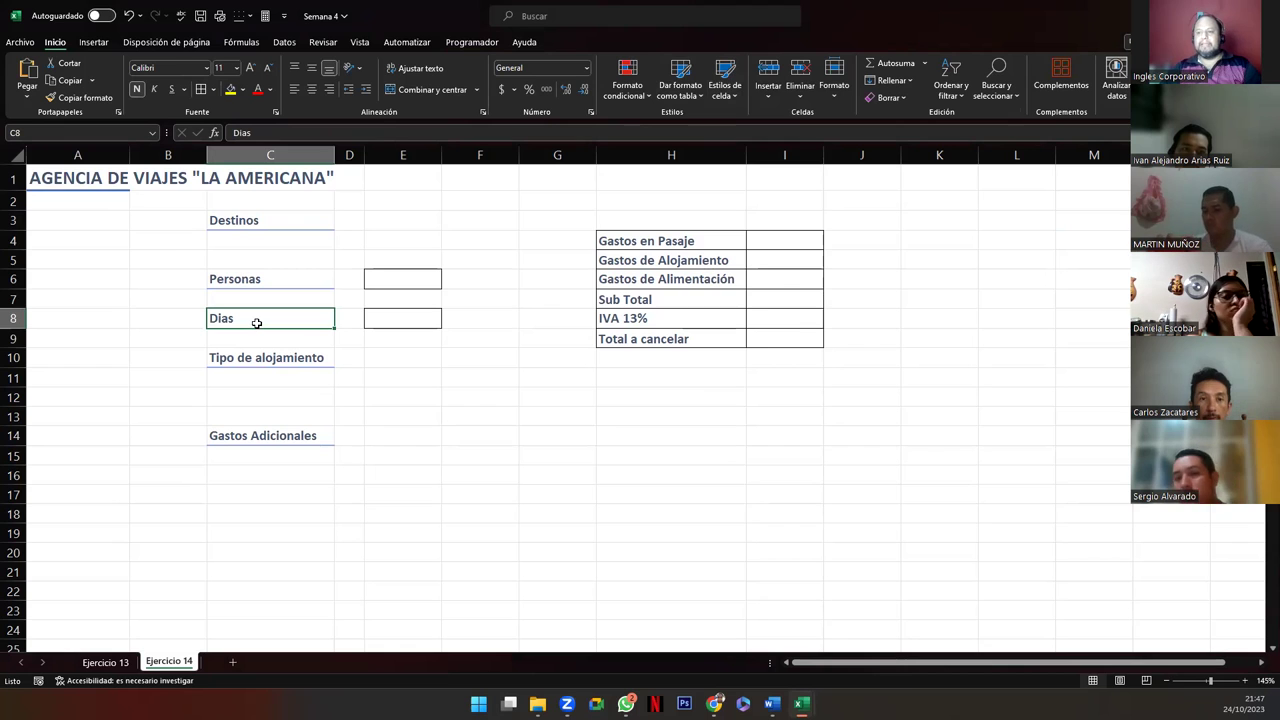
click(269, 360)
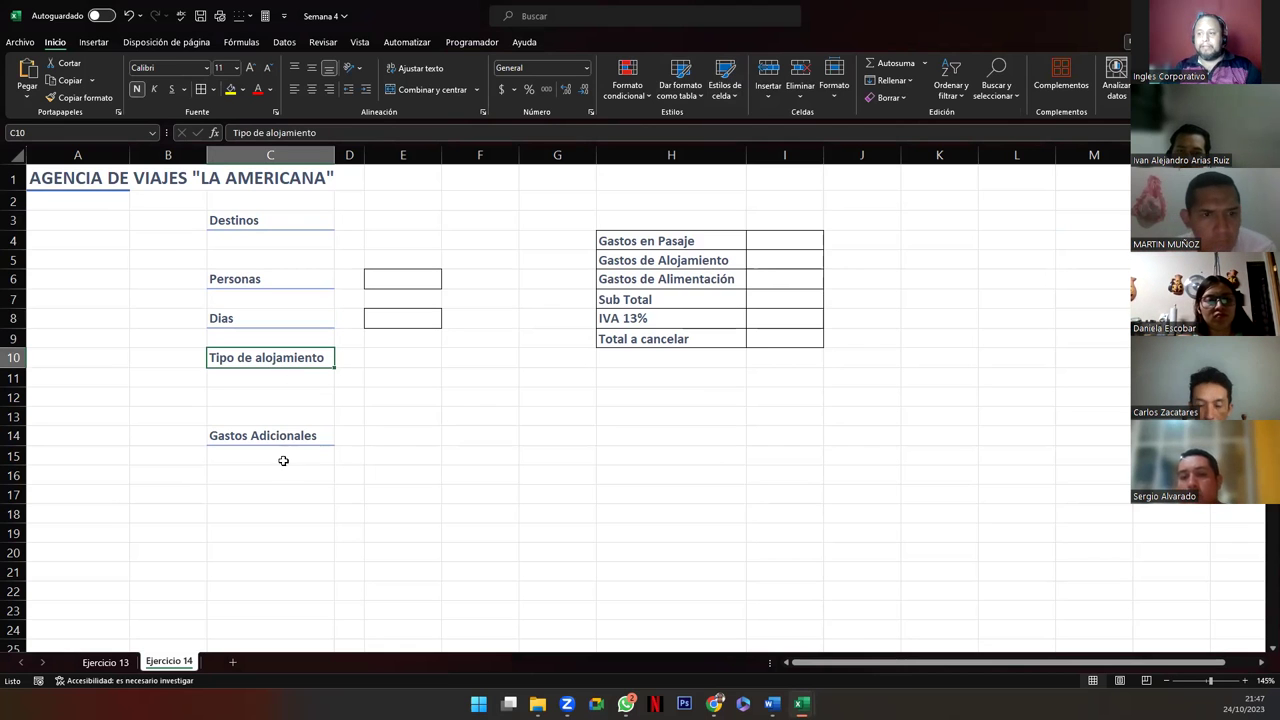
click(259, 438)
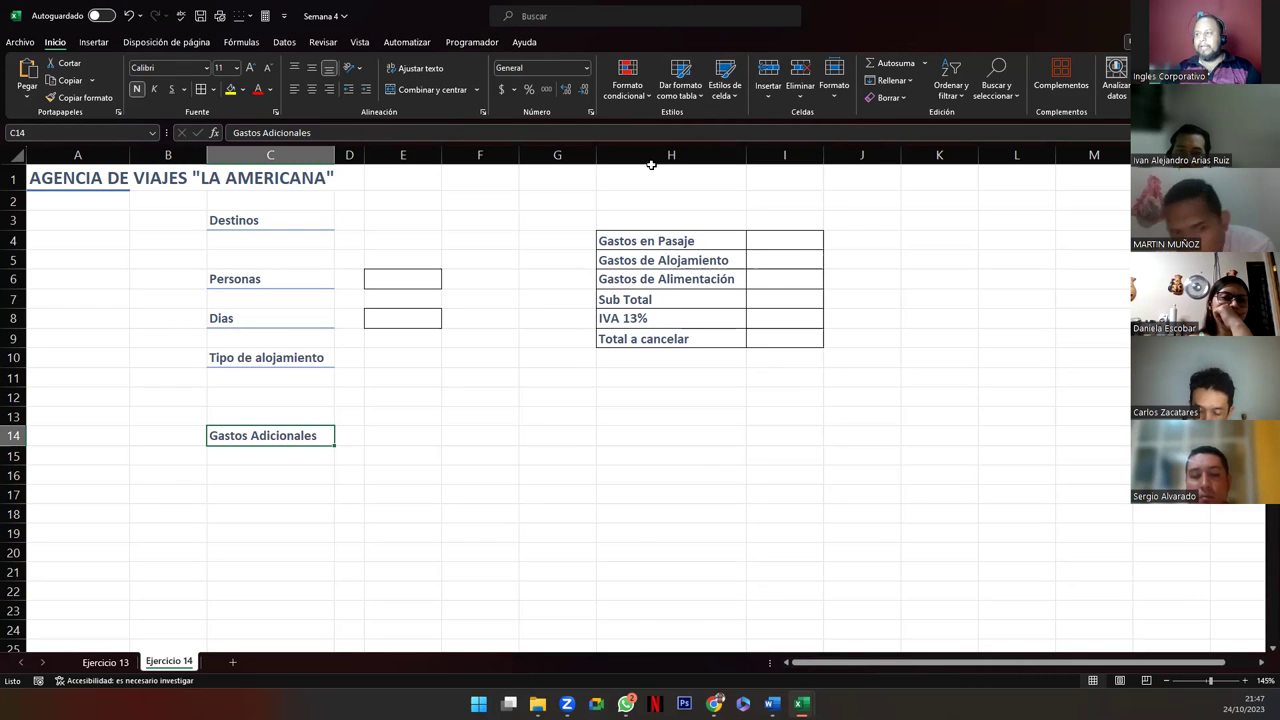
Step: Review the totals labels from Gastos en Pasaje through IVA 13% to Total a cancelar
click(642, 240)
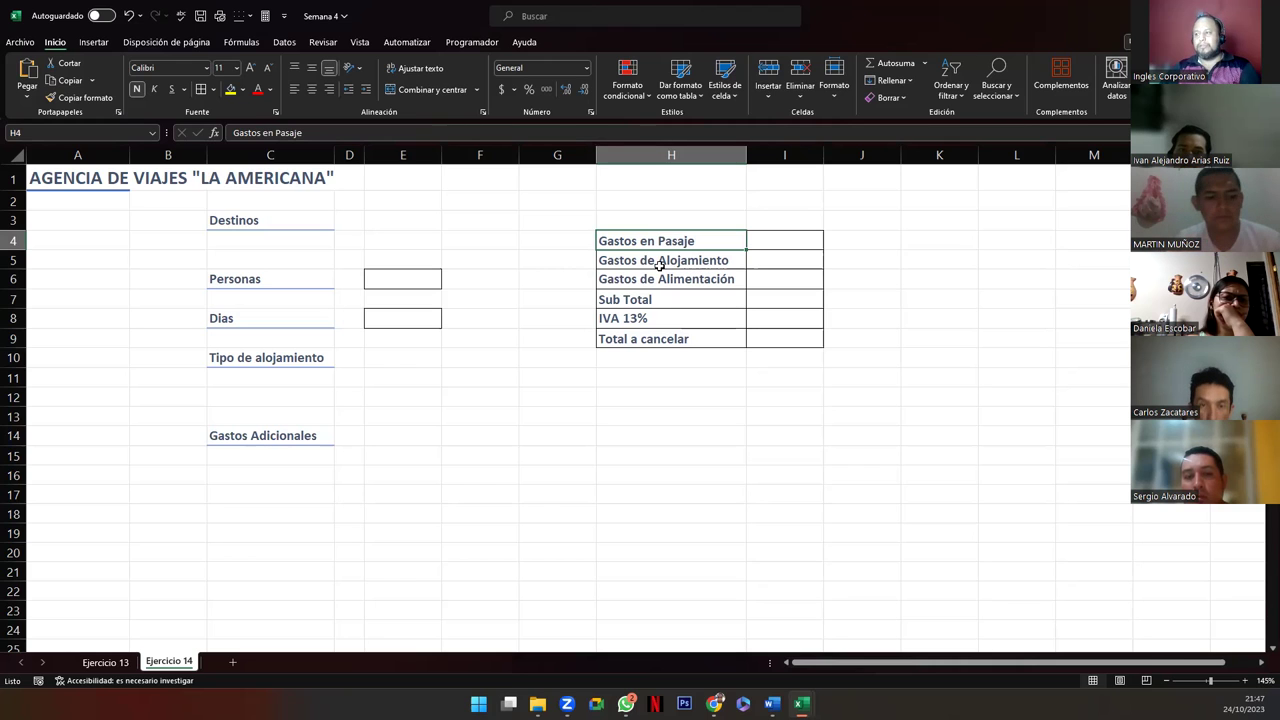
click(648, 262)
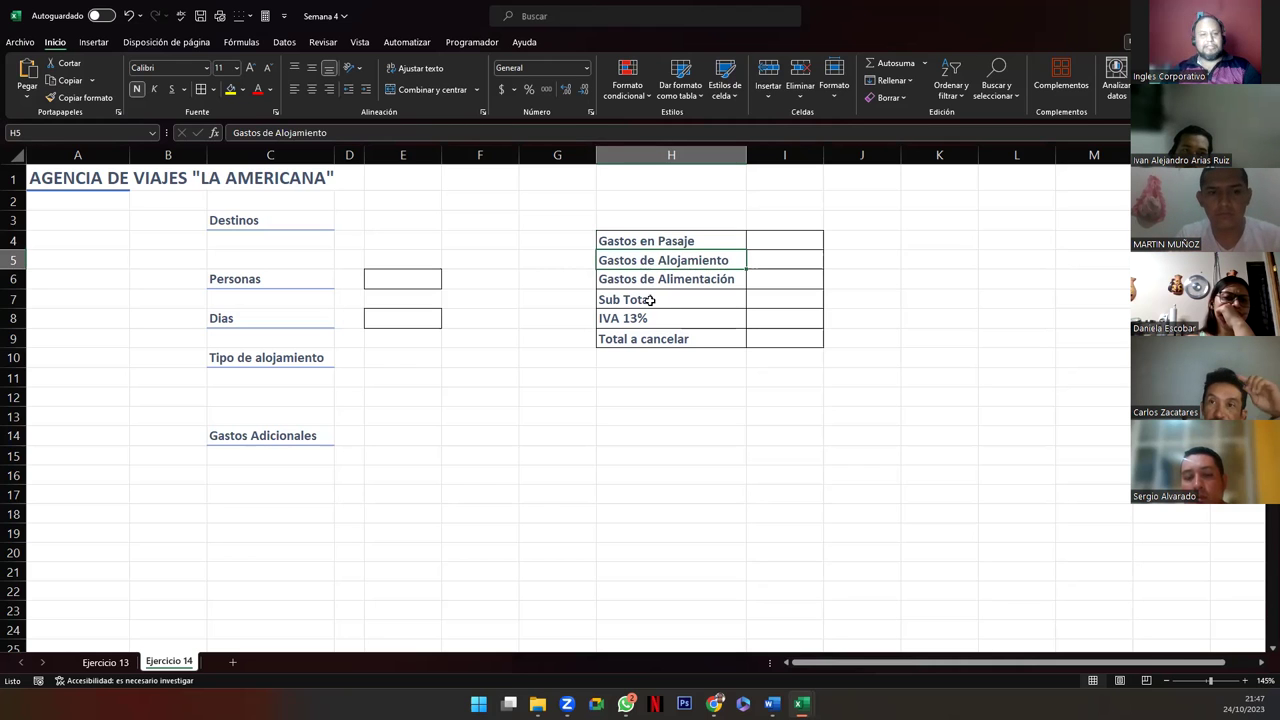
click(647, 281)
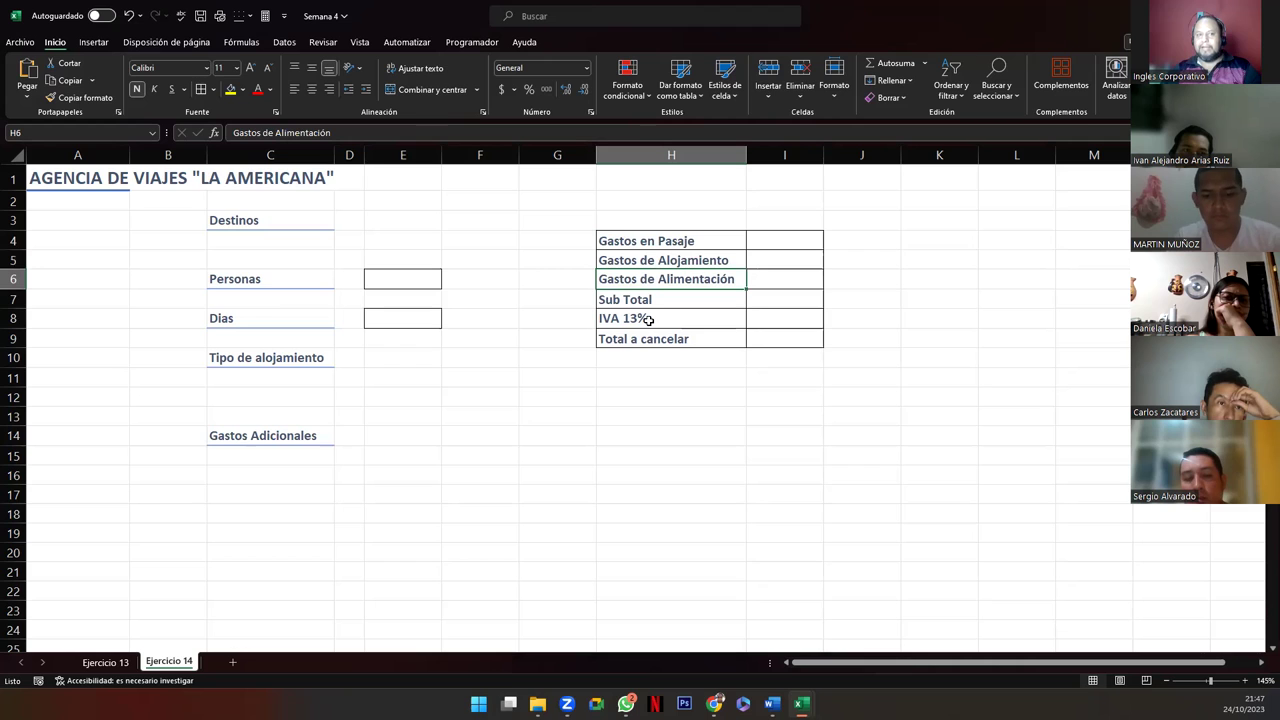
click(657, 302)
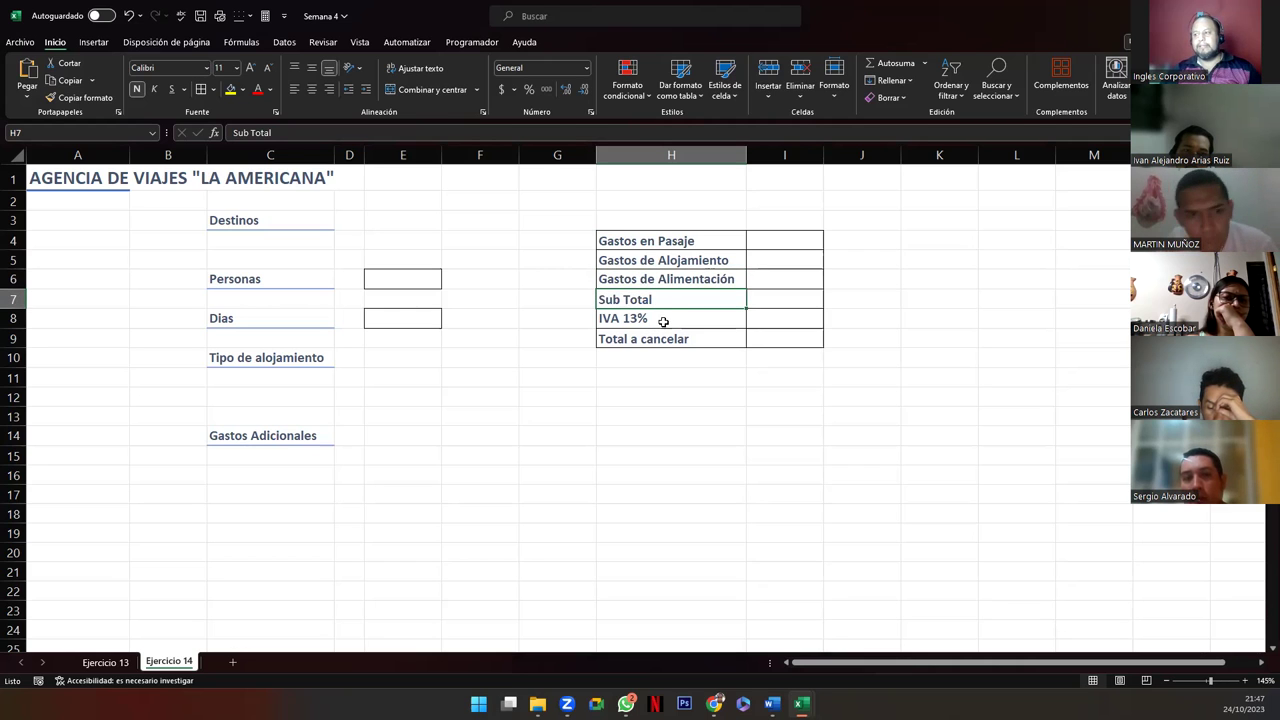
click(659, 319)
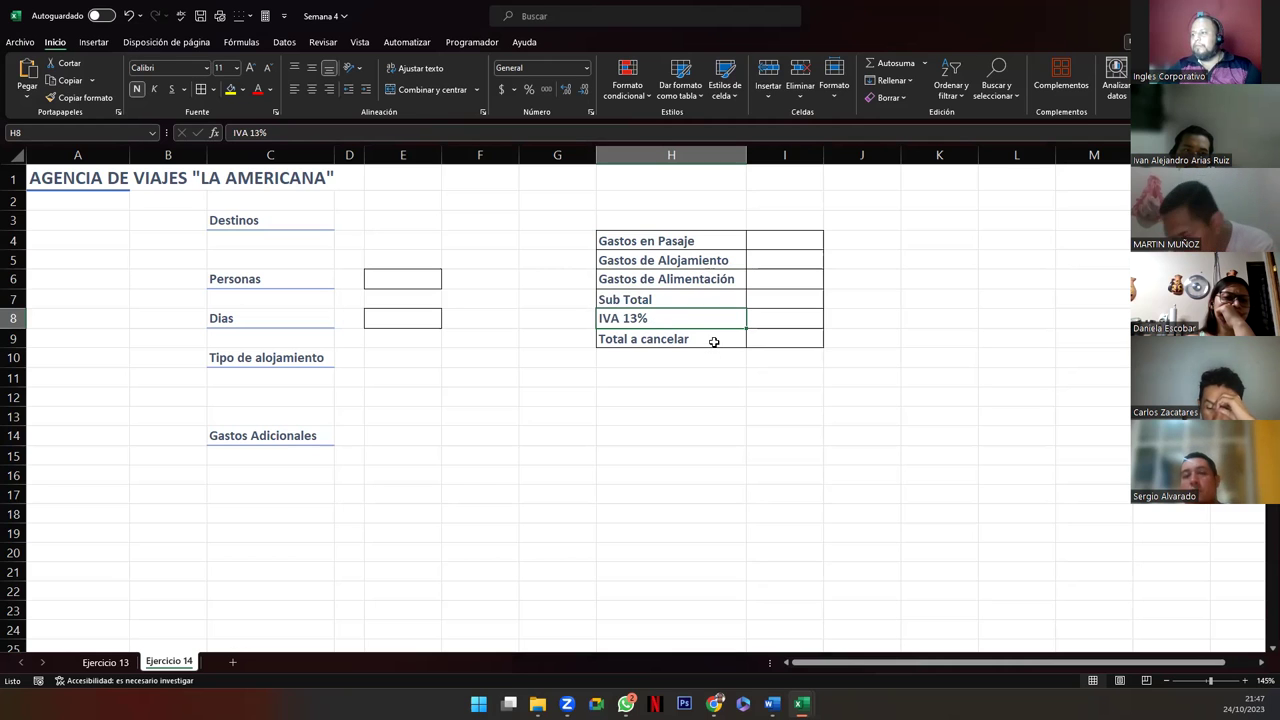
click(714, 340)
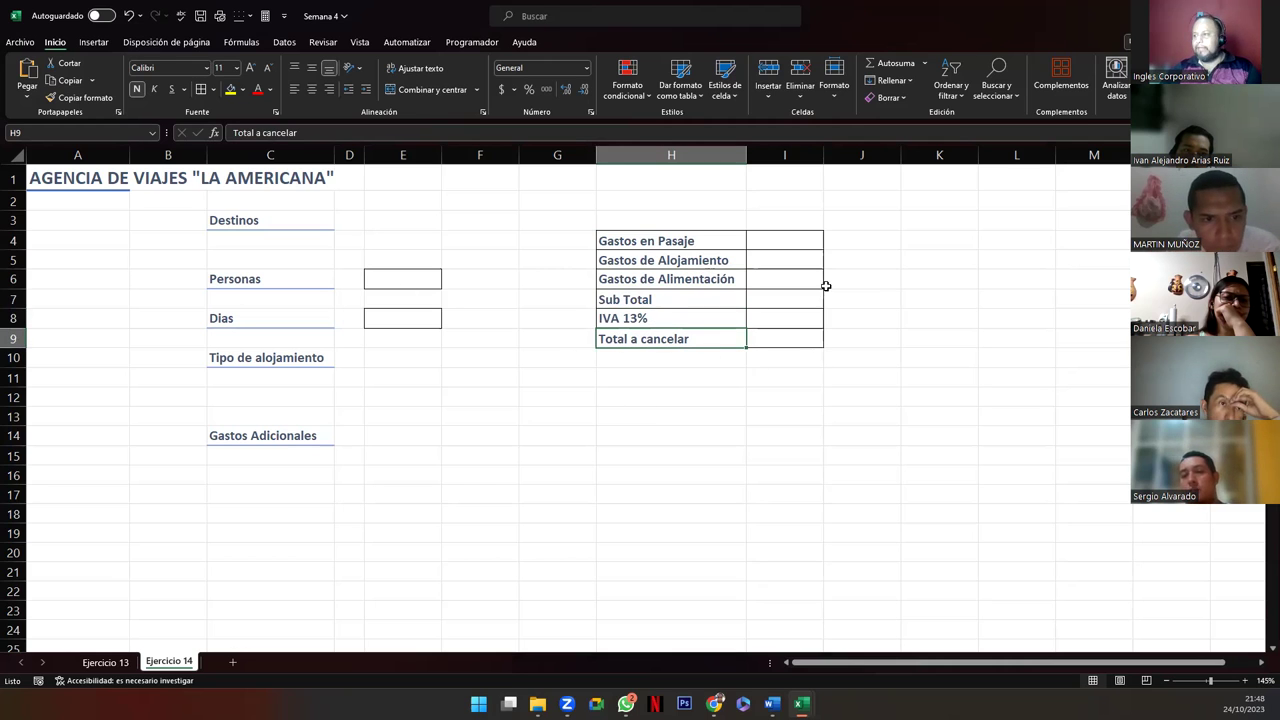
Step: Give the cost values in I4:I9 the accounting currency format
drag(783, 239, 794, 333)
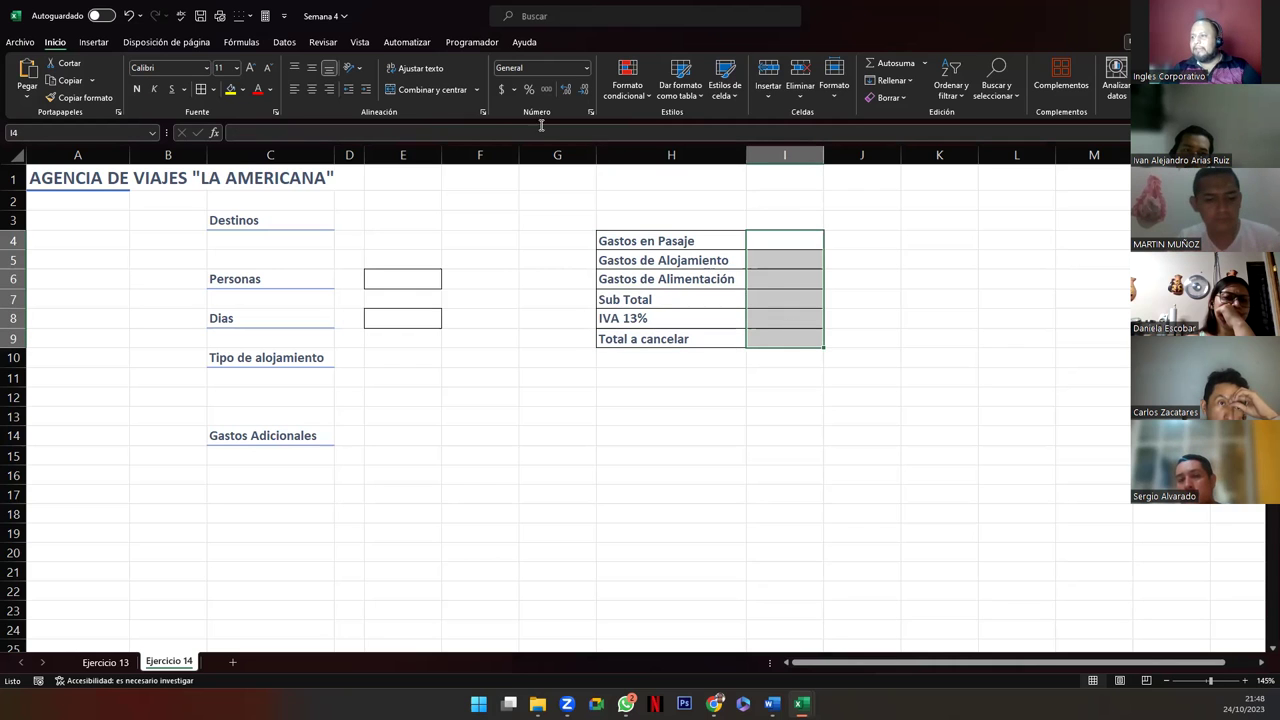
click(501, 89)
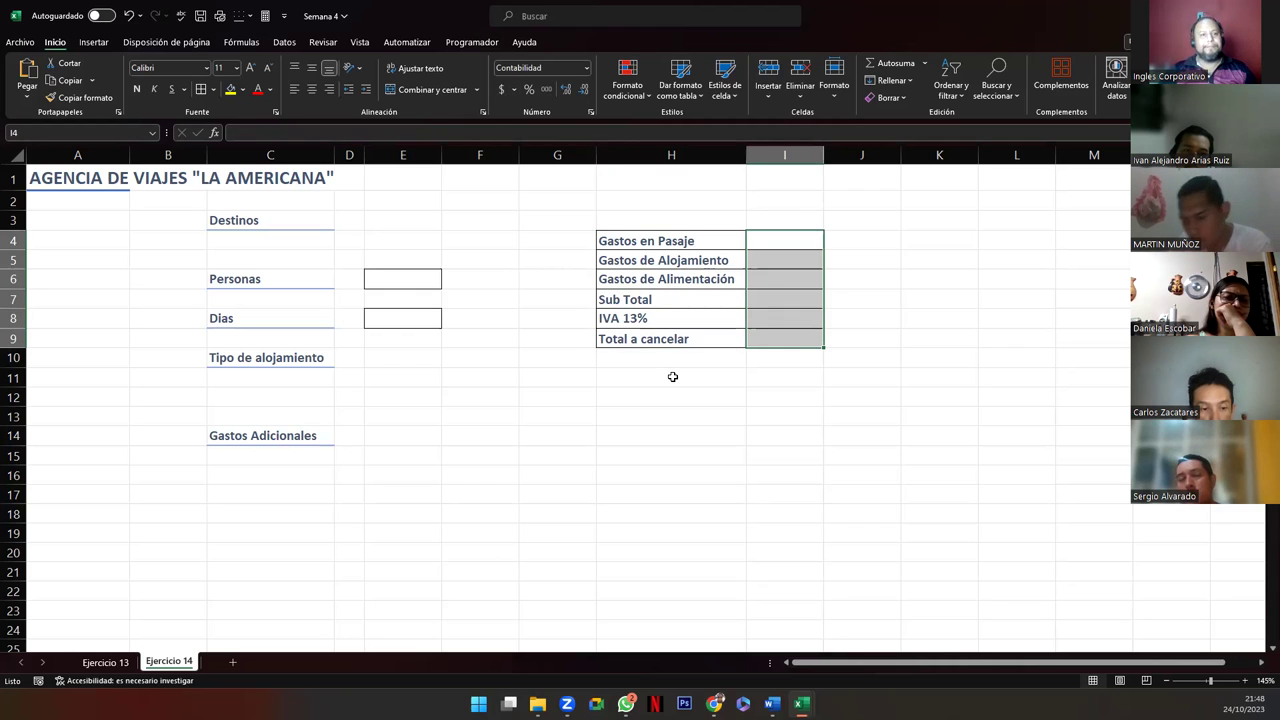
click(450, 412)
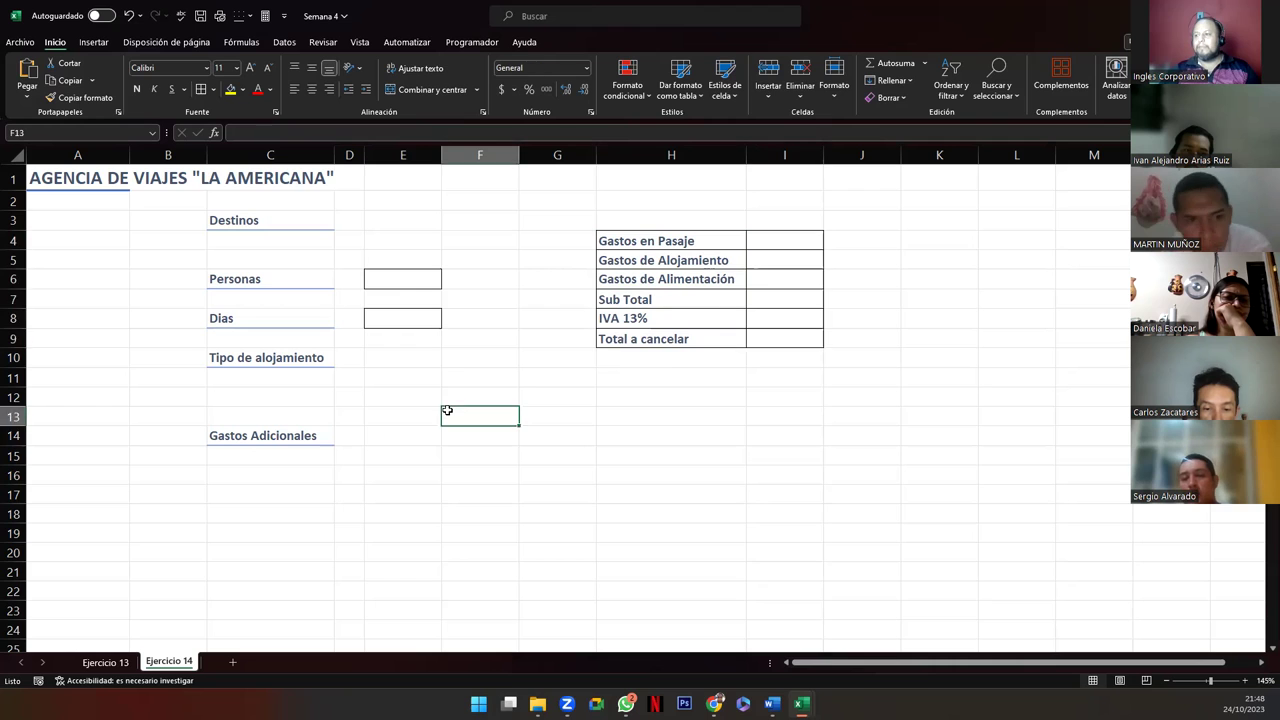
Step: Widen column D slightly by dragging its border
click(395, 440)
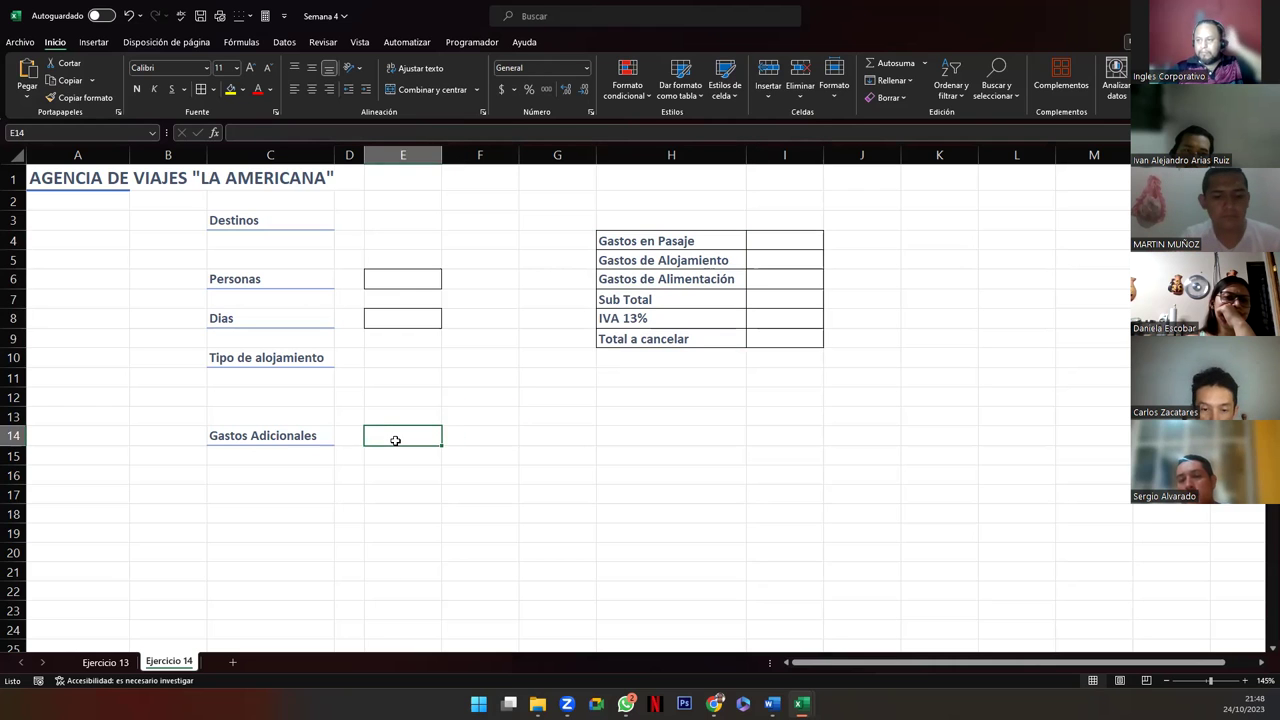
click(264, 155)
click(279, 395)
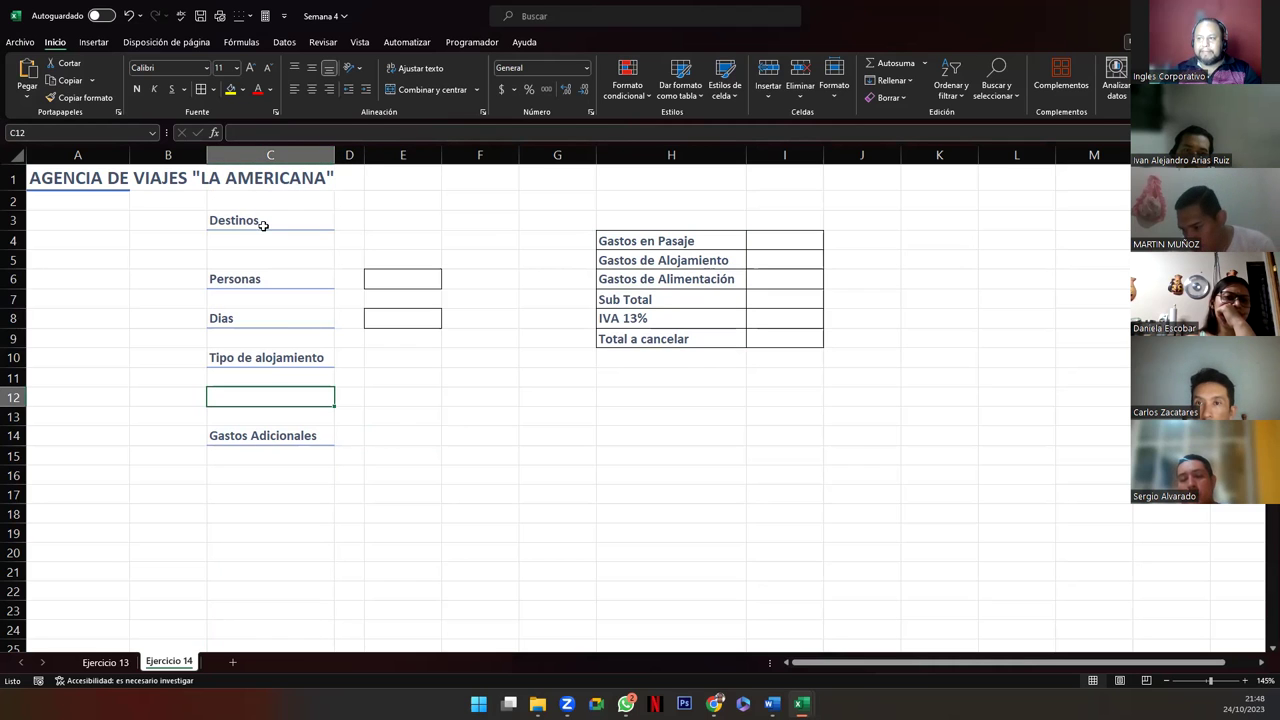
mouse_move(362, 157)
mouse_down()
mouse_move(389, 175)
mouse_move(365, 178)
mouse_up()
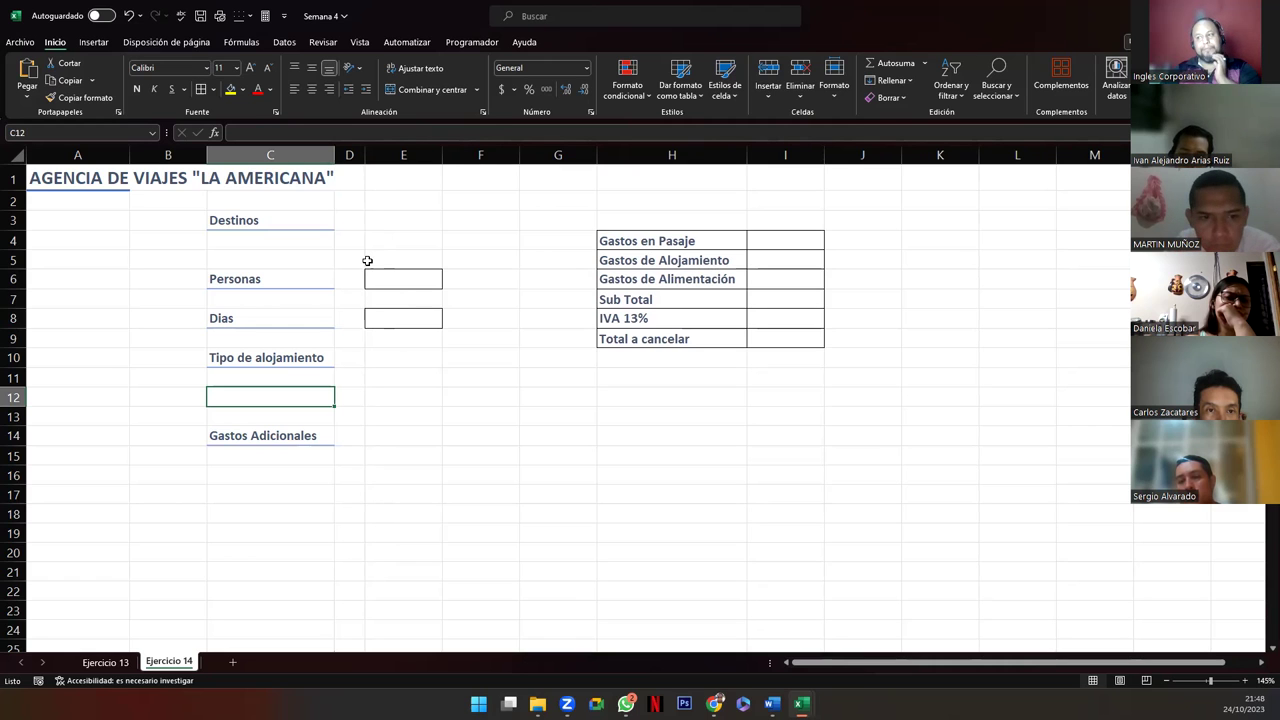
Step: Add All Borders to the input cells E11:E12 and E15:E17
click(396, 282)
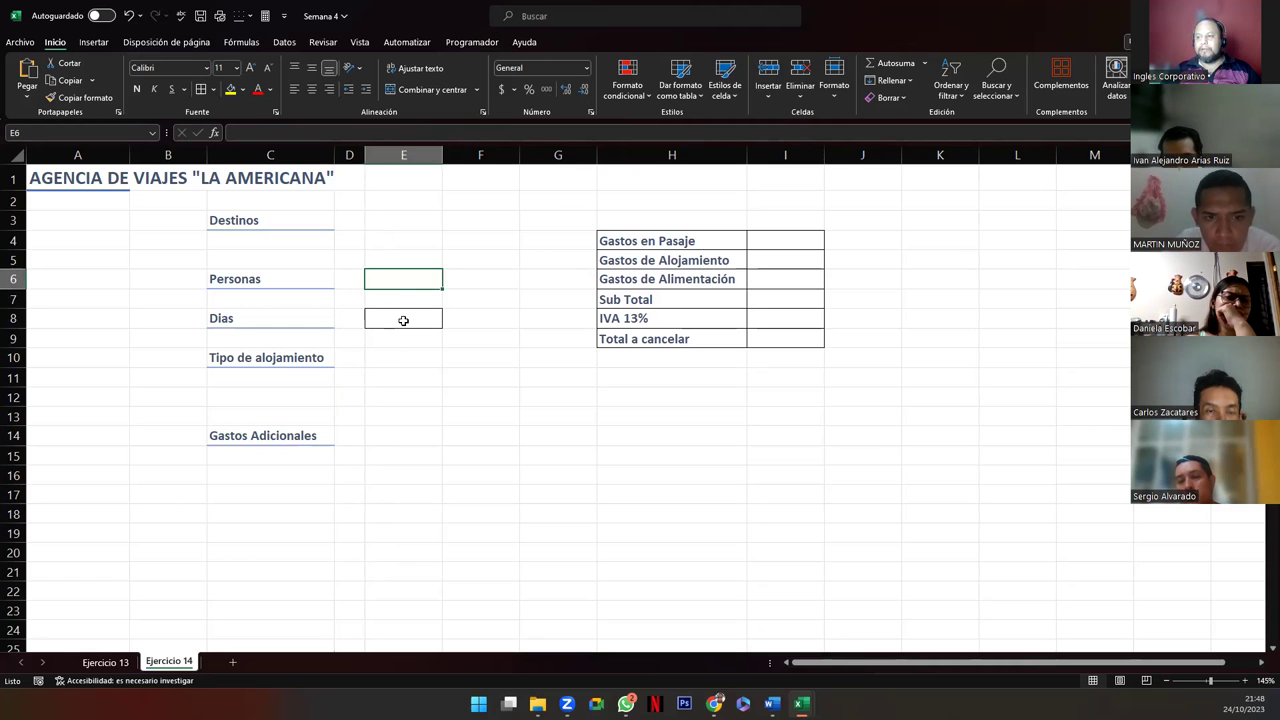
ctrl+click(403, 320)
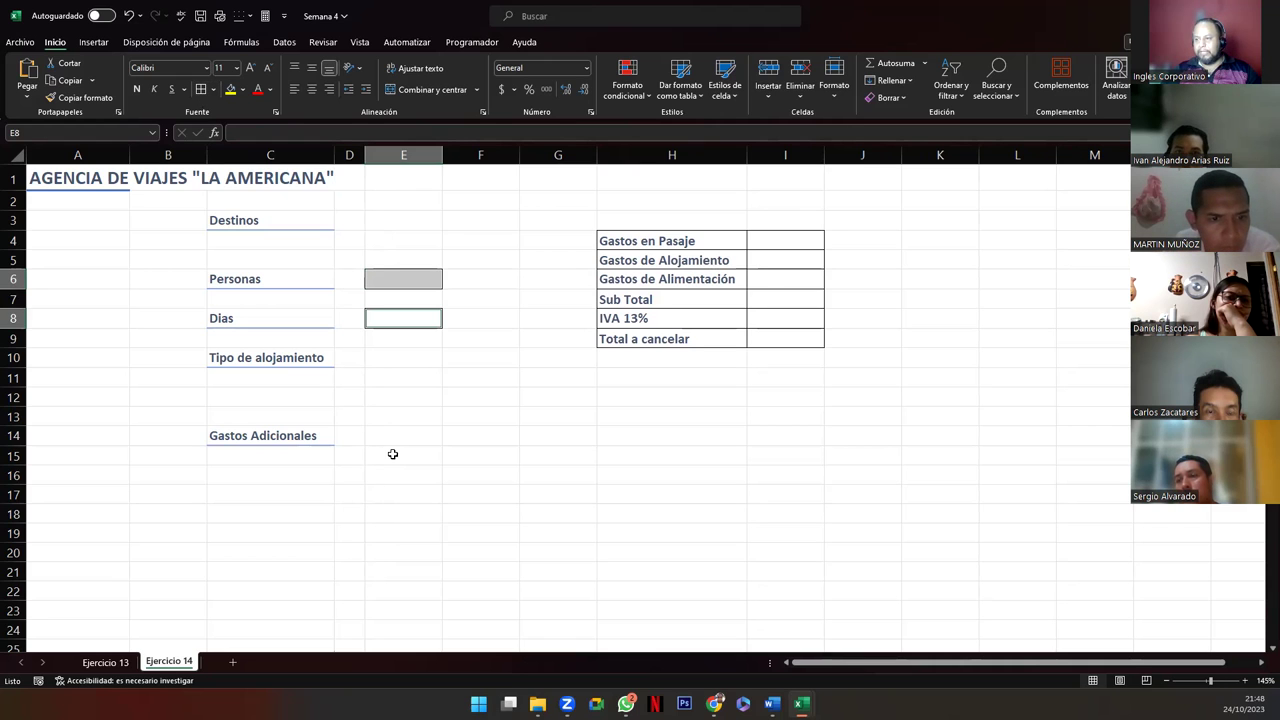
drag(398, 456, 400, 491)
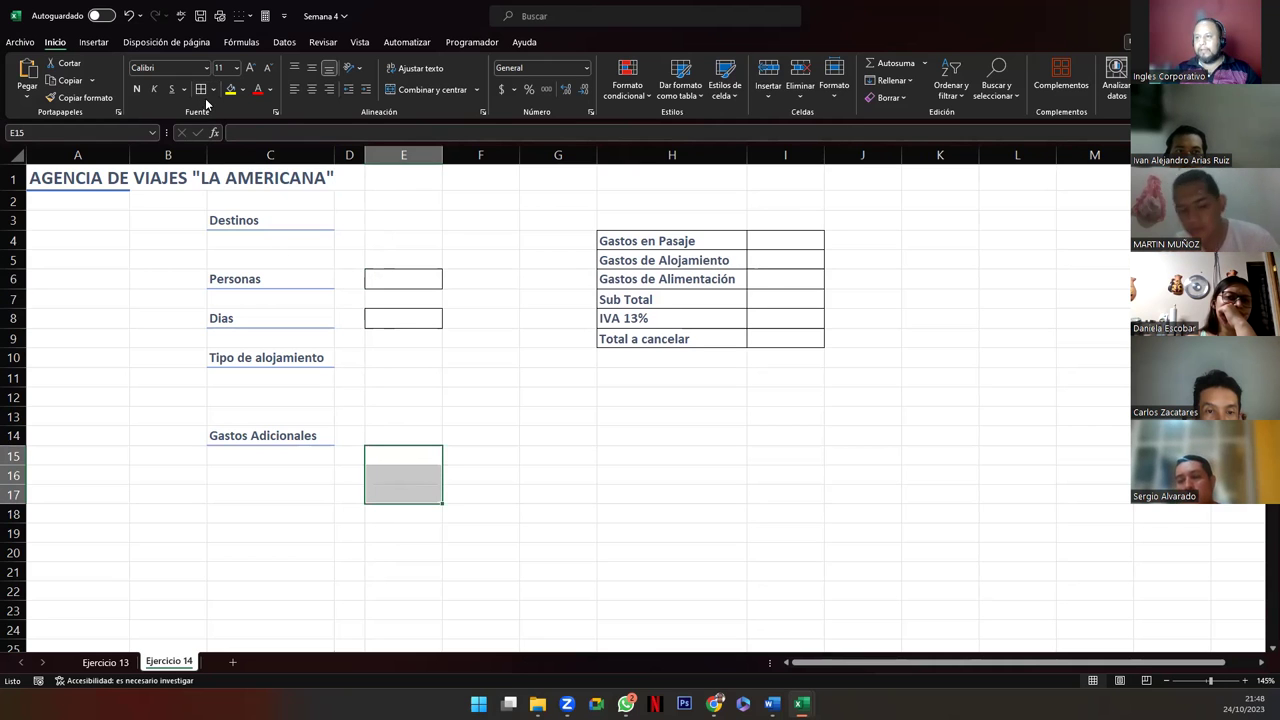
drag(383, 386, 388, 398)
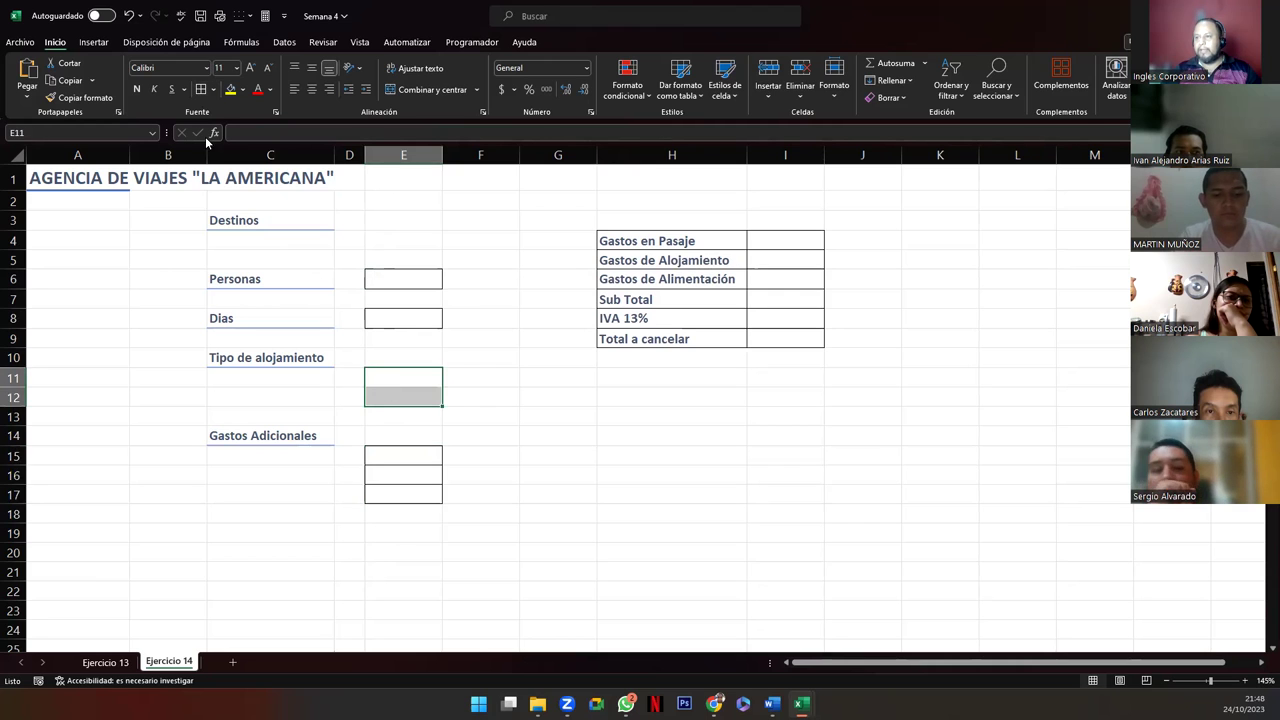
click(200, 89)
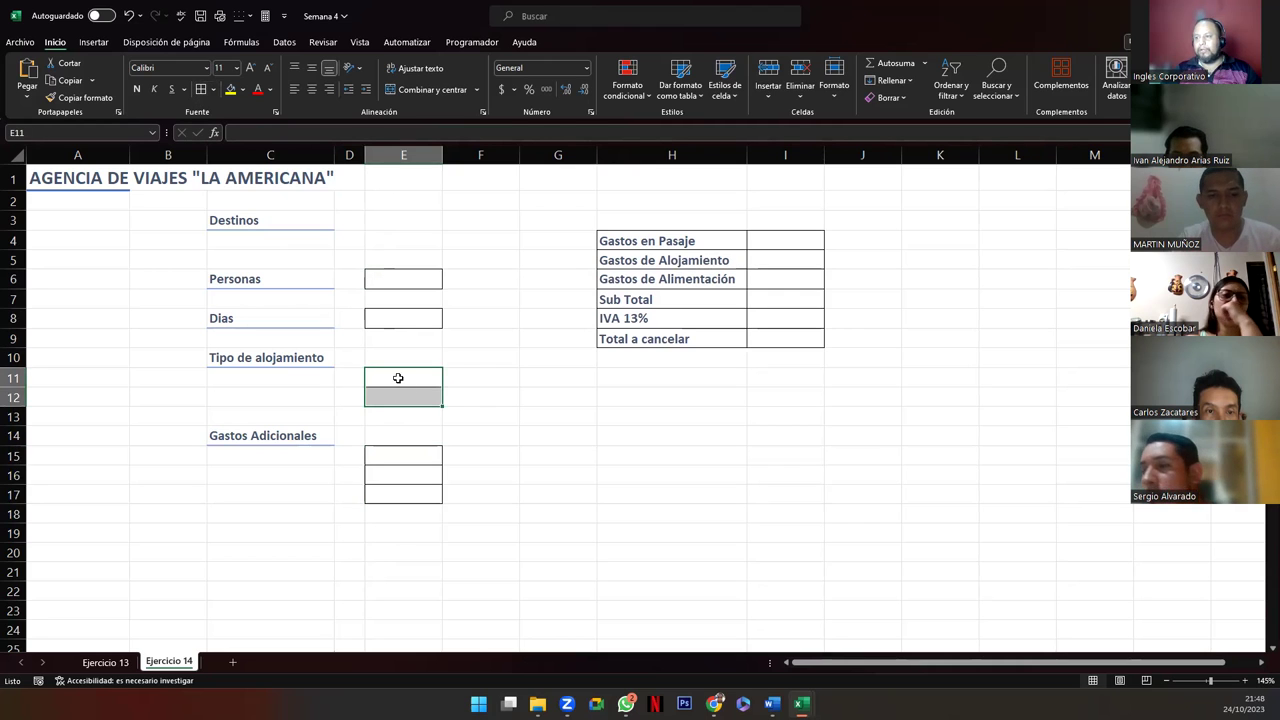
click(394, 377)
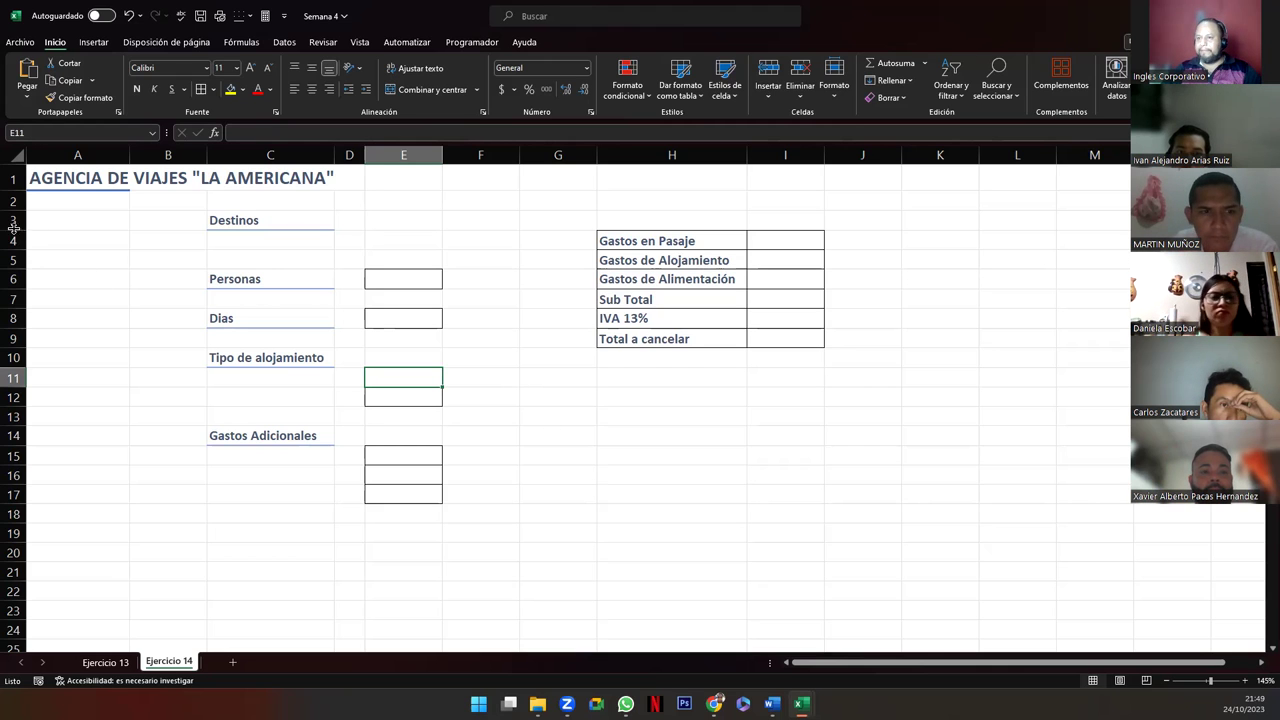
Step: Set the row height of rows 3–17 to 20 through Alto de fila
mouse_move(12, 221)
mouse_down()
mouse_move(30, 493)
mouse_move(15, 495)
mouse_up()
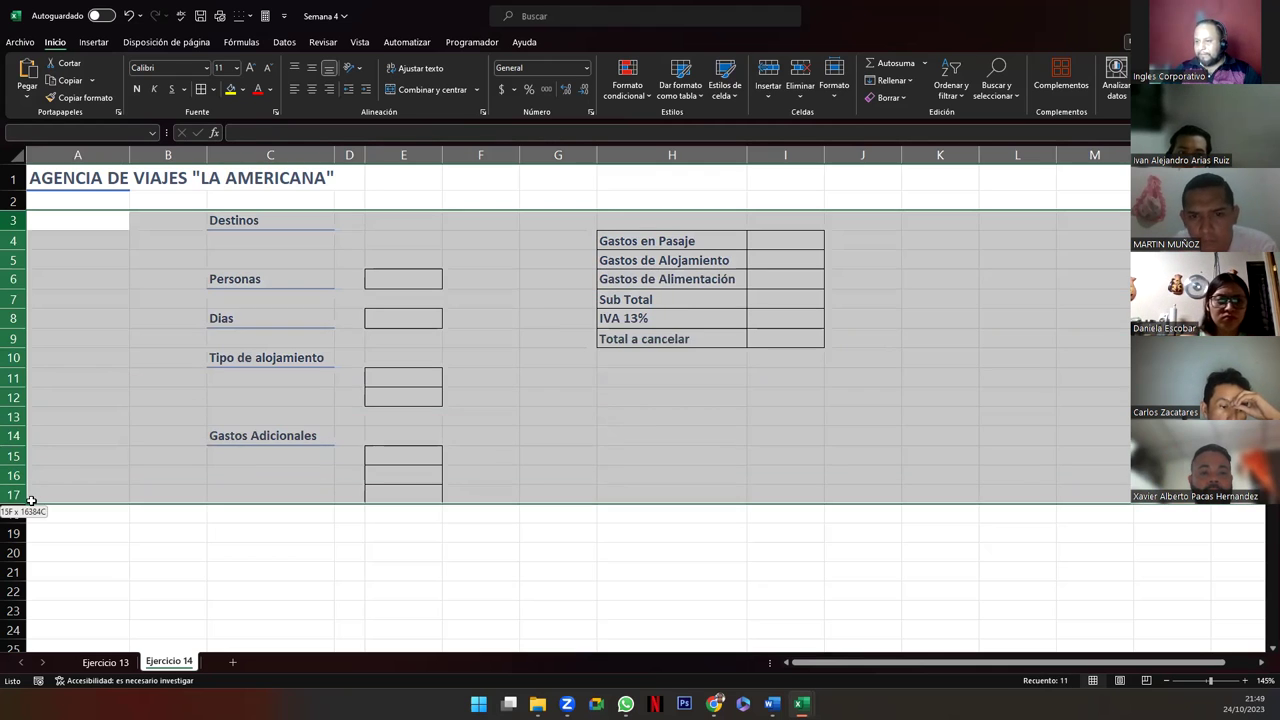
right_click(15, 500)
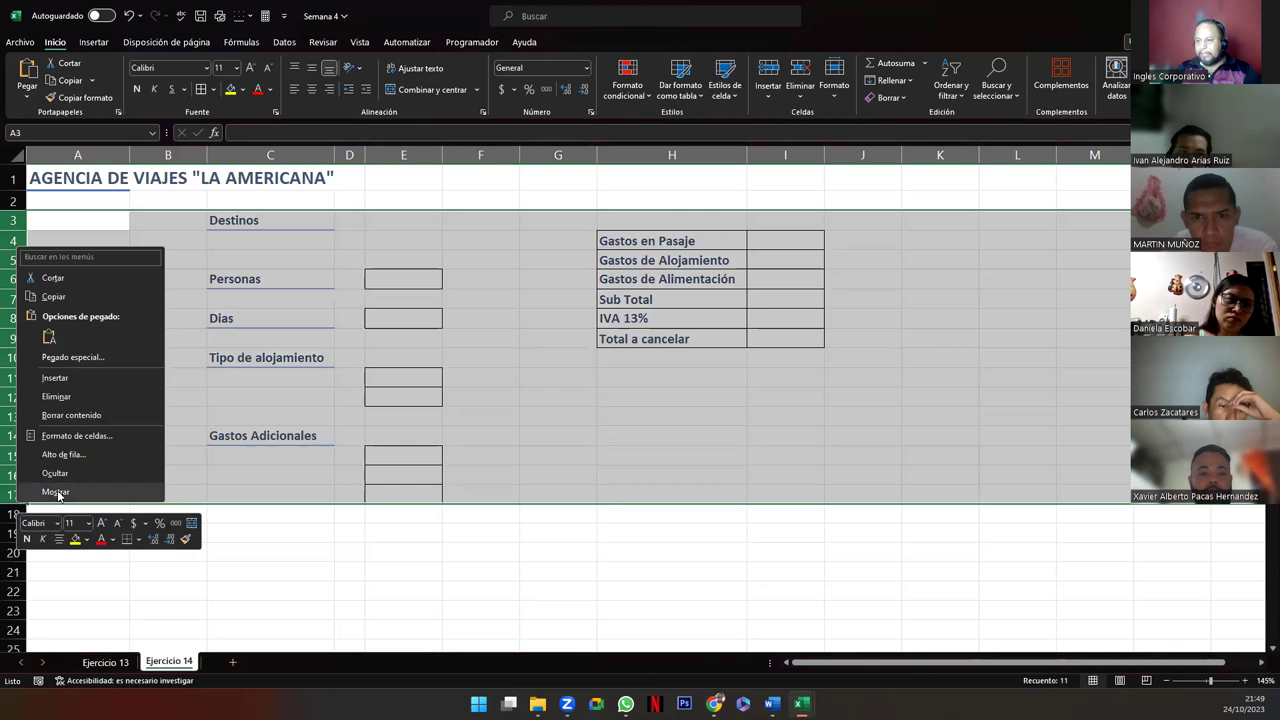
click(60, 454)
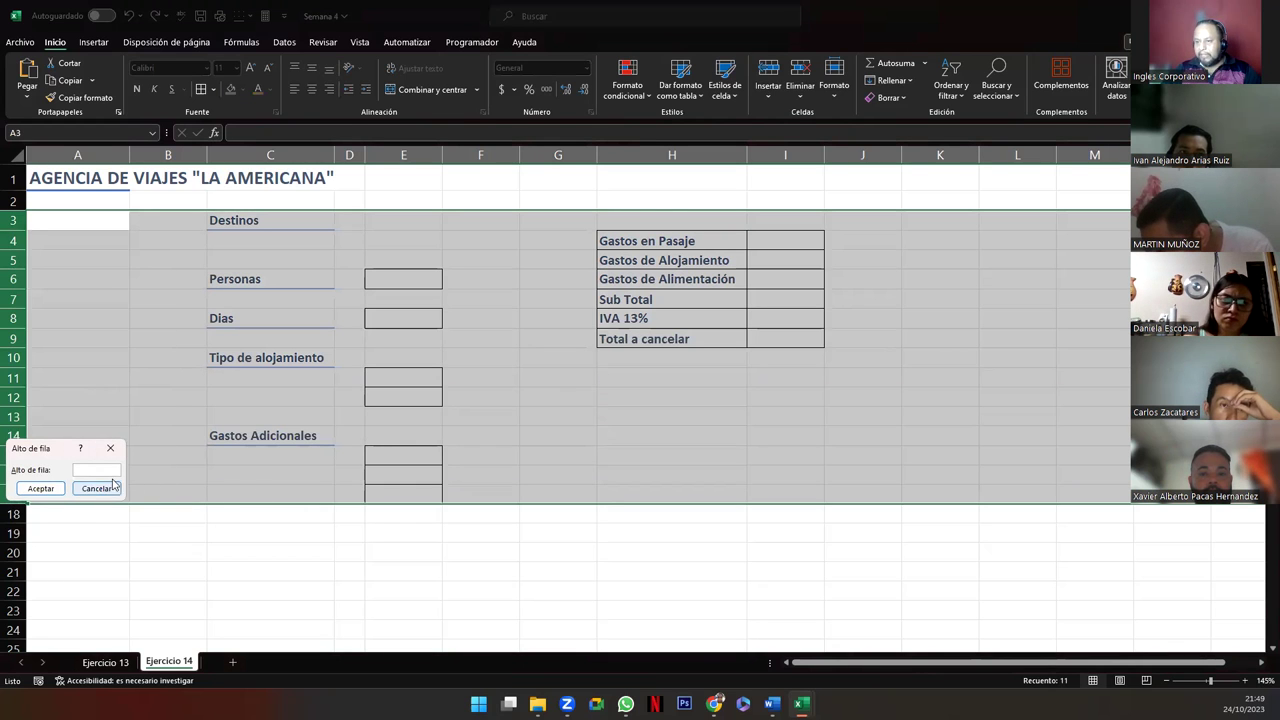
click(40, 488)
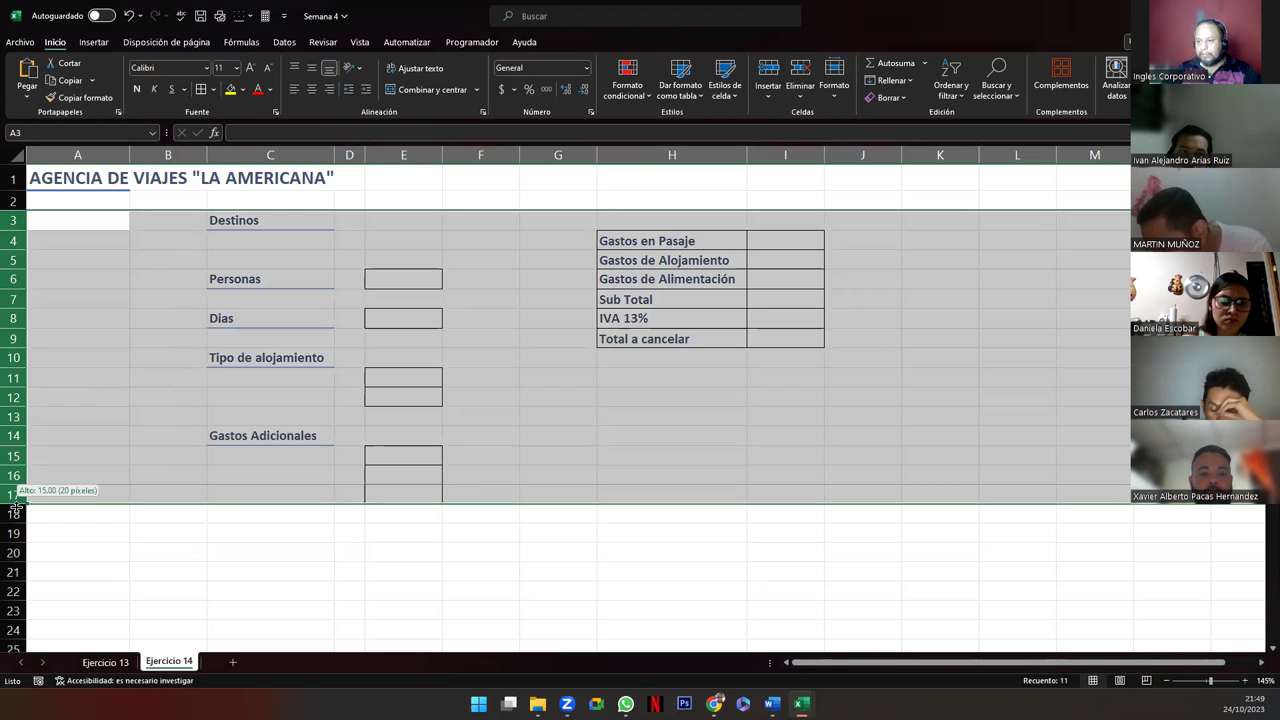
right_click(14, 502)
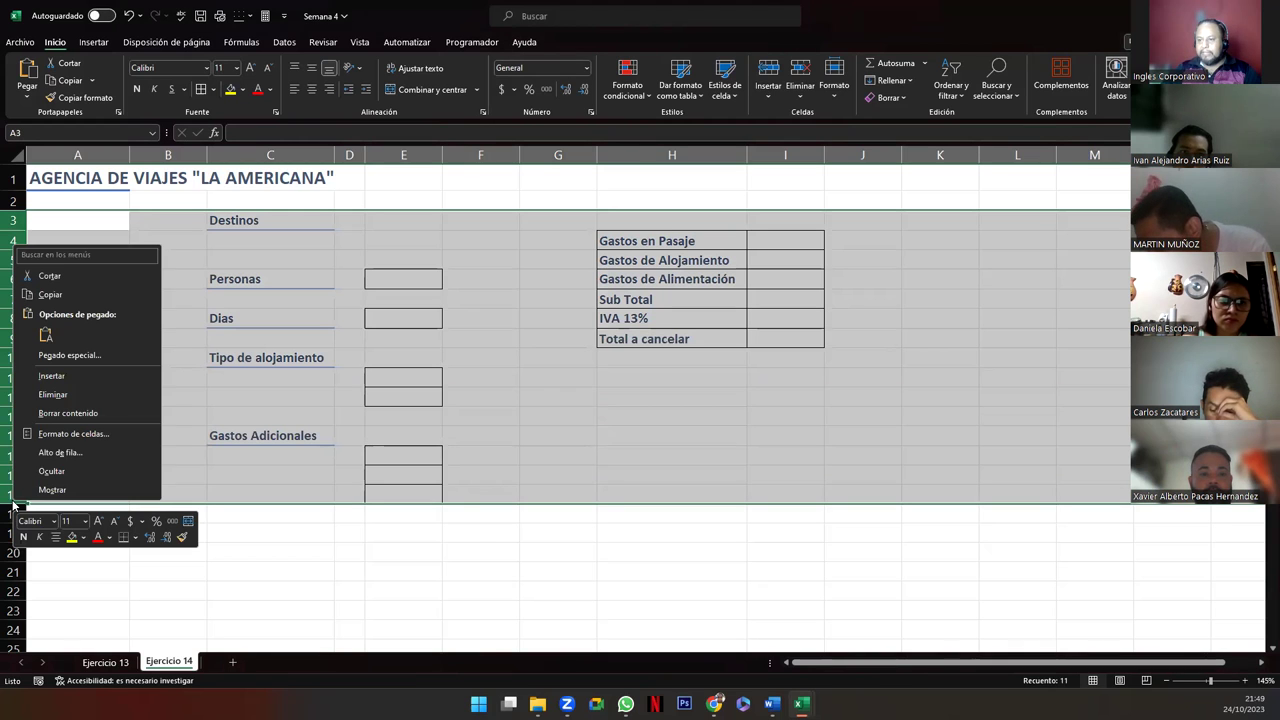
click(61, 454)
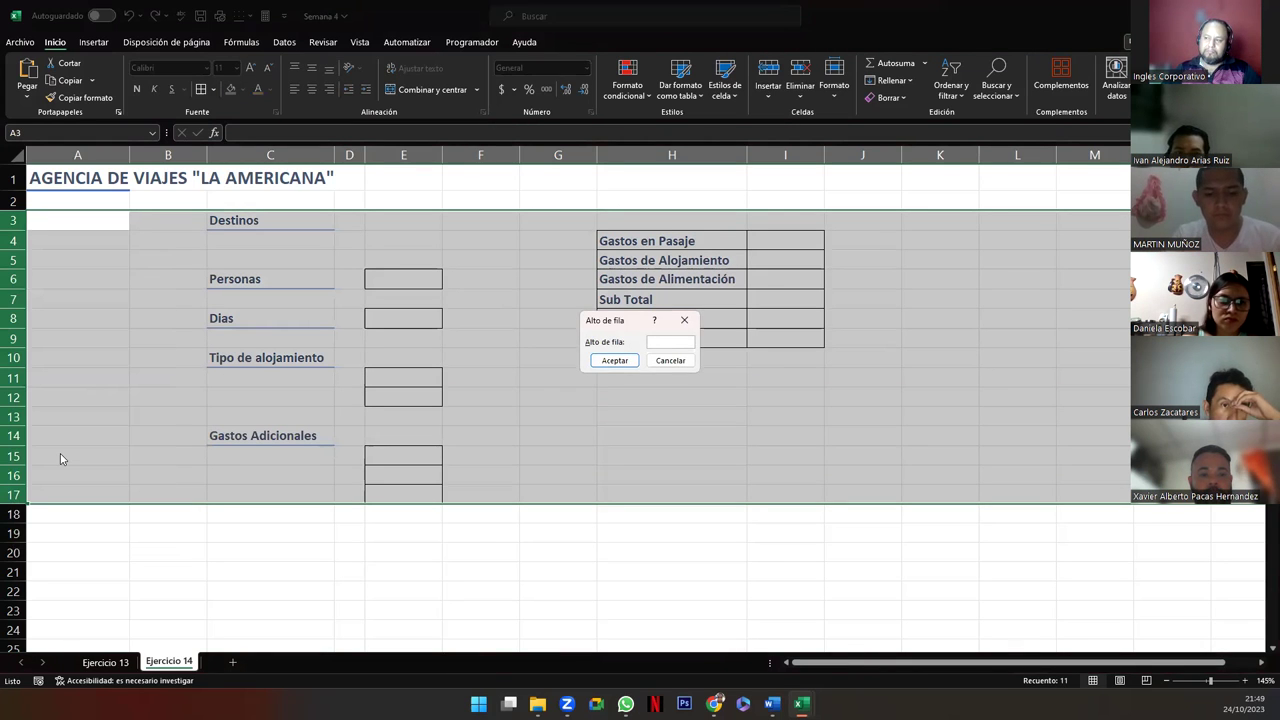
text(20)
key(Return)
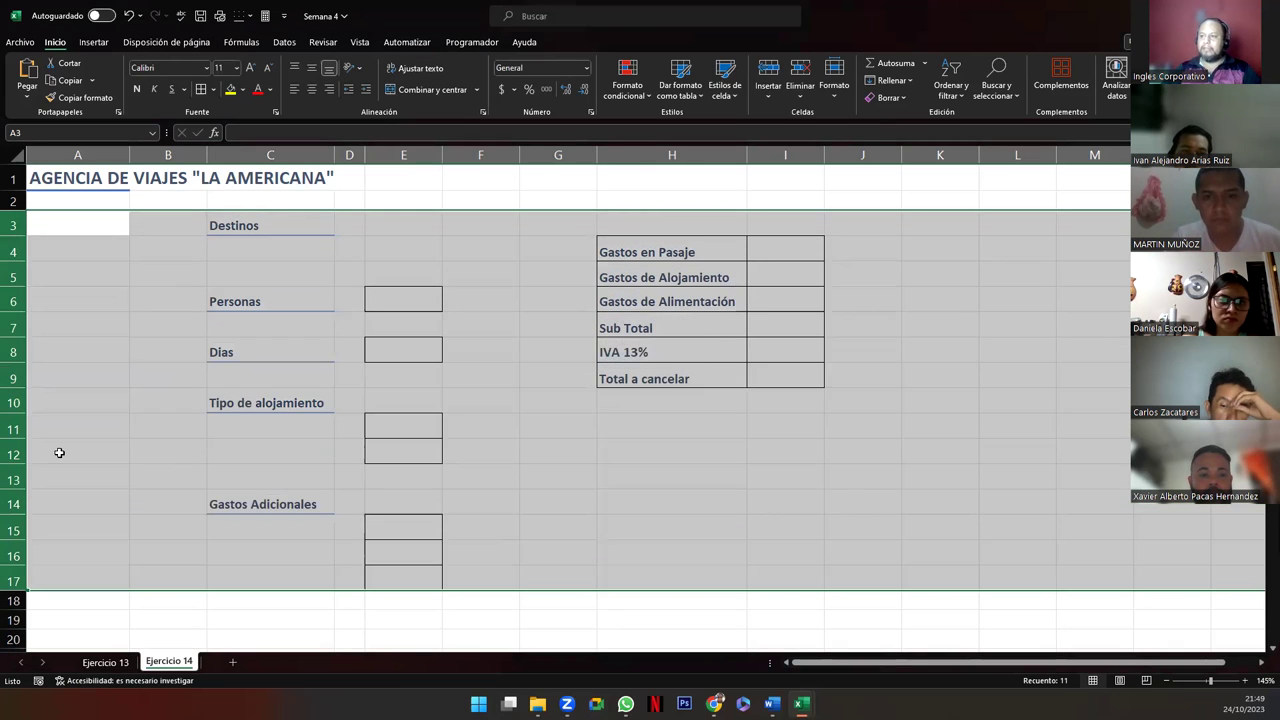
click(253, 453)
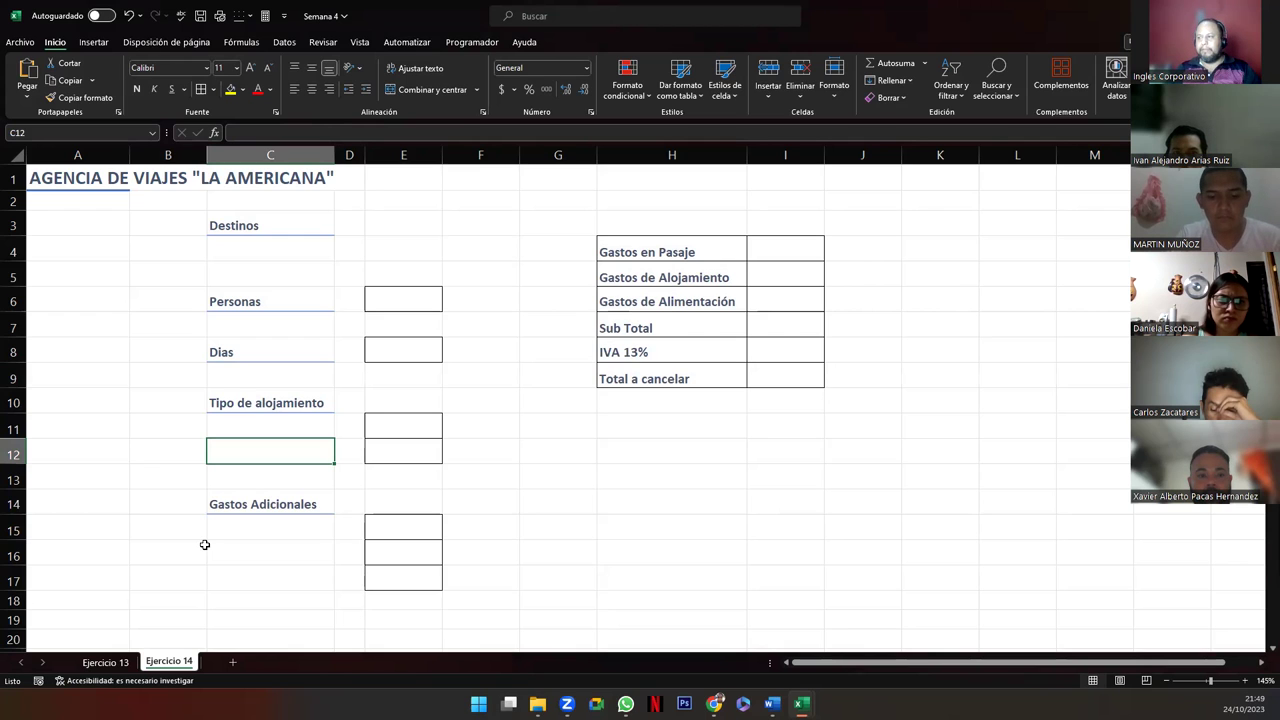
Step: Apply Alinear en el medio to labels H4:H9, Gastos en Pasaje through Total a cancelar
drag(652, 252, 672, 376)
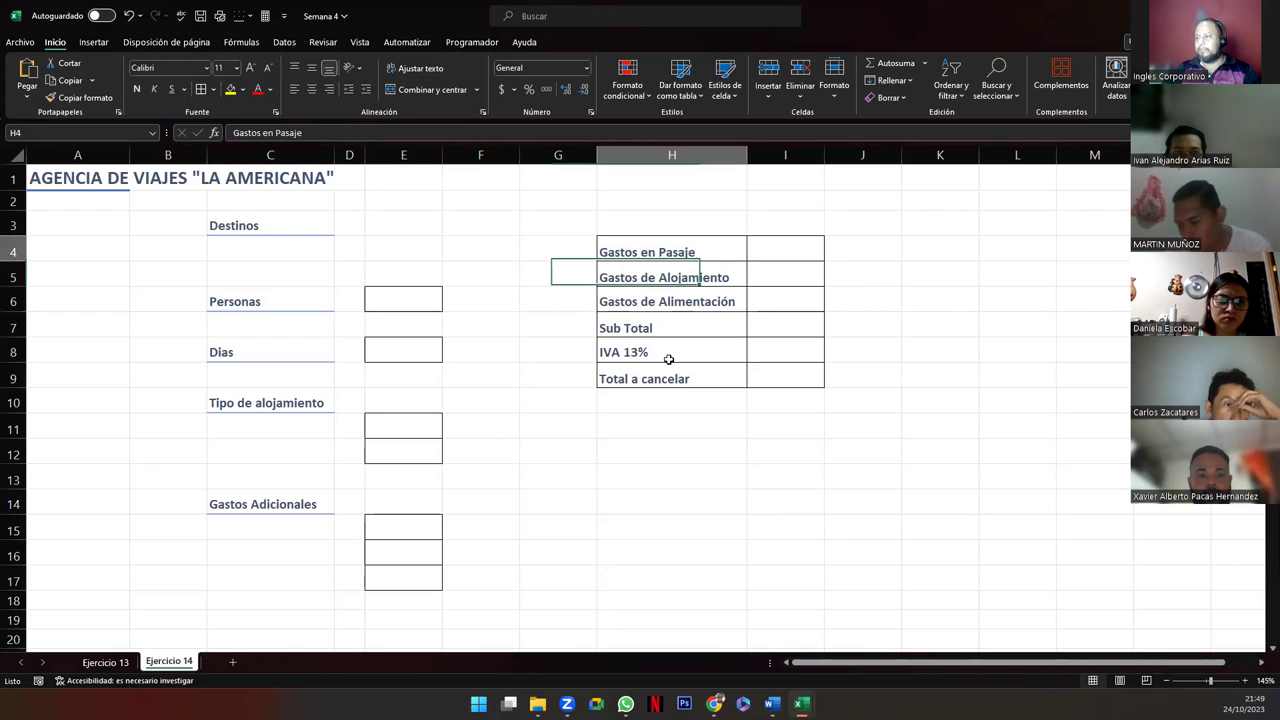
click(307, 74)
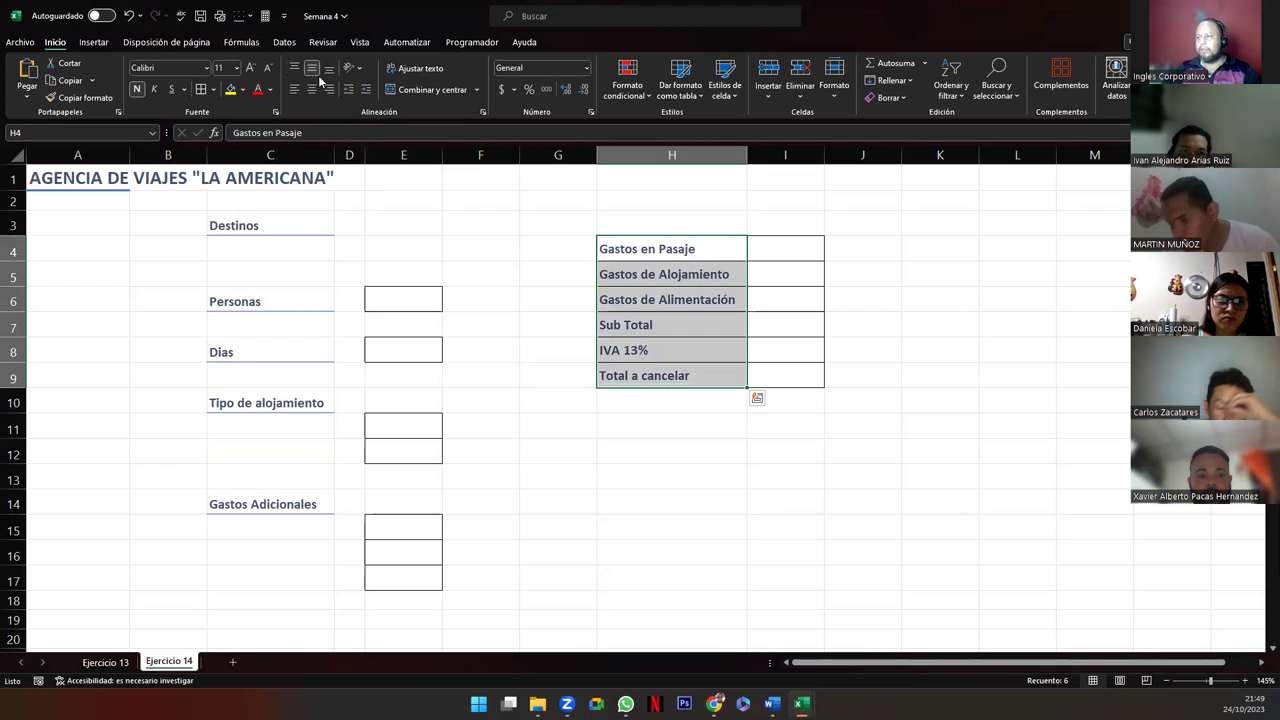
click(574, 401)
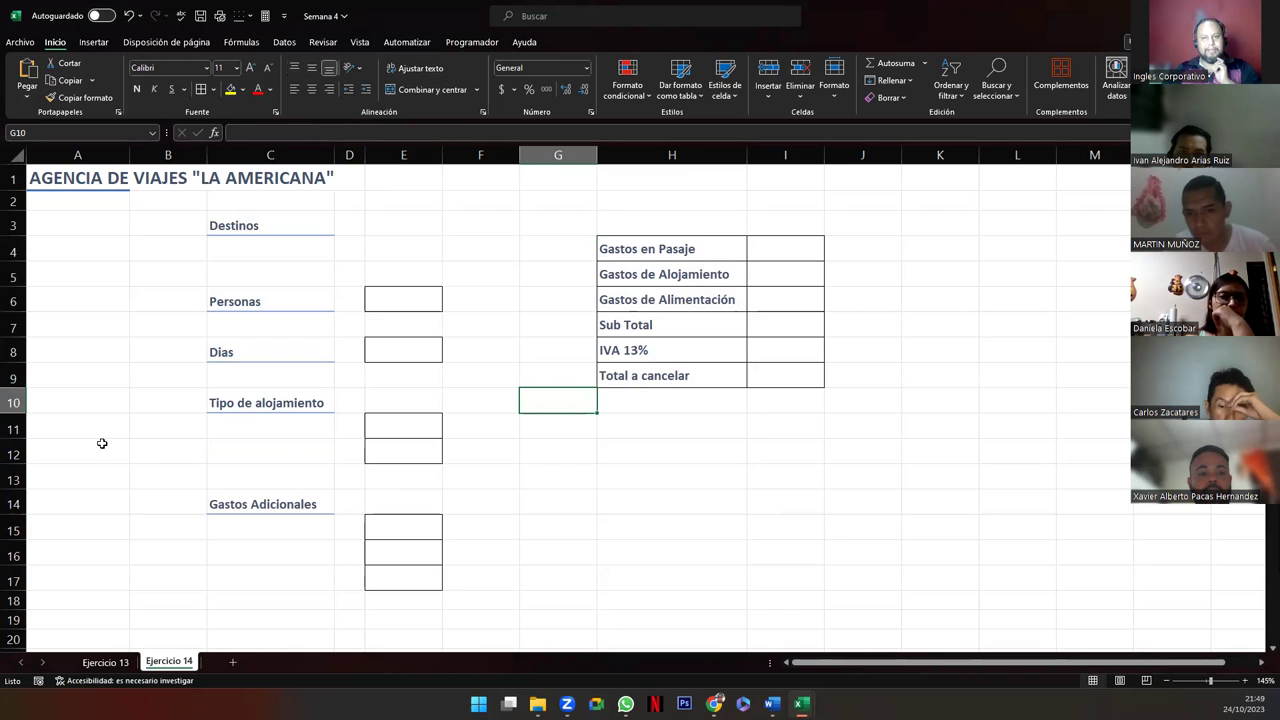
Step: Jump to A50 and select A53:B59 to confirm it is named Destinos
click(47, 135)
text(A50)
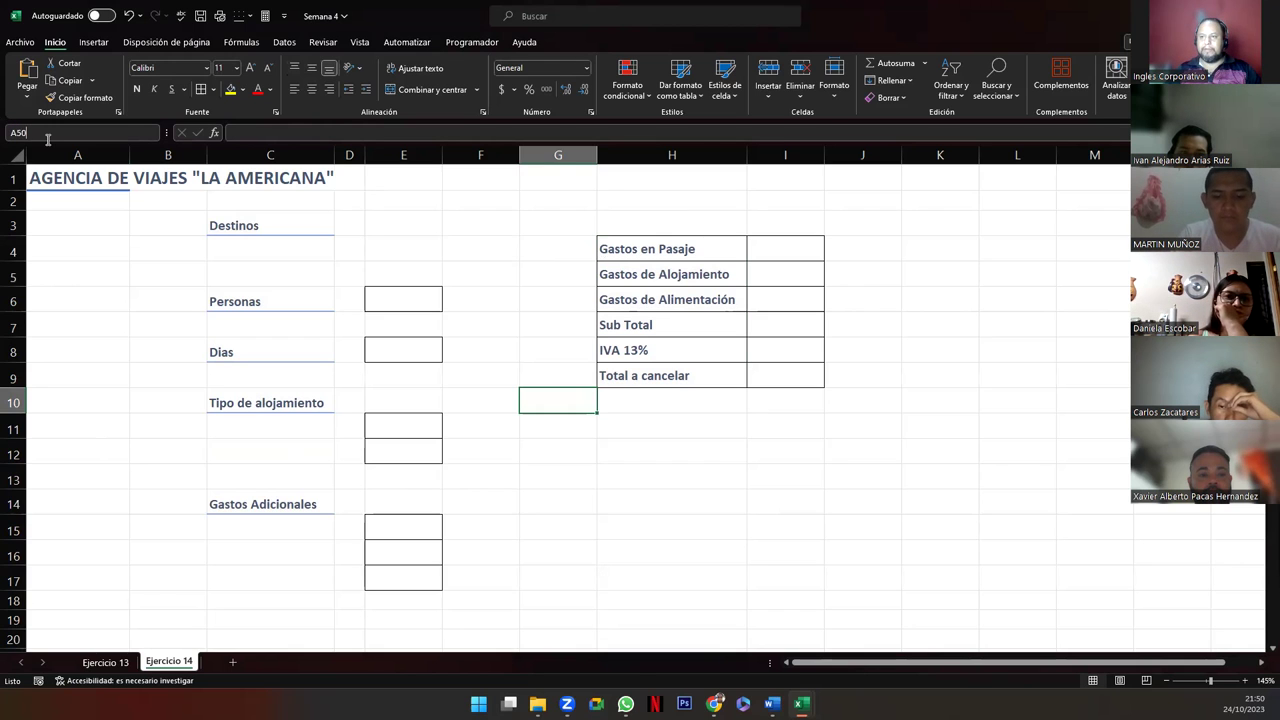
key(Return)
scroll(117, 340, down, 5)
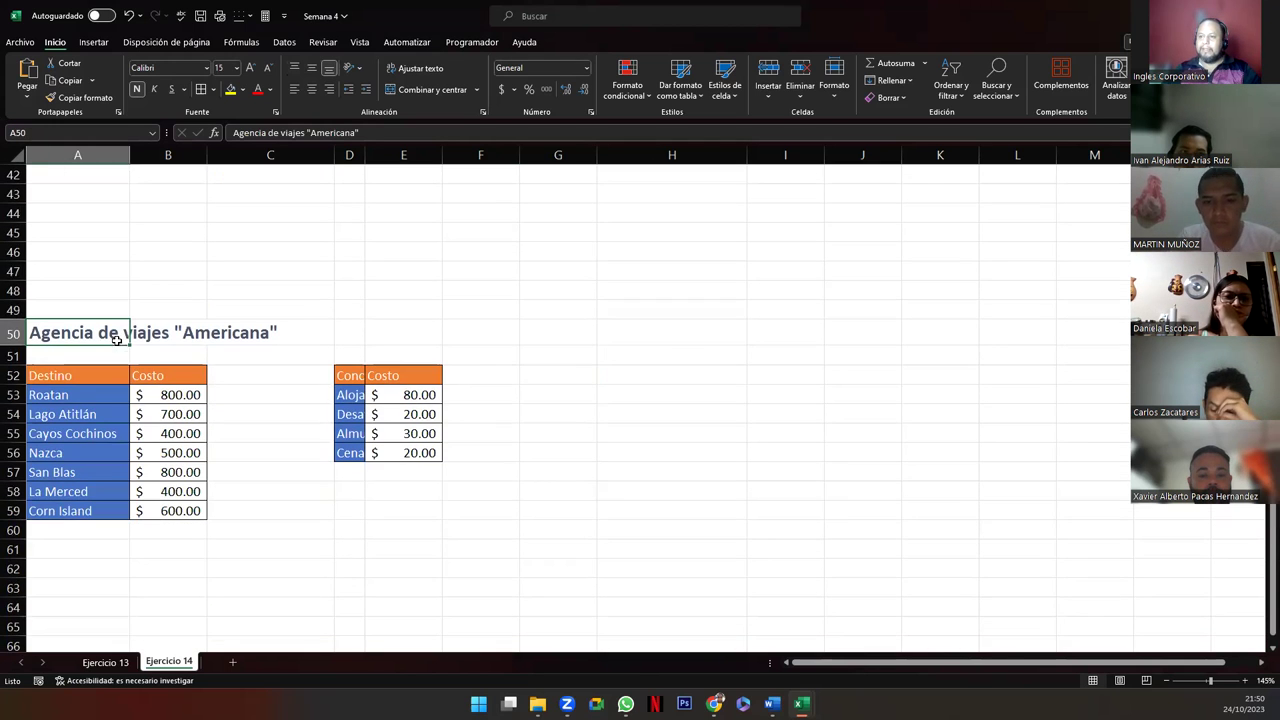
mouse_move(70, 396)
mouse_down()
mouse_move(118, 421)
mouse_move(190, 510)
mouse_up()
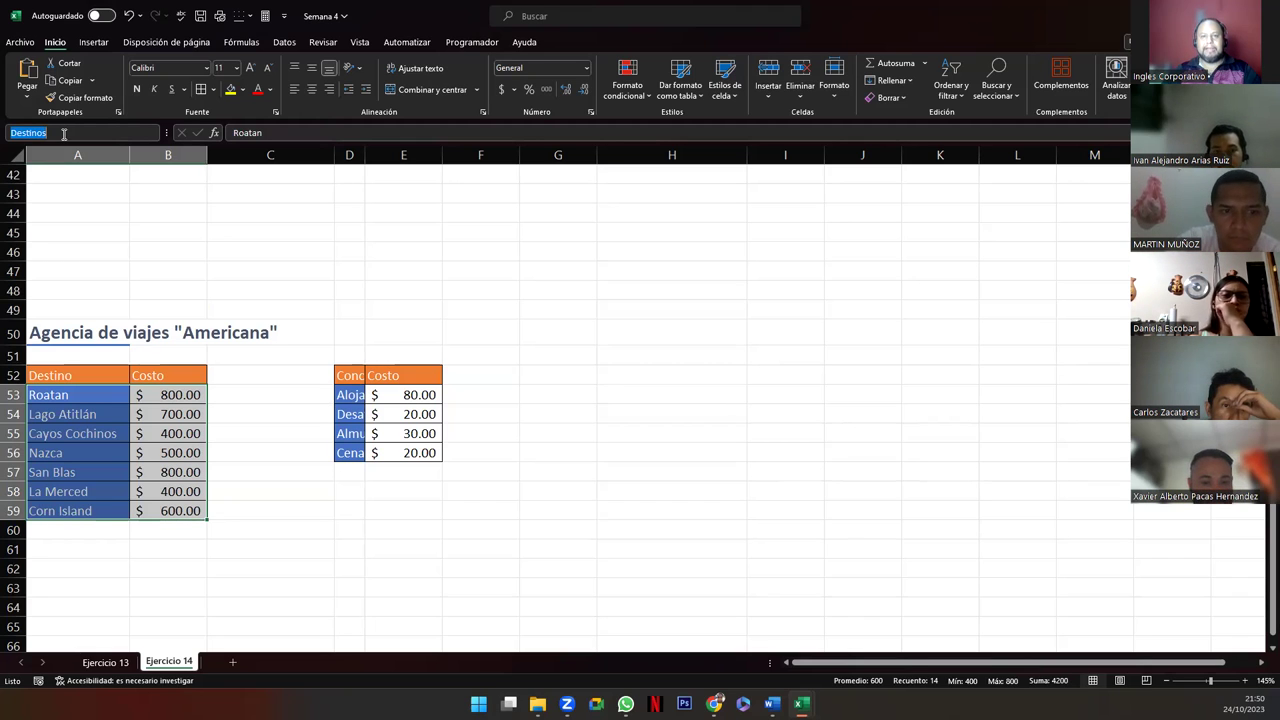
drag(106, 394, 165, 510)
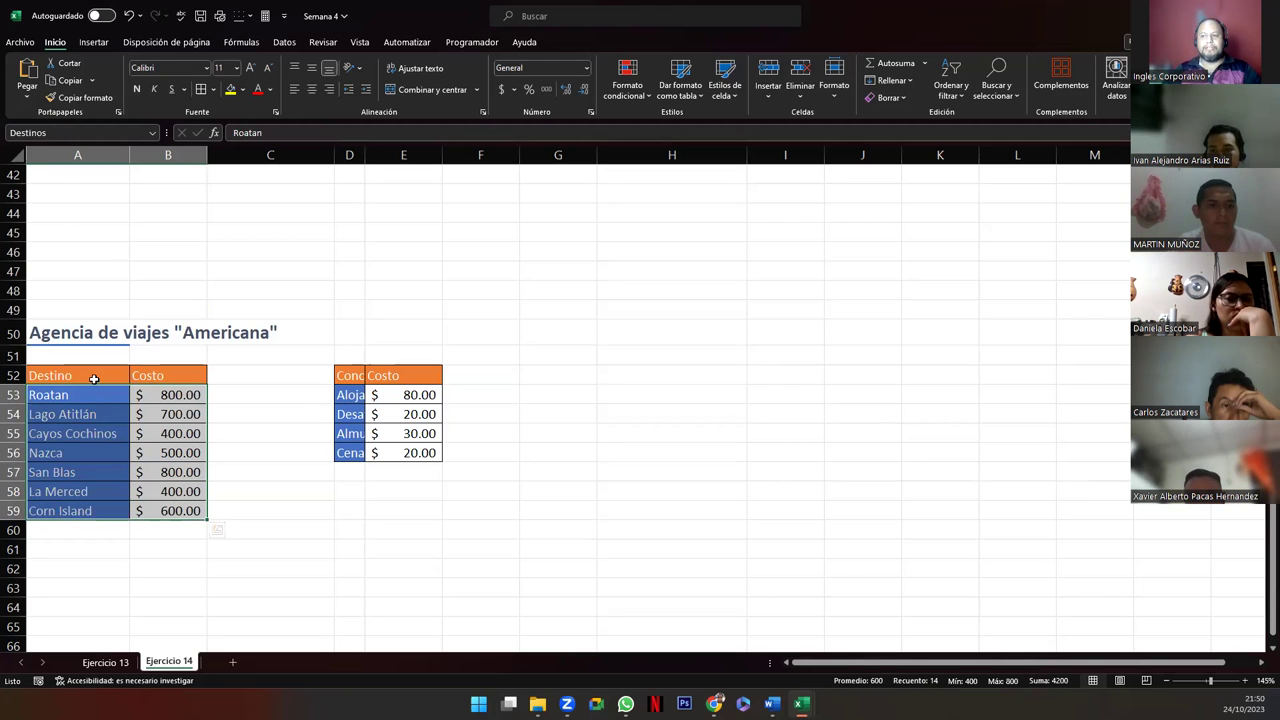
click(58, 133)
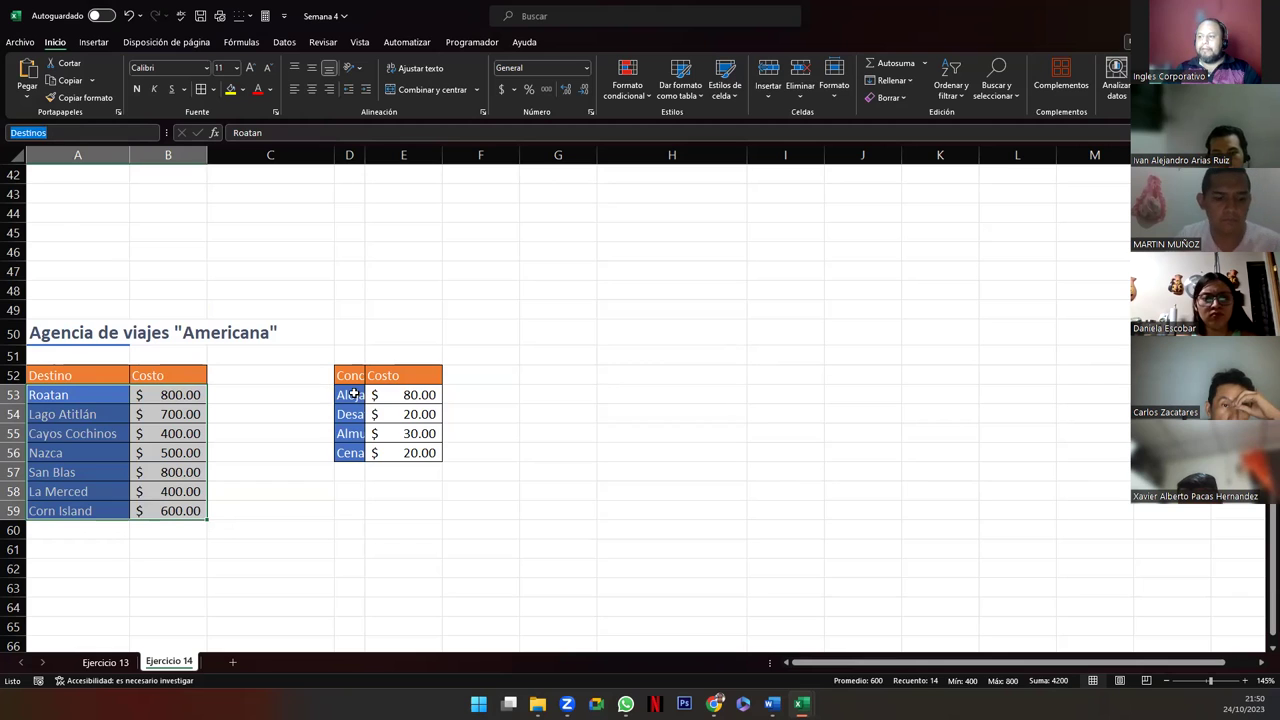
Step: Confirm D53:E56 is named Costos, undoing an accidental column D autofit, then scroll back up
drag(350, 395, 414, 451)
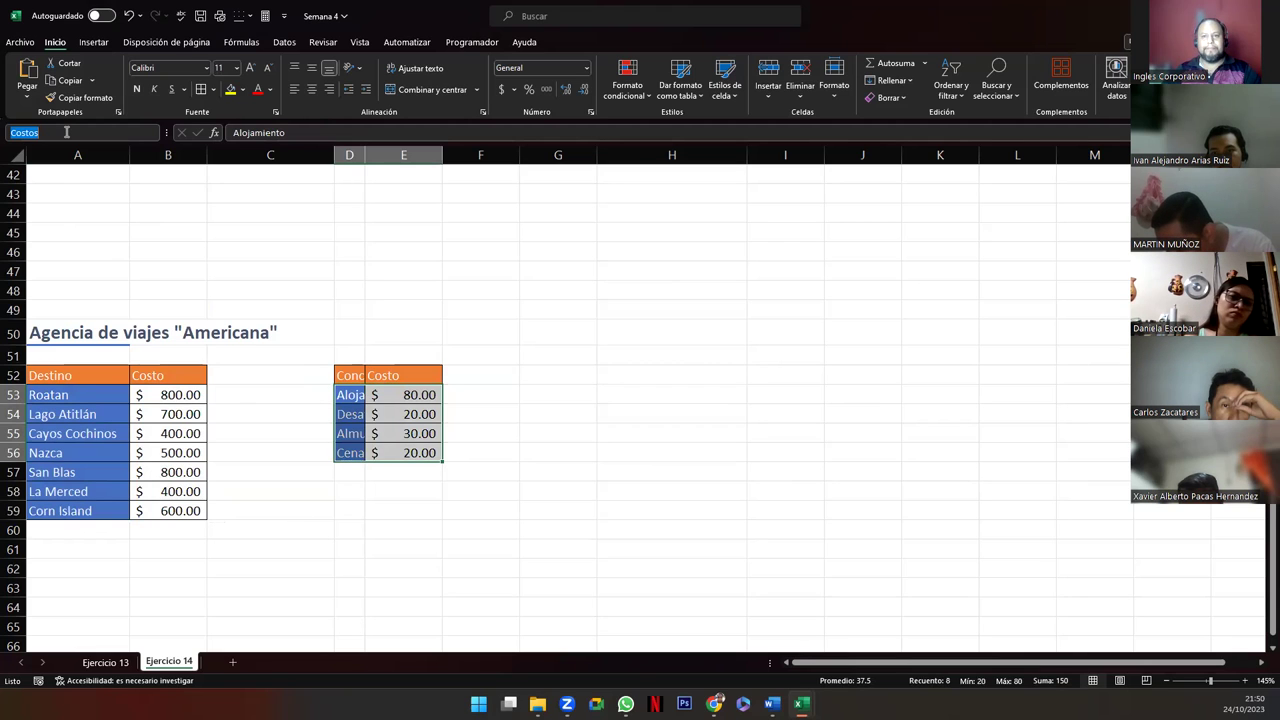
drag(60, 397, 150, 512)
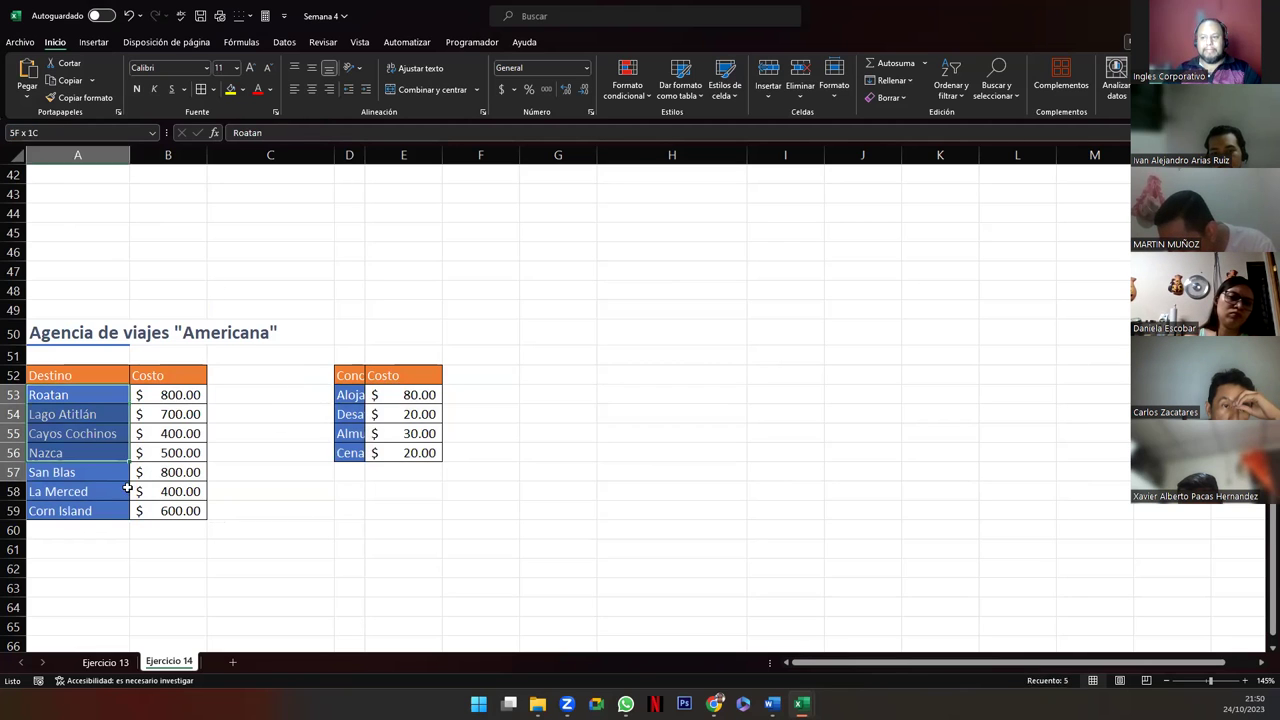
drag(343, 396, 405, 452)
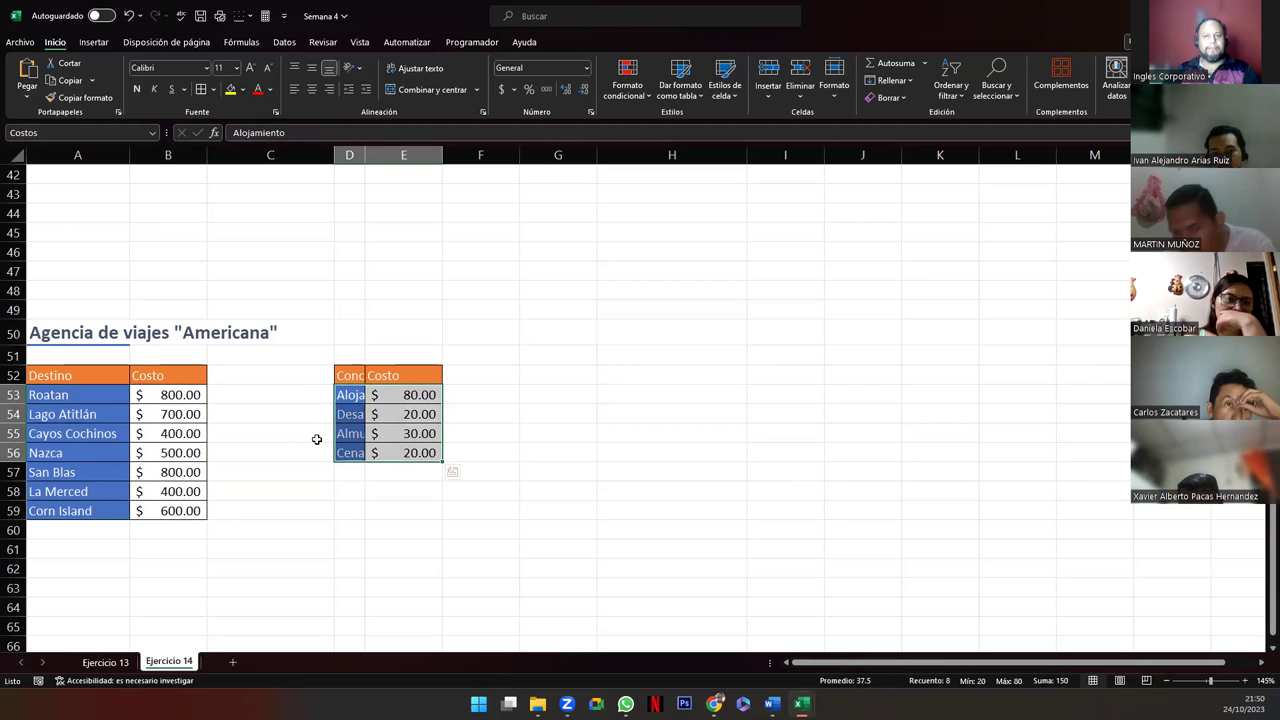
double_click(362, 154)
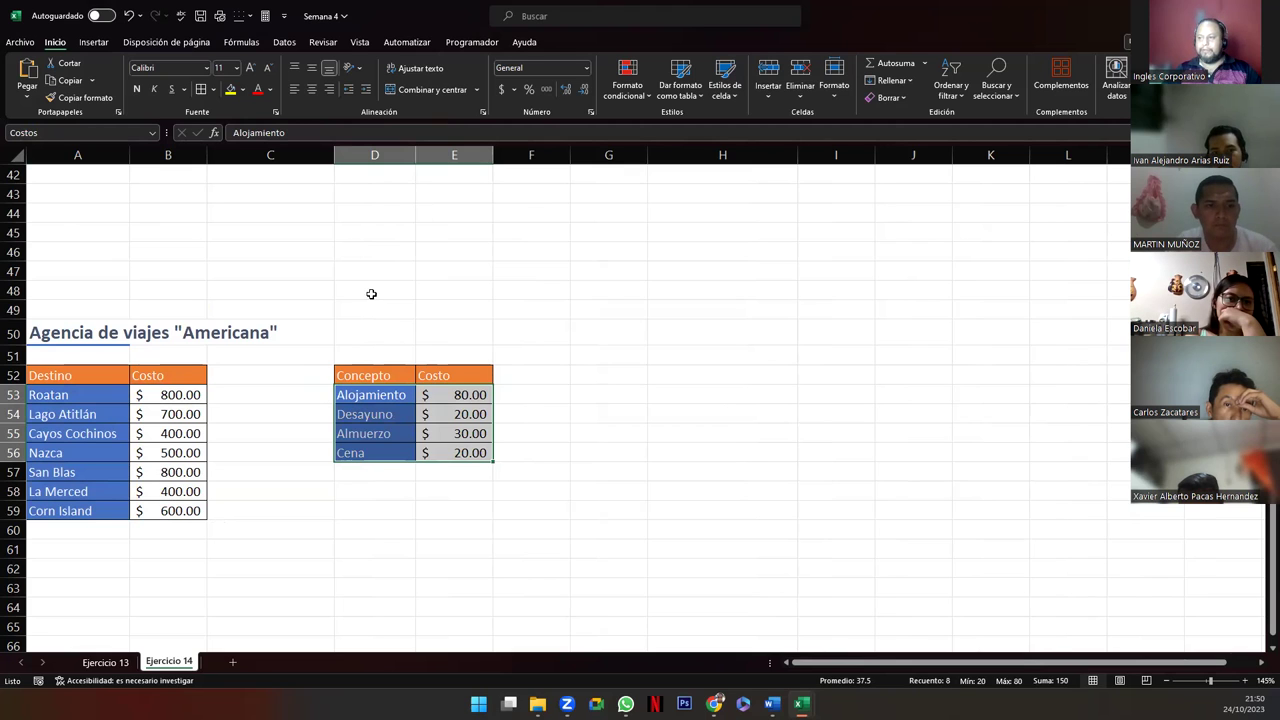
key(ctrl+z)
click(369, 417)
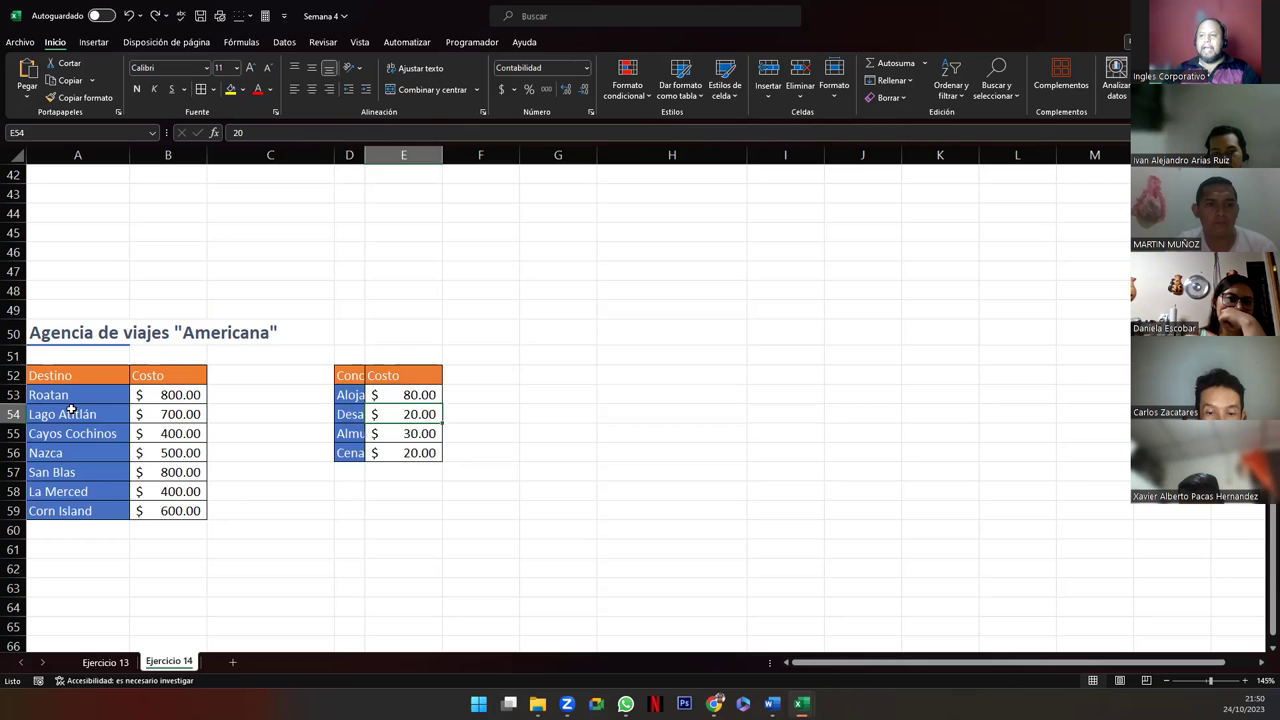
drag(66, 395, 195, 510)
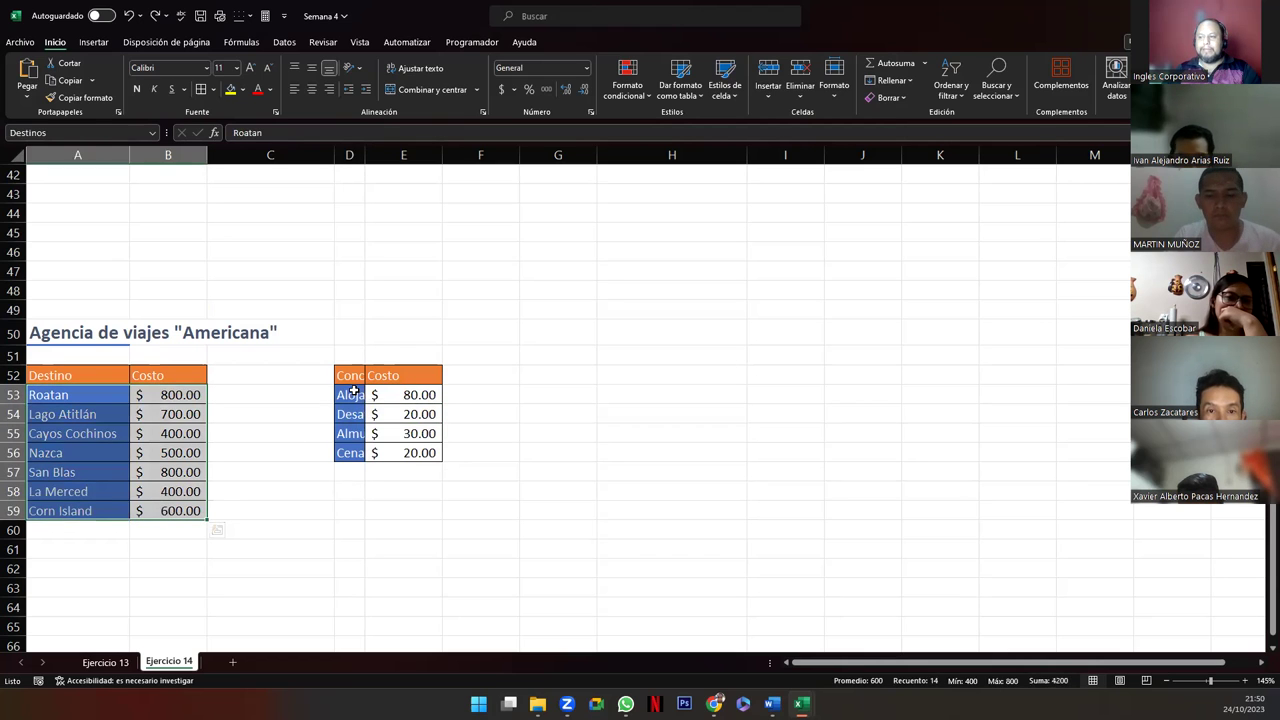
drag(353, 394, 389, 455)
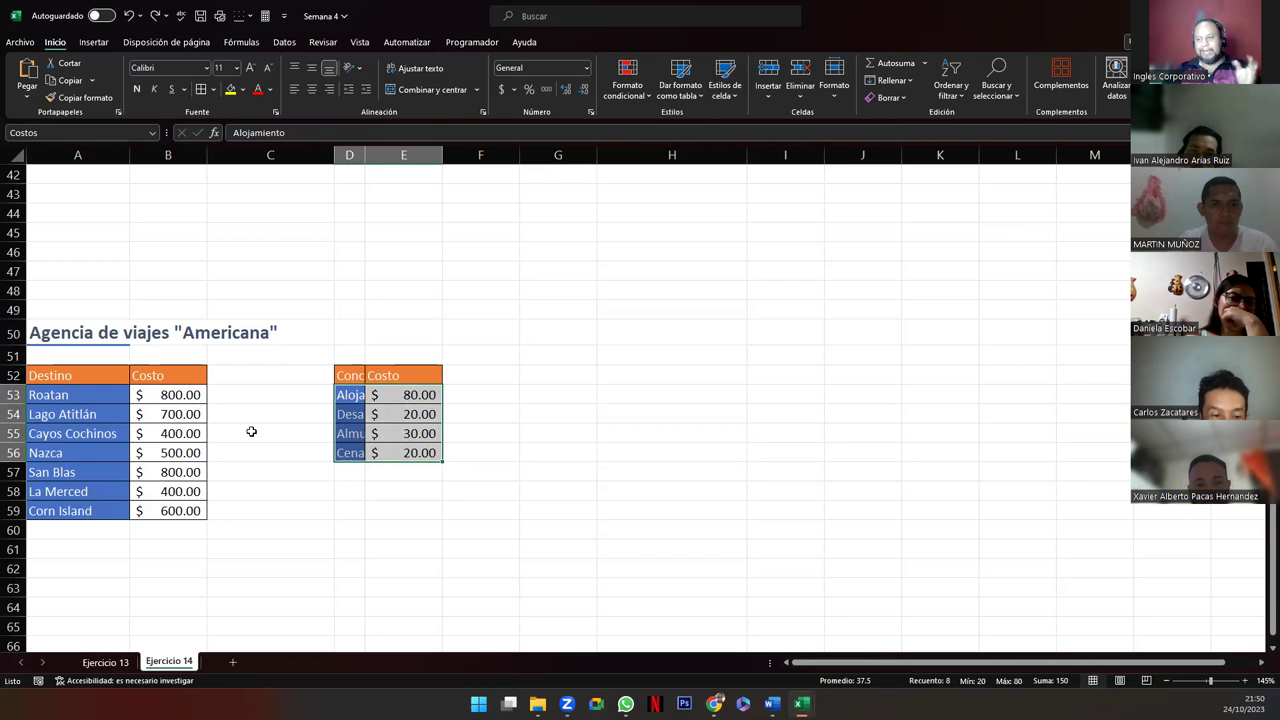
scroll(260, 425, up, 14)
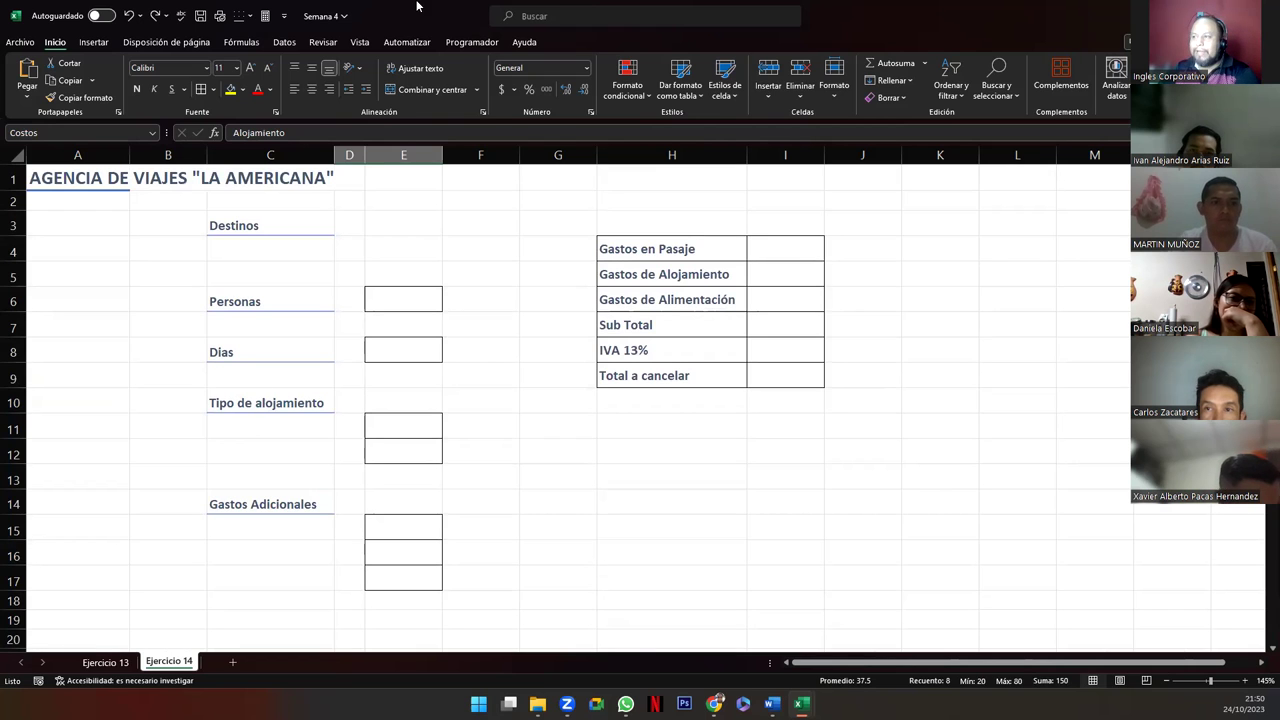
Step: Draw a Cuadro de lista form control from Programador > Insertar over cells E3:E5
click(462, 44)
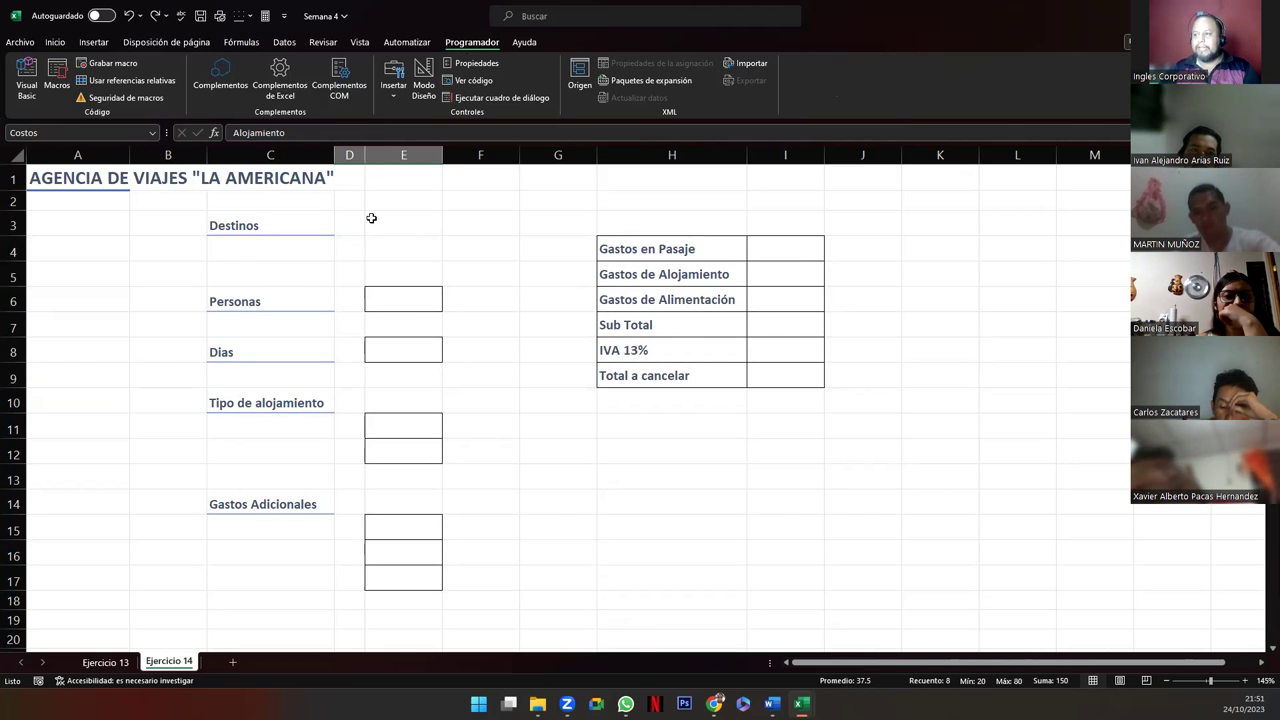
click(390, 95)
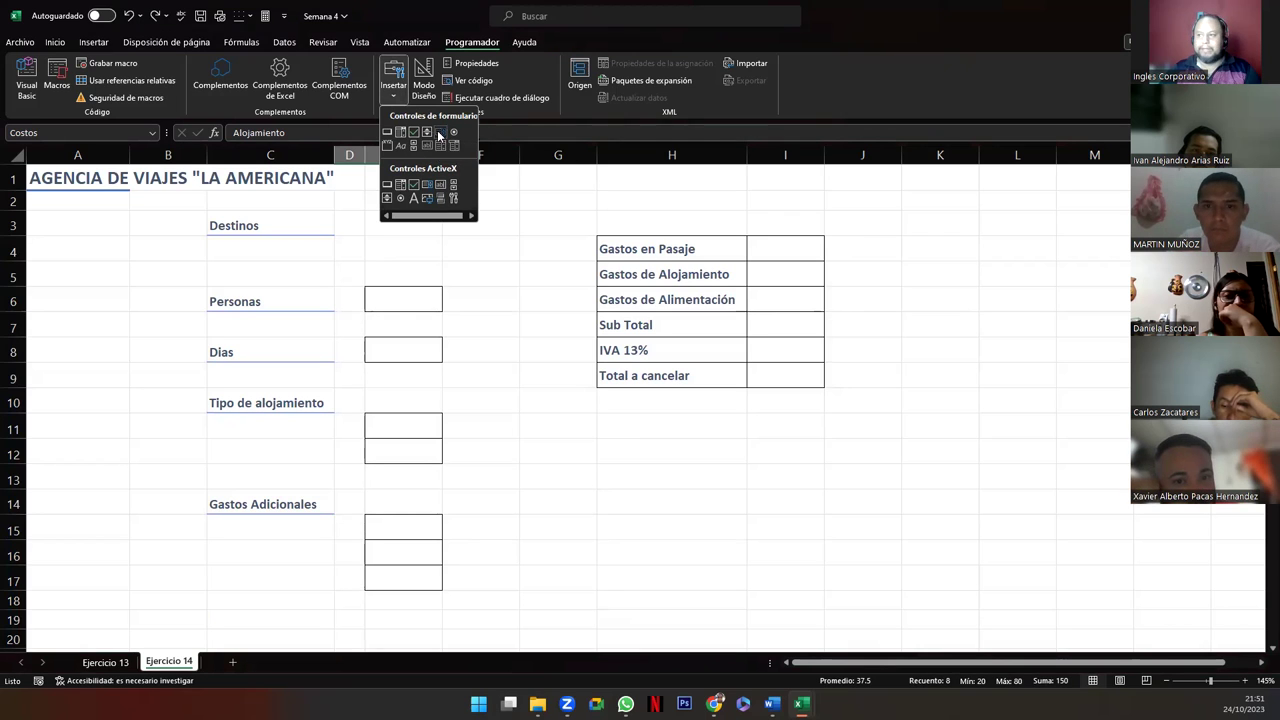
click(440, 132)
click(395, 97)
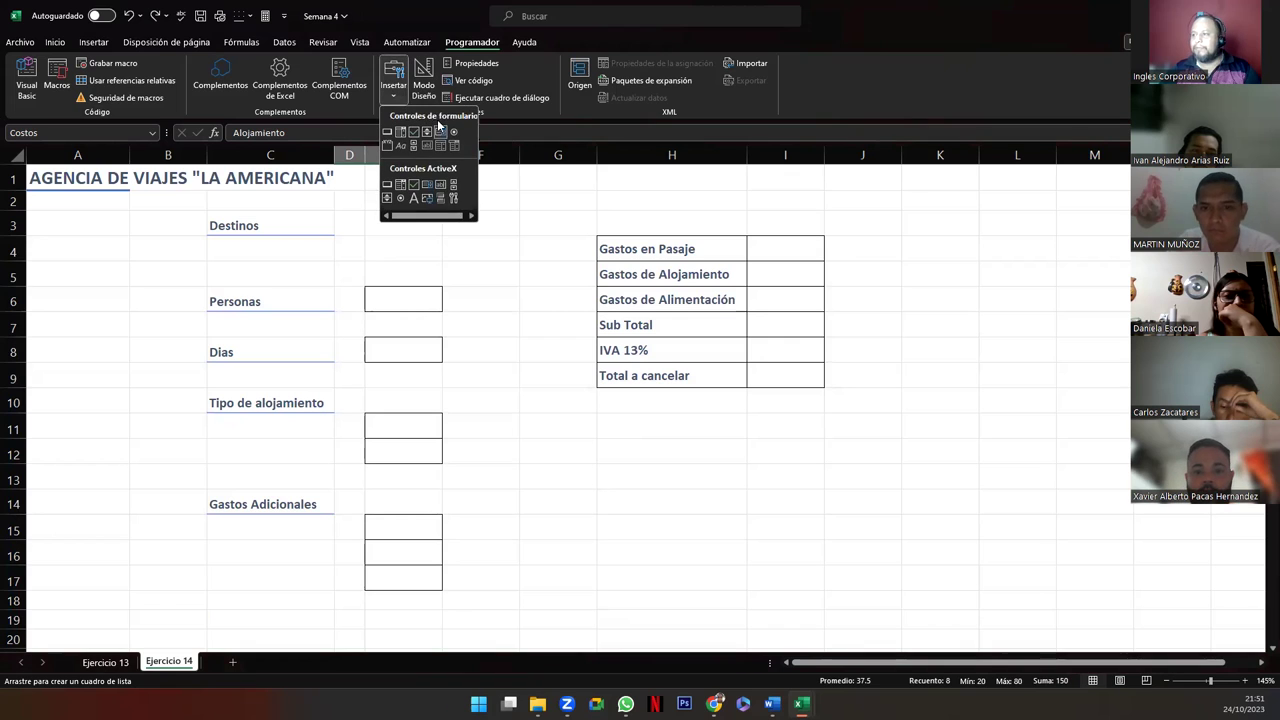
click(375, 225)
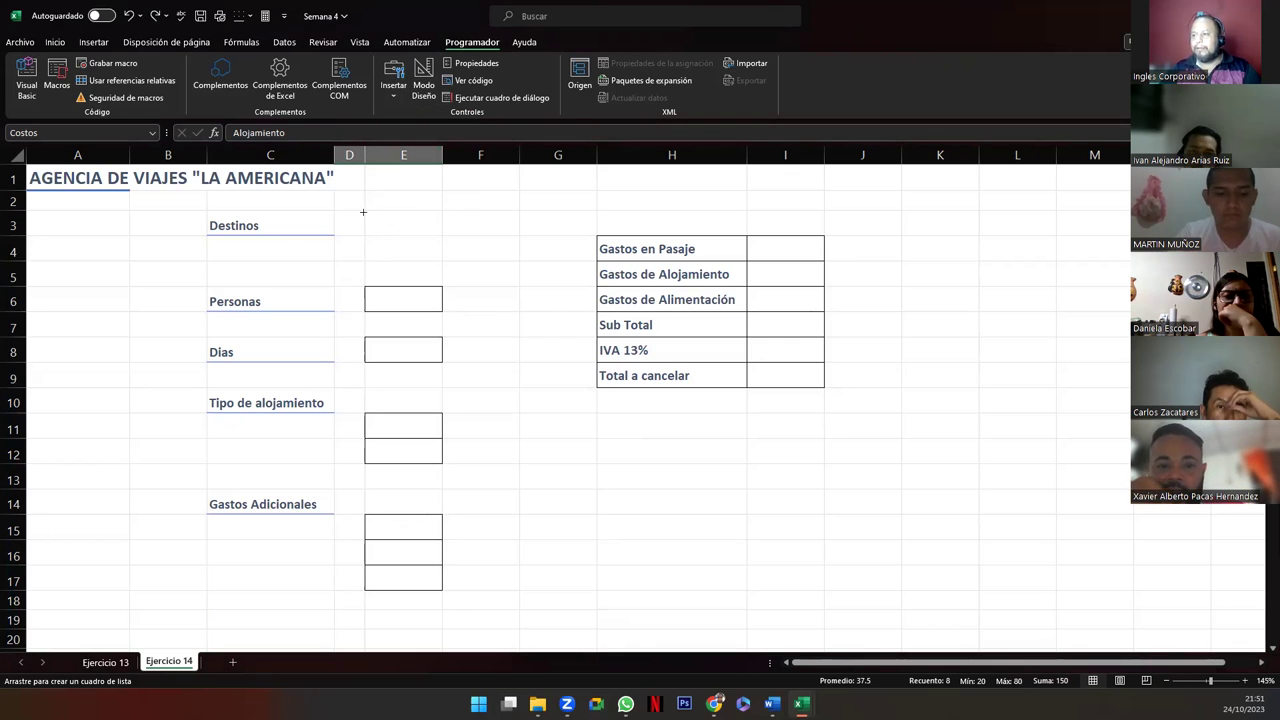
mouse_move(366, 211)
mouse_down()
mouse_move(430, 269)
mouse_move(484, 282)
mouse_up()
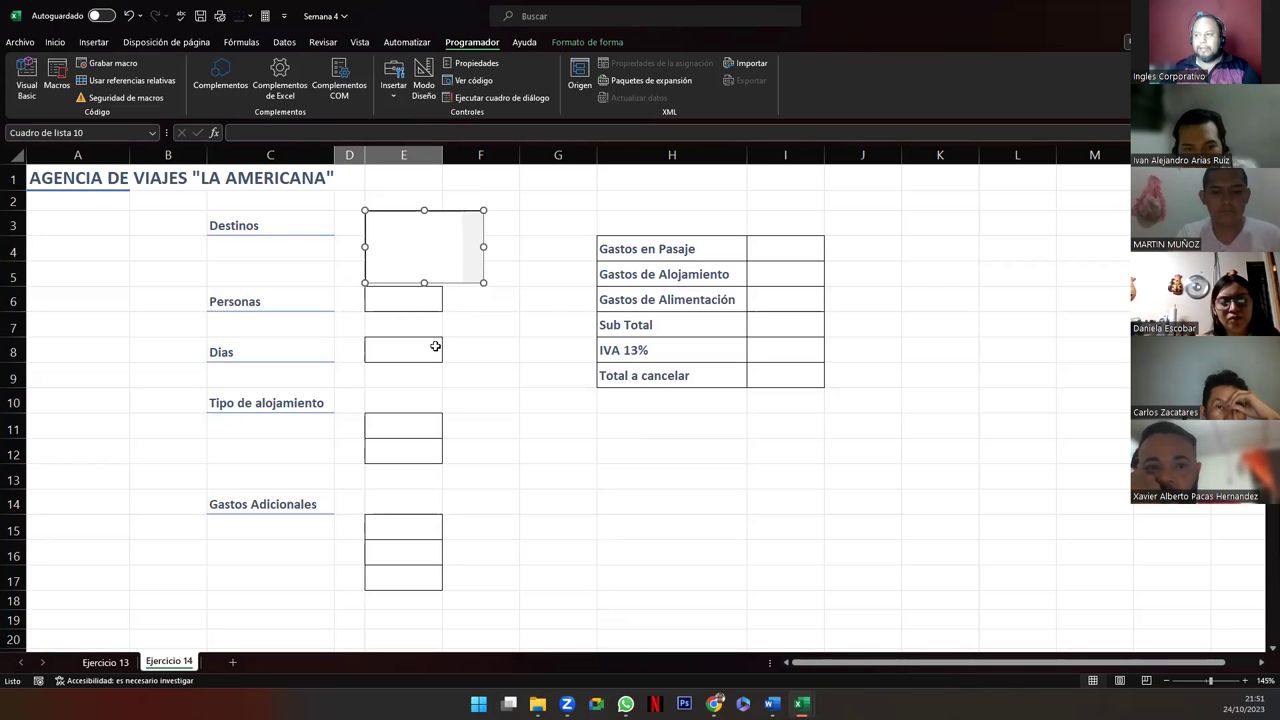
Step: In Formato de control, set the list box input range to Destinos and linked cell to $D$3
right_click(450, 251)
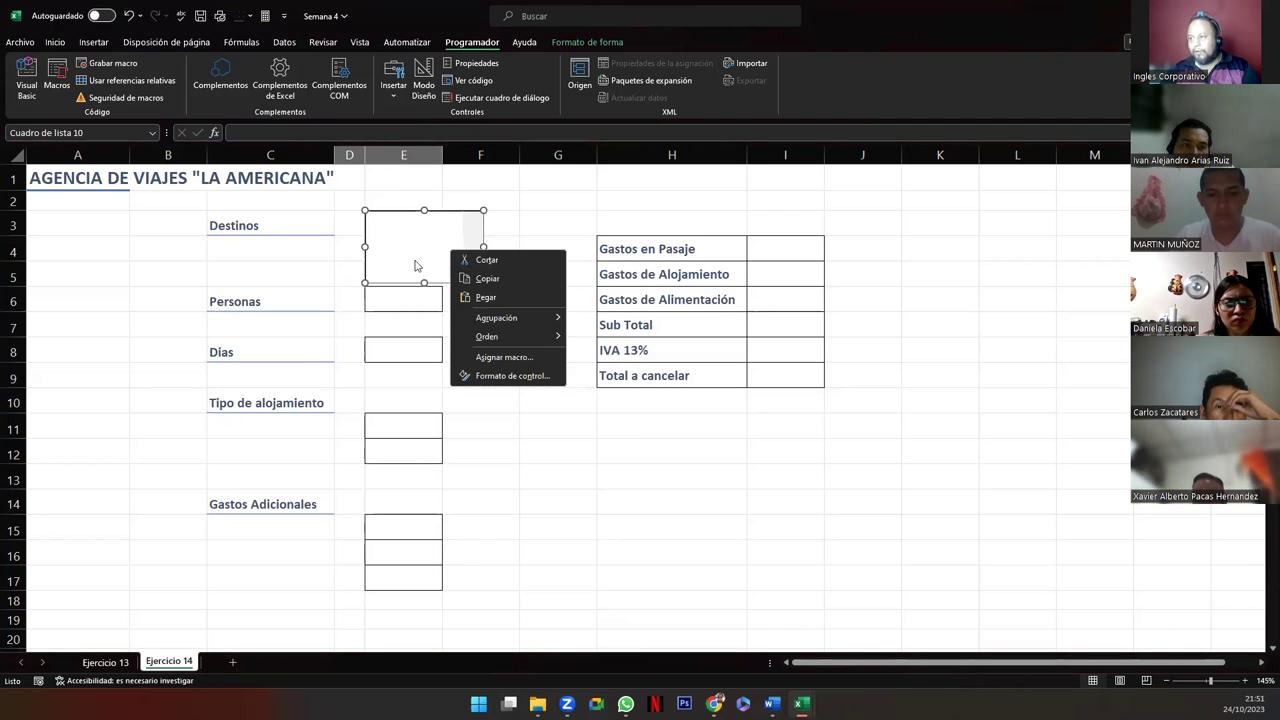
click(417, 266)
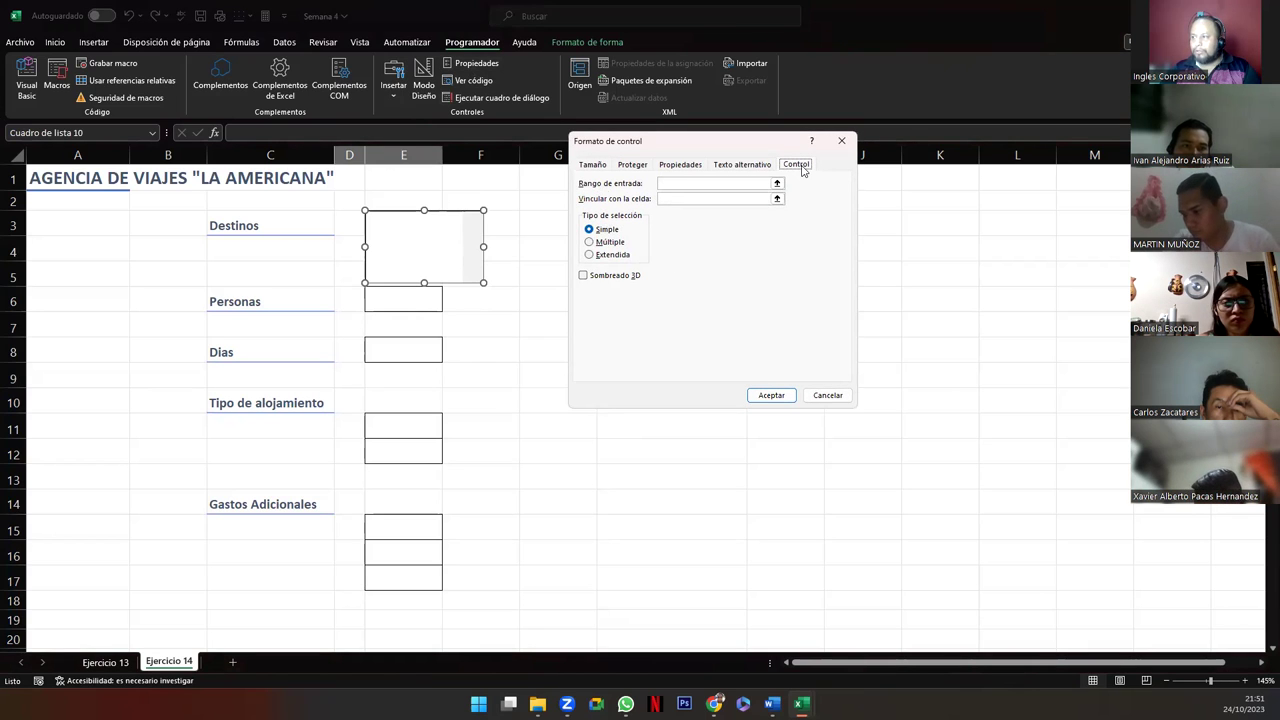
click(676, 184)
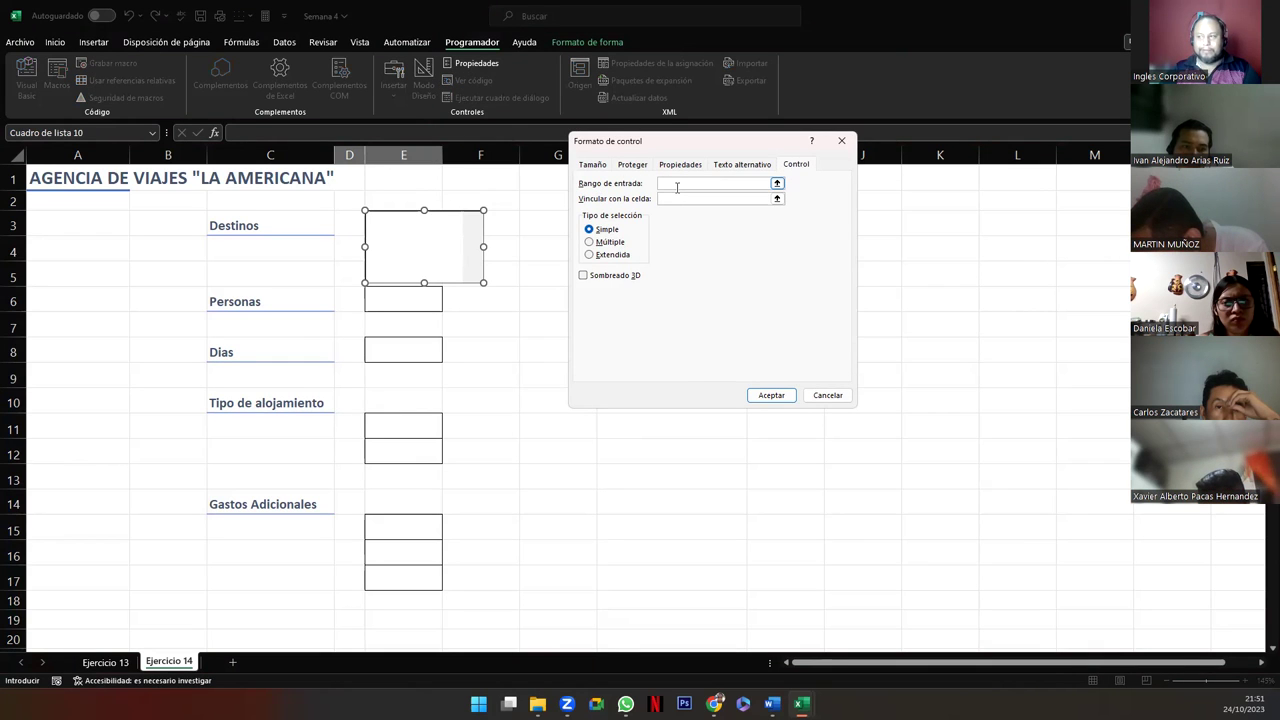
scroll(131, 369, down, 2)
scroll(132, 371, down, 16)
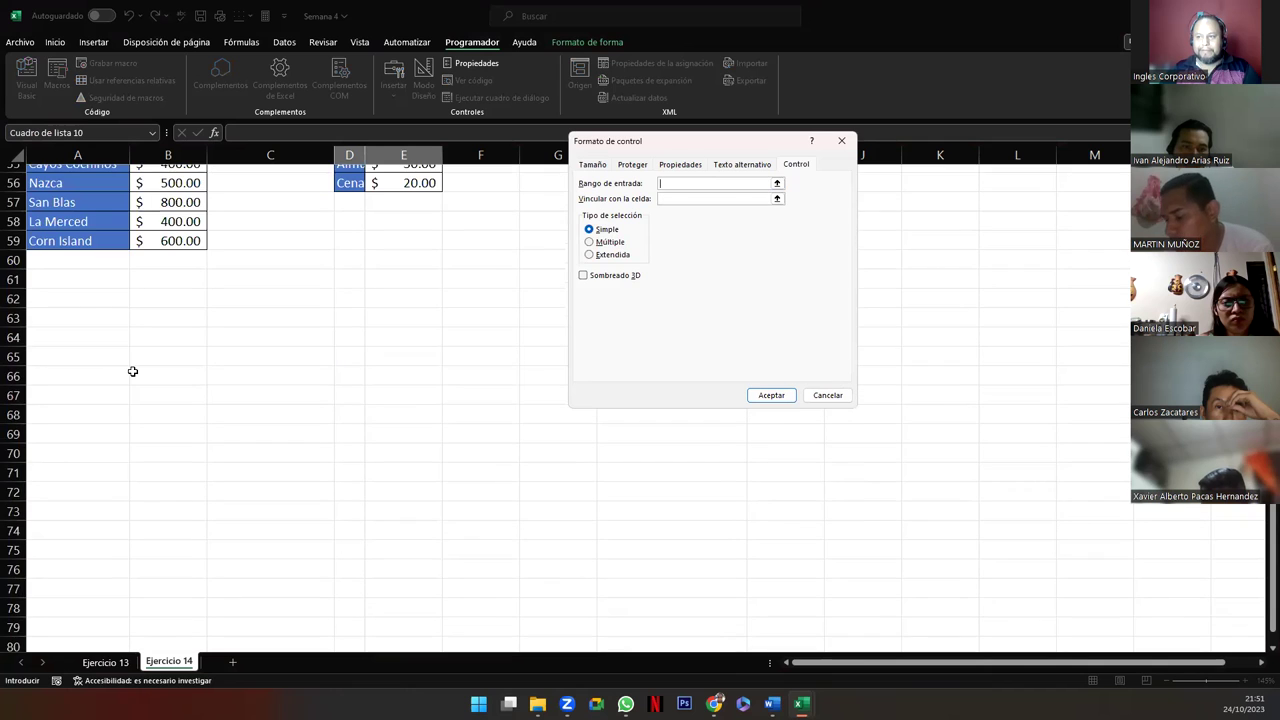
scroll(132, 371, up, 5)
mouse_move(49, 414)
mouse_down()
mouse_move(103, 472)
mouse_move(200, 530)
mouse_up()
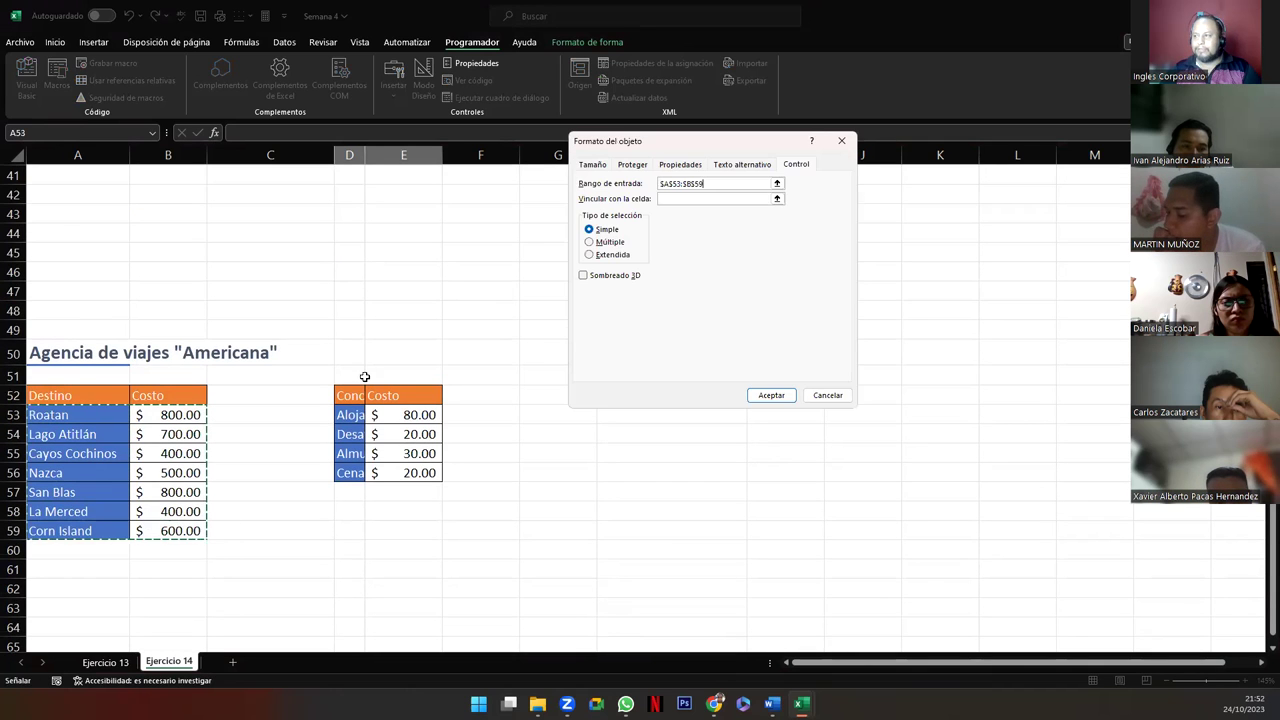
click(674, 183)
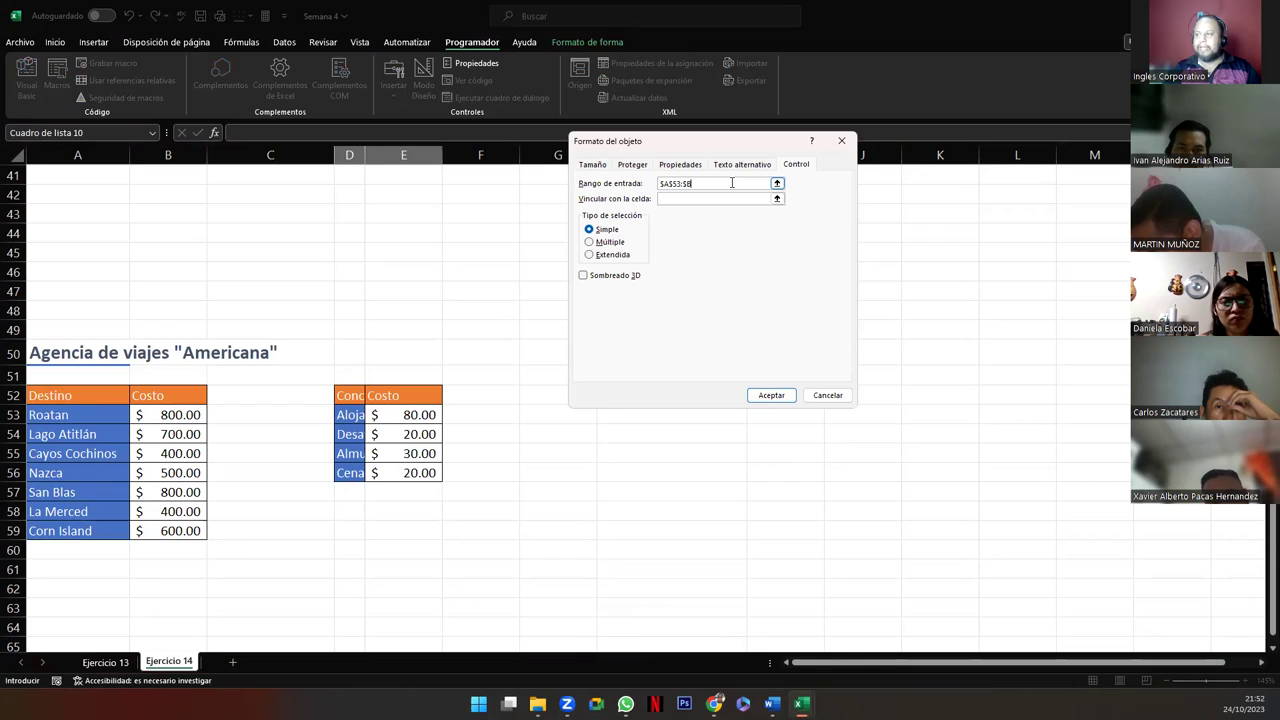
text(Destinos)
click(682, 200)
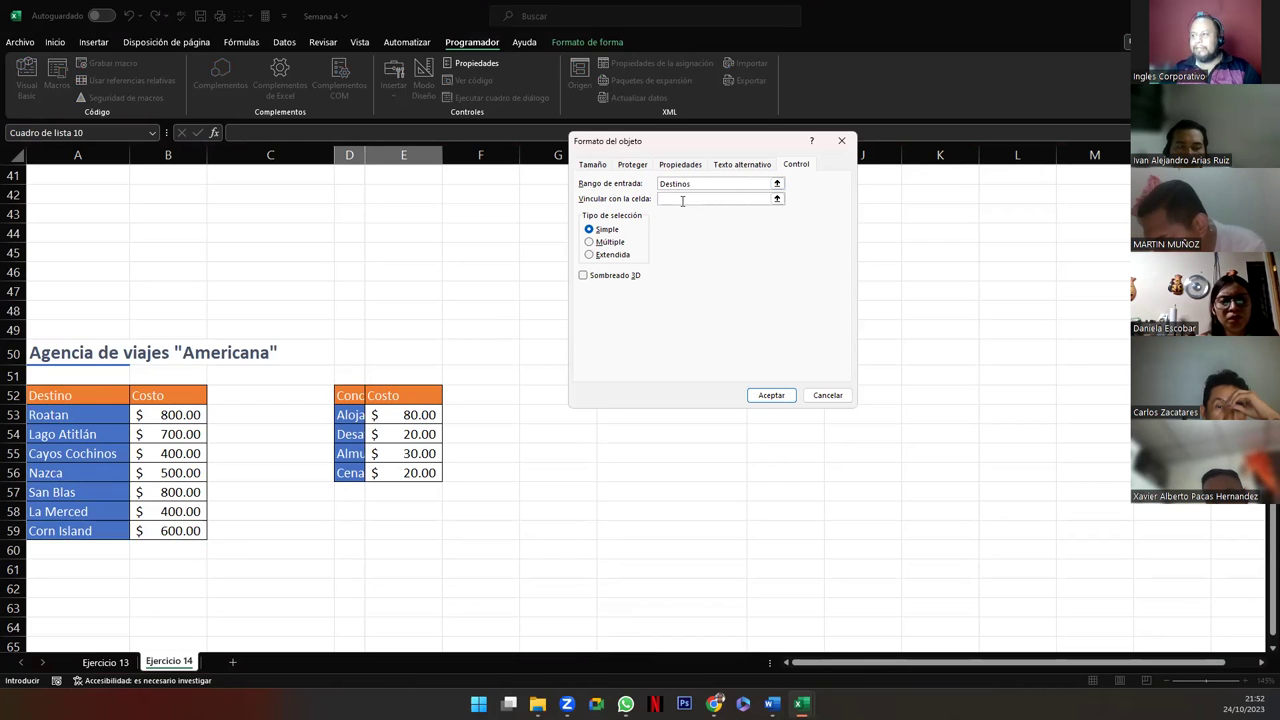
scroll(320, 272, up, 13)
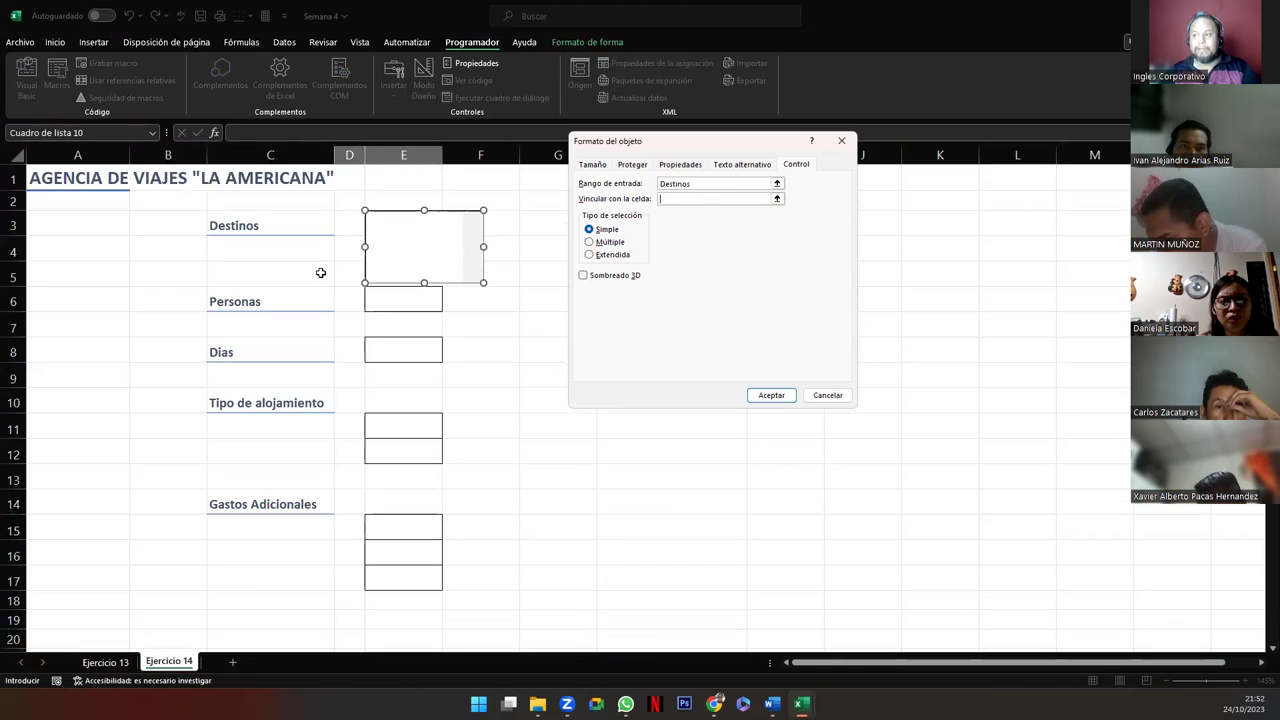
click(351, 222)
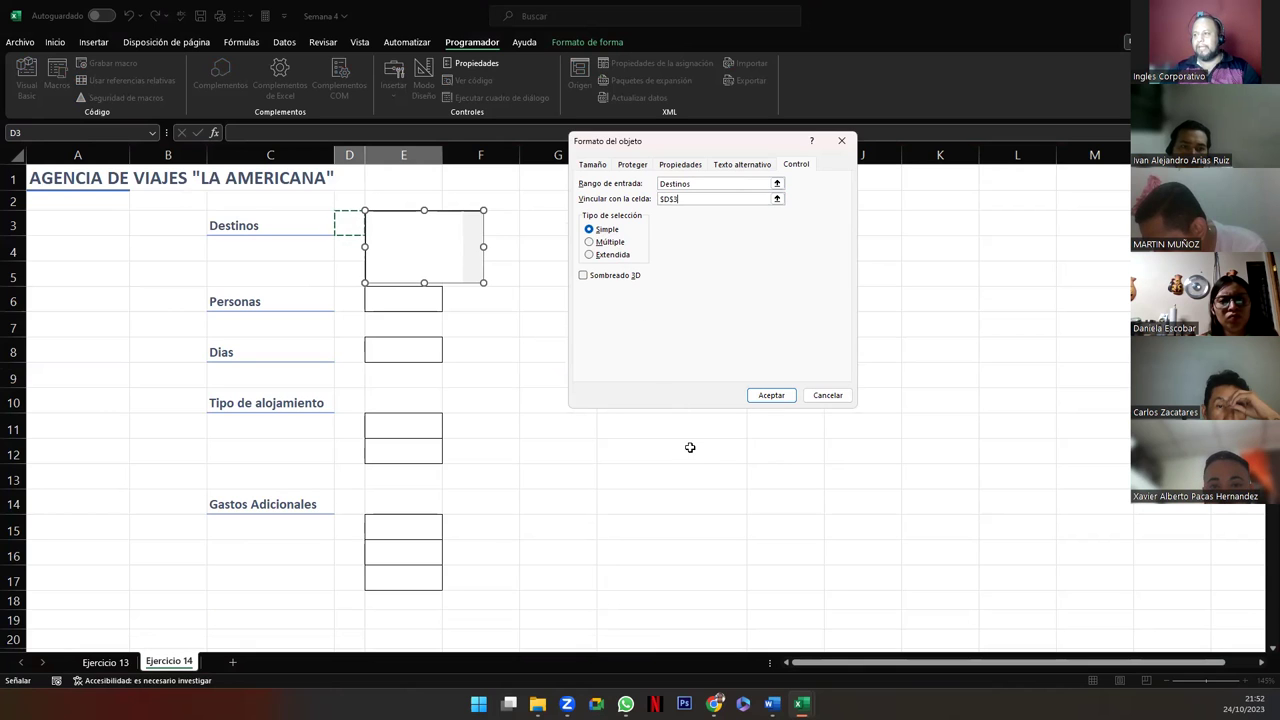
click(770, 397)
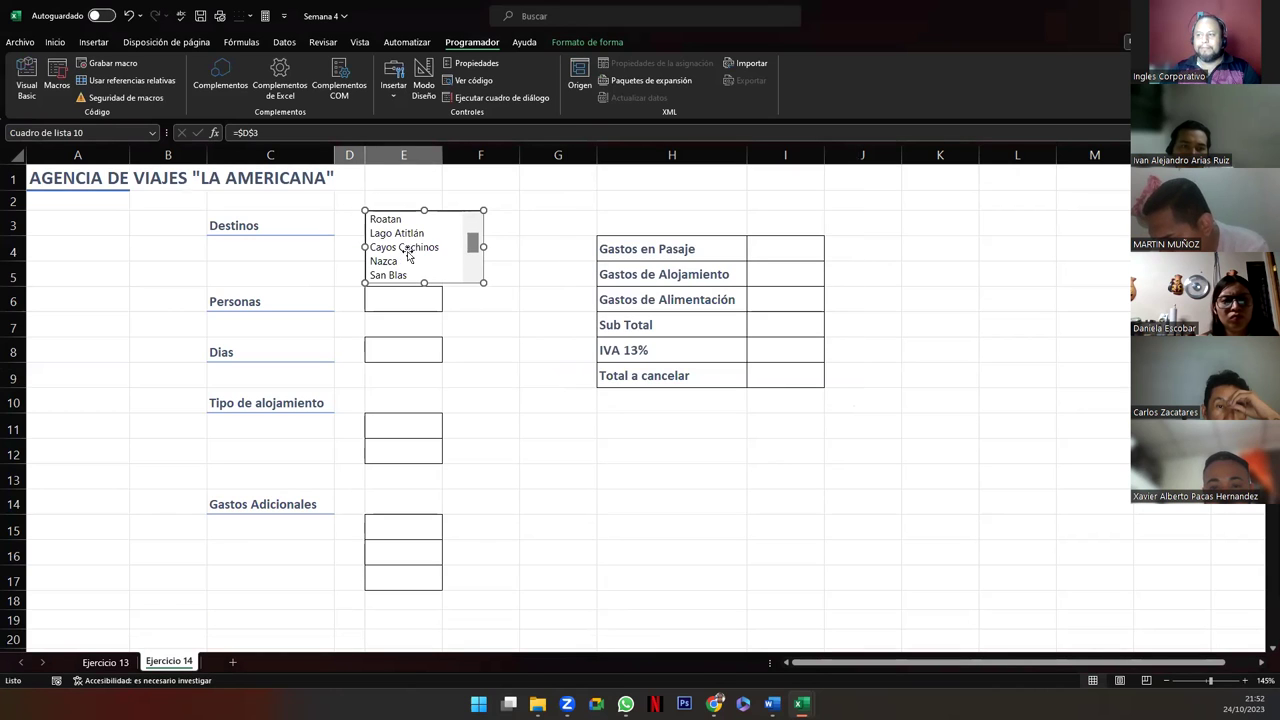
Step: Compare the list box with destination names A53:A59, then pick Roatan to test D3
click(477, 328)
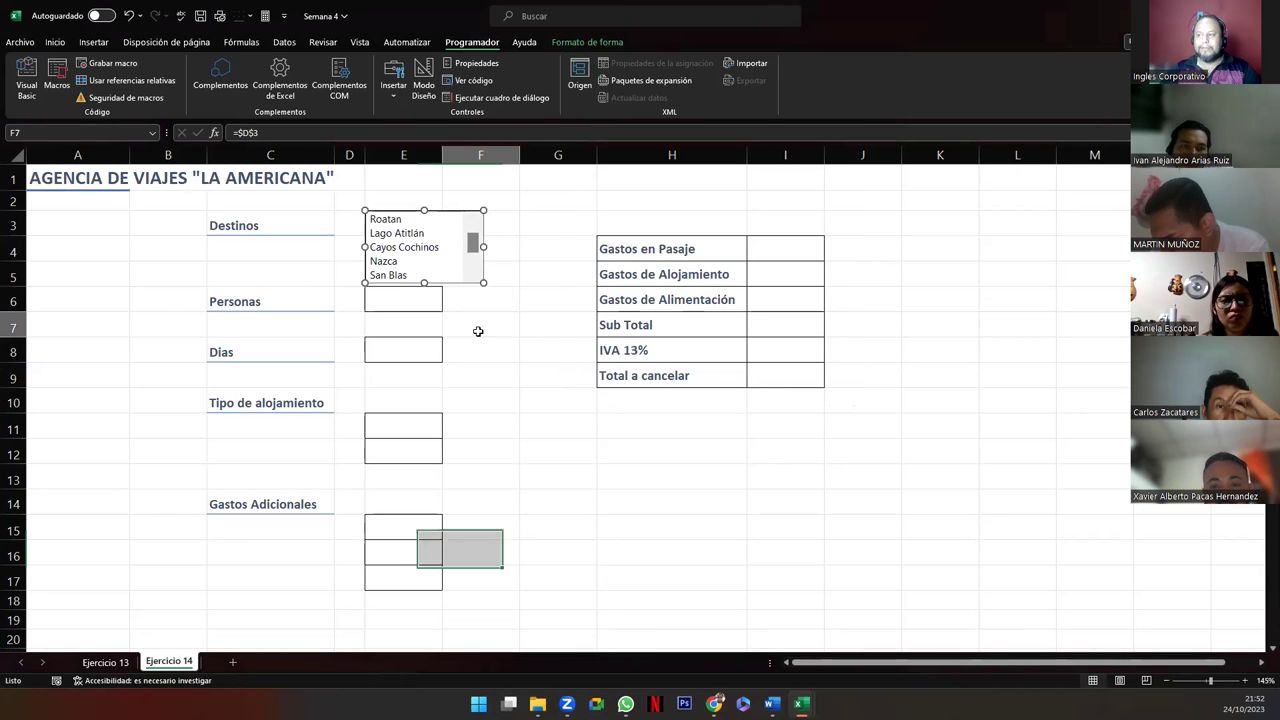
drag(476, 250, 474, 266)
double_click(474, 220)
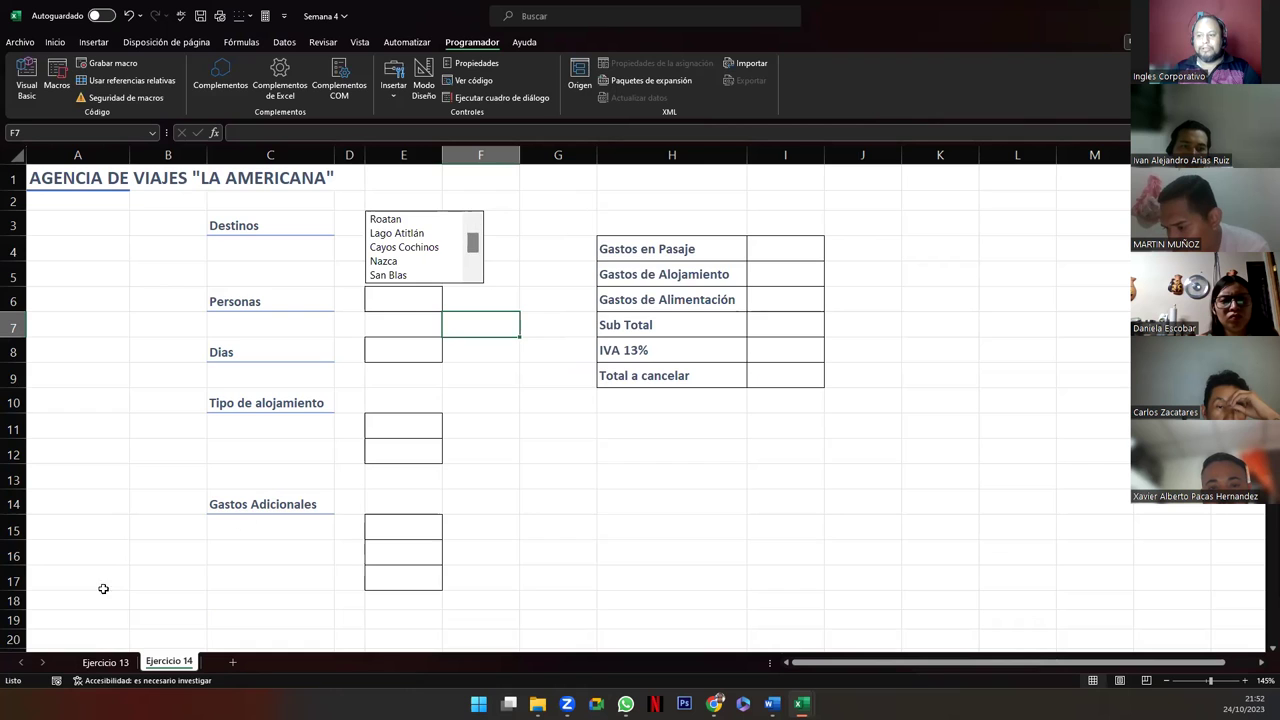
scroll(110, 555, down, 13)
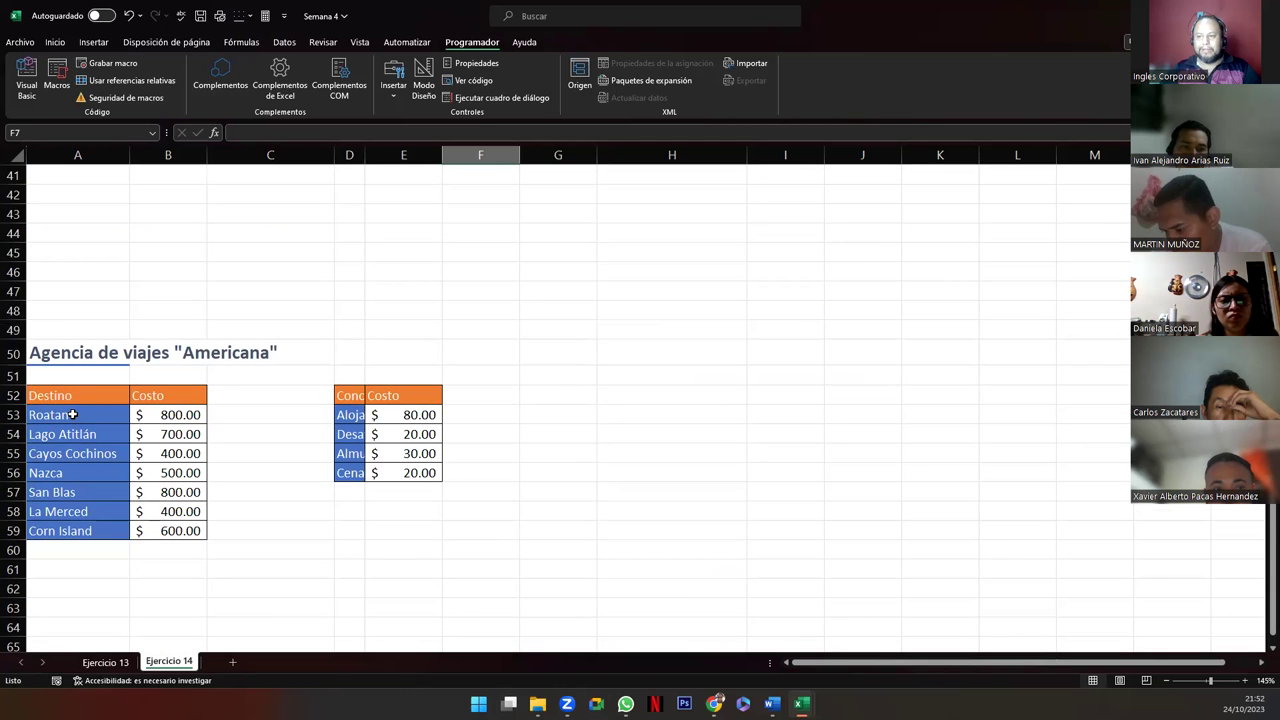
drag(72, 414, 80, 528)
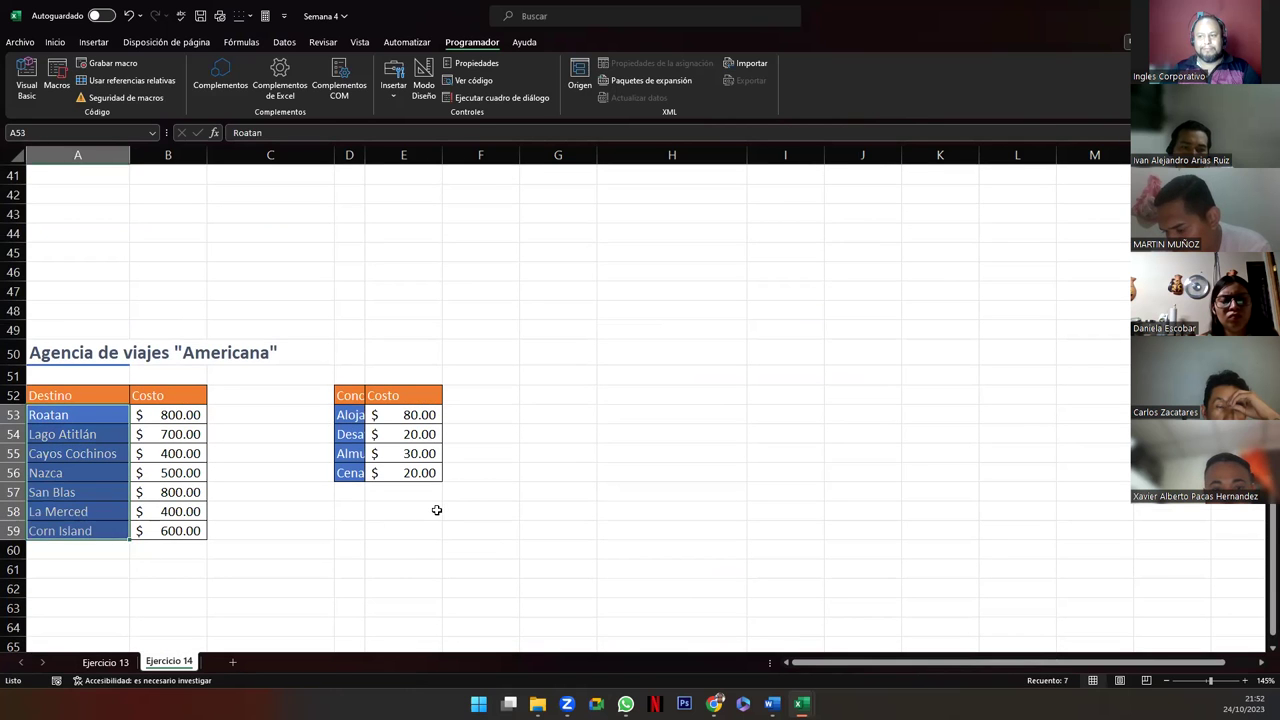
scroll(437, 508, up, 13)
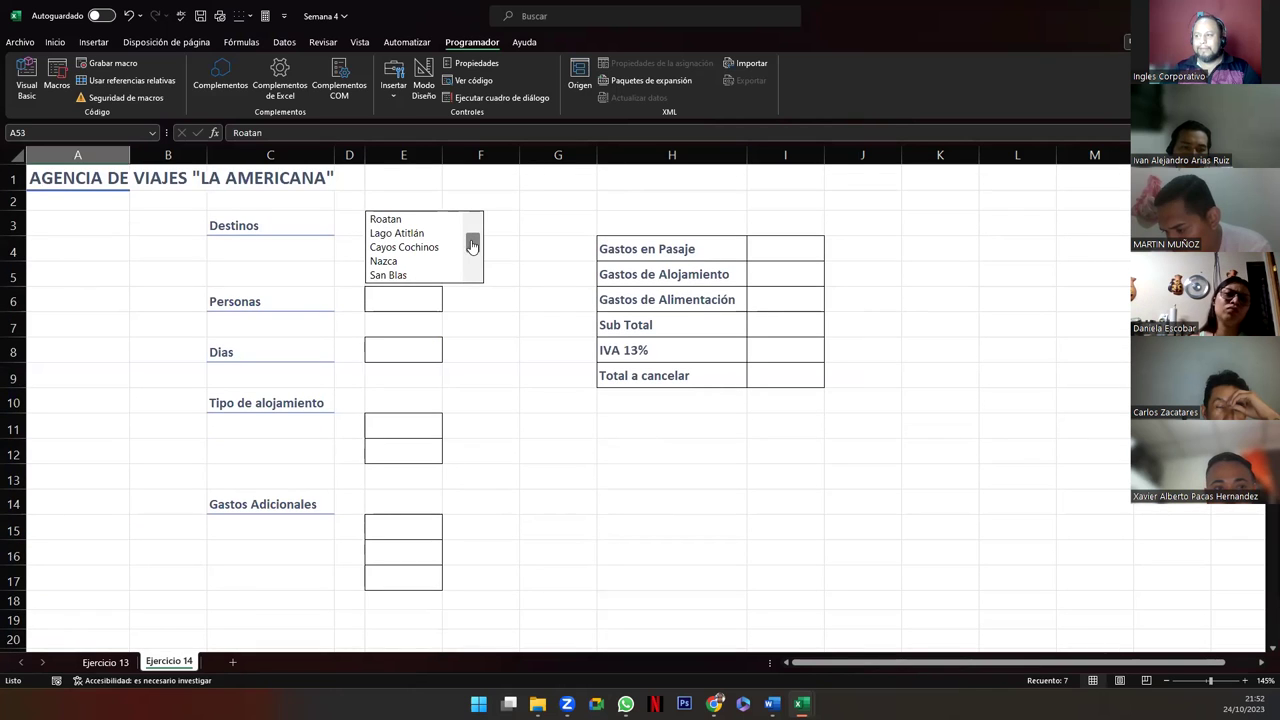
mouse_move(475, 222)
mouse_down()
mouse_move(471, 274)
mouse_move(473, 235)
mouse_up()
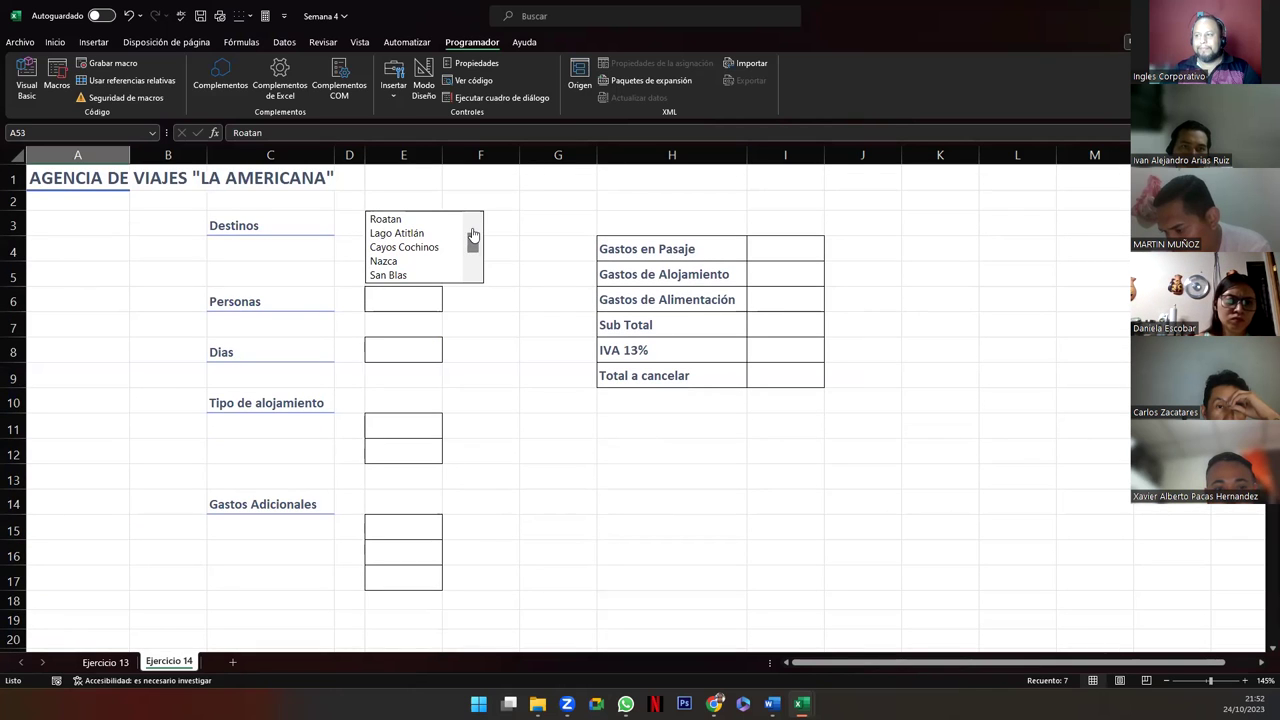
click(425, 95)
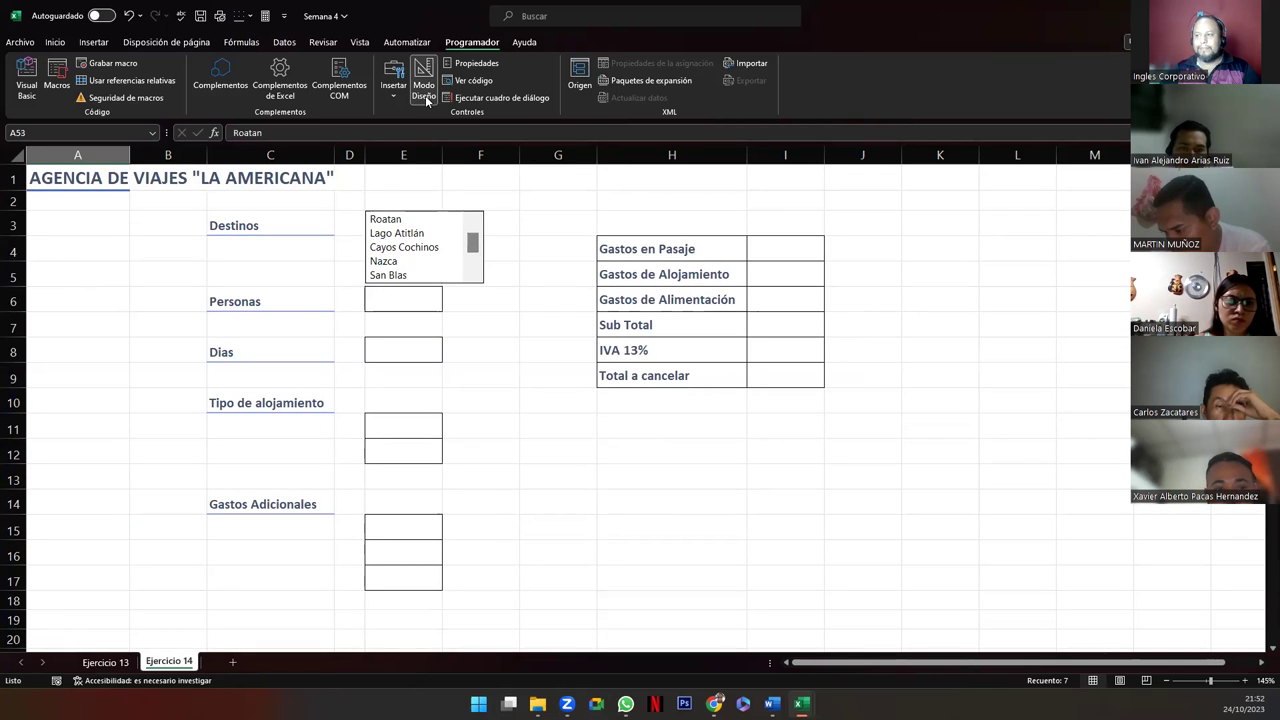
click(345, 227)
click(392, 222)
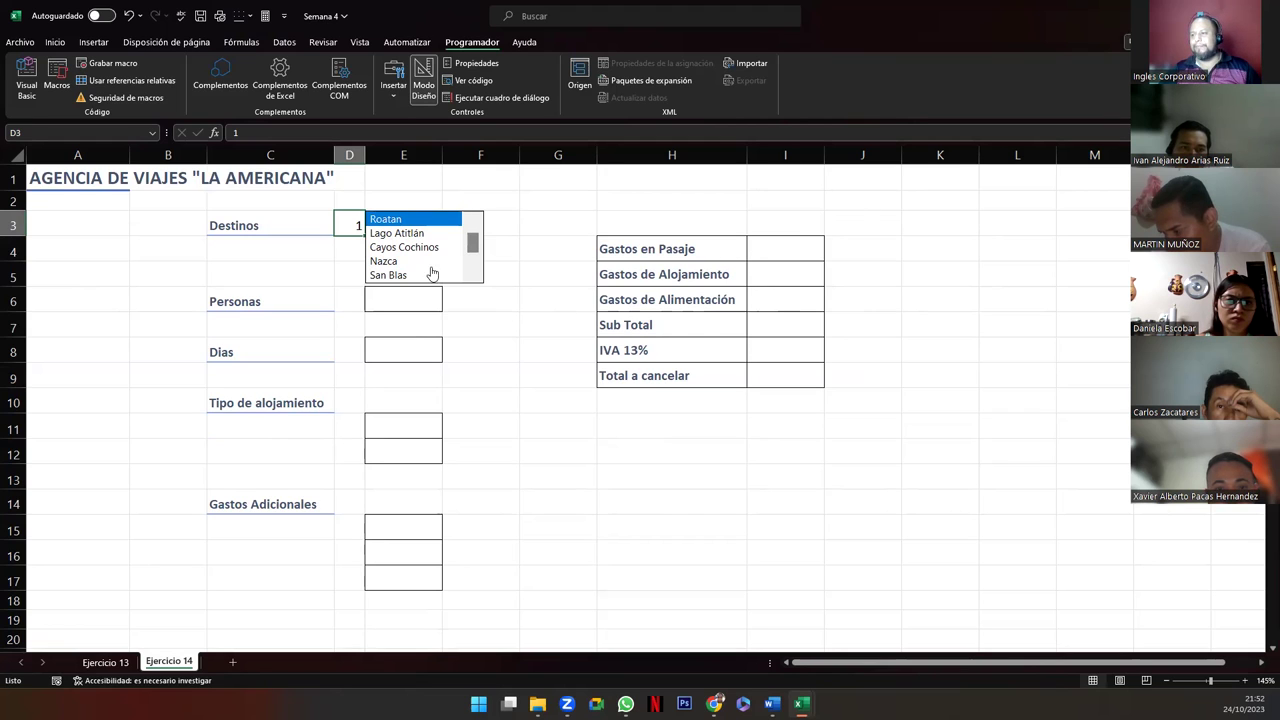
click(474, 277)
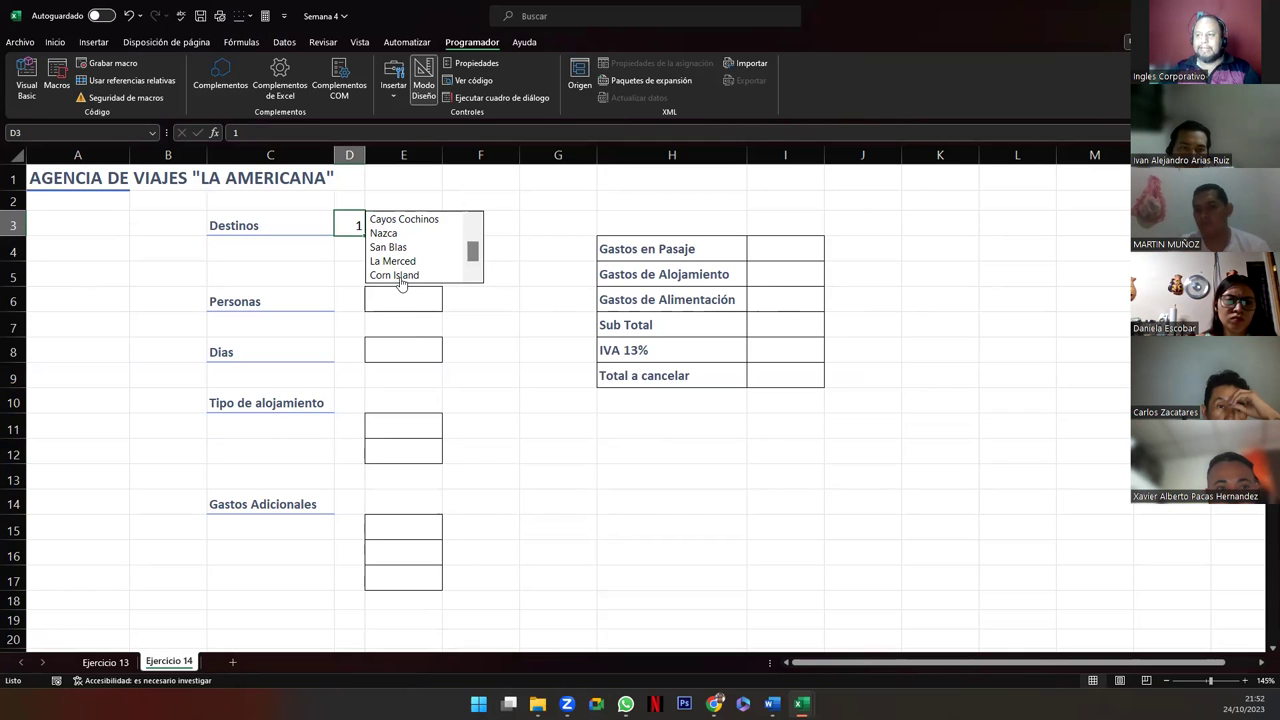
Step: Choose Corn Island, then step the list selection back up to Roatan with the arrow keys
click(400, 276)
scroll(463, 257, down, 2)
scroll(480, 260, down, 15)
scroll(481, 271, up, 14)
scroll(481, 271, up, 4)
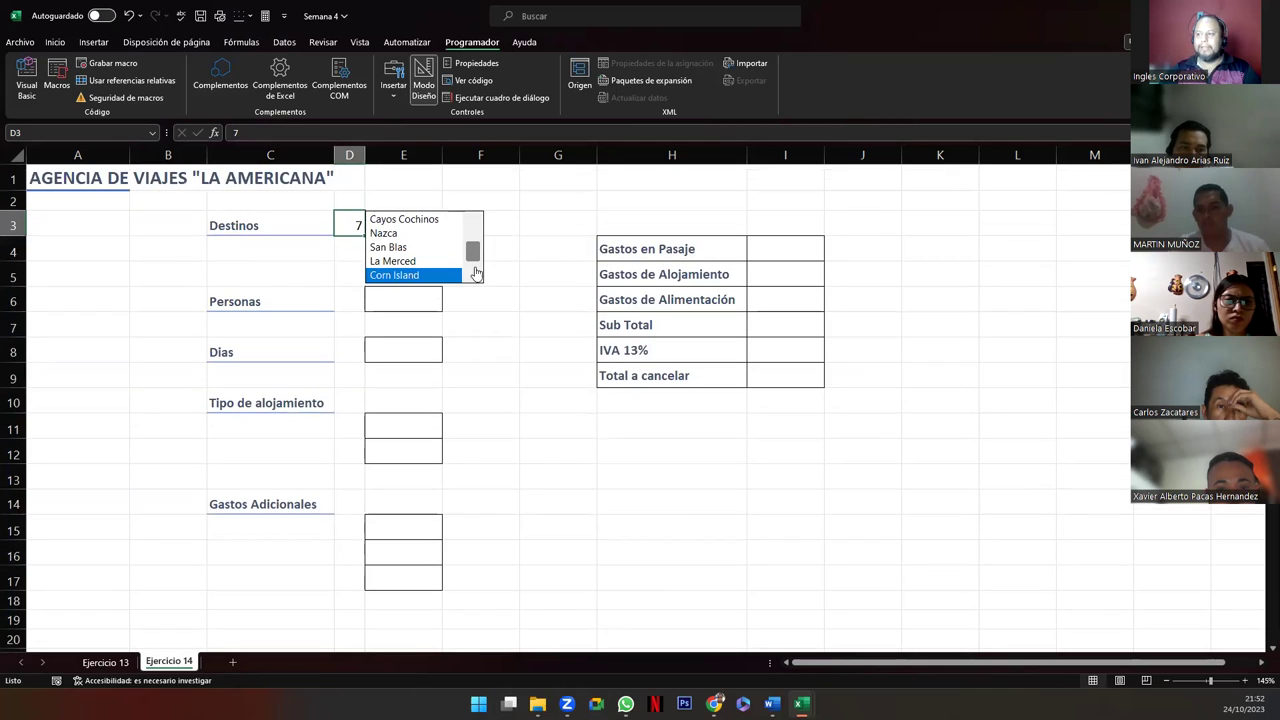
key(Up)
key(Up)
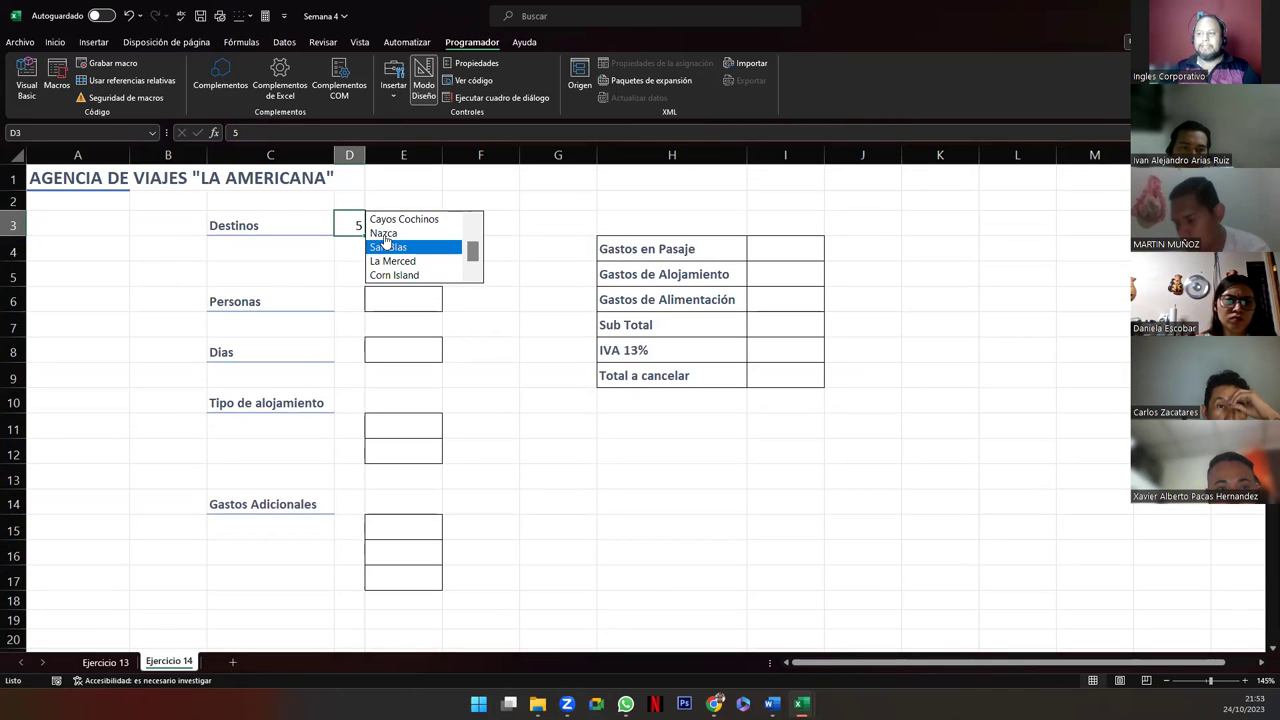
key(Up)
key(Up)
scroll(473, 257, up, 2)
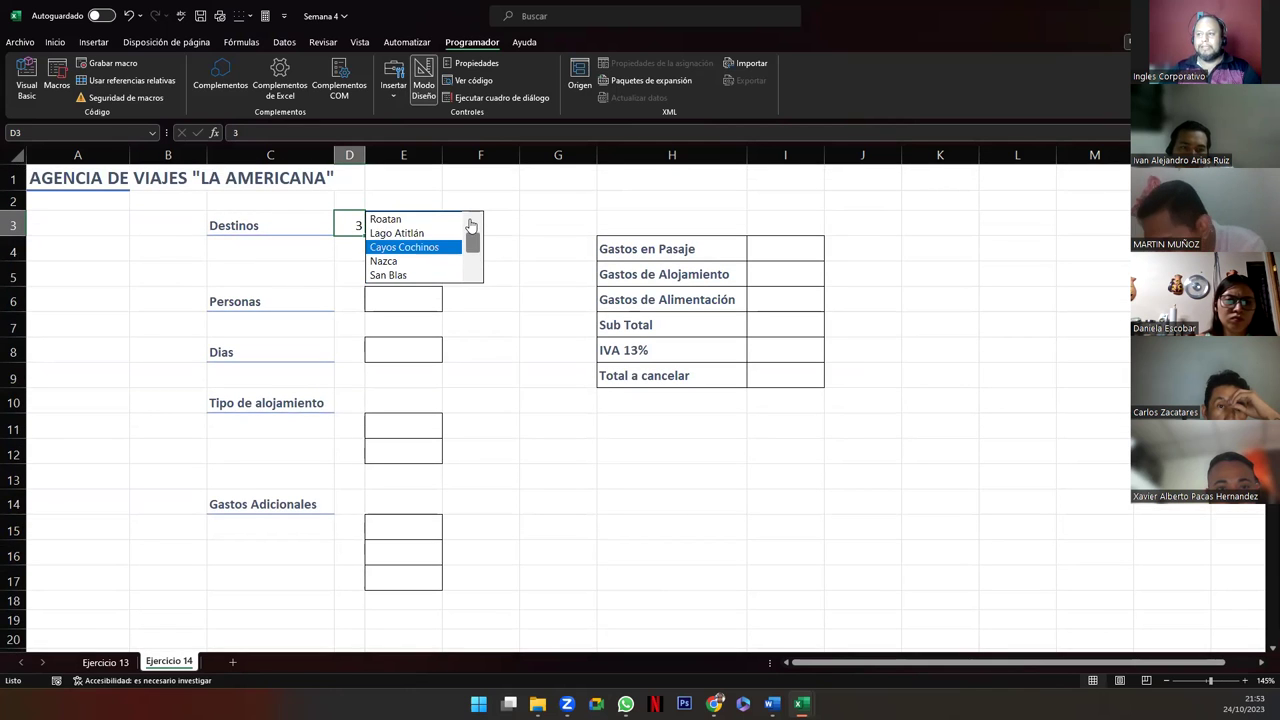
key(Up)
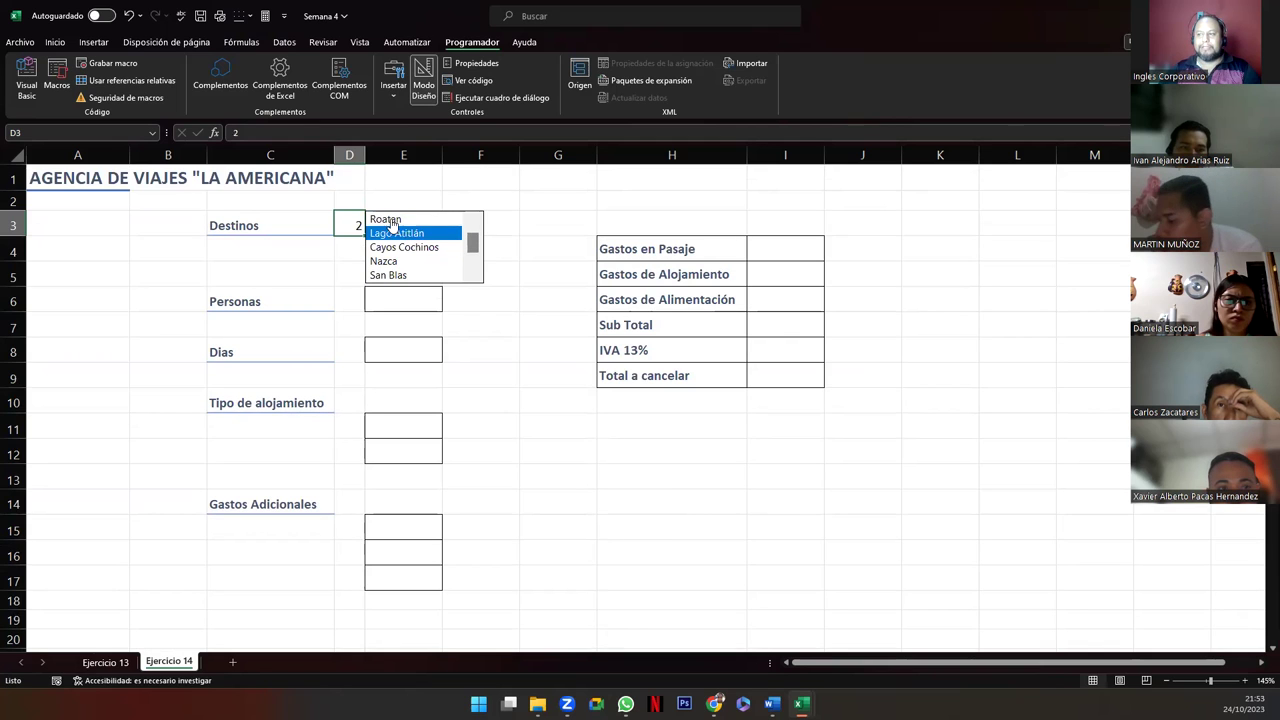
key(Up)
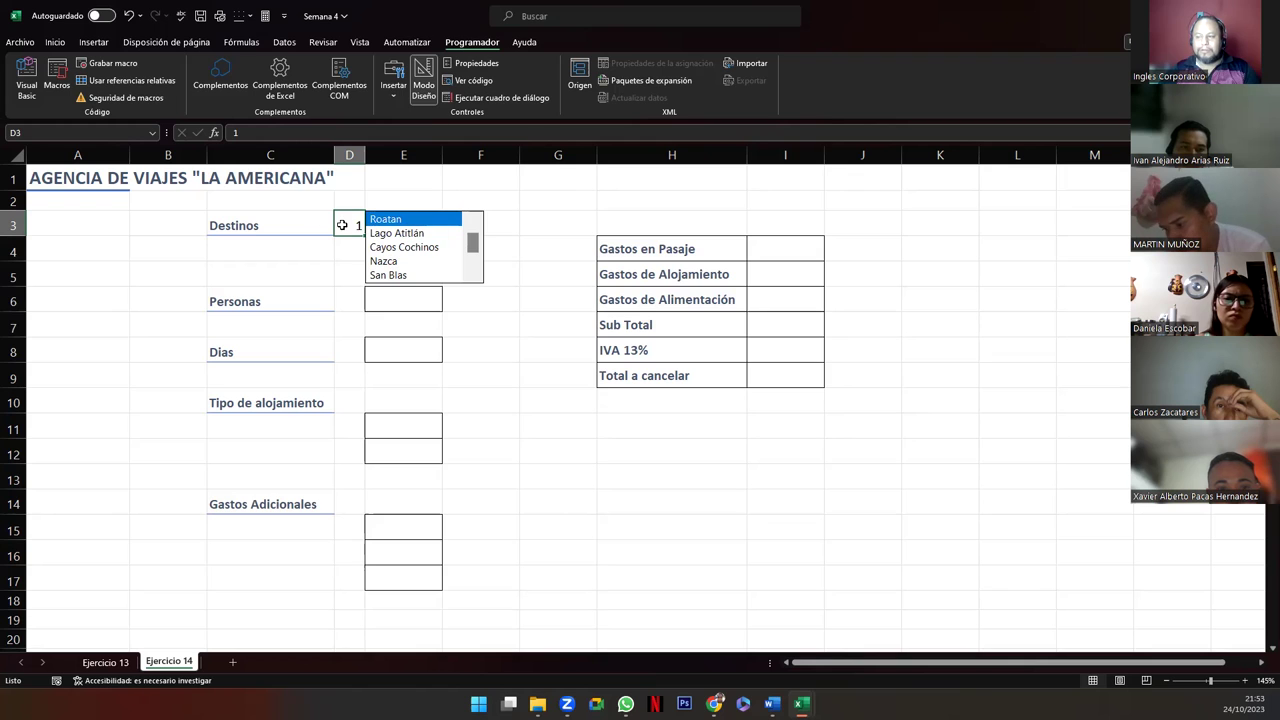
Step: Review the list box's Formato de control cell link and close it unchanged
right_click(413, 238)
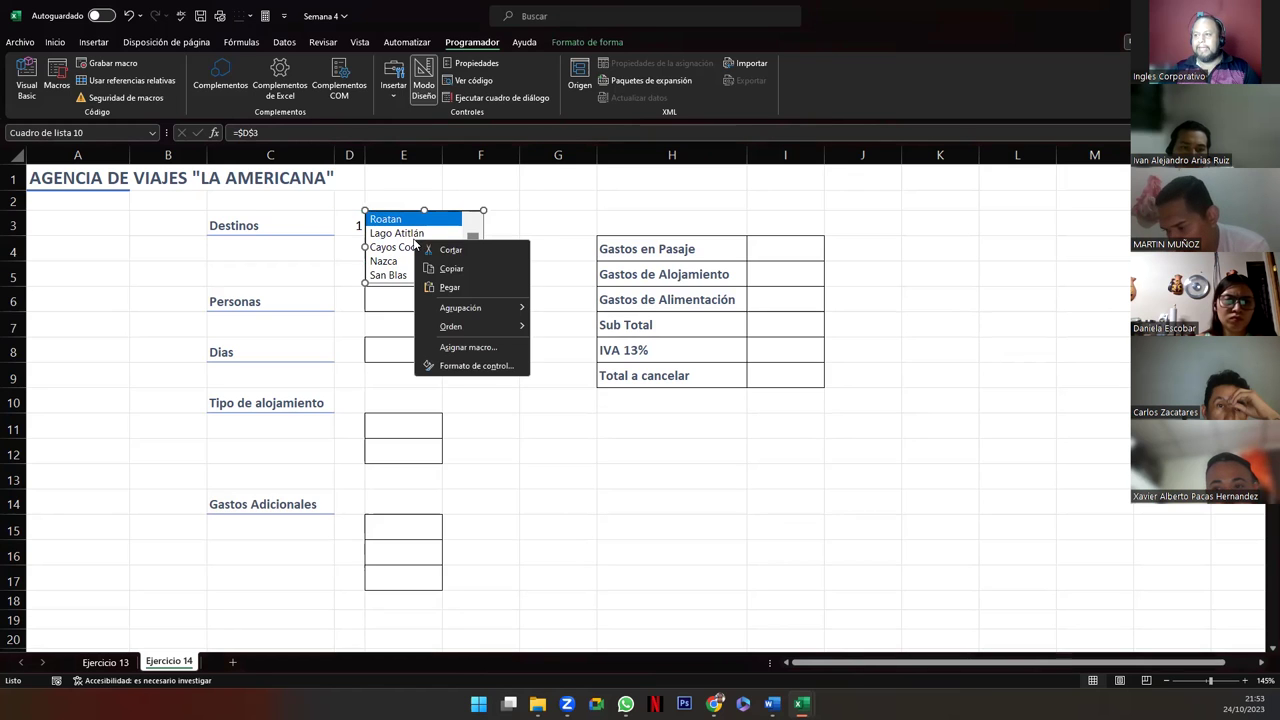
key(Escape)
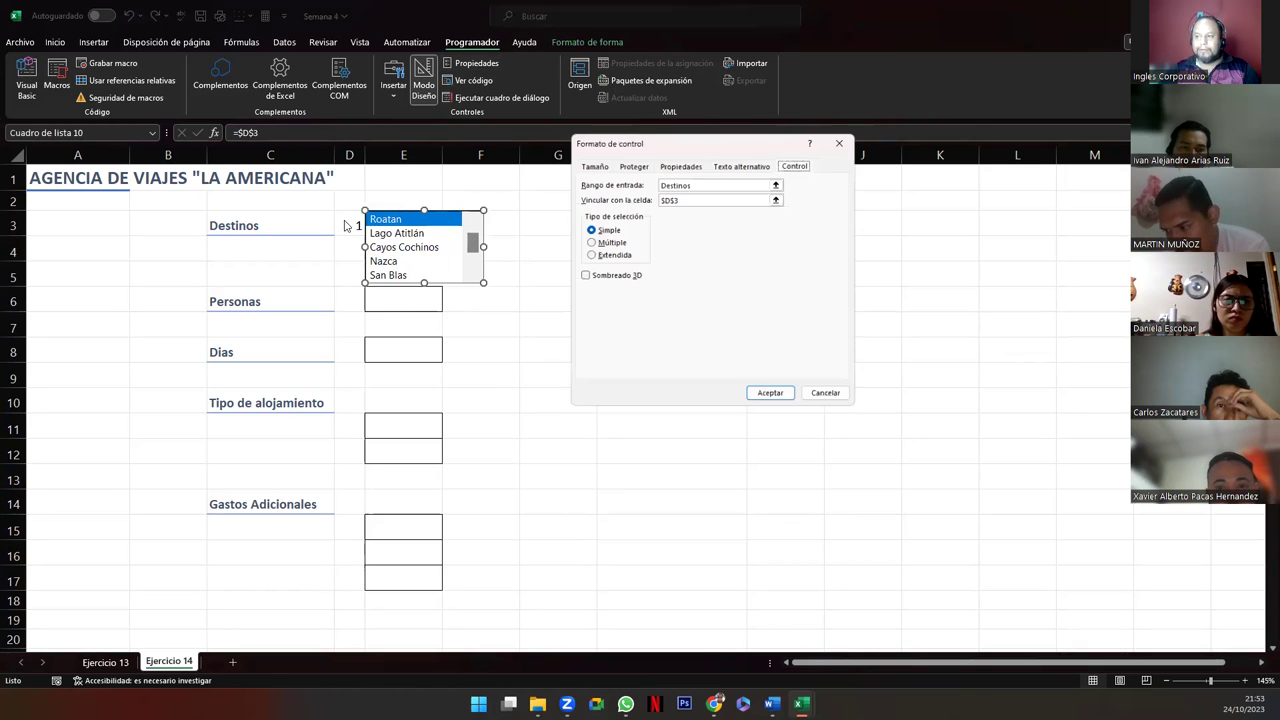
key(Return)
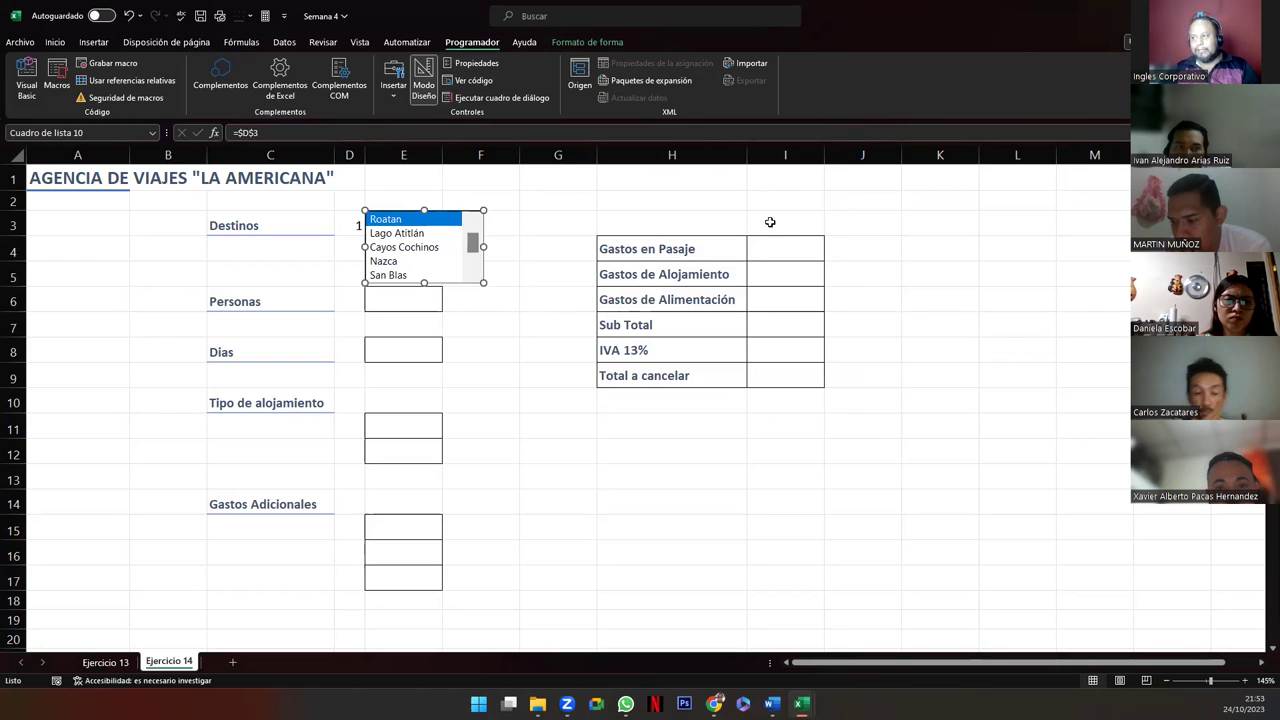
Step: Draw a Control de número spin button just right of the Personas box at E6
click(350, 298)
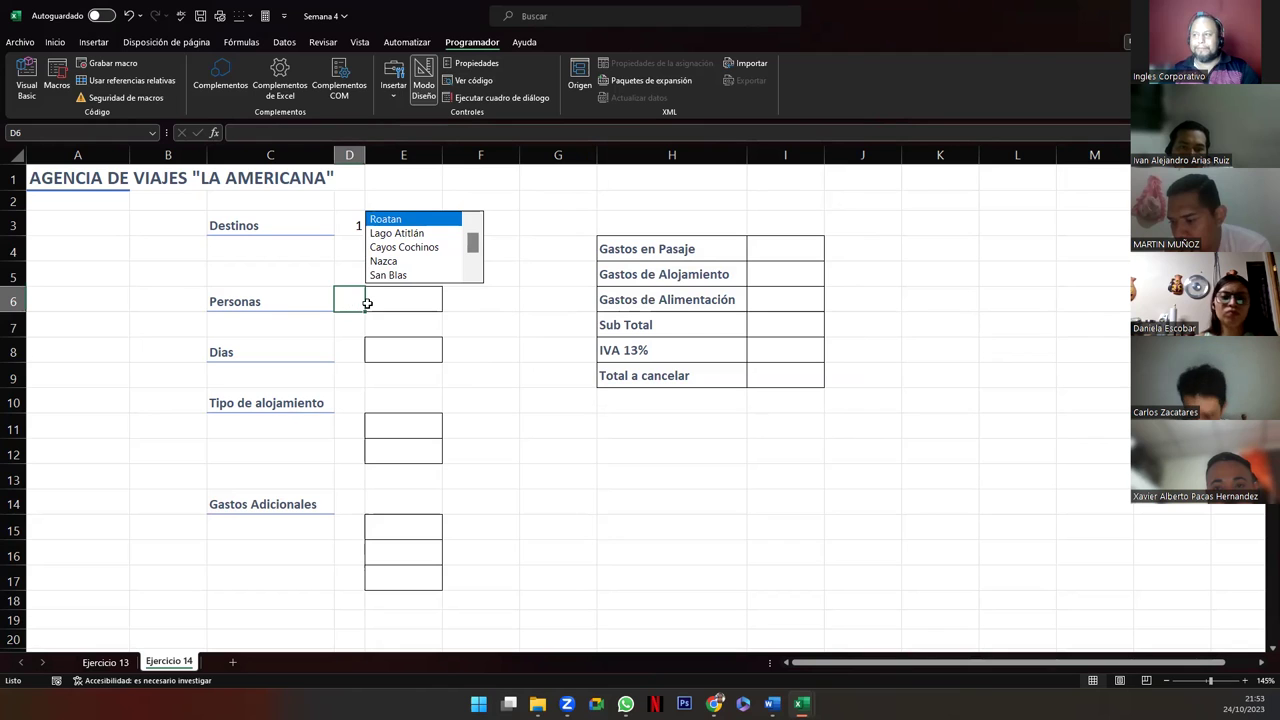
click(395, 87)
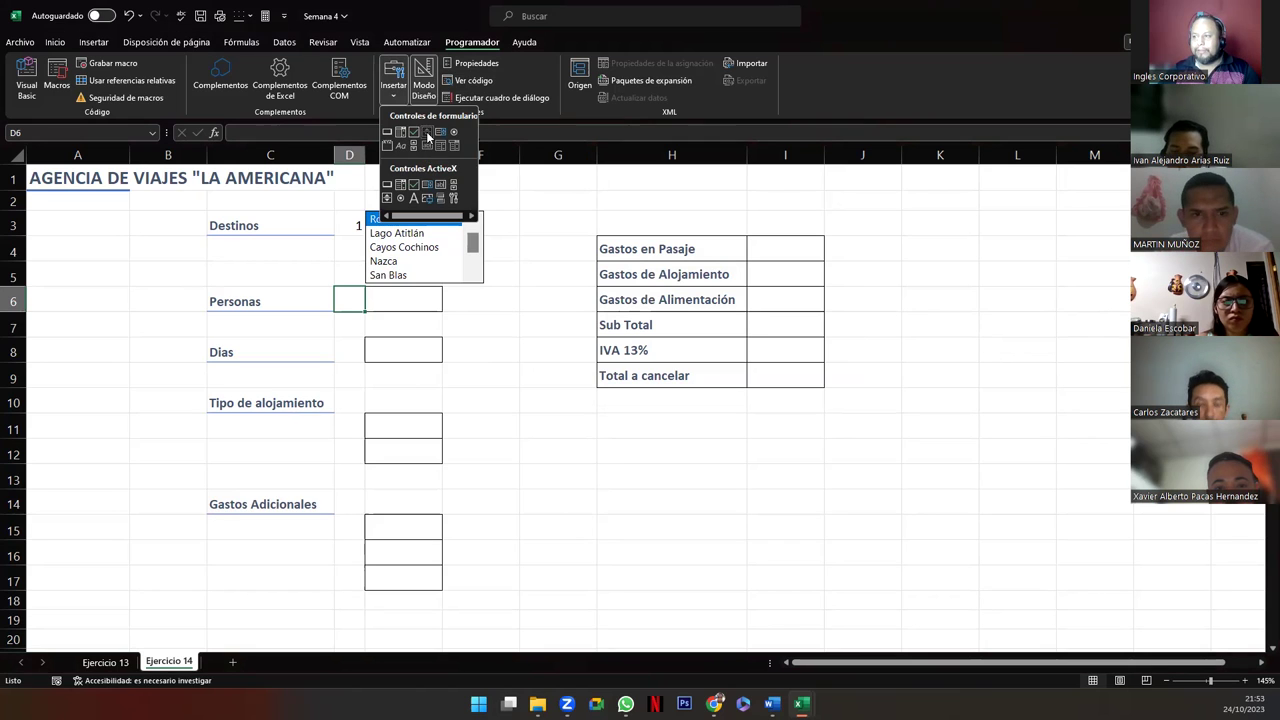
click(427, 135)
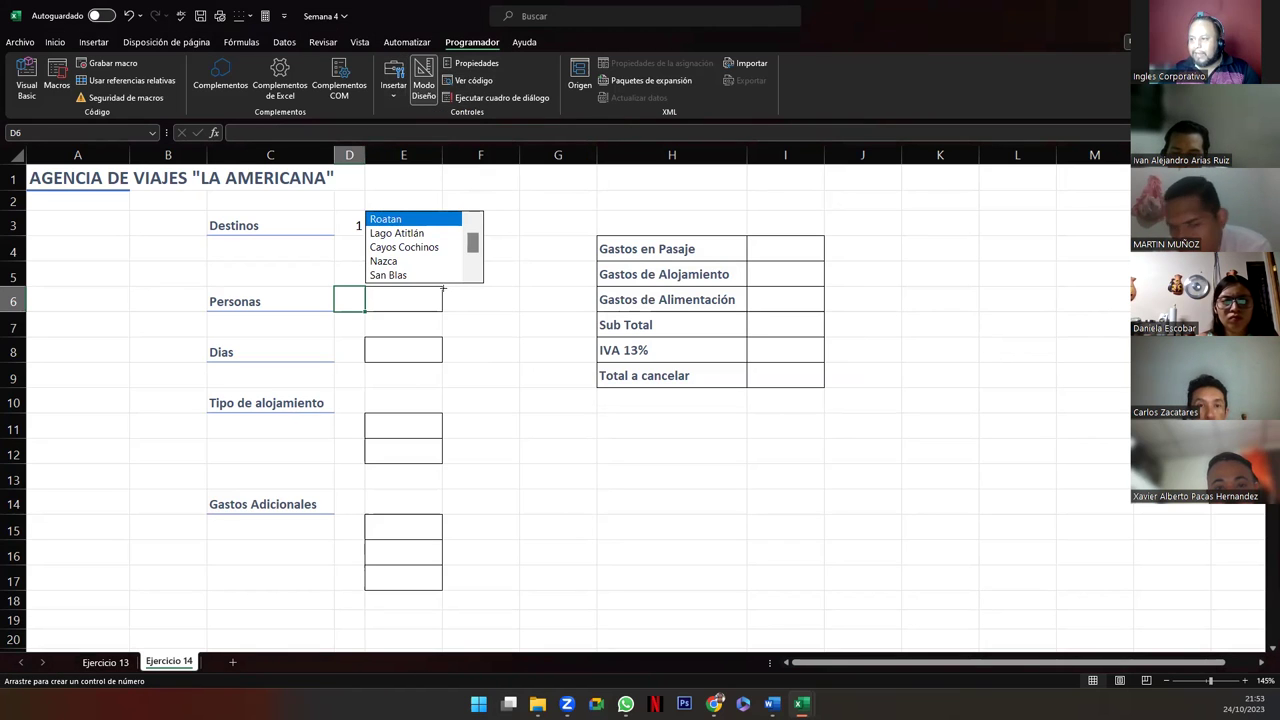
mouse_move(443, 288)
mouse_down()
mouse_move(537, 381)
mouse_move(469, 314)
mouse_up()
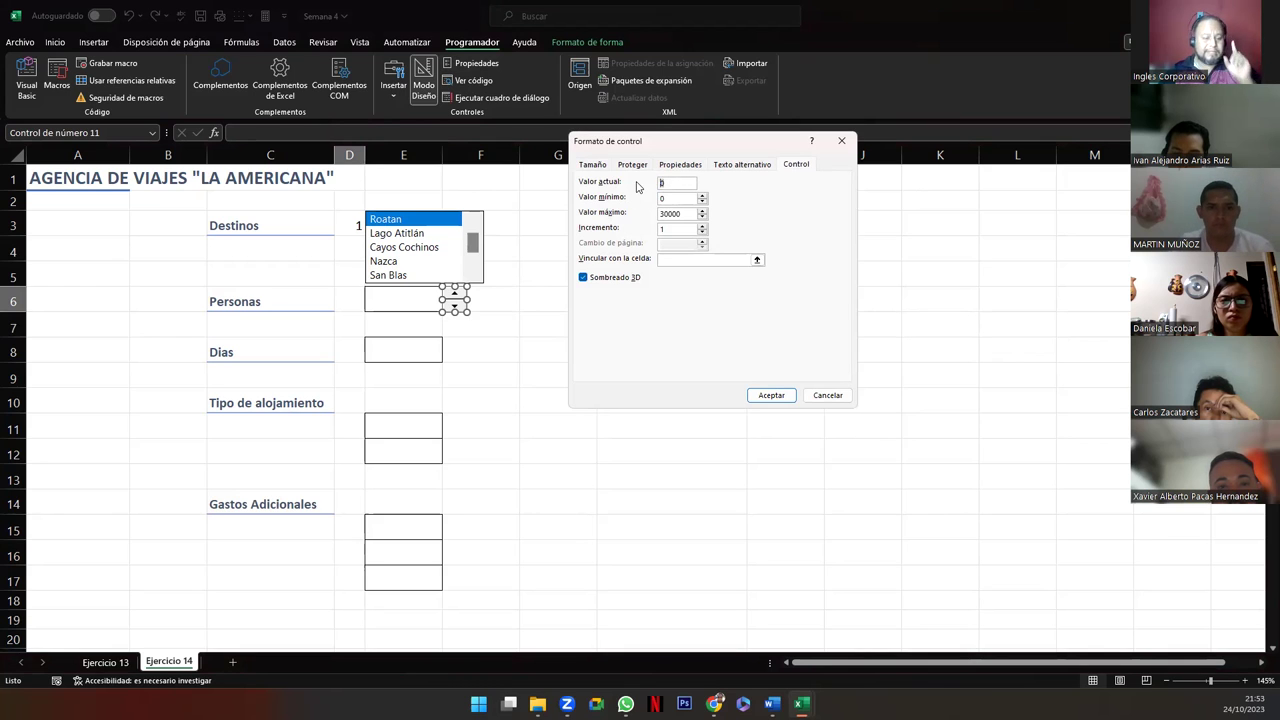
Step: Give the spin button current value 1, minimum 1, maximum 10, linked to $E$6
text(1)
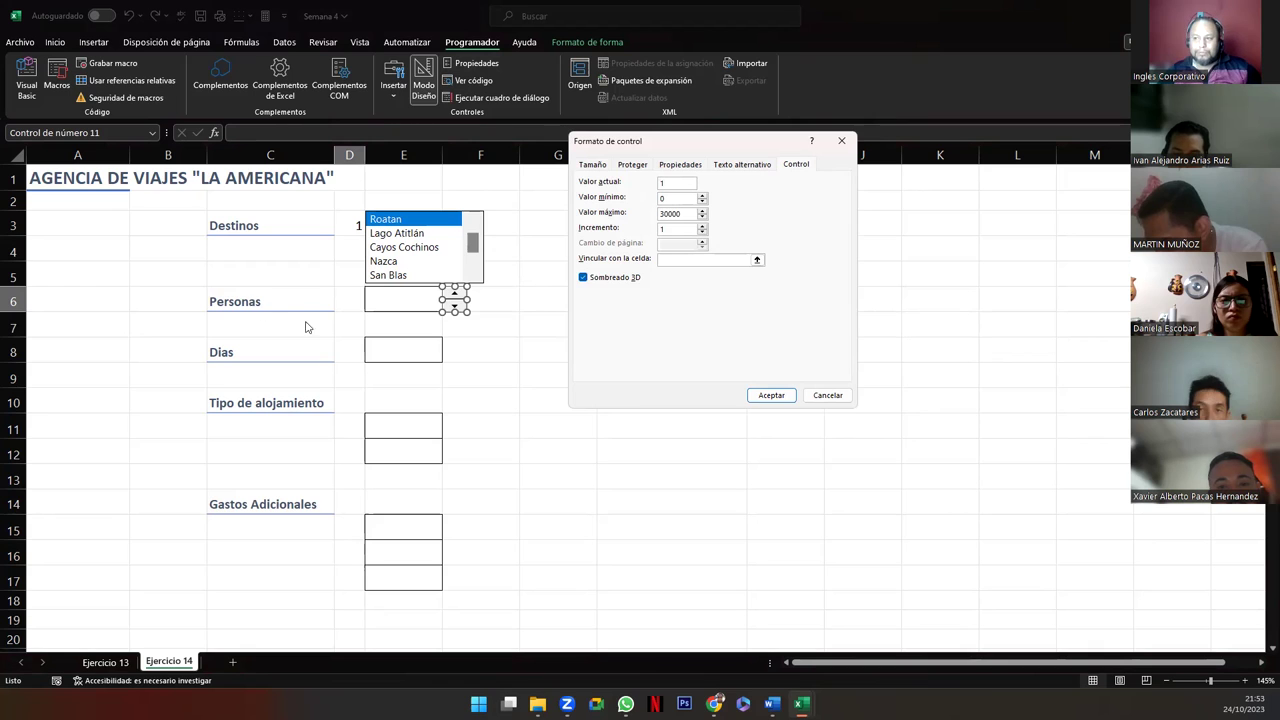
key(Tab)
text(1)
key(Tab)
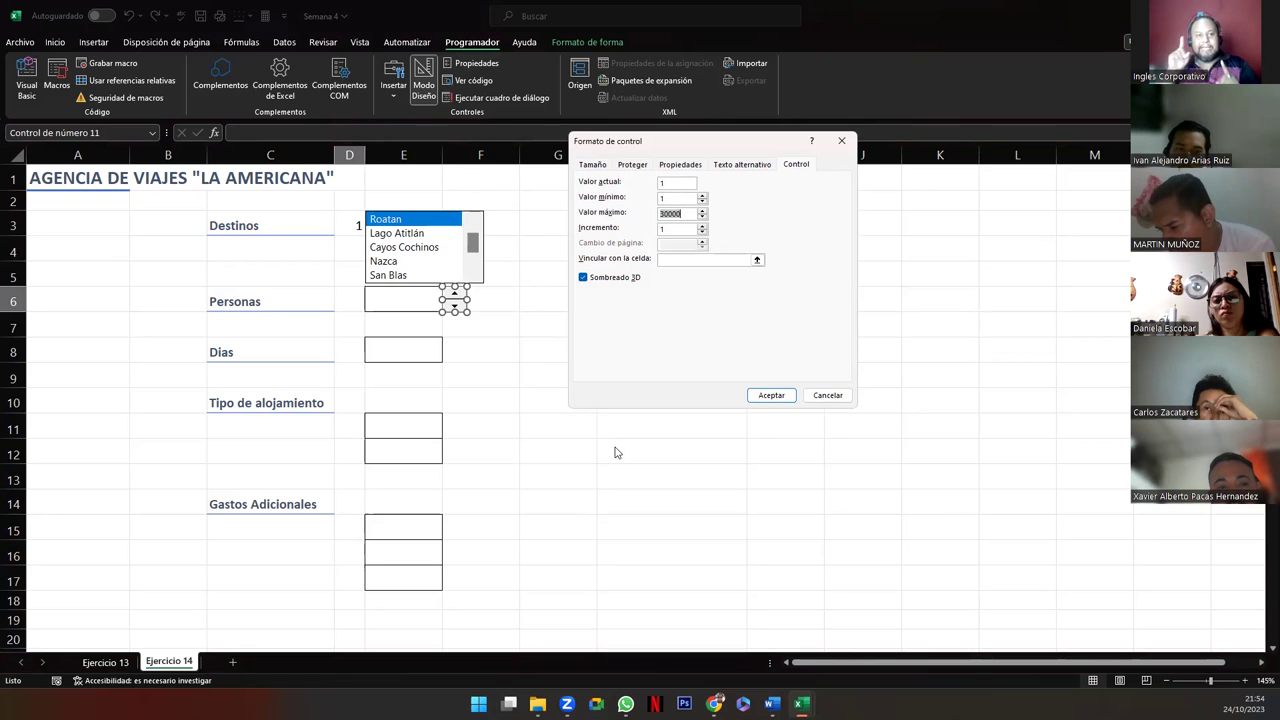
text(10)
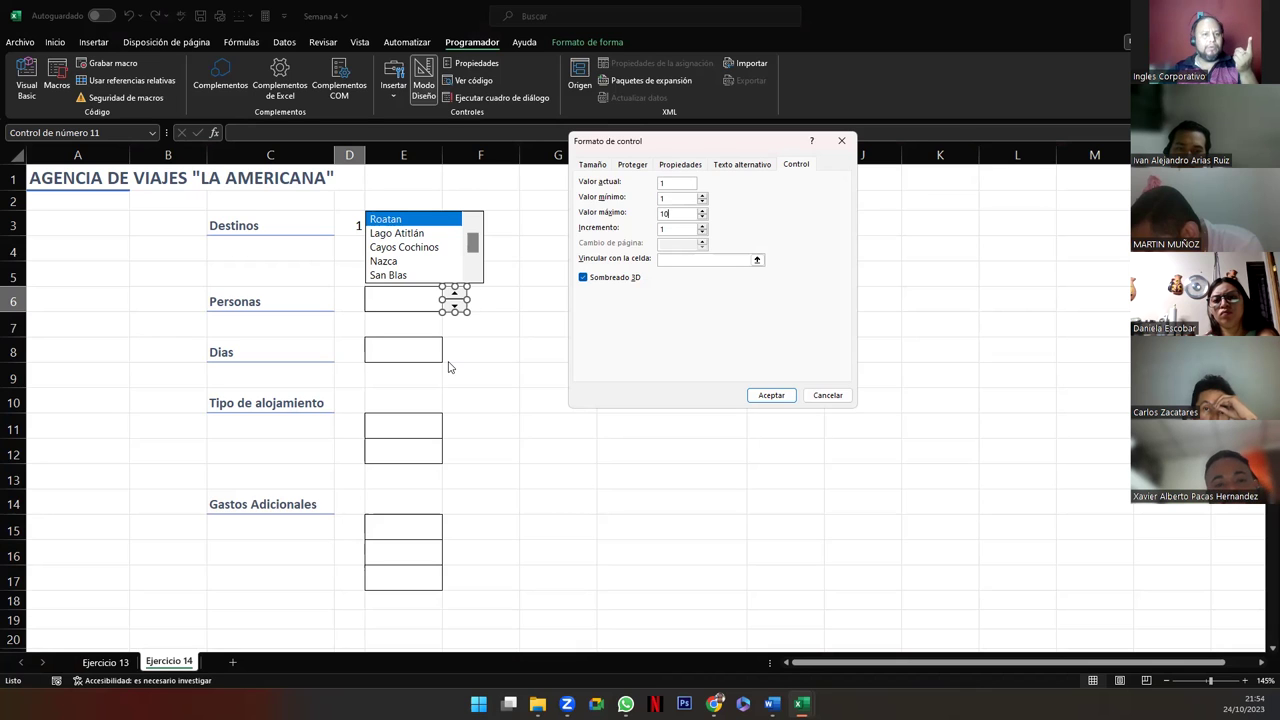
click(690, 259)
click(409, 302)
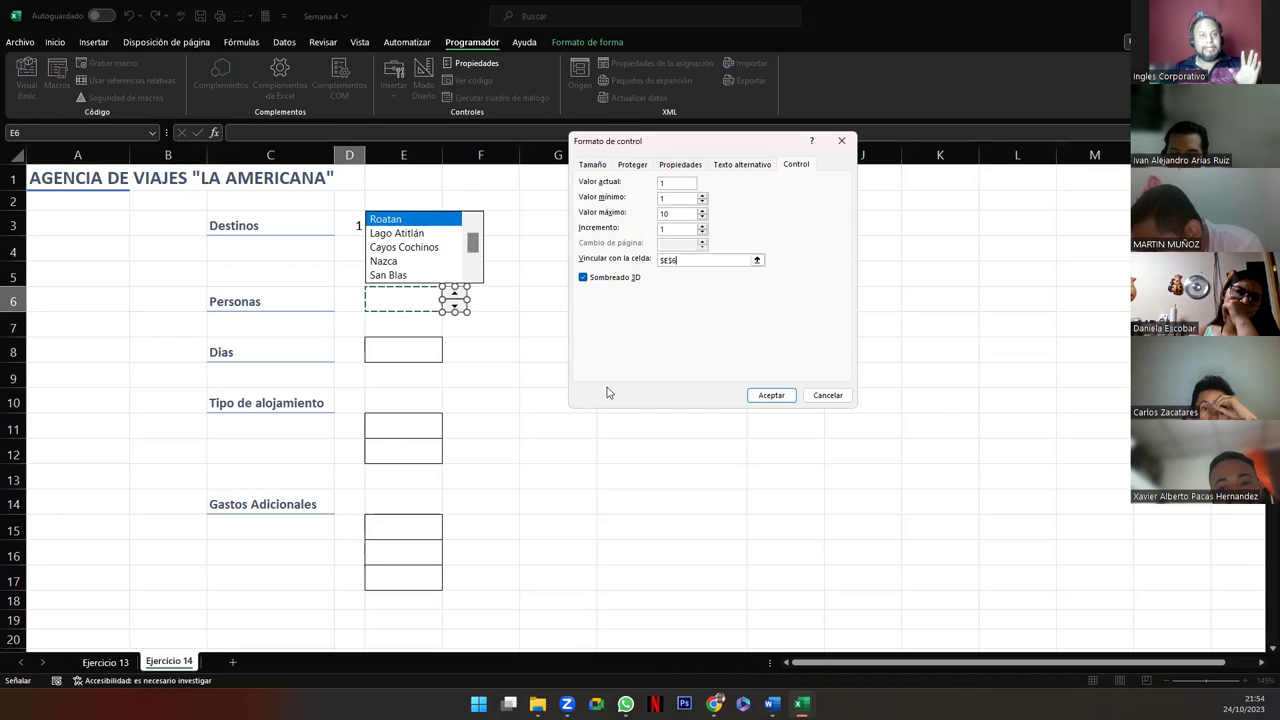
click(763, 401)
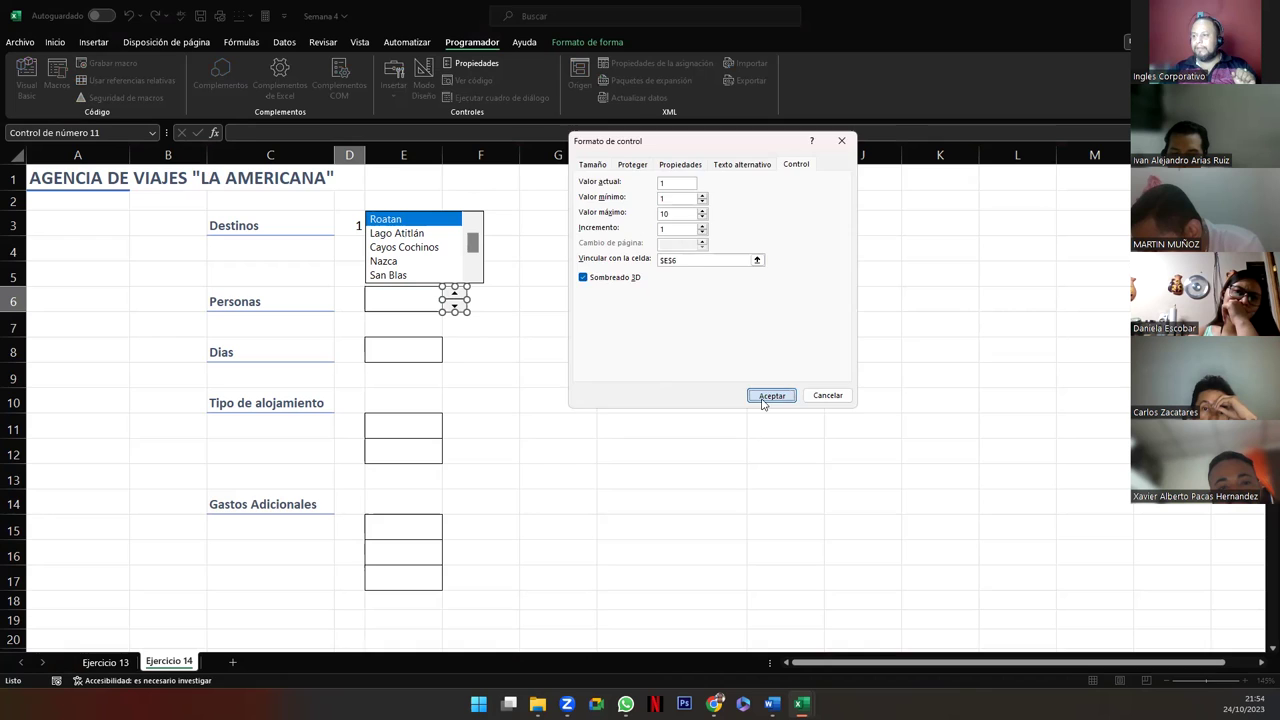
click(478, 365)
click(399, 304)
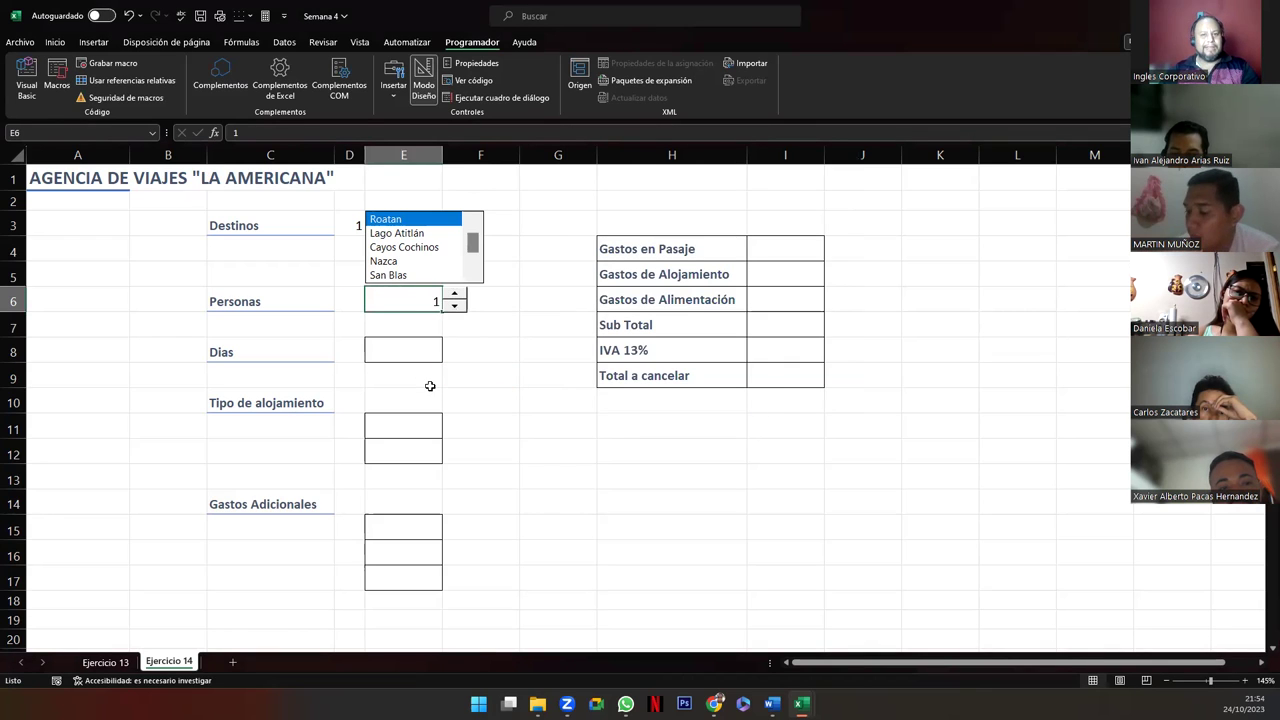
click(455, 295)
click(455, 295)
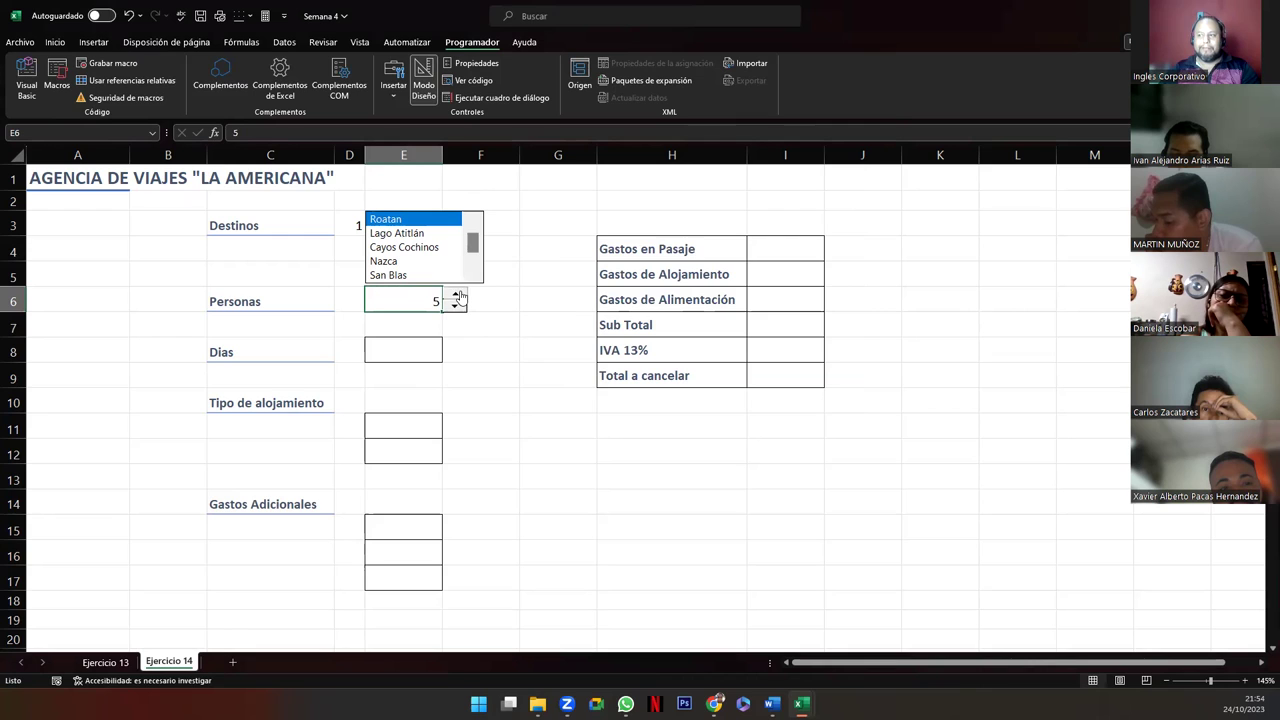
click(457, 295)
click(457, 295)
click(457, 295)
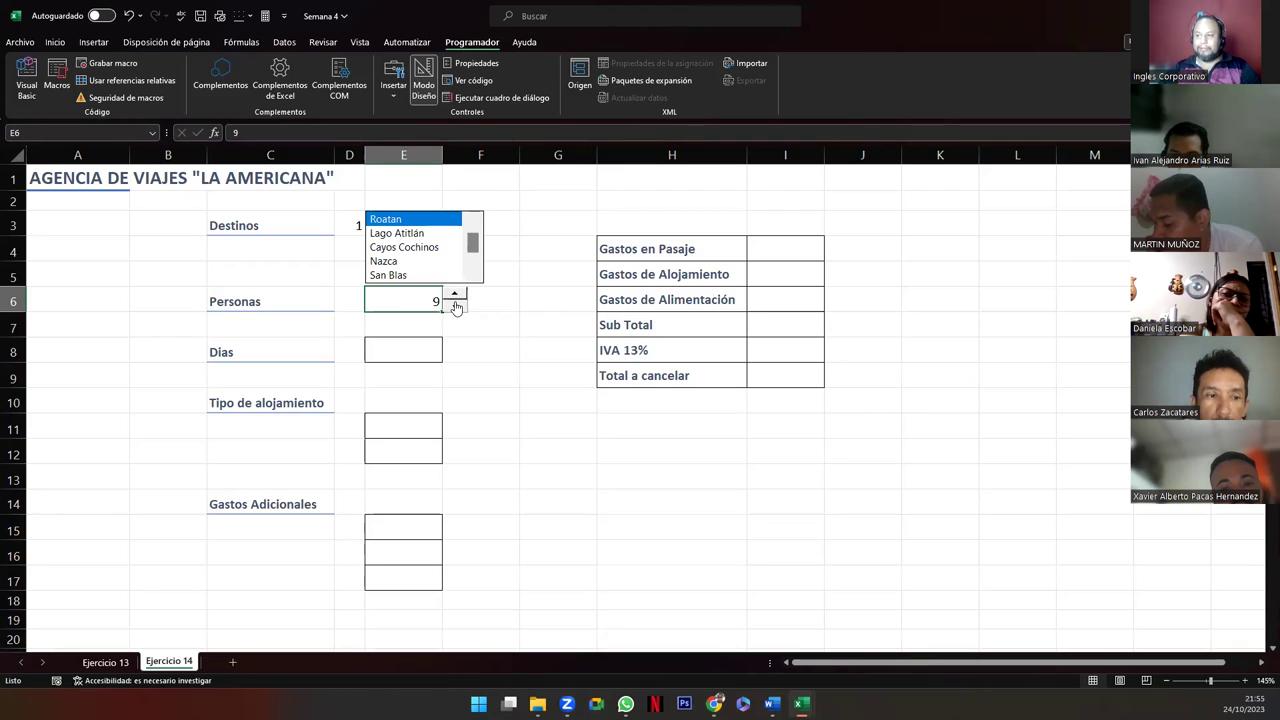
click(455, 306)
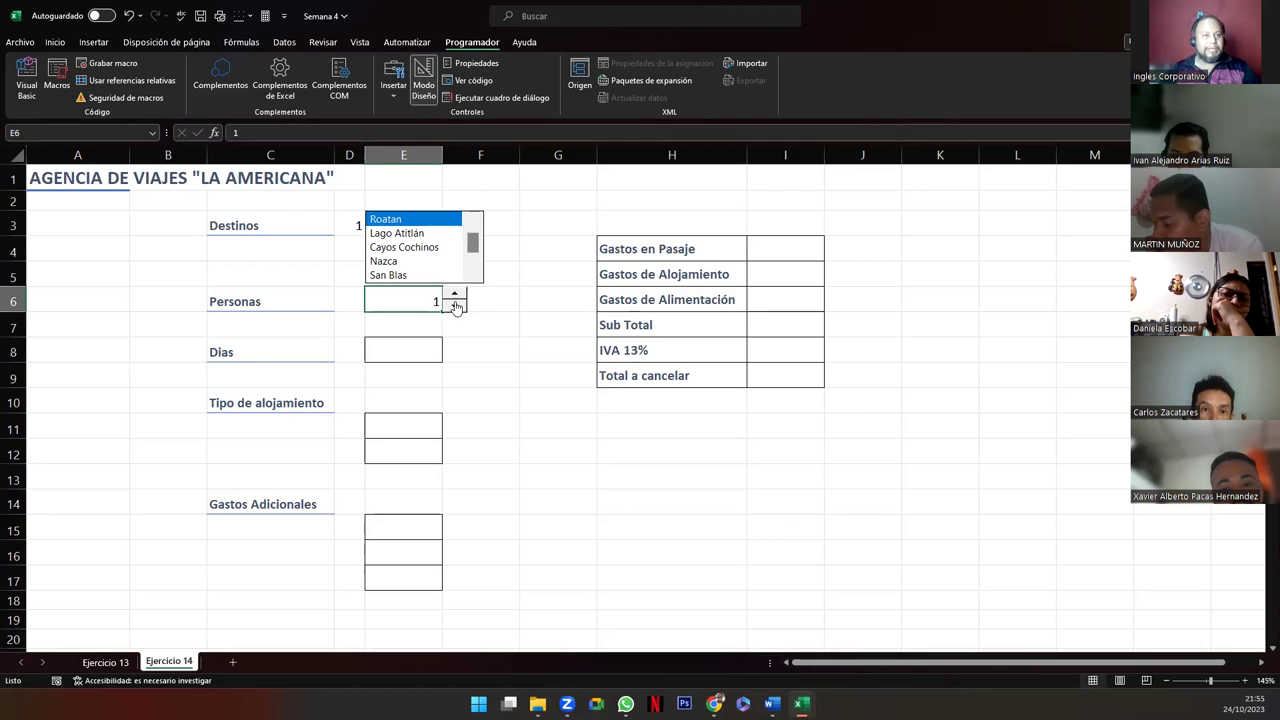
Step: Copy the Personas spin button and paste it beside the Dias box at F8
right_click(460, 304)
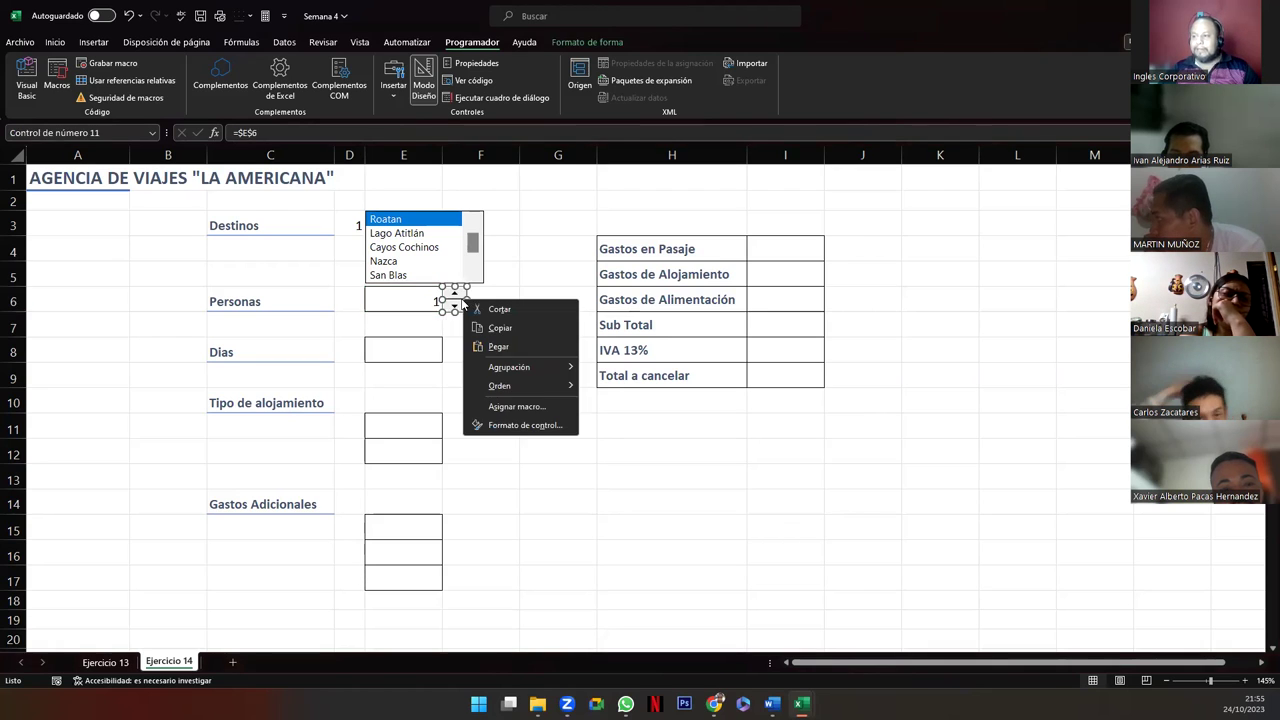
key(Escape)
click(455, 344)
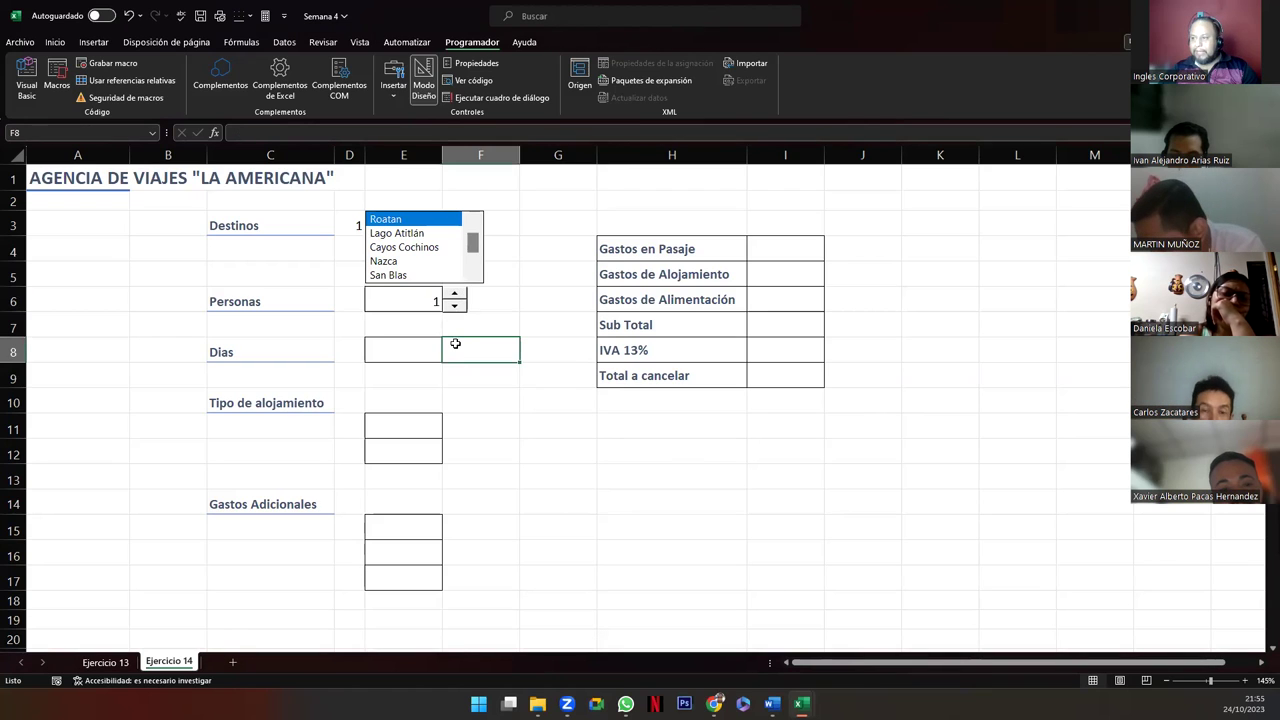
key(ctrl+v)
click(462, 394)
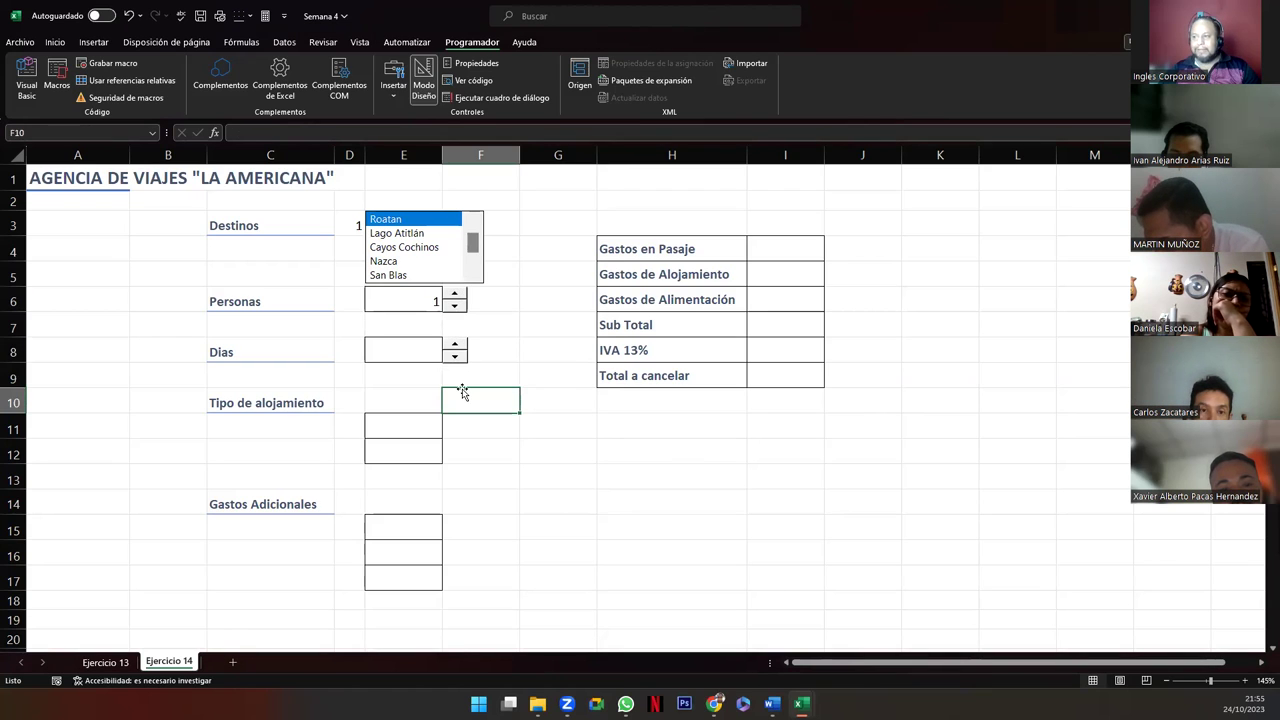
Step: Set the Dias spinner's maximum to 5 and link it to cell $E$8
right_click(455, 352)
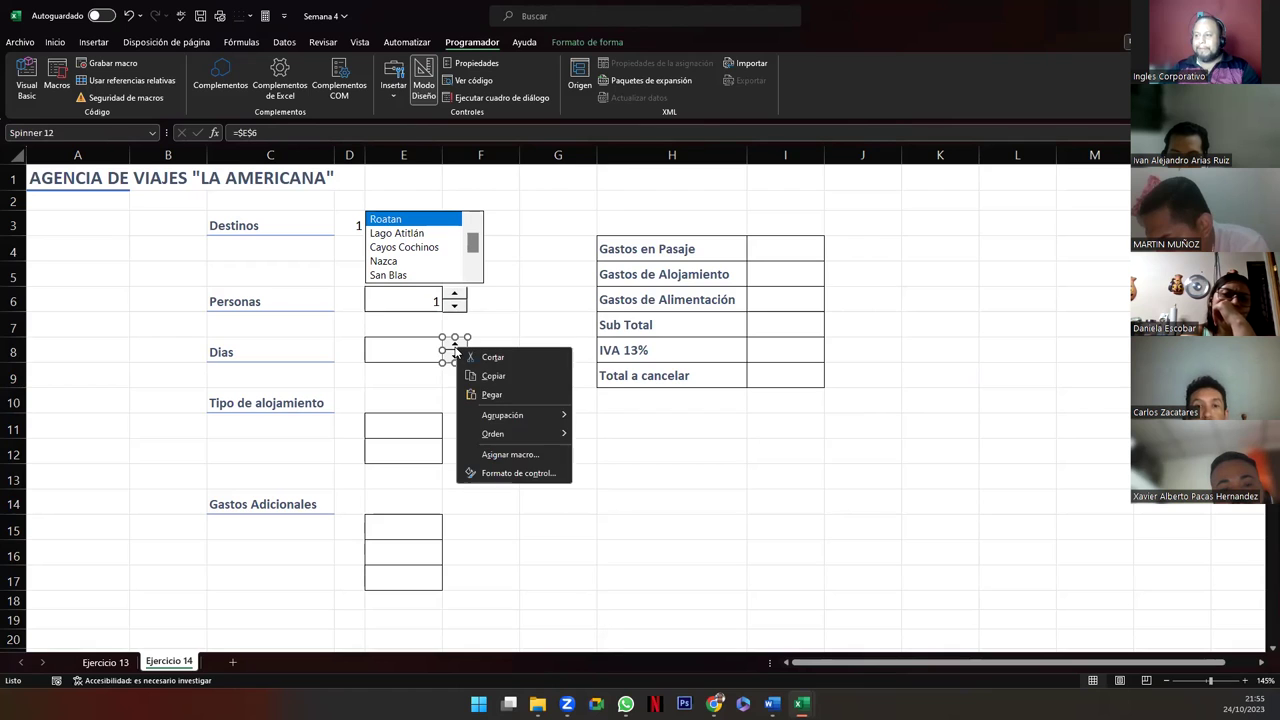
click(481, 63)
click(481, 63)
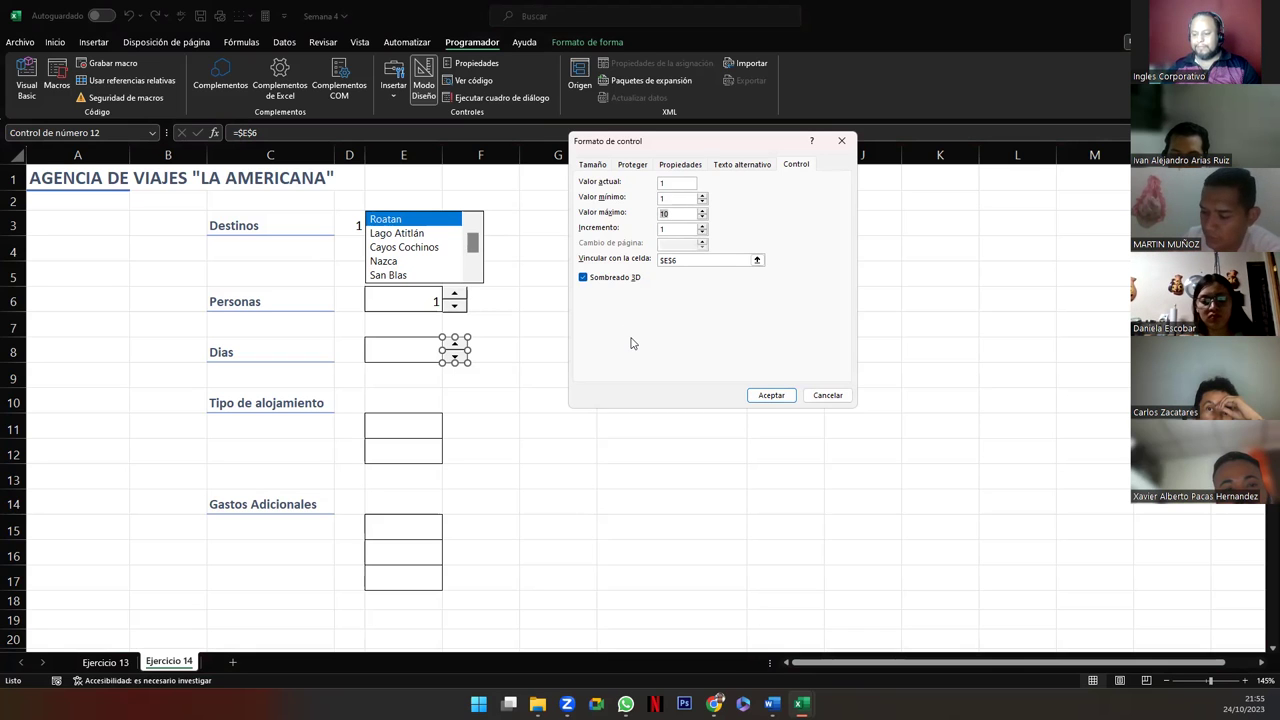
text(5)
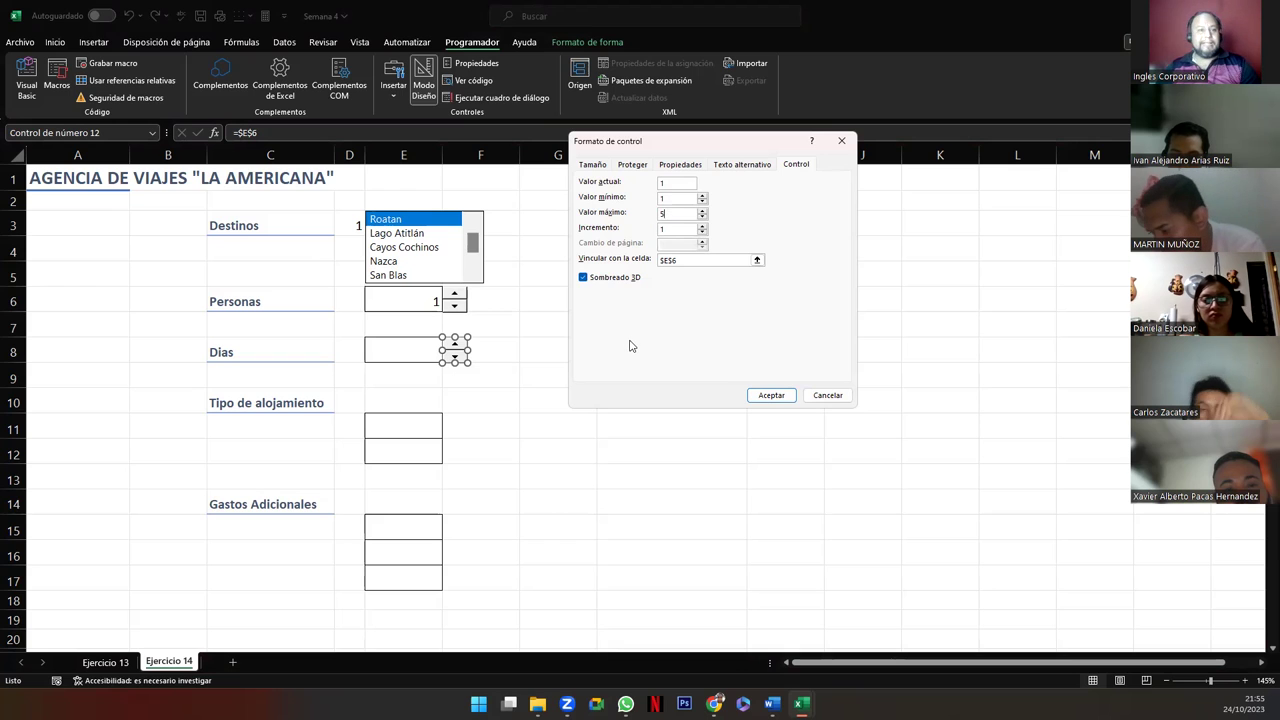
click(674, 260)
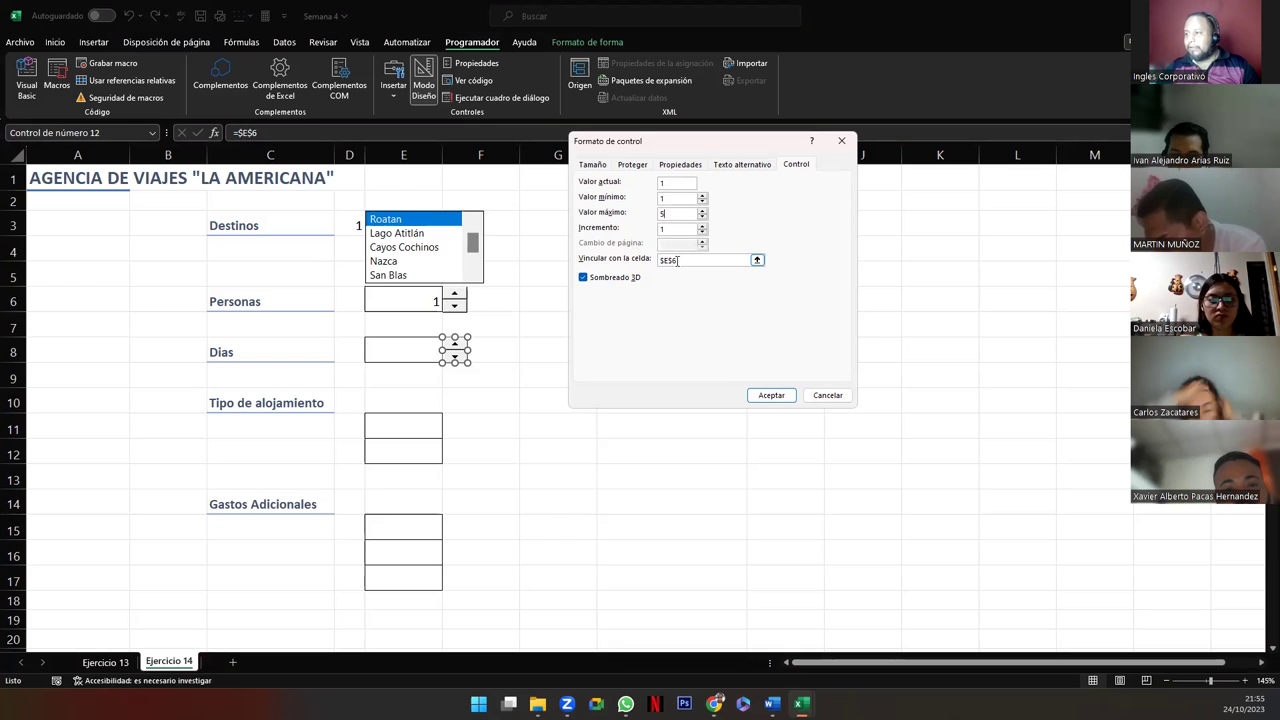
click(399, 347)
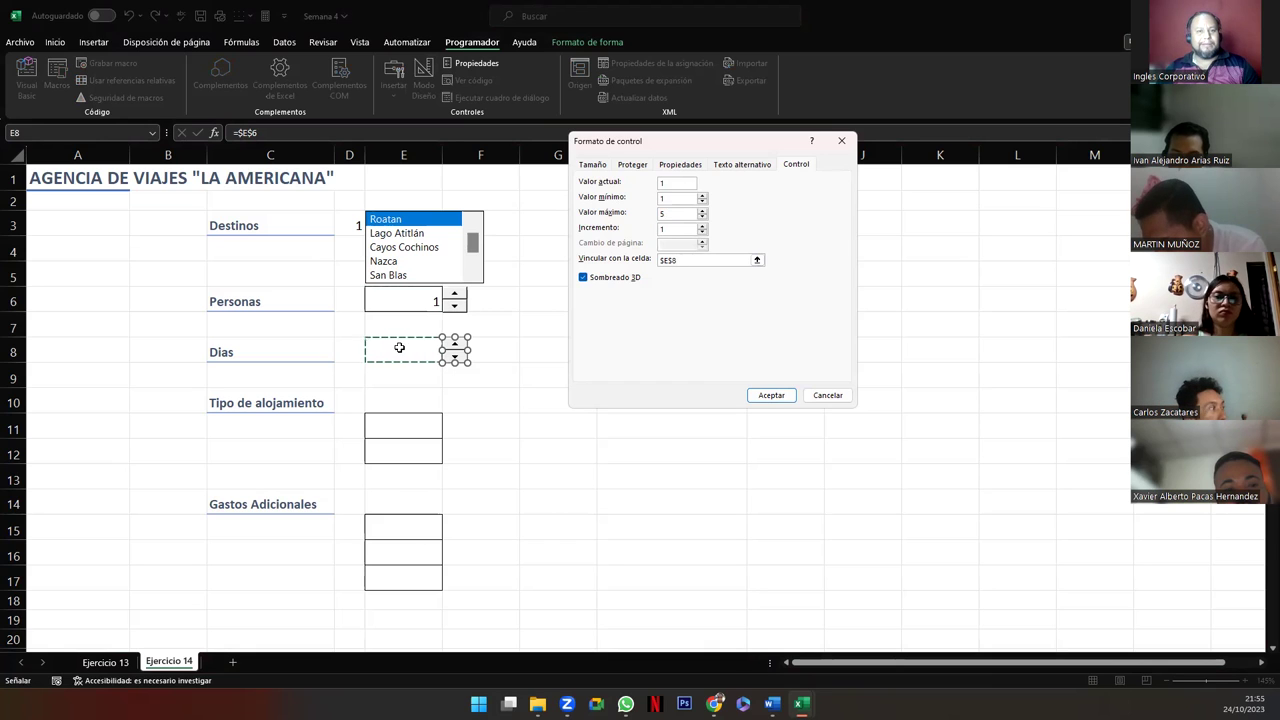
click(770, 395)
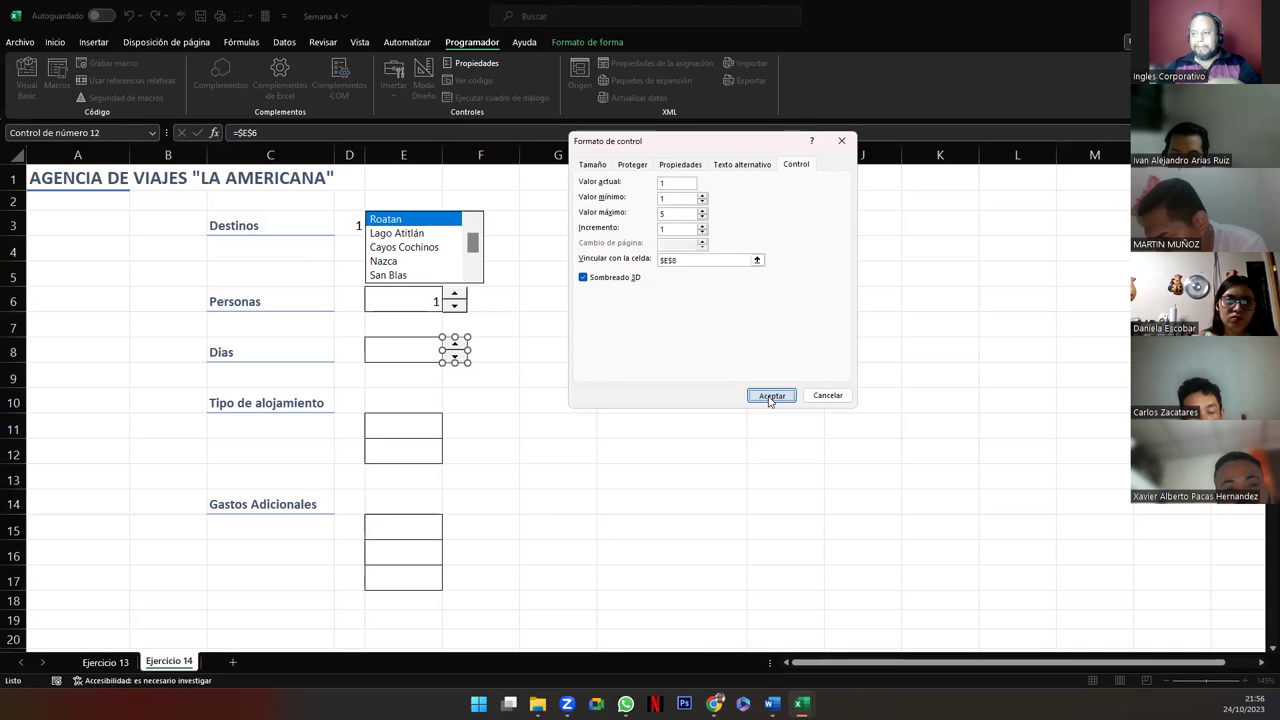
click(494, 408)
click(456, 346)
click(456, 346)
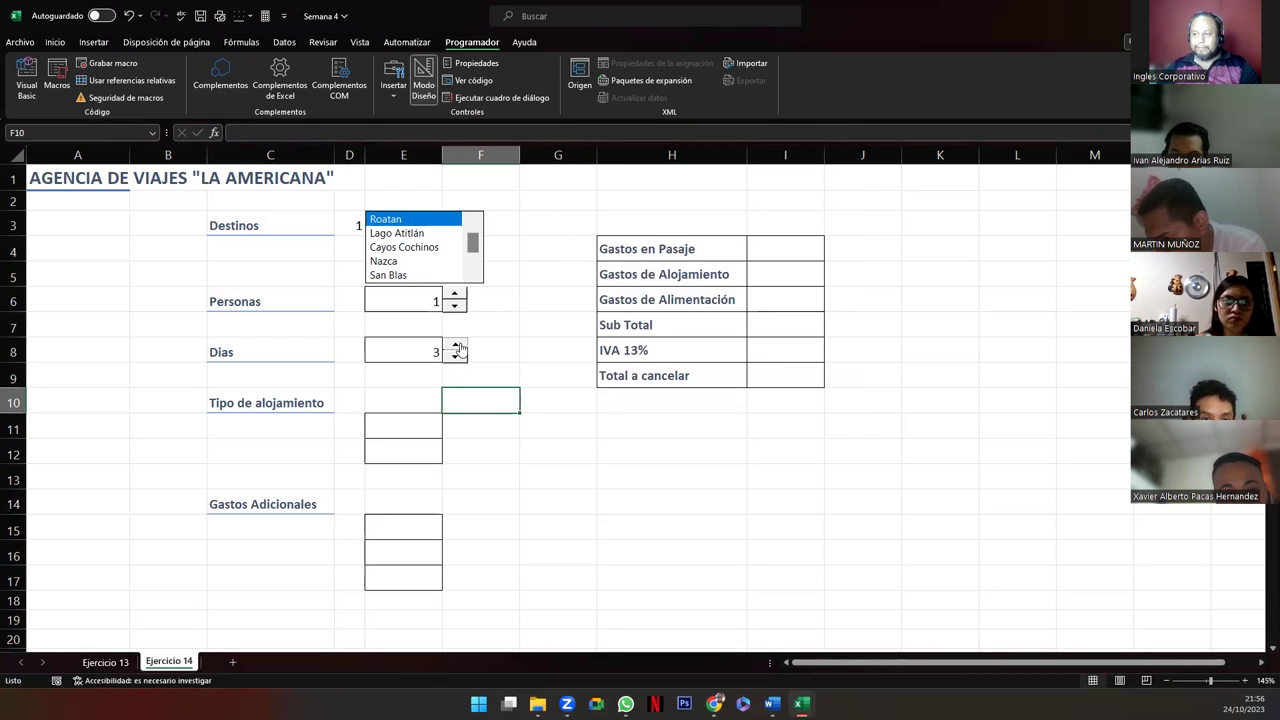
click(456, 346)
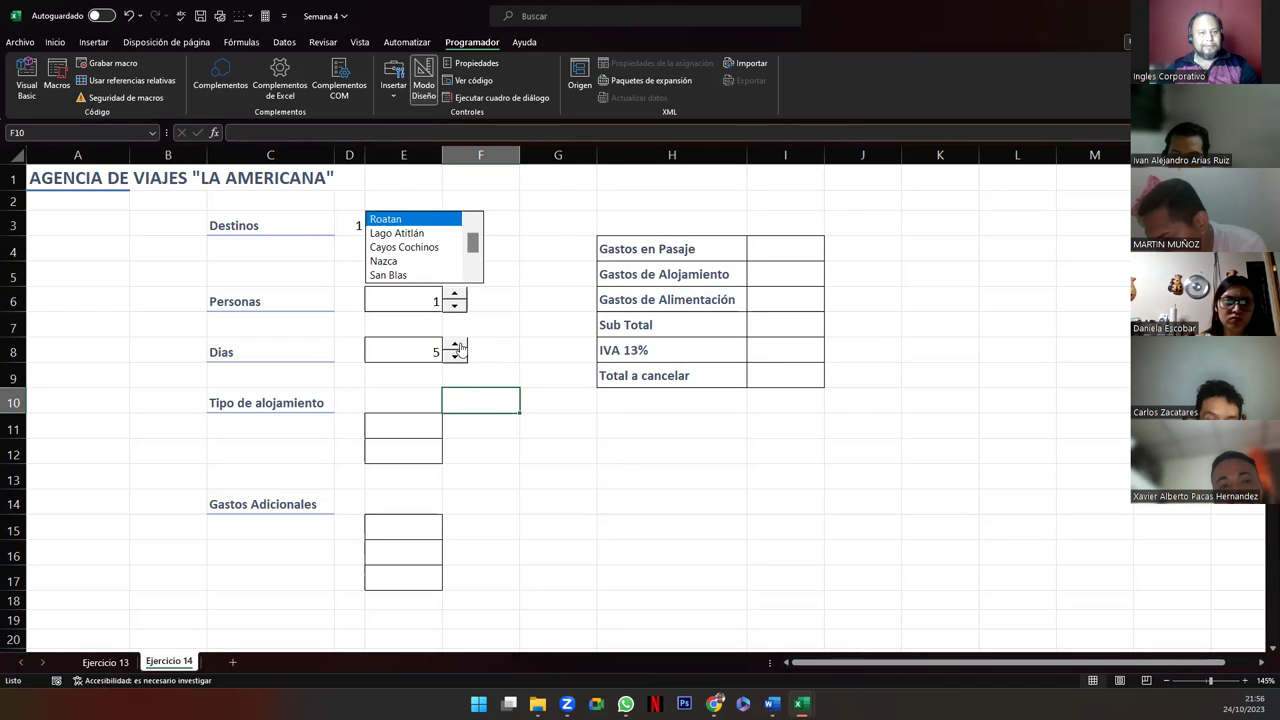
click(455, 356)
click(455, 356)
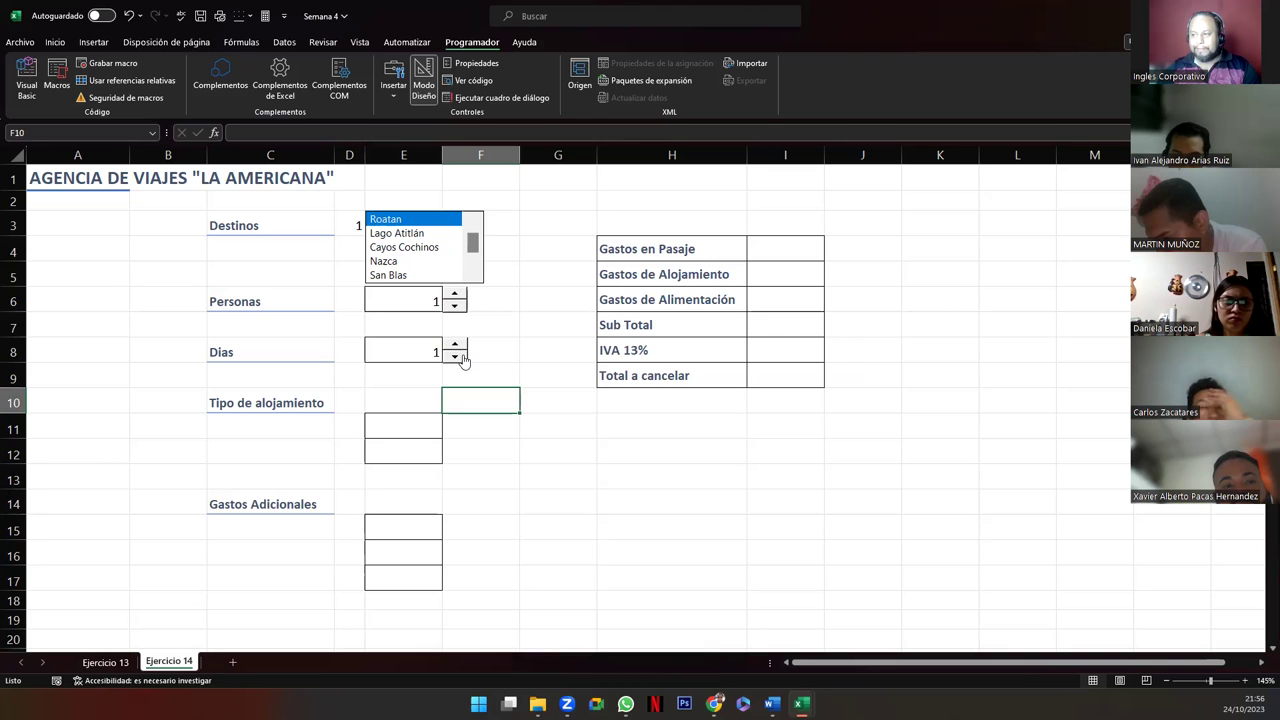
key(Down)
key(Down)
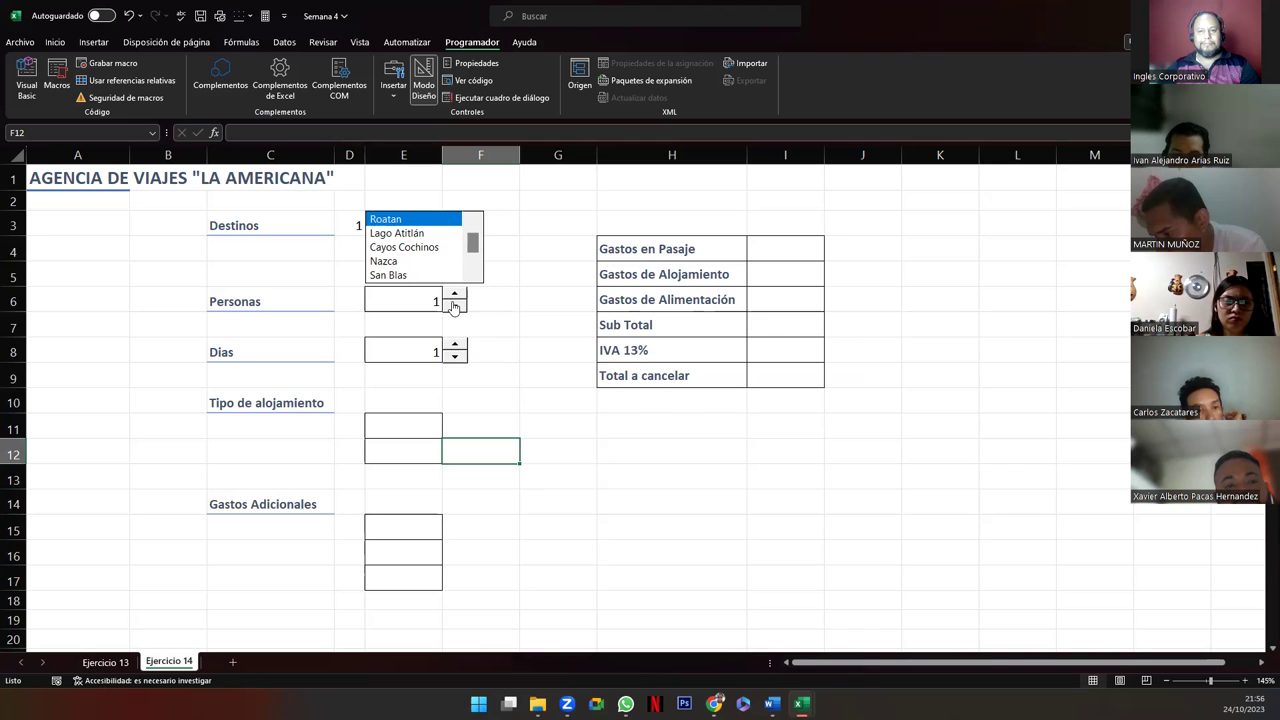
right_click(453, 297)
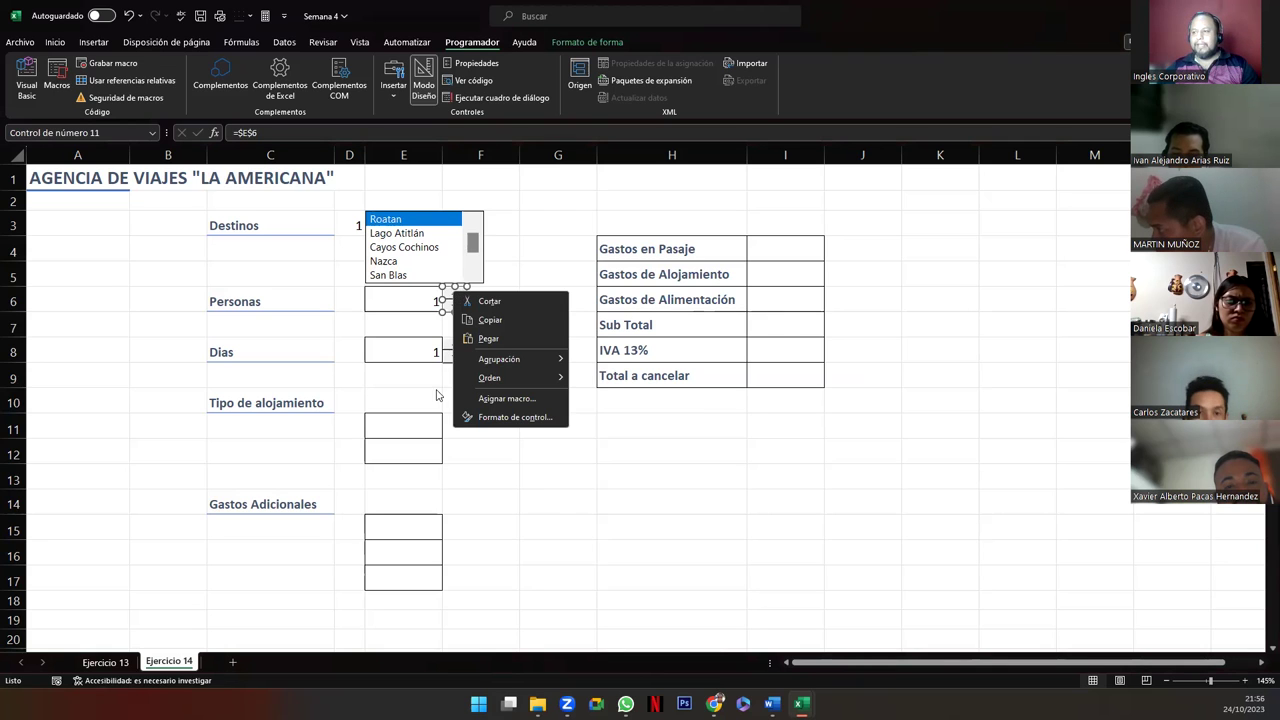
right_click(455, 356)
click(455, 356)
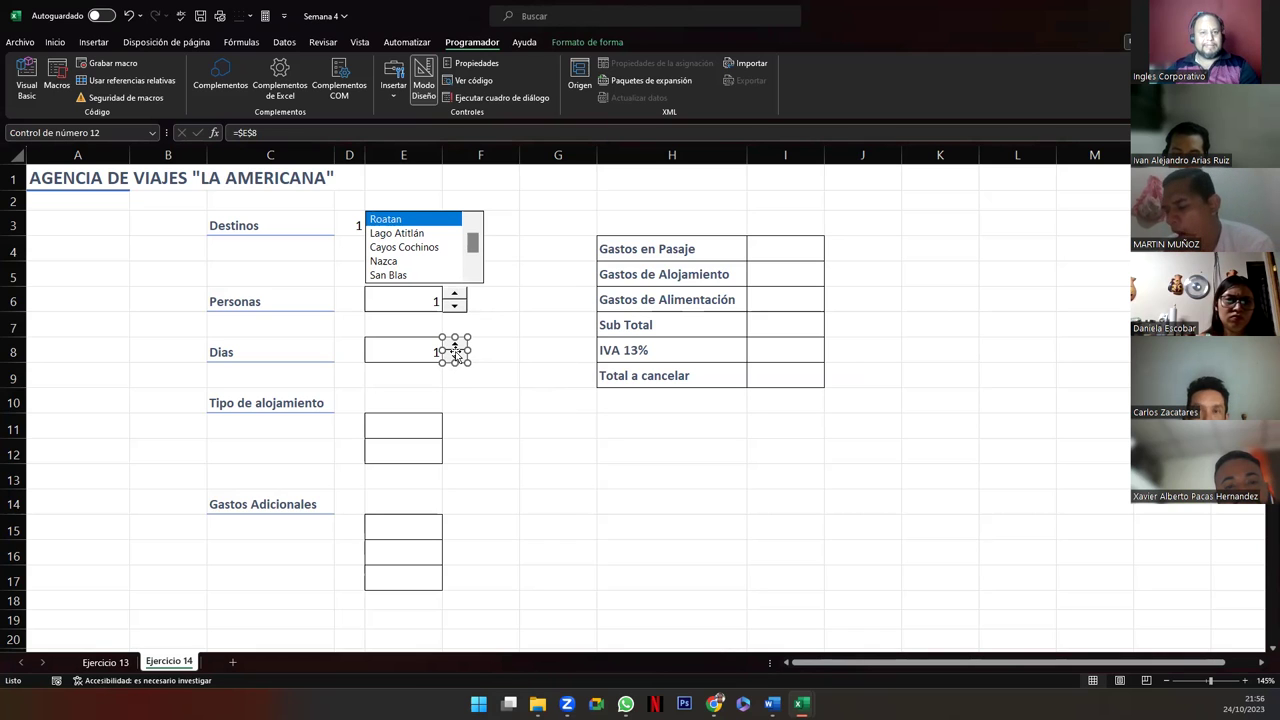
click(497, 455)
click(403, 430)
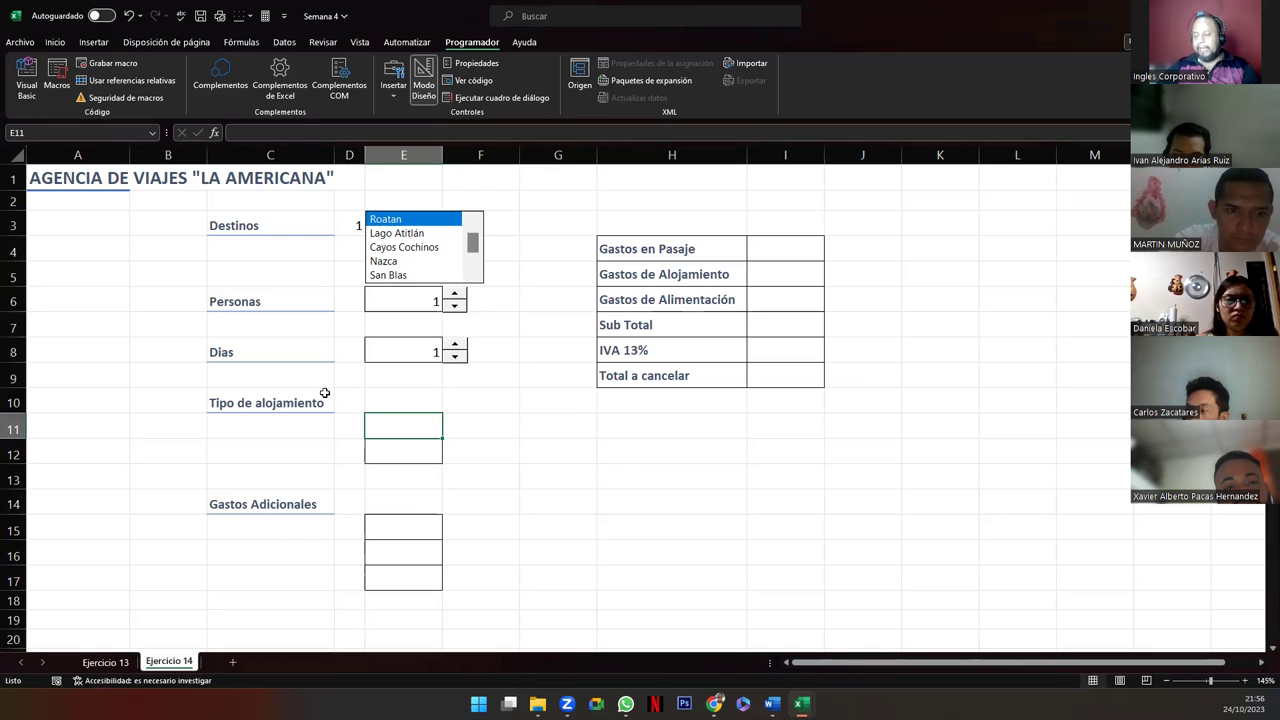
Step: Draw an option button in E11 labelled Con Alojamiento
scroll(244, 439, down, 8)
scroll(244, 439, down, 5)
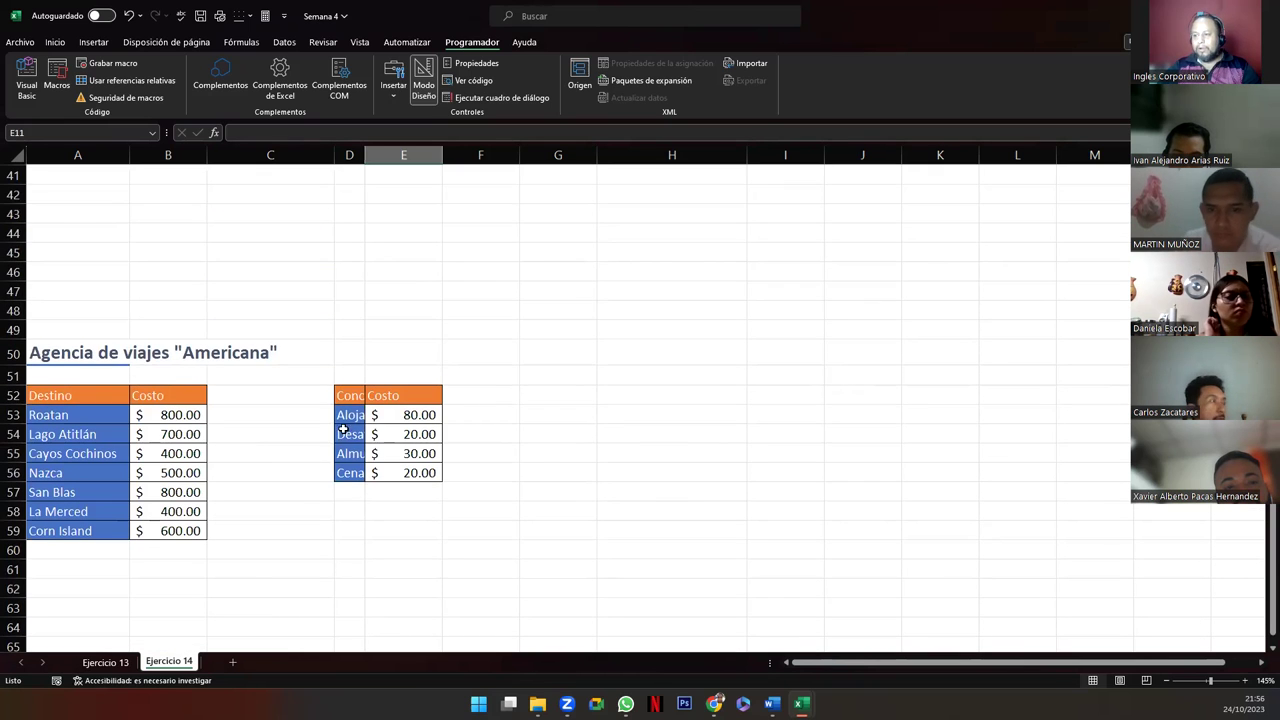
click(380, 416)
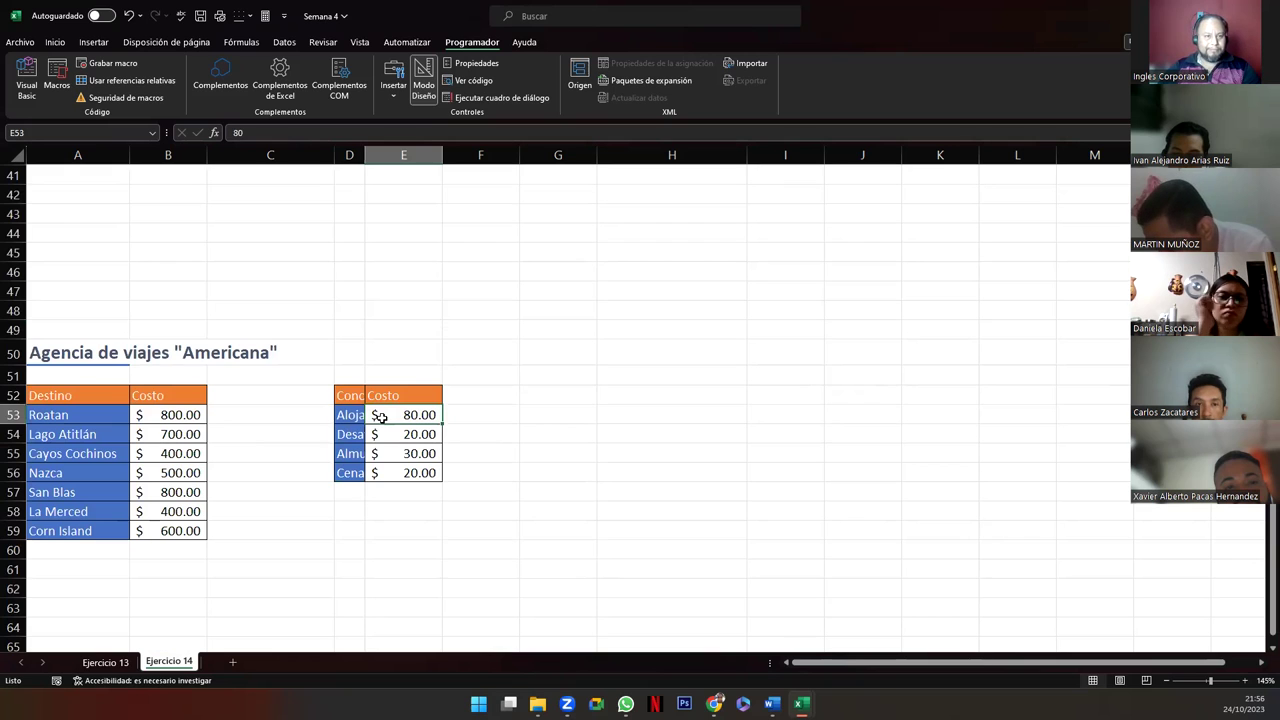
scroll(382, 416, up, 13)
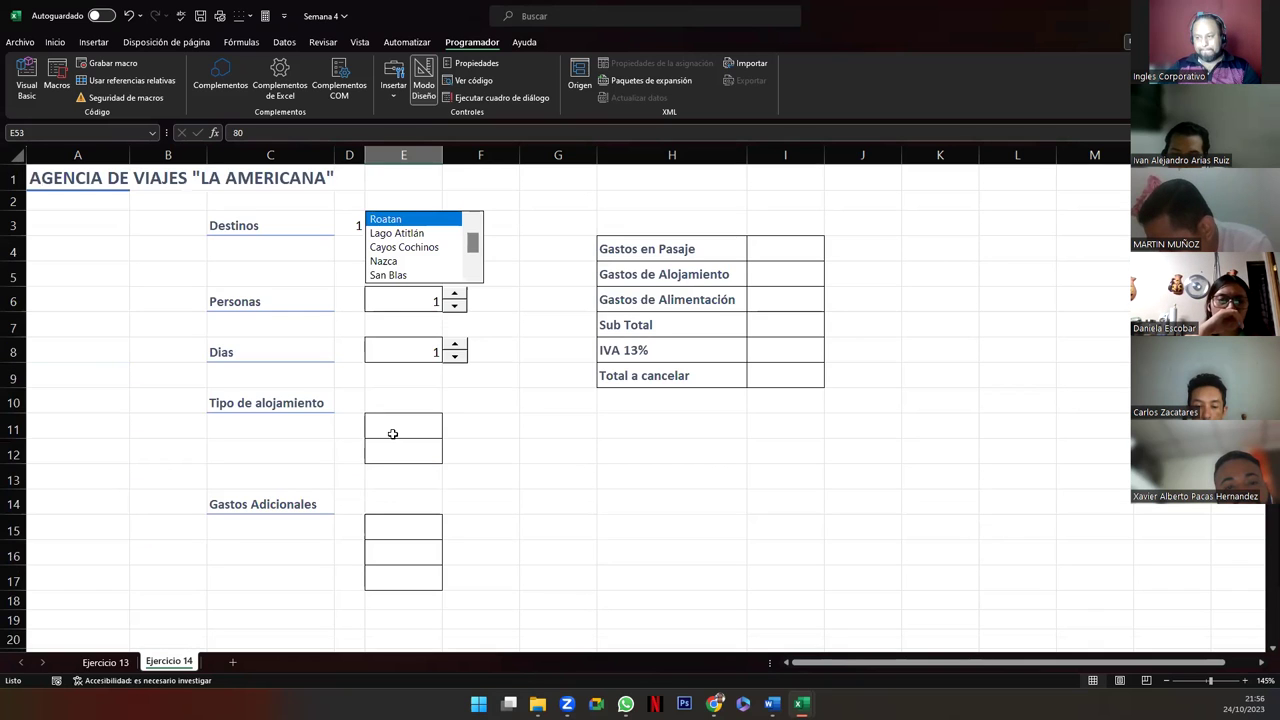
click(393, 428)
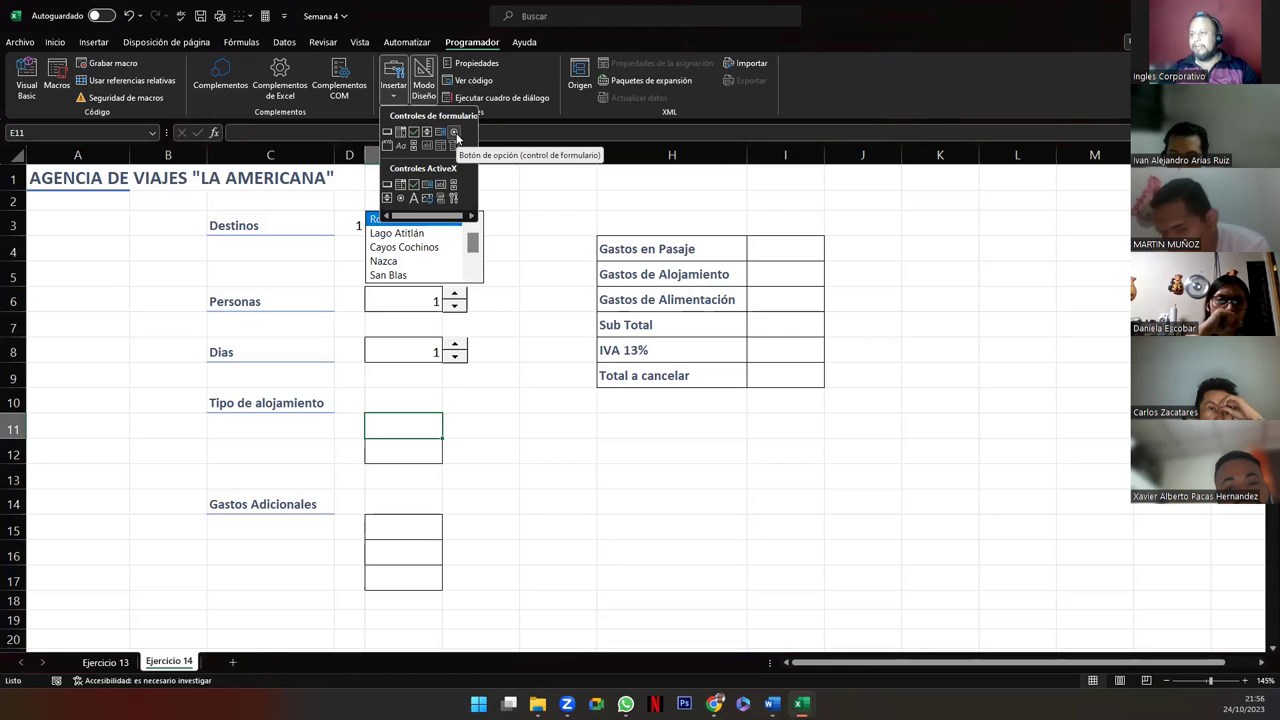
click(455, 133)
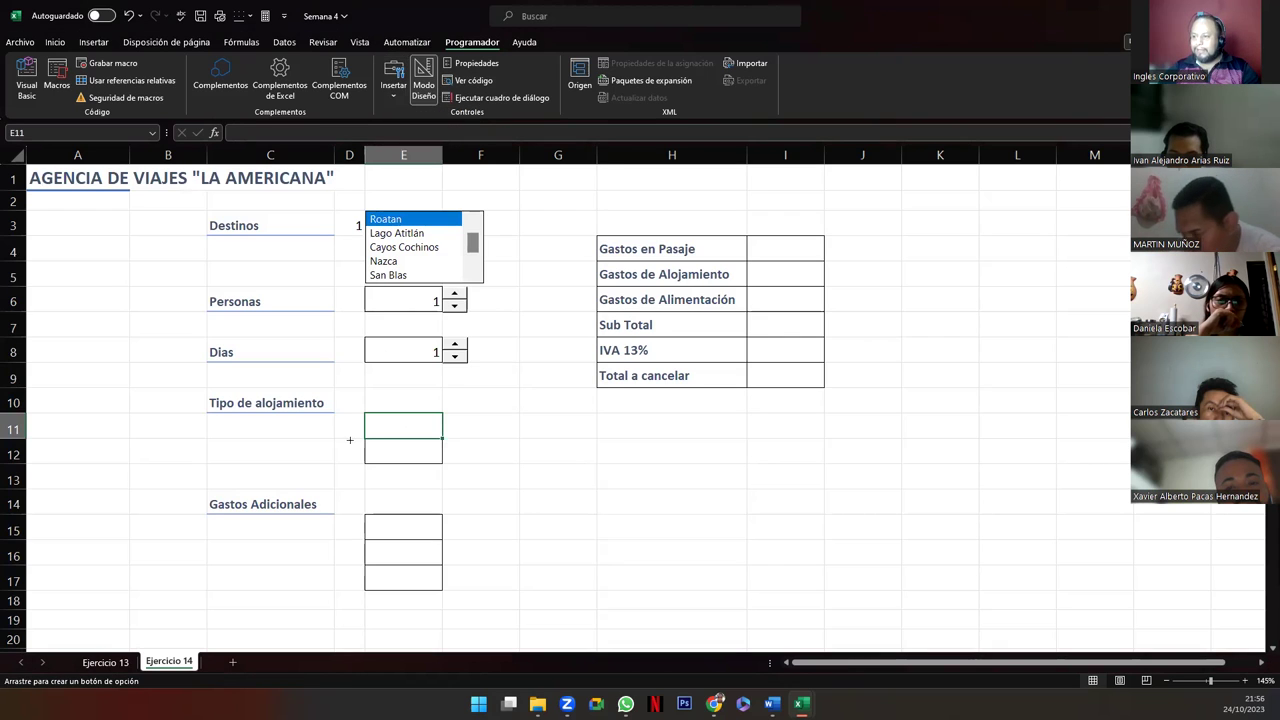
drag(362, 410, 368, 416)
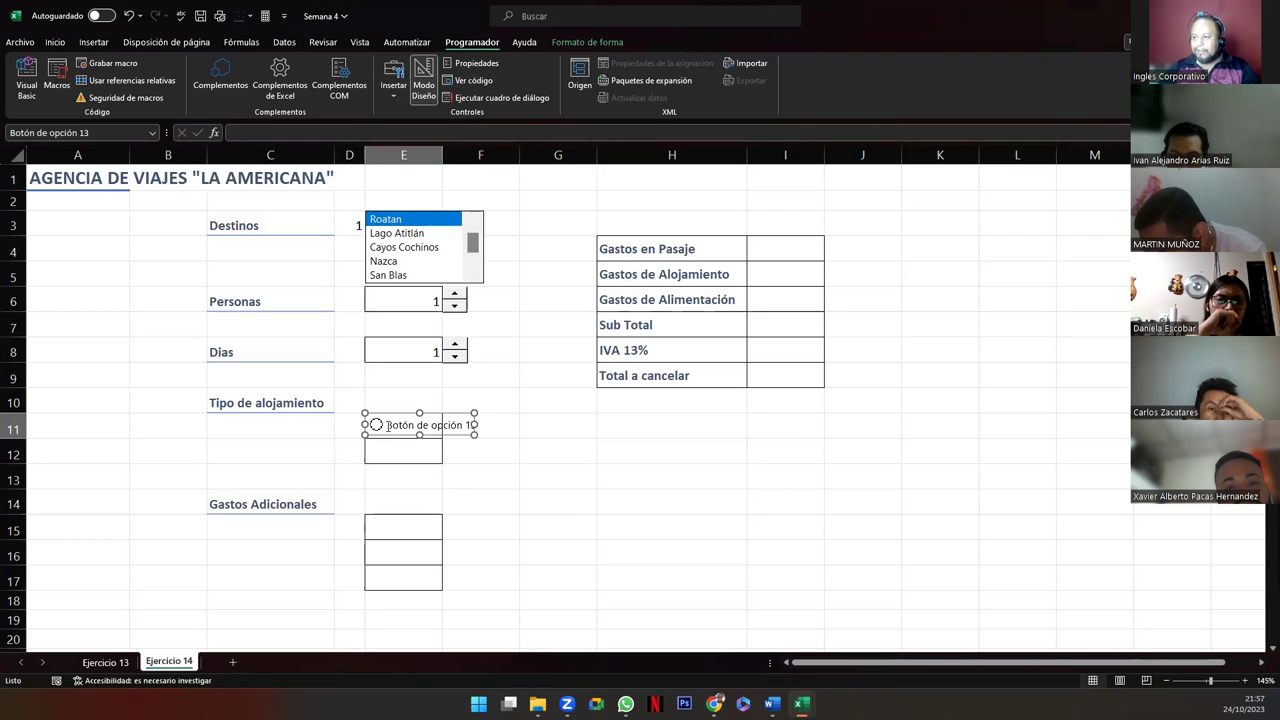
click(466, 425)
key(ctrl+a)
text(Con)
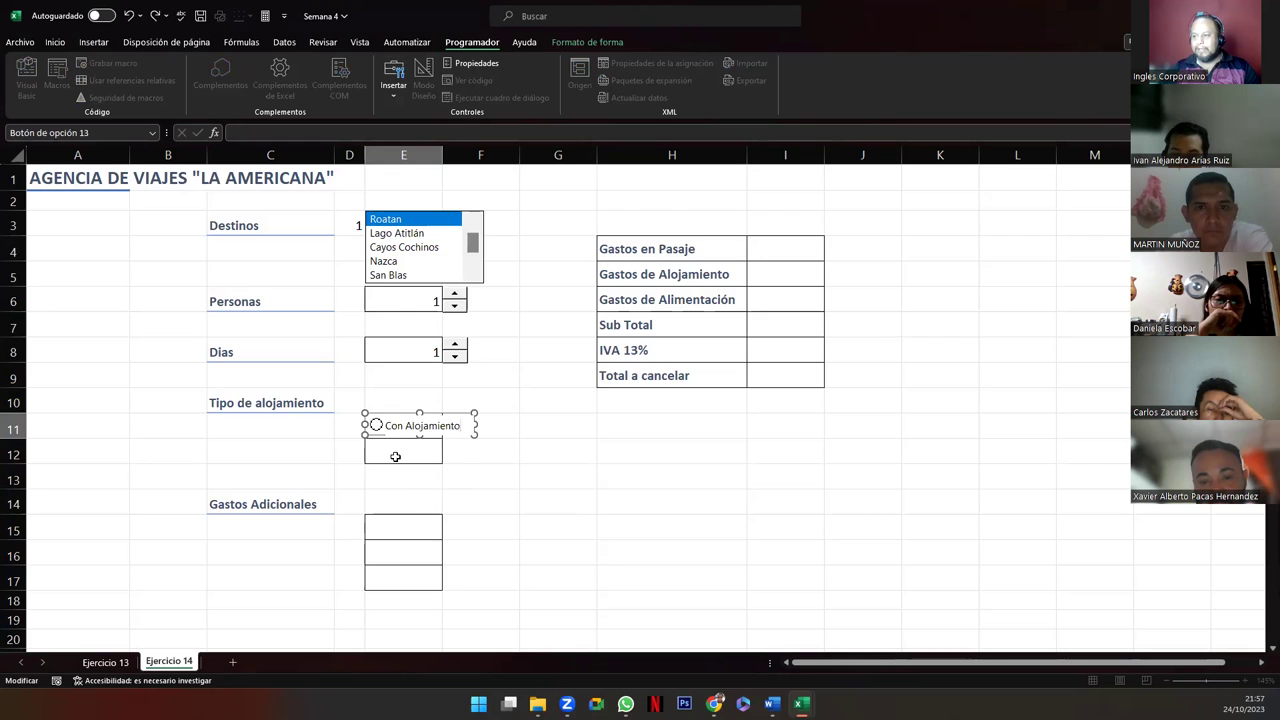
key(Escape)
Step: Copy the option button into E12 and relabel it Sin Alojamiento
right_click(395, 420)
key(Escape)
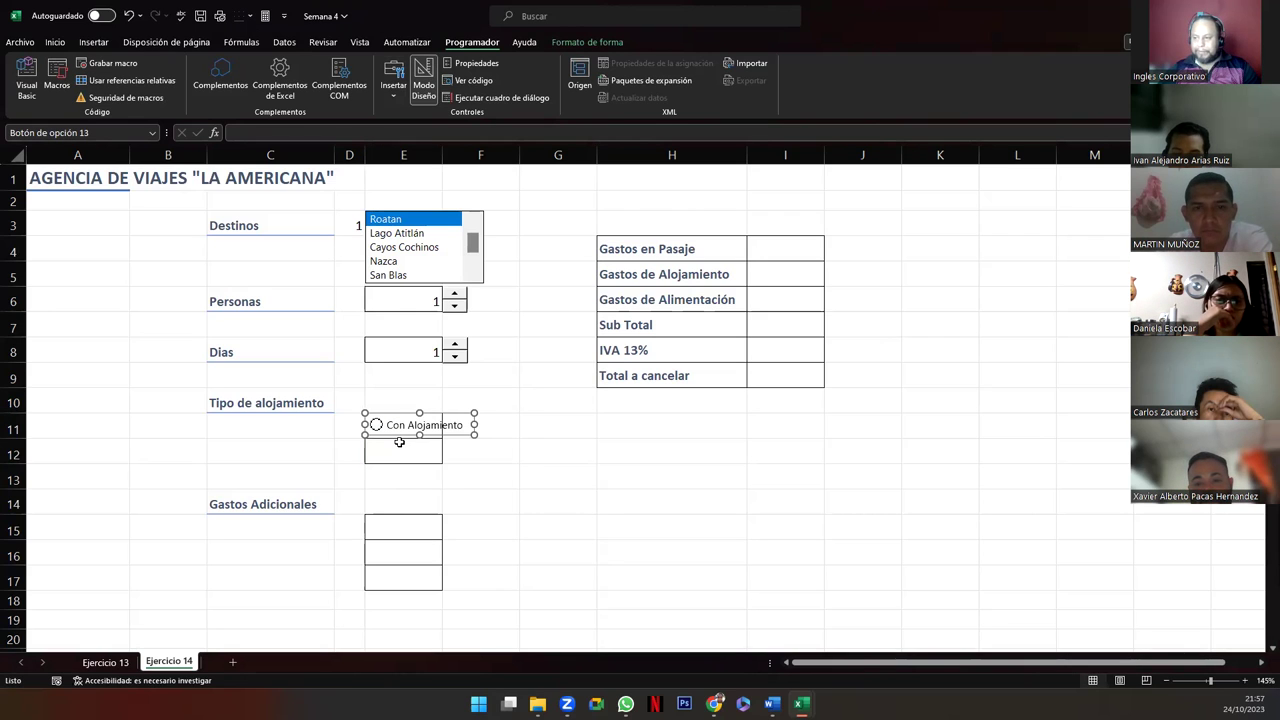
click(391, 448)
key(ctrl+v)
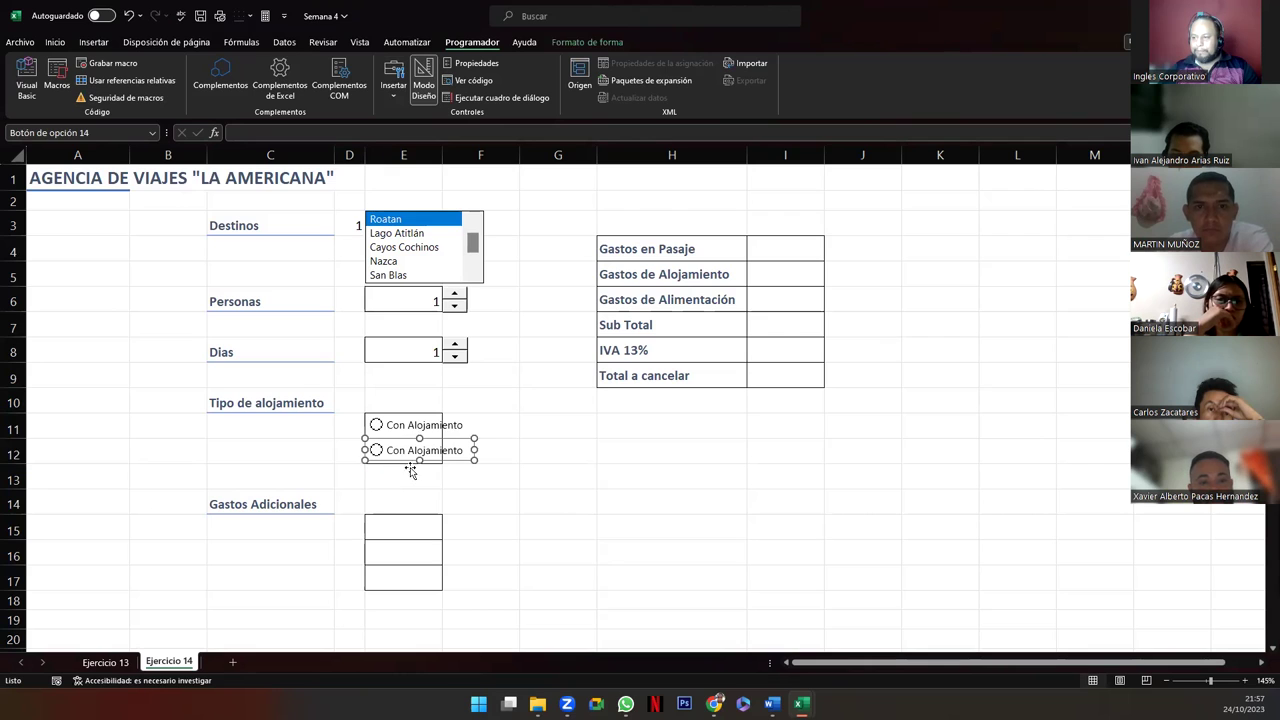
click(398, 452)
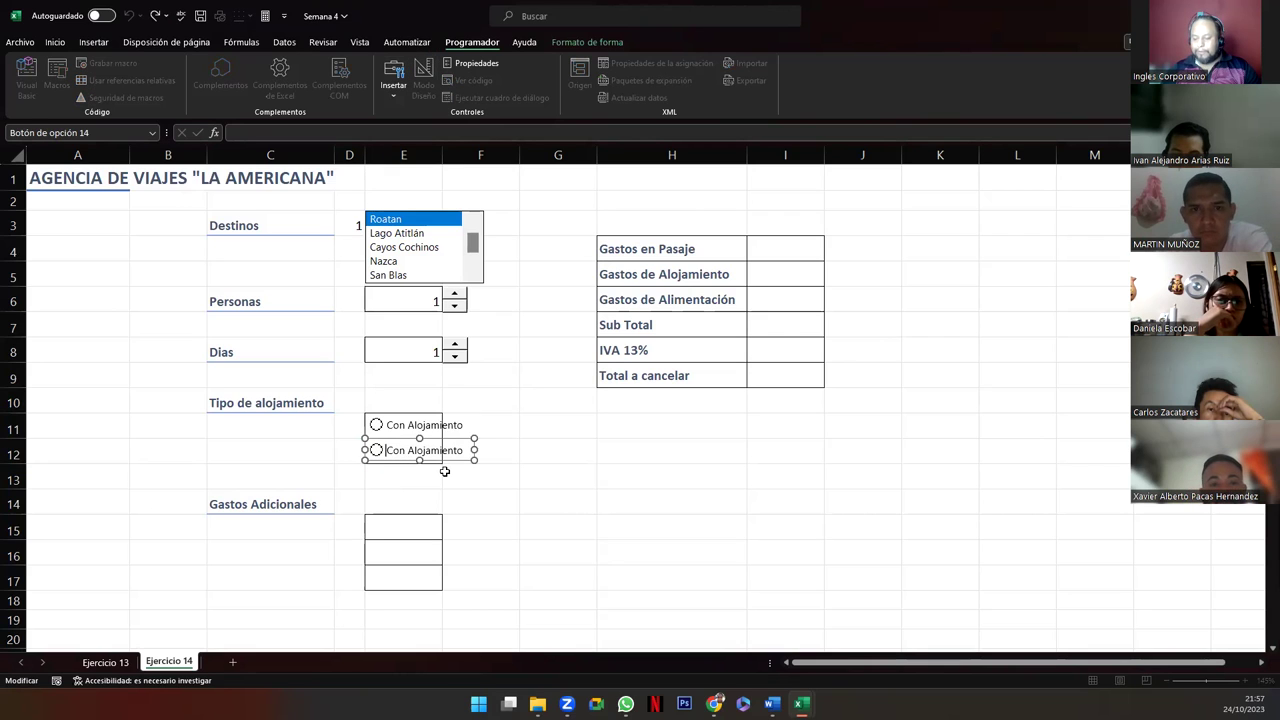
key(shift+Home)
text(Sin)
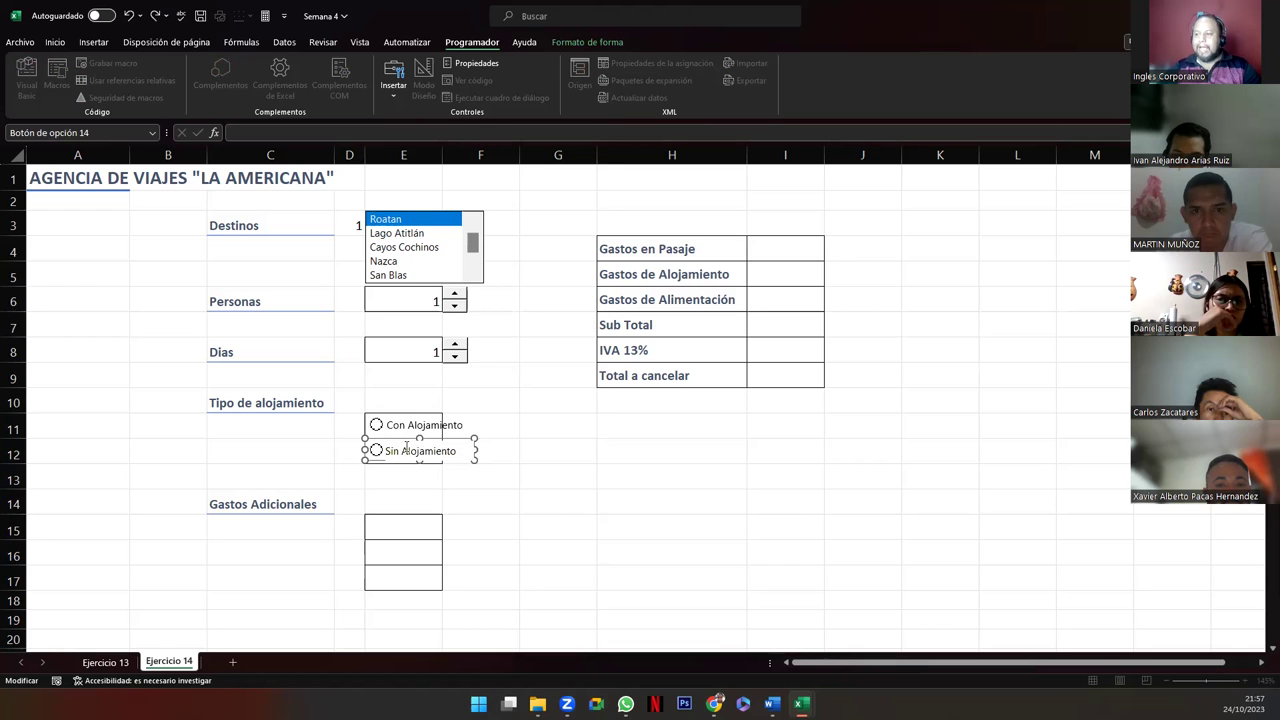
right_click(428, 427)
key(Escape)
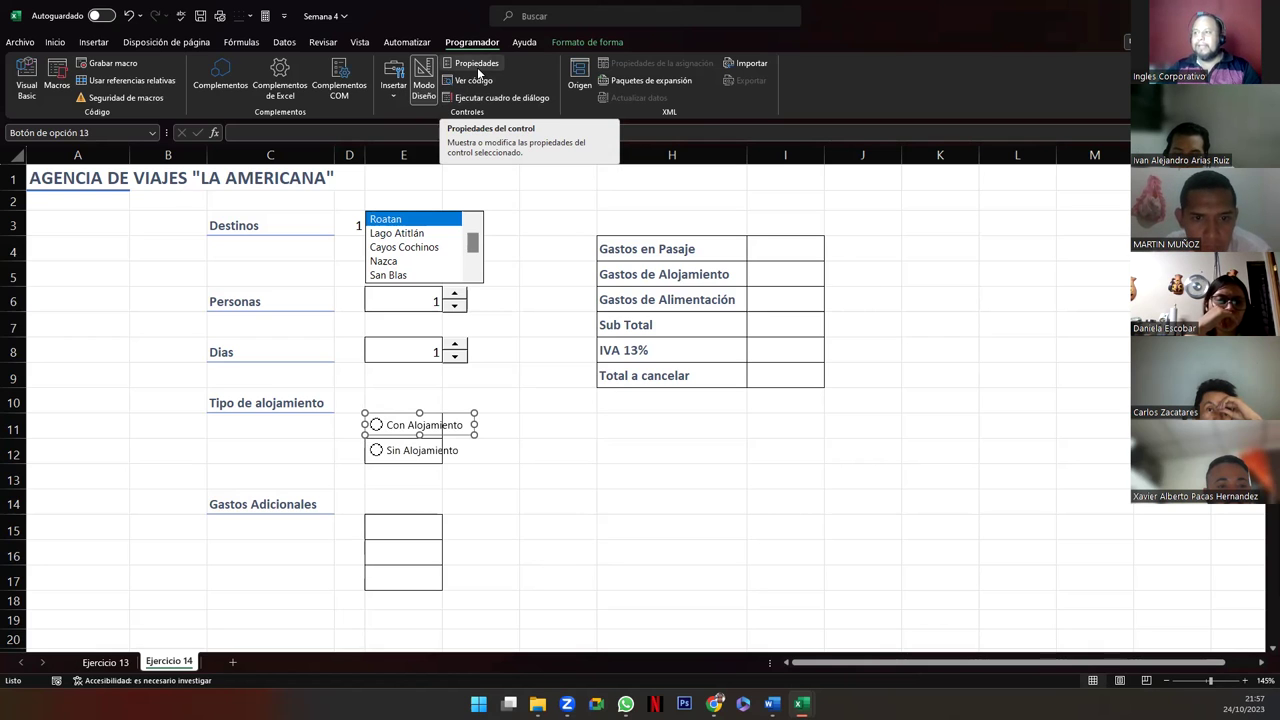
Step: Link the option buttons to cell $D$11 and test them by choosing Sin Alojamiento
click(477, 64)
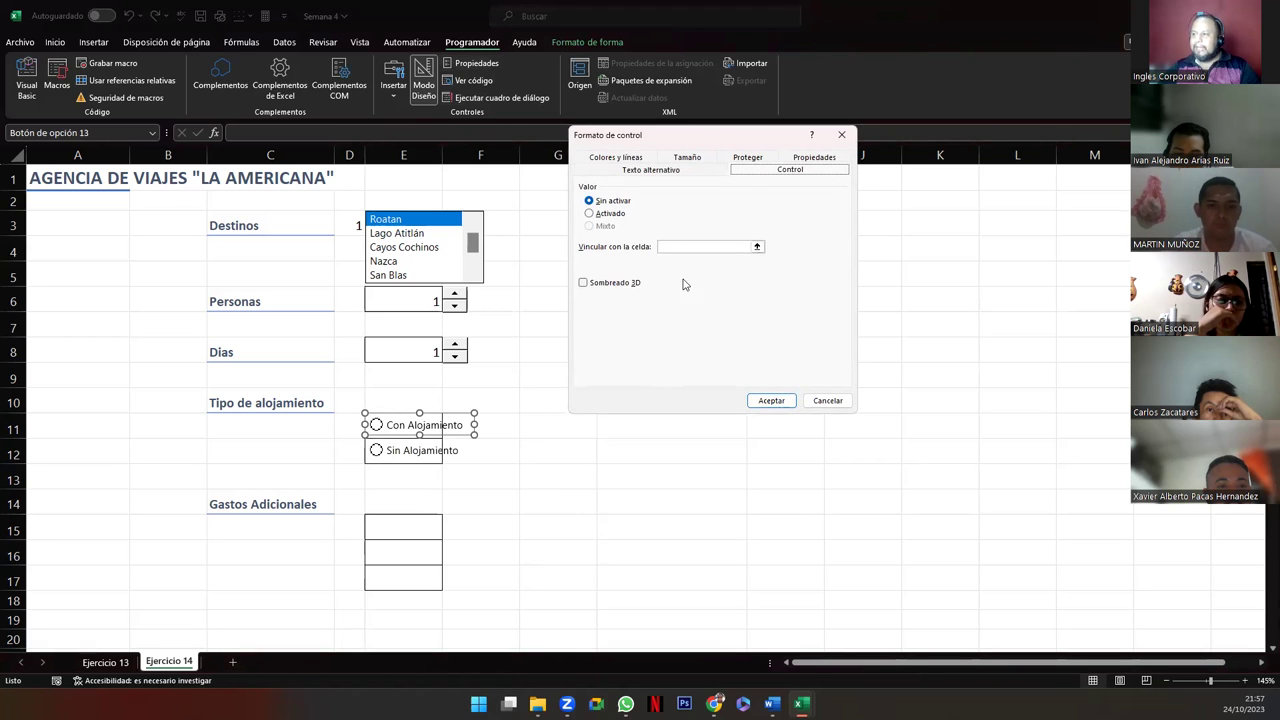
click(661, 245)
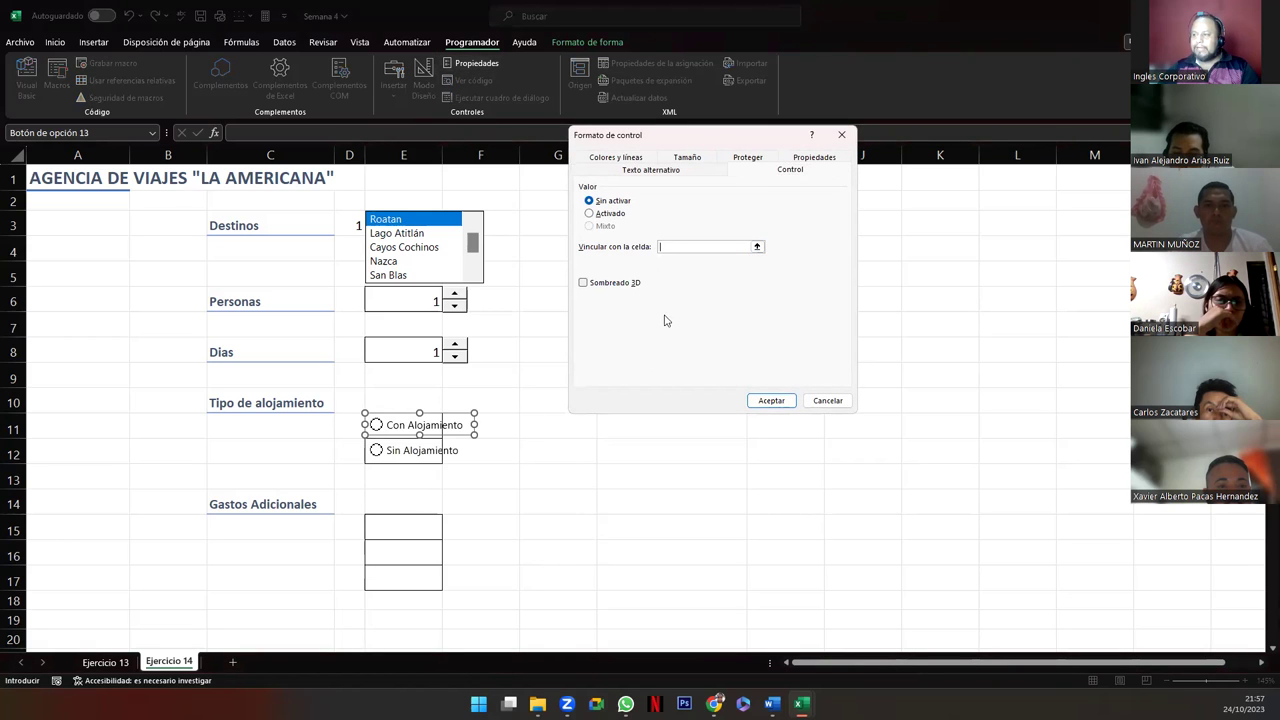
click(343, 420)
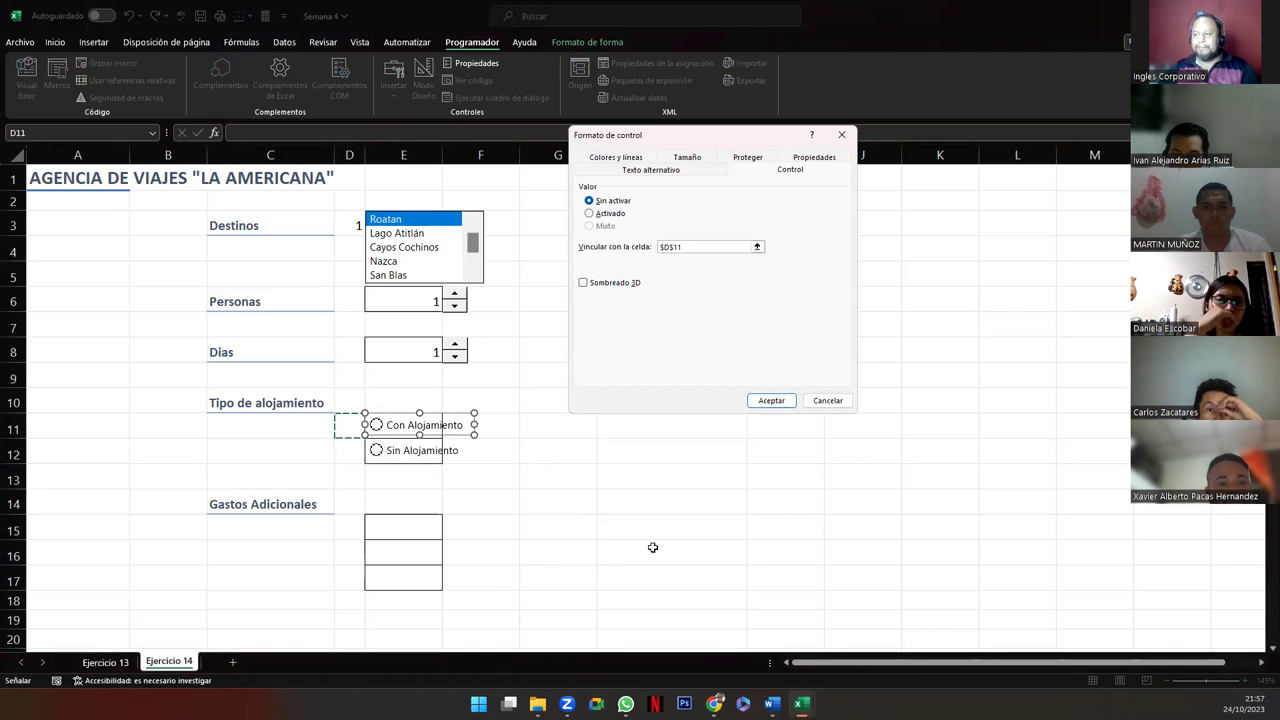
click(772, 401)
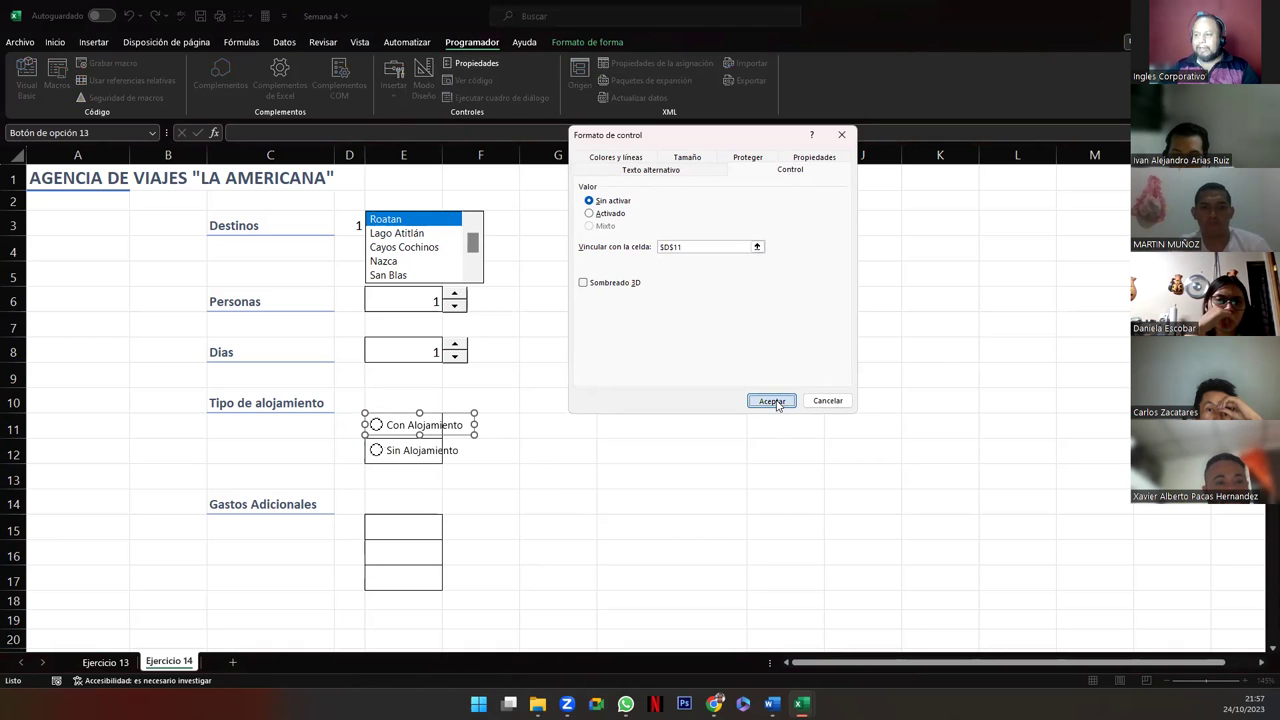
click(539, 448)
click(376, 425)
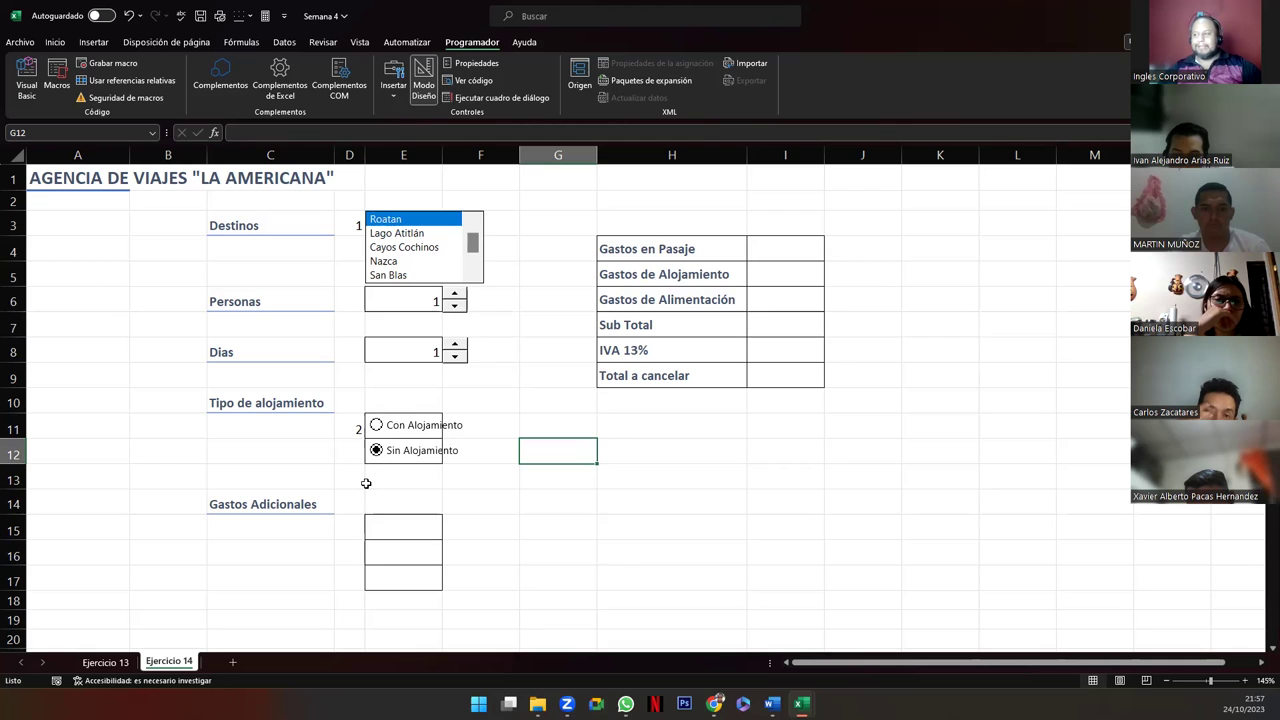
click(761, 278)
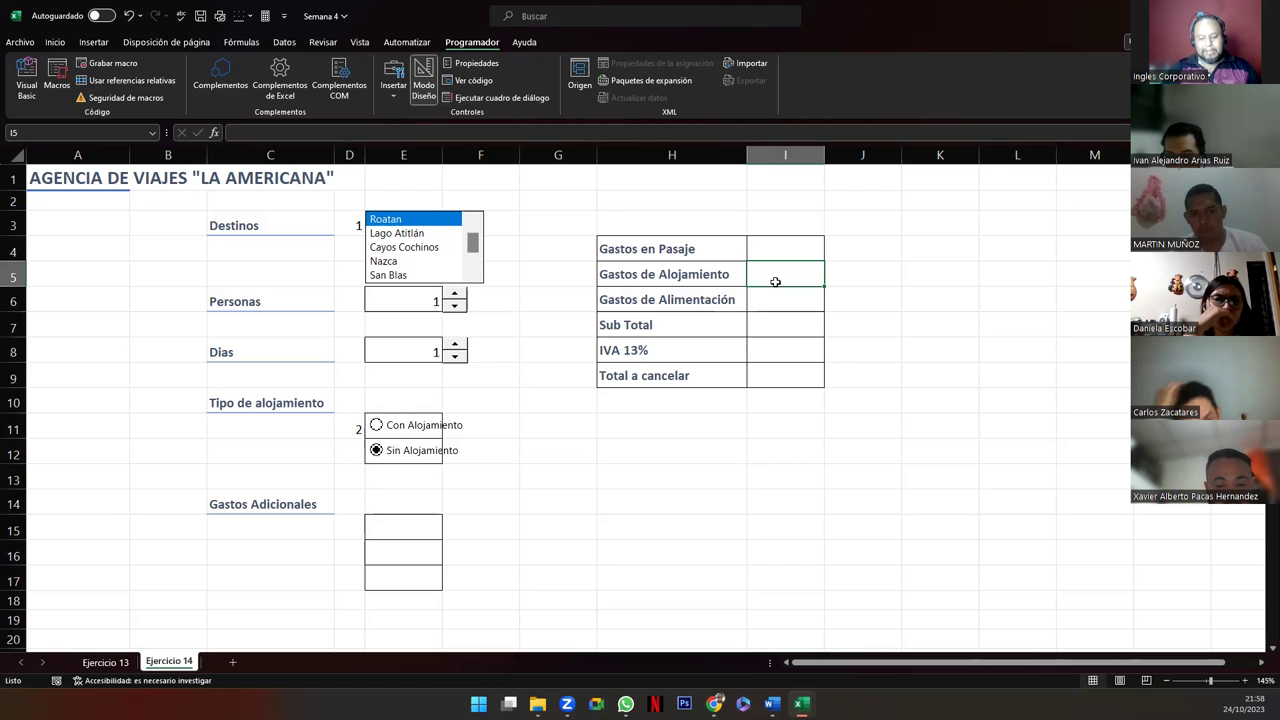
Step: Enter =$E$6*$E$8*(SI(D11=1; into cell I5 using absolute E6 and E8 references
text(=)
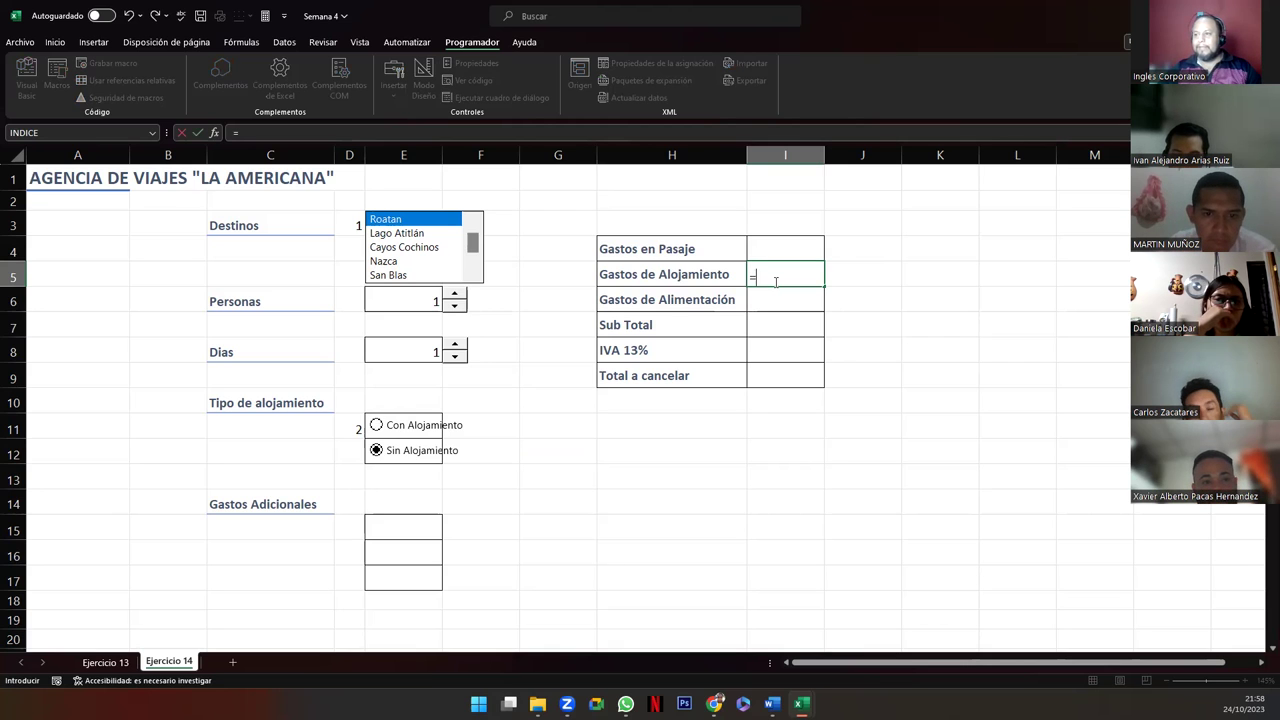
click(411, 301)
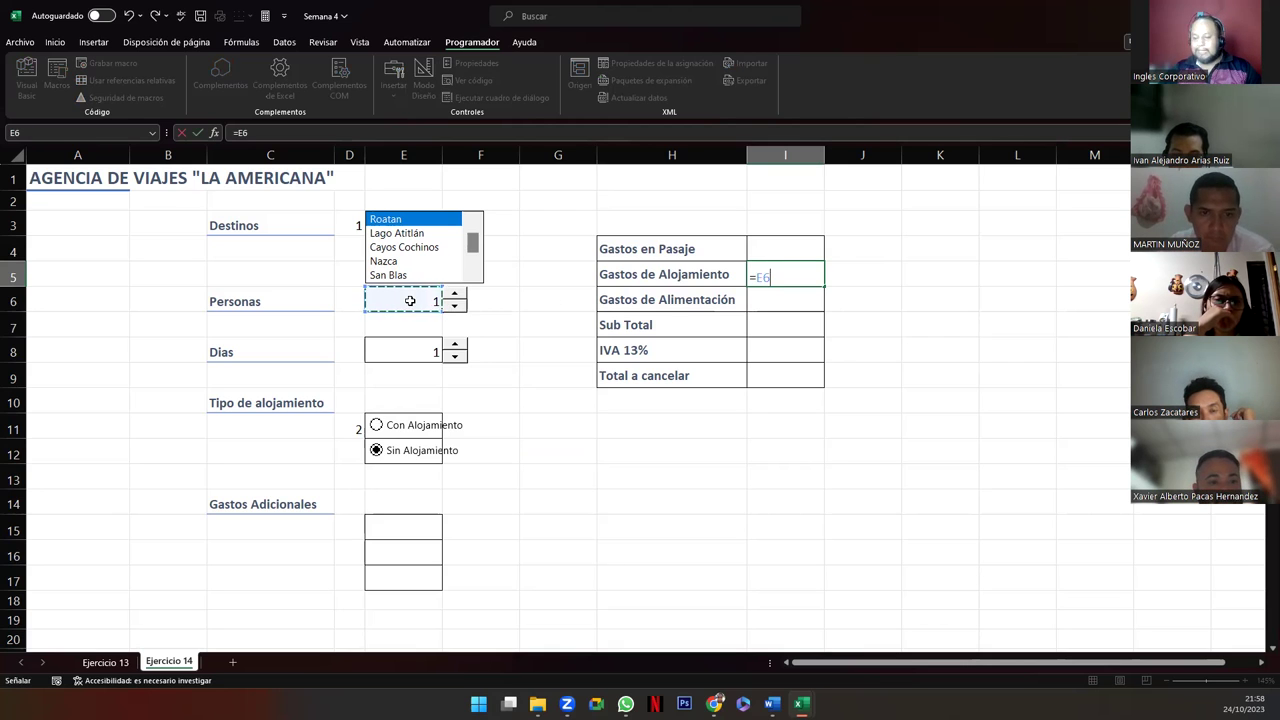
key(F4)
text(*)
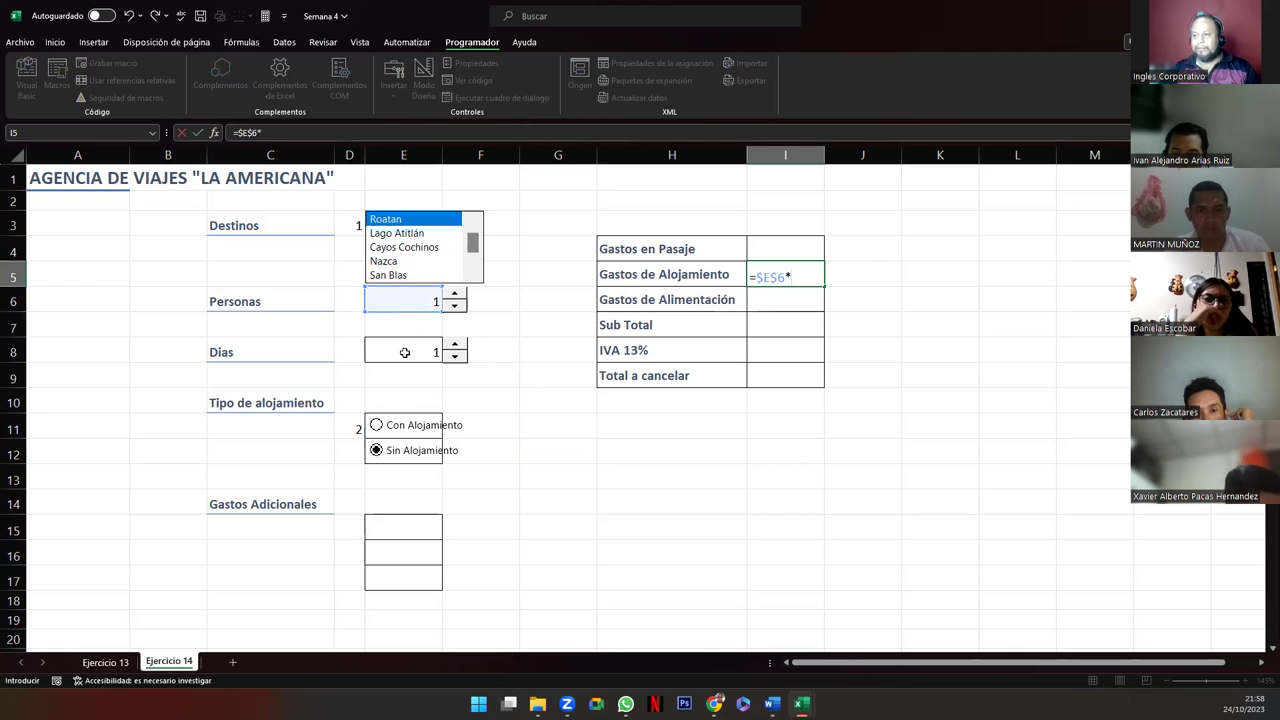
click(405, 352)
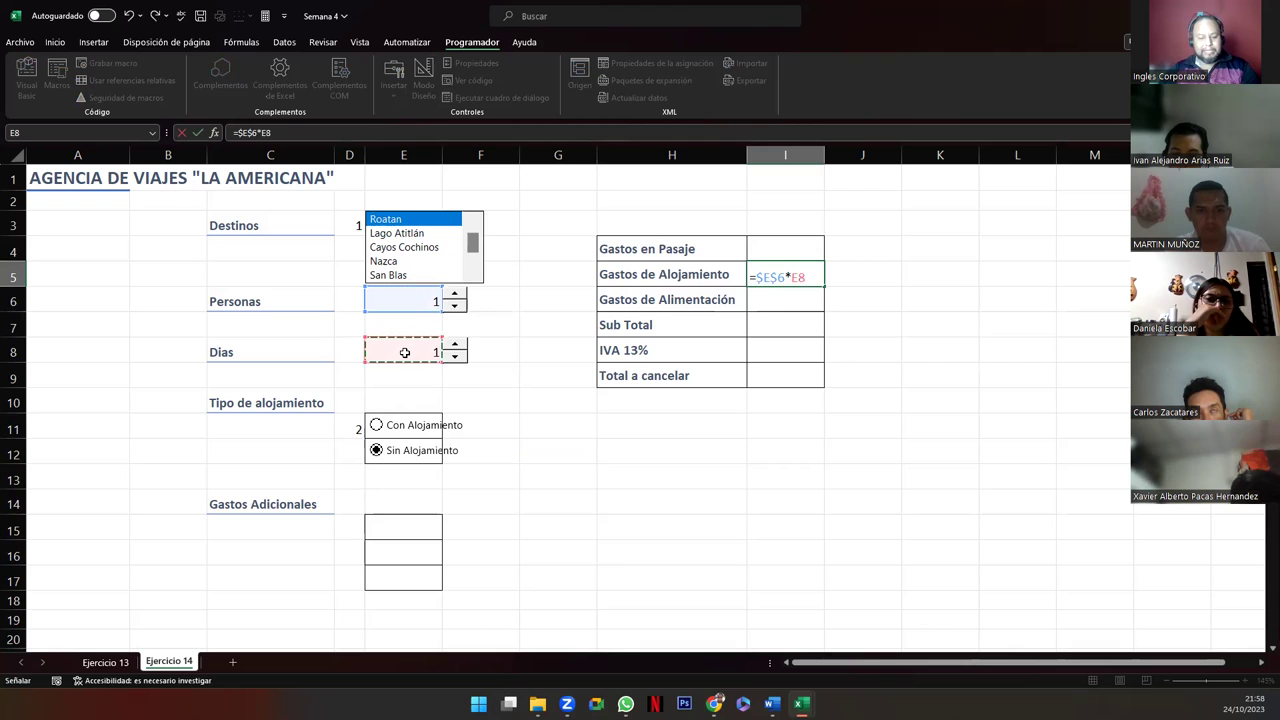
key(F4)
text($E$8*()
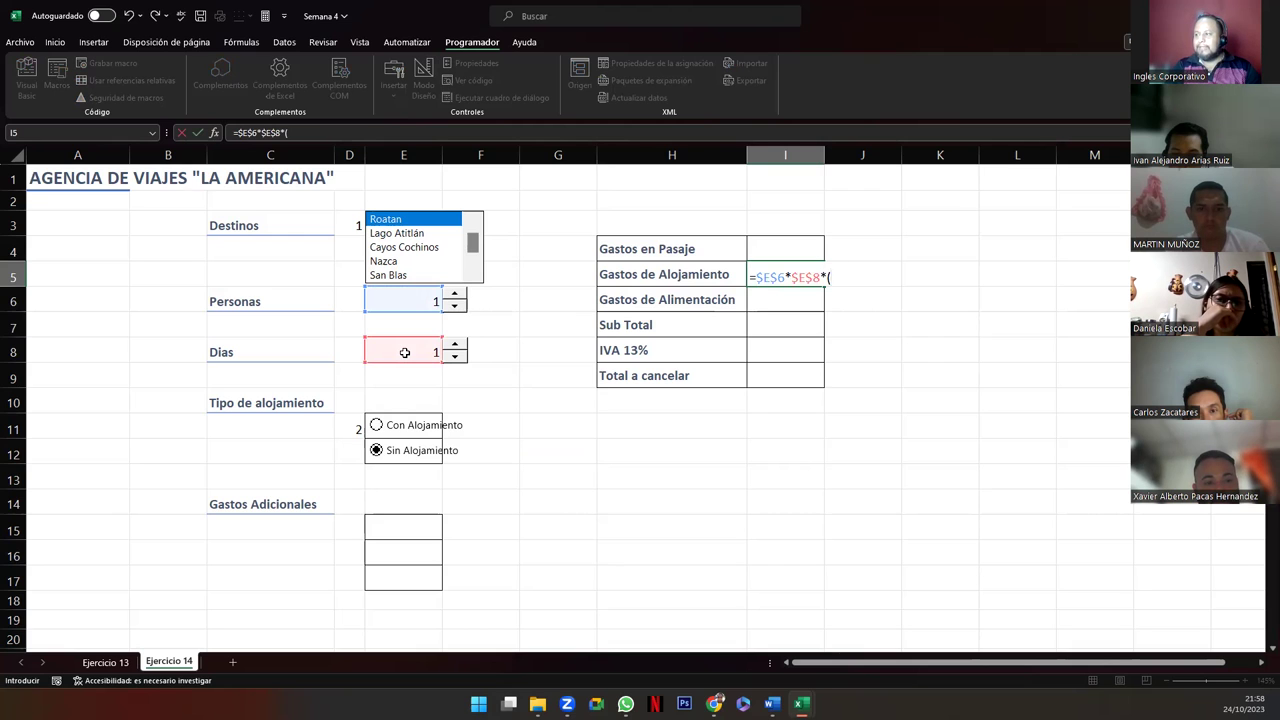
text(si)
key(Tab)
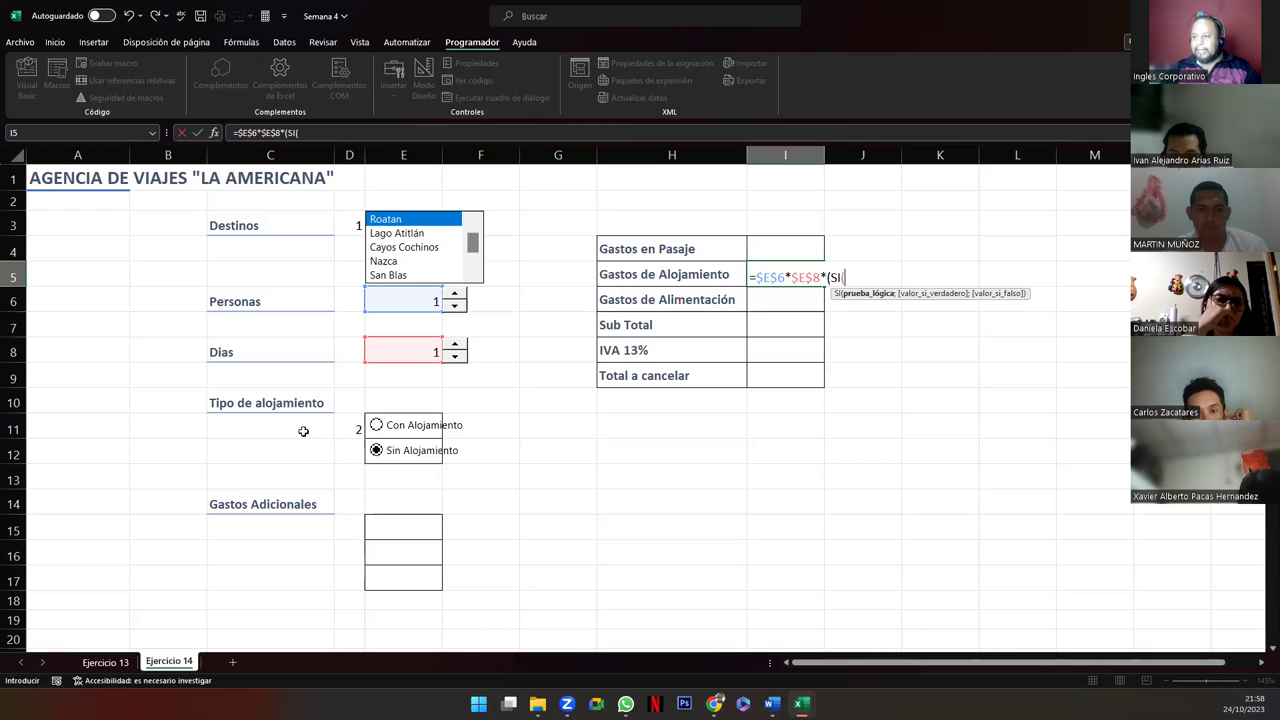
click(349, 428)
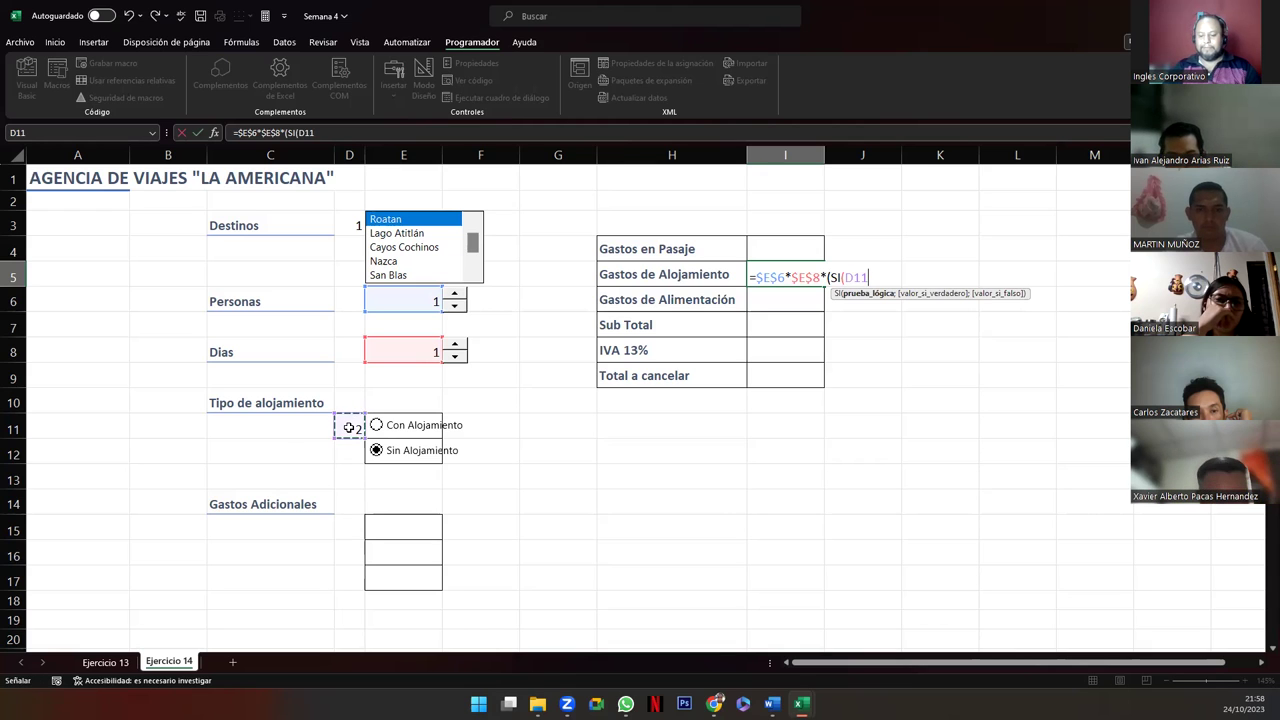
text(=1)
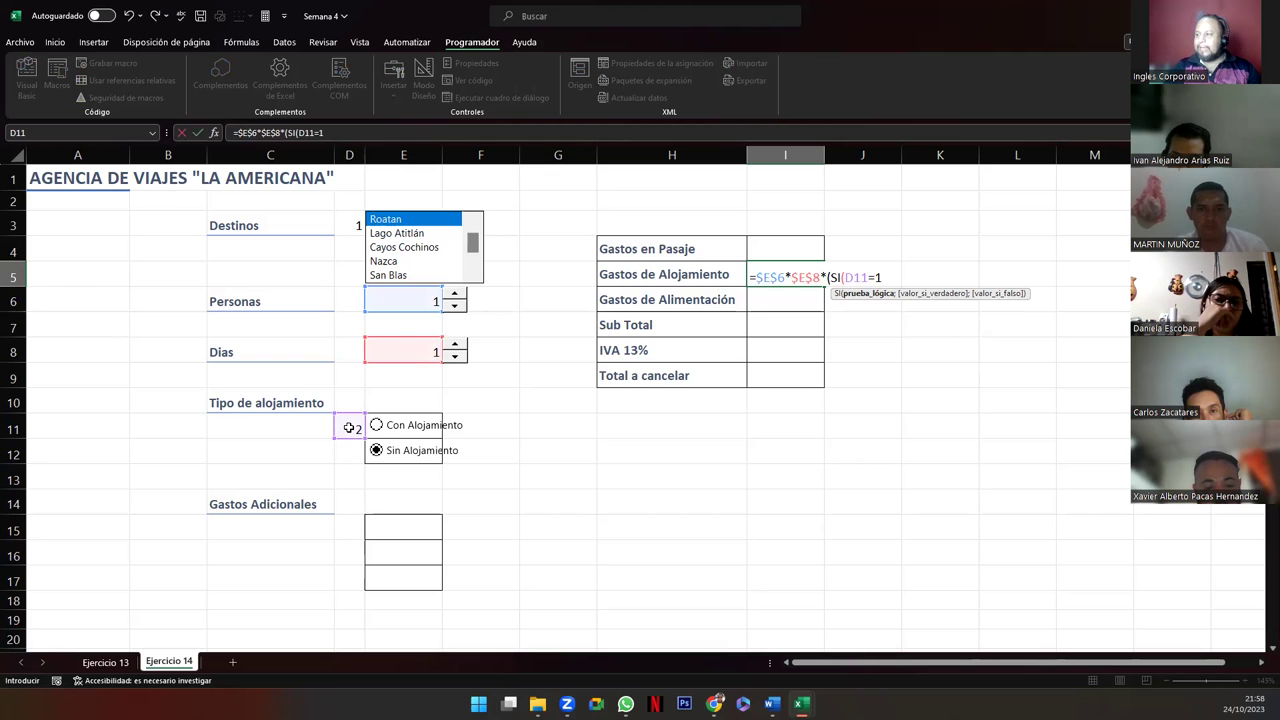
text(;)
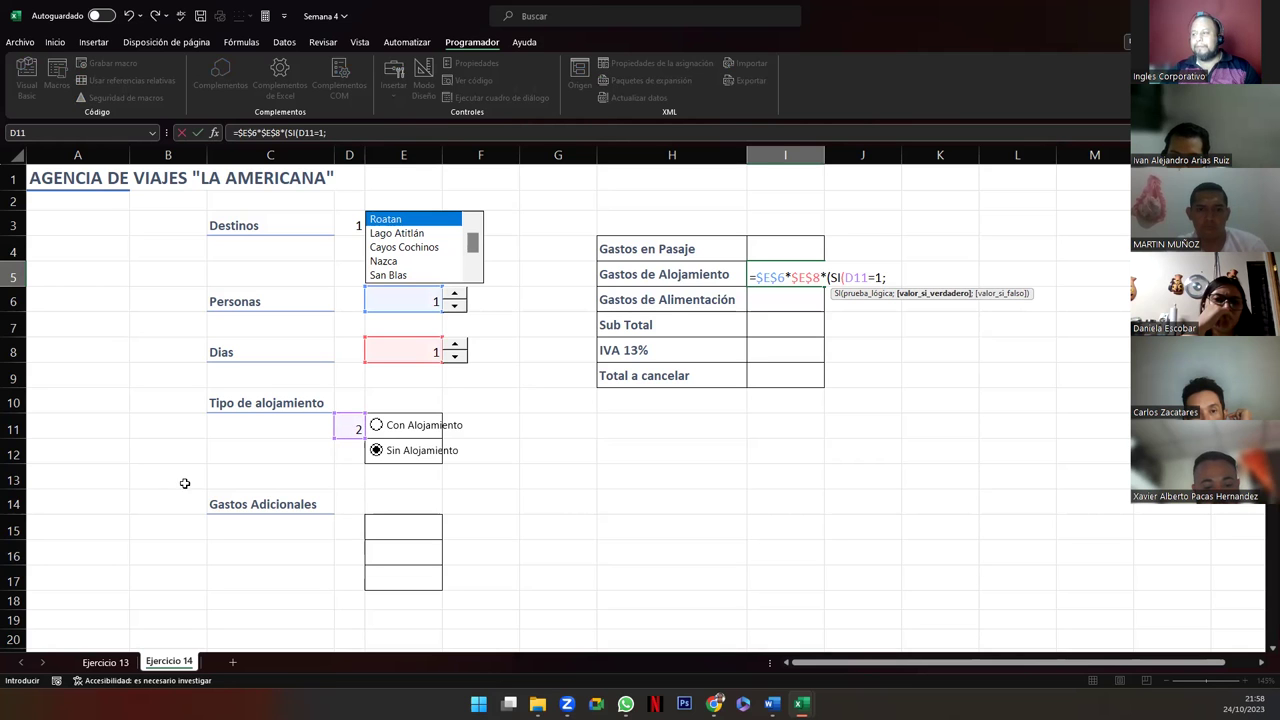
Step: Add the absolute $E$53 lodging cost as the SI true result
scroll(300, 495, down, 4)
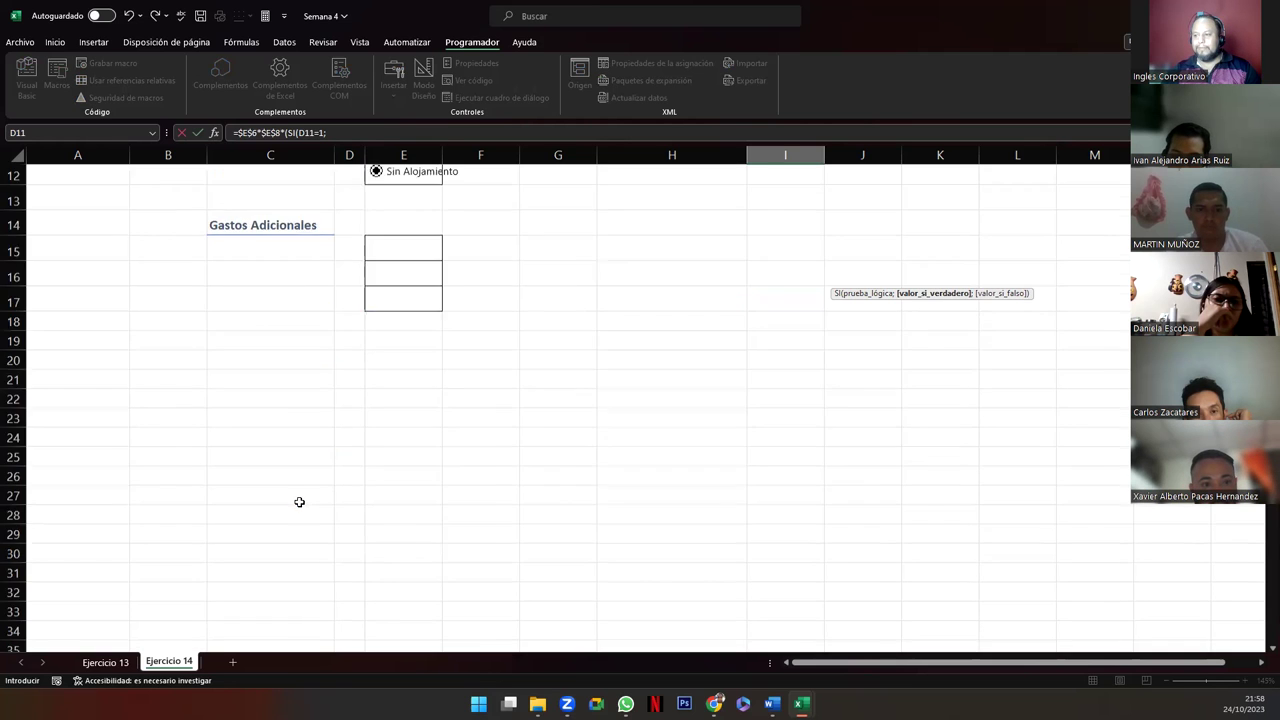
scroll(300, 495, down, 10)
scroll(393, 417, up, 1)
click(393, 417)
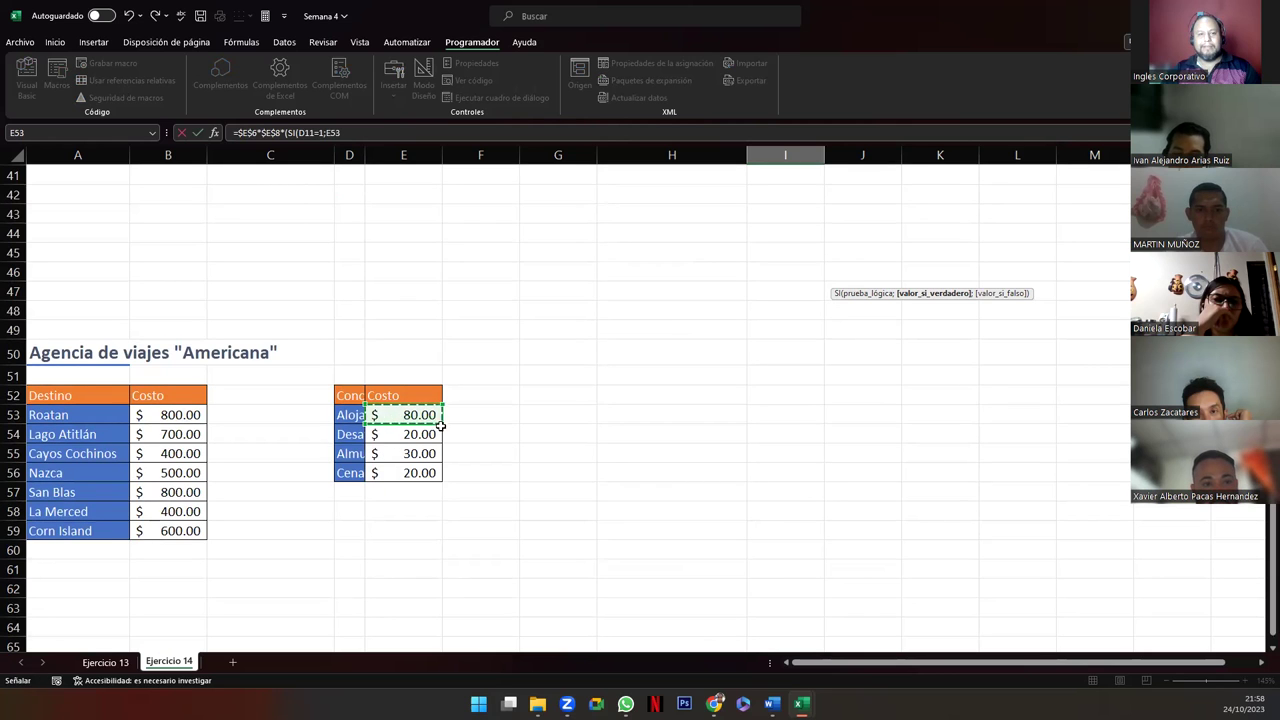
scroll(622, 390, up, 12)
scroll(622, 390, up, 1)
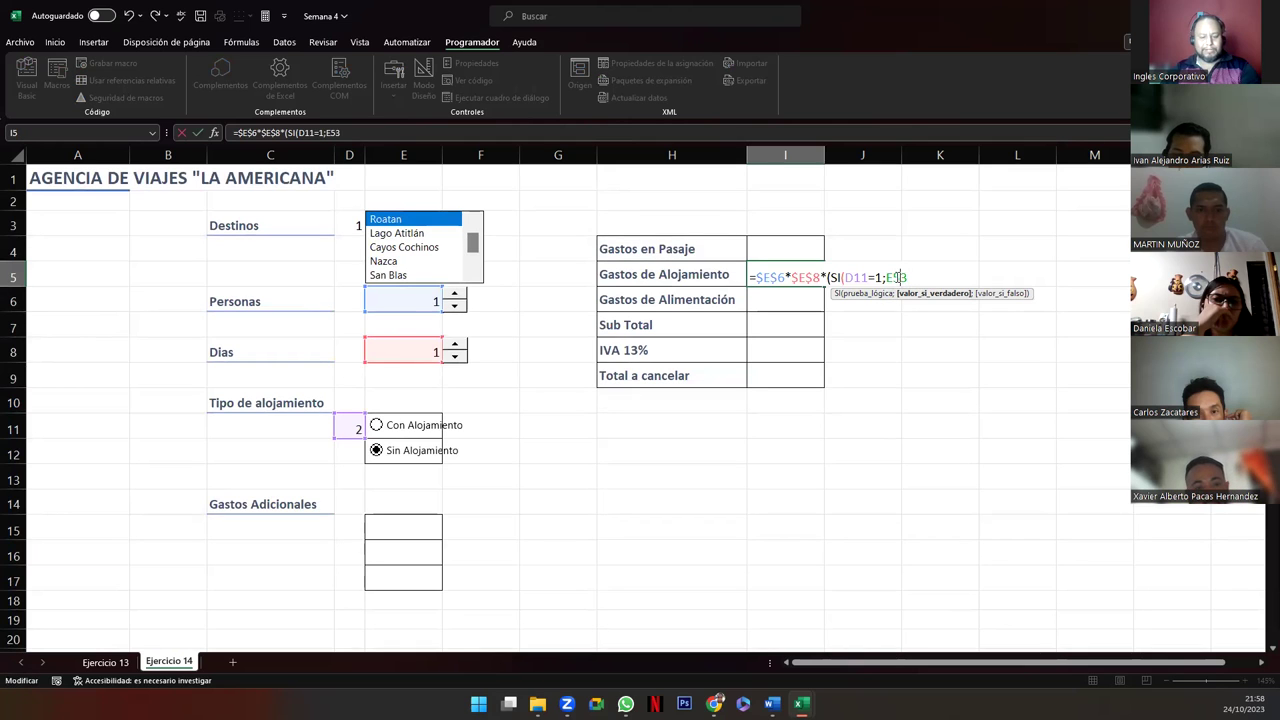
key(F4)
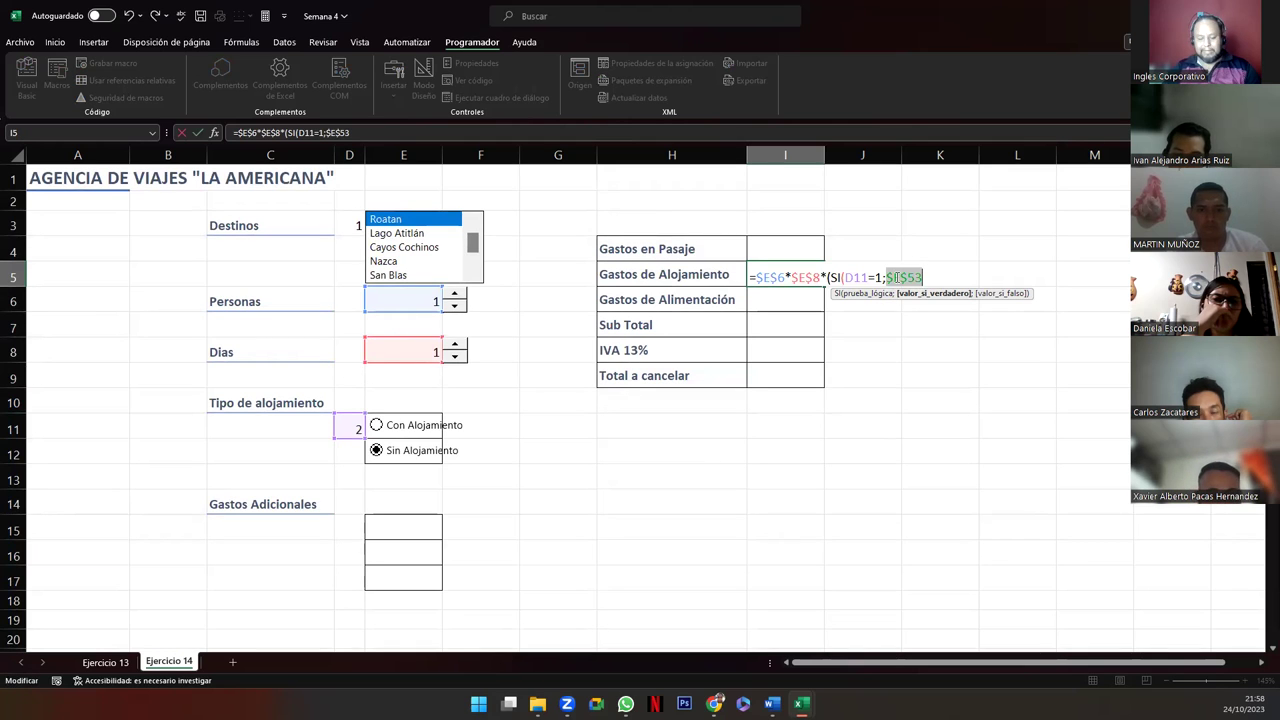
key(BackSpace)
key(BackSpace)
key(BackSpace)
text(;)
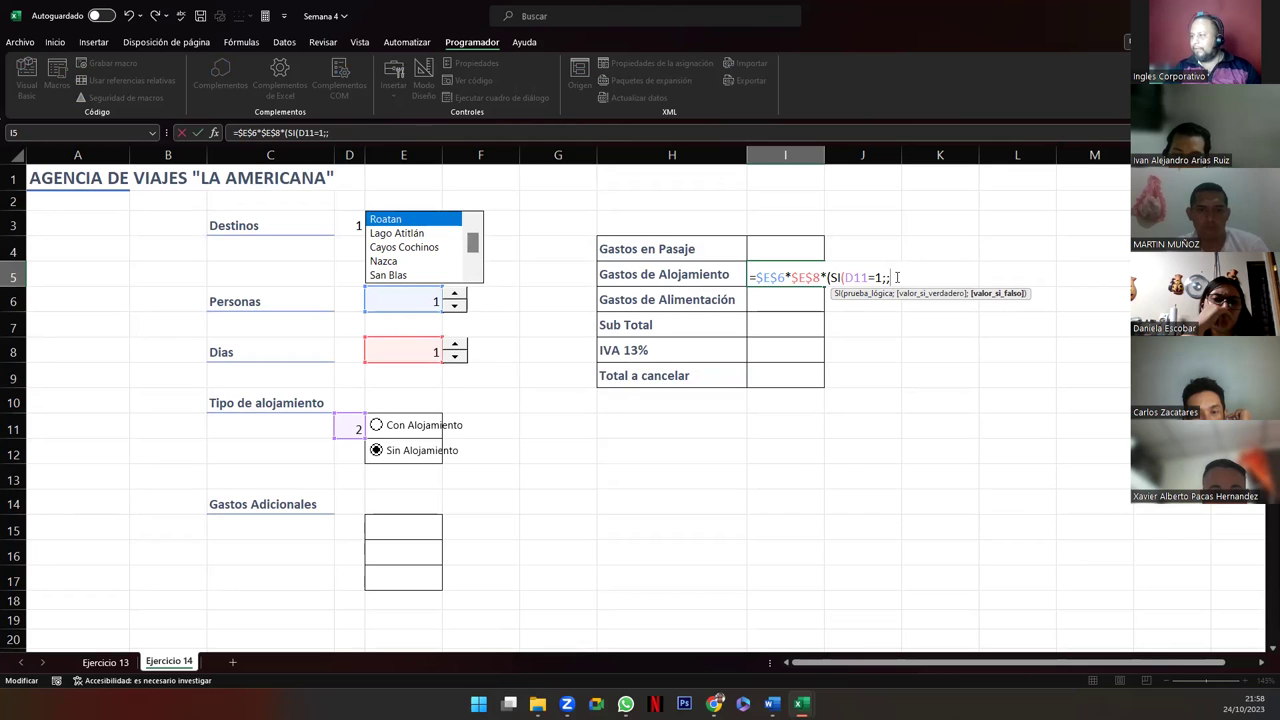
key(ctrl+z)
text($E$53)
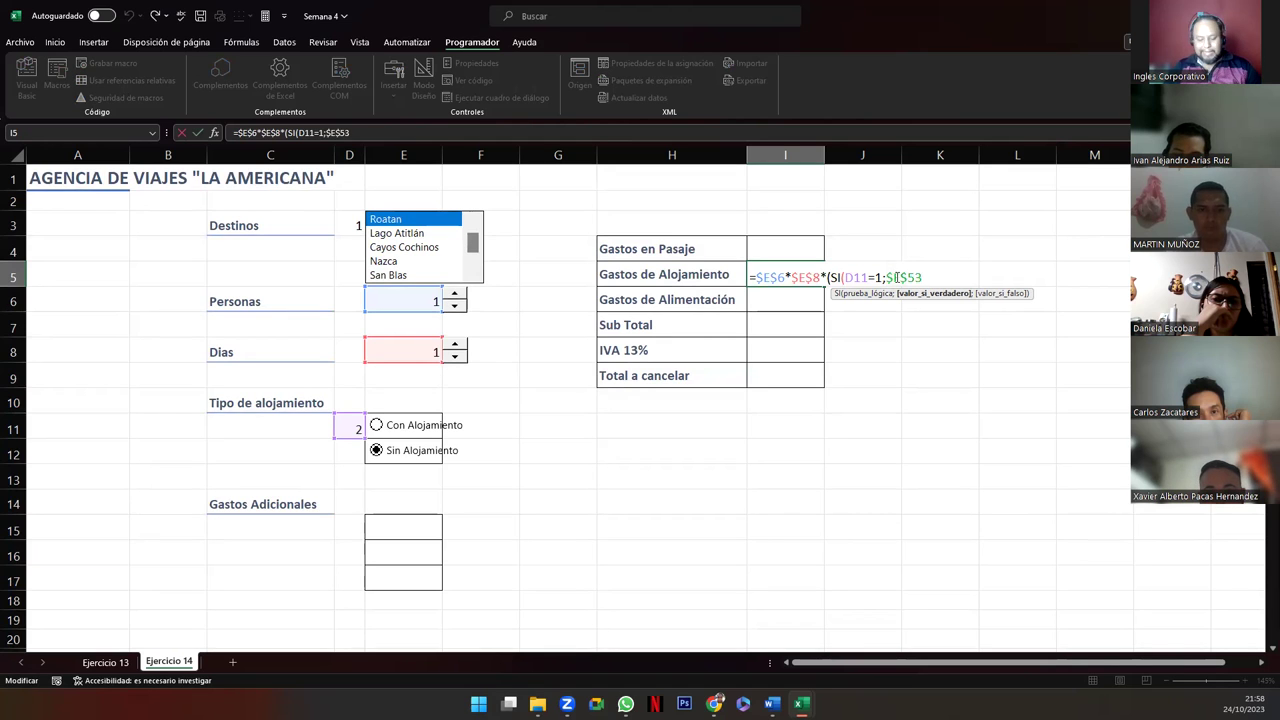
text(;)
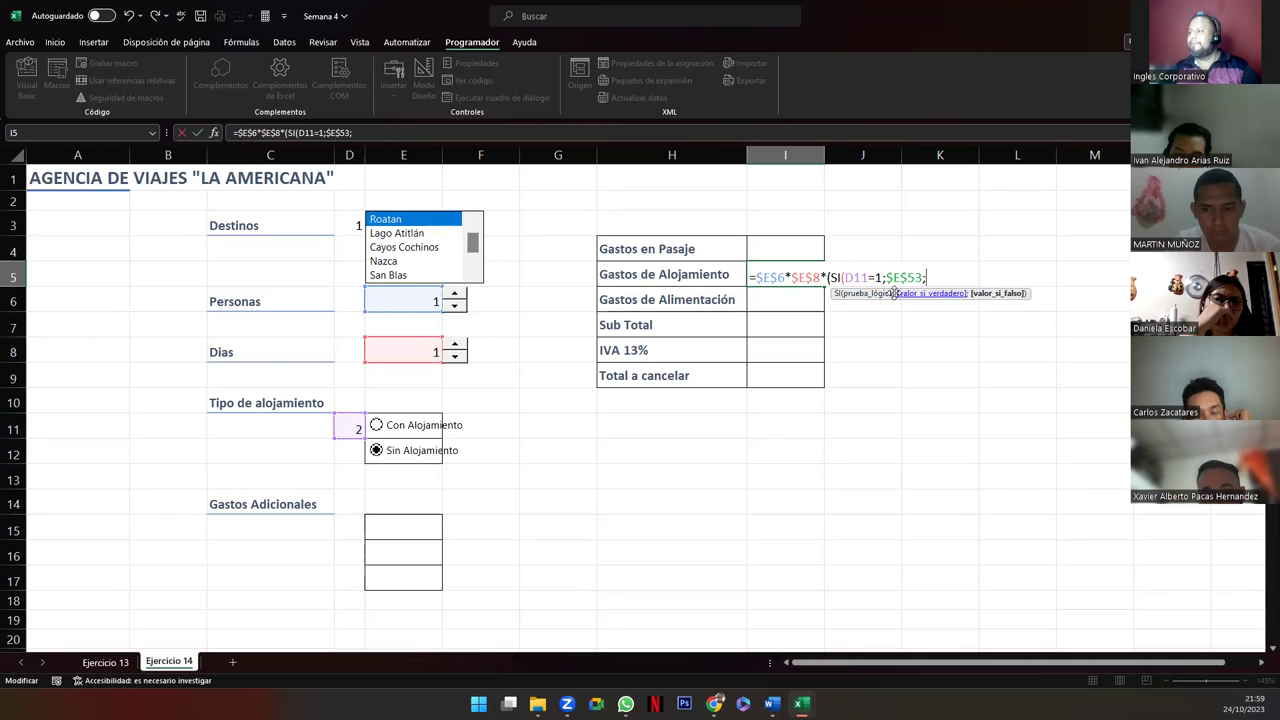
Step: Fix the multiplication sign before SI, close the parenthesis, and enter the formula
click(827, 278)
key(BackSpace)
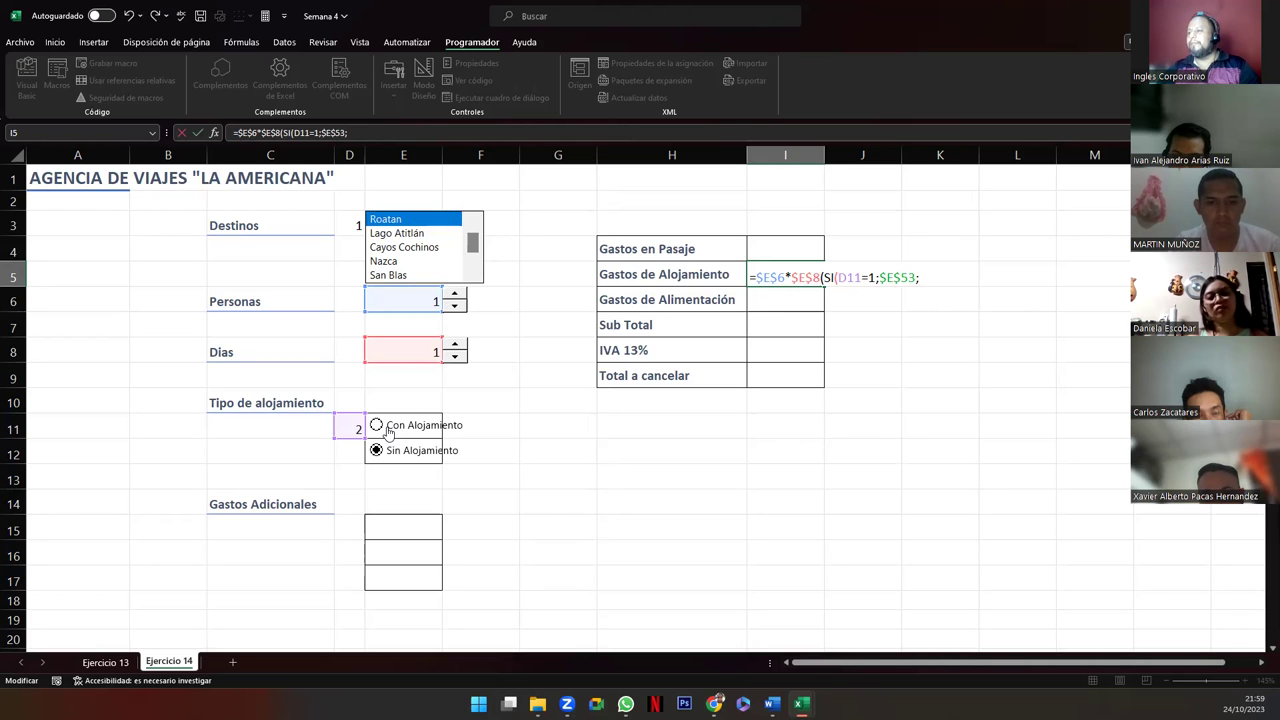
click(822, 277)
text(*)
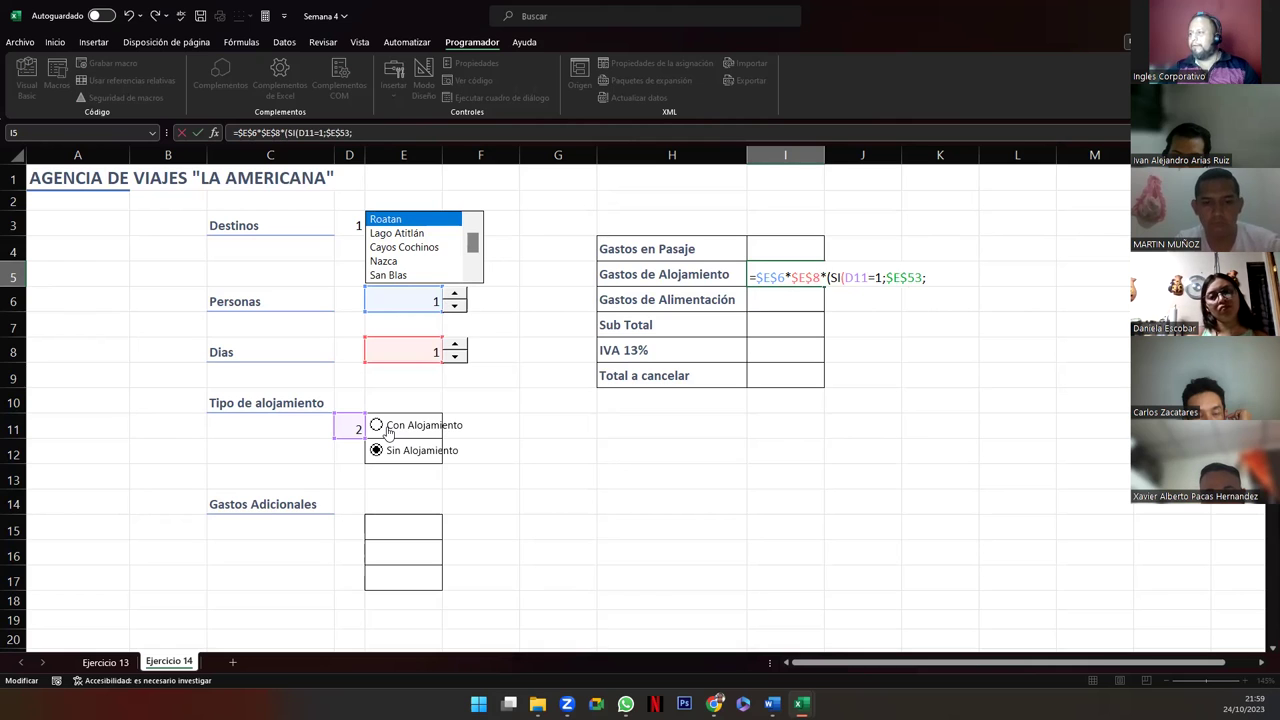
click(930, 278)
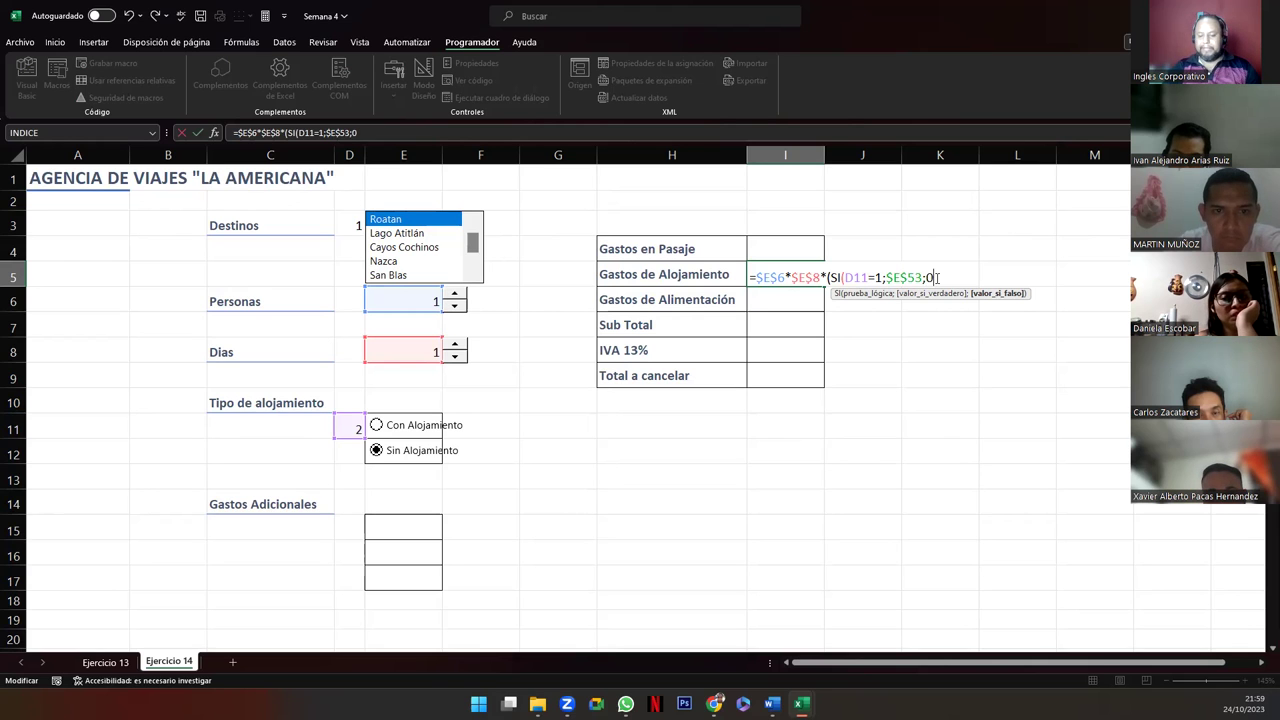
text())
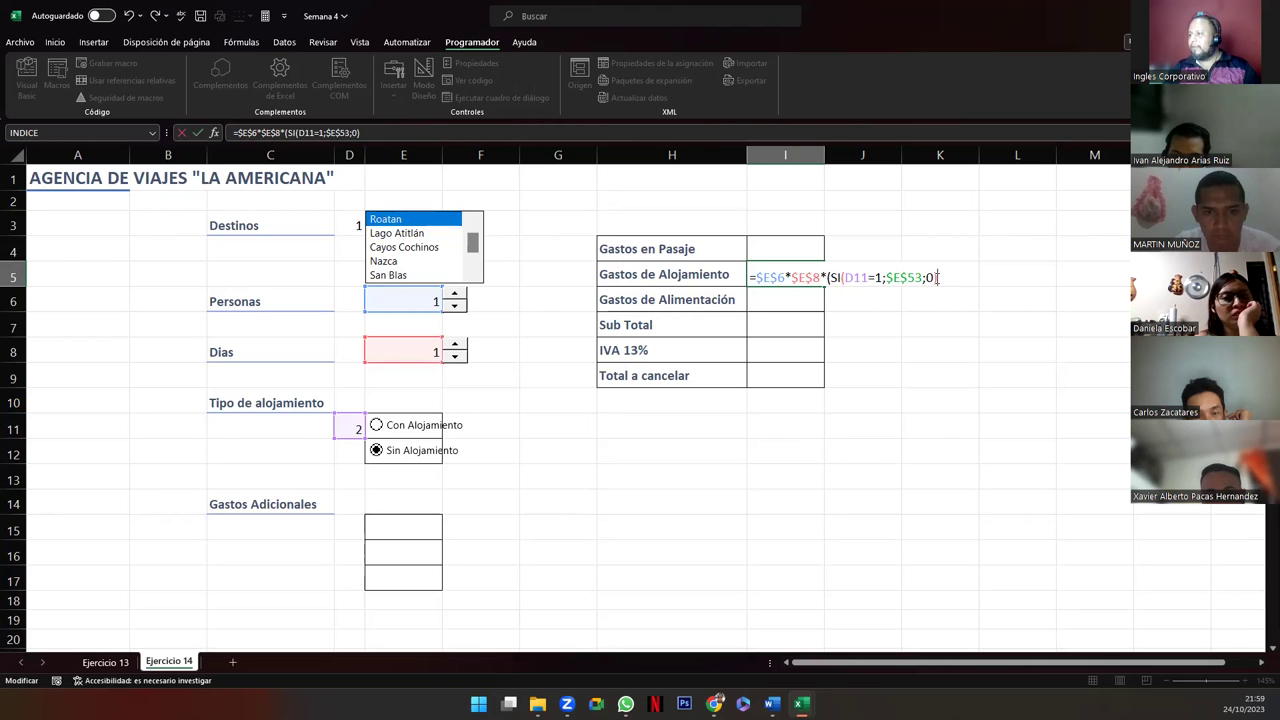
key(Return)
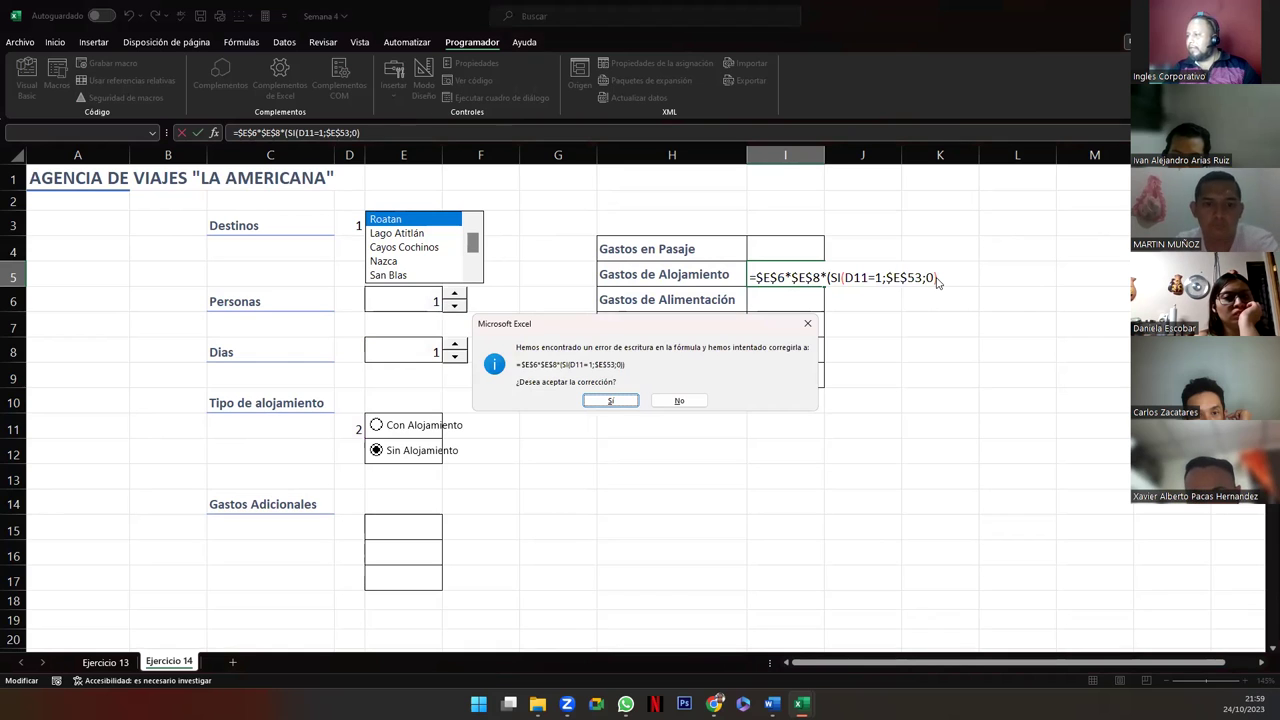
Step: Accept Excel's parenthesis correction and review the finished I5 formula
key(Return)
key(Up)
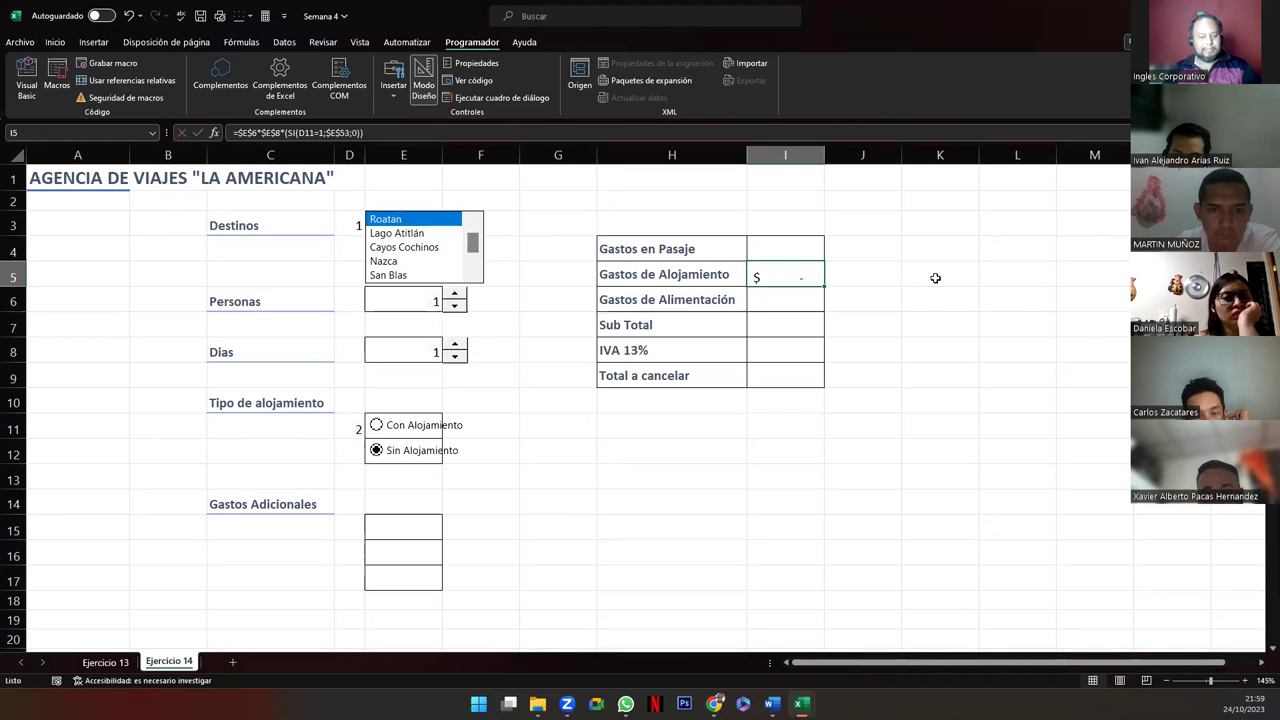
key(F2)
key(Return)
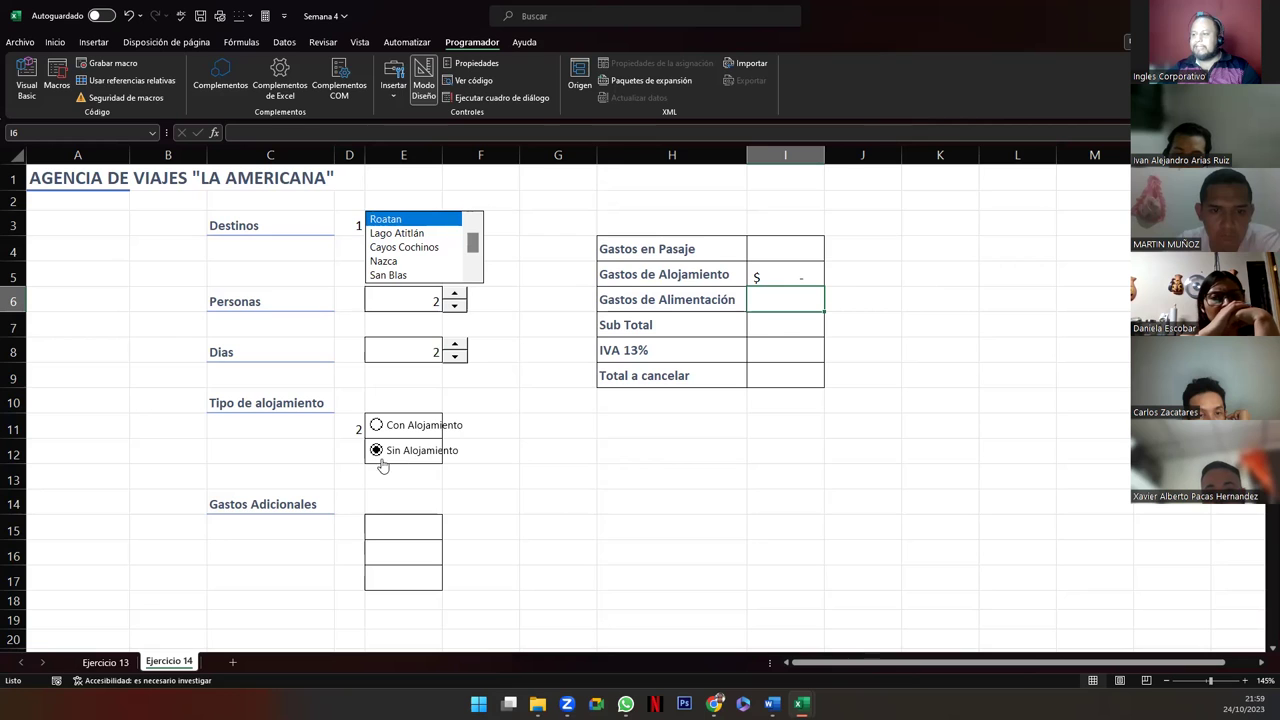
Step: Choose Con Alojamiento, lower Personas and Dias to 1, and inspect I5's formula
click(792, 276)
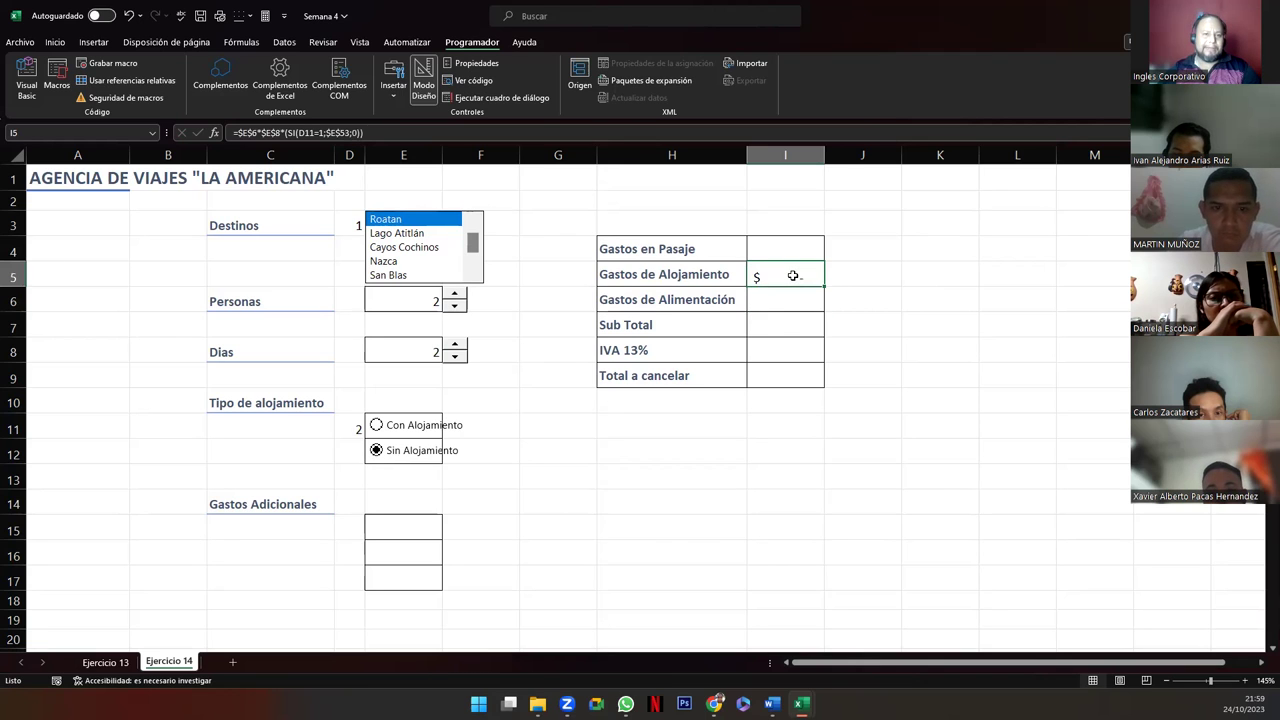
click(377, 427)
click(455, 306)
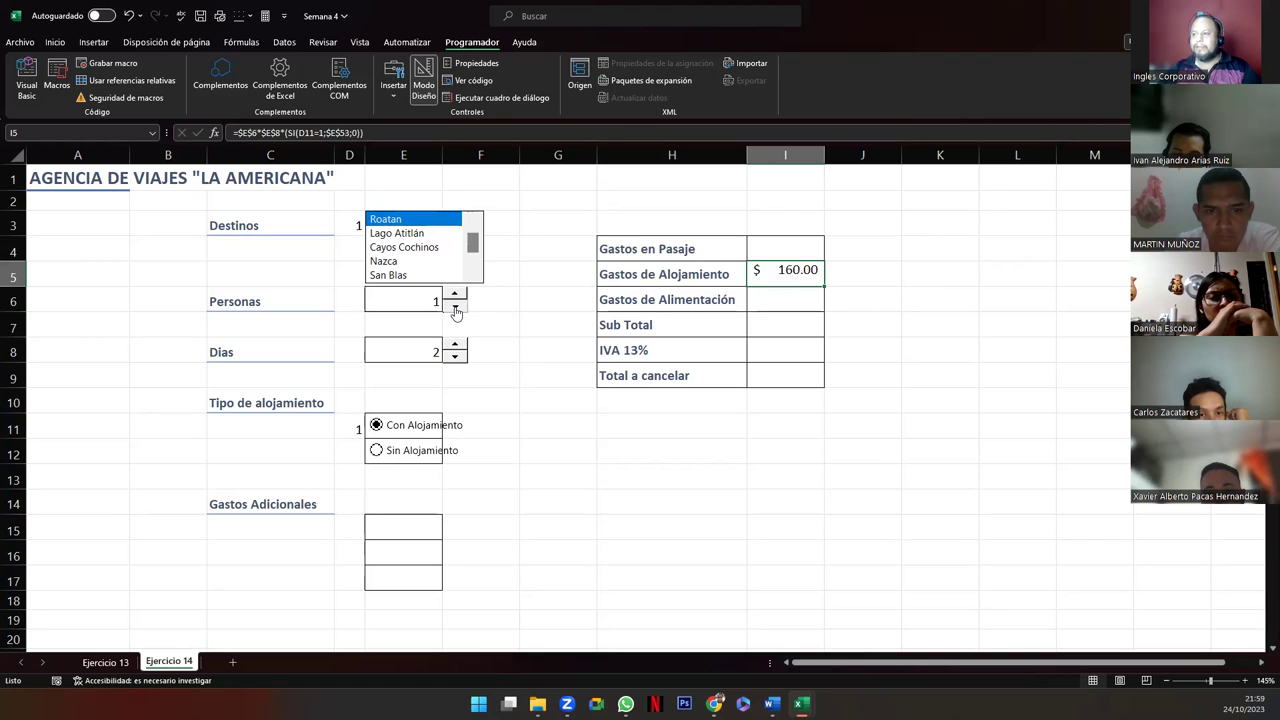
click(454, 357)
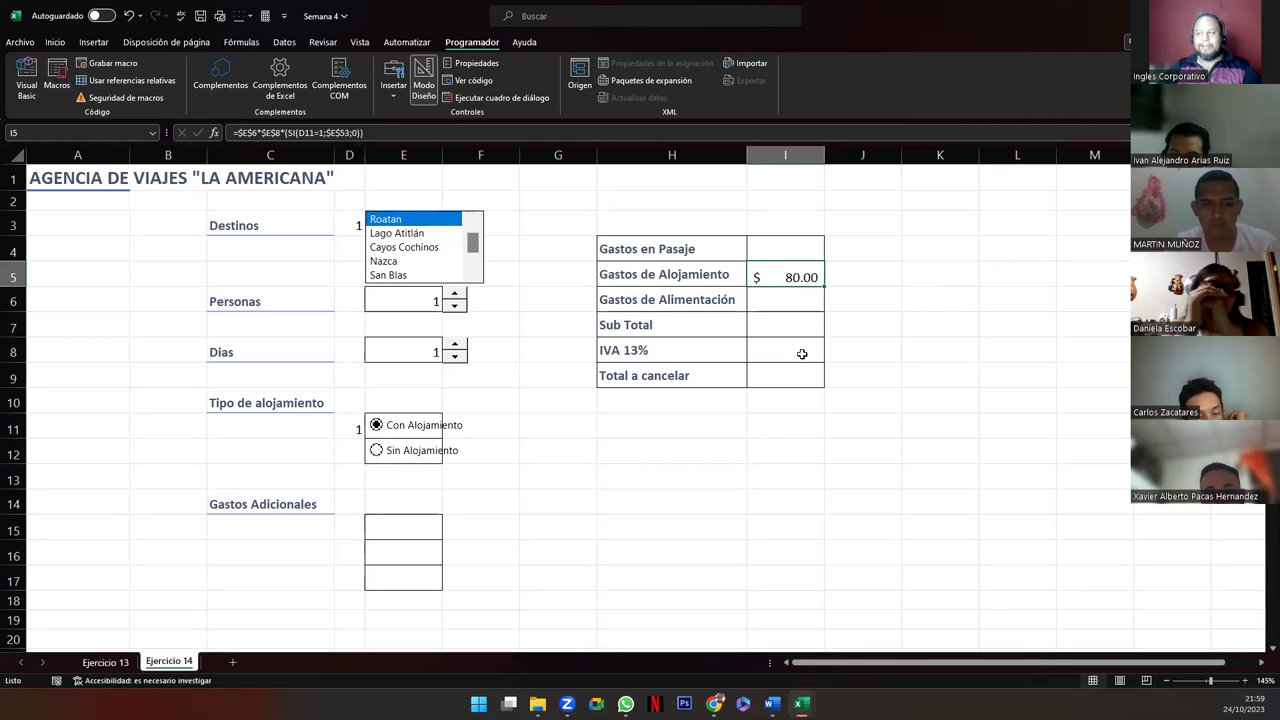
key(F2)
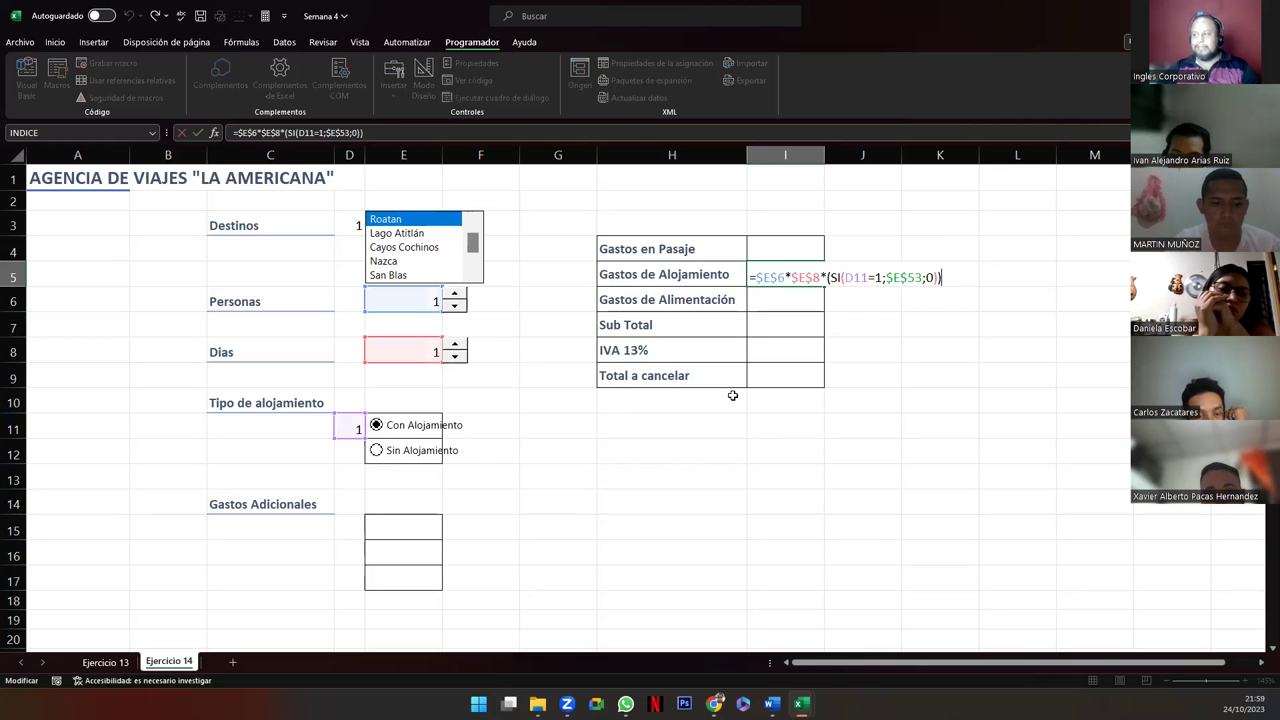
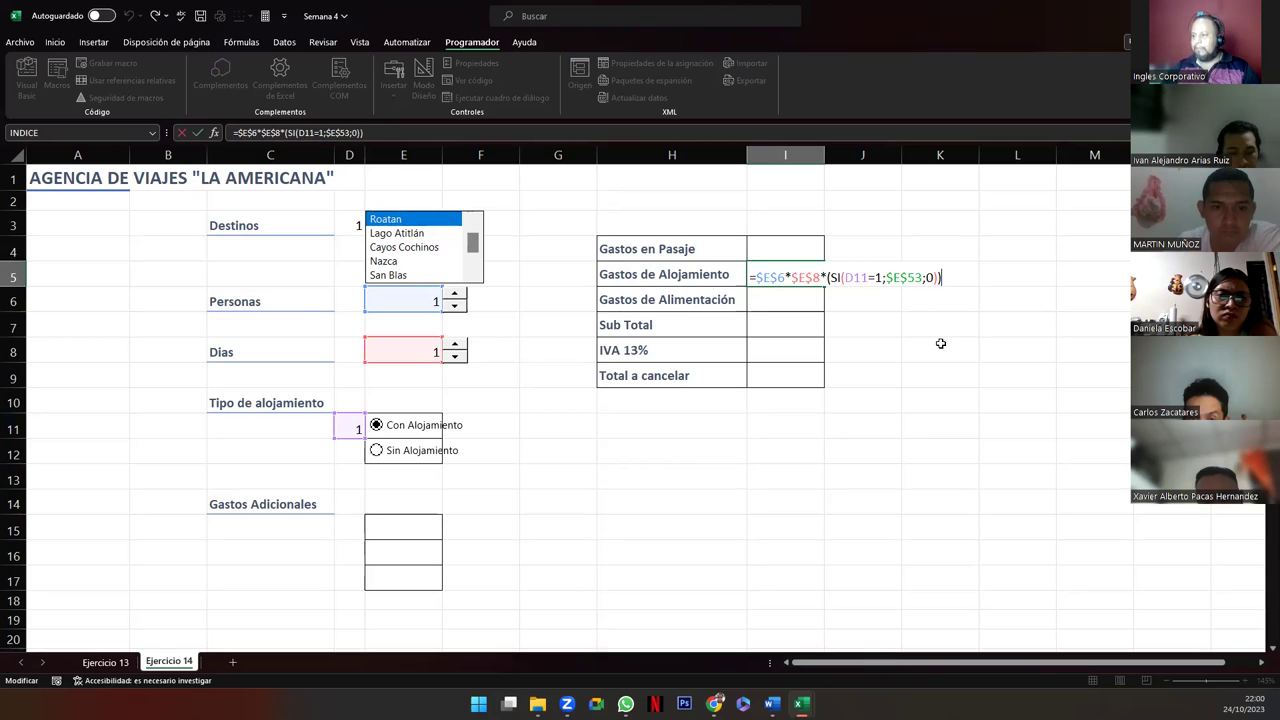
Step: Commit the I5 lodging formula so it shows $ 80.00, then bring up the Insertar controls list
key(Return)
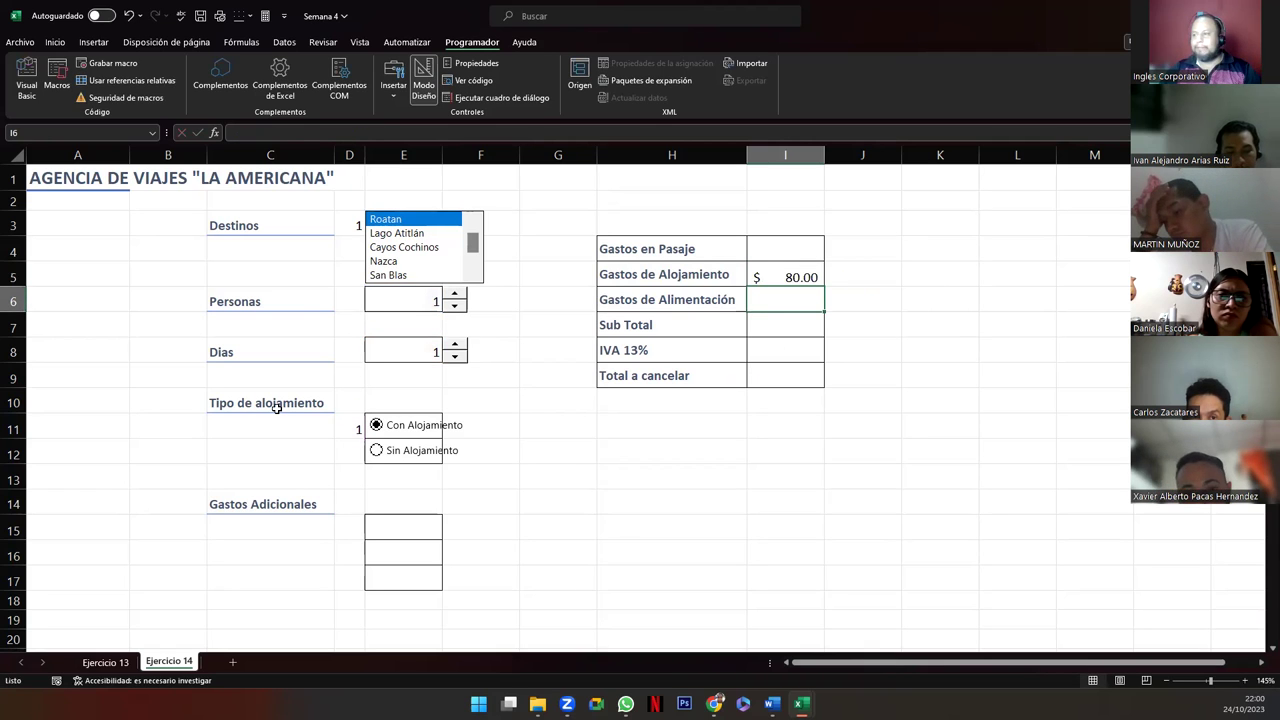
click(412, 526)
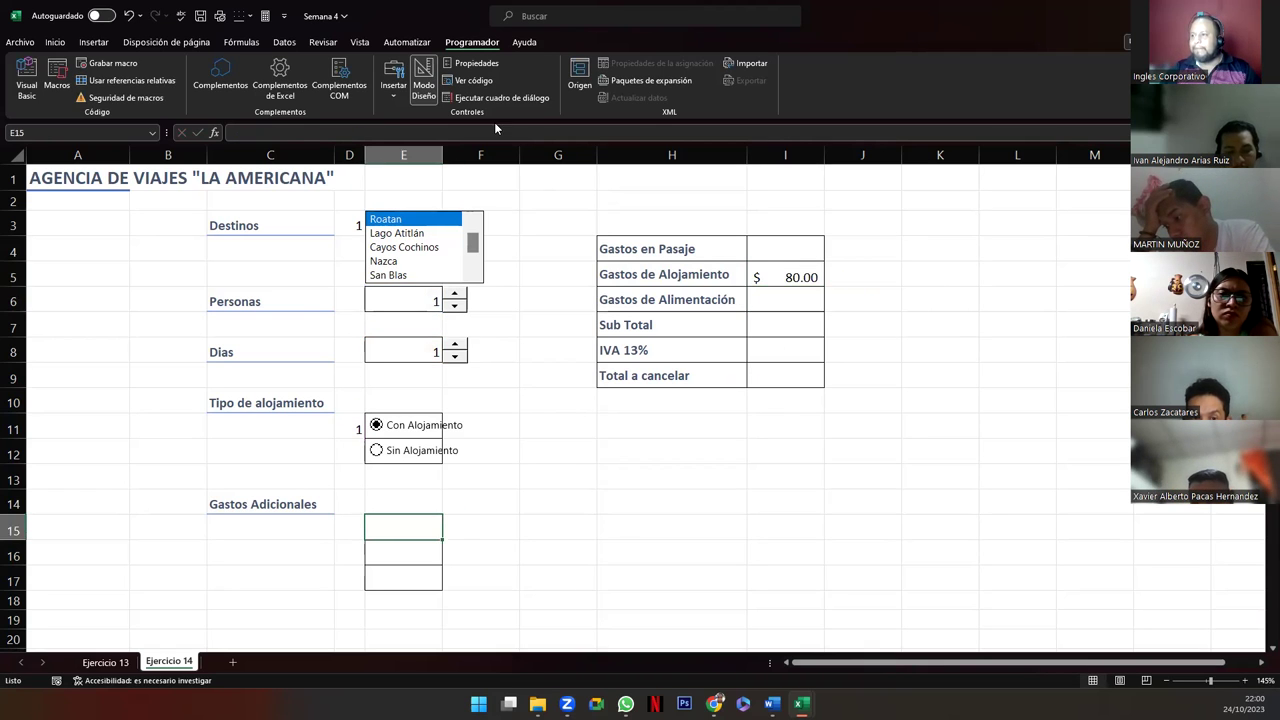
click(393, 82)
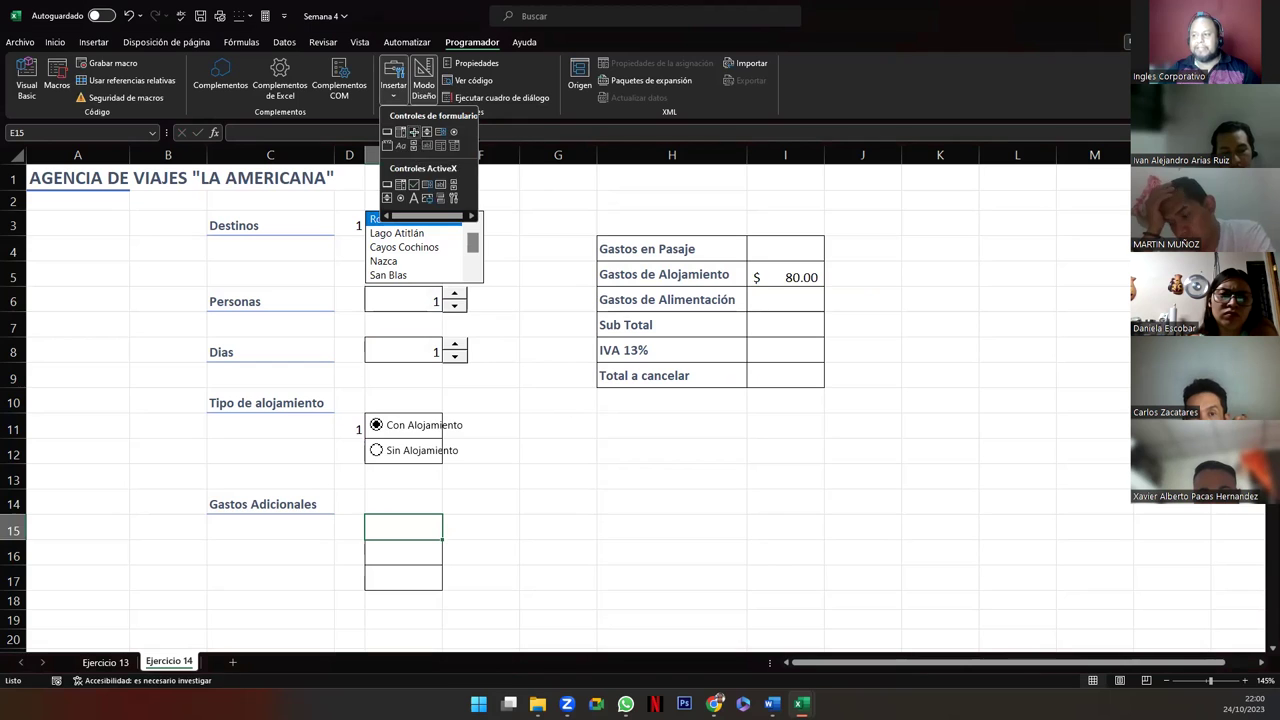
Step: Draw a form-control checkbox over E15 and copy it down into E16 and E17
click(415, 133)
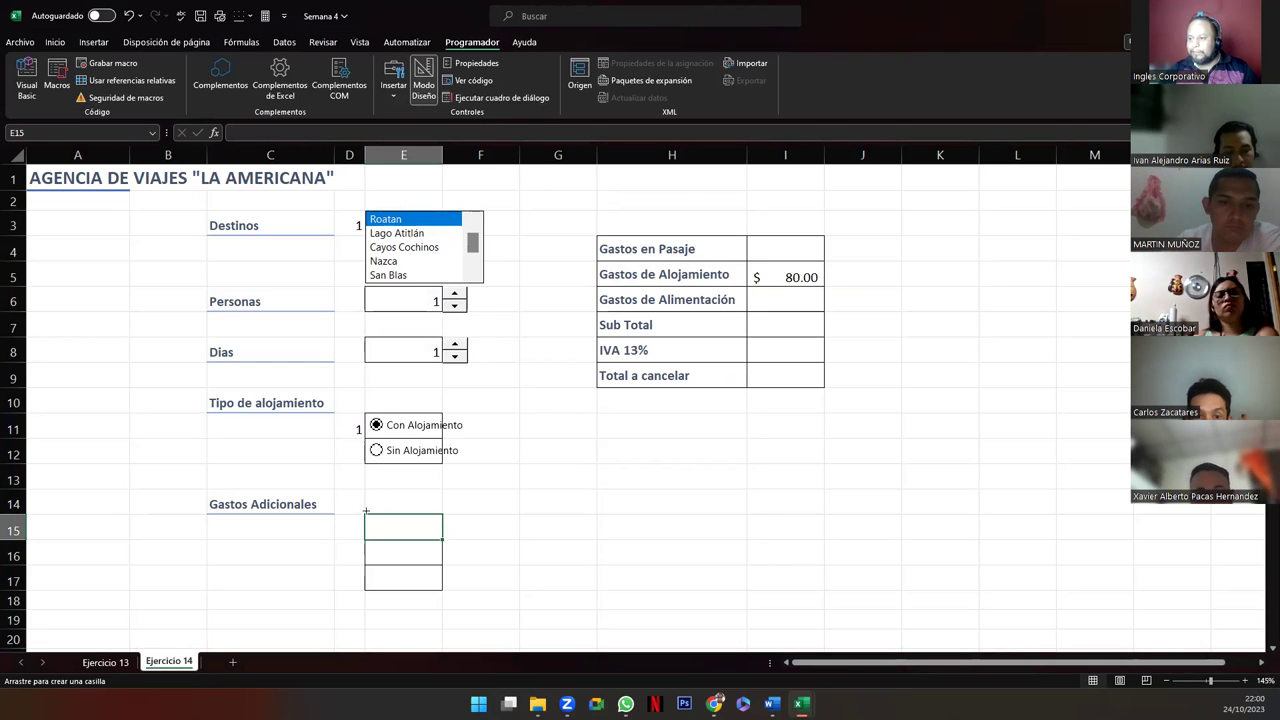
drag(365, 513, 431, 536)
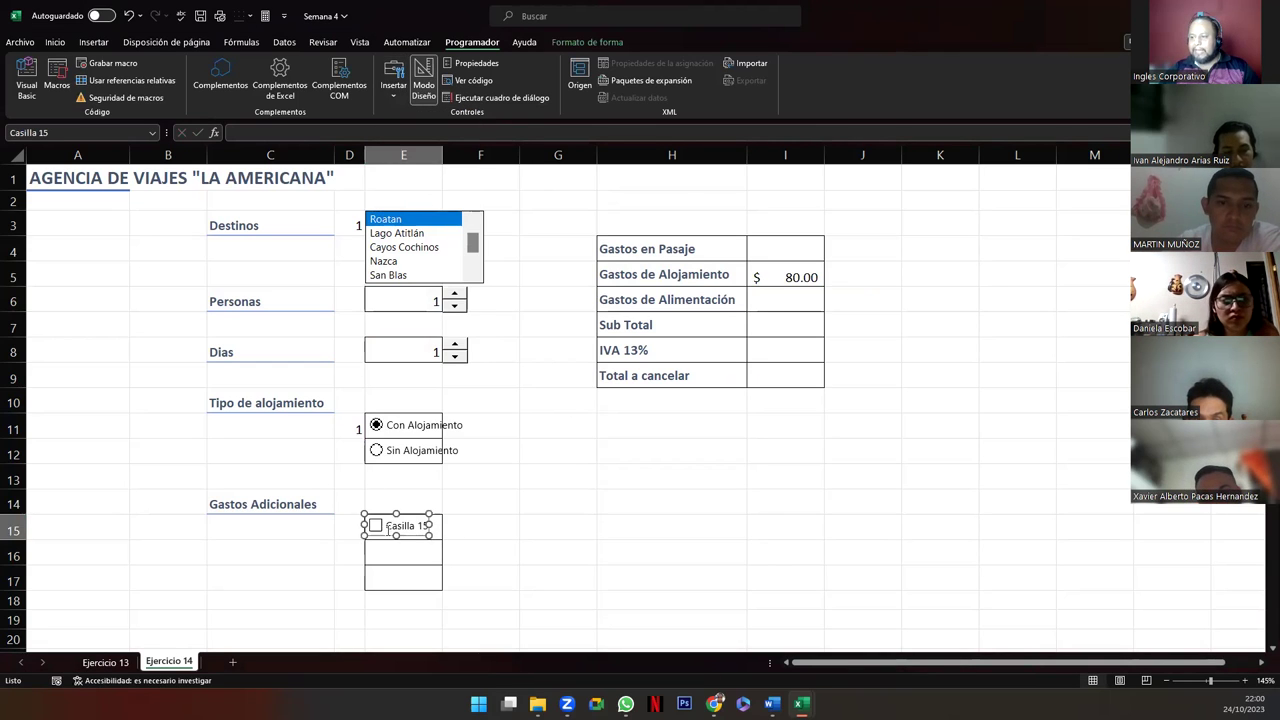
click(406, 528)
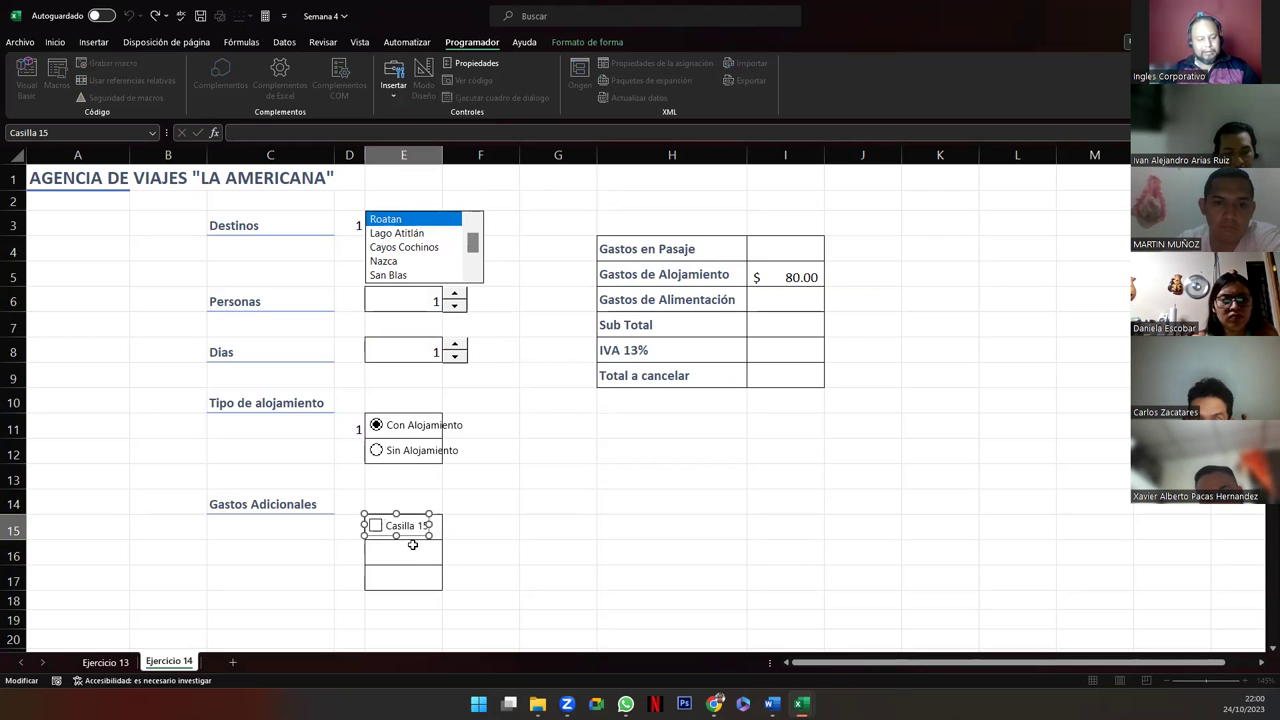
right_click(398, 524)
key(Escape)
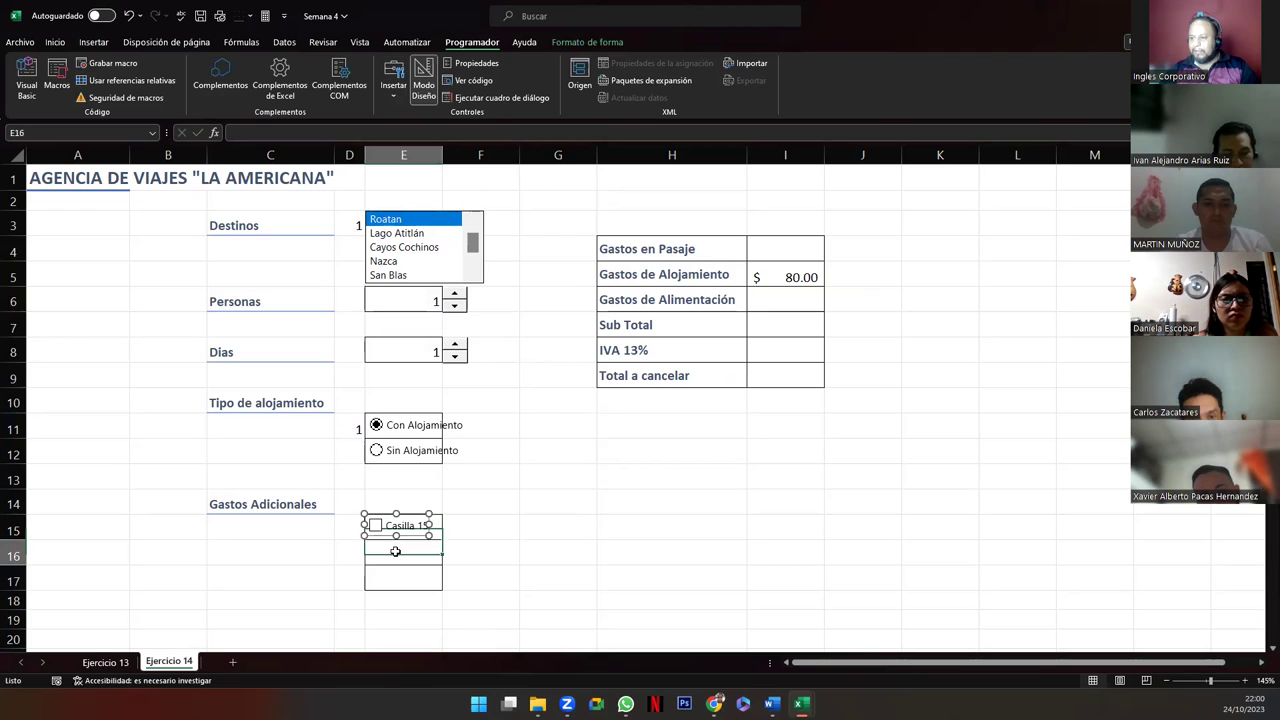
drag(407, 541, 396, 585)
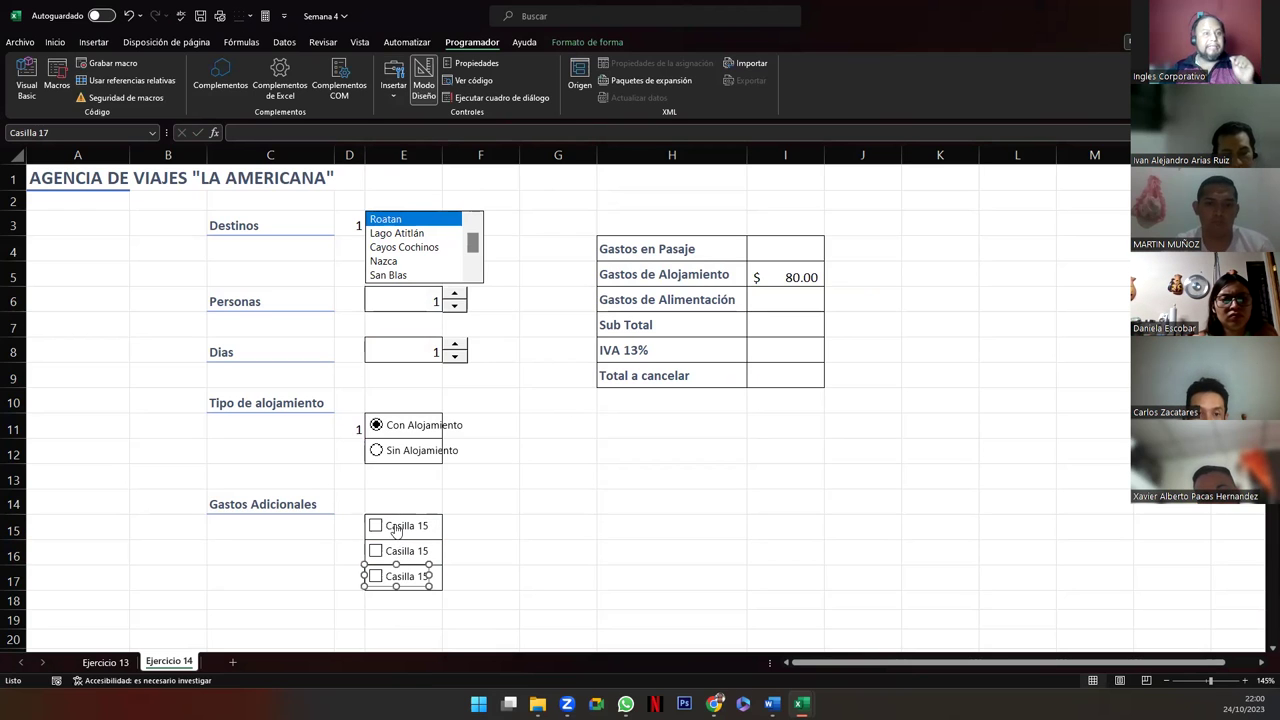
Step: Check cells D15 to D17 beside the checkboxes, ending on the top checkbox
click(342, 530)
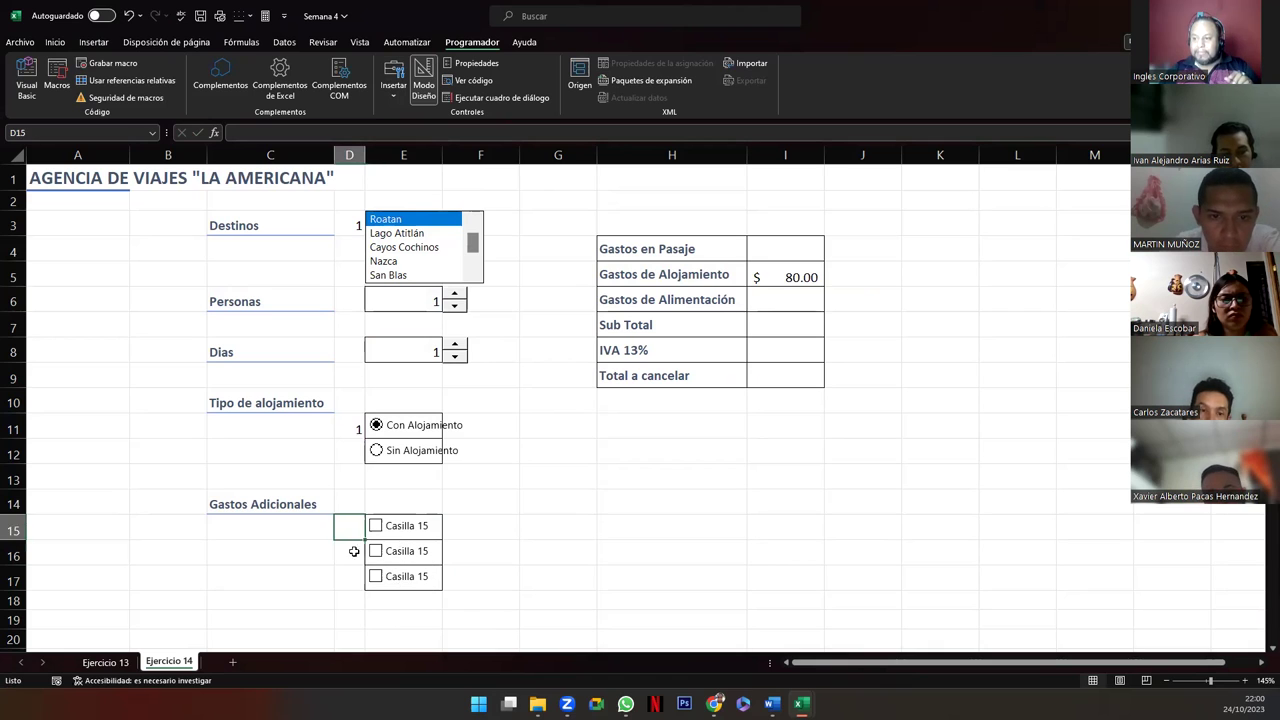
click(345, 555)
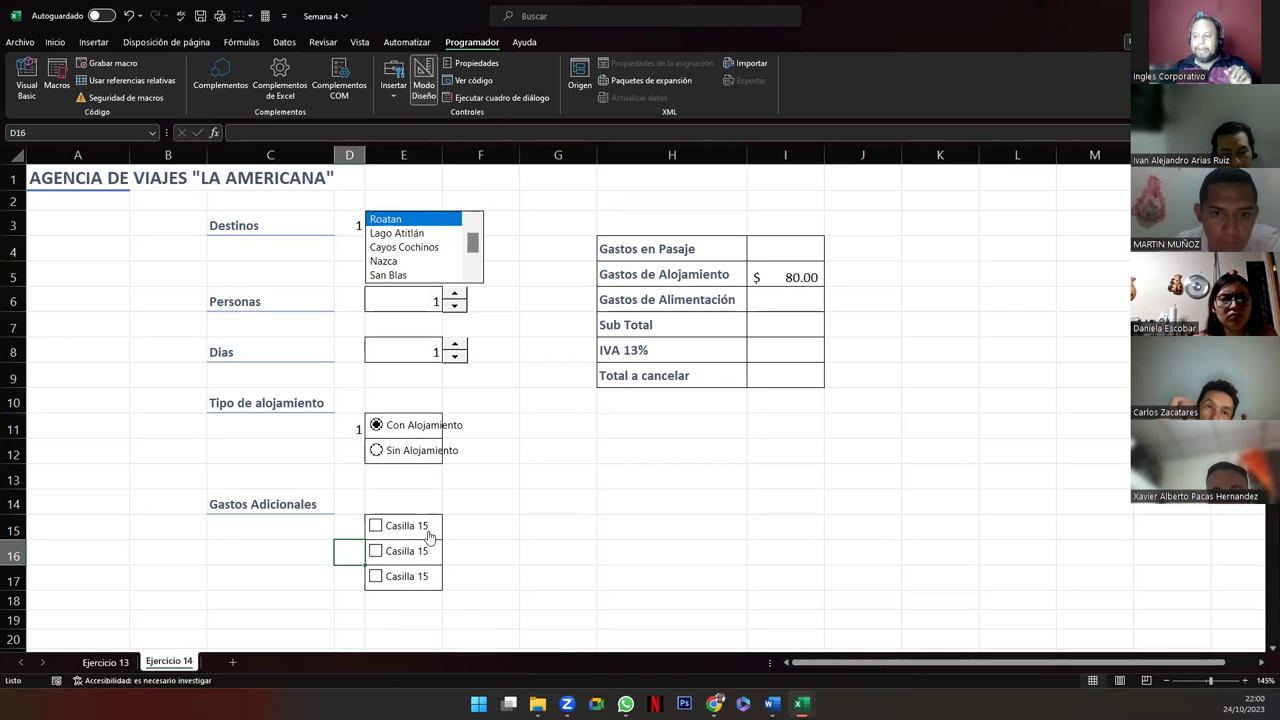
click(352, 527)
click(349, 553)
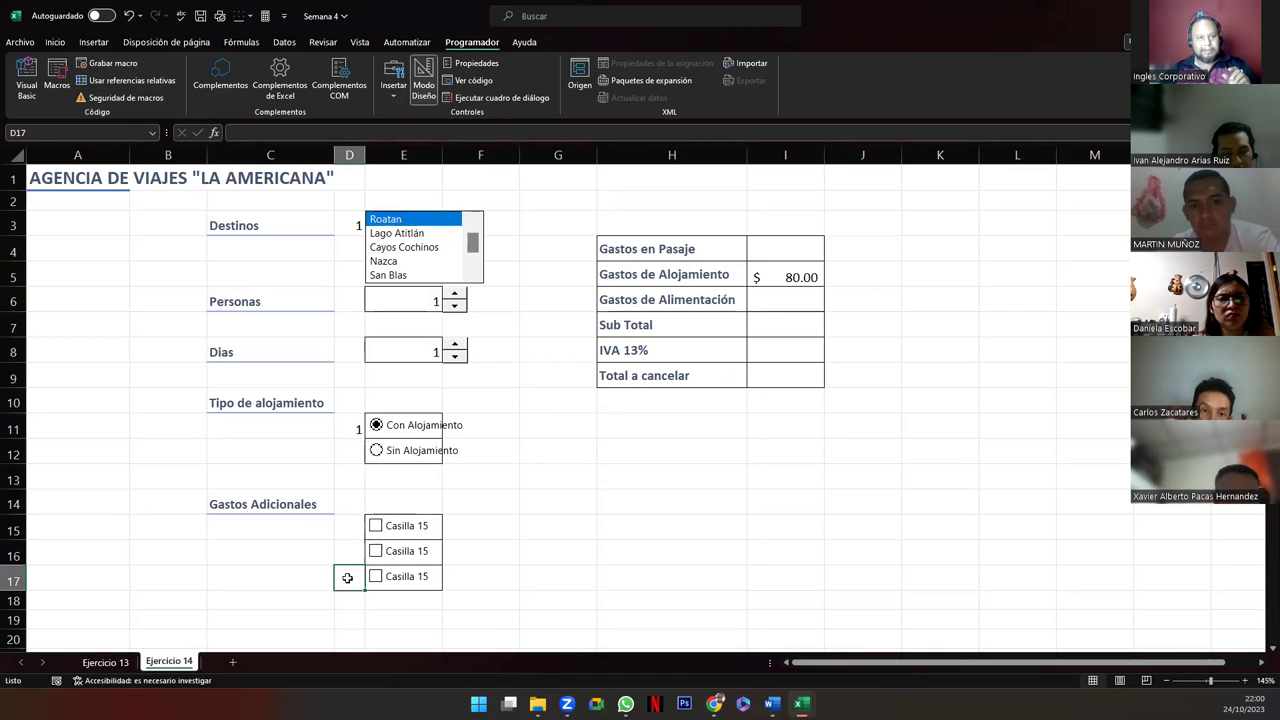
click(425, 529)
Step: Link the top checkbox to cell $D$15
right_click(426, 531)
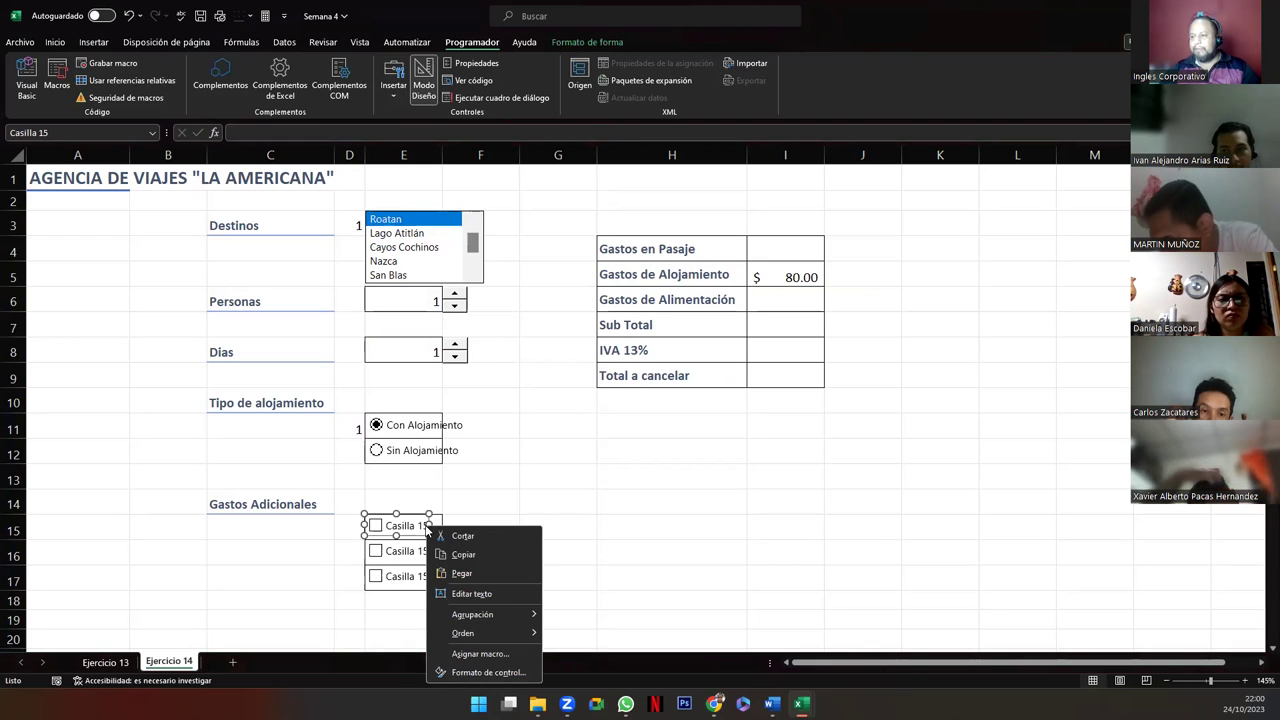
key(Escape)
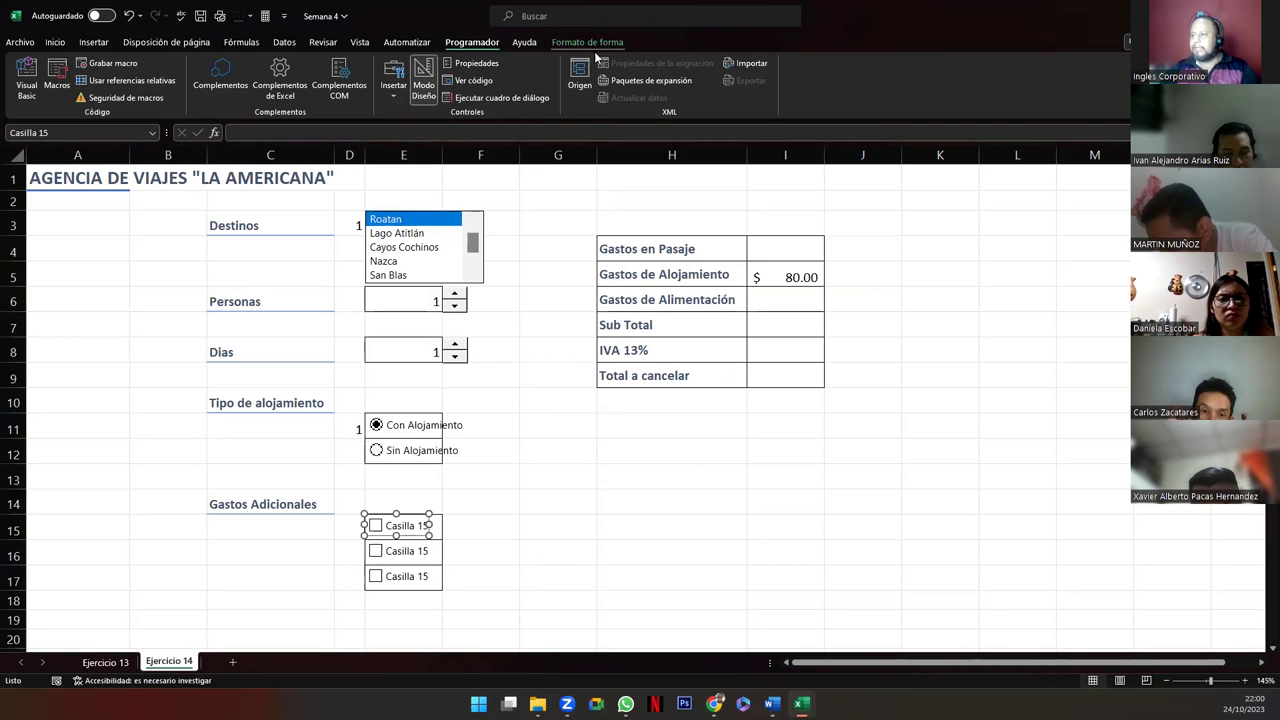
click(476, 63)
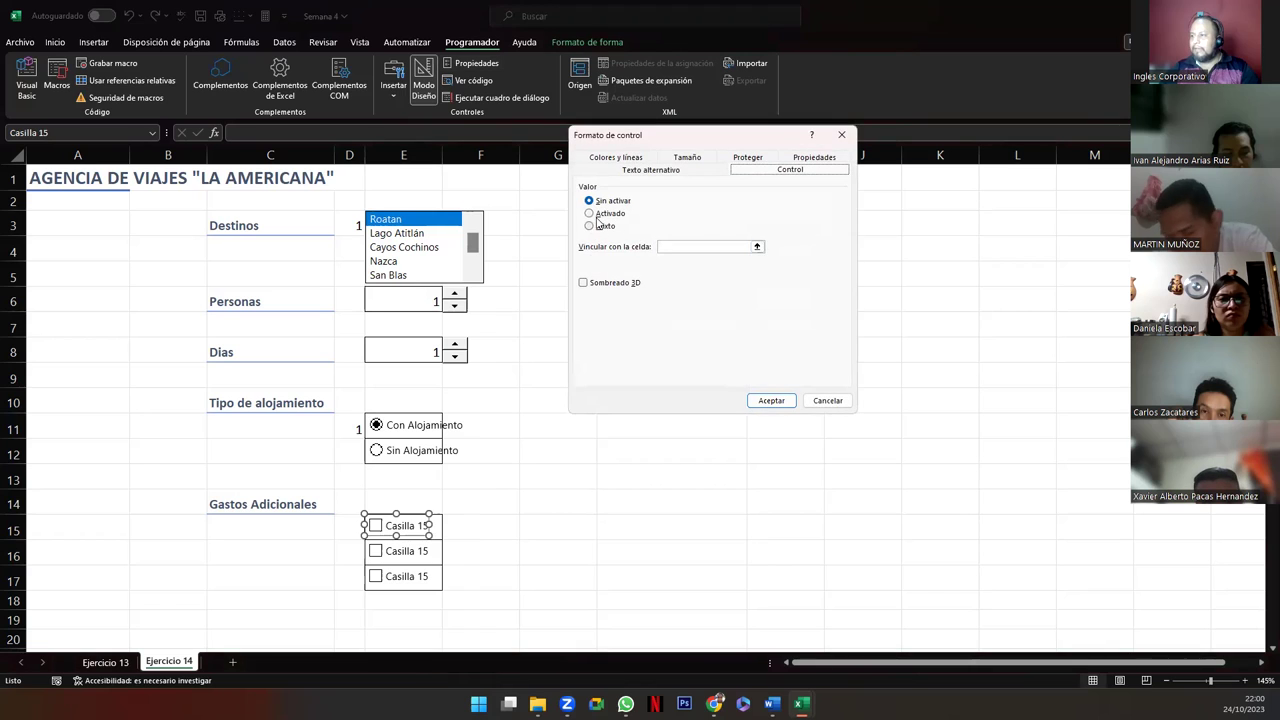
click(690, 246)
click(339, 522)
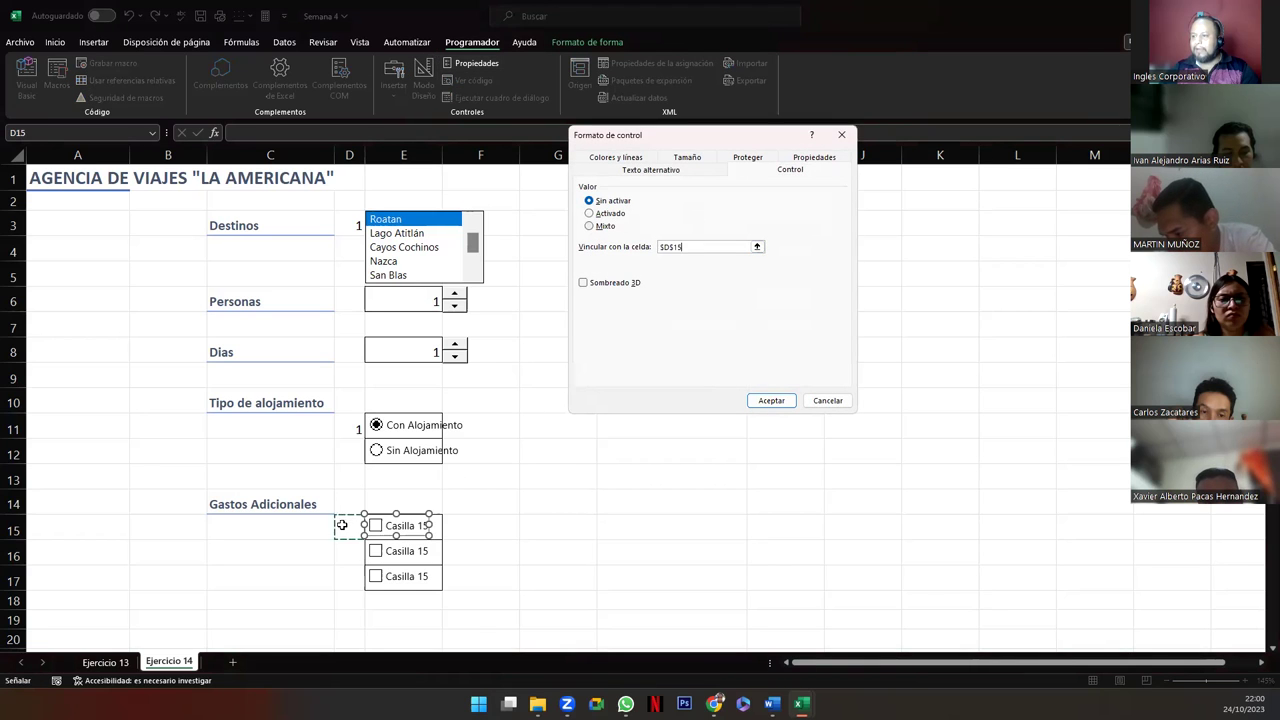
click(769, 400)
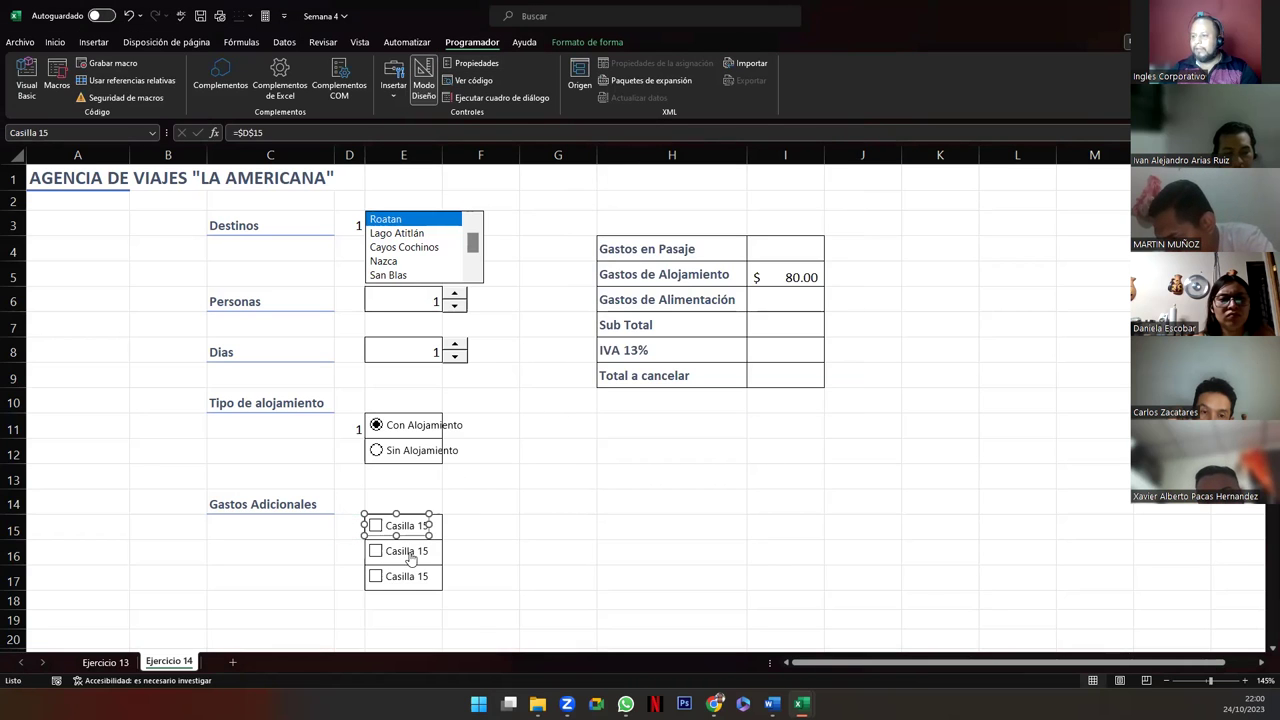
Step: Link the second checkbox to cell $D$16
right_click(404, 555)
click(500, 432)
click(472, 64)
click(662, 247)
click(346, 549)
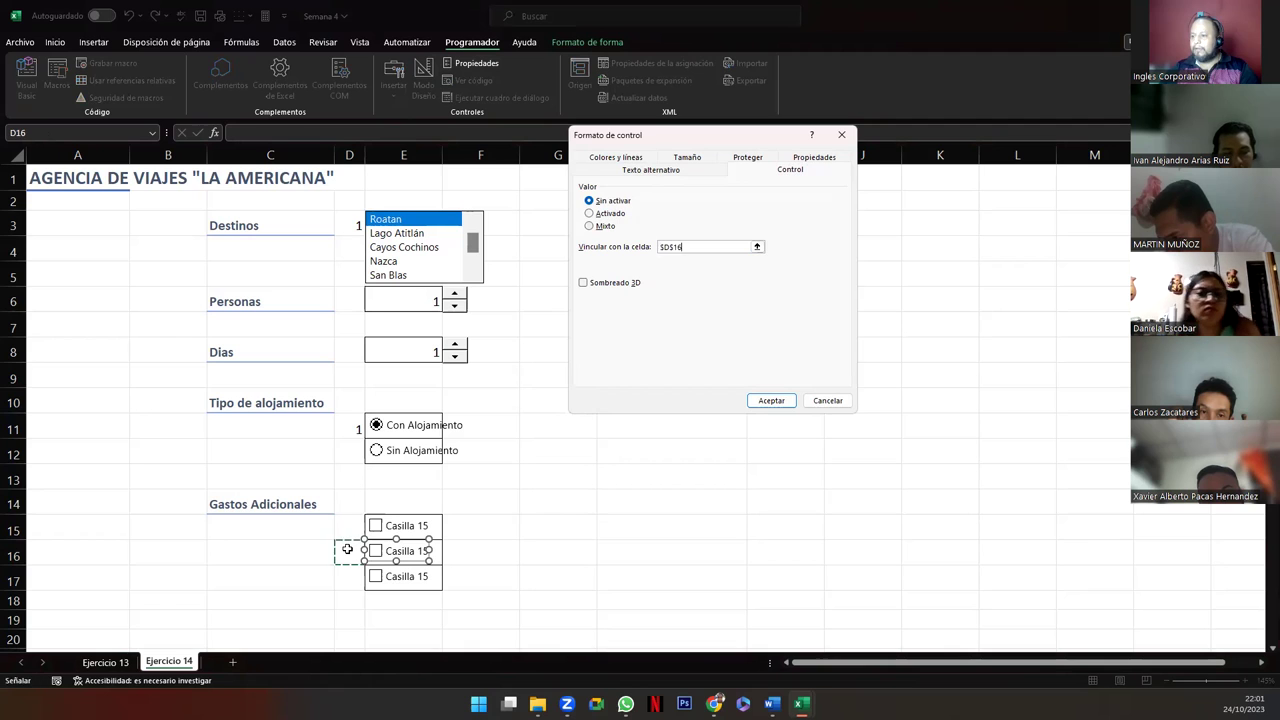
click(757, 400)
Step: Link the third checkbox to $D$17 and widen column D
right_click(404, 585)
key(Escape)
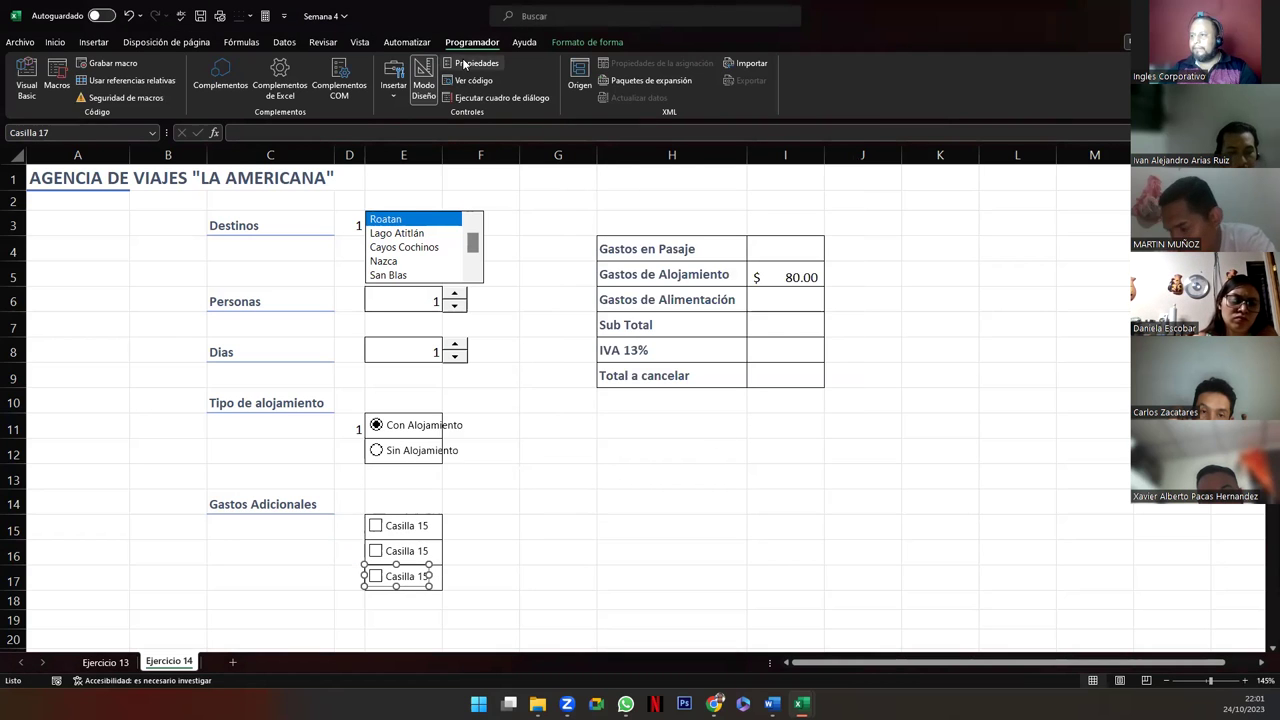
click(470, 63)
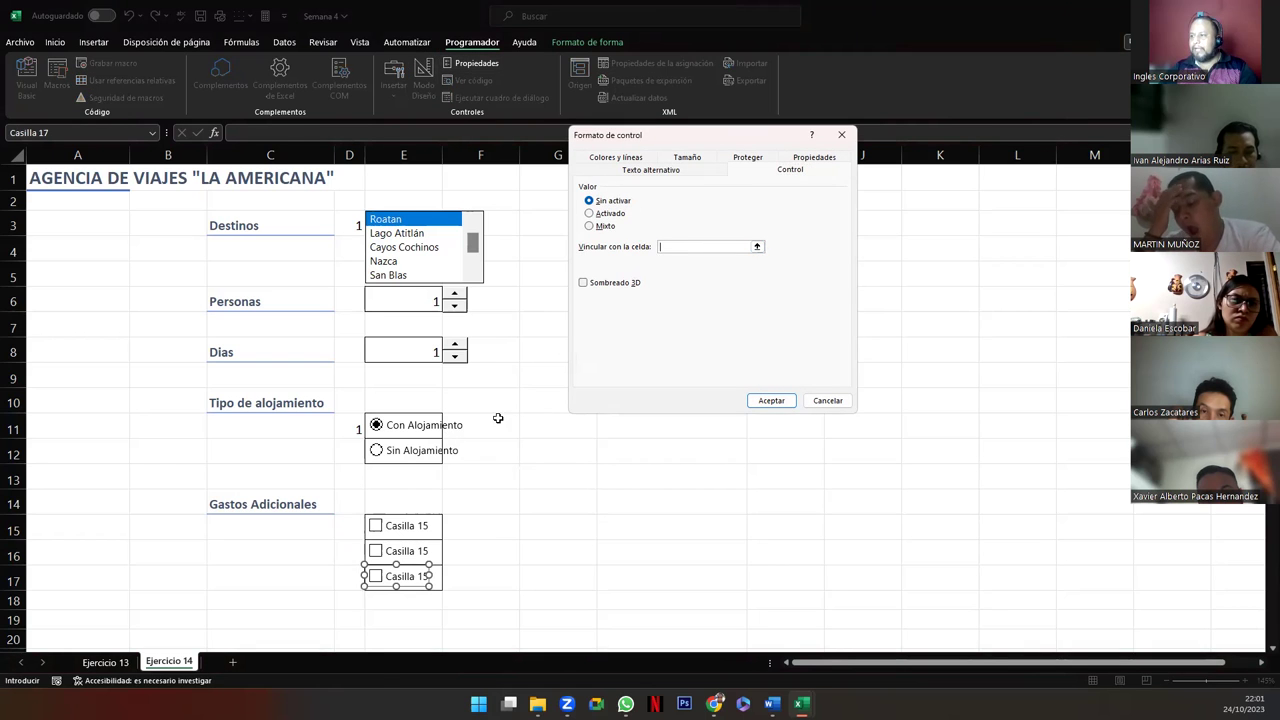
click(344, 583)
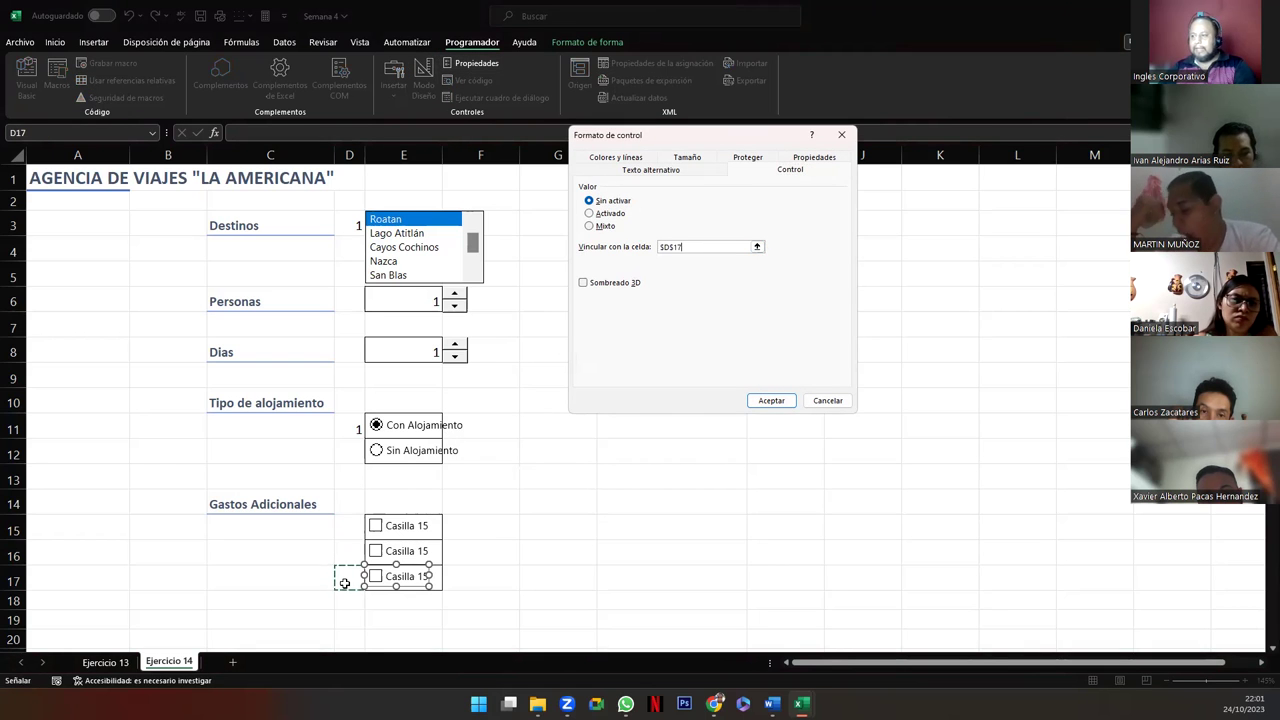
key(Return)
drag(363, 157, 437, 157)
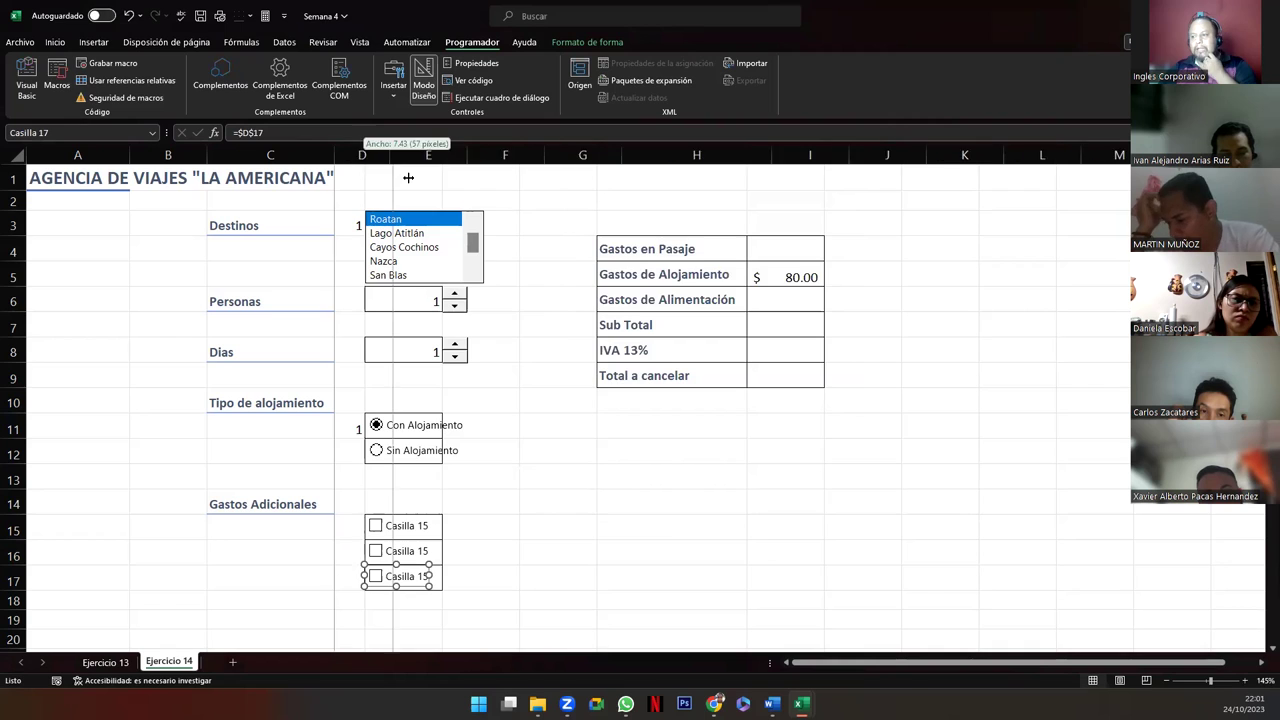
Step: Tick all three checkboxes to test their links, then untick them so D15:D17 read FALSO
click(449, 528)
click(447, 552)
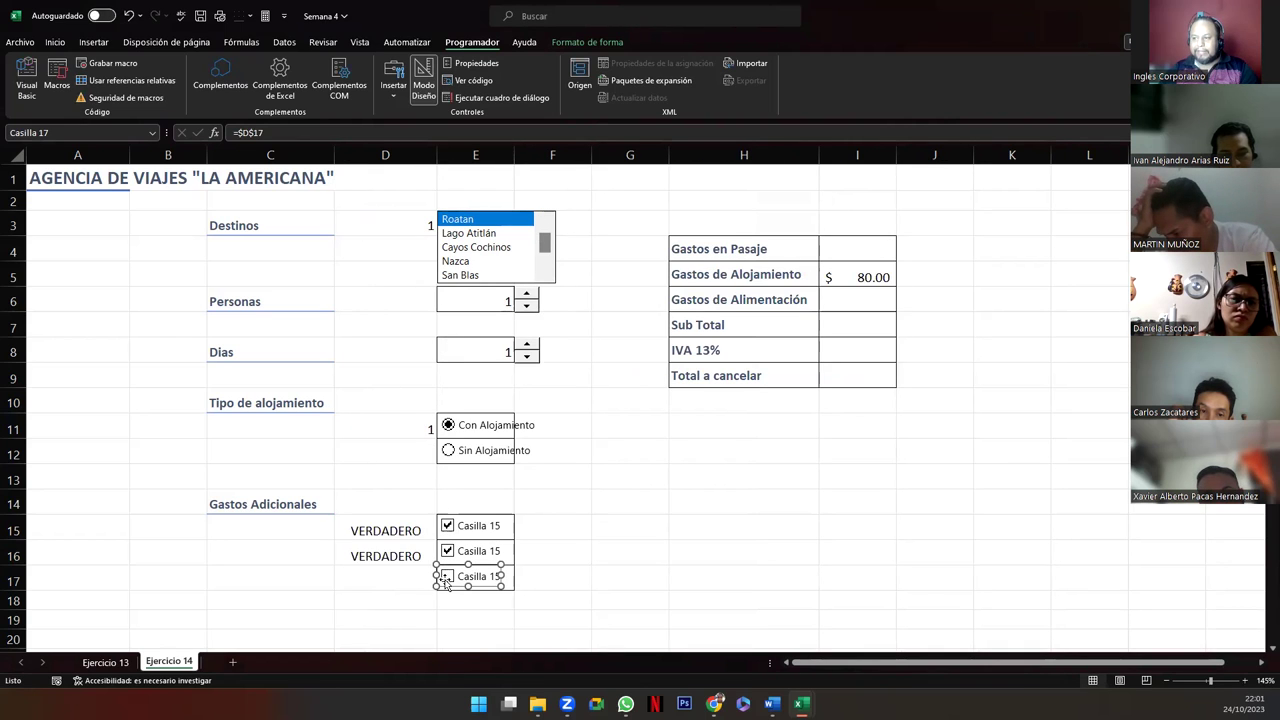
click(442, 592)
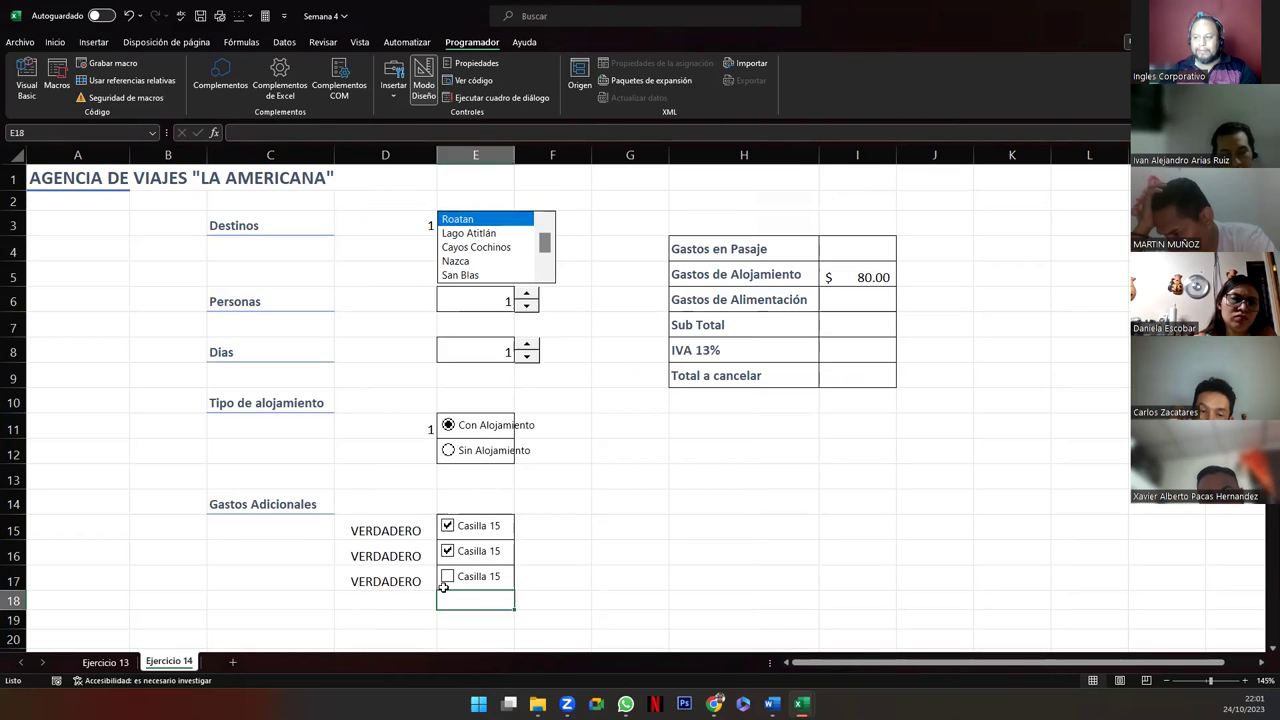
click(447, 528)
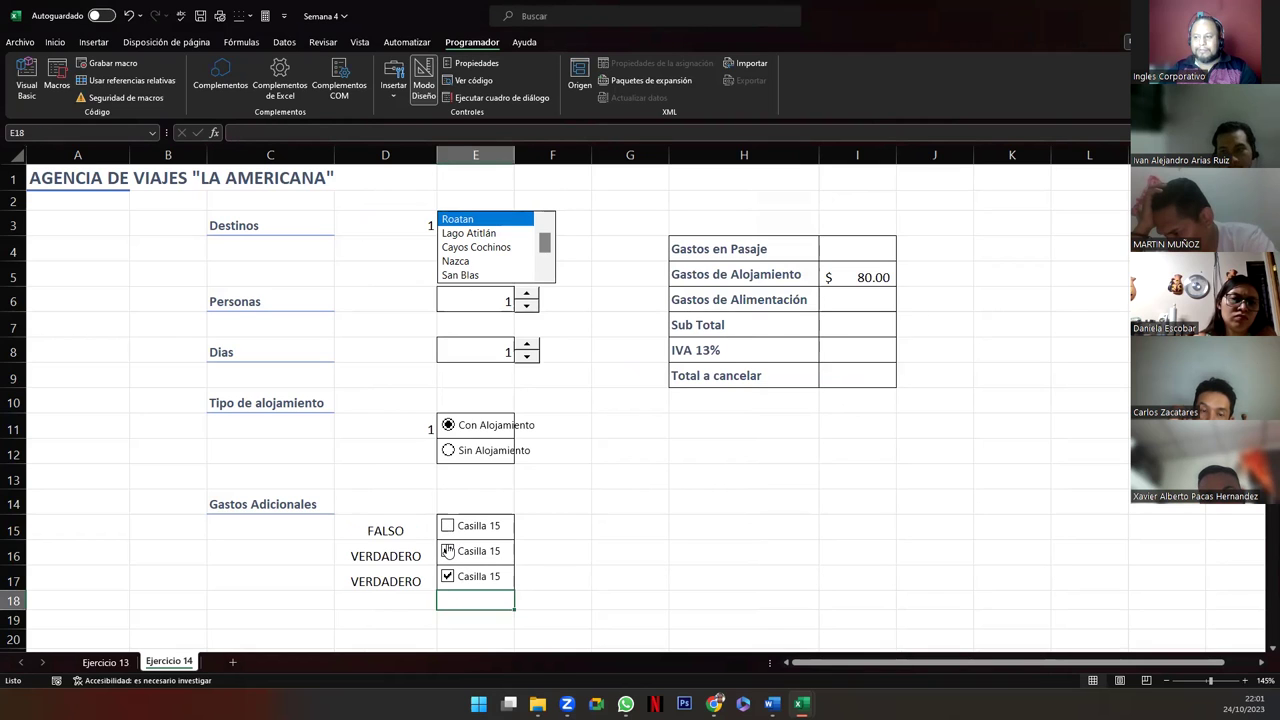
click(447, 552)
click(447, 577)
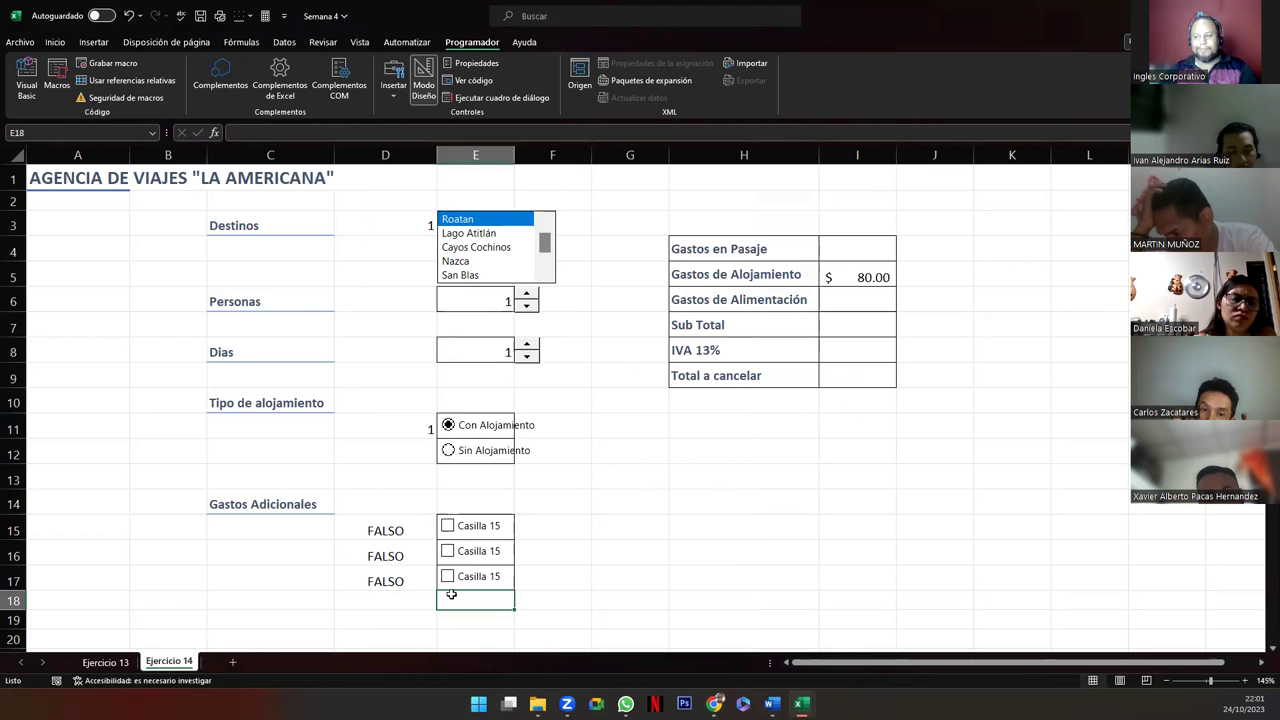
right_click(486, 524)
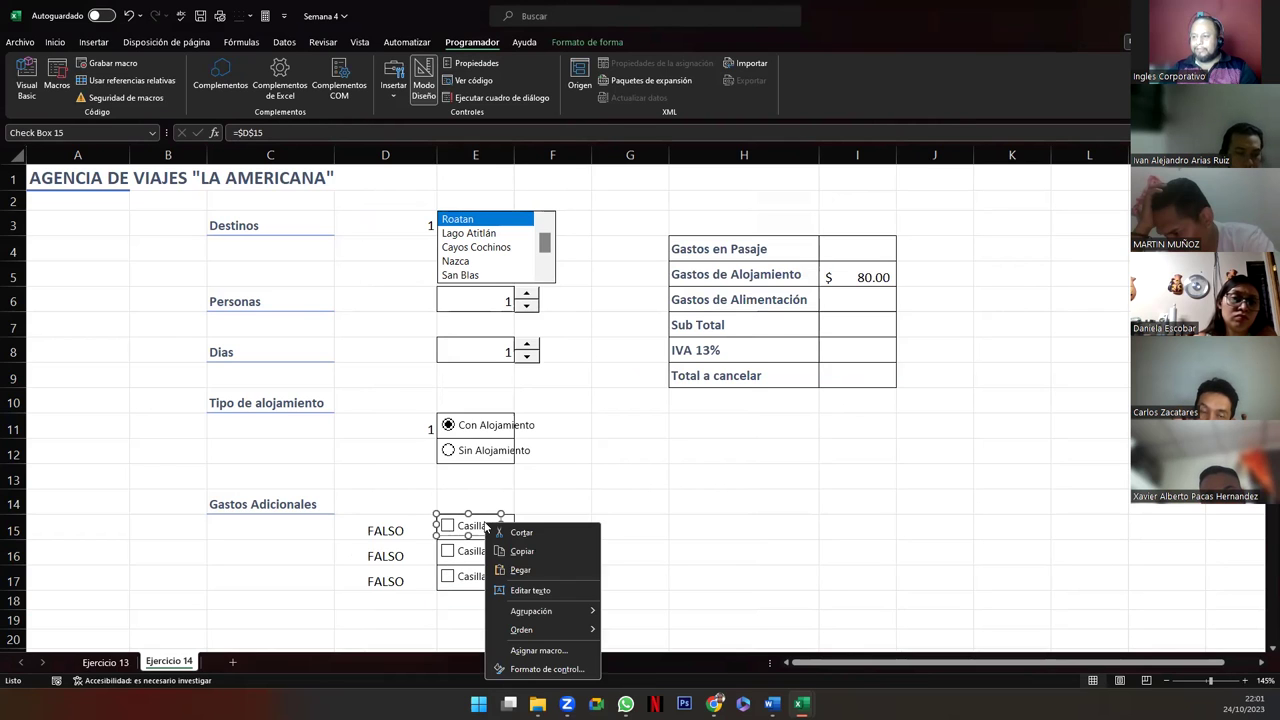
Step: Relabel the three Casilla 15 checkboxes as Desayuno, Almuerzo and Cena
click(531, 591)
key(ctrl+a)
text(D)
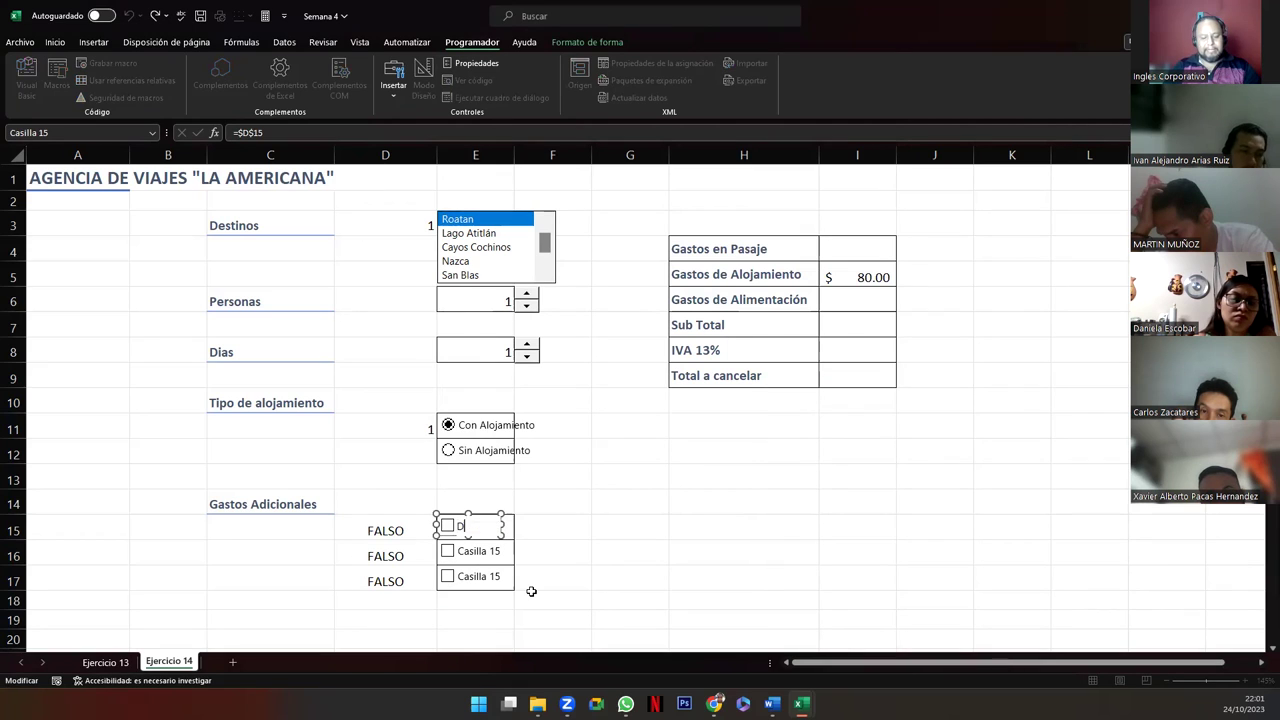
right_click(478, 551)
click(535, 462)
key(ctrl+a)
text(A)
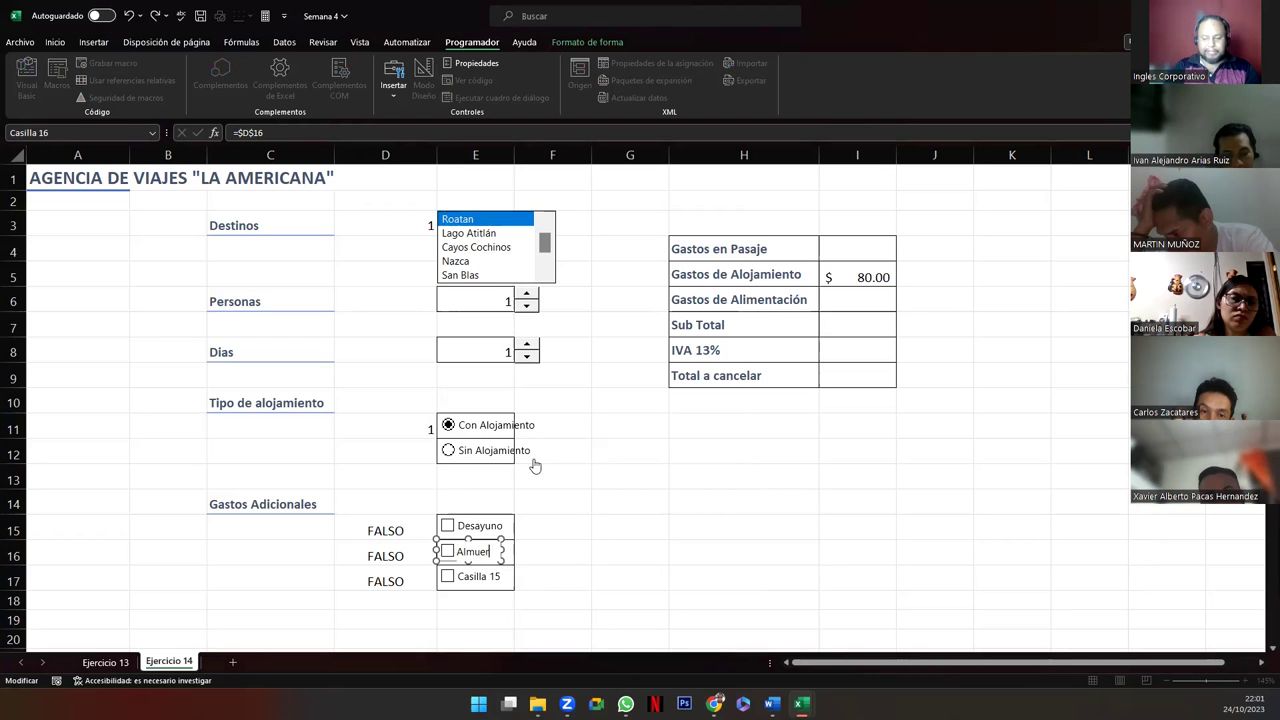
right_click(476, 578)
click(532, 492)
key(ctrl+a)
text(Ce)
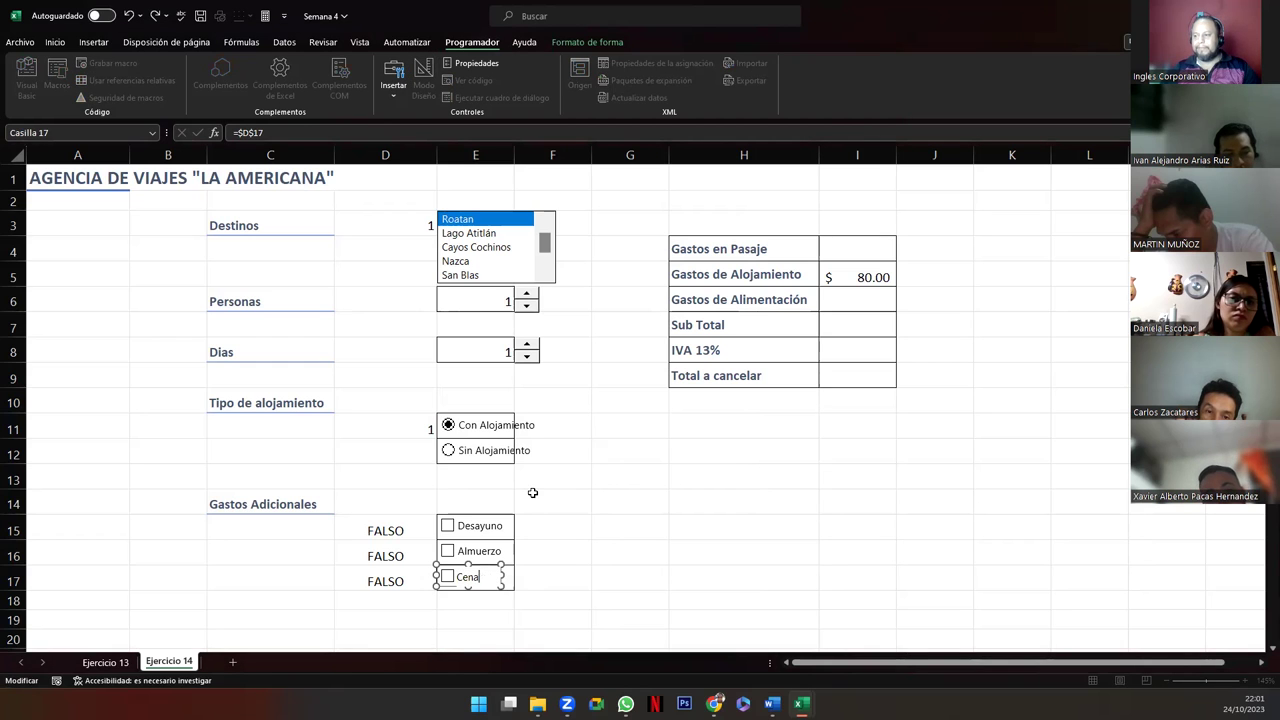
click(544, 558)
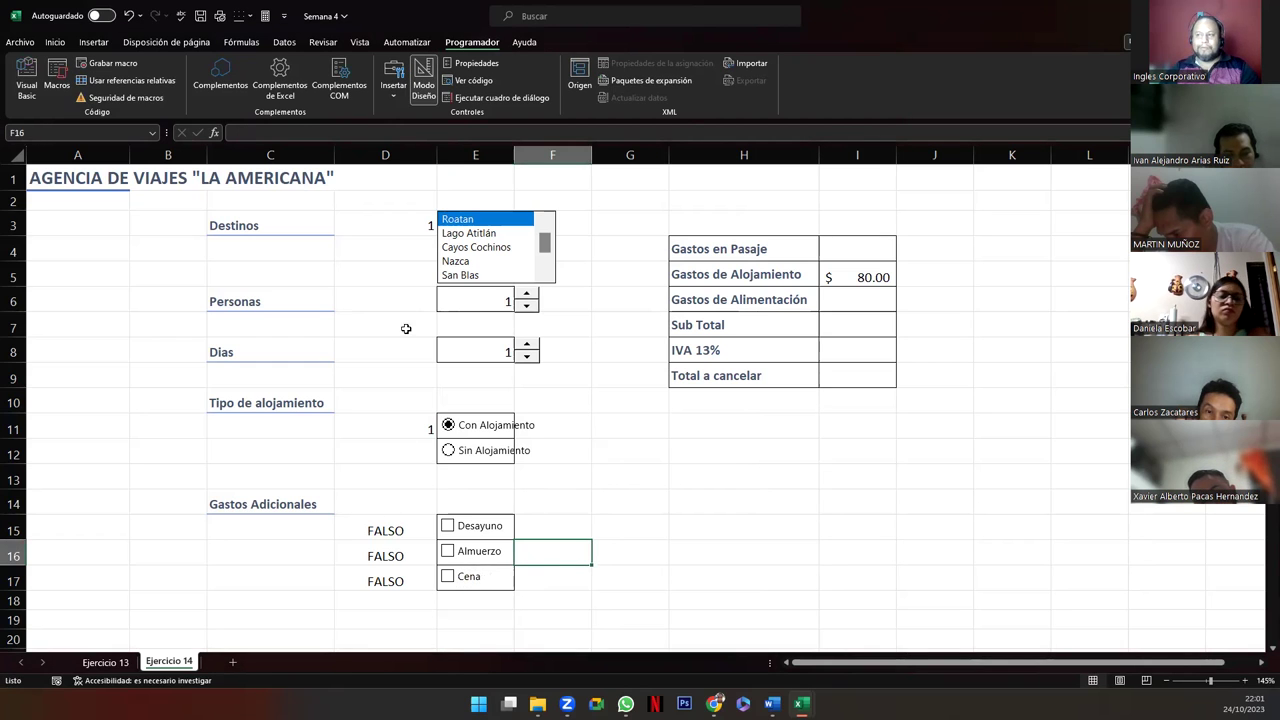
Step: Narrow column D and set the font colour of D3:D17 to white to hide the link values
drag(436, 165, 357, 168)
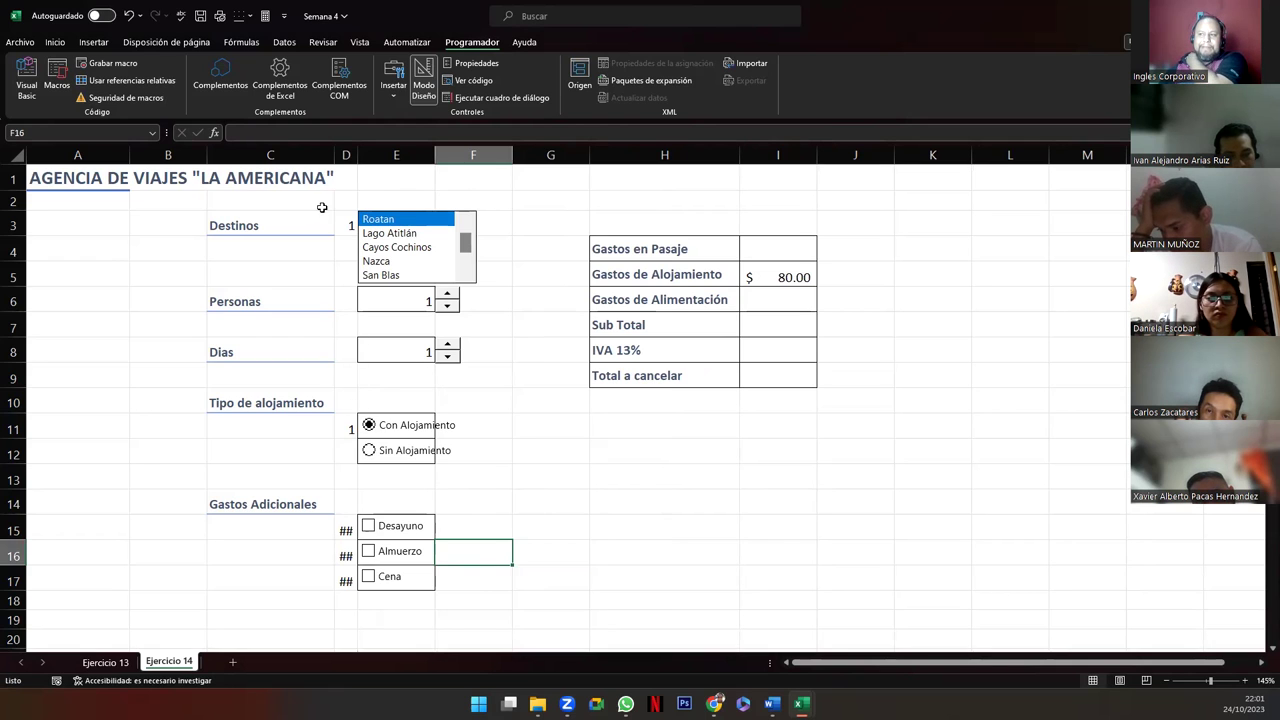
drag(346, 225, 346, 580)
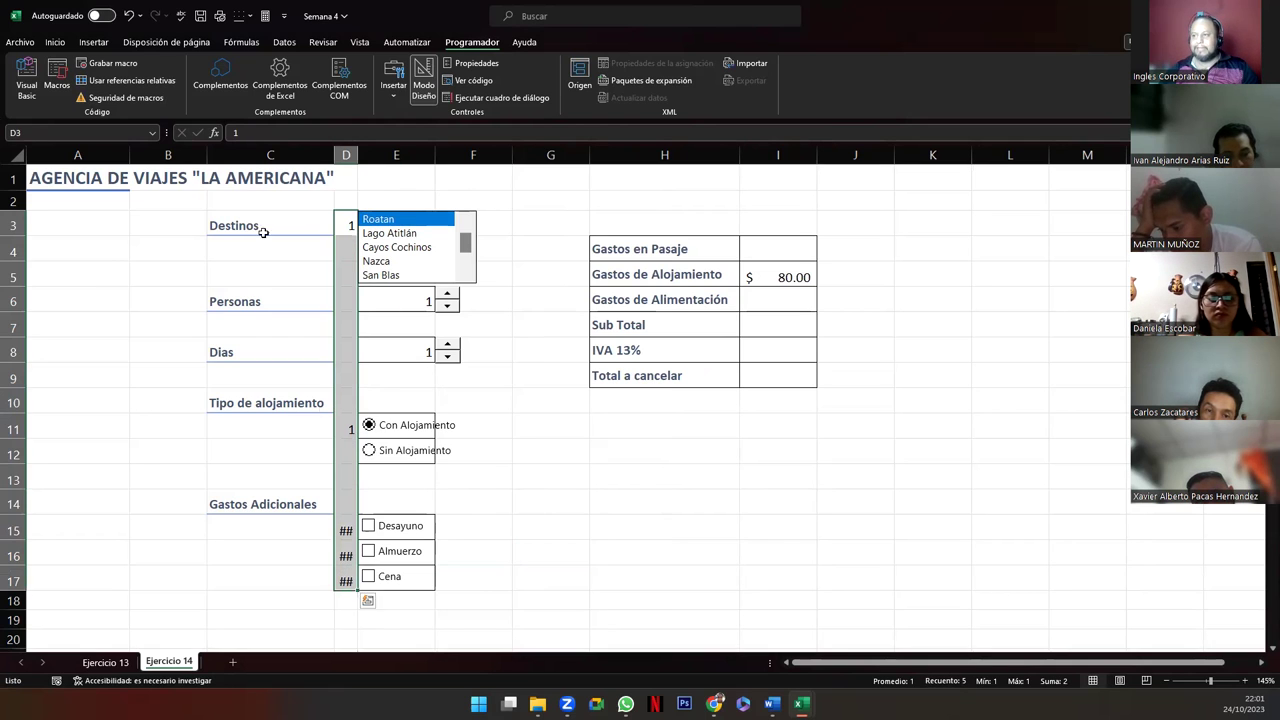
click(54, 42)
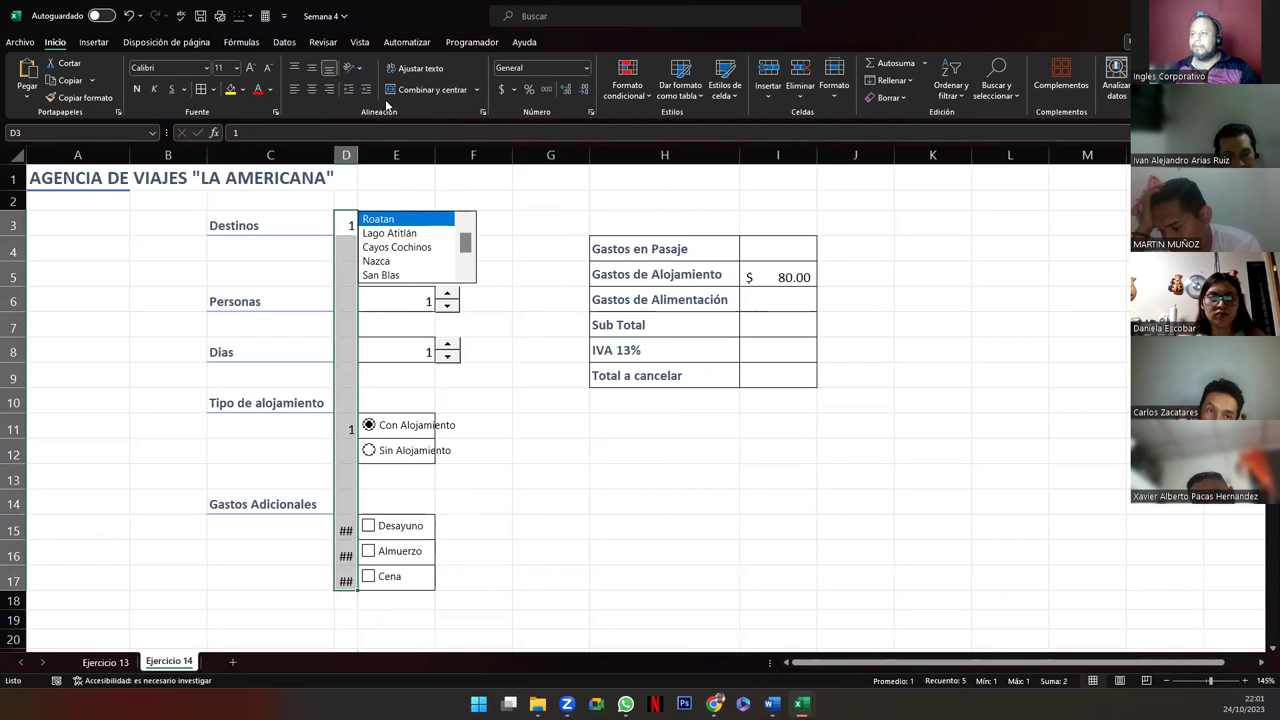
click(269, 92)
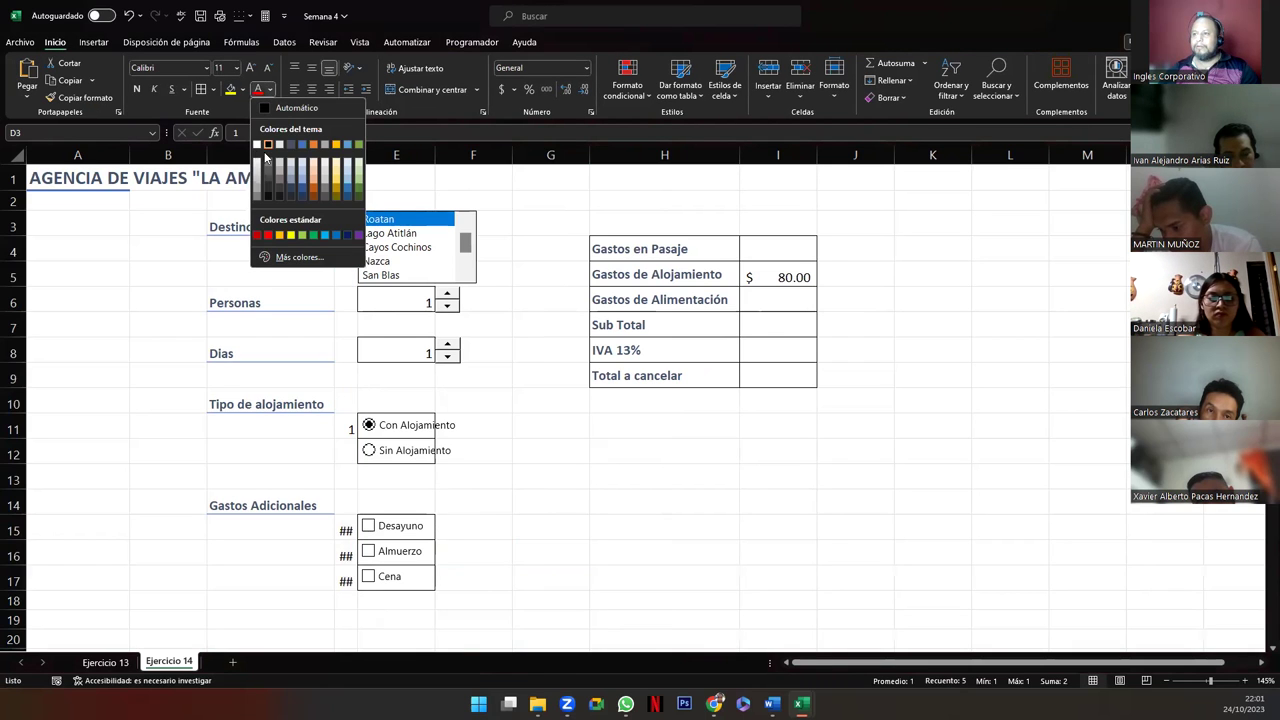
click(256, 146)
click(482, 455)
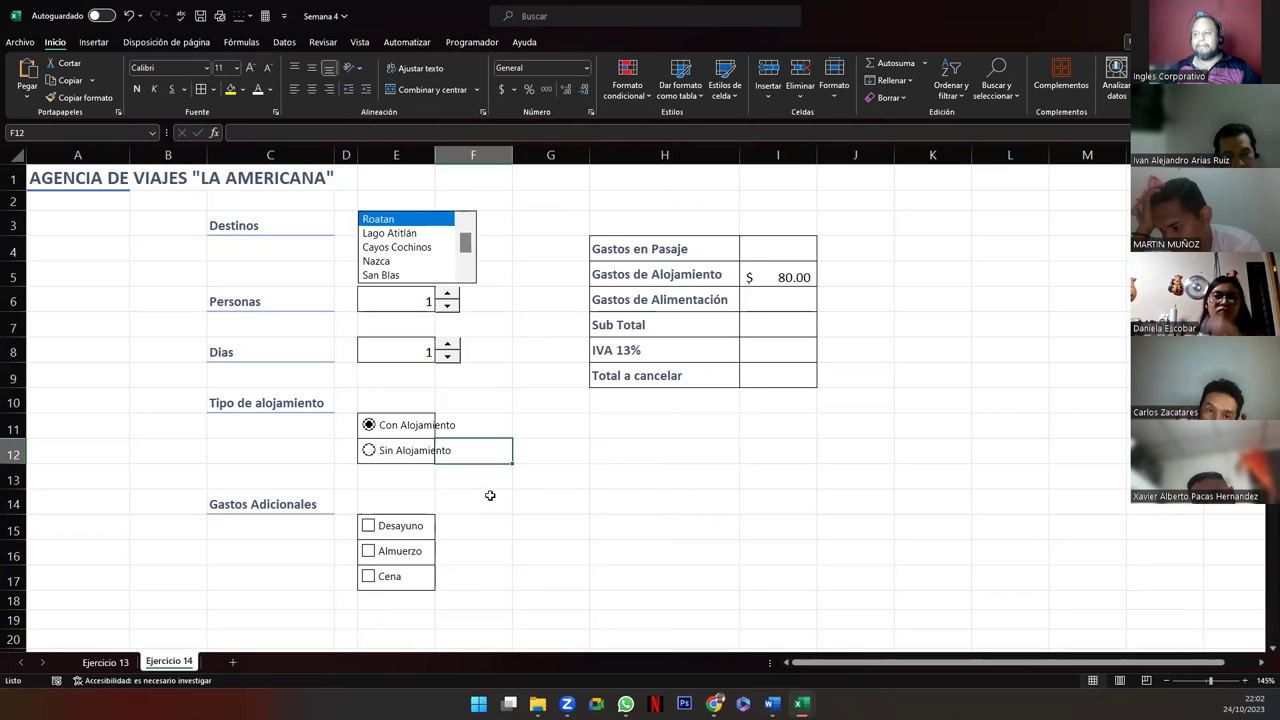
click(498, 510)
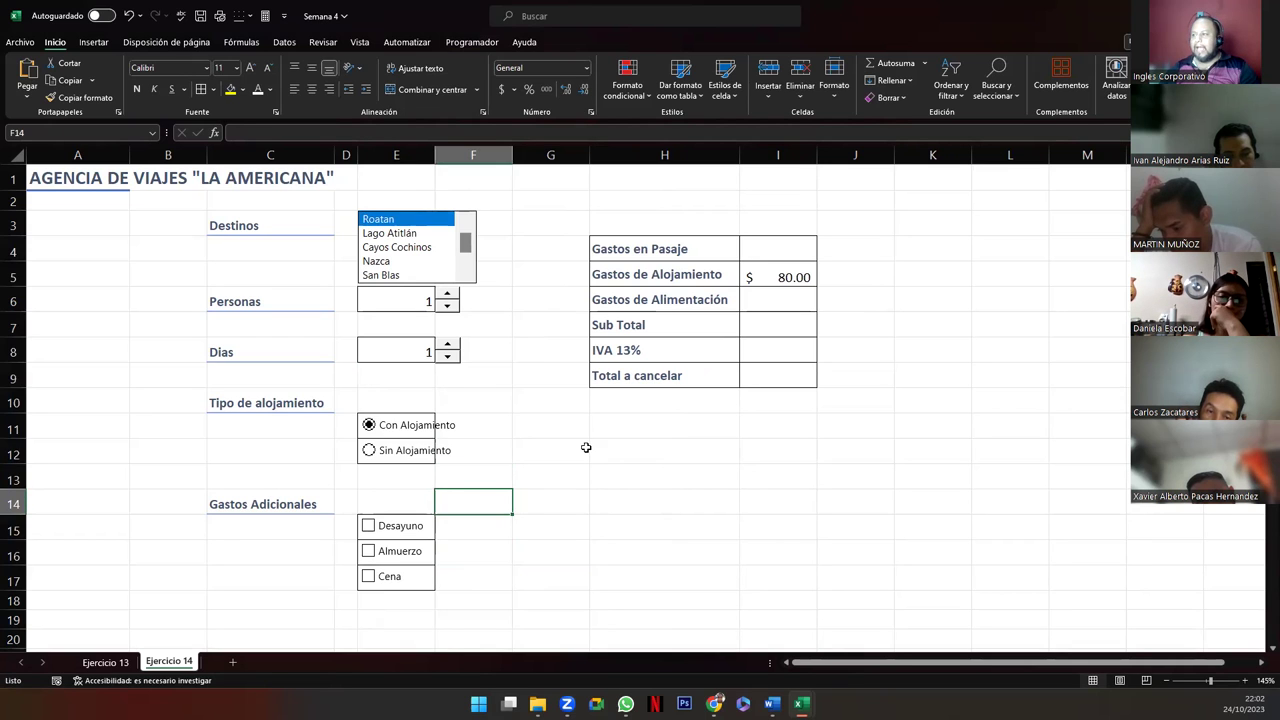
click(771, 304)
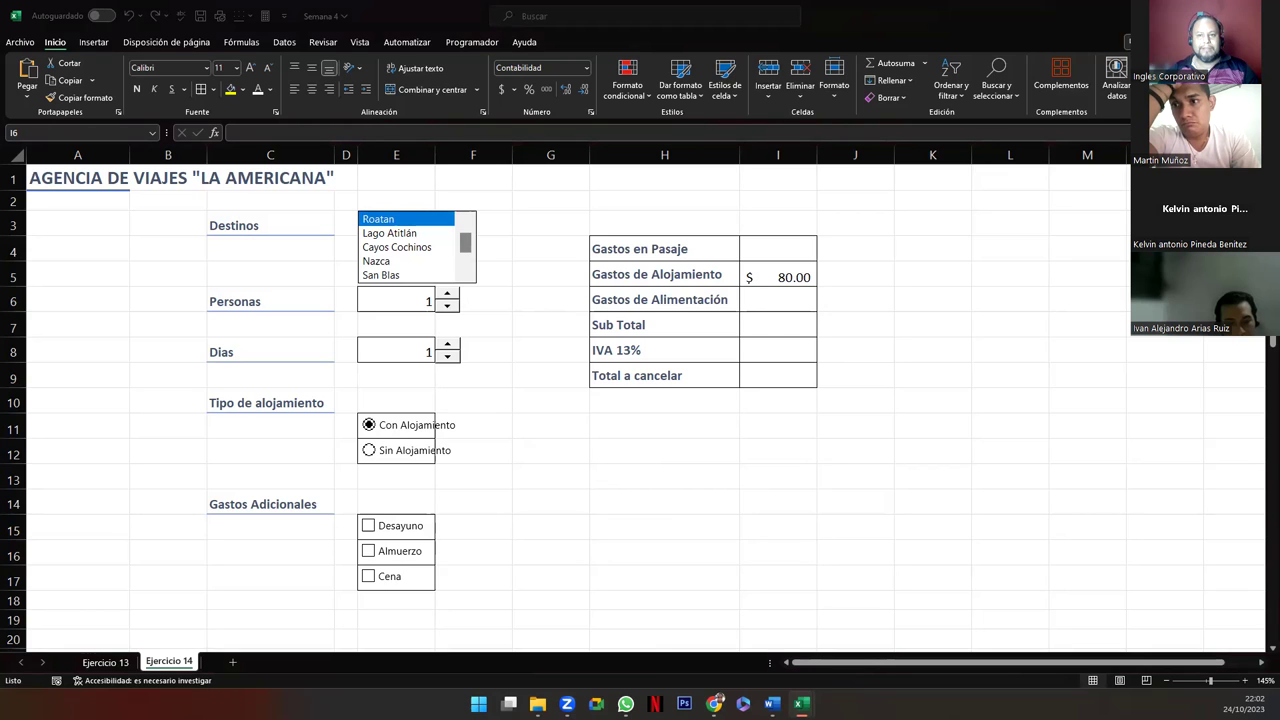
Step: Paste the SI-based meal-cost formula into Gastos de Alimentación cell I6
click(770, 300)
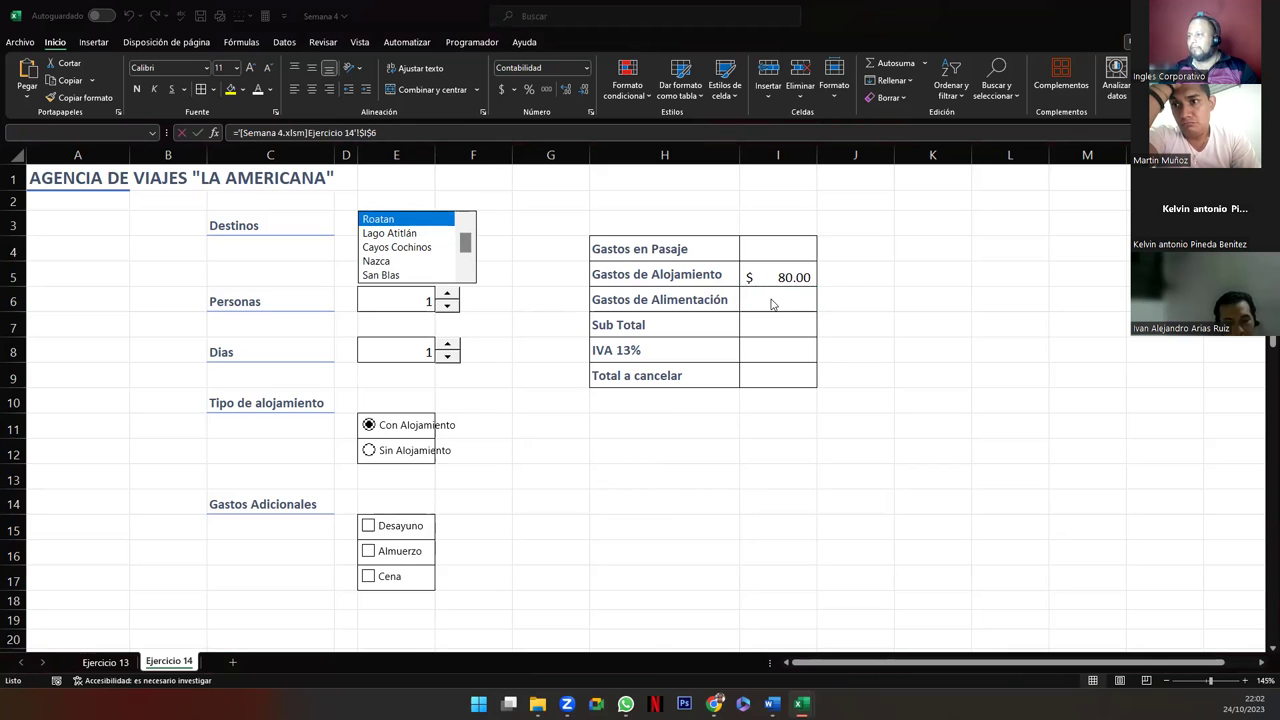
click(770, 300)
double_click(770, 300)
key(ctrl+v)
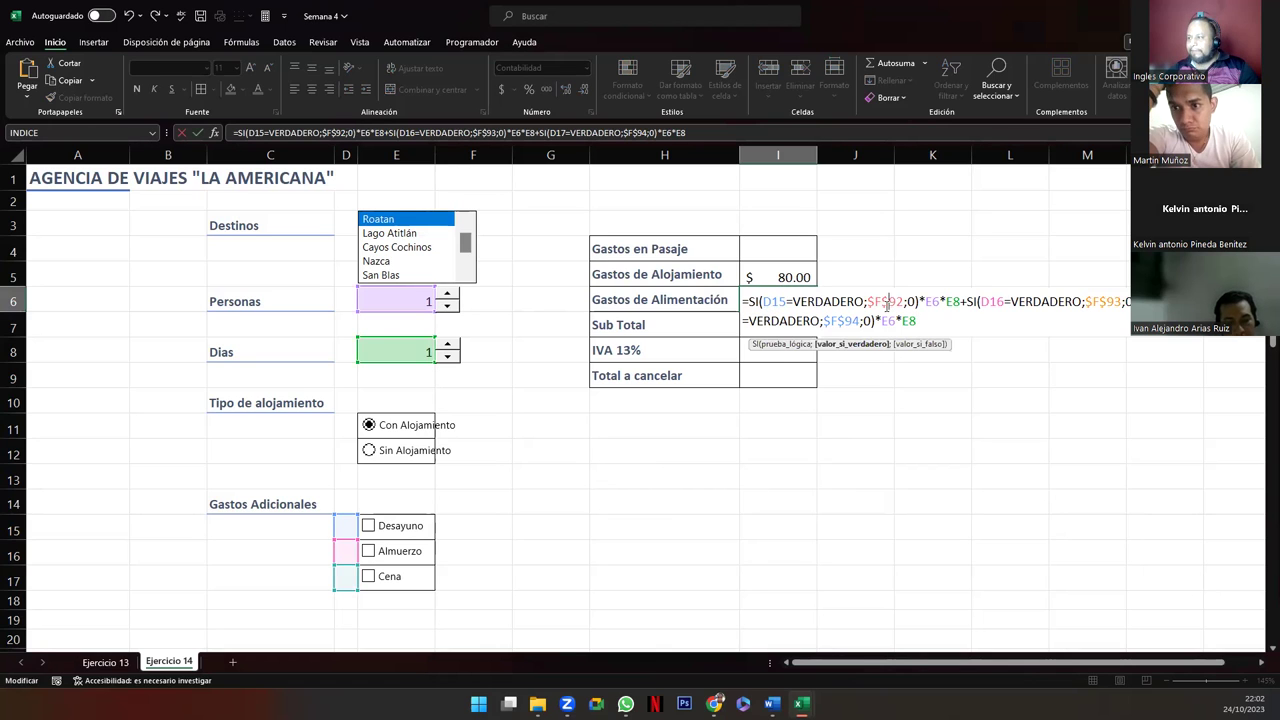
scroll(242, 488, down, 4)
scroll(242, 488, down, 10)
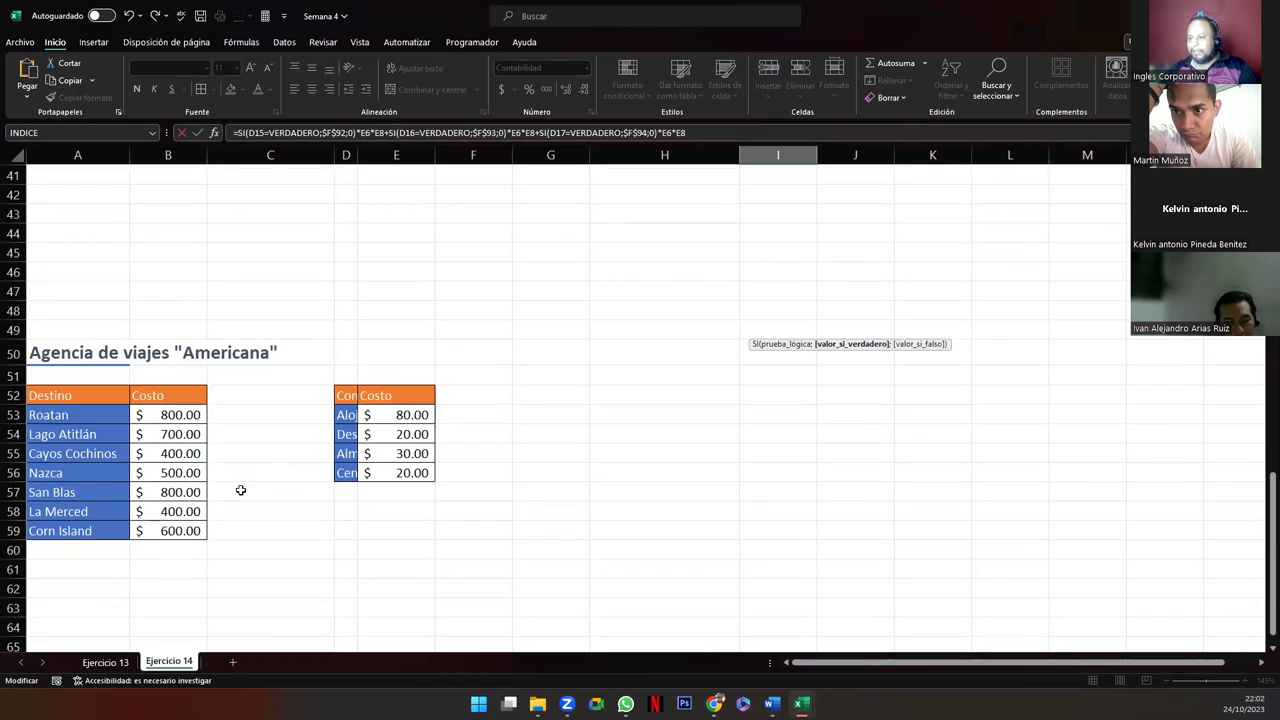
scroll(241, 490, up, 5)
scroll(270, 485, up, 6)
scroll(309, 479, up, 2)
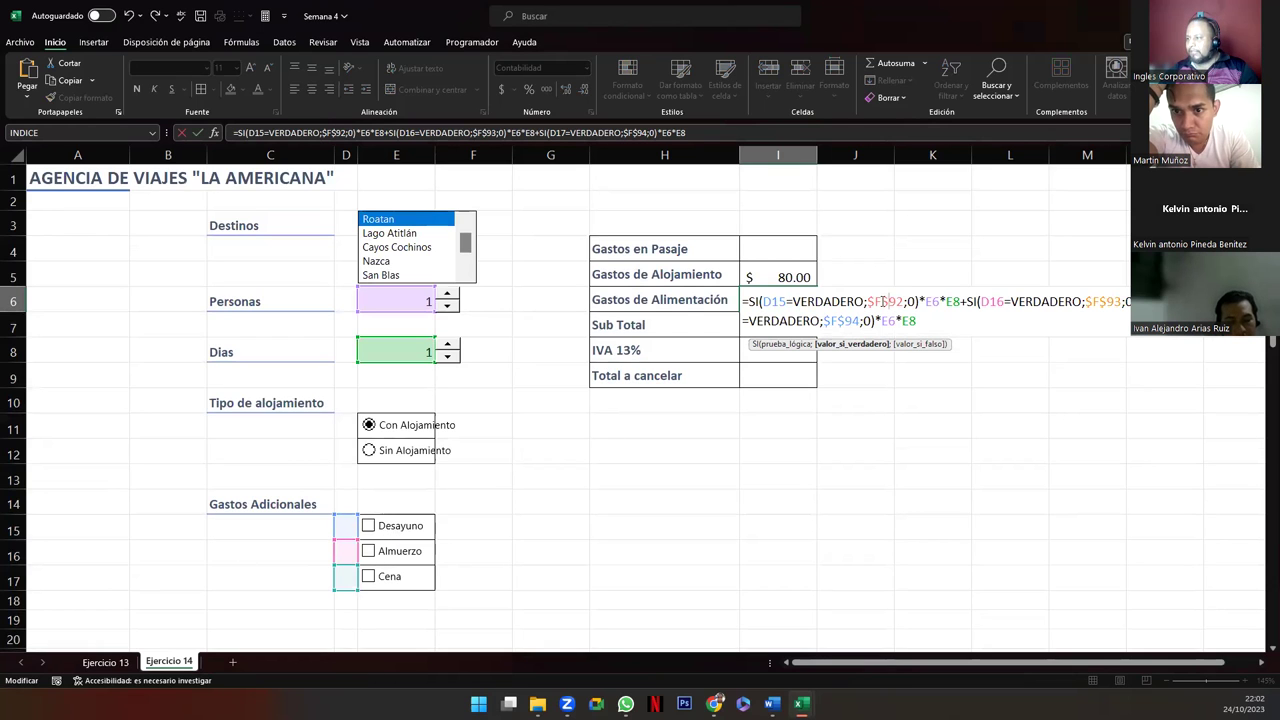
scroll(300, 500, down, 3)
scroll(221, 510, down, 6)
scroll(230, 505, down, 5)
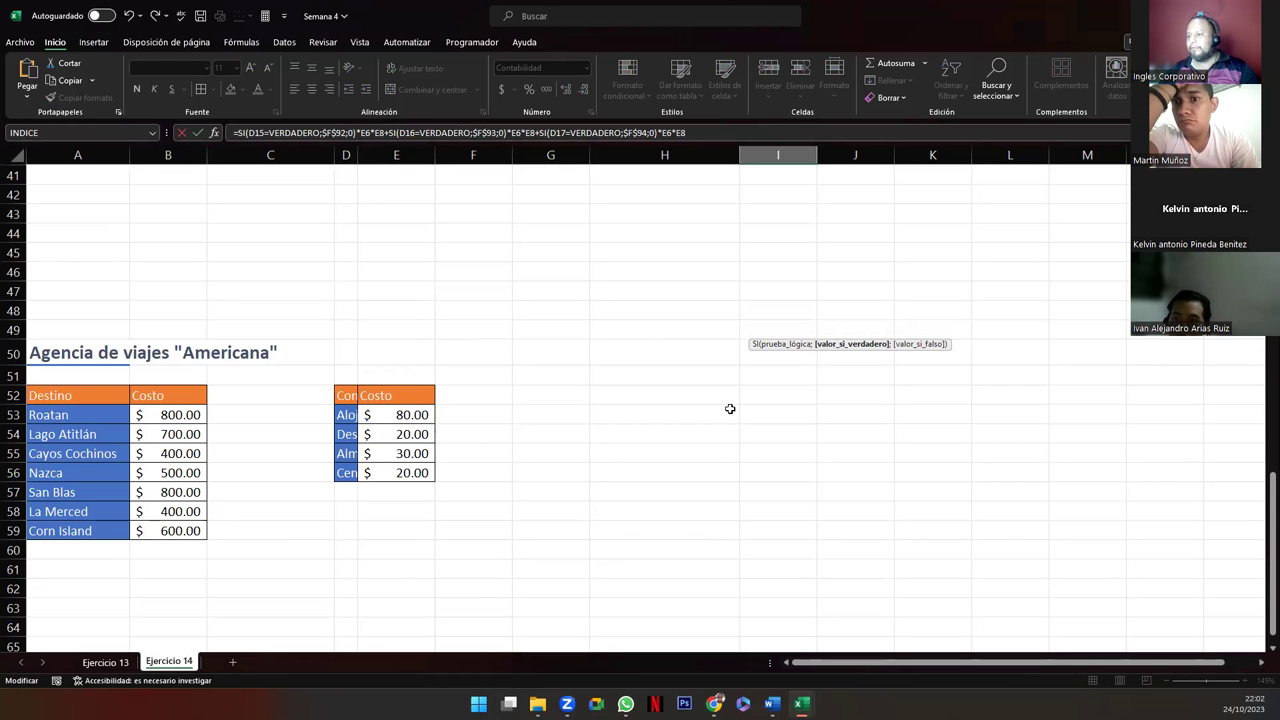
scroll(730, 409, up, 10)
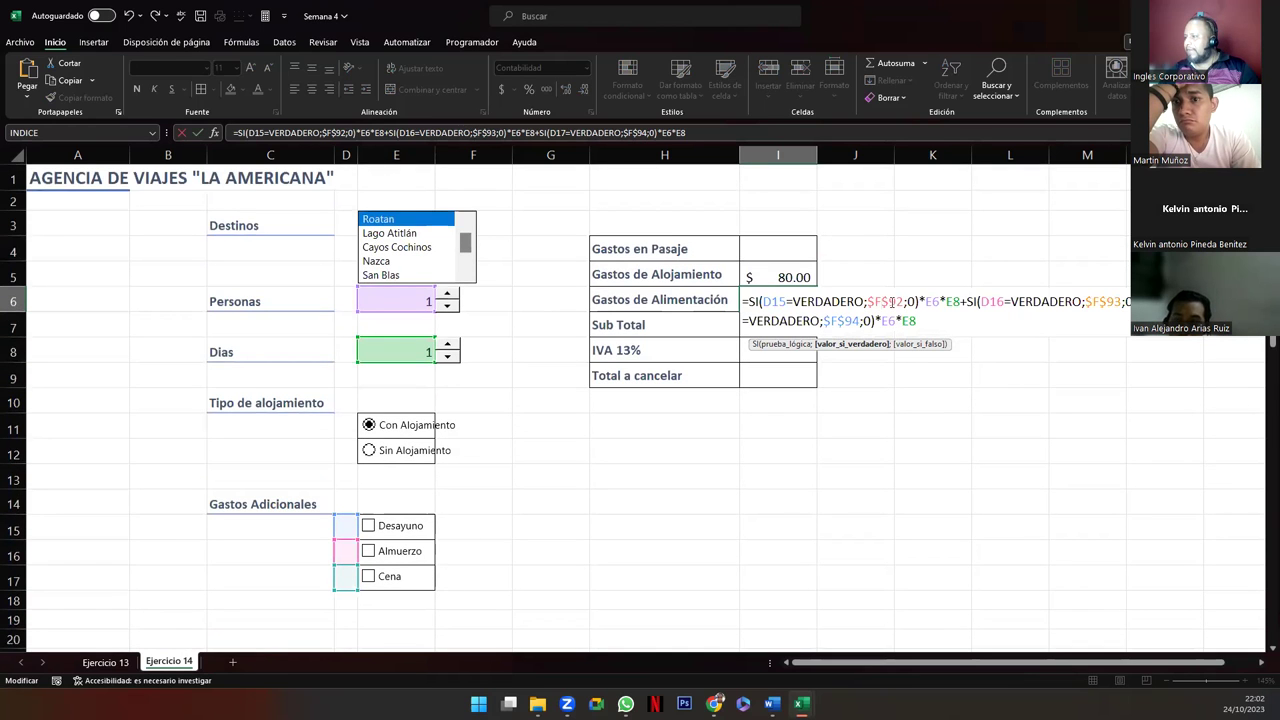
Step: Change the breakfast term's reference from $F$92 to $E$54
key(BackSpace)
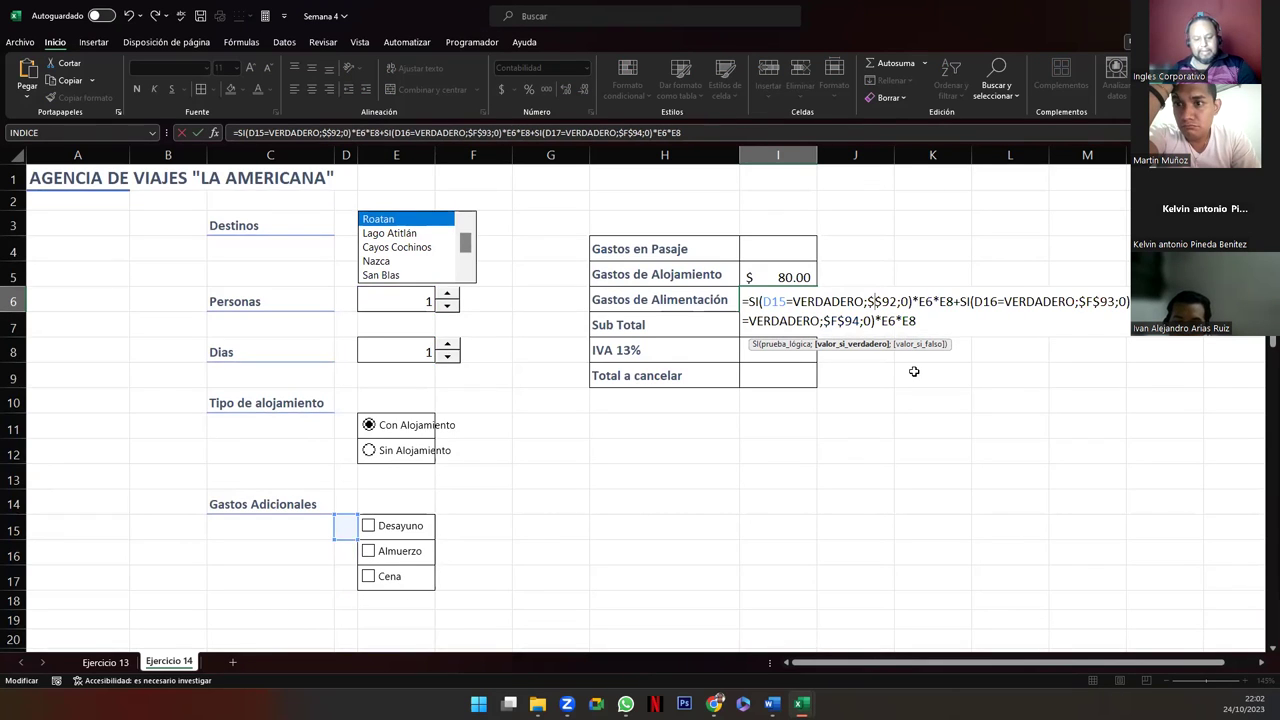
text(E)
key(Delete)
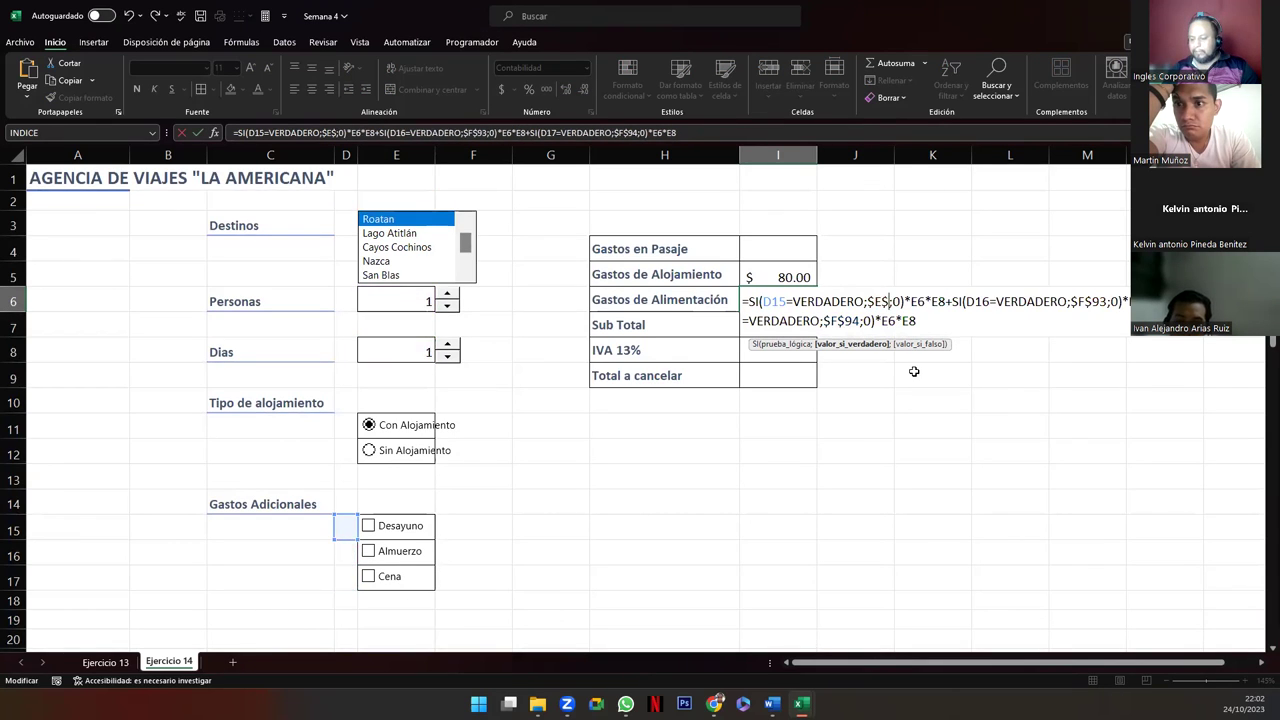
text(54)
scroll(491, 466, down, 8)
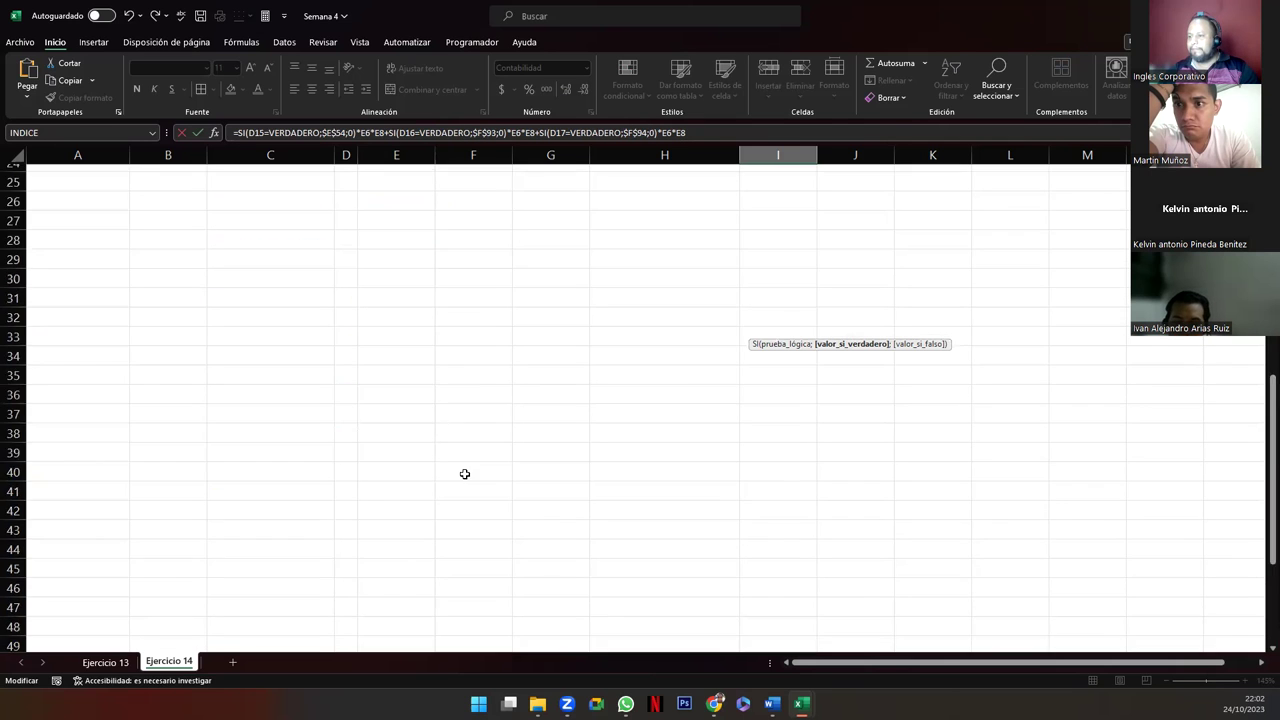
scroll(463, 471, down, 5)
scroll(498, 450, up, 5)
scroll(766, 423, up, 8)
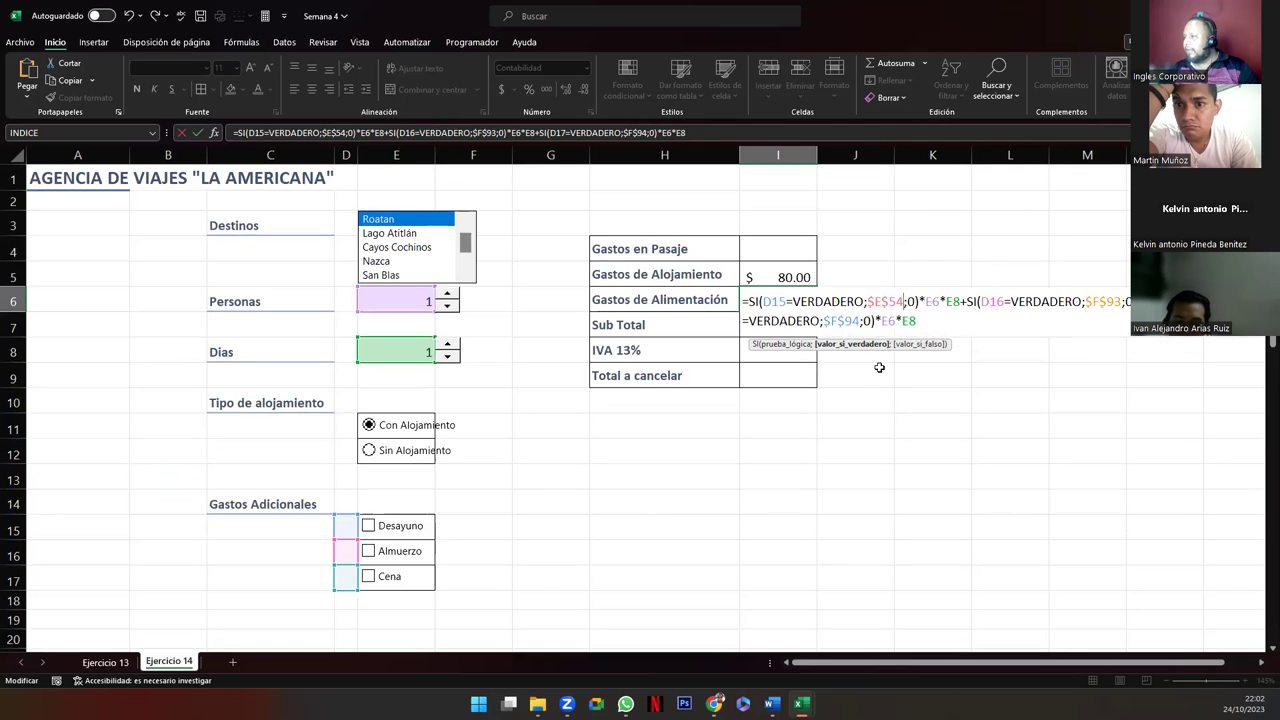
Step: Point the lunch and dinner terms of the I6 formula to $E$55 and $E$56
click(1097, 307)
key(BackSpace)
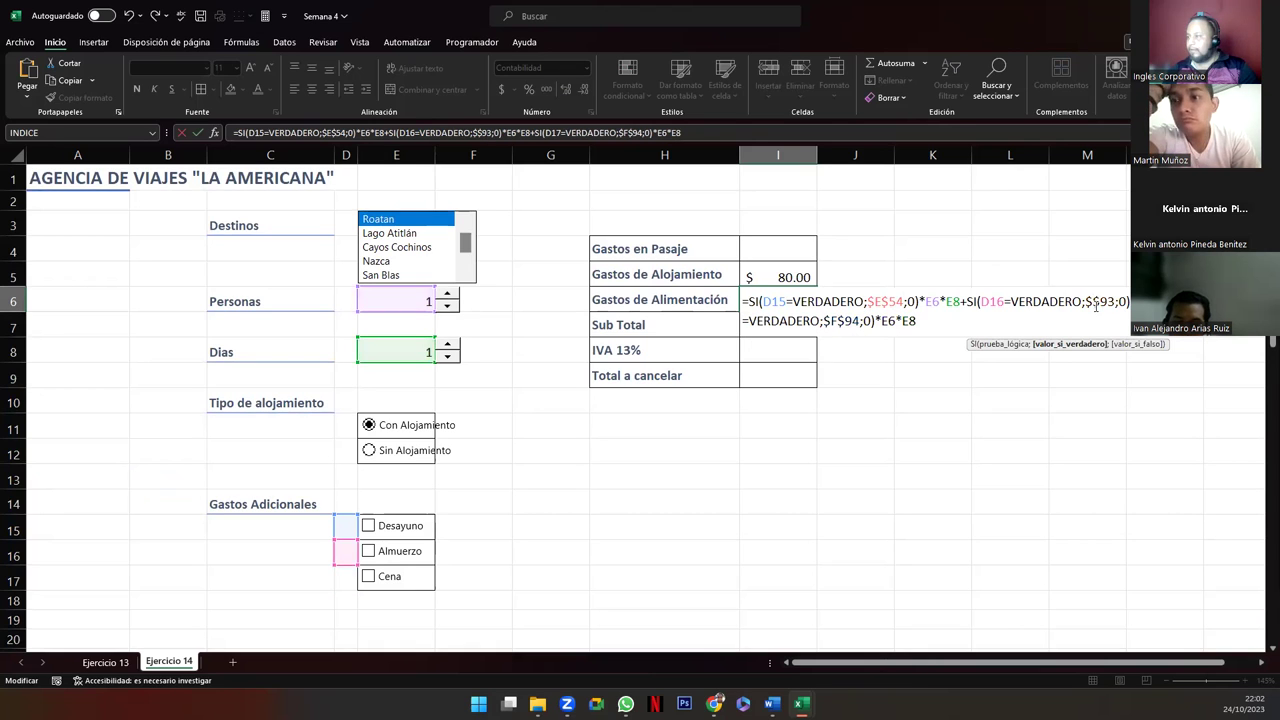
text(E)
key(Right)
key(Delete)
key(Delete)
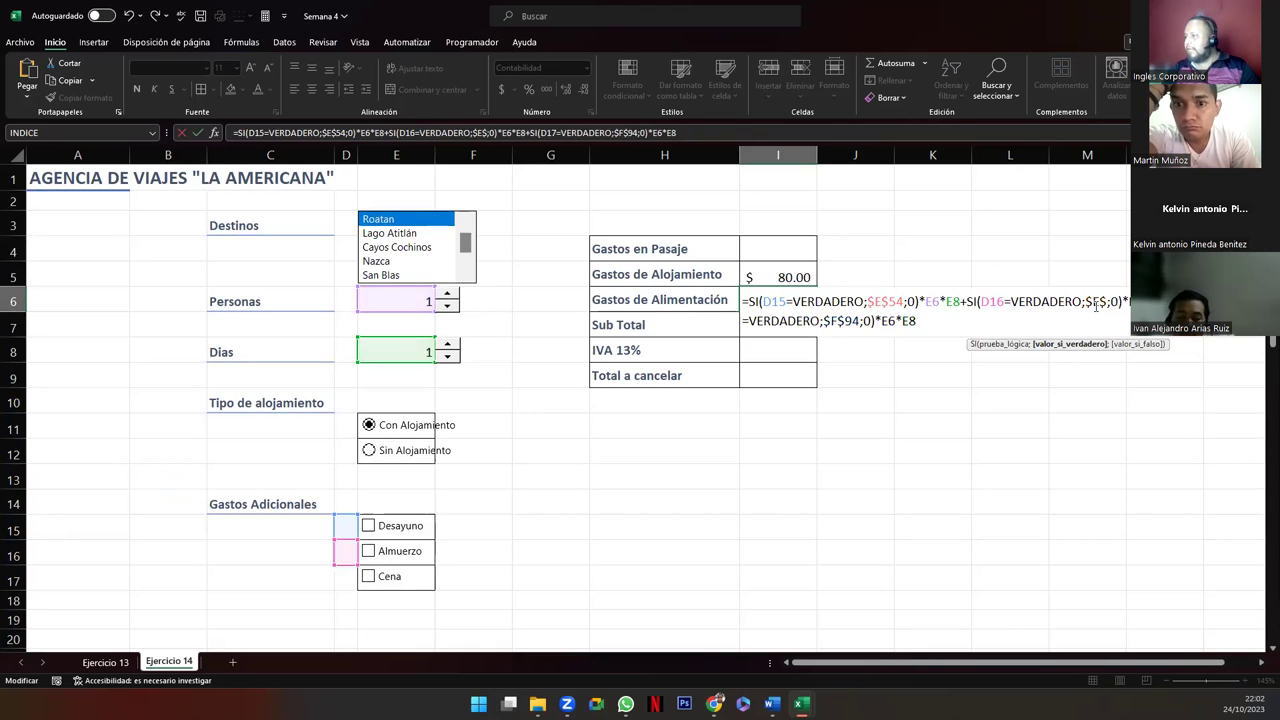
text(55)
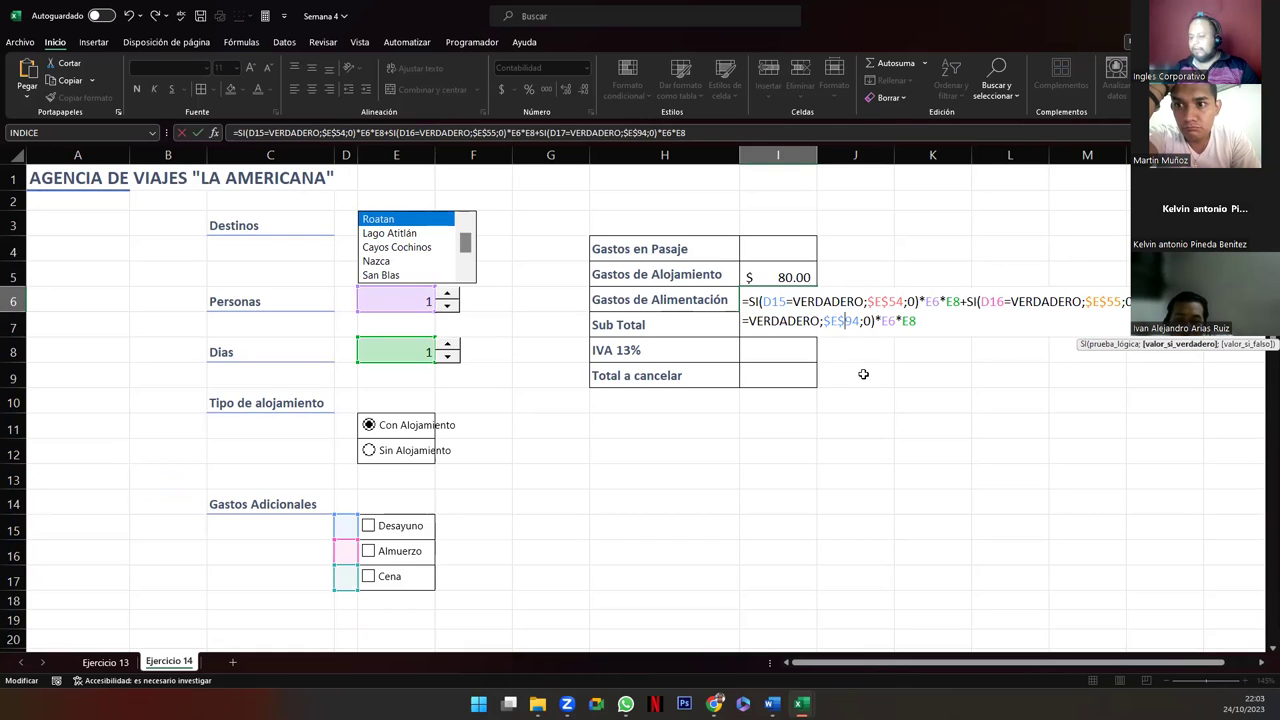
text(56)
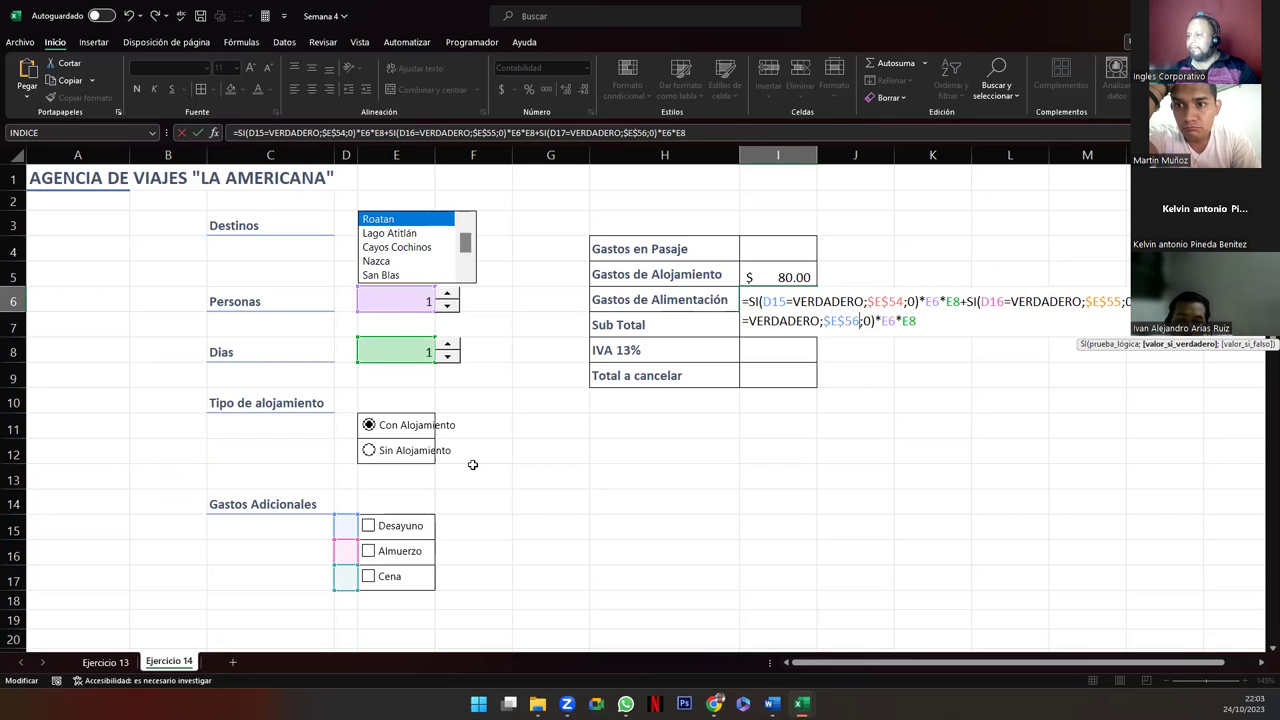
scroll(288, 491, down, 2)
scroll(288, 491, down, 11)
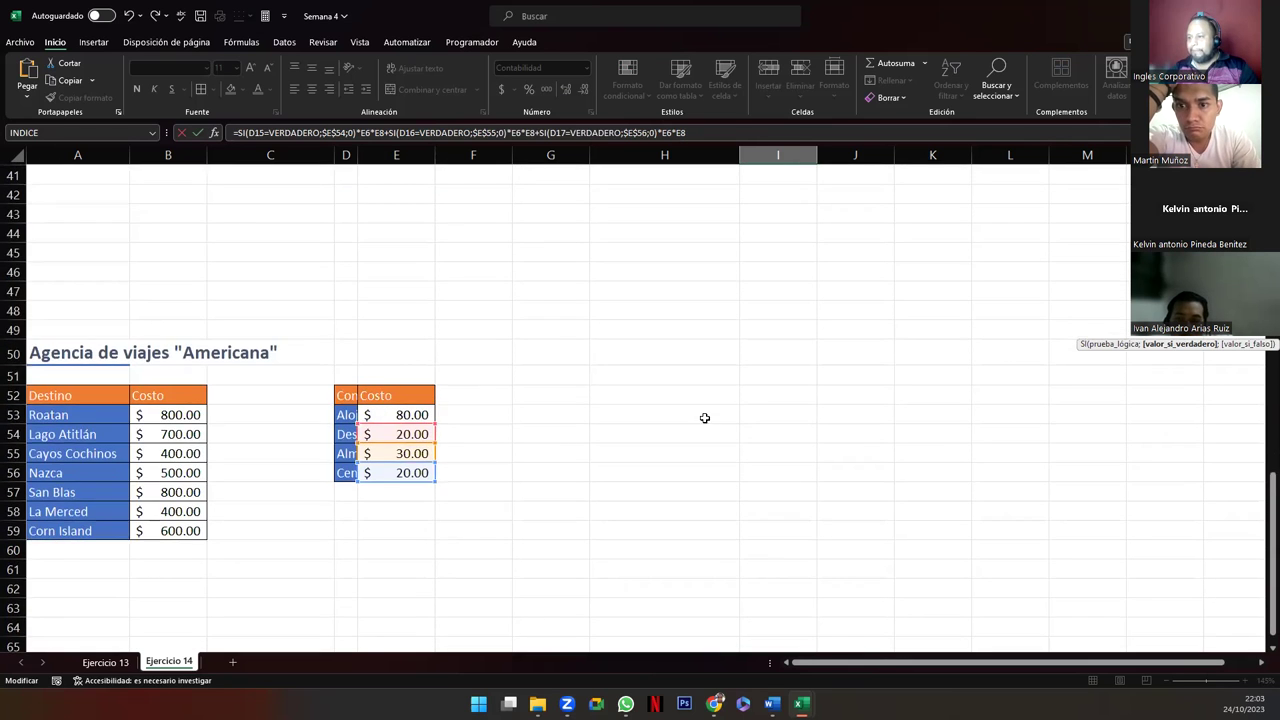
scroll(704, 418, up, 3)
scroll(754, 406, up, 10)
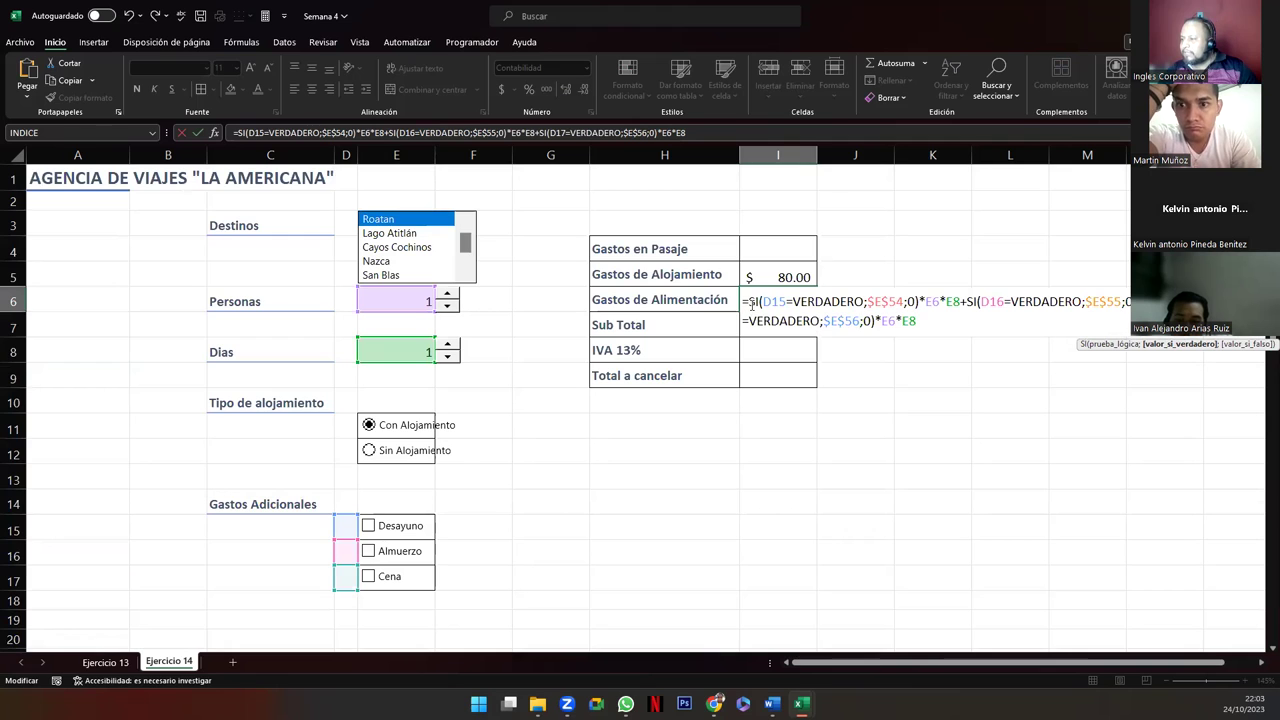
drag(748, 302, 916, 301)
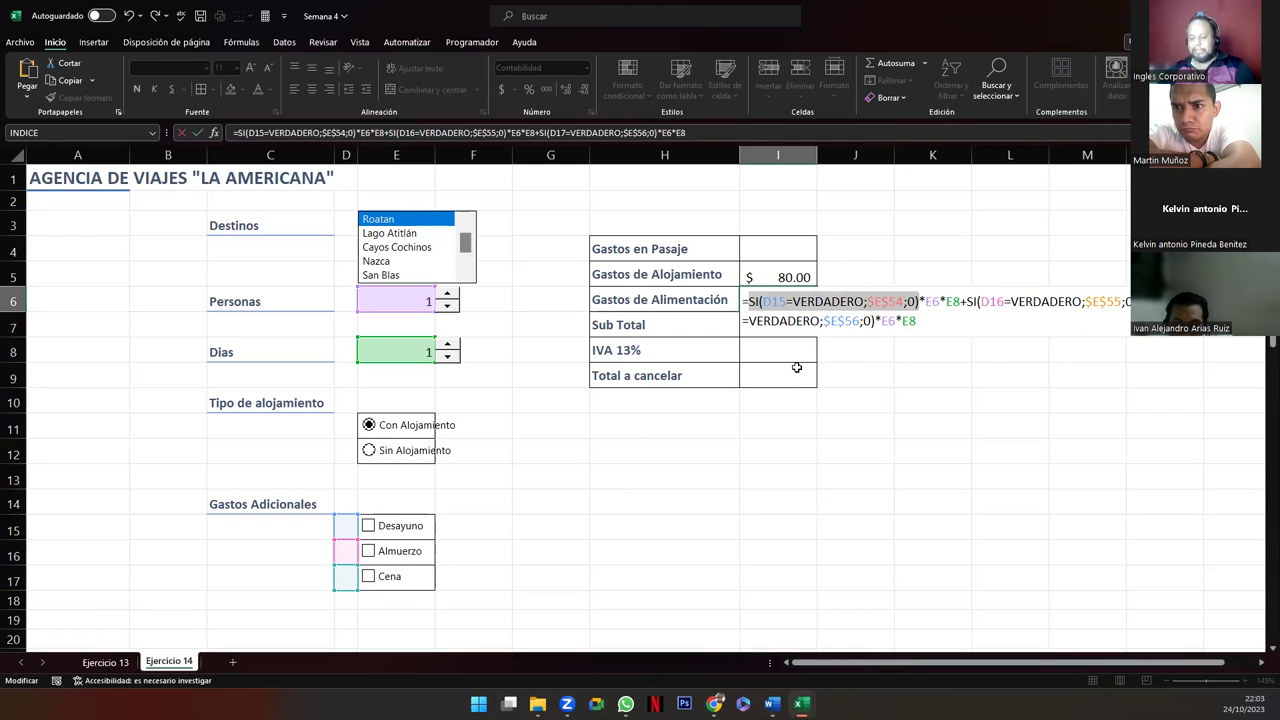
Step: Commit the meals formula, test the meal checkboxes, then leave none ticked with Sin Alojamiento selected
key(Return)
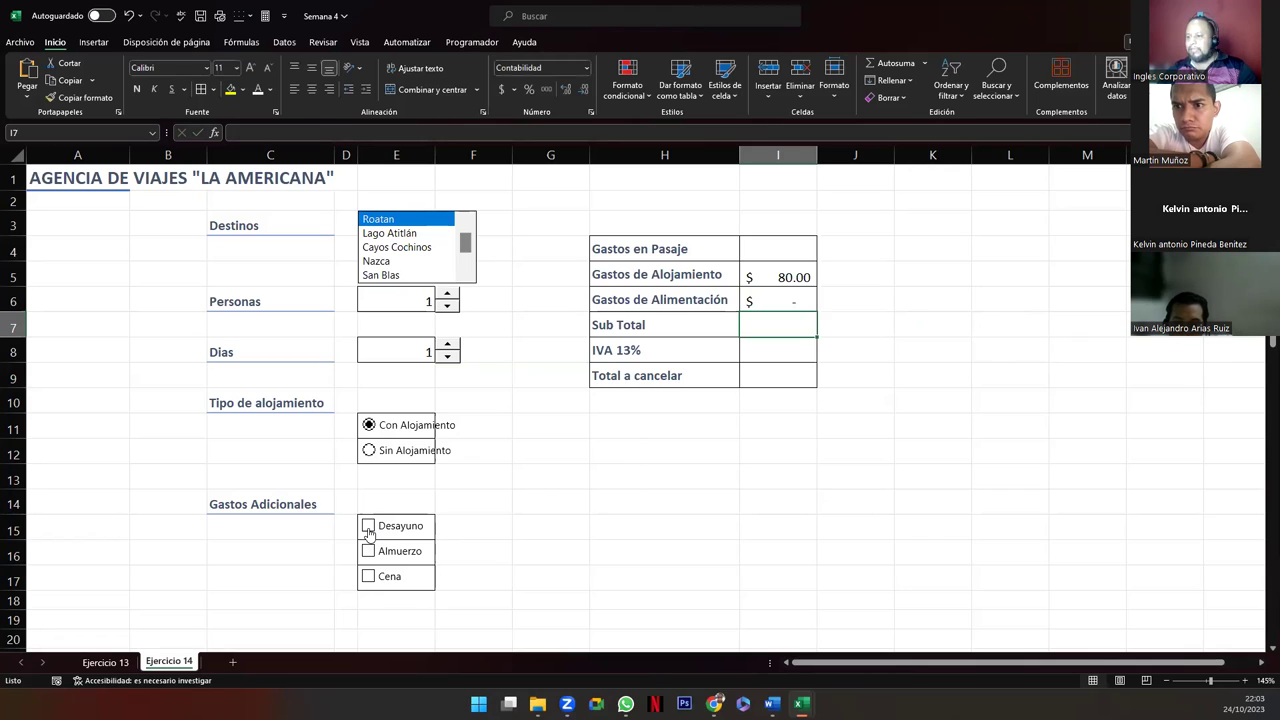
click(369, 527)
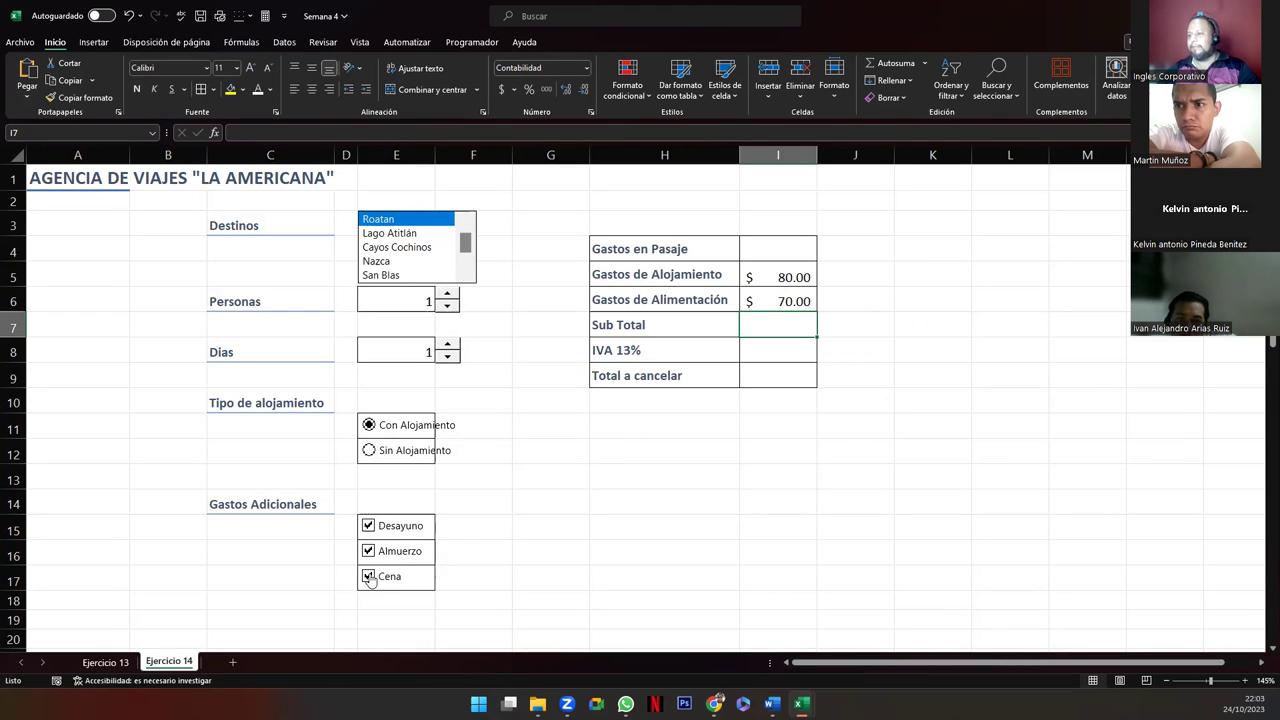
click(368, 578)
click(368, 550)
click(368, 527)
click(369, 452)
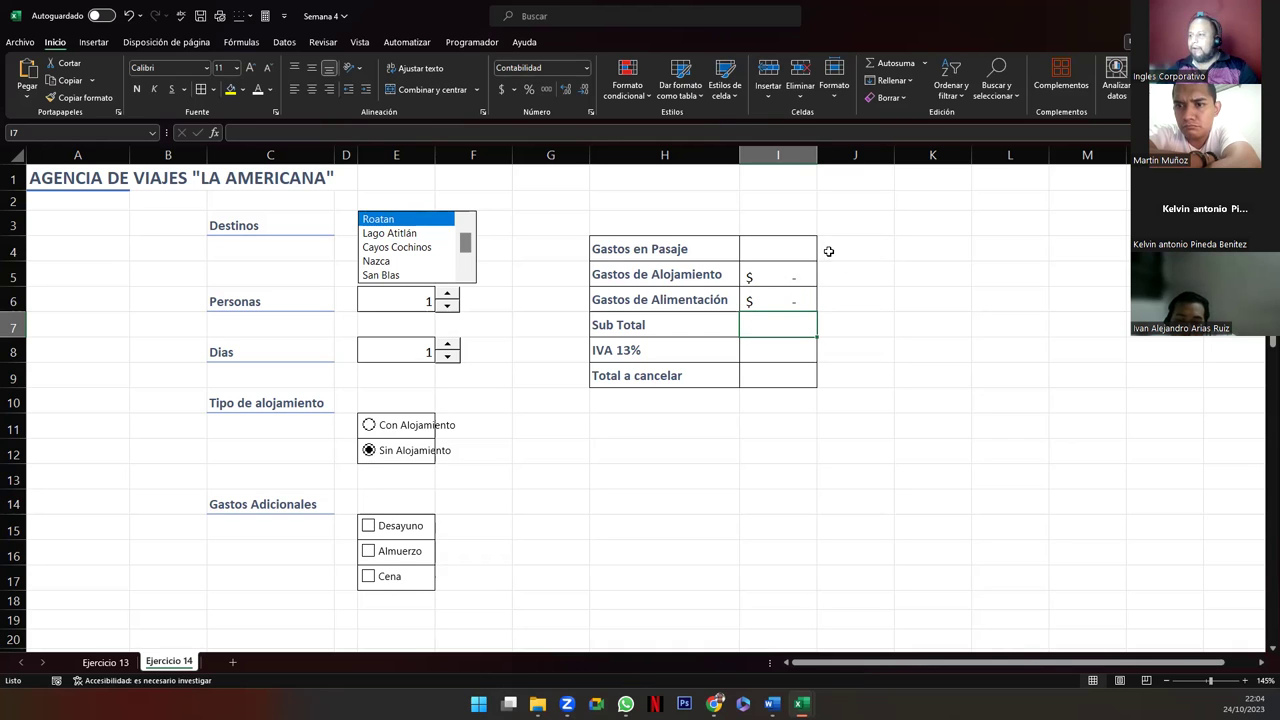
click(774, 247)
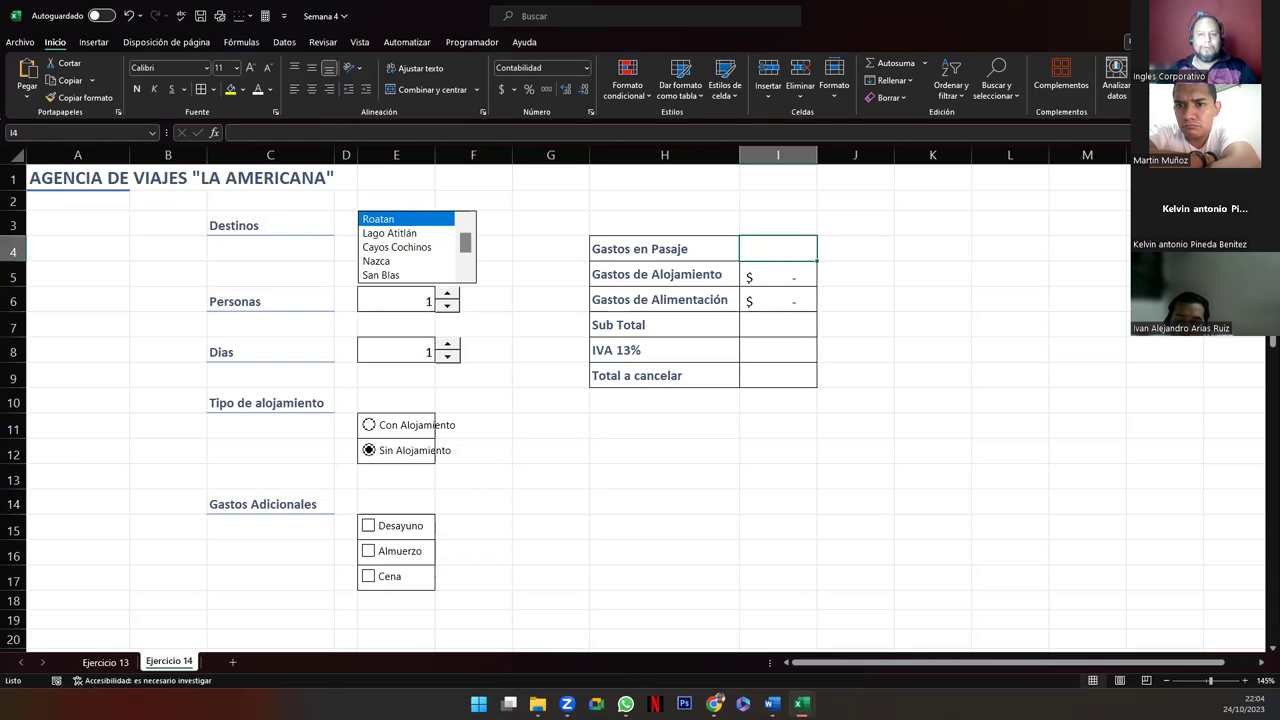
Step: Enter =INDICE(Destinos;D3;2)*E6*E8 in Gastos en Pasaje cell I4
key(alt+Tab)
key(F2)
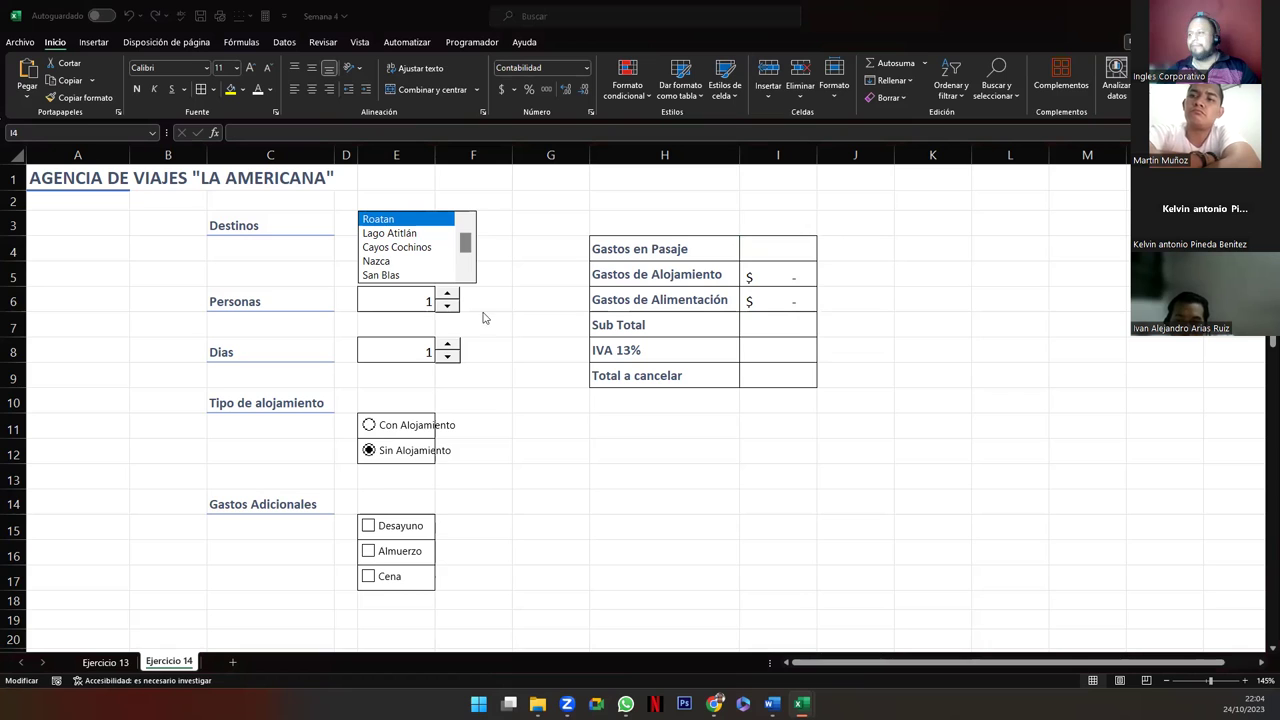
click(764, 251)
key(Escape)
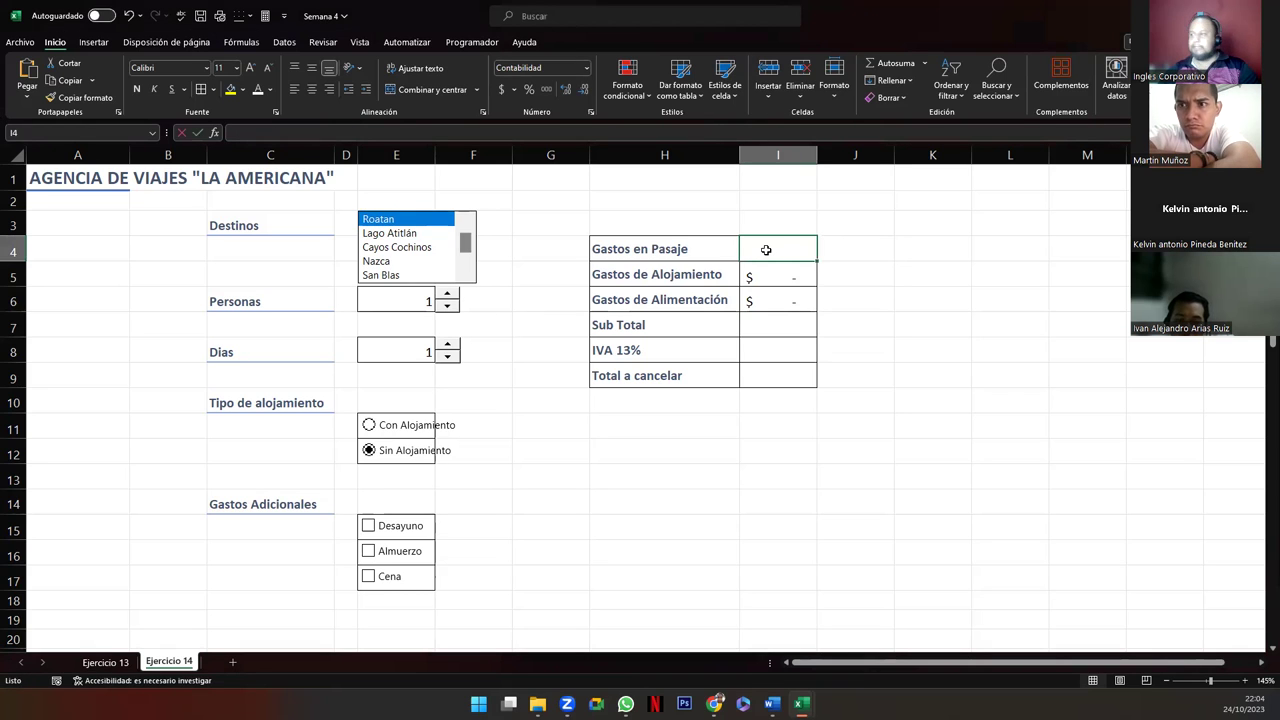
key(F2)
key(ctrl+v)
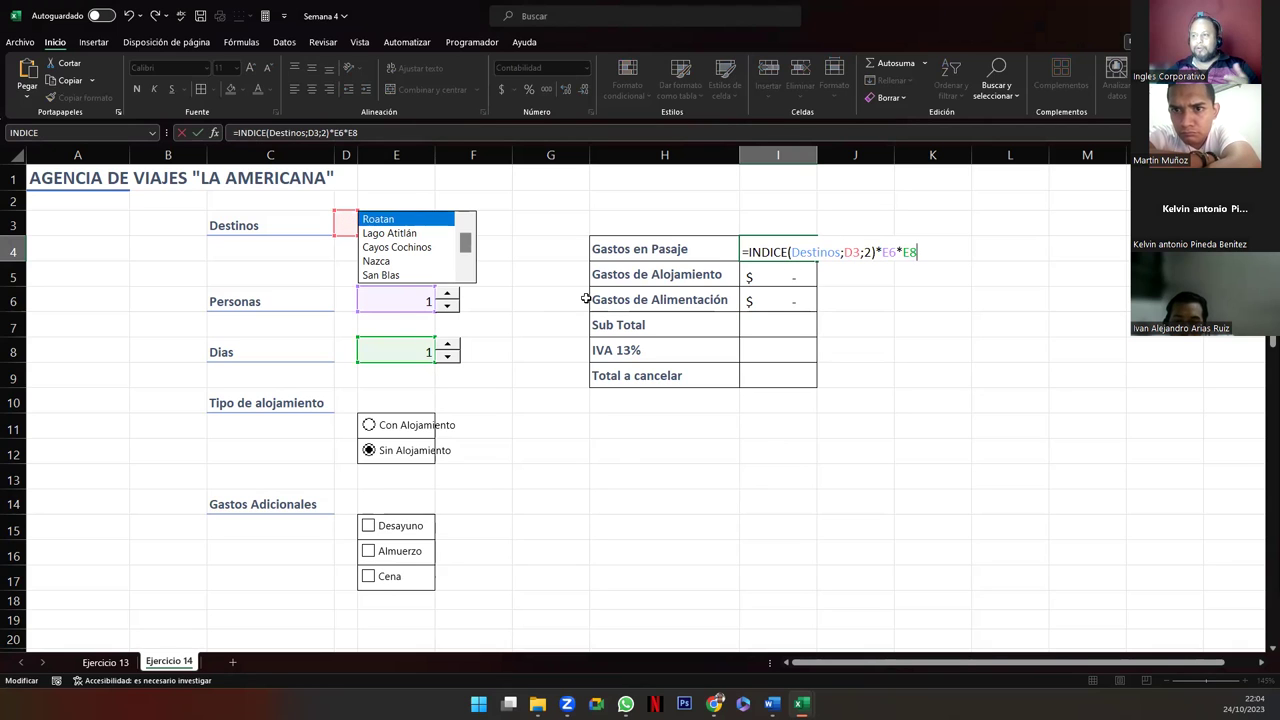
click(870, 252)
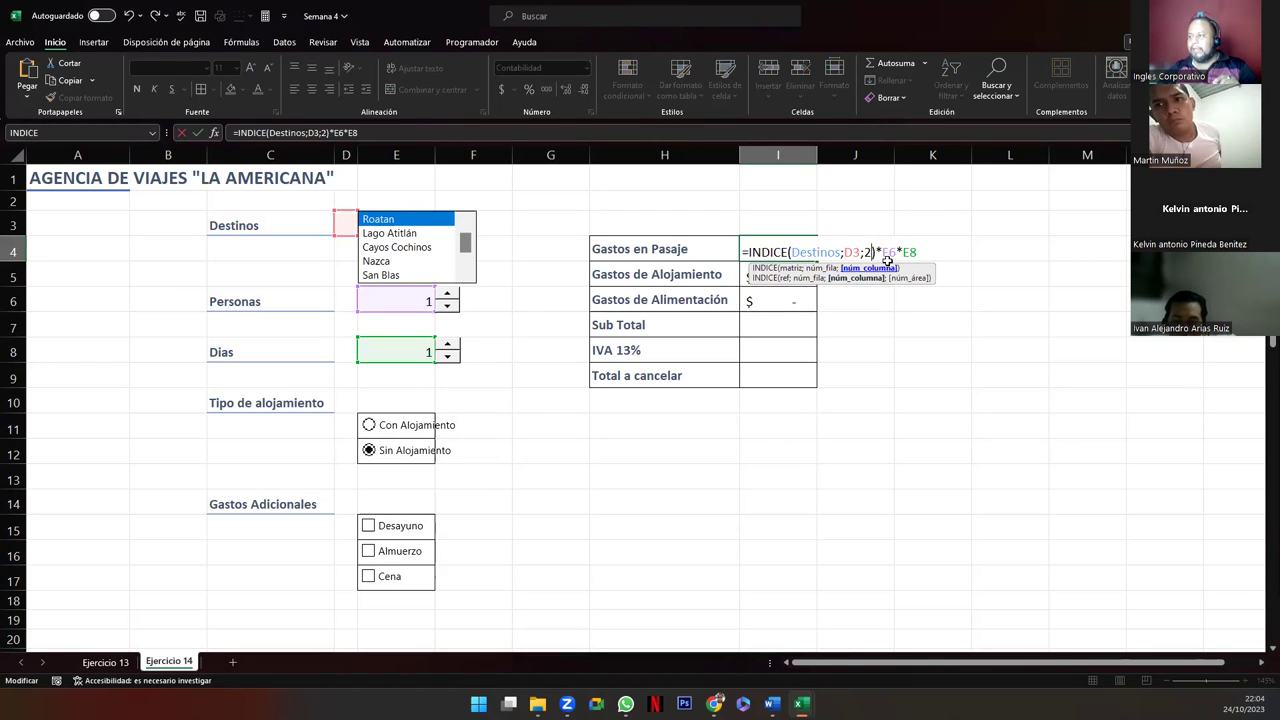
click(889, 253)
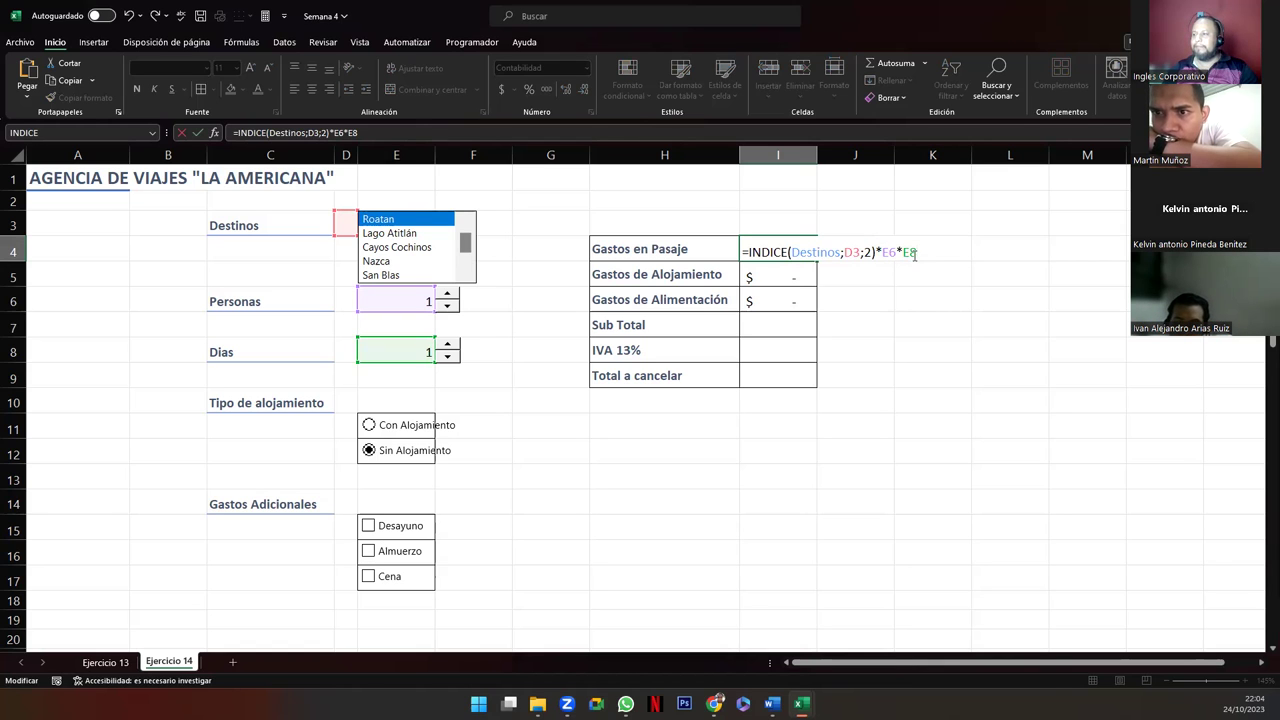
key(Return)
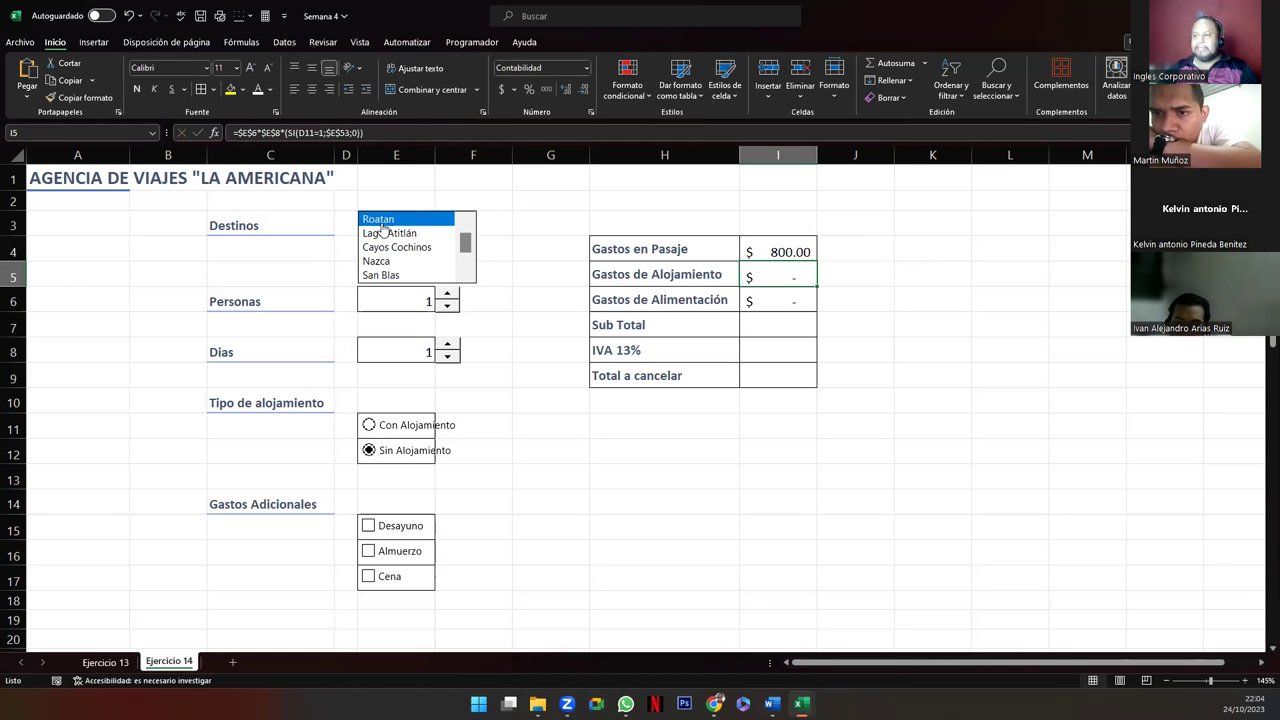
Step: Pick Lago Atitlán, then Cayos Cochinos as destination, making Gastos en Pasaje $400.00
click(390, 234)
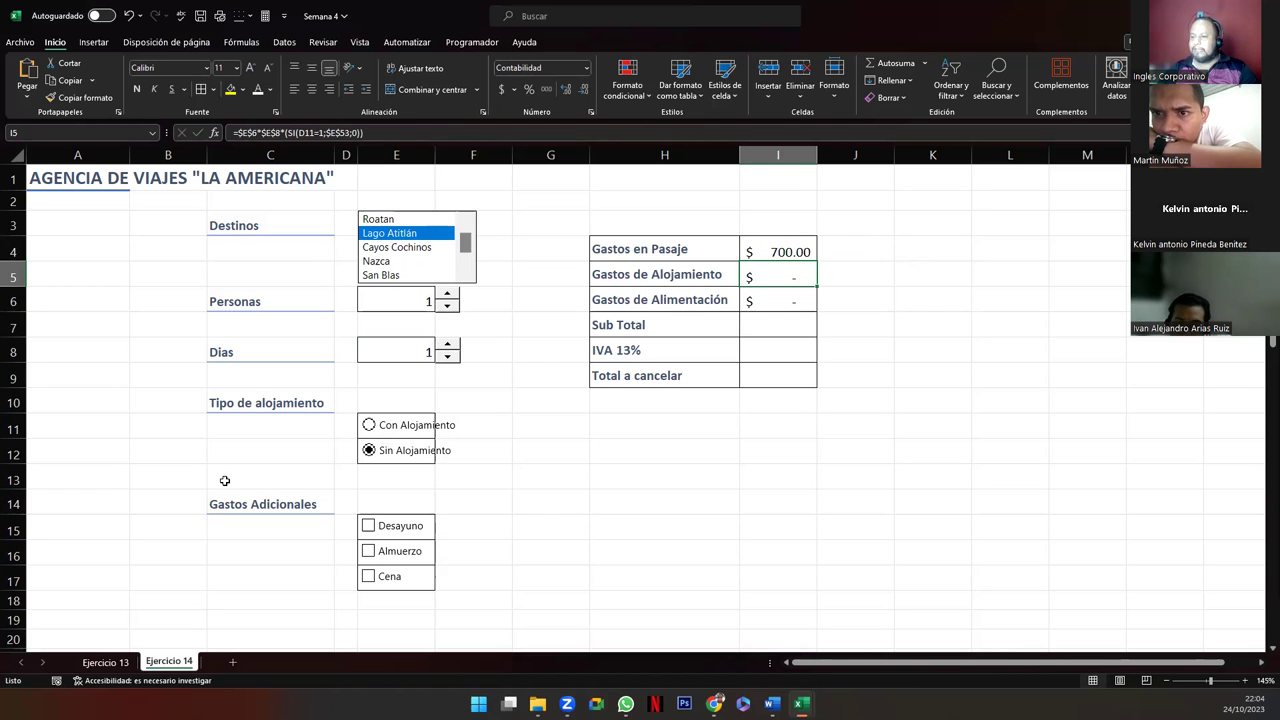
scroll(215, 488, down, 4)
scroll(209, 494, down, 4)
scroll(209, 494, down, 5)
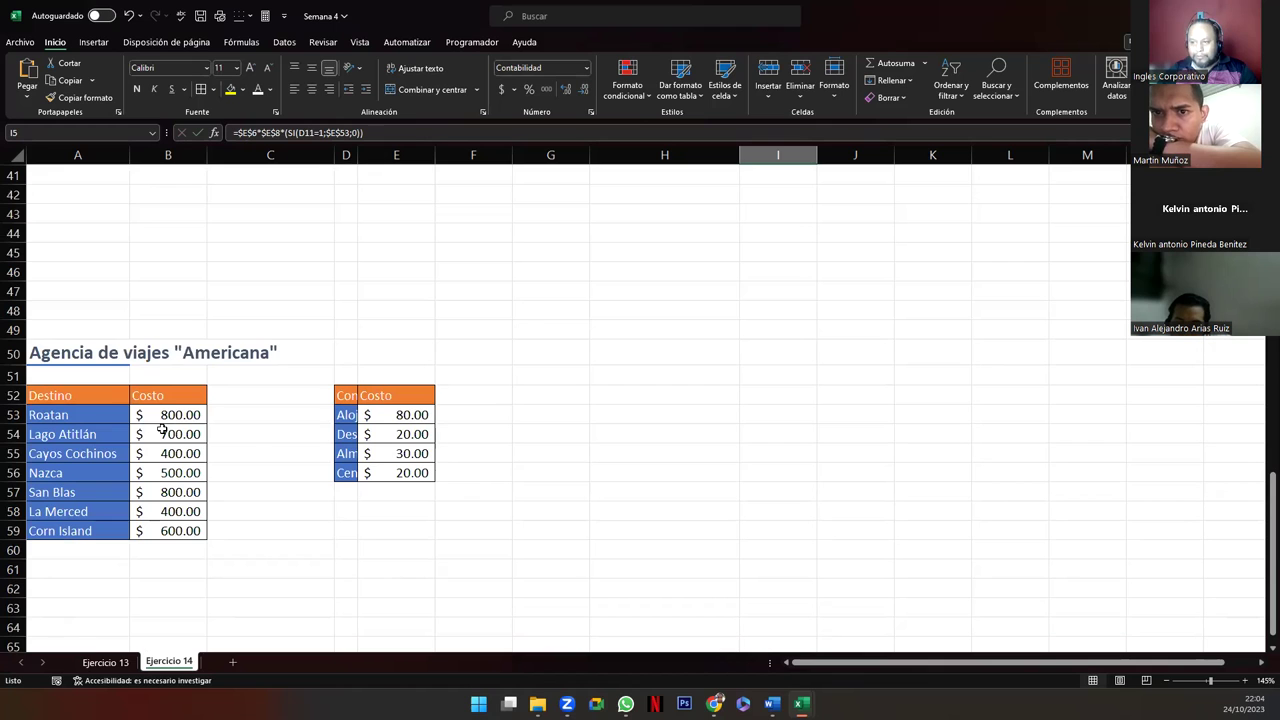
scroll(734, 387, up, 13)
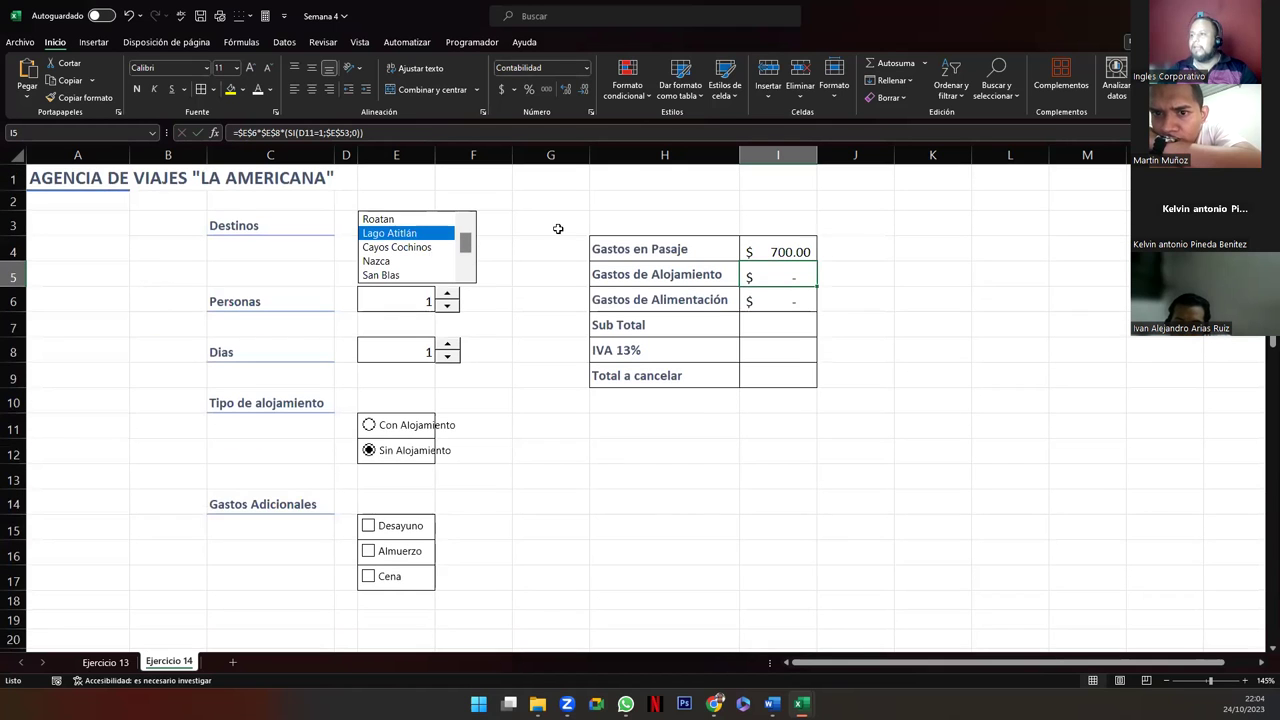
click(392, 248)
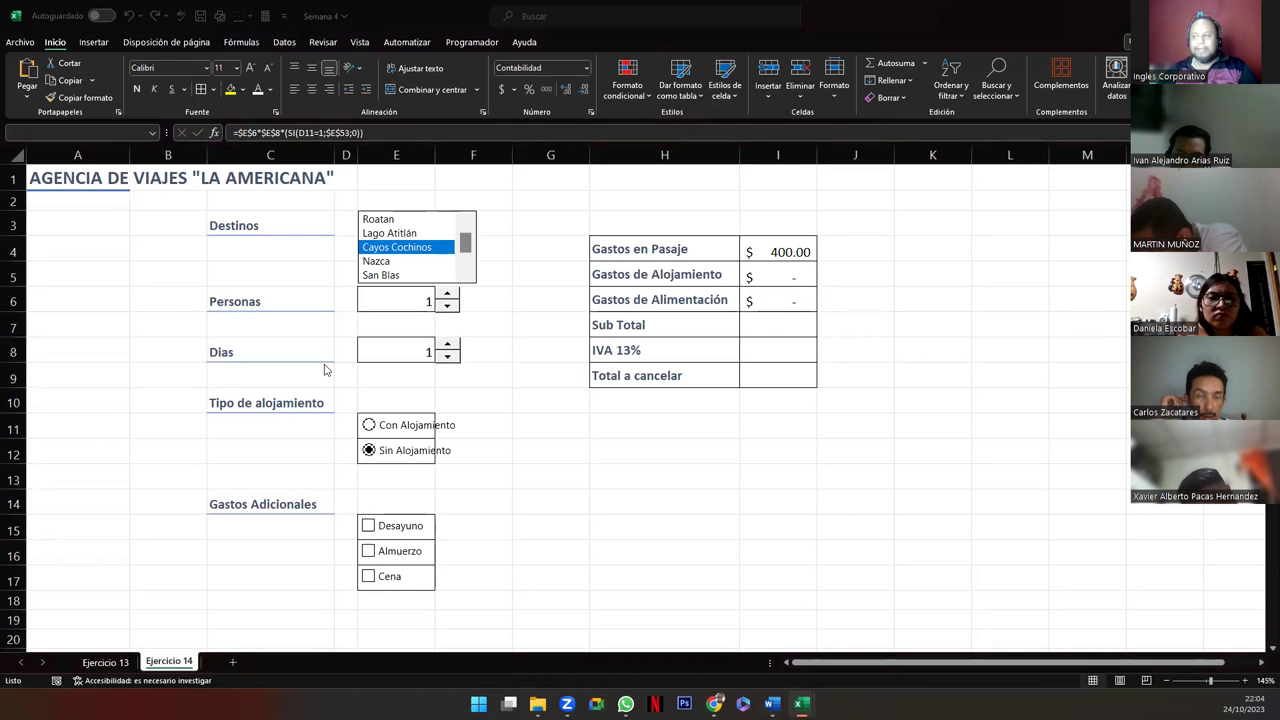
Step: Enter the Sub Total in I7 as =SUMA(I4:I6) using AutoSum
click(783, 330)
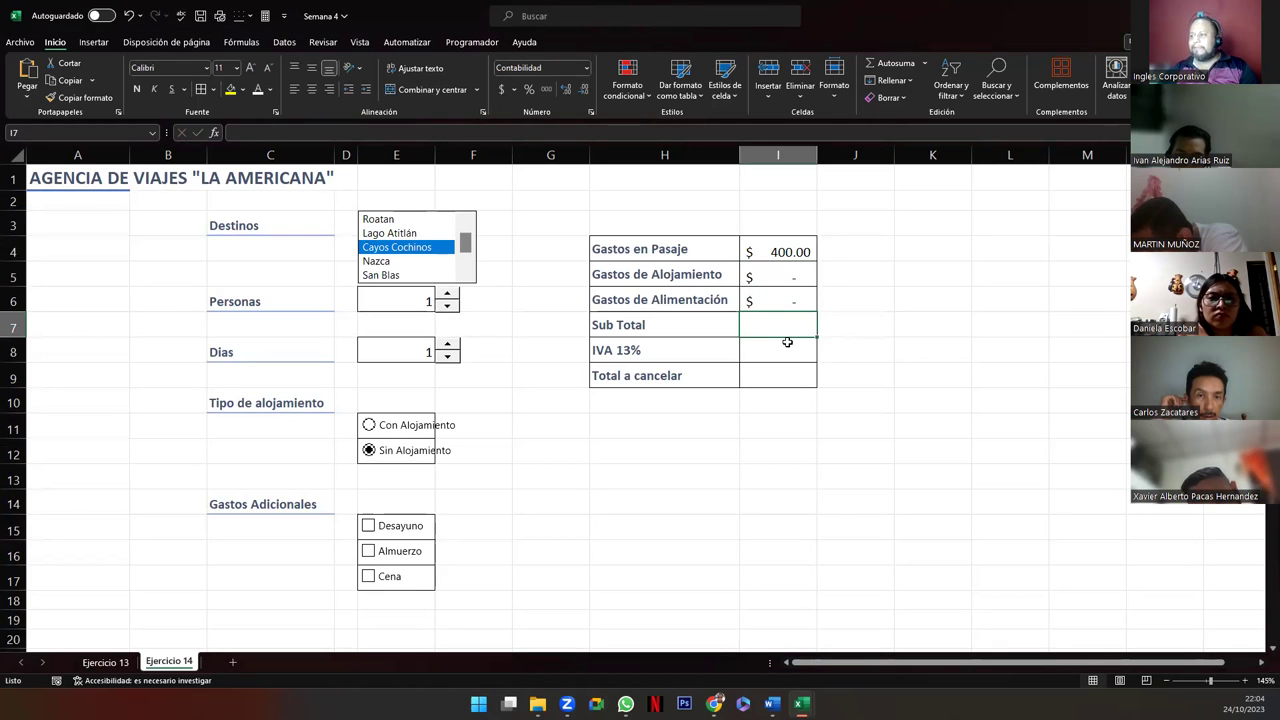
text(=)
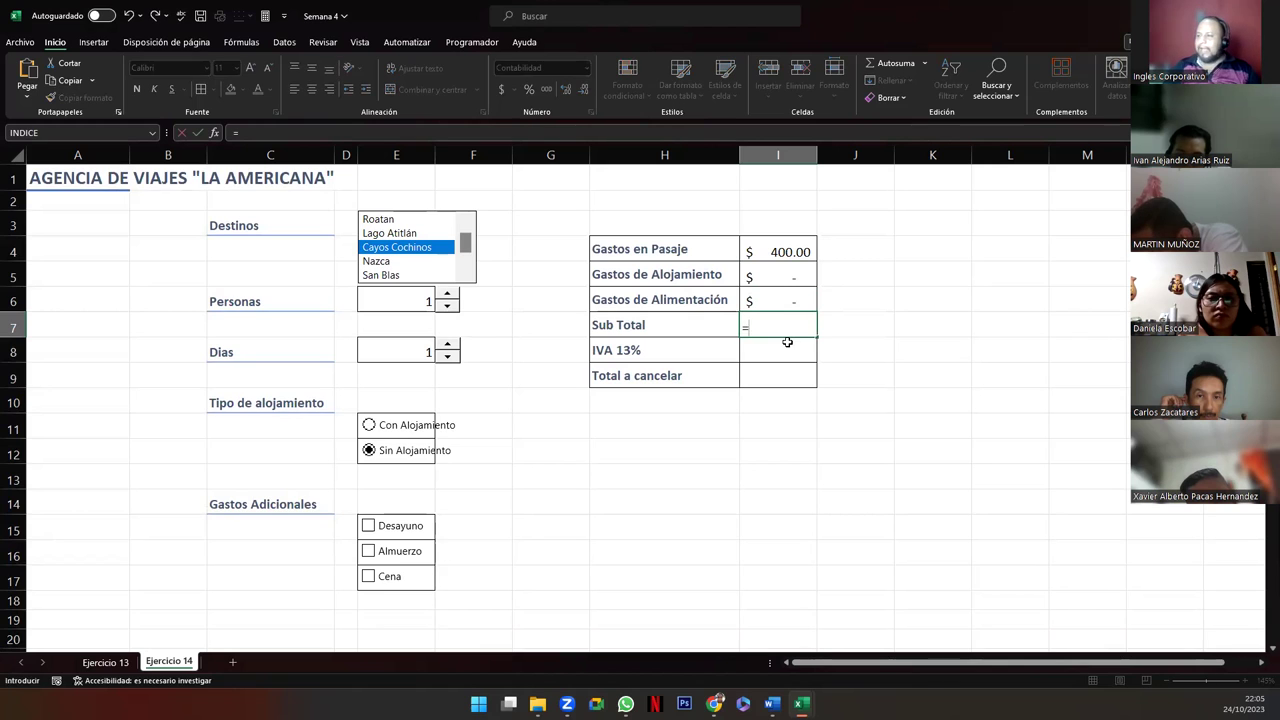
click(888, 66)
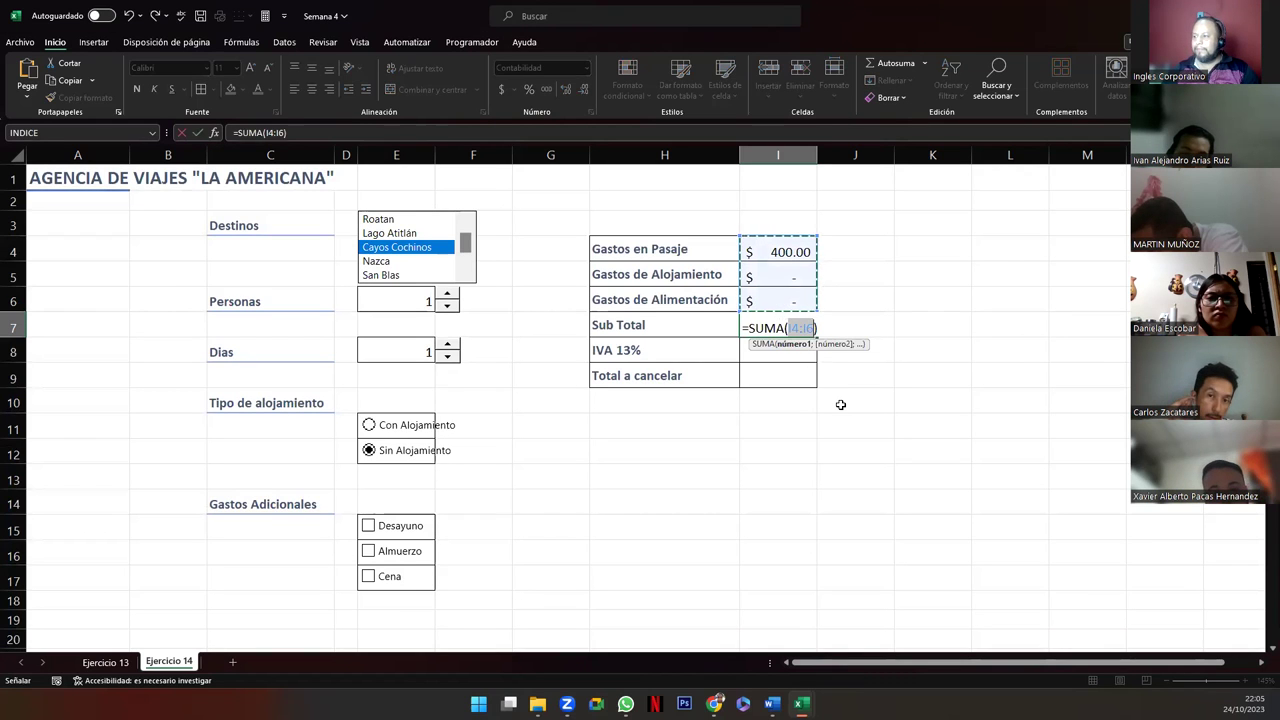
key(Return)
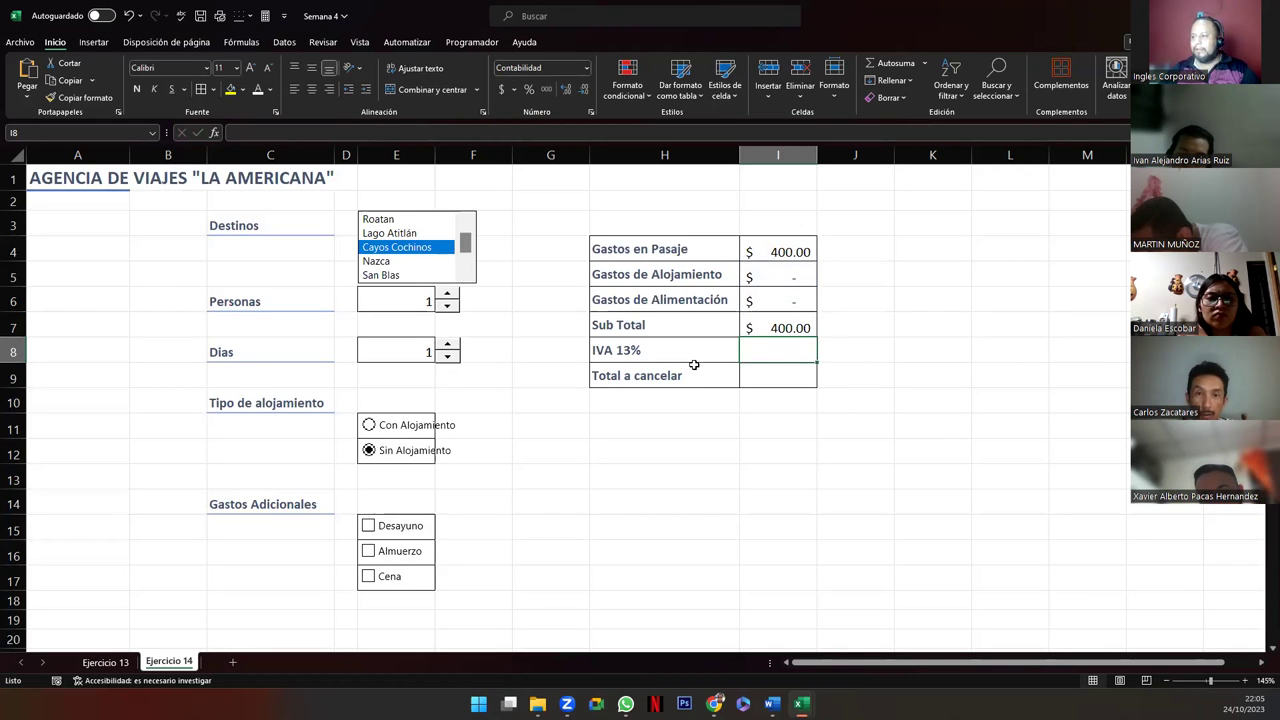
Step: Enter the 13% IVA formula =I7*13% in I8
double_click(758, 355)
text(=I7*13%)
key(Return)
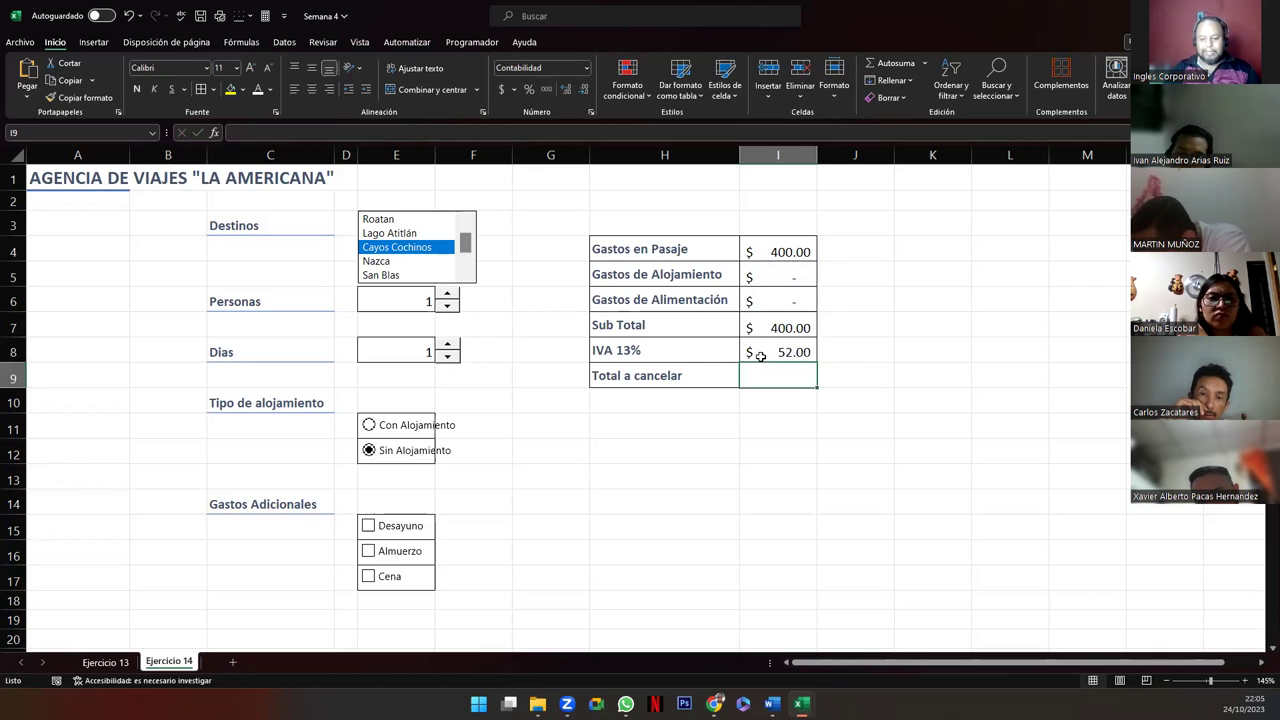
Step: Enter Total a cancelar as =I7+I8 in I9, giving $452.00
text(=)
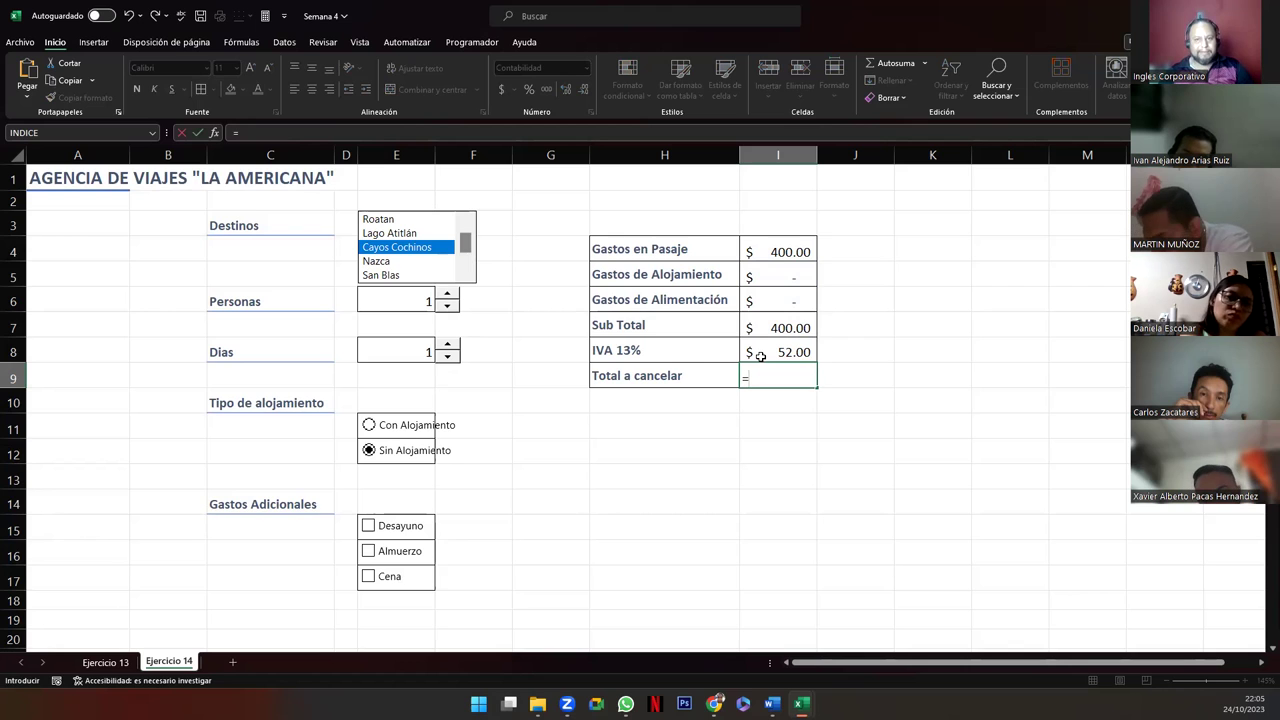
key(Up)
key(Up)
text(+)
click(760, 356)
key(Return)
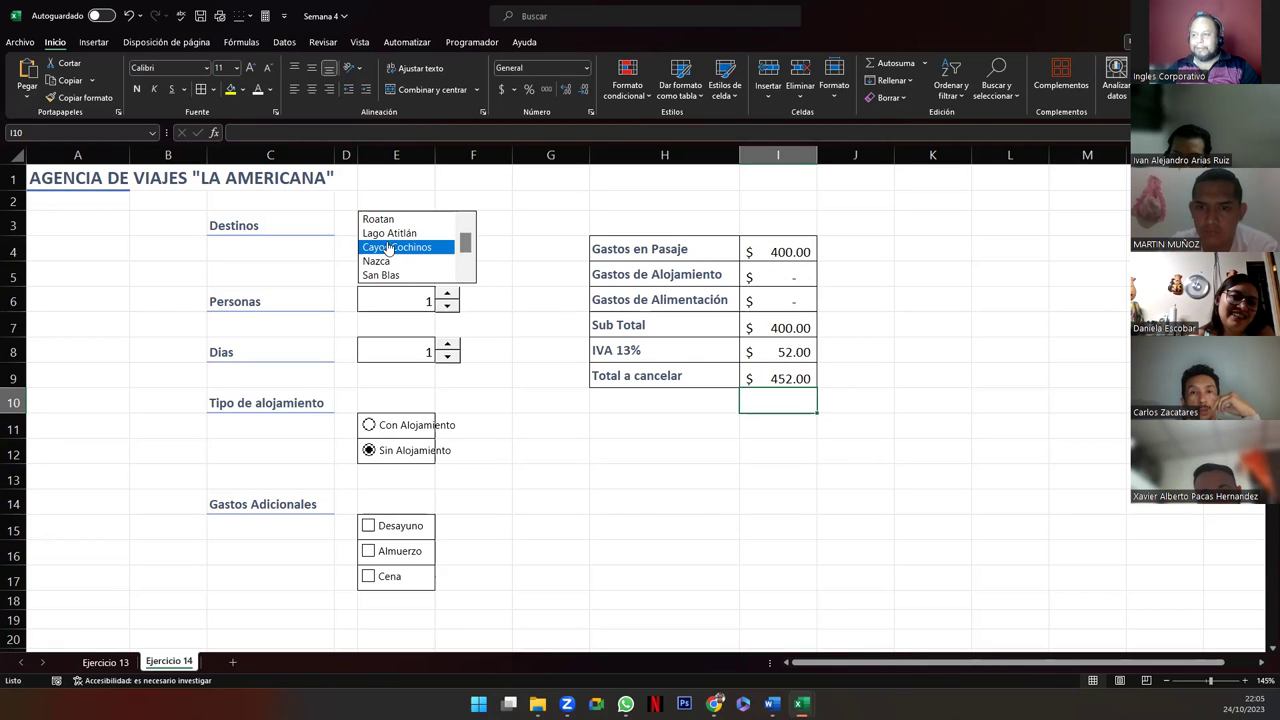
Step: Set the quote to Roatan for 2 people and 5 days
drag(466, 246, 469, 262)
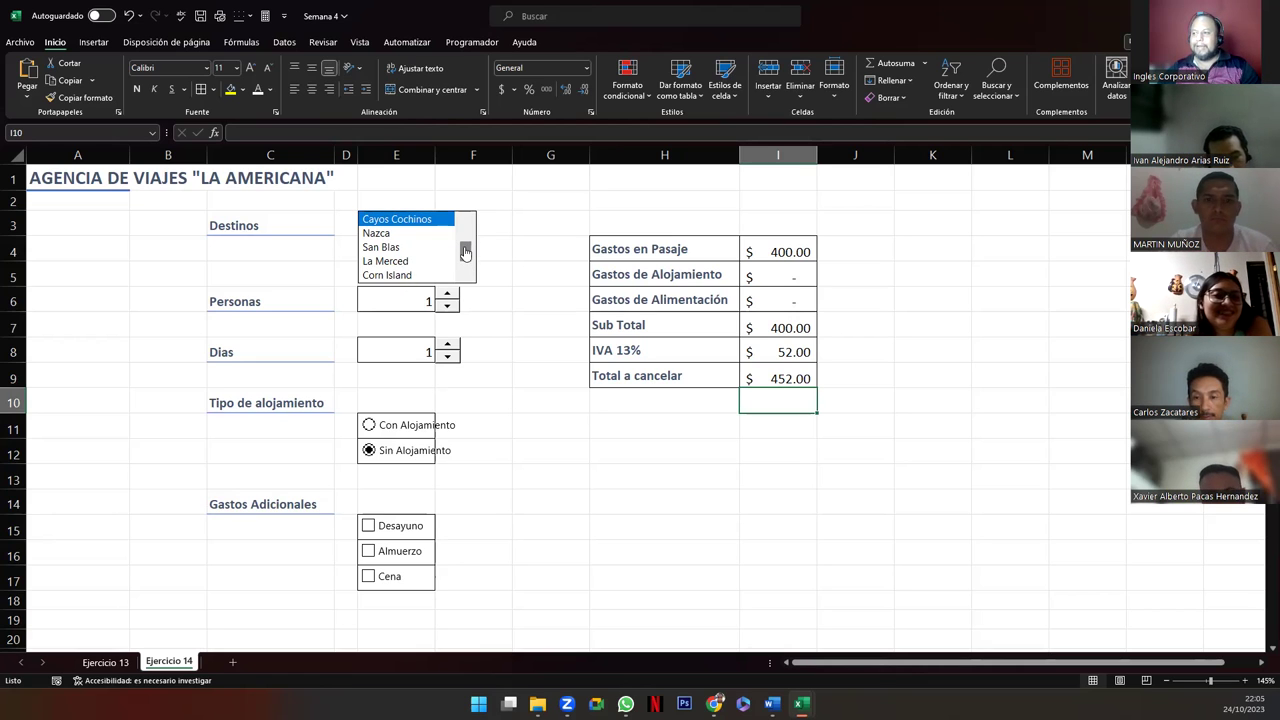
drag(465, 252, 465, 243)
click(380, 220)
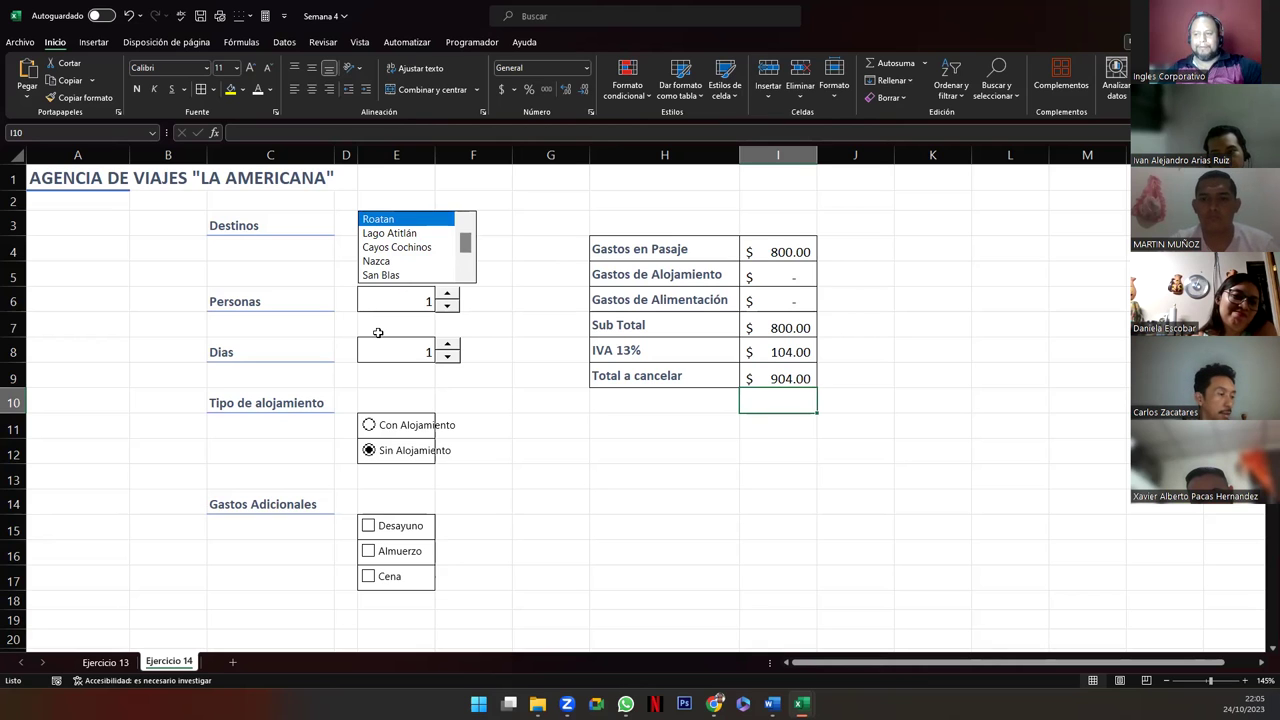
click(447, 296)
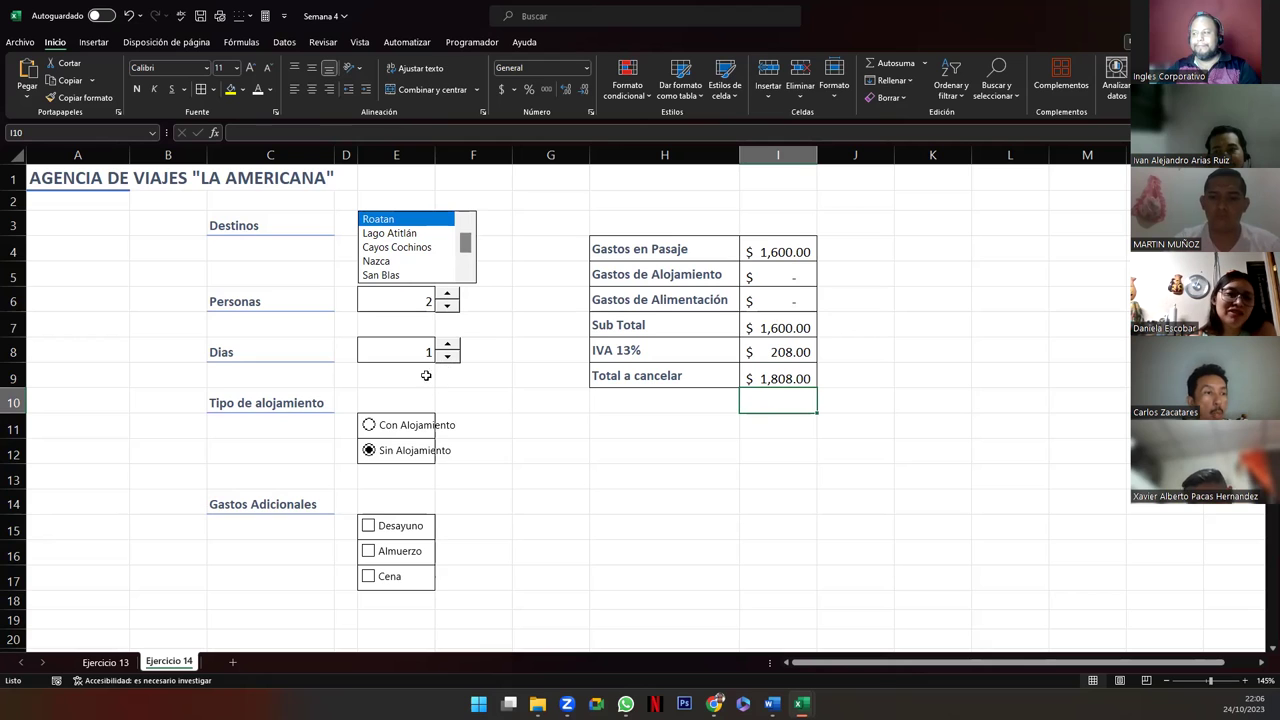
click(447, 345)
click(447, 345)
click(447, 345)
click(447, 345)
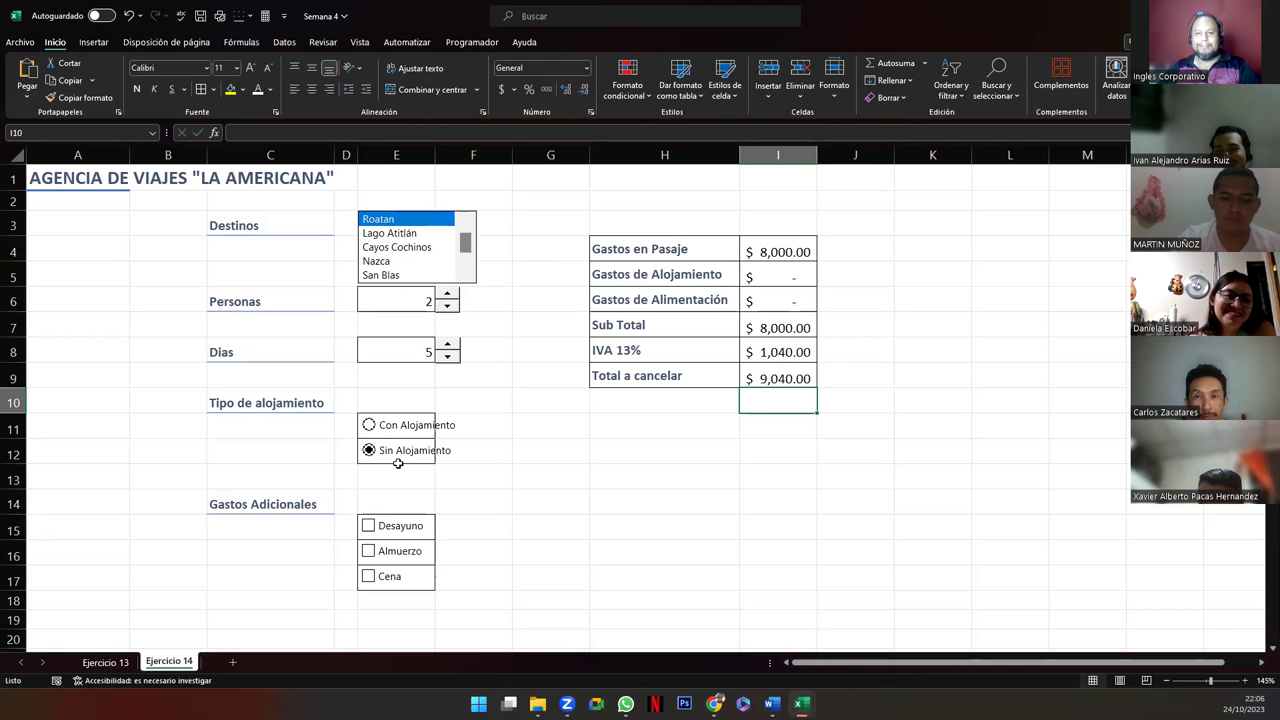
Step: Choose Con Alojamiento, tick breakfast, lunch and dinner, and autofit column I to show $10,735.00
click(369, 425)
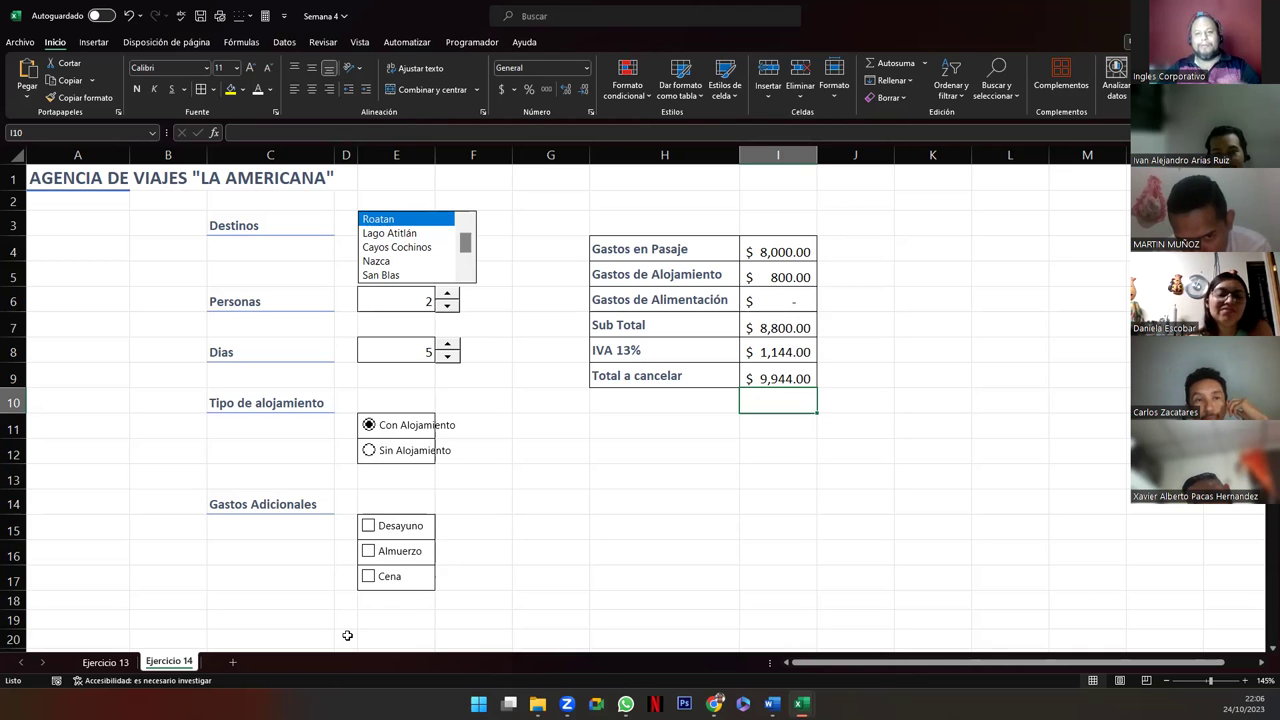
click(369, 527)
click(368, 553)
click(369, 580)
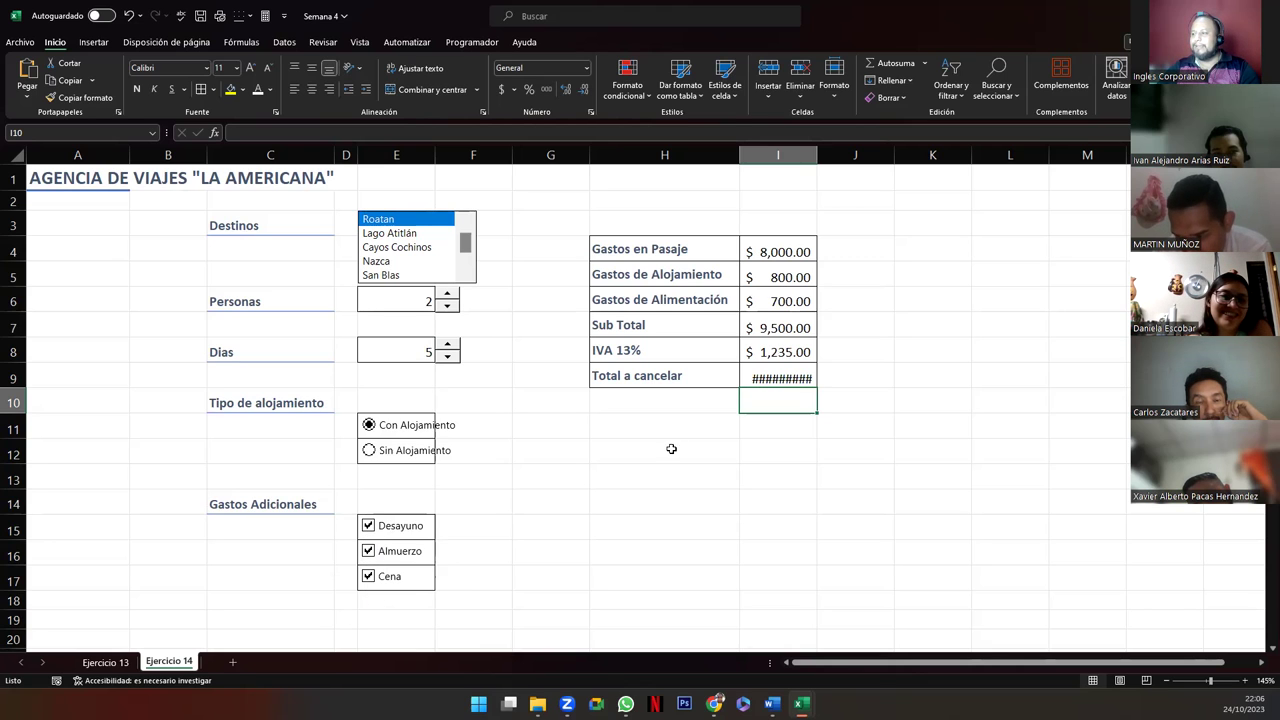
double_click(815, 156)
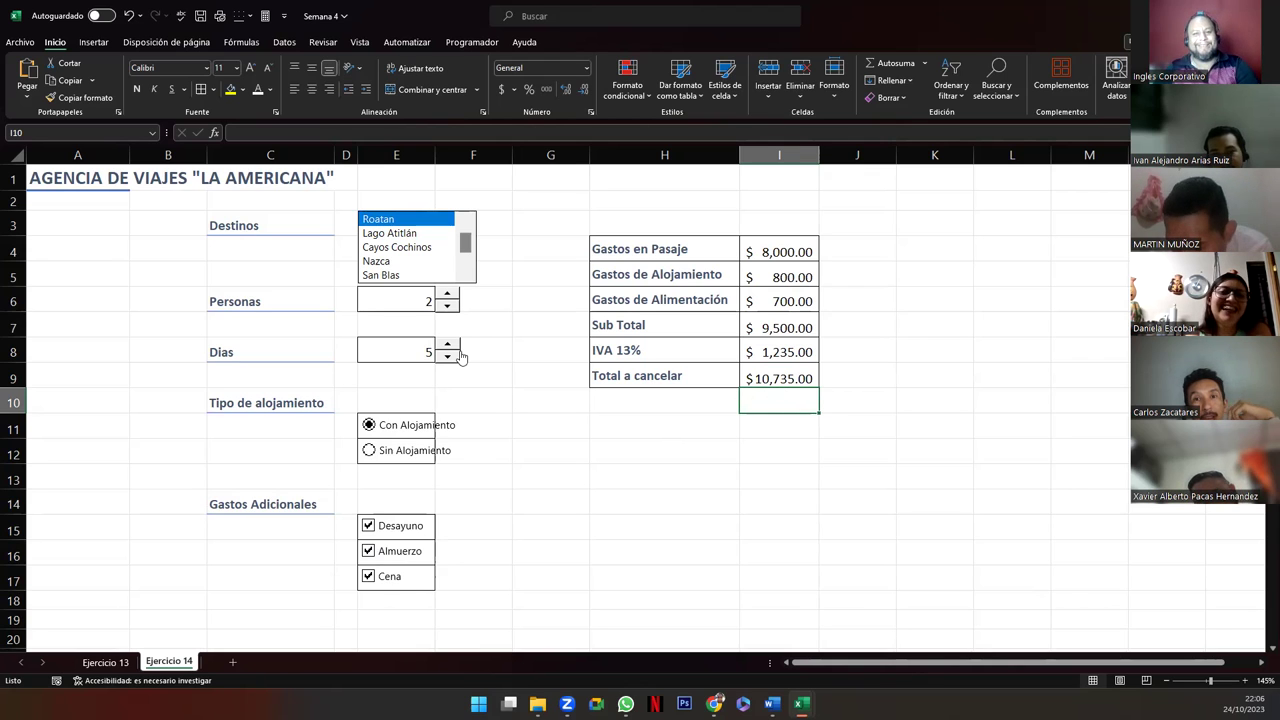
click(299, 352)
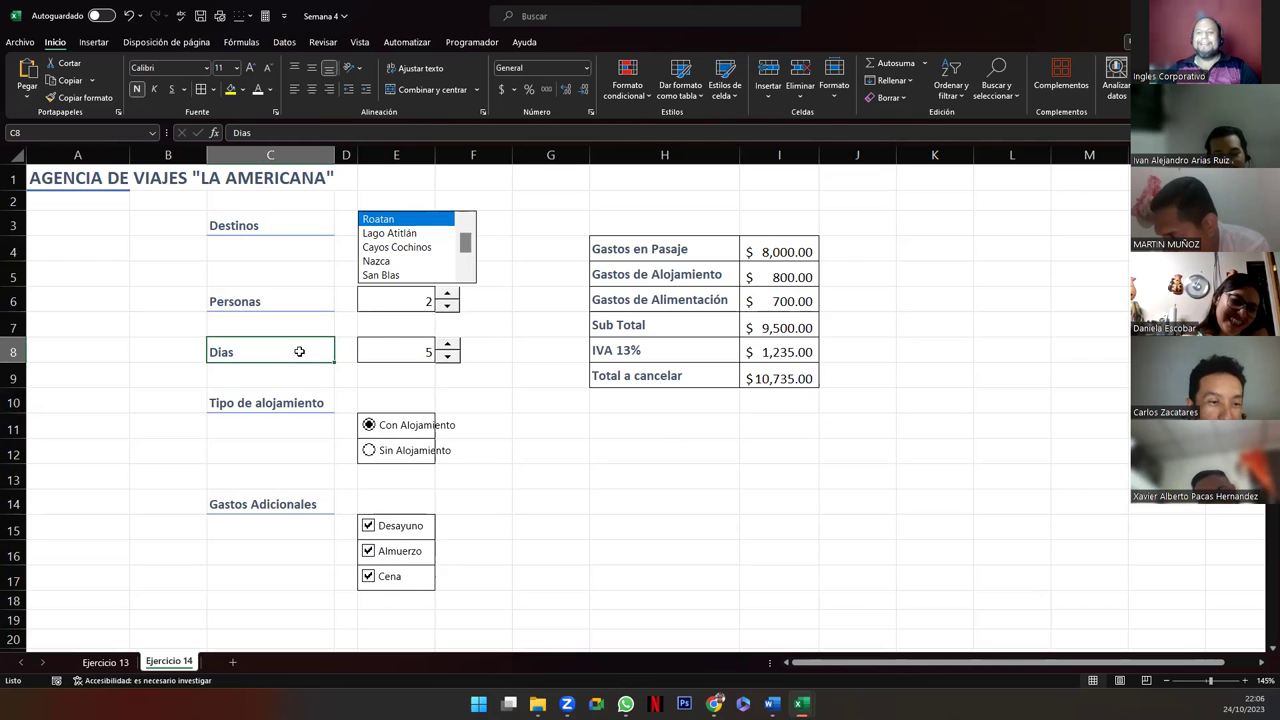
click(762, 250)
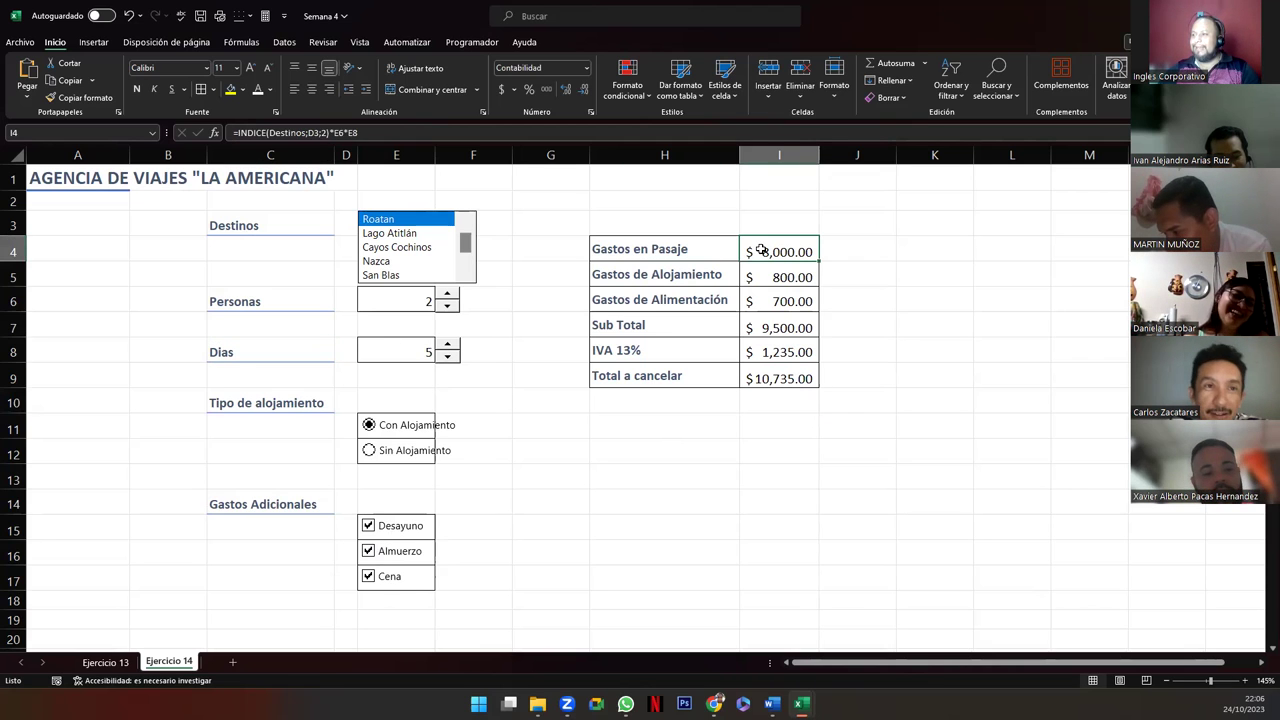
double_click(762, 250)
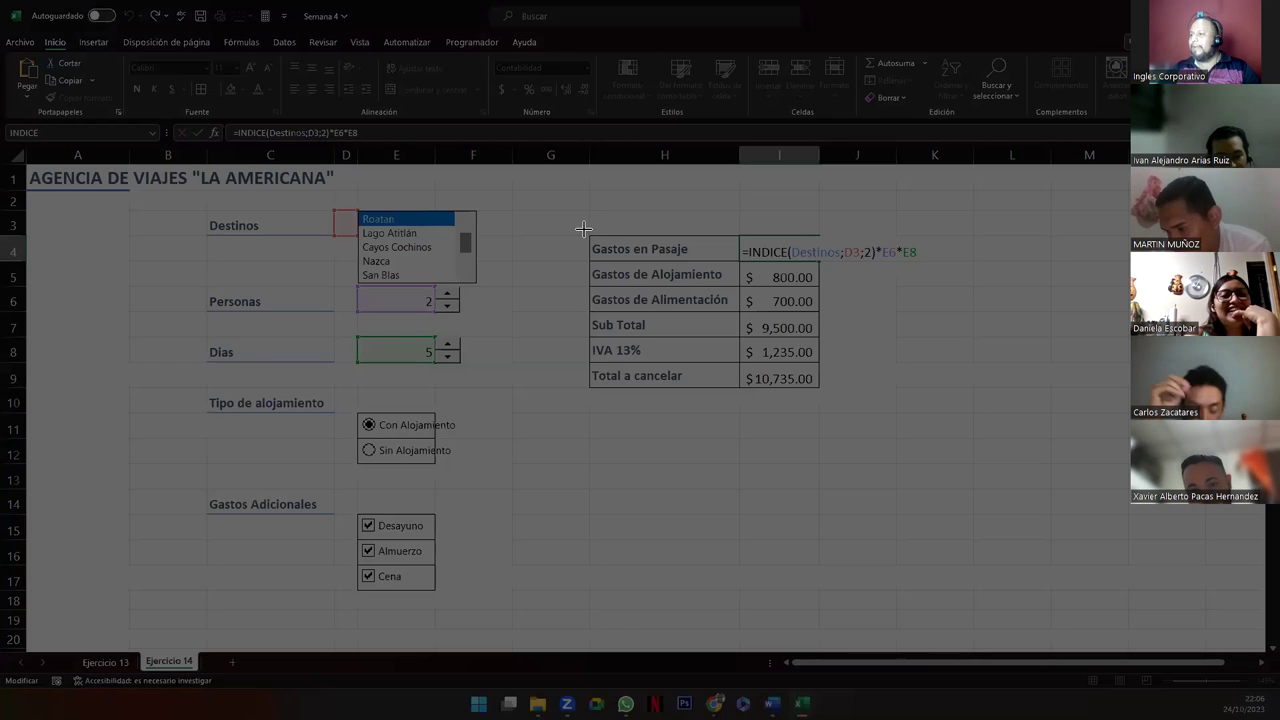
drag(584, 232, 903, 263)
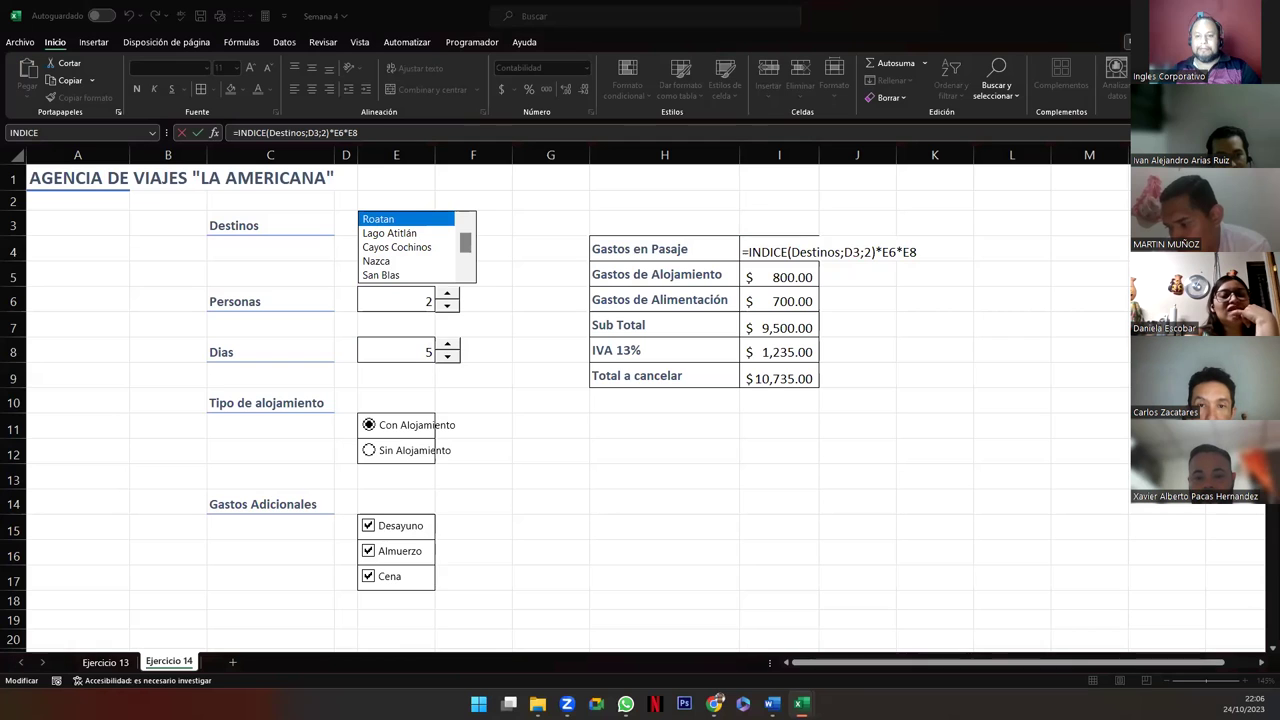
click(774, 279)
key(Return)
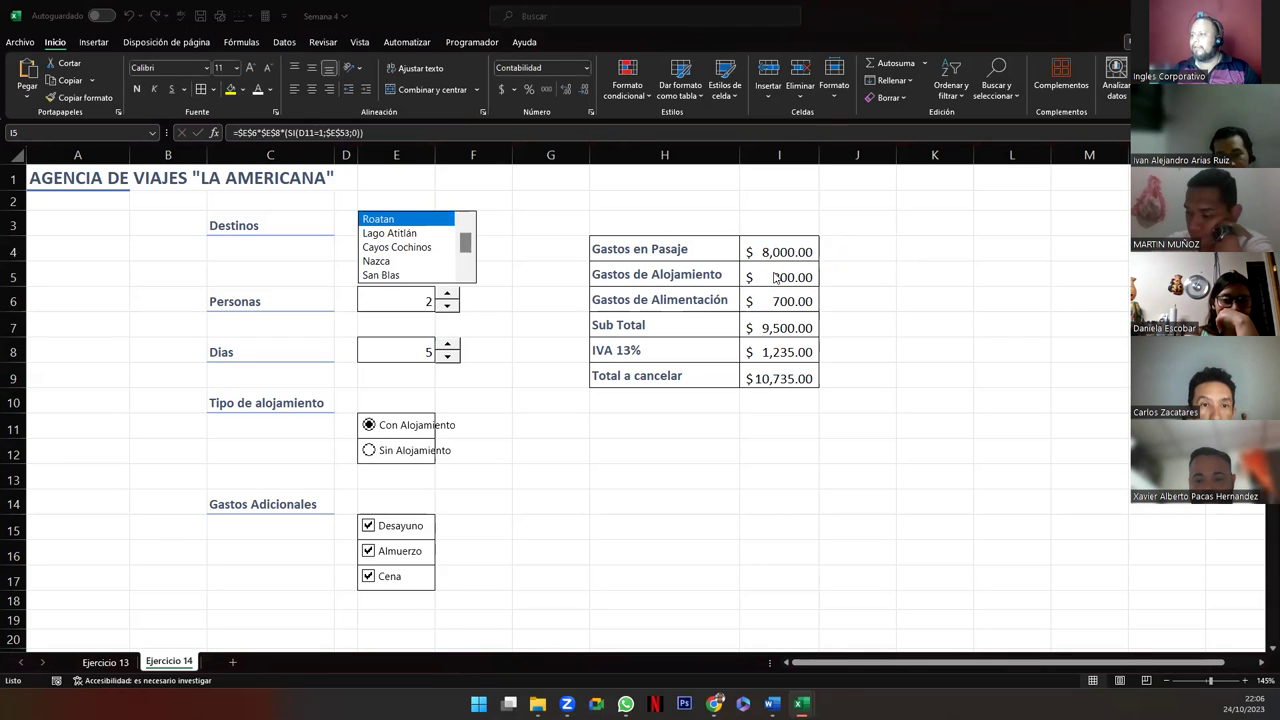
double_click(774, 278)
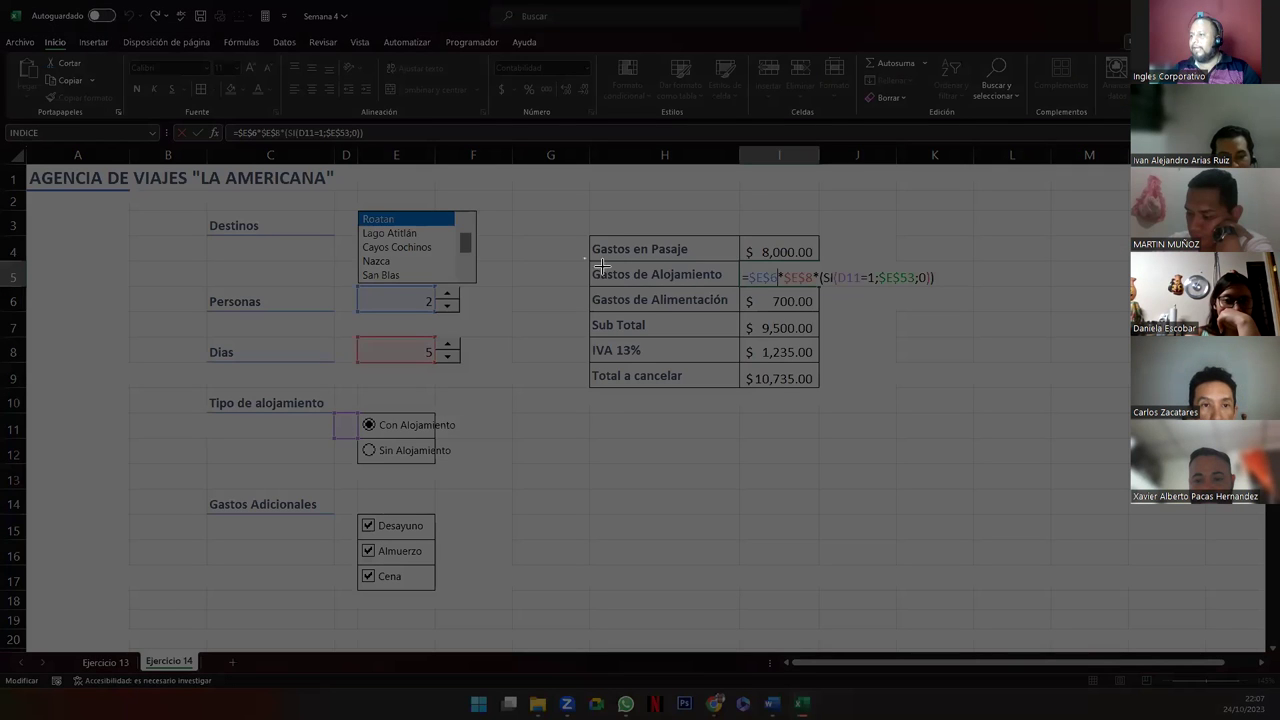
drag(600, 263, 888, 285)
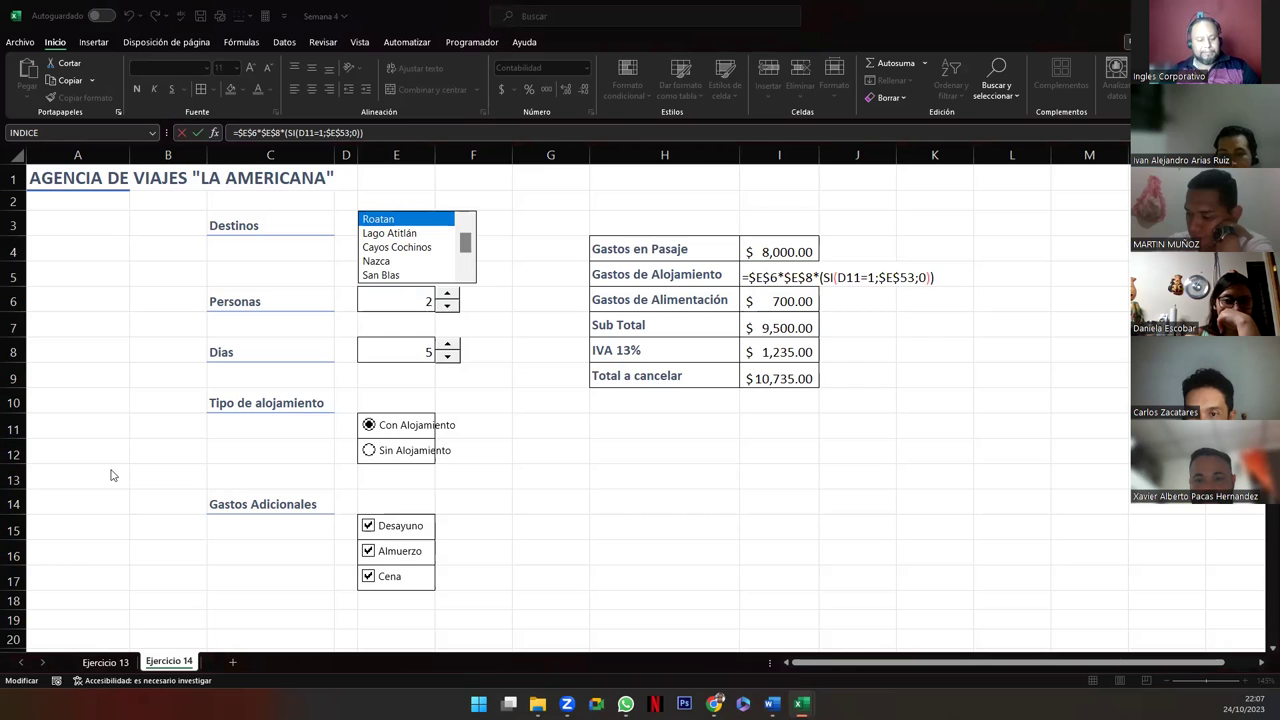
double_click(768, 310)
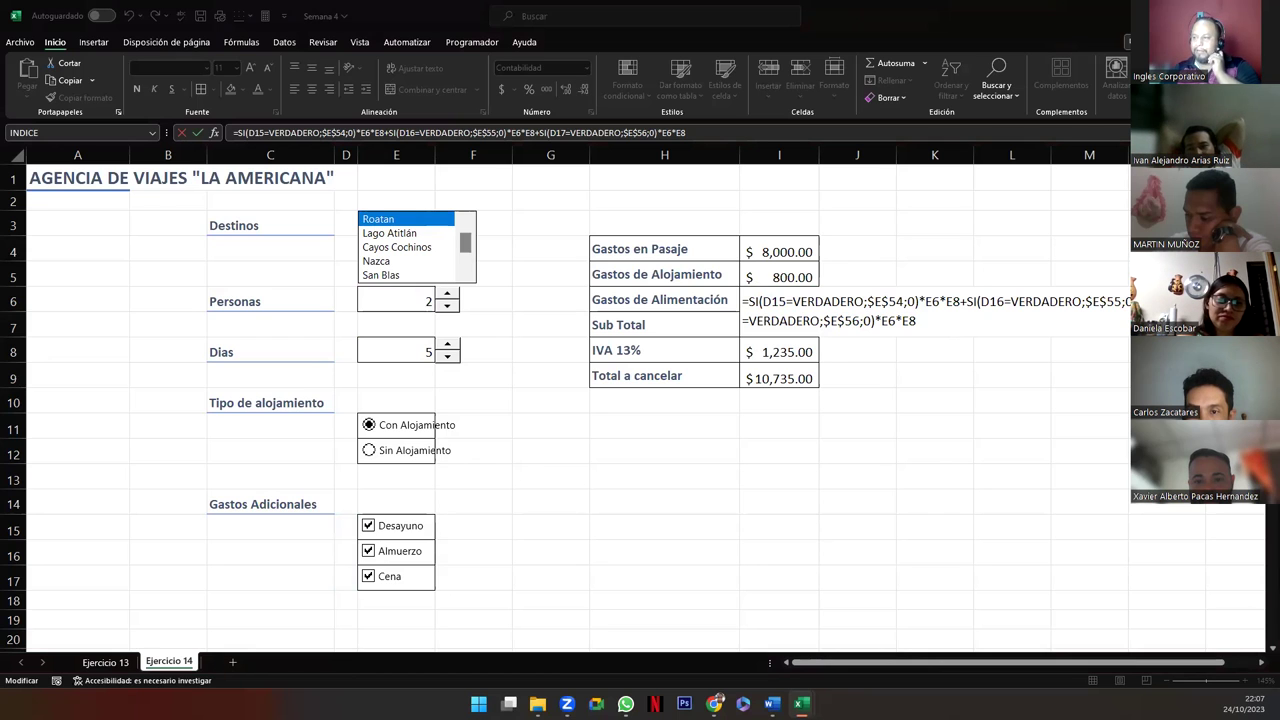
key(ctrl+Return)
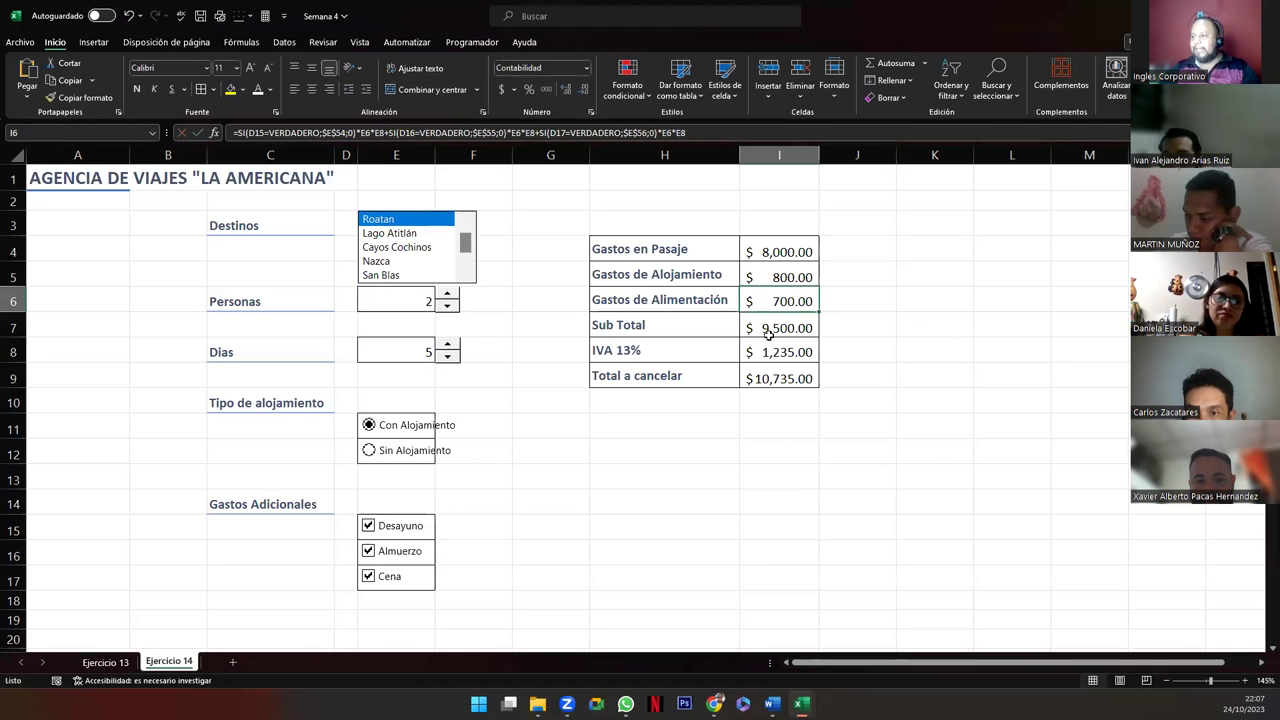
drag(767, 325, 774, 368)
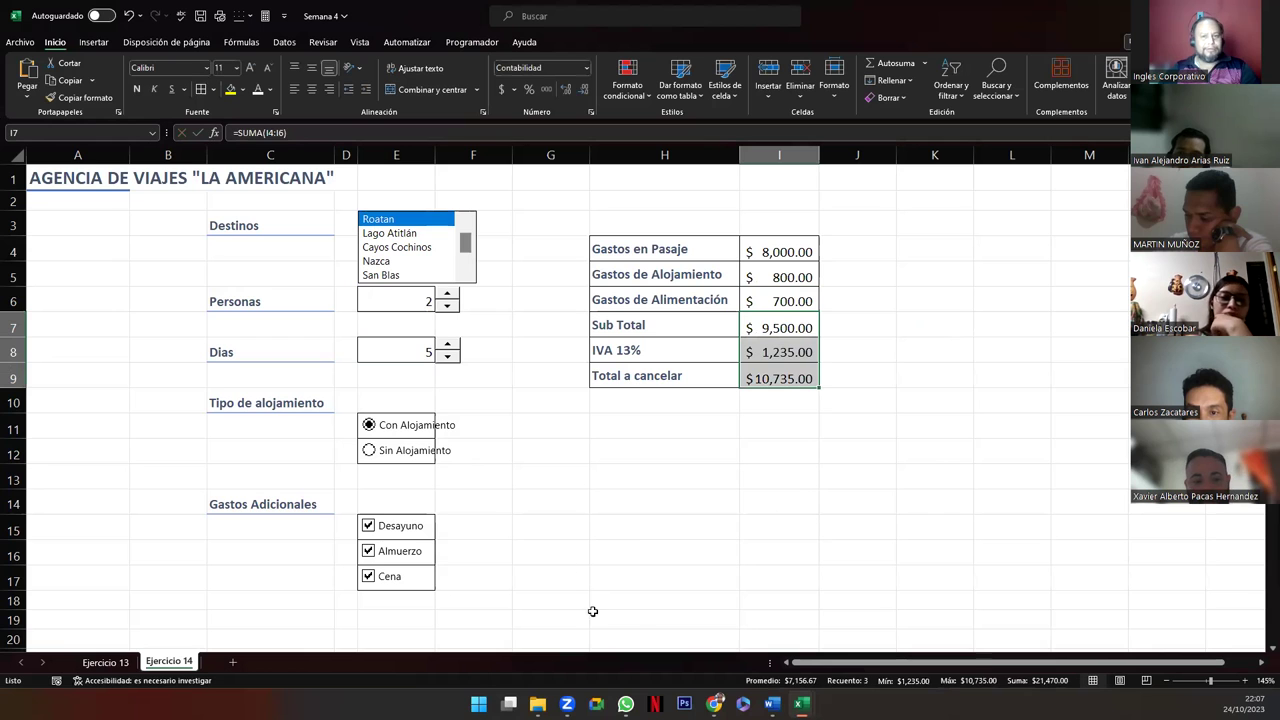
click(646, 537)
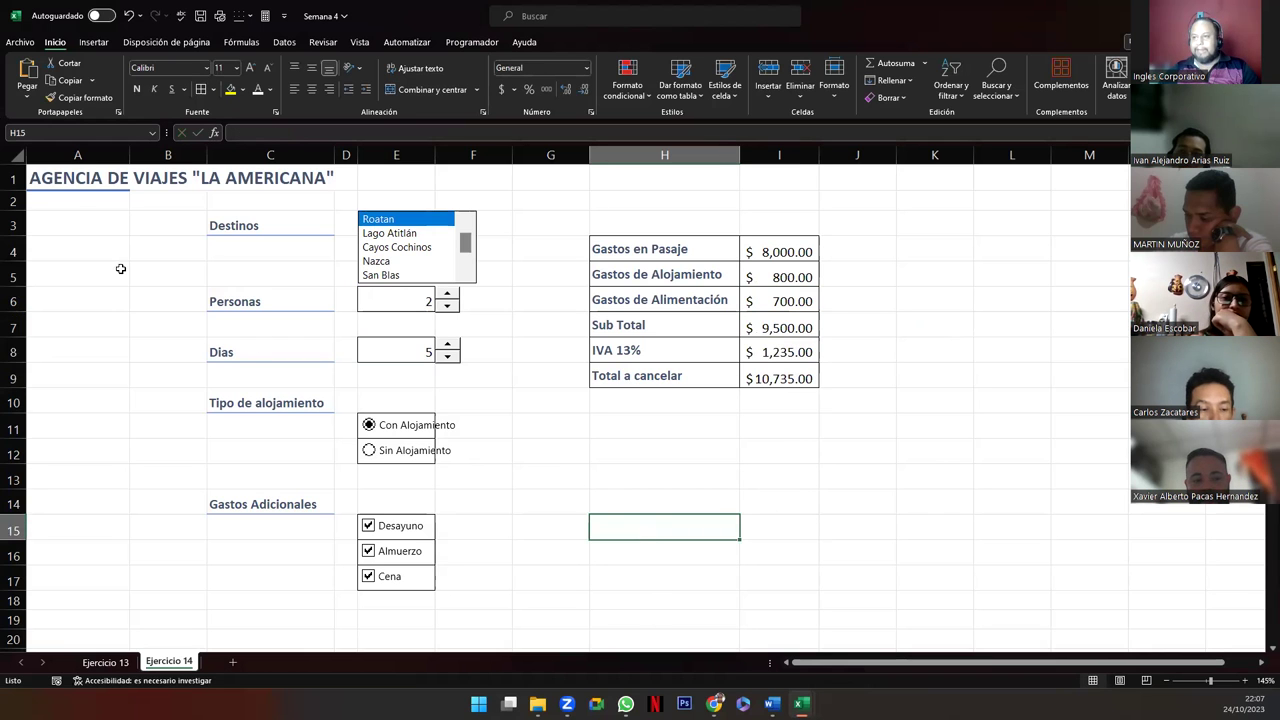
key(super+shift+s)
drag(6, 145, 868, 608)
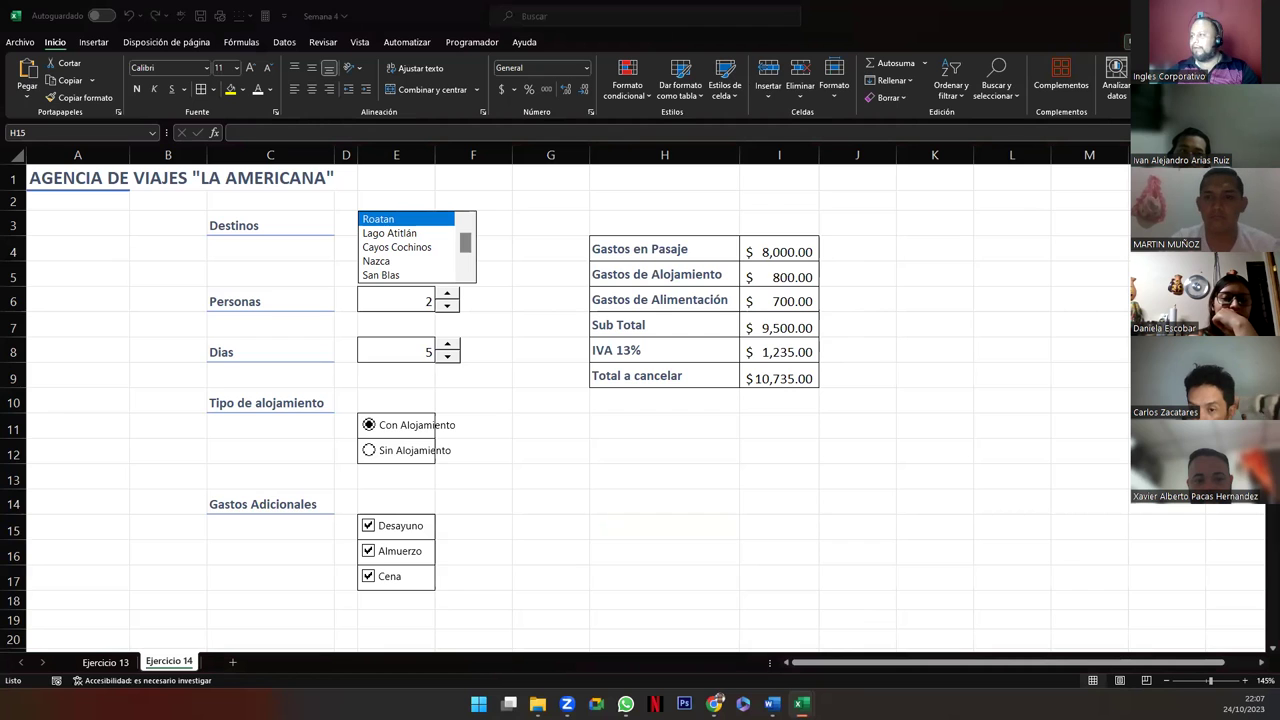
Step: Return to the Genially presentation and advance through the example, DEMOSTRACIÓN and questions slides to FINALIZACIÓN
key(alt+Tab)
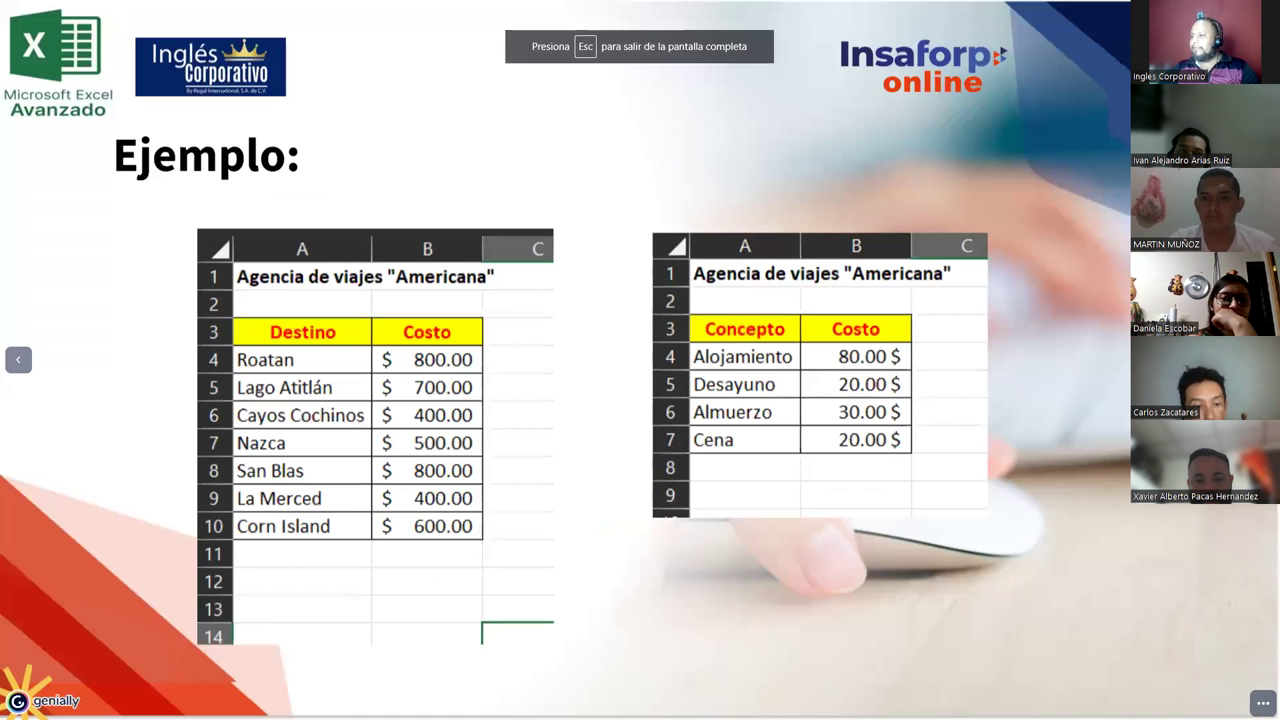
key(Right)
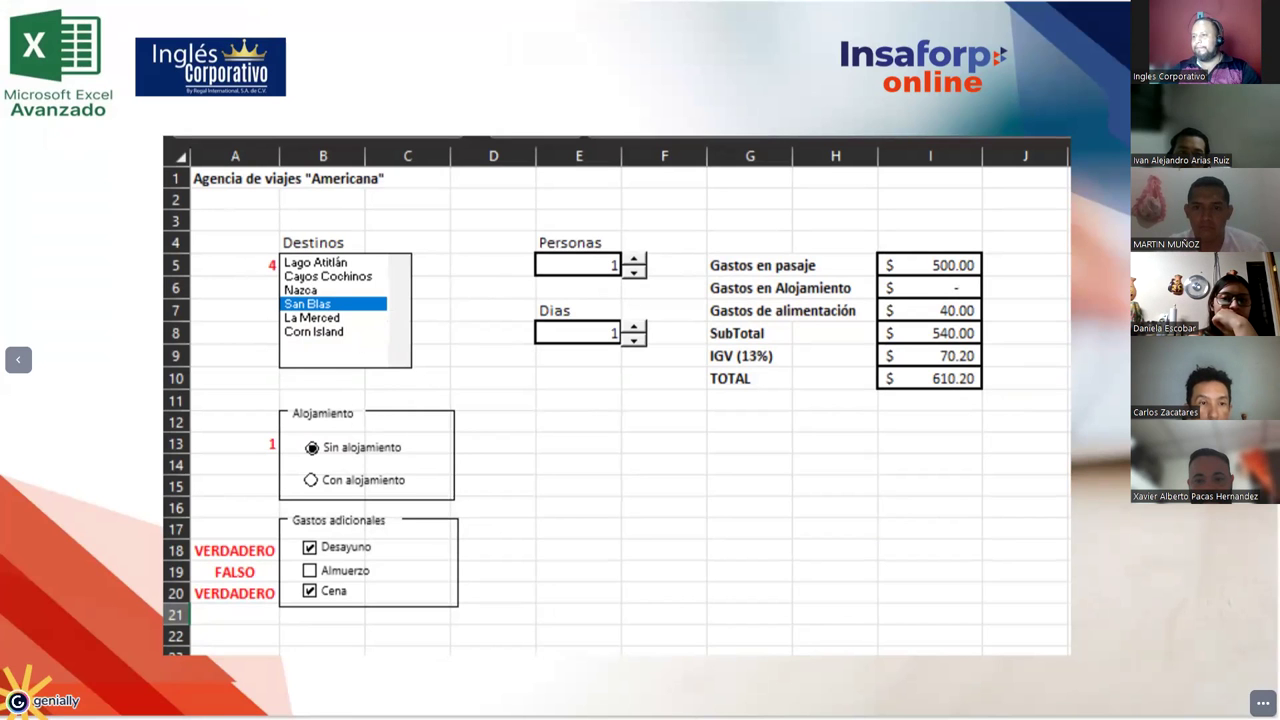
key(Right)
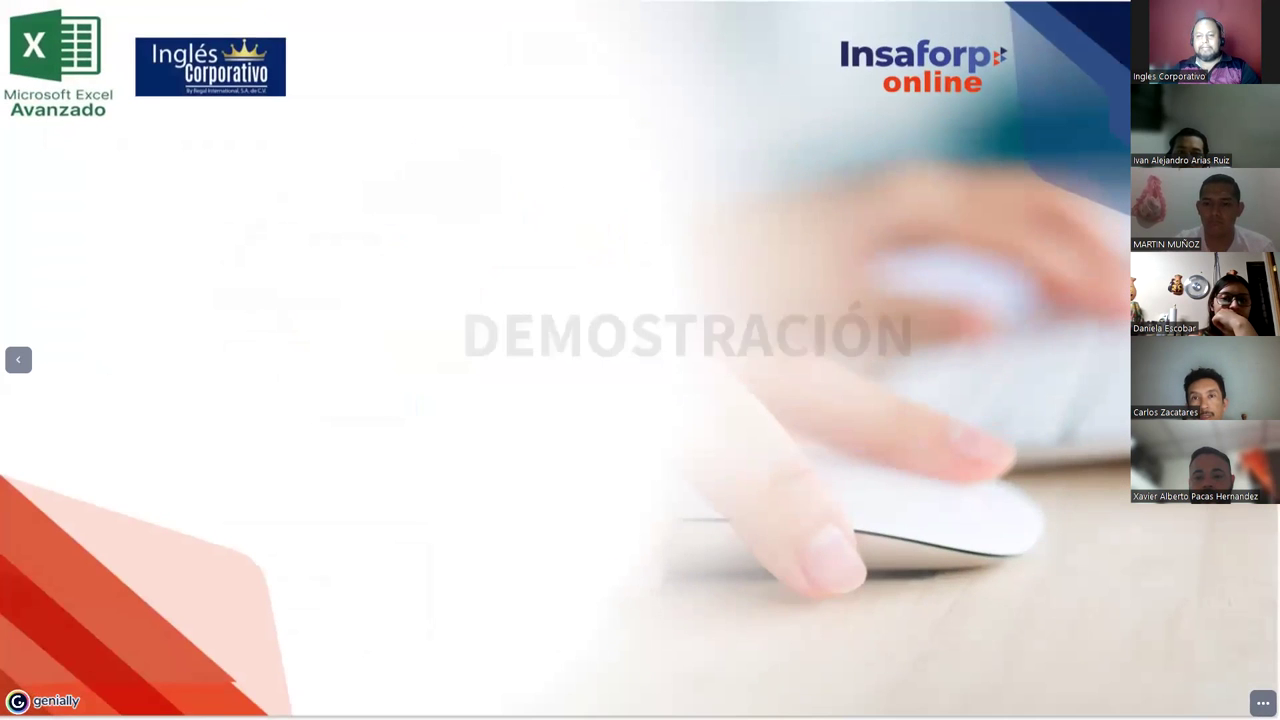
key(Right)
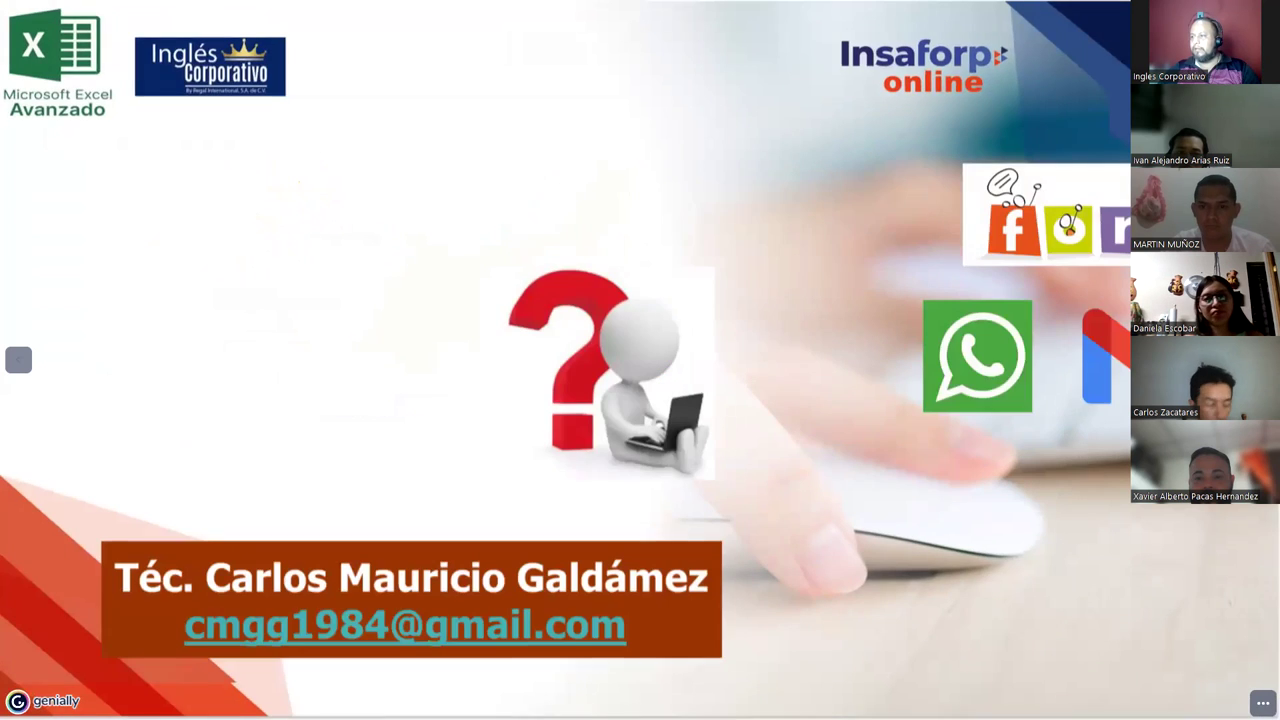
key(Right)
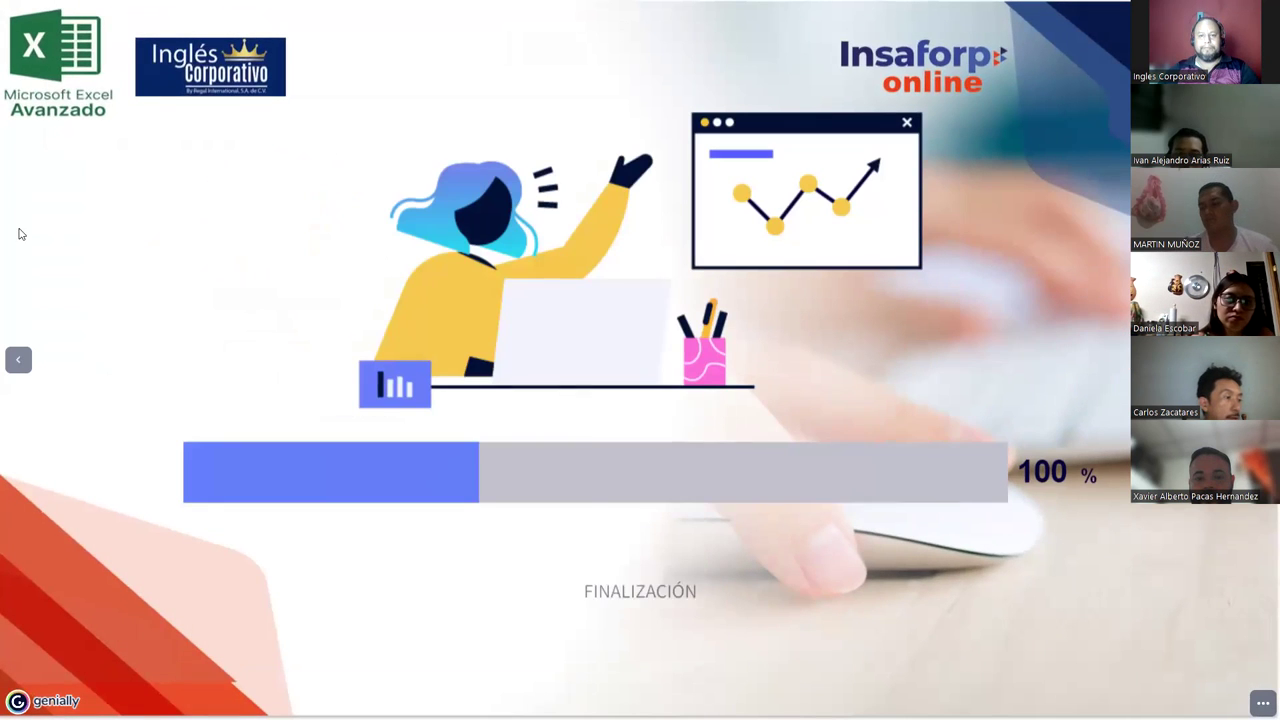